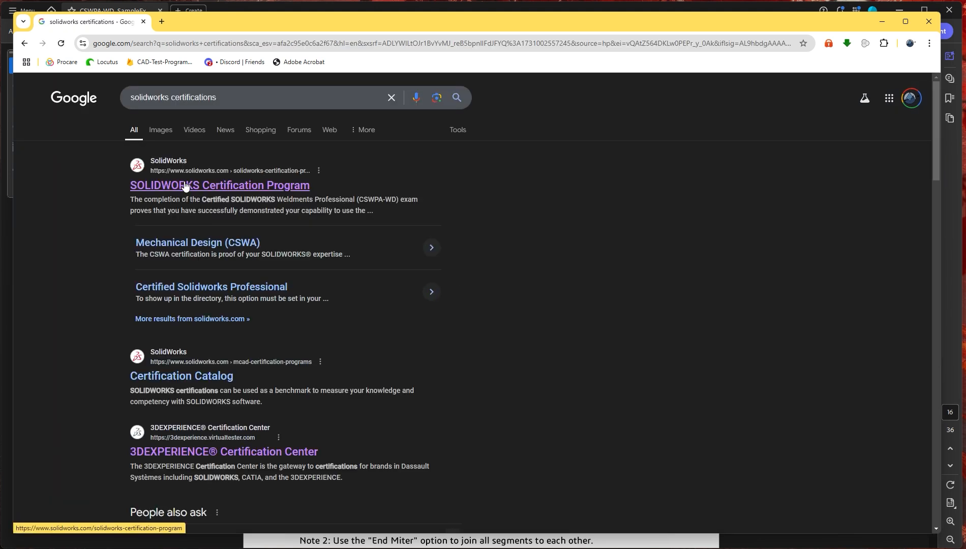
- Open the SOLIDWORKS Certification Program page and go to the exam information for SOLIDWORKS Weldments Professional (CSWPA-WD)
{"action": "left_click", "coordinate": [294, 197]}
{"action": "scroll", "coordinate": [198, 328], "scroll_direction": "down", "scroll_amount": 8}
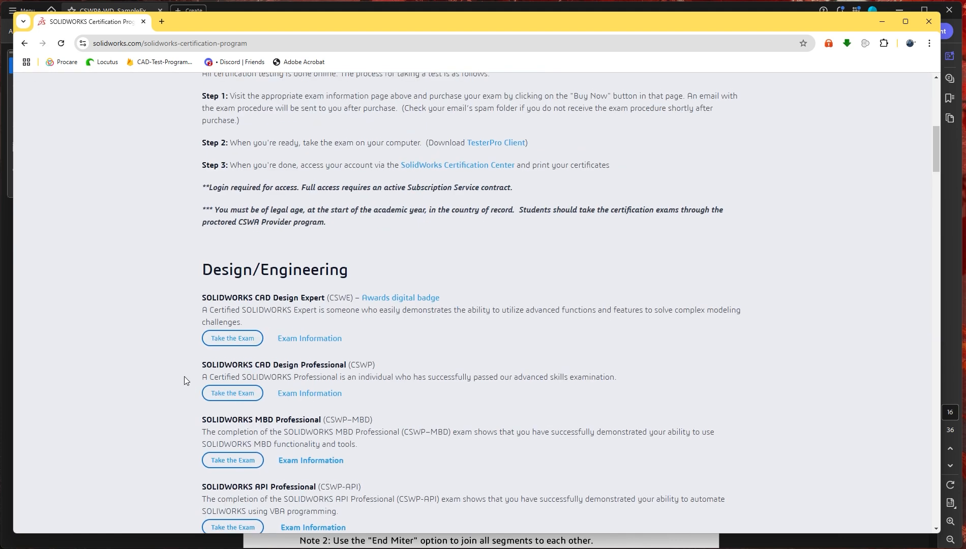
{"action": "scroll", "coordinate": [184, 377], "scroll_direction": "down", "scroll_amount": 6}
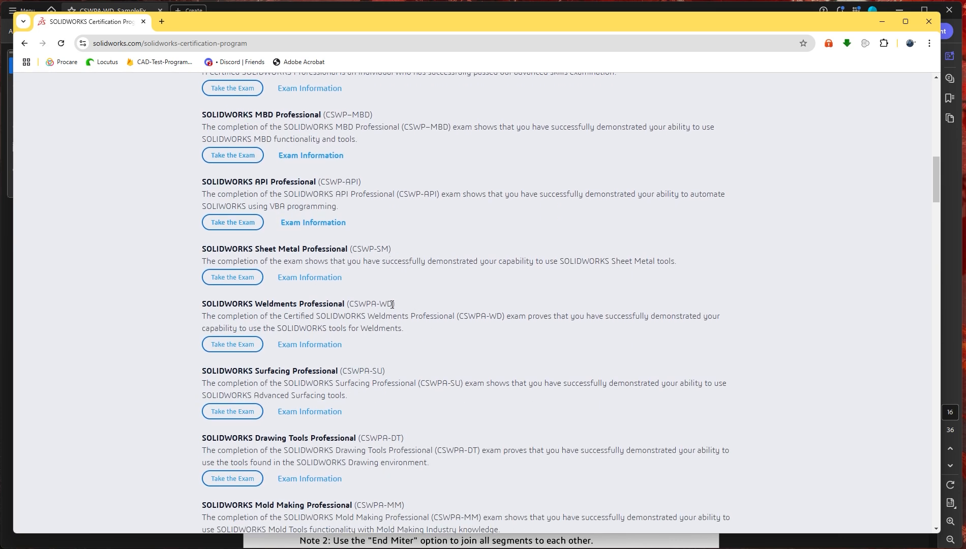
{"action": "left_click_drag", "start_coordinate": [392, 304], "coordinate": [350, 304]}
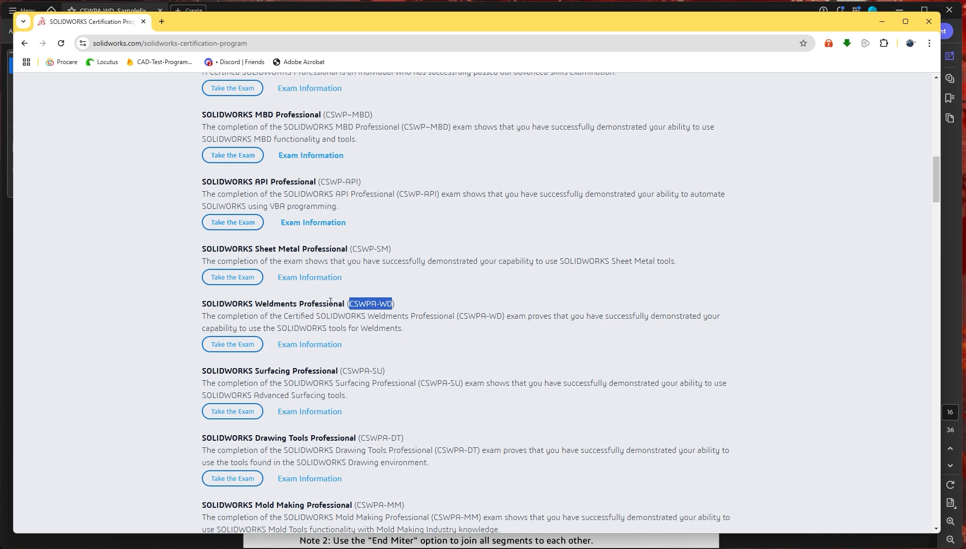
{"action": "left_click", "coordinate": [322, 346]}
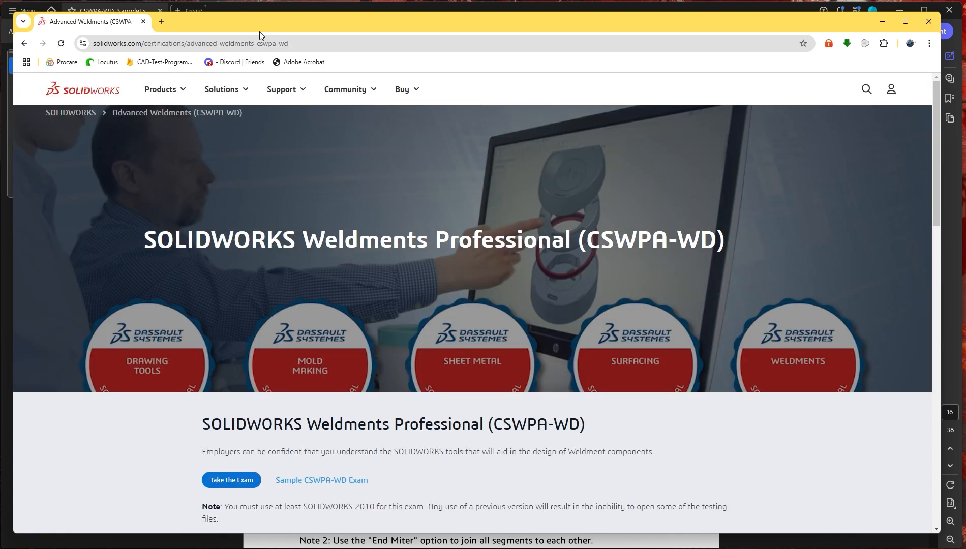
- Review the CSWPA-WD page's address, sample exam link, exam length, passing grade, topics and re-test policy
{"action": "left_click_drag", "start_coordinate": [296, 41], "coordinate": [88, 54]}
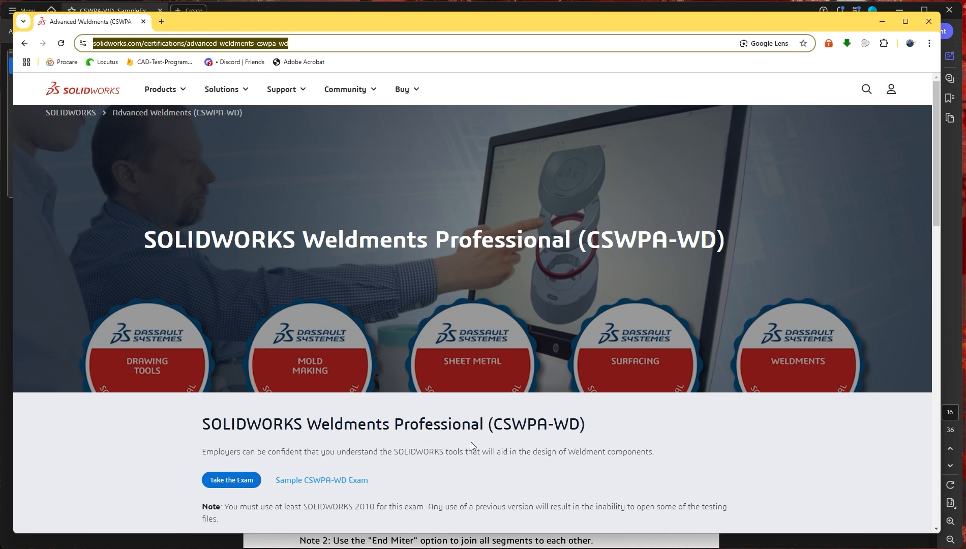
{"action": "scroll", "coordinate": [480, 439], "scroll_direction": "down", "scroll_amount": 9}
{"action": "scroll", "coordinate": [598, 405], "scroll_direction": "up", "scroll_amount": 2}
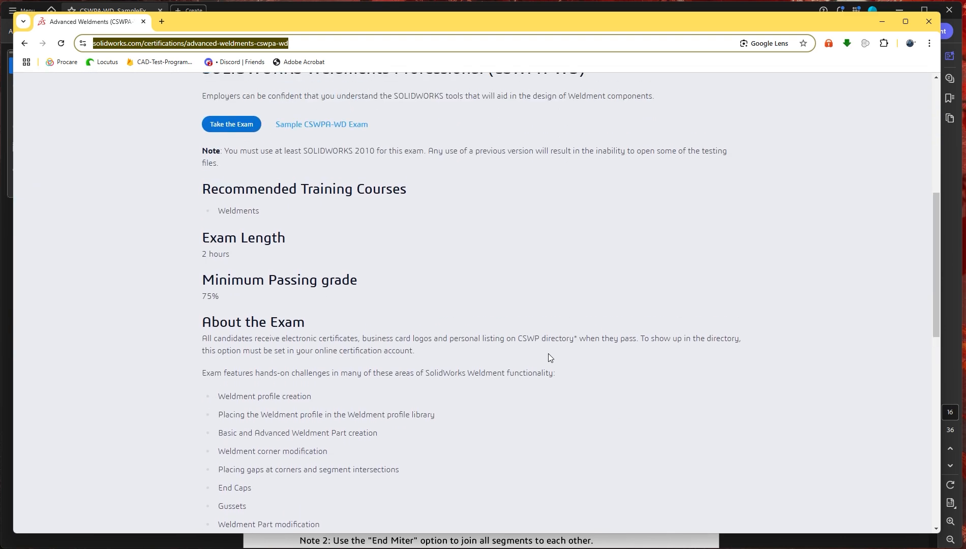
{"action": "scroll", "coordinate": [425, 349], "scroll_direction": "up", "scroll_amount": 1}
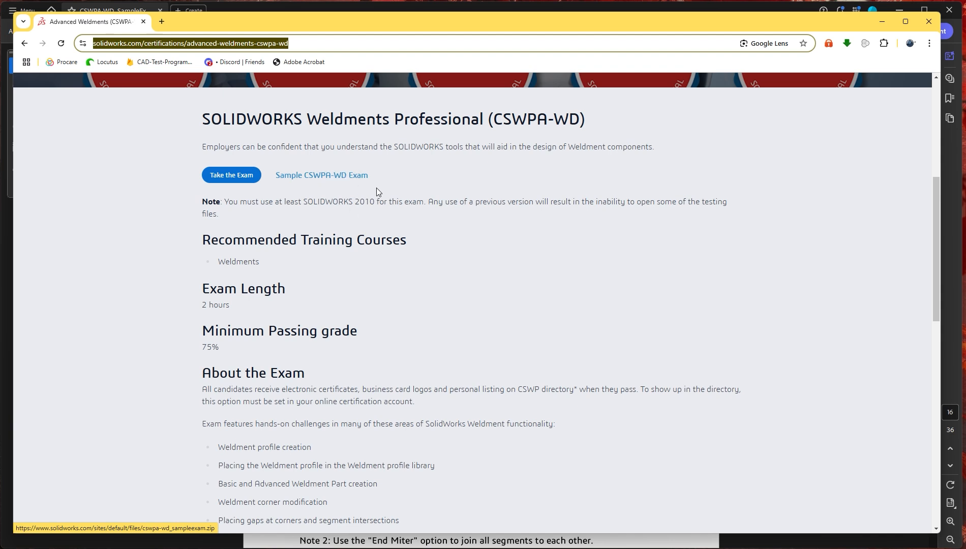
{"action": "scroll", "coordinate": [548, 361], "scroll_direction": "down", "scroll_amount": 6}
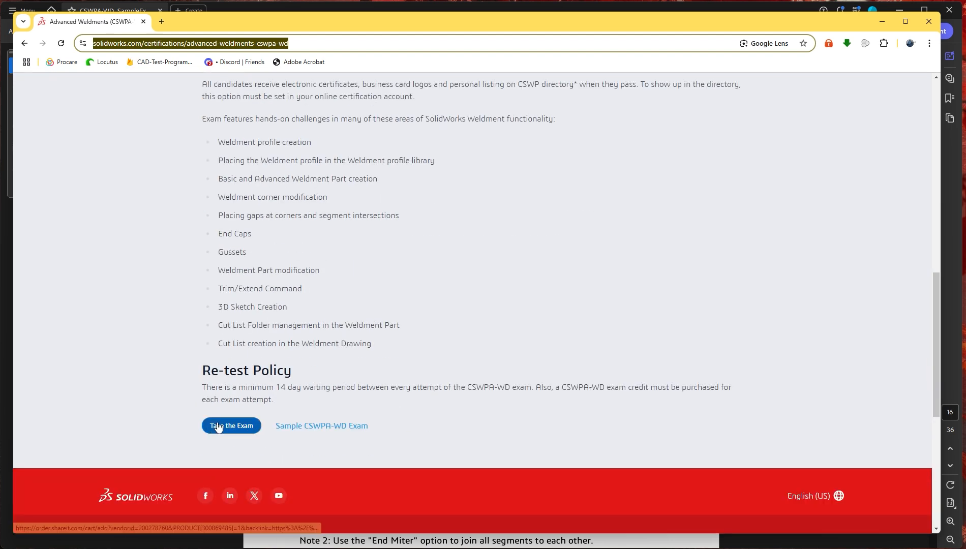
{"action": "scroll", "coordinate": [474, 388], "scroll_direction": "up", "scroll_amount": 9}
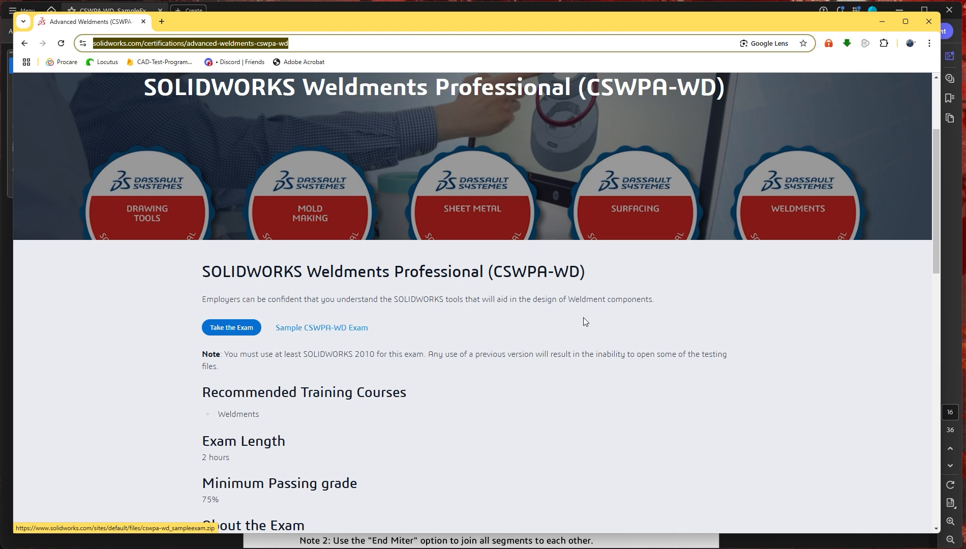
- Switch to the cswpa-wd_sampleexam folder in File Explorer, display its files as large thumbnails, and return to the sample exam PDF
{"action": "left_click", "coordinate": [883, 22]}
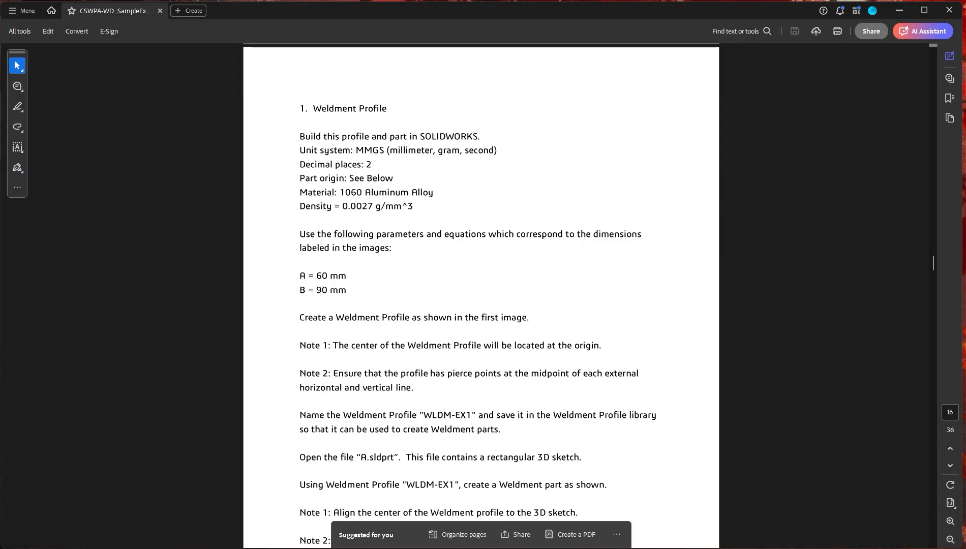
{"action": "key", "text": "alt+Tab"}
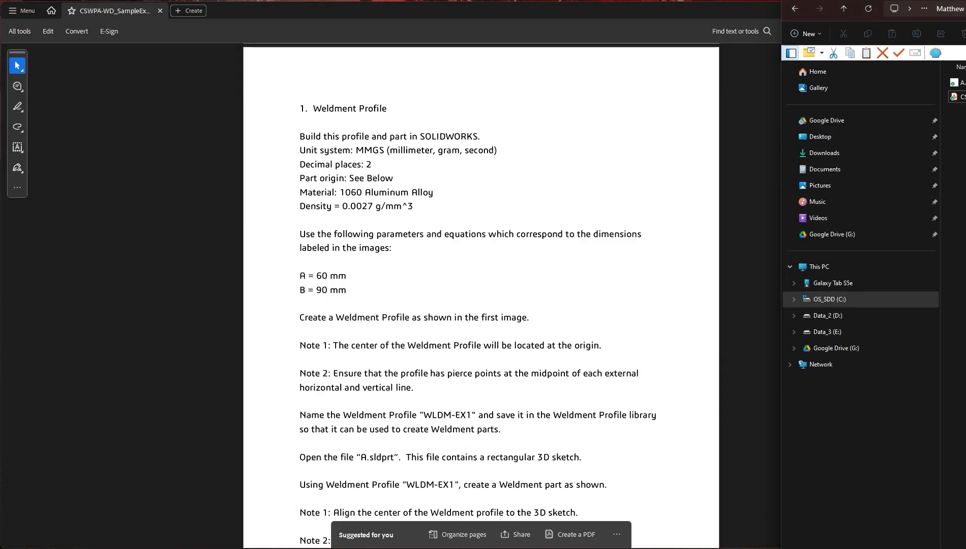
{"action": "left_click_drag", "start_coordinate": [965, 1], "coordinate": [328, 98]}
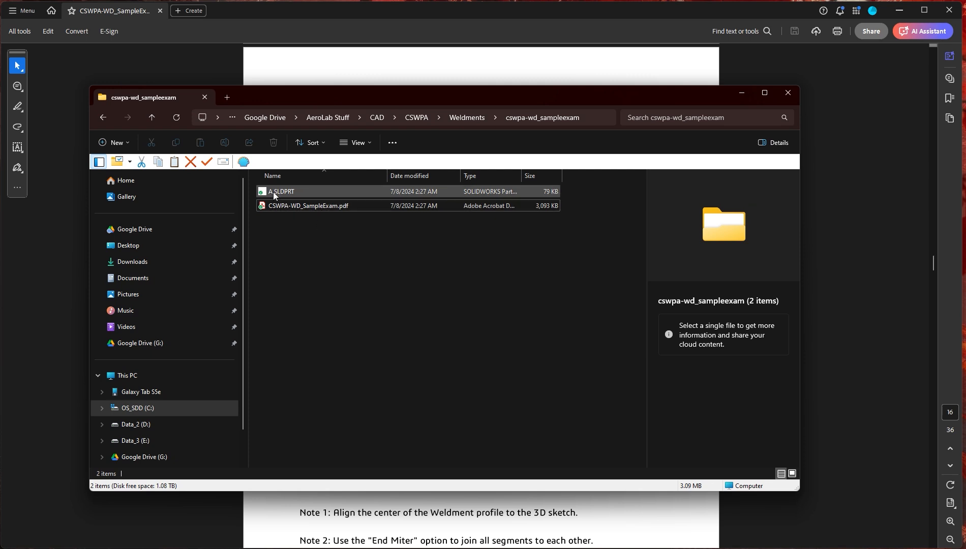
{"action": "right_click", "coordinate": [308, 241]}
{"action": "mouse_move", "coordinate": [341, 247]}
{"action": "left_click", "coordinate": [458, 250]}
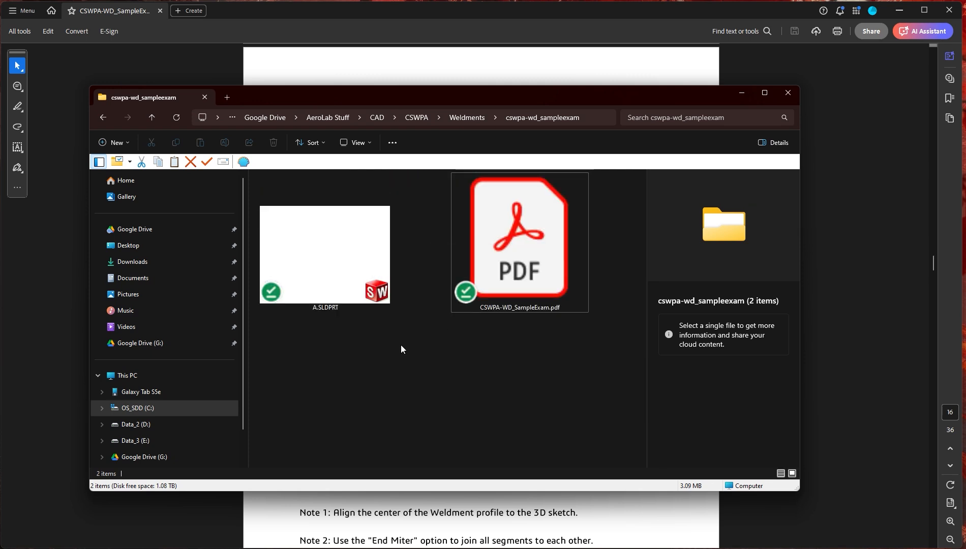
{"action": "left_click", "coordinate": [738, 93]}
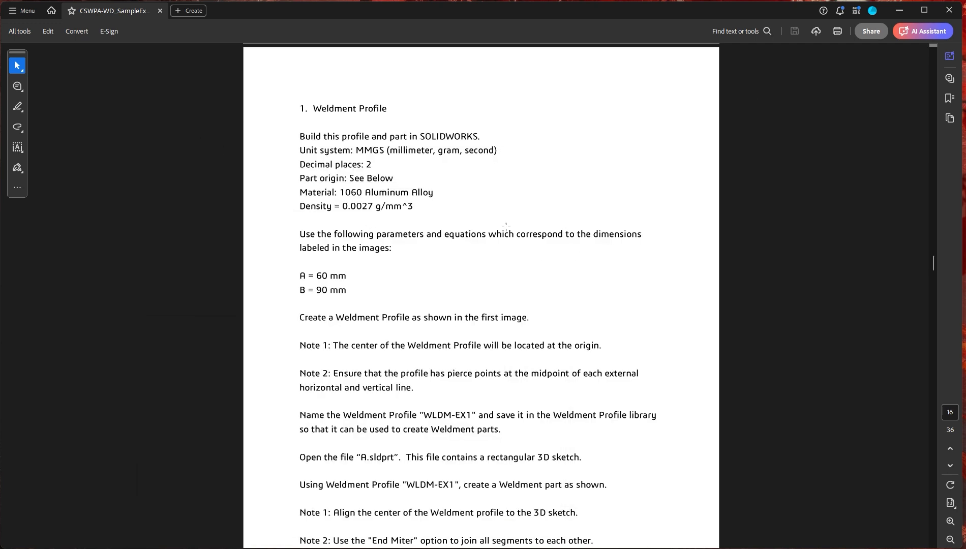
- Read the units, material, A and B parameters and notes of Question 1, Weldment Profile, on page 16
{"action": "scroll", "coordinate": [488, 316], "scroll_direction": "up", "scroll_amount": 1}
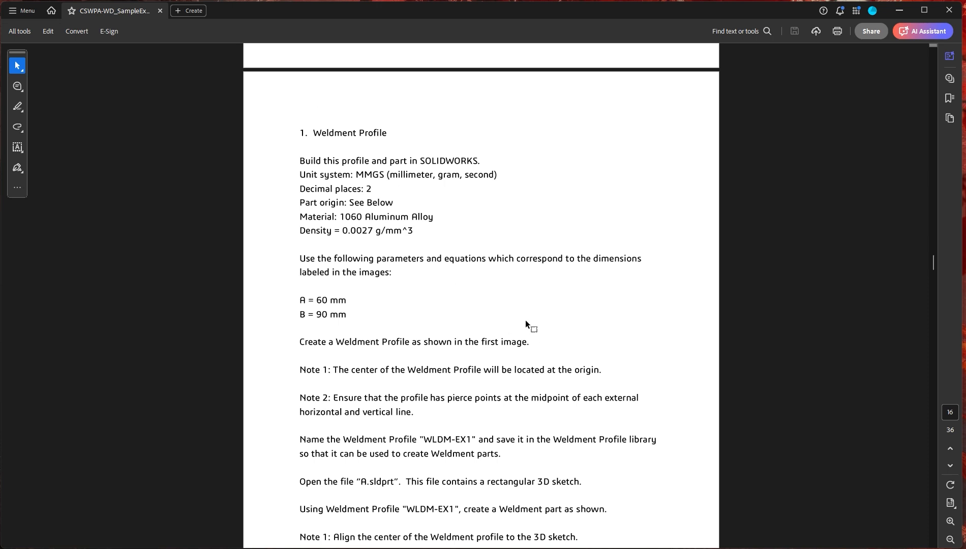
{"action": "scroll", "coordinate": [525, 320], "scroll_direction": "down", "scroll_amount": 2}
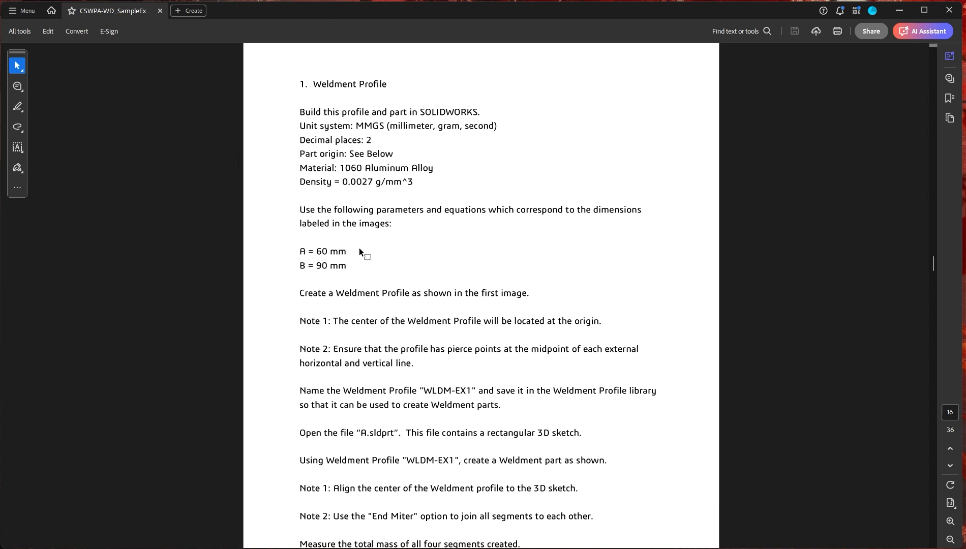
{"action": "scroll", "coordinate": [359, 249], "scroll_direction": "down", "scroll_amount": 1}
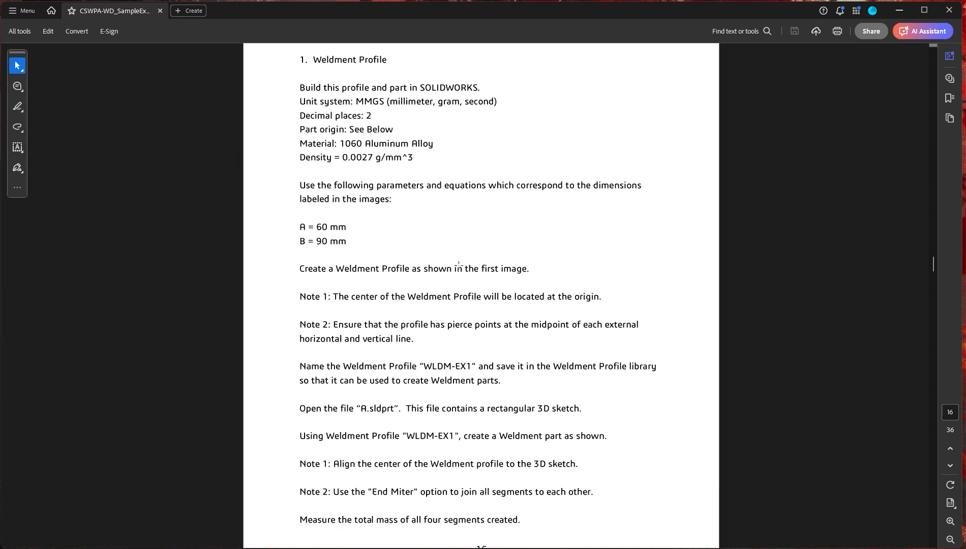
{"action": "scroll", "coordinate": [432, 289], "scroll_direction": "down", "scroll_amount": 4}
{"action": "scroll", "coordinate": [406, 198], "scroll_direction": "up", "scroll_amount": 1}
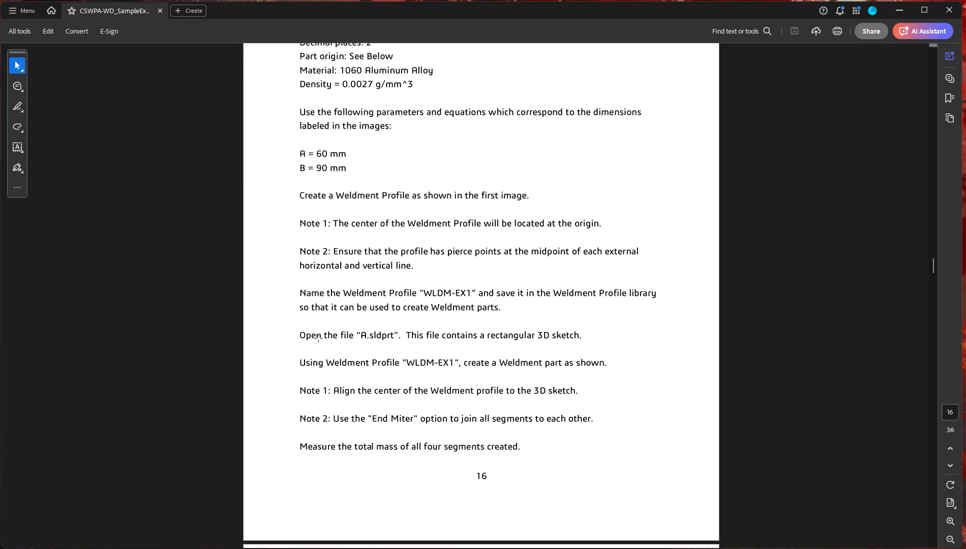
- Skim the answer options and the 3D Sketch Creation question, and return to the Question 1 images on page 15
{"action": "scroll", "coordinate": [437, 376], "scroll_direction": "down", "scroll_amount": 20}
{"action": "scroll", "coordinate": [447, 371], "scroll_direction": "down", "scroll_amount": 20}
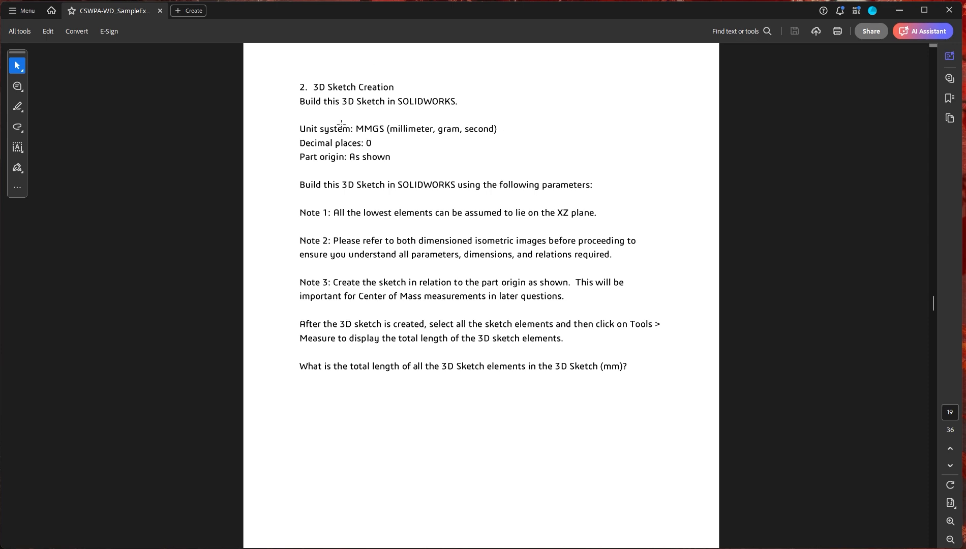
{"action": "scroll", "coordinate": [511, 386], "scroll_direction": "down", "scroll_amount": 20}
{"action": "scroll", "coordinate": [461, 379], "scroll_direction": "up", "scroll_amount": 8}
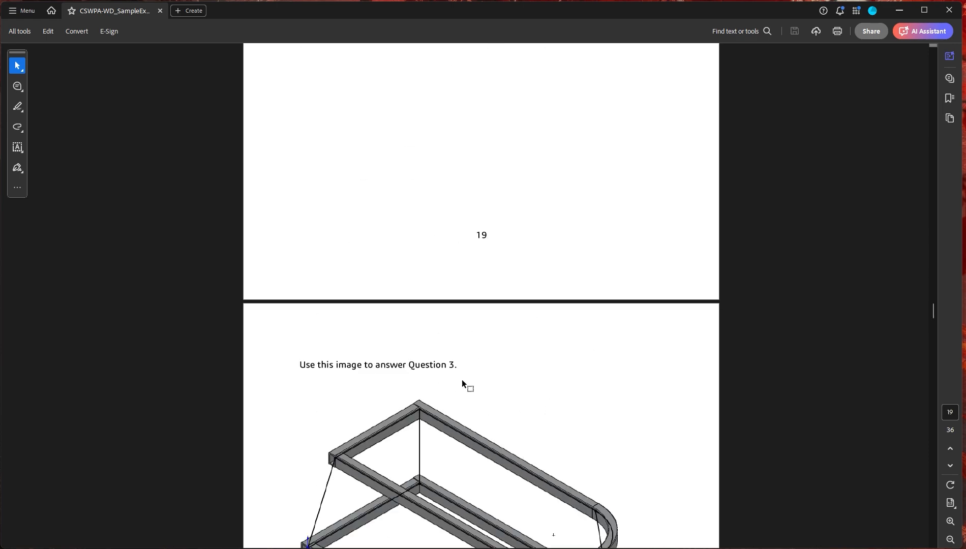
{"action": "scroll", "coordinate": [473, 383], "scroll_direction": "up", "scroll_amount": 15}
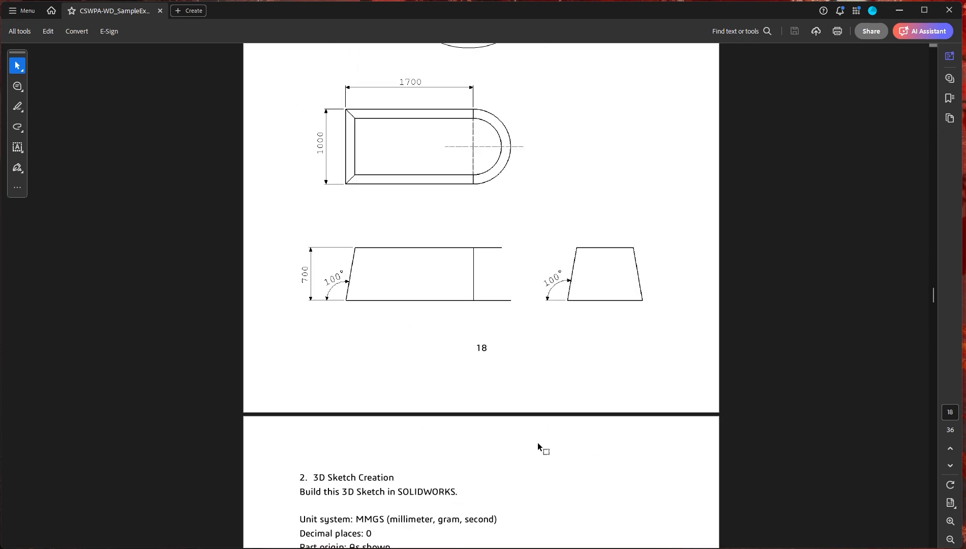
{"action": "scroll", "coordinate": [538, 446], "scroll_direction": "up", "scroll_amount": 15}
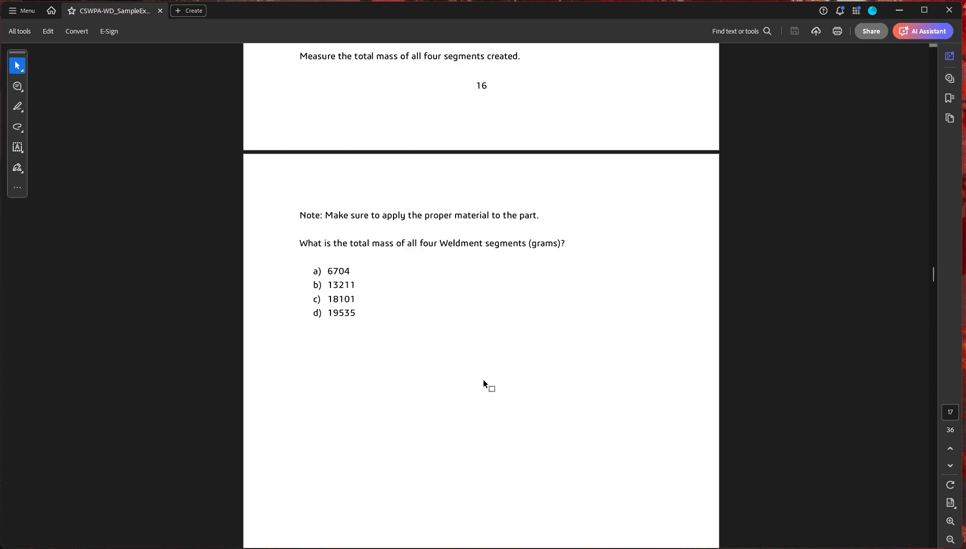
{"action": "scroll", "coordinate": [483, 380], "scroll_direction": "up", "scroll_amount": 20}
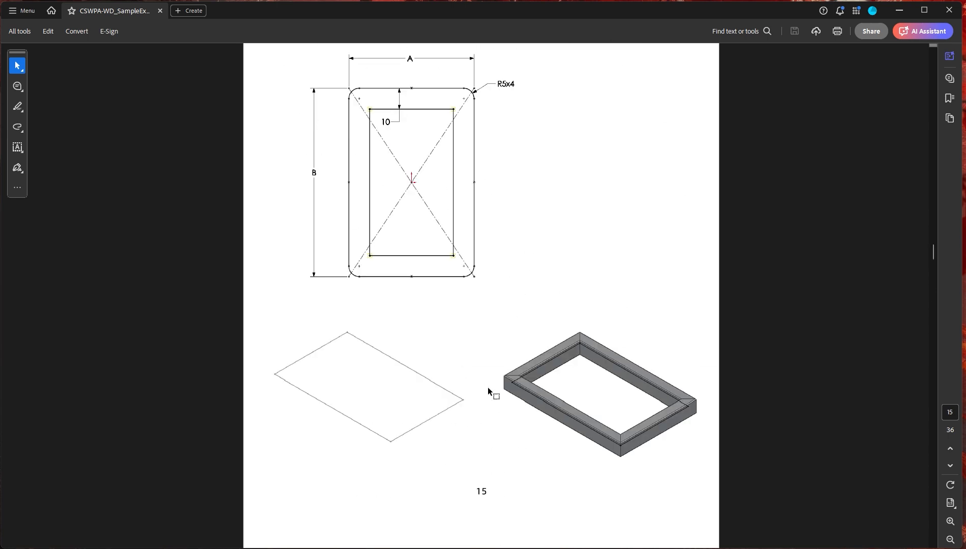
{"action": "scroll", "coordinate": [488, 391], "scroll_direction": "up", "scroll_amount": 3}
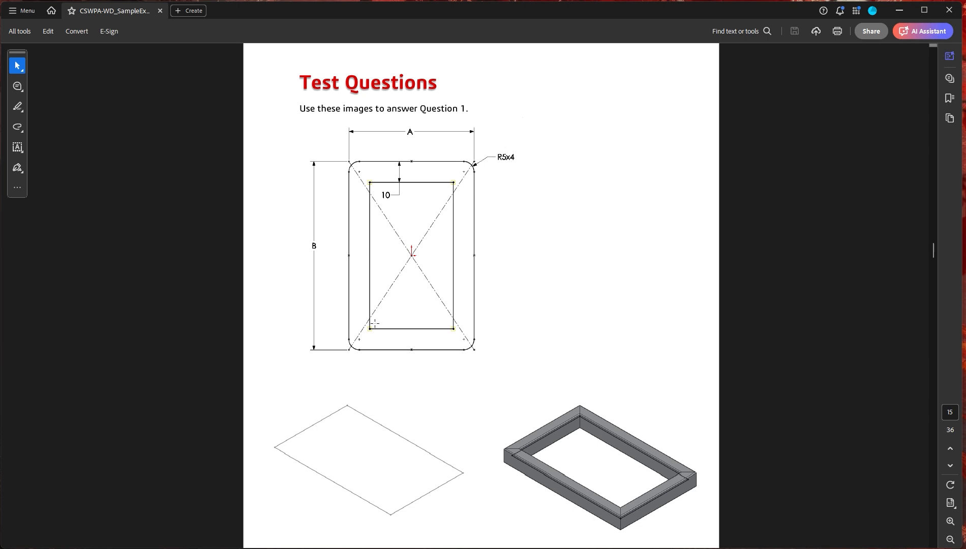
- Compare the Question 1 profile drawing and frame images with the written instructions for profile WLDM-EX1
{"action": "scroll", "coordinate": [435, 416], "scroll_direction": "down", "scroll_amount": 10}
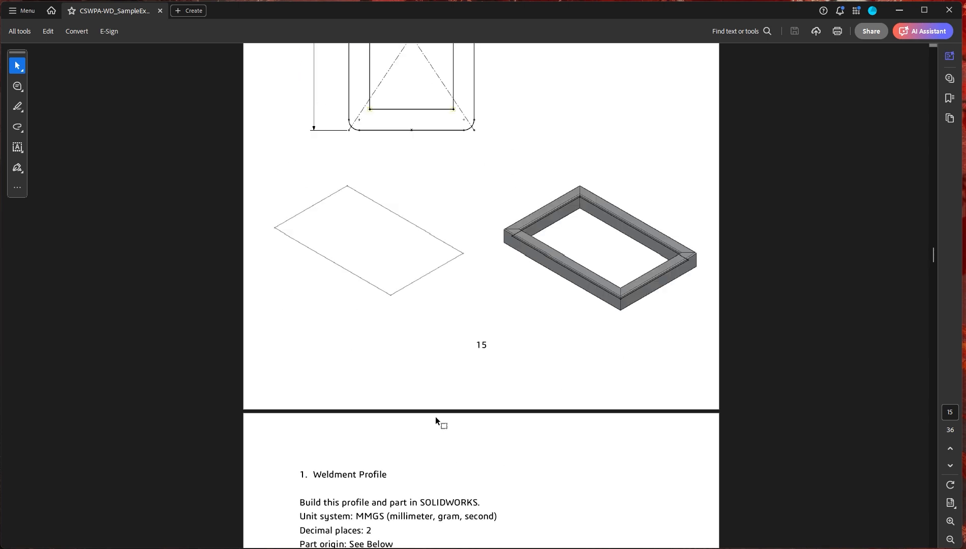
{"action": "scroll", "coordinate": [463, 415], "scroll_direction": "up", "scroll_amount": 2}
{"action": "scroll", "coordinate": [457, 414], "scroll_direction": "up", "scroll_amount": 3}
{"action": "scroll", "coordinate": [552, 440], "scroll_direction": "down", "scroll_amount": 10}
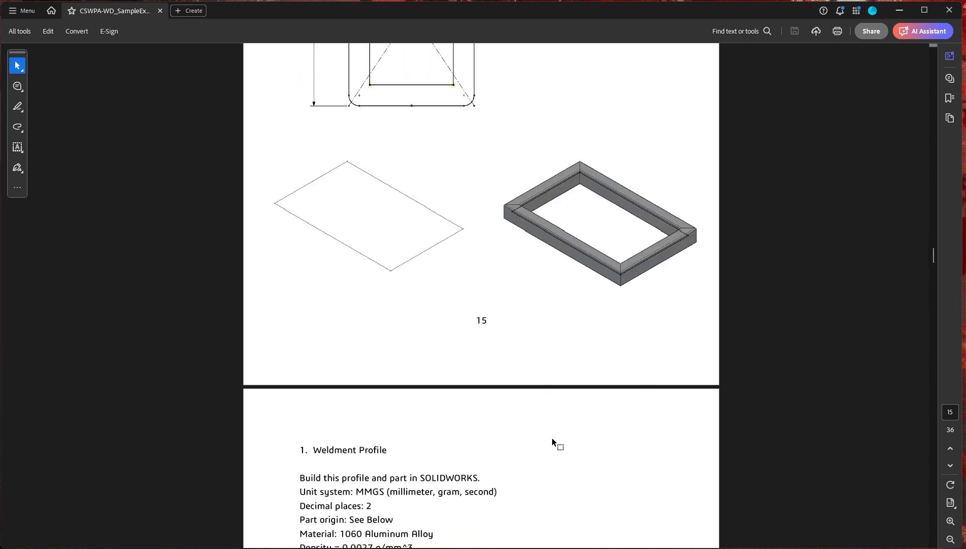
{"action": "scroll", "coordinate": [524, 374], "scroll_direction": "down", "scroll_amount": 1}
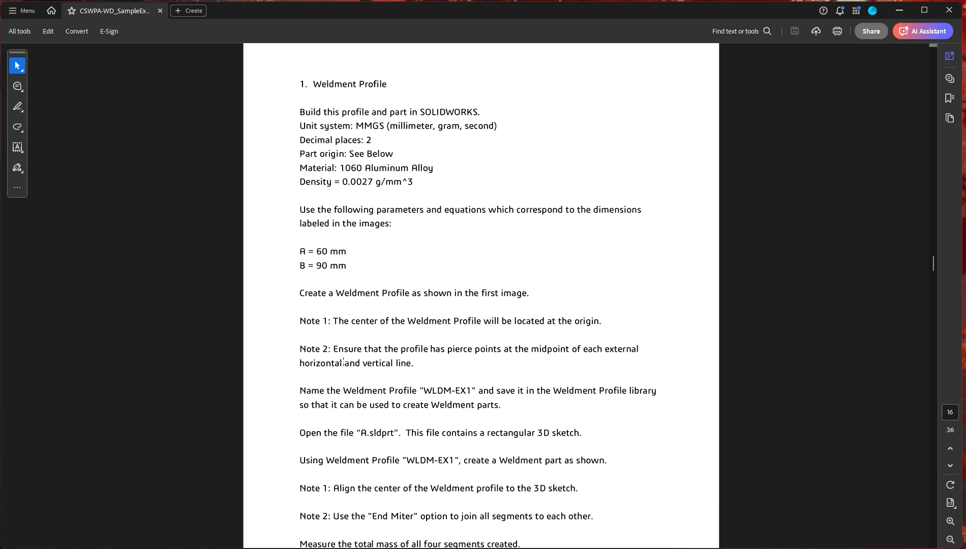
{"action": "scroll", "coordinate": [495, 388], "scroll_direction": "up", "scroll_amount": 10}
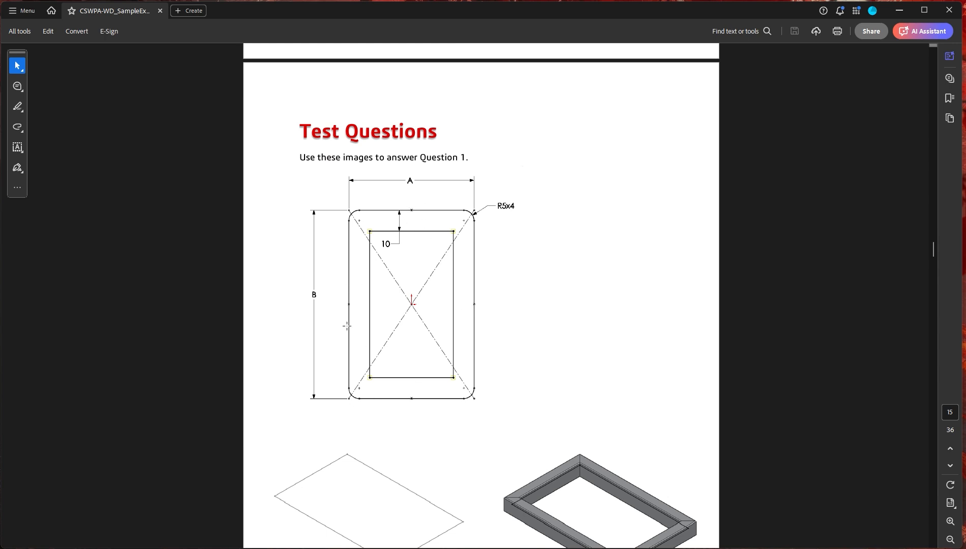
{"action": "scroll", "coordinate": [549, 366], "scroll_direction": "down", "scroll_amount": 10}
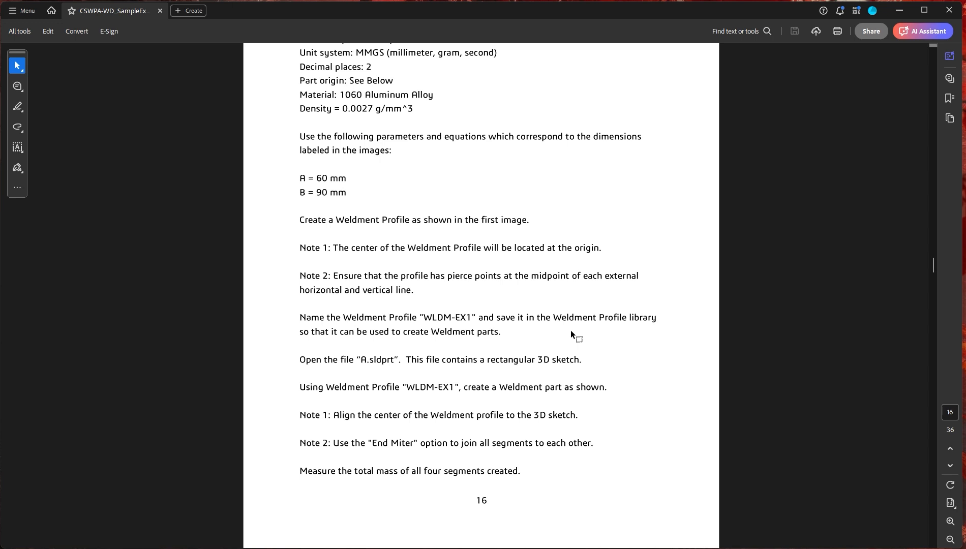
{"action": "scroll", "coordinate": [519, 344], "scroll_direction": "up", "scroll_amount": 10}
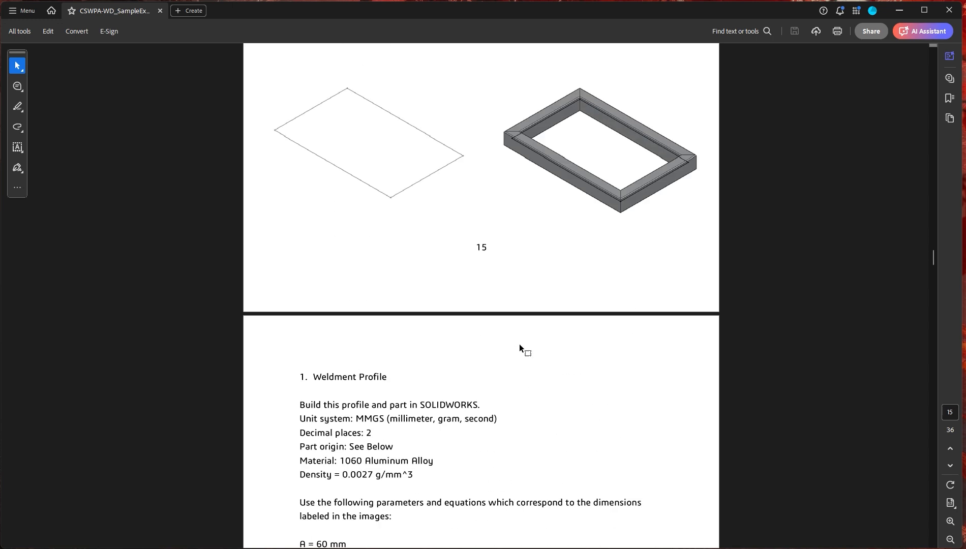
{"action": "scroll", "coordinate": [503, 366], "scroll_direction": "down", "scroll_amount": 1}
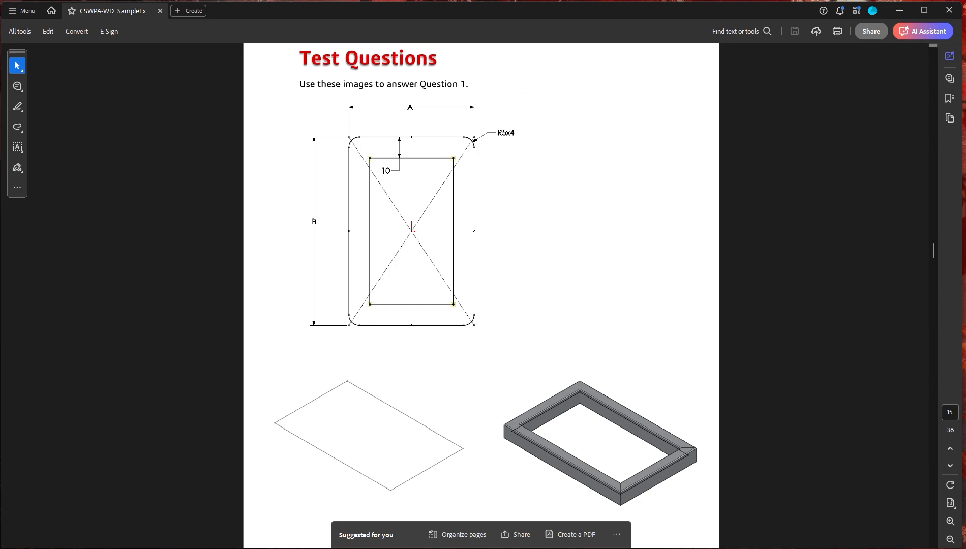
- Switch to SOLIDWORKS and show the Weldment Profiles folders under File Locations in the system options
{"action": "key", "text": "alt+Tab"}
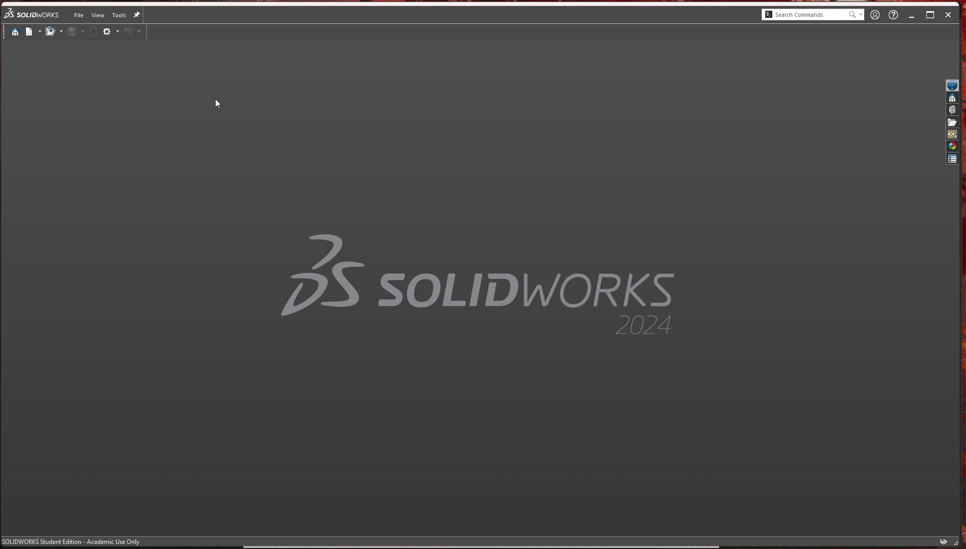
{"action": "left_click", "coordinate": [118, 31]}
{"action": "left_click", "coordinate": [121, 45]}
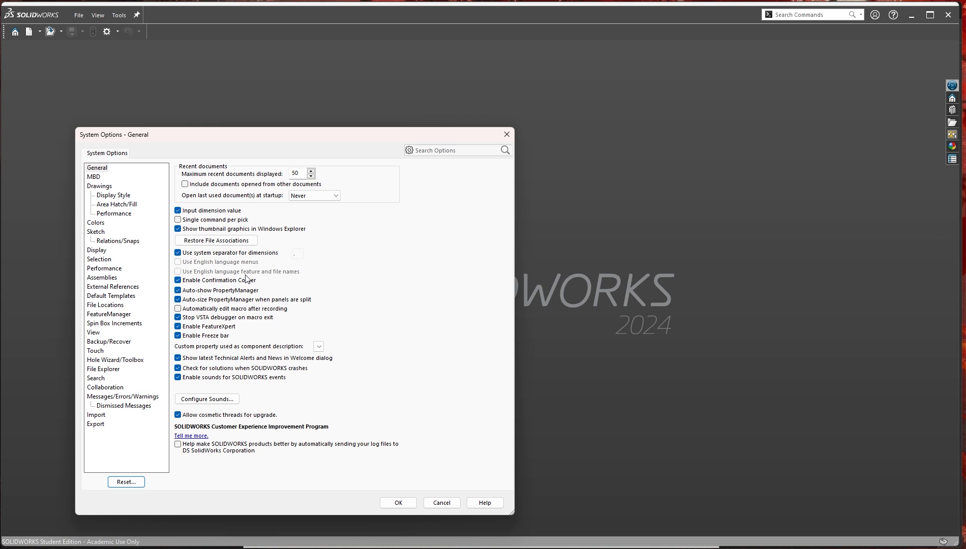
{"action": "left_click", "coordinate": [109, 305]}
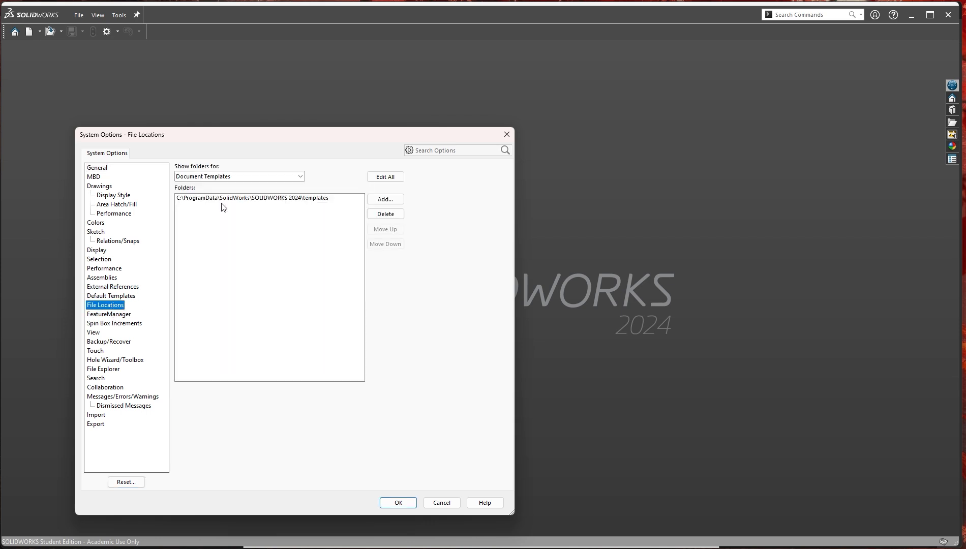
{"action": "left_click", "coordinate": [296, 176]}
{"action": "scroll", "coordinate": [239, 285], "scroll_direction": "down", "scroll_amount": 9}
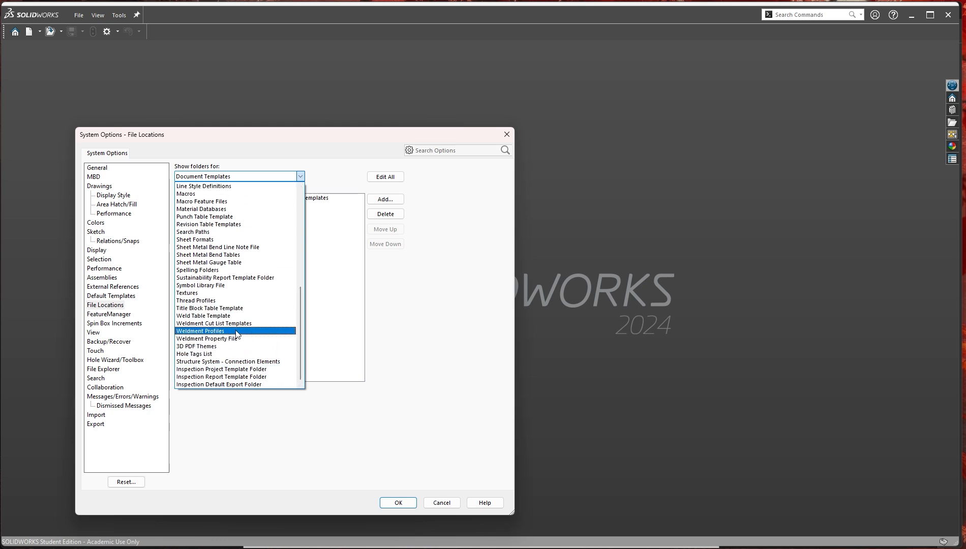
{"action": "left_click", "coordinate": [283, 331]}
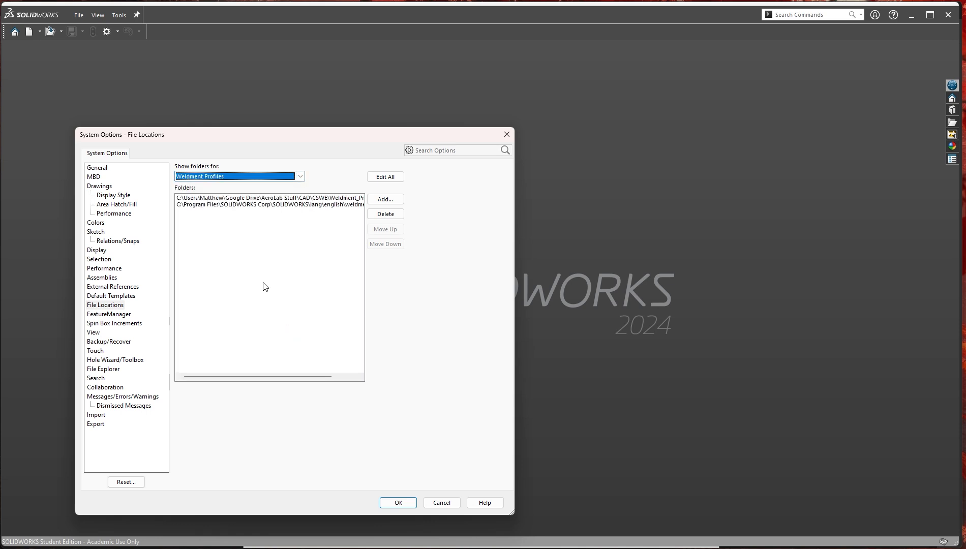
- Check the listed Weldment Profiles folder paths and remove both of them from the file locations
{"action": "left_click_drag", "start_coordinate": [288, 381], "coordinate": [329, 377]}
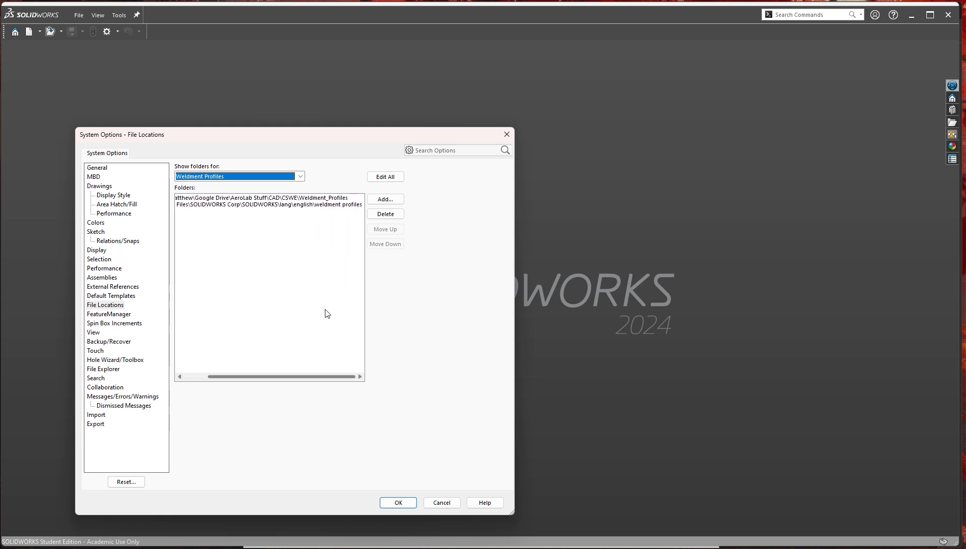
{"action": "left_click", "coordinate": [312, 198]}
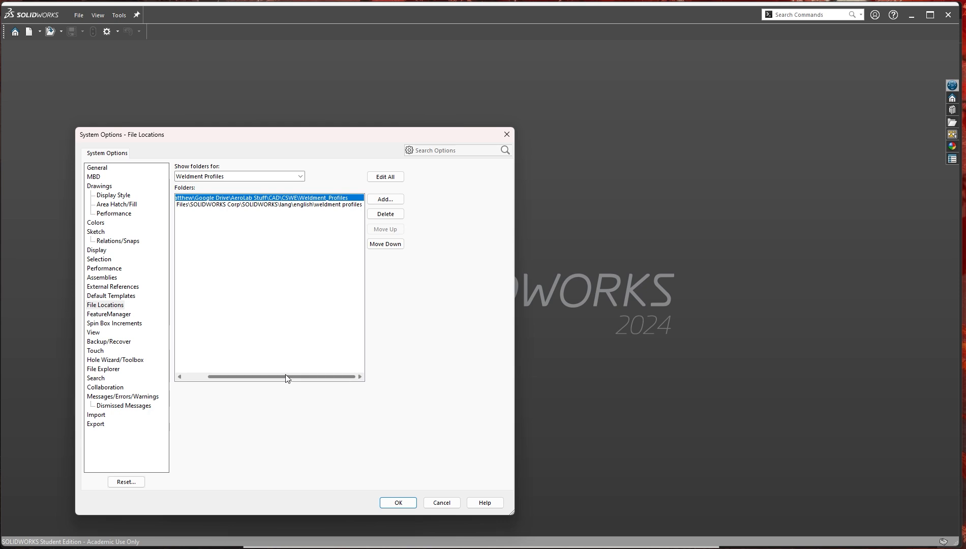
{"action": "left_click_drag", "start_coordinate": [286, 375], "coordinate": [252, 386]}
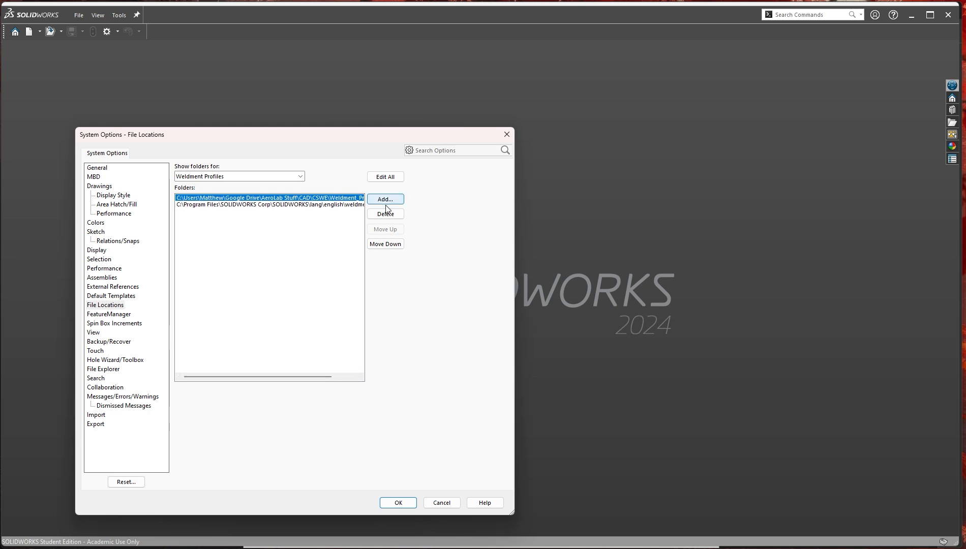
{"action": "left_click", "coordinate": [381, 215]}
{"action": "left_click", "coordinate": [381, 215]}
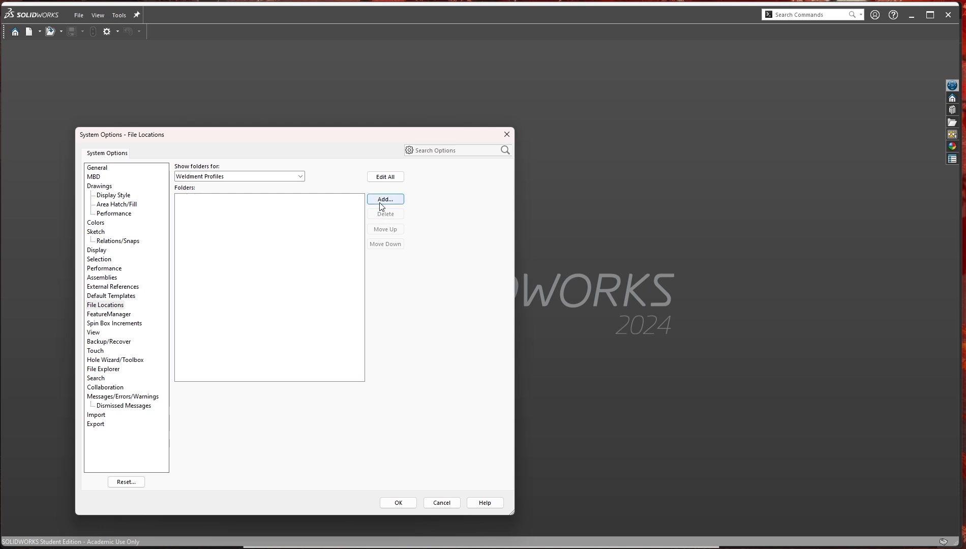
- Start adding a new folder to the Weldment Profiles file locations
{"action": "left_click", "coordinate": [382, 199]}
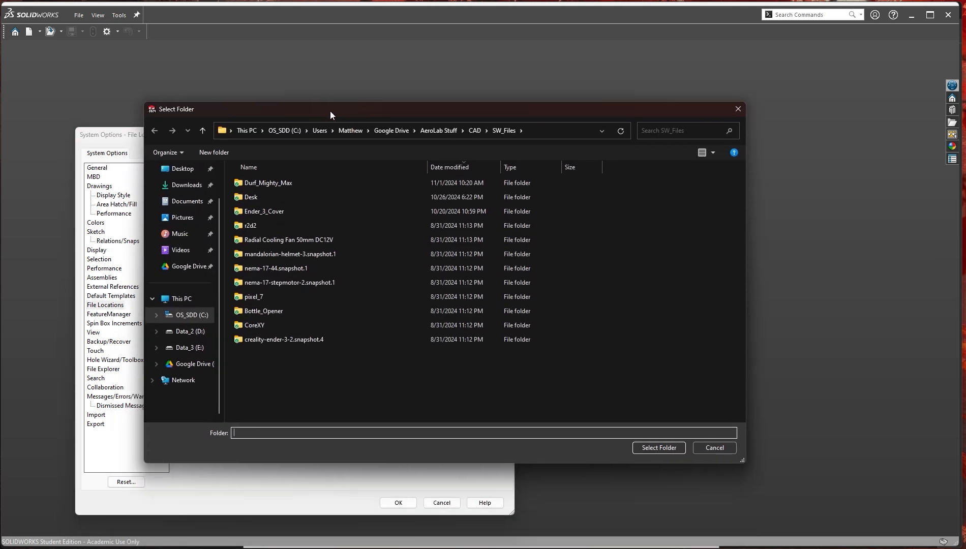
{"action": "left_click_drag", "start_coordinate": [329, 110], "coordinate": [329, 103]}
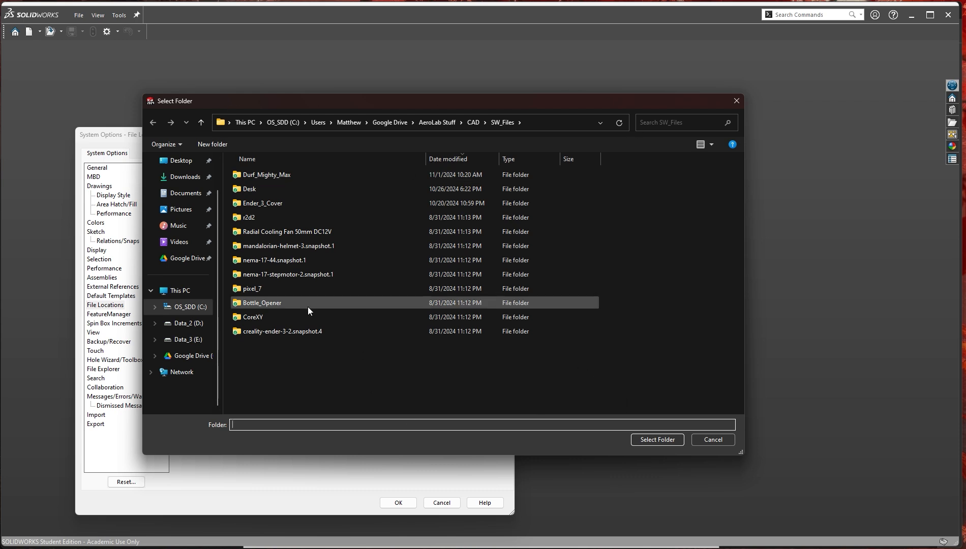
{"action": "scroll", "coordinate": [217, 341], "scroll_direction": "up", "scroll_amount": 1}
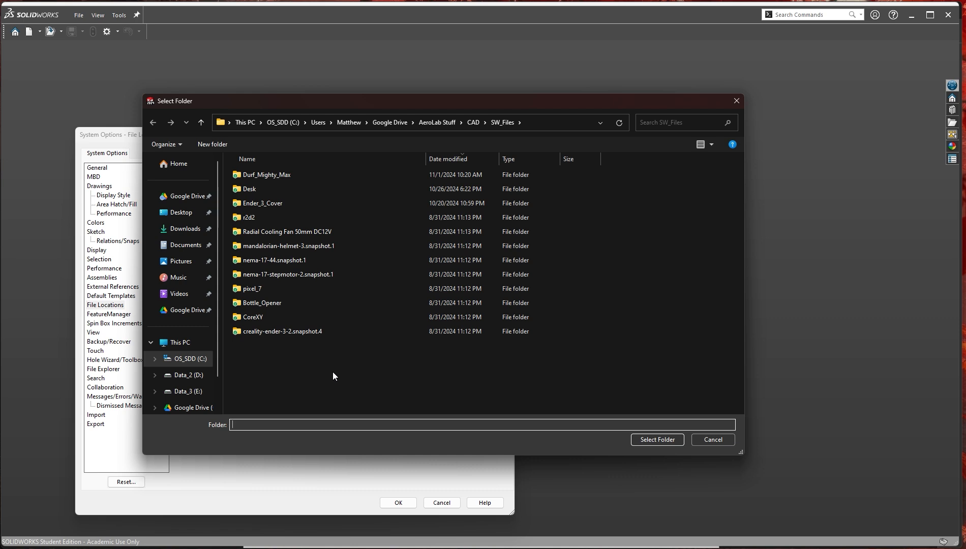
{"action": "left_click", "coordinate": [180, 212]}
{"action": "scroll", "coordinate": [397, 355], "scroll_direction": "down", "scroll_amount": 2}
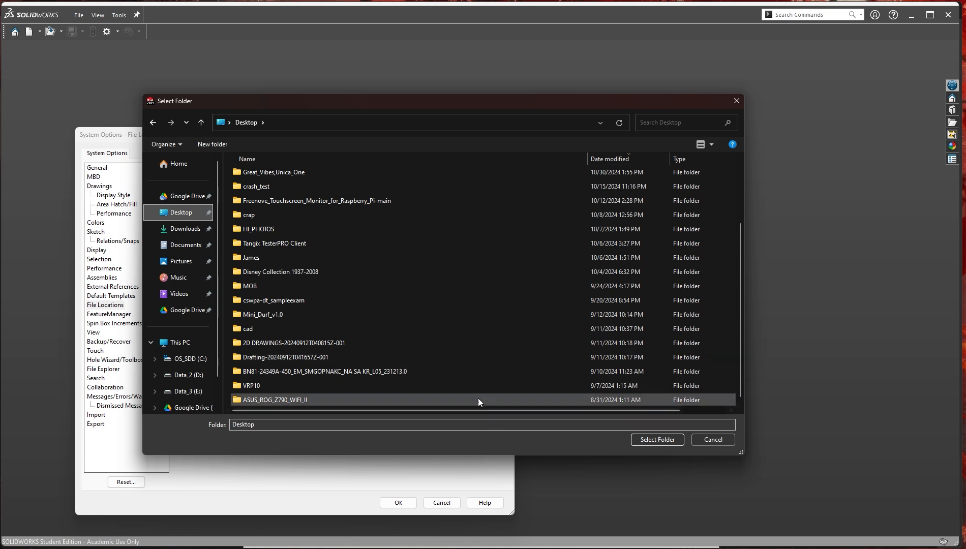
{"action": "scroll", "coordinate": [519, 351], "scroll_direction": "up", "scroll_amount": 3}
{"action": "scroll", "coordinate": [645, 345], "scroll_direction": "down", "scroll_amount": 2}
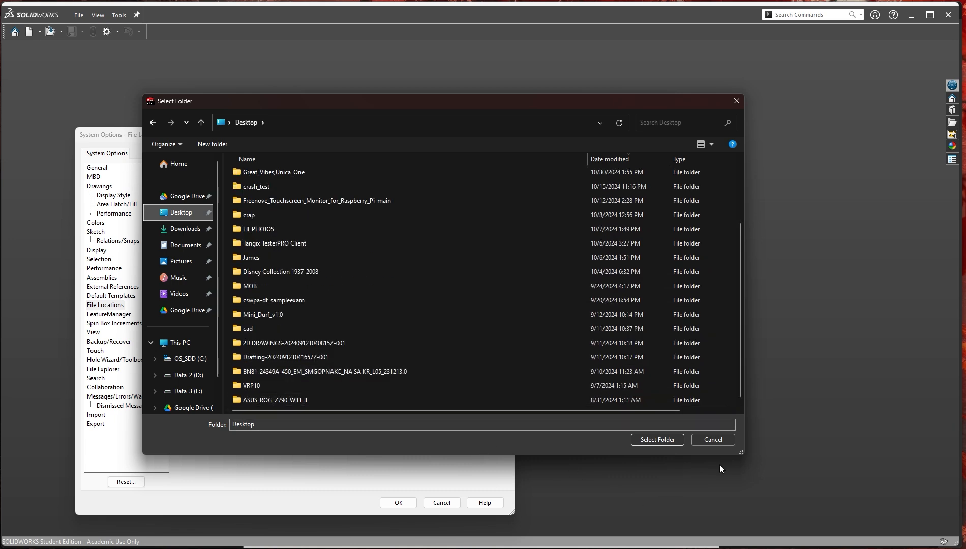
{"action": "left_click_drag", "start_coordinate": [740, 454], "coordinate": [919, 496]}
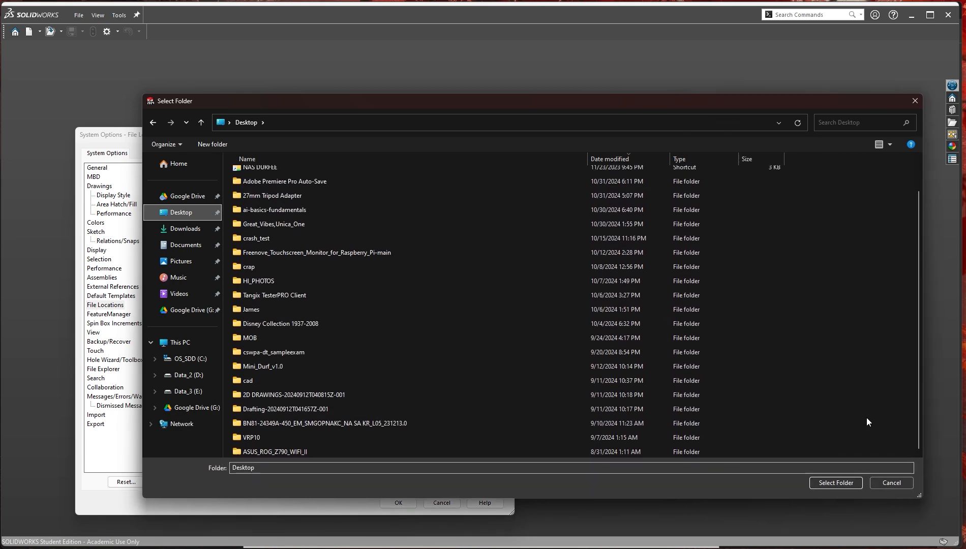
{"action": "right_click", "coordinate": [799, 286]}
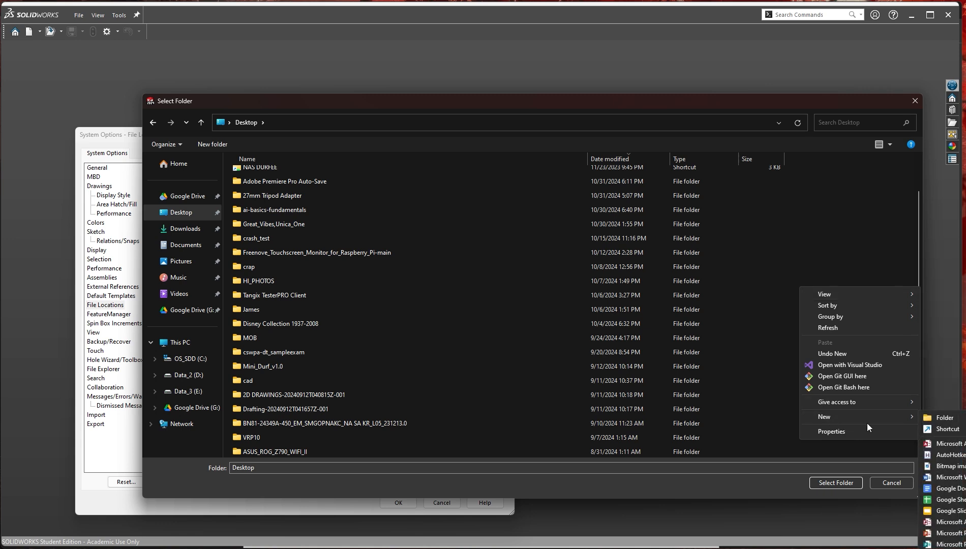
{"action": "left_click_drag", "start_coordinate": [682, 106], "coordinate": [574, 58]}
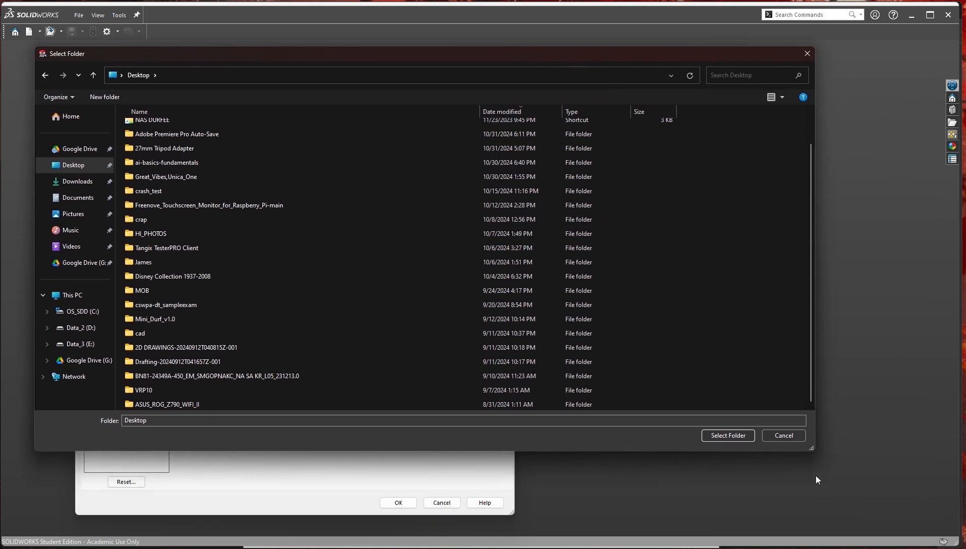
{"action": "left_click_drag", "start_coordinate": [812, 450], "coordinate": [450, 415]}
{"action": "left_click_drag", "start_coordinate": [151, 60], "coordinate": [156, 68]}
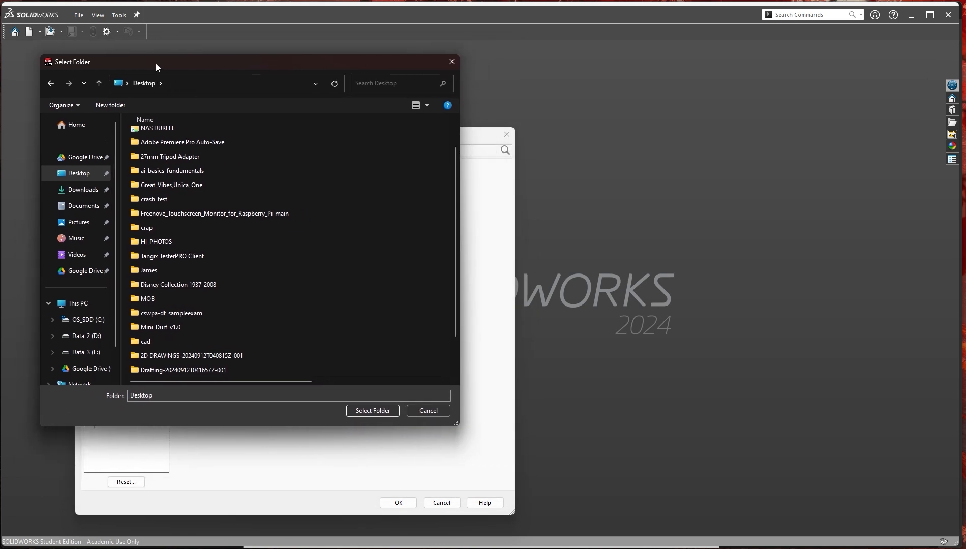
{"action": "left_click", "coordinate": [86, 206]}
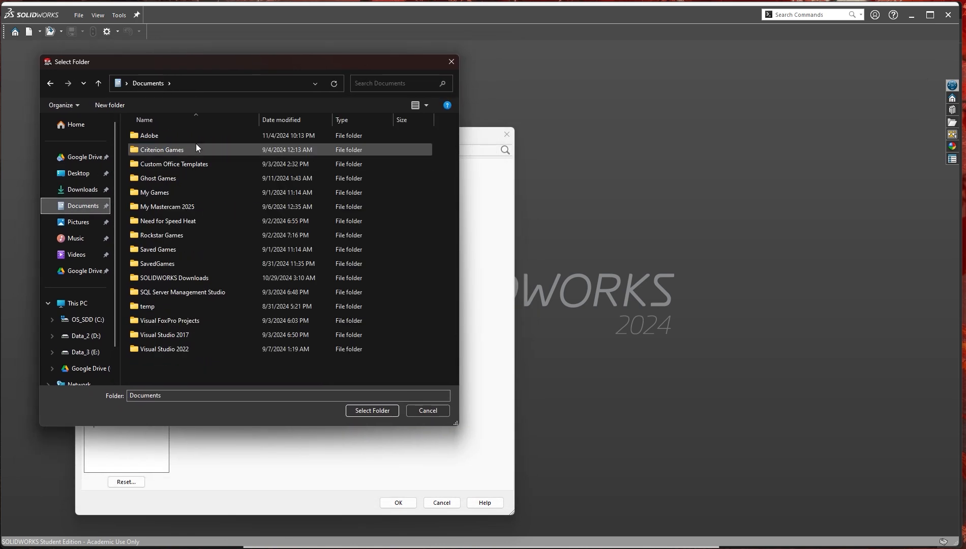
{"action": "left_click", "coordinate": [83, 190]}
{"action": "left_click", "coordinate": [79, 174]}
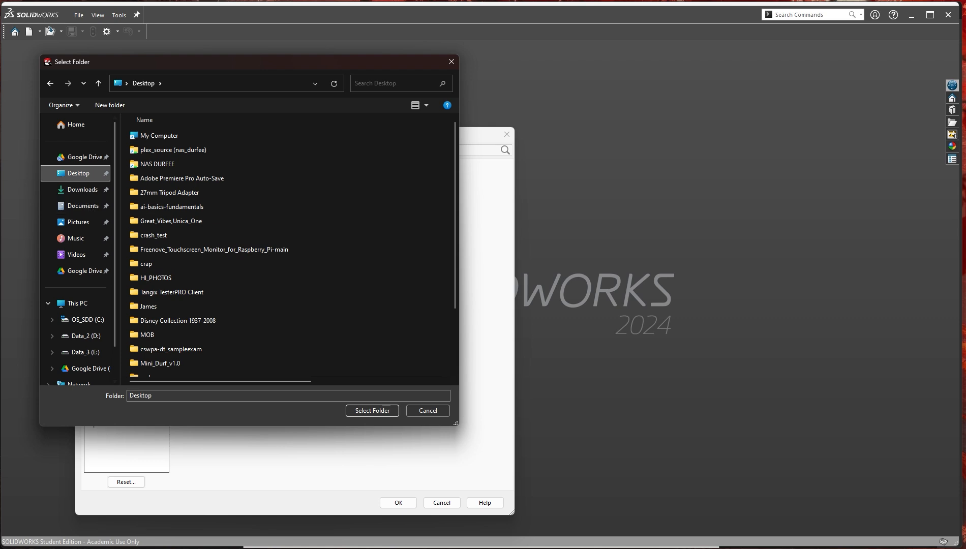
- Create a folder named DEMO_SW_WELDMENTS in Documents
{"action": "left_click", "coordinate": [83, 205]}
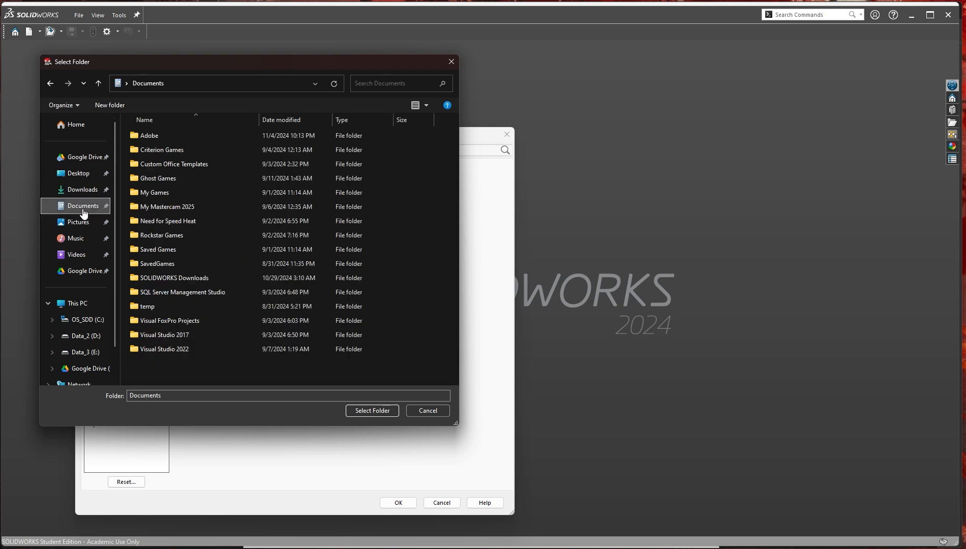
{"action": "right_click", "coordinate": [185, 365]}
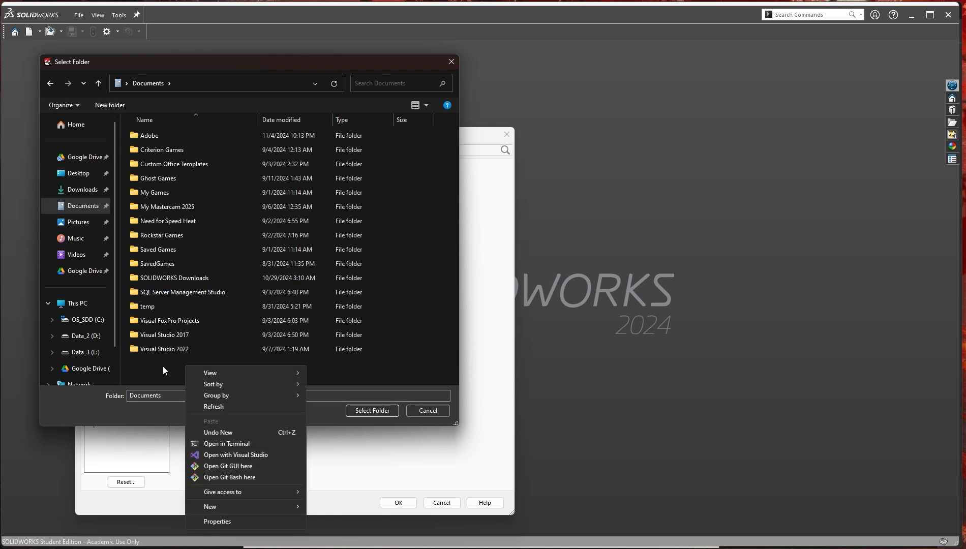
{"action": "mouse_move", "coordinate": [228, 505]}
{"action": "left_click", "coordinate": [336, 333]}
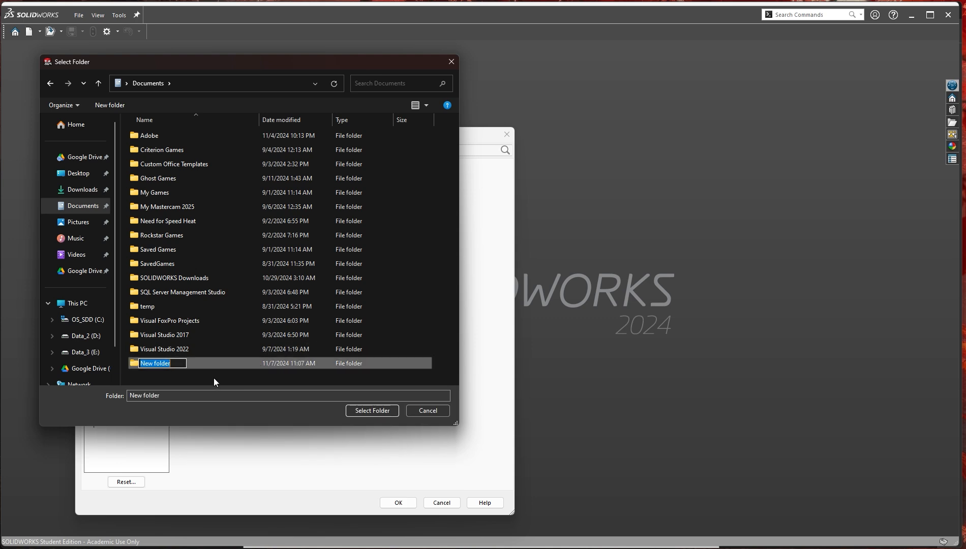
{"action": "type", "text": "DEMO_SW_WELDMENTS"}
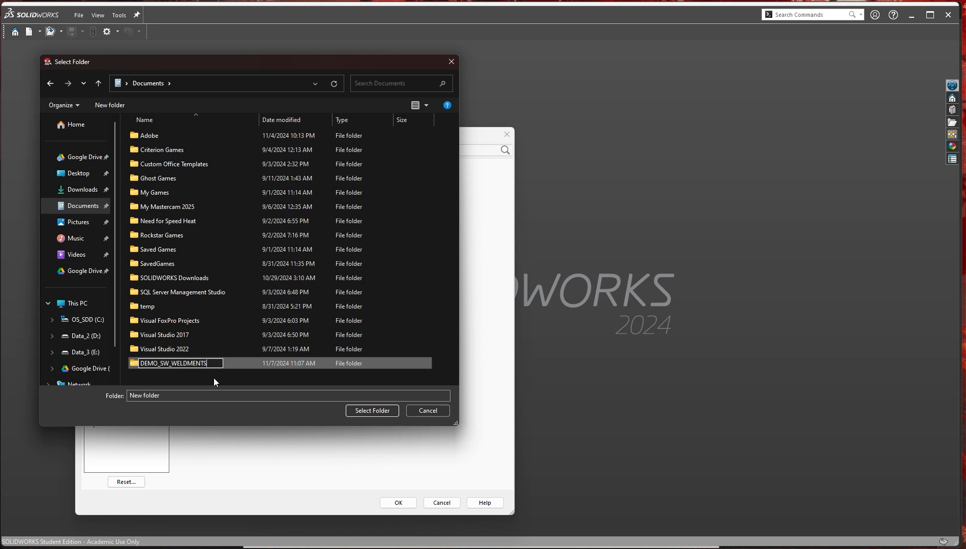
{"action": "left_click", "coordinate": [201, 379]}
- Create a subfolder named DEMO_1 inside DEMO_SW_WELDMENTS
{"action": "double_click", "coordinate": [148, 363]}
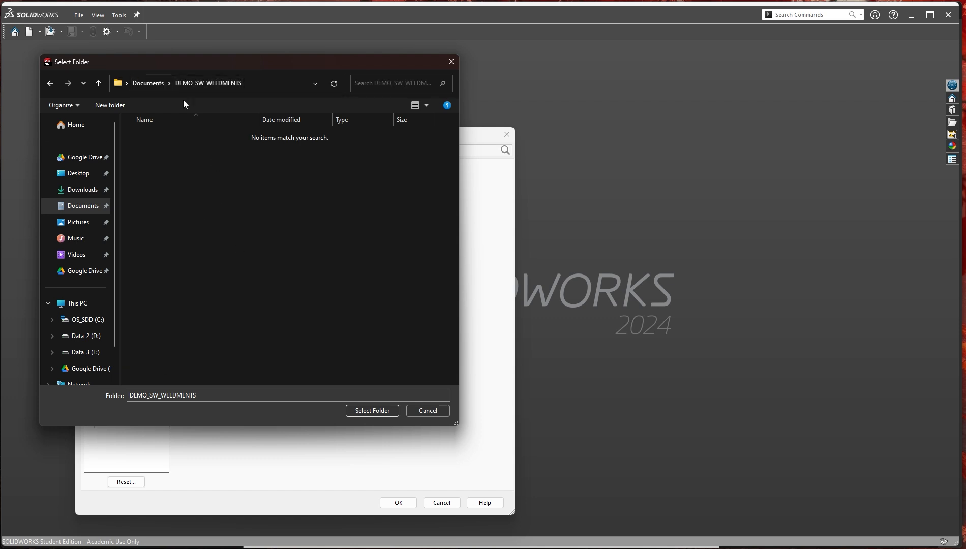
{"action": "right_click", "coordinate": [175, 190]}
{"action": "mouse_move", "coordinate": [241, 338]}
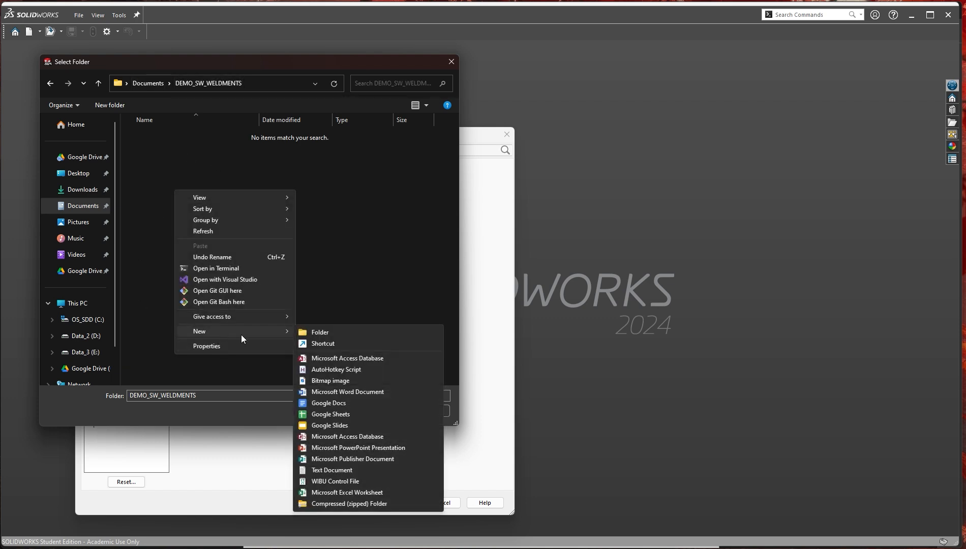
{"action": "left_click", "coordinate": [322, 332]}
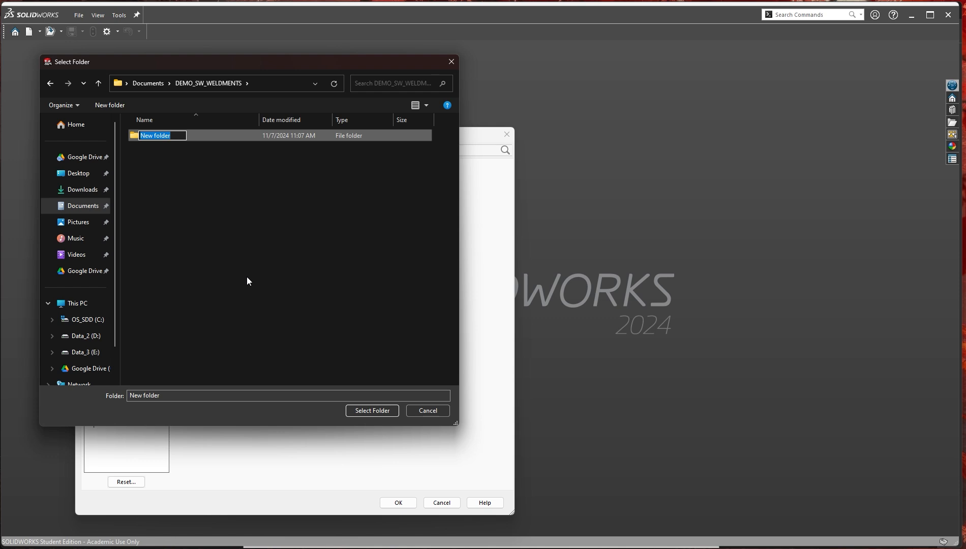
{"action": "type", "text": "DEMO_1"}
{"action": "left_click", "coordinate": [238, 276]}
- Create a subfolder named SQUARE inside DEMO_1
{"action": "double_click", "coordinate": [149, 135]}
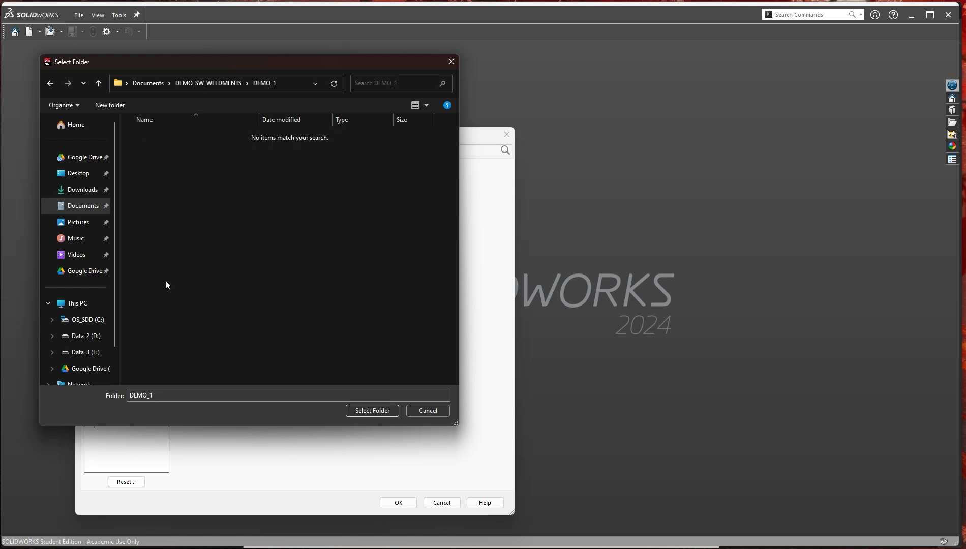
{"action": "right_click", "coordinate": [174, 201]}
{"action": "mouse_move", "coordinate": [215, 344]}
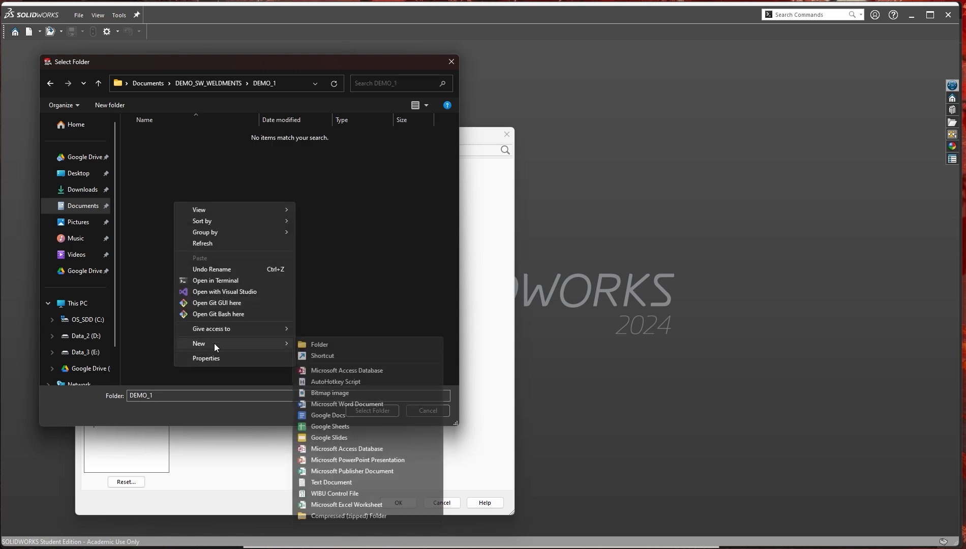
{"action": "left_click", "coordinate": [301, 338]}
{"action": "type", "text": "SQUARE"}
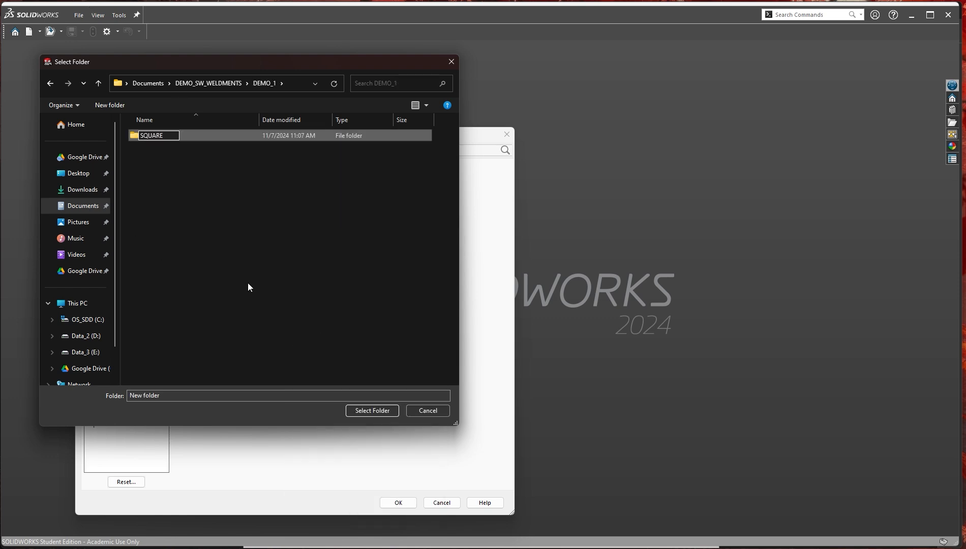
{"action": "left_click", "coordinate": [166, 196]}
- Add a second subfolder named ROUND beside SQUARE in DEMO_1
{"action": "right_click", "coordinate": [165, 196]}
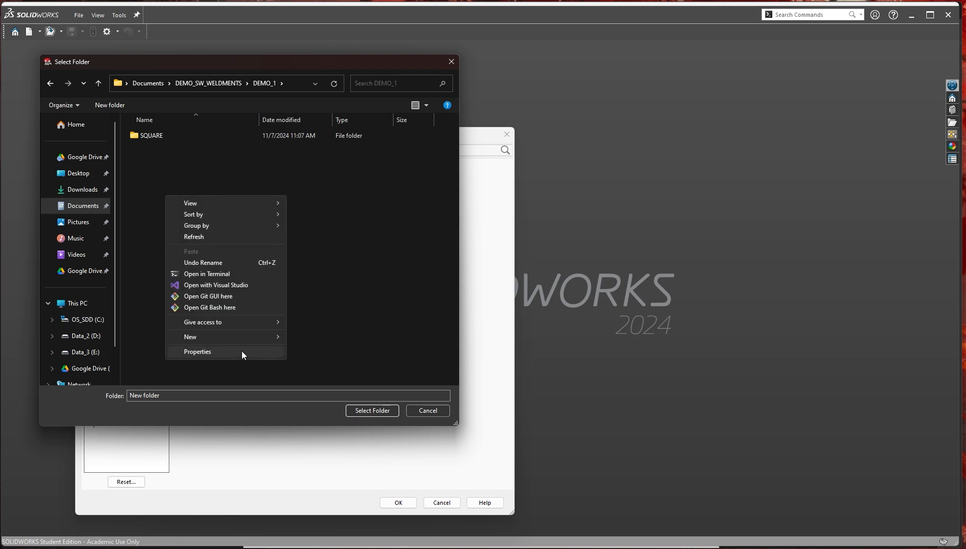
{"action": "mouse_move", "coordinate": [234, 337]}
{"action": "left_click", "coordinate": [311, 337]}
{"action": "type", "text": "ROUND"}
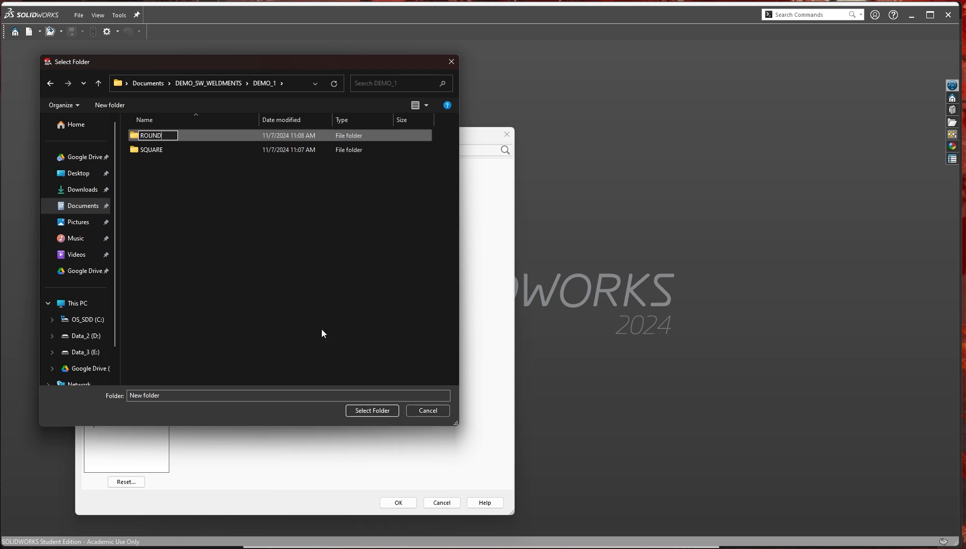
{"action": "left_click", "coordinate": [322, 334]}
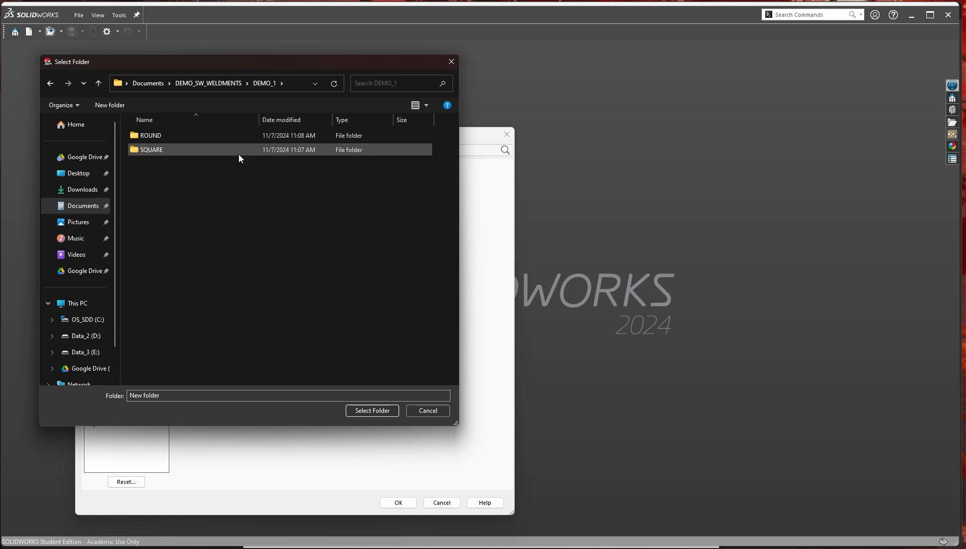
- Add the DEMO_SW_WELDMENTS folder in Documents as the Weldment Profiles file location and accept the search path change
{"action": "left_click", "coordinate": [260, 83]}
{"action": "left_click", "coordinate": [210, 83]}
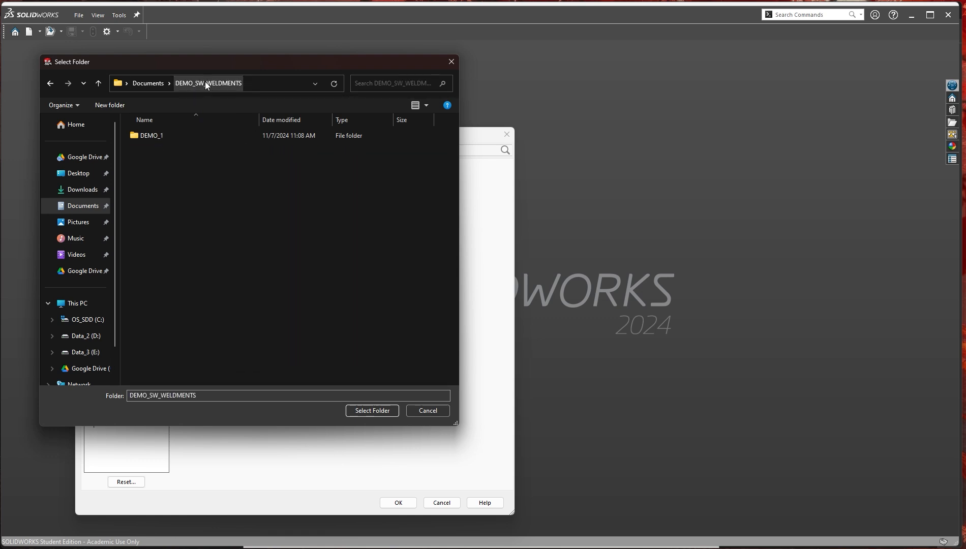
{"action": "left_click", "coordinate": [148, 84]}
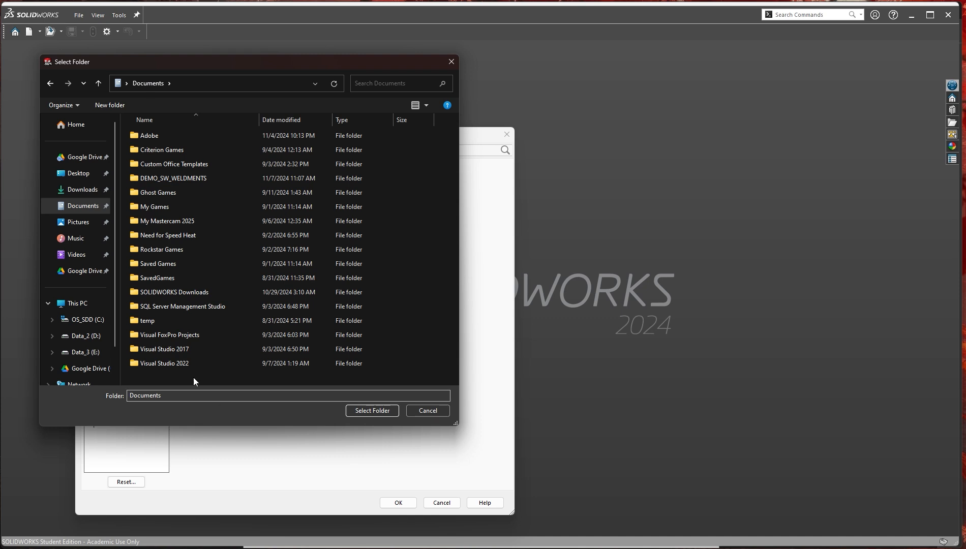
{"action": "left_click", "coordinate": [170, 179]}
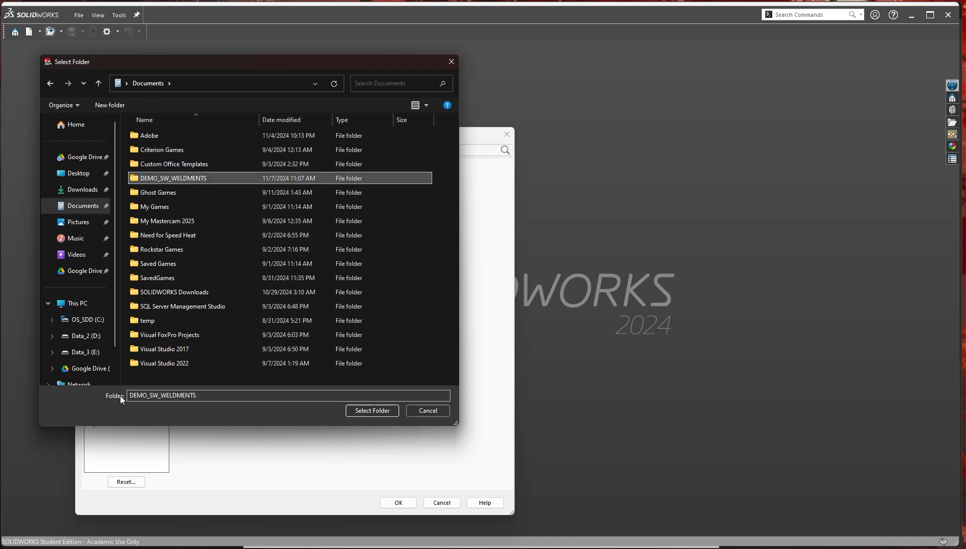
{"action": "left_click_drag", "start_coordinate": [208, 396], "coordinate": [81, 407]}
{"action": "left_click", "coordinate": [207, 396]}
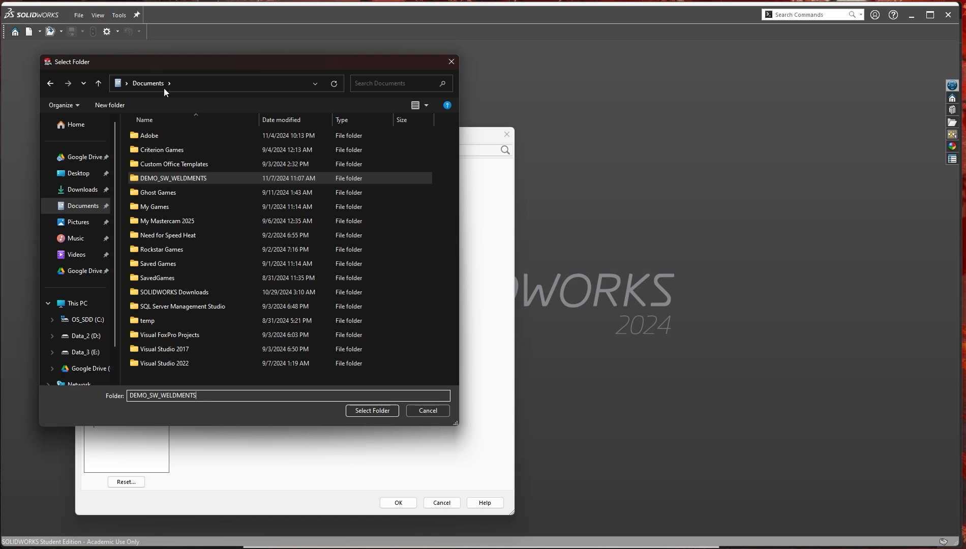
{"action": "left_click", "coordinate": [369, 411]}
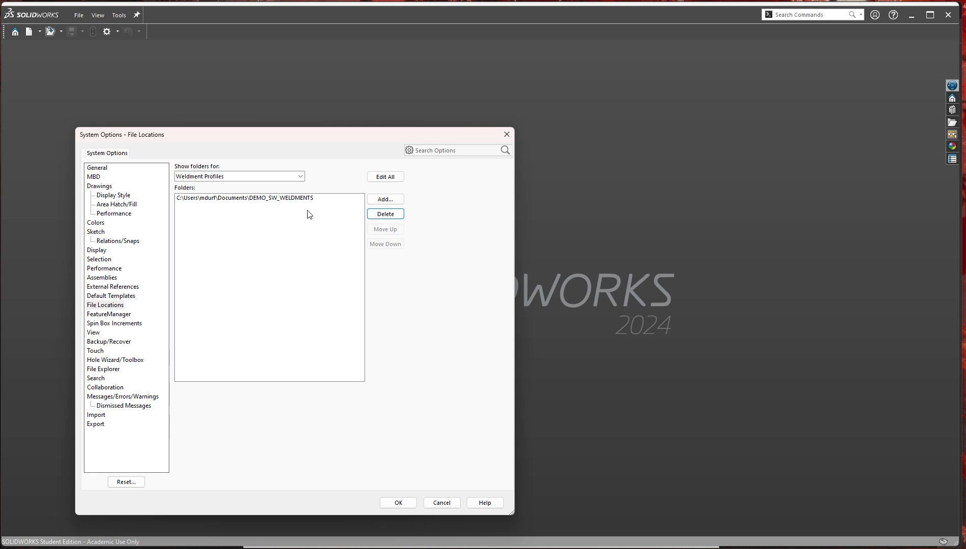
{"action": "left_click", "coordinate": [398, 504]}
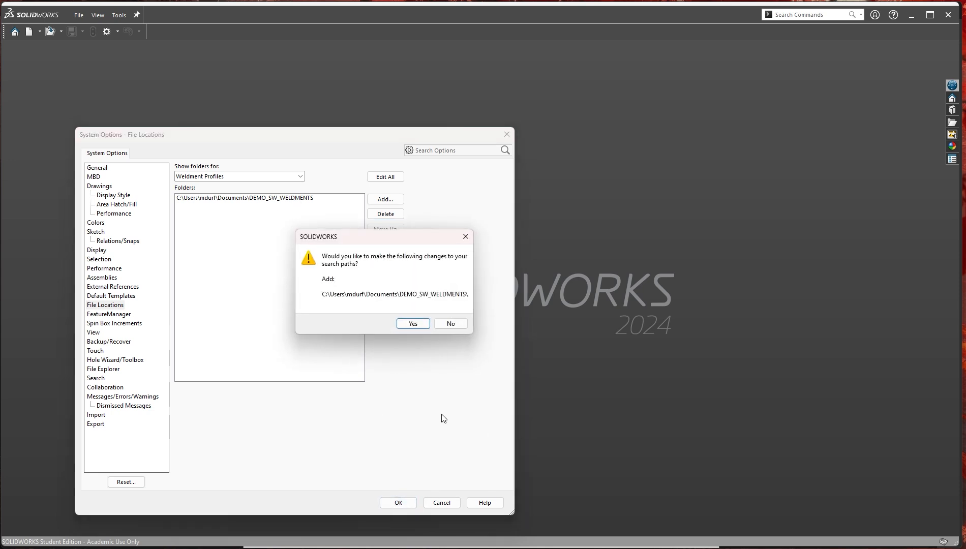
{"action": "left_click", "coordinate": [407, 322]}
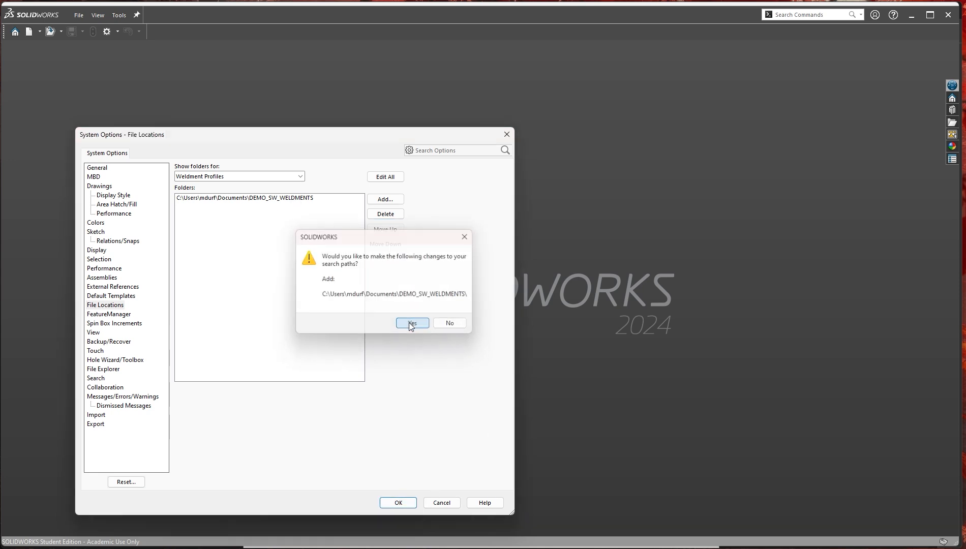
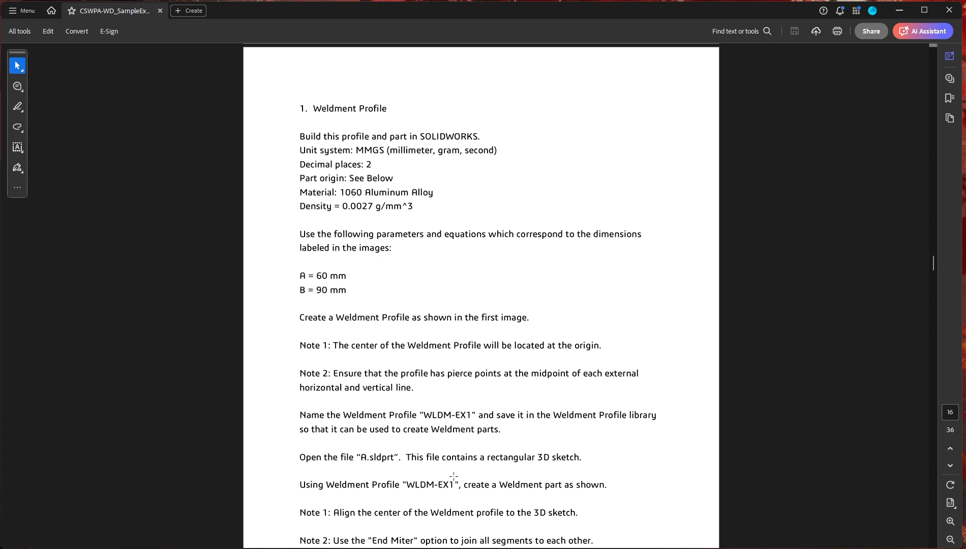
- Check the exam's Question 1 parameters and drawing, switch to the SOLIDWORKS sketch, and draw a center rectangle about 62 mm wide at the origin
{"action": "scroll", "coordinate": [476, 345], "scroll_direction": "up", "scroll_amount": 12}
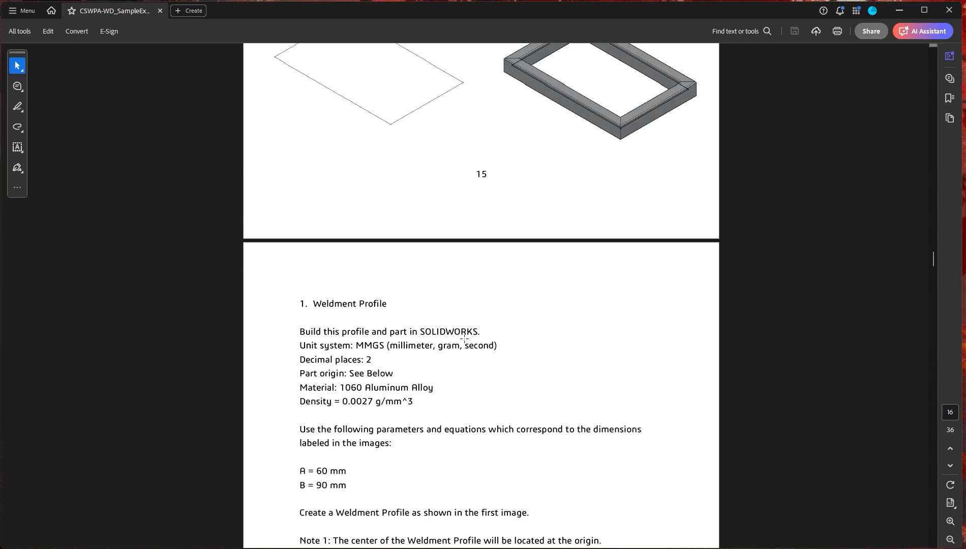
{"action": "scroll", "coordinate": [470, 368], "scroll_direction": "down", "scroll_amount": 6}
{"action": "scroll", "coordinate": [387, 371], "scroll_direction": "down", "scroll_amount": 4}
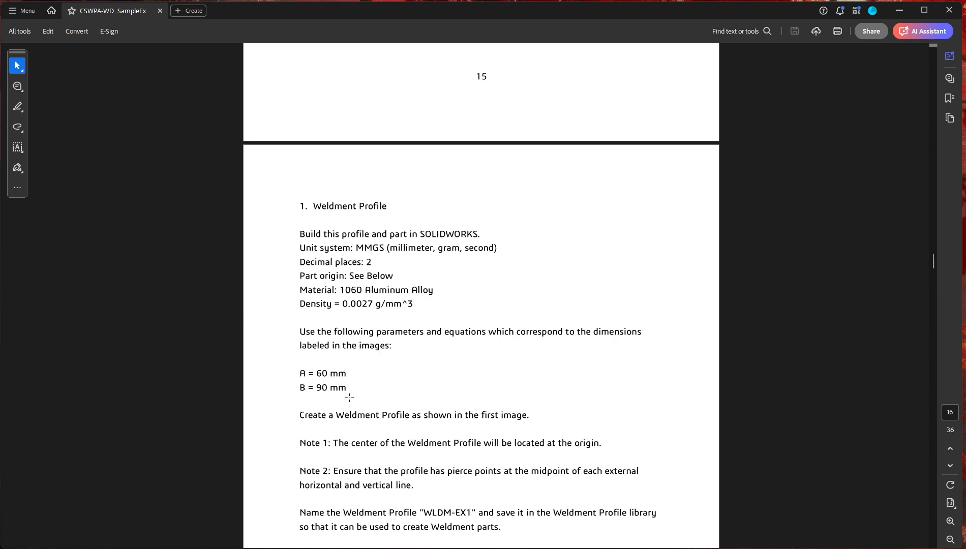
{"action": "scroll", "coordinate": [421, 384], "scroll_direction": "up", "scroll_amount": 4}
{"action": "scroll", "coordinate": [432, 392], "scroll_direction": "up", "scroll_amount": 6}
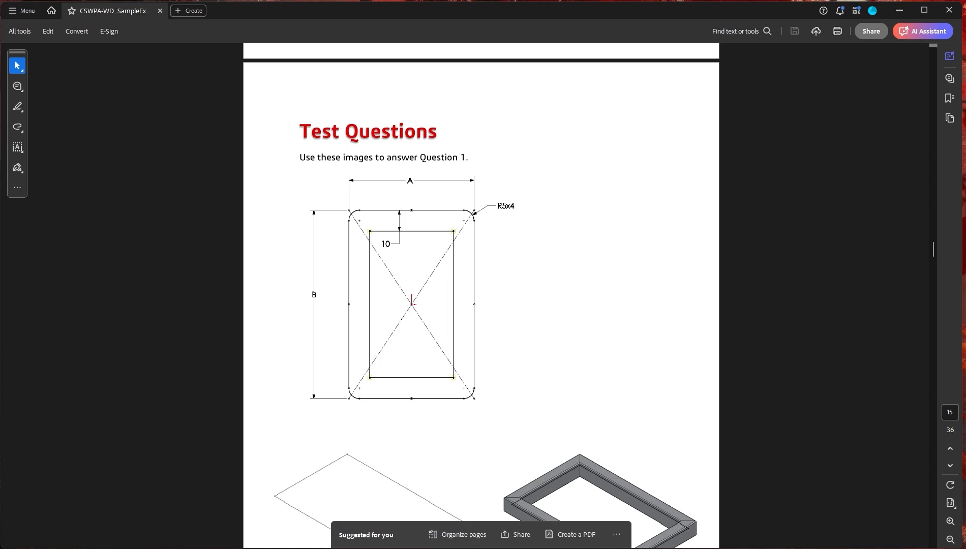
{"action": "key", "text": "alt+Tab"}
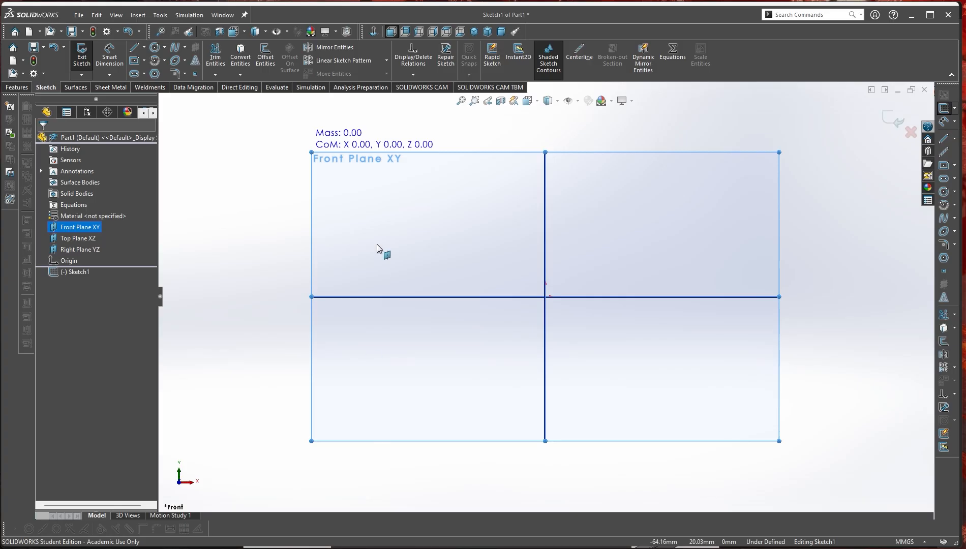
{"action": "left_click", "coordinate": [134, 60]}
{"action": "left_click", "coordinate": [545, 296]}
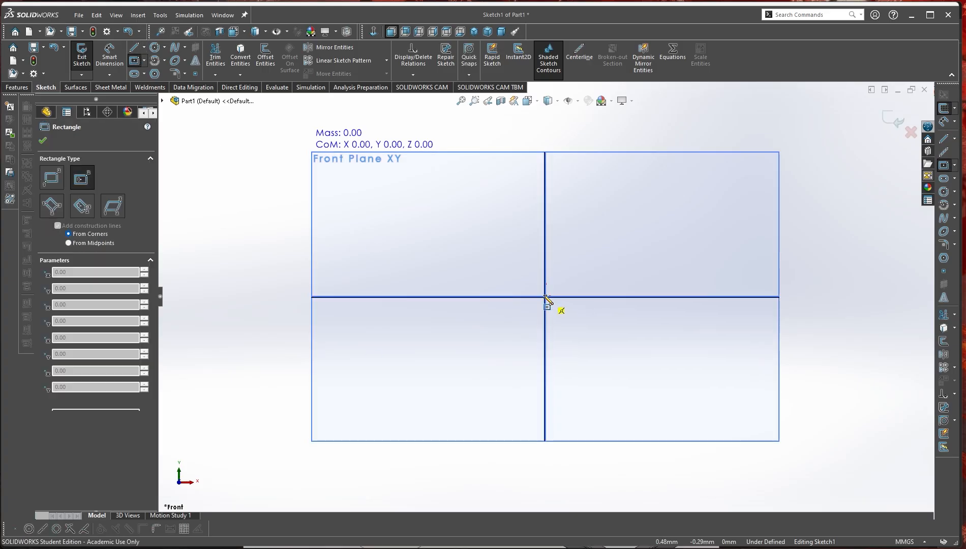
{"action": "left_click", "coordinate": [460, 172]}
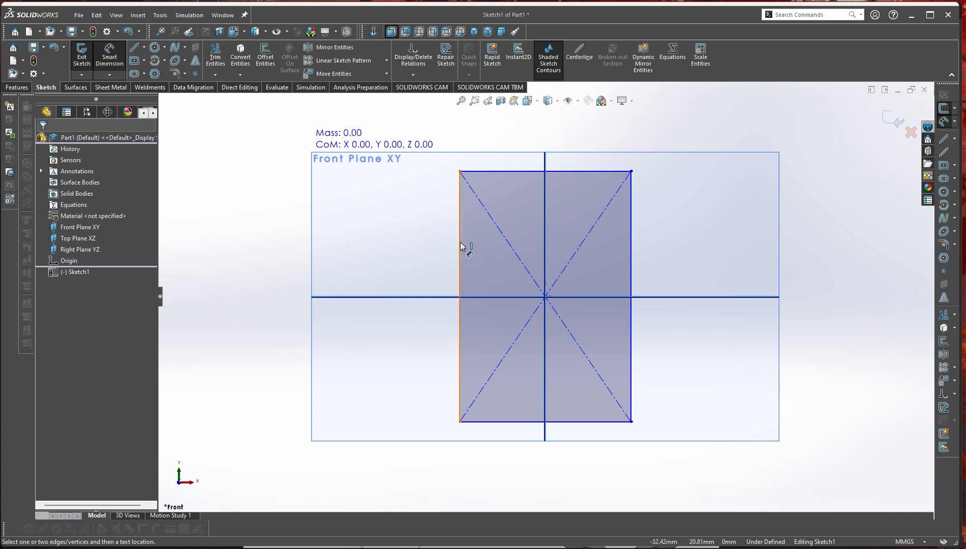
- Dimension the rectangle's vertical side at 90 mm
{"action": "left_click", "coordinate": [459, 243]}
{"action": "left_click", "coordinate": [449, 280]}
{"action": "type", "text": "90"}
{"action": "key", "text": "Return"}
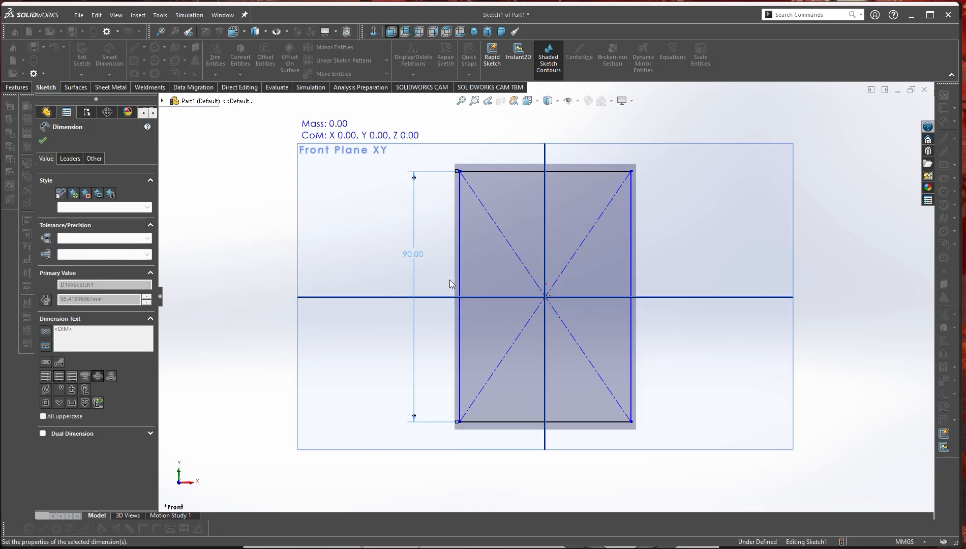
- Dimension the rectangle's upper horizontal edge at 90 mm
{"action": "left_click", "coordinate": [511, 172]}
{"action": "left_click", "coordinate": [517, 133]}
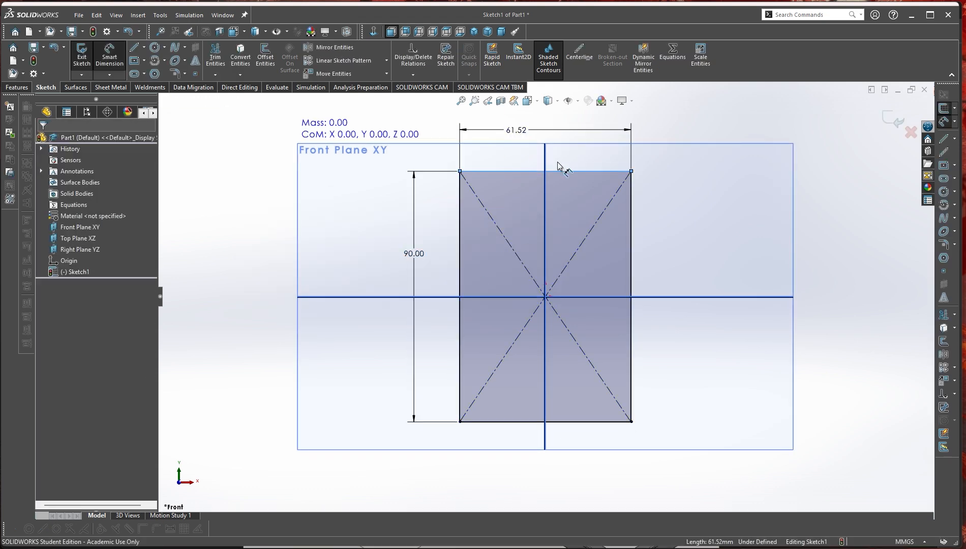
{"action": "type", "text": "90"}
{"action": "key", "text": "Return"}
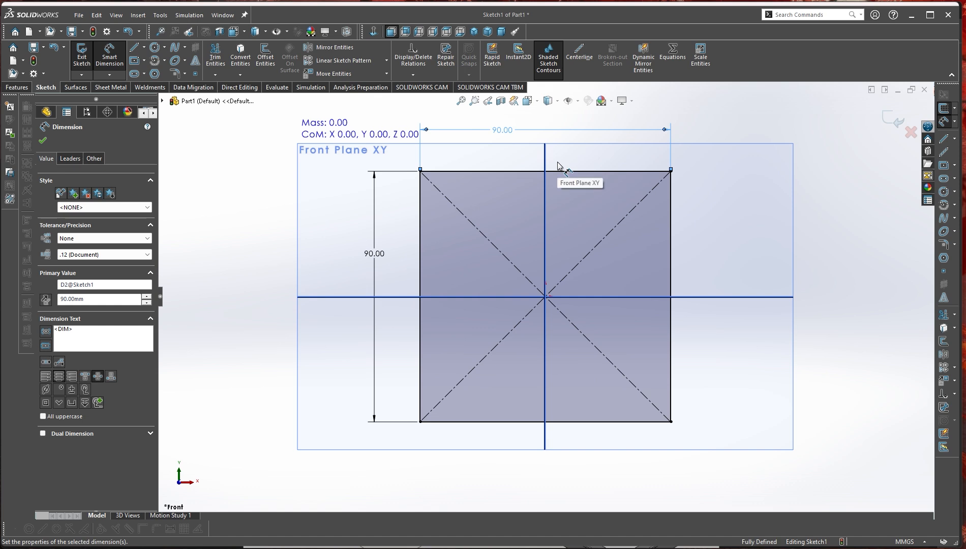
- Change the rectangle's width dimension to 60 mm, end dimensioning, and hide the plane display
{"action": "double_click", "coordinate": [539, 133]}
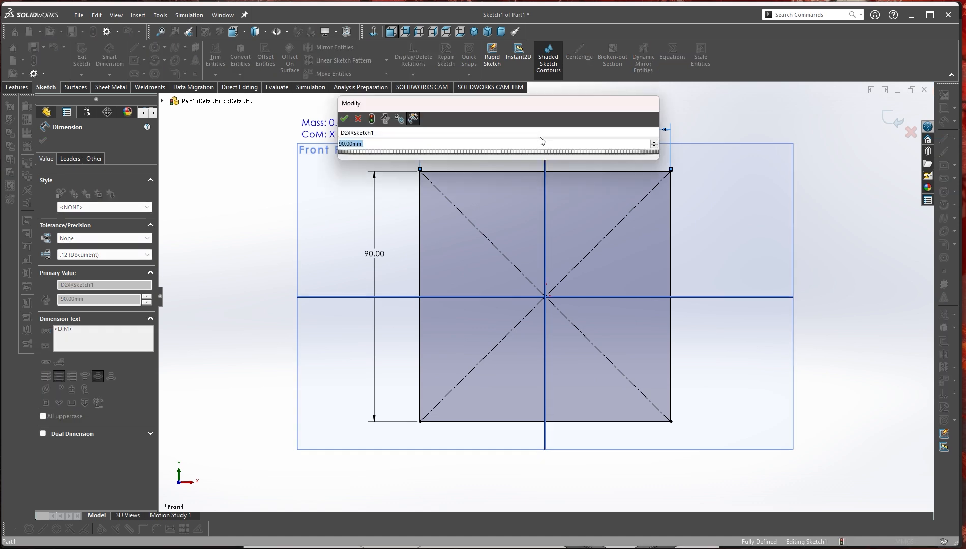
{"action": "type", "text": "60"}
{"action": "key", "text": "Return"}
{"action": "right_click", "coordinate": [692, 254]}
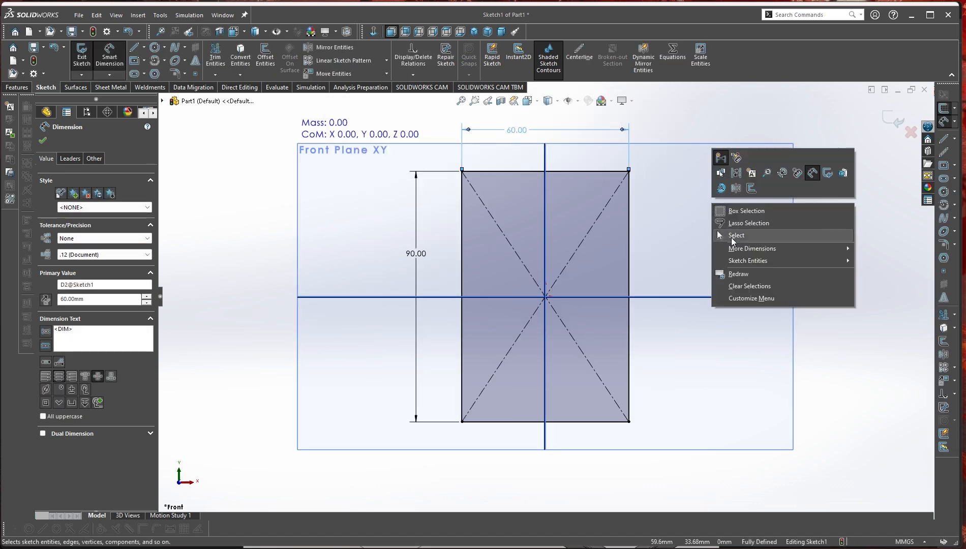
{"action": "left_click", "coordinate": [716, 237]}
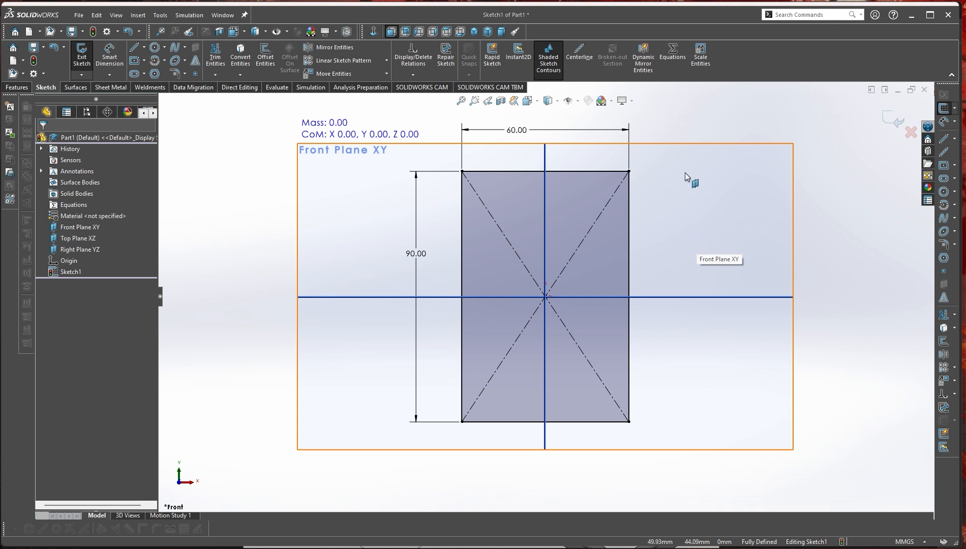
{"action": "left_click", "coordinate": [568, 100]}
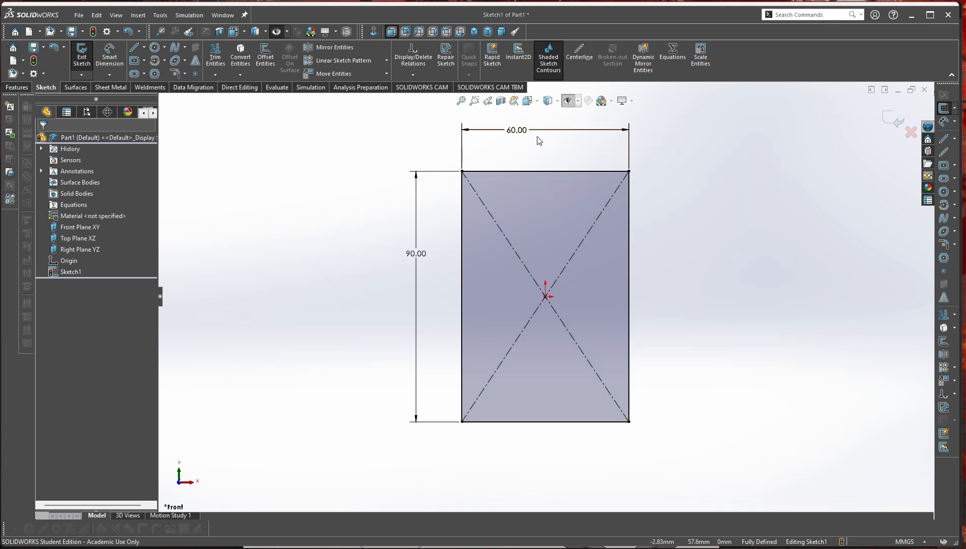
- Check the wall thickness on the exam drawing and offset the whole rectangle inward by 10 mm, keeping the dimension
{"action": "key", "text": "alt+Tab"}
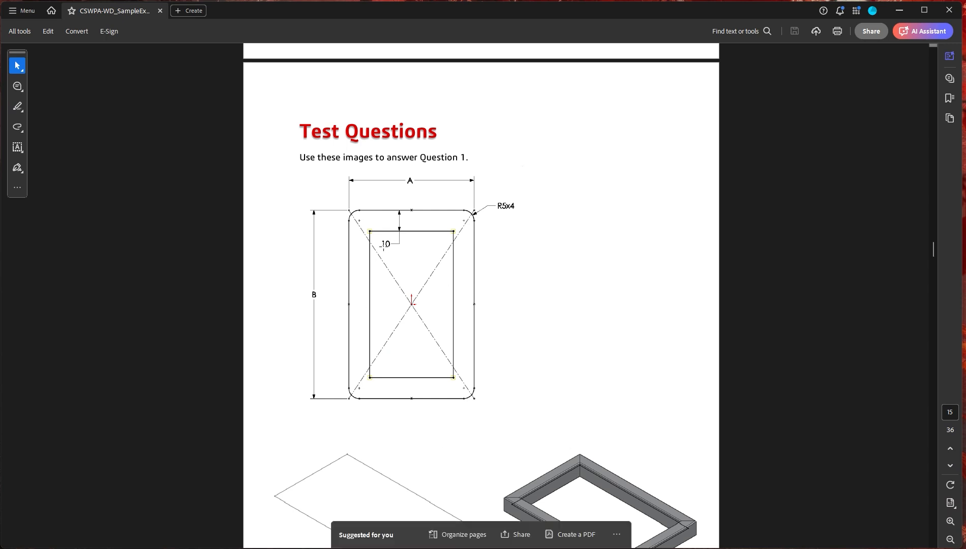
{"action": "key", "text": "alt+Tab"}
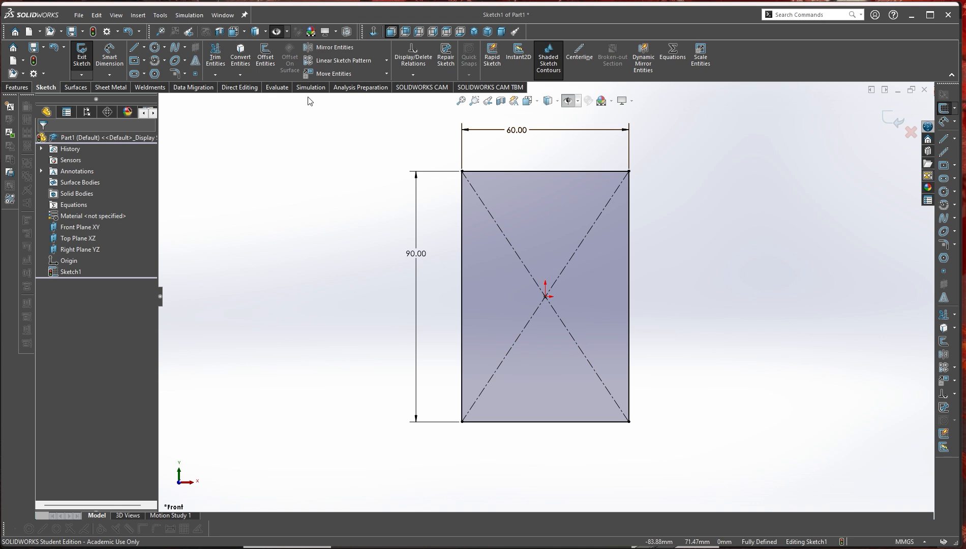
{"action": "left_click", "coordinate": [269, 57]}
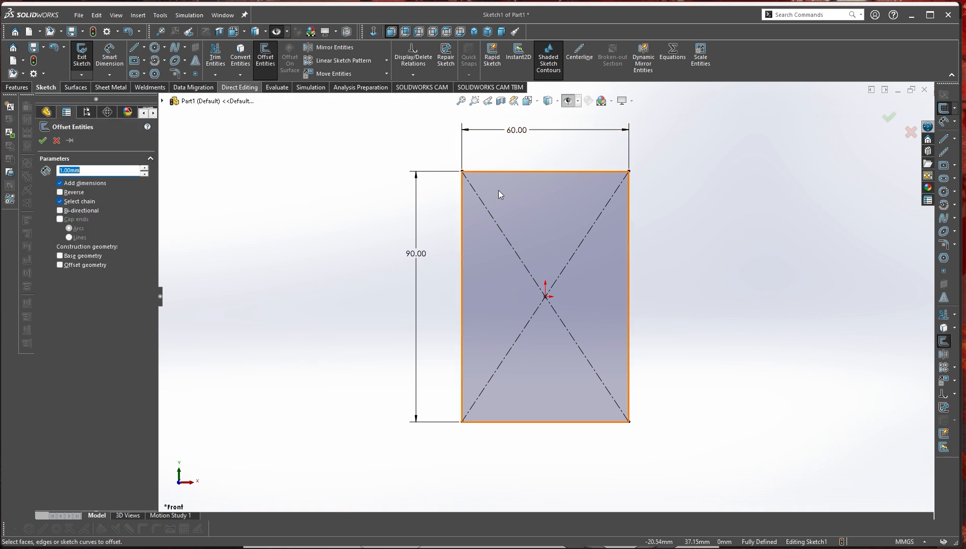
{"action": "left_click", "coordinate": [502, 173]}
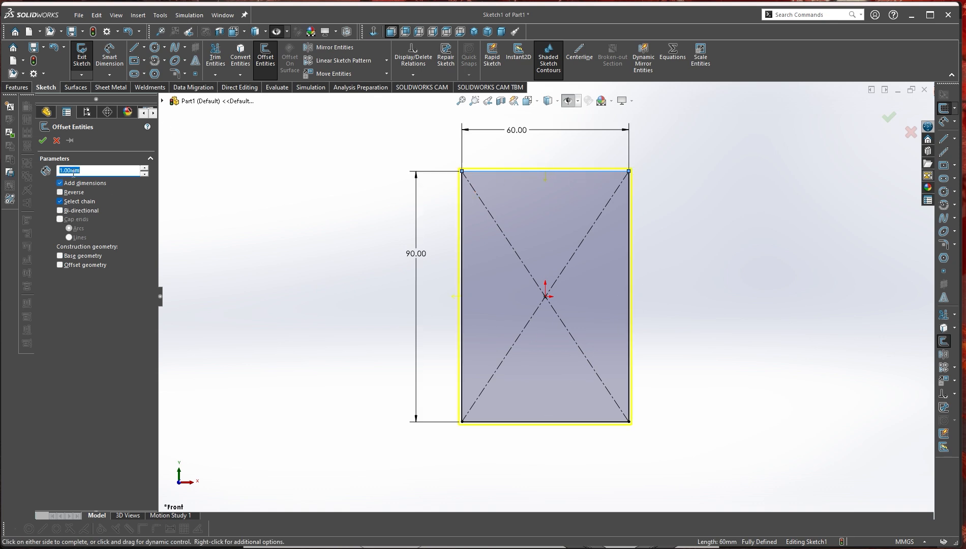
{"action": "type", "text": "10"}
{"action": "key", "text": "Return"}
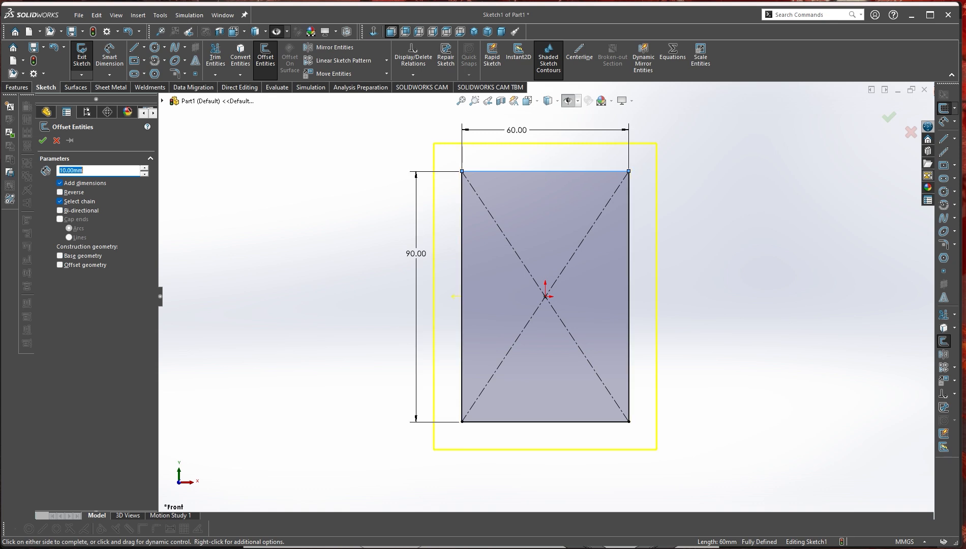
{"action": "left_click", "coordinate": [69, 193]}
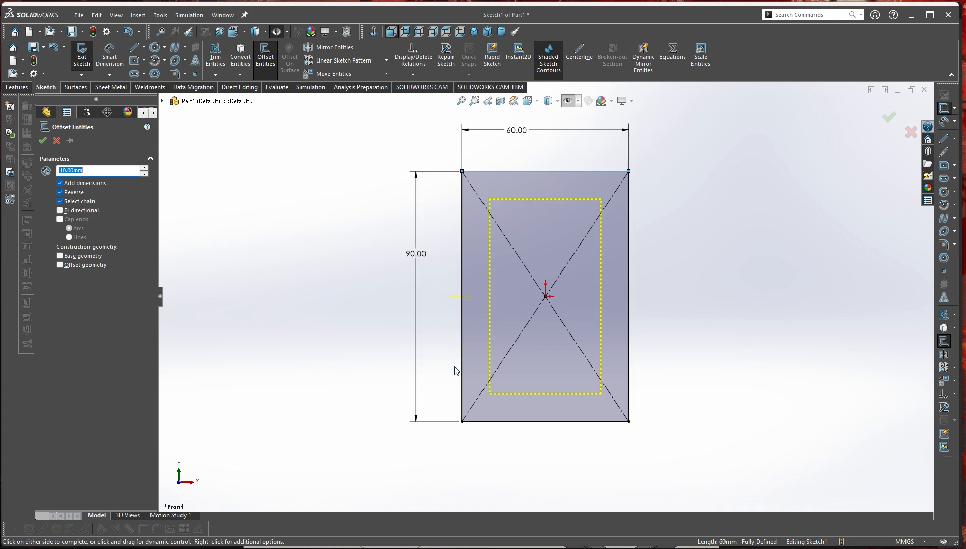
{"action": "left_click", "coordinate": [889, 121]}
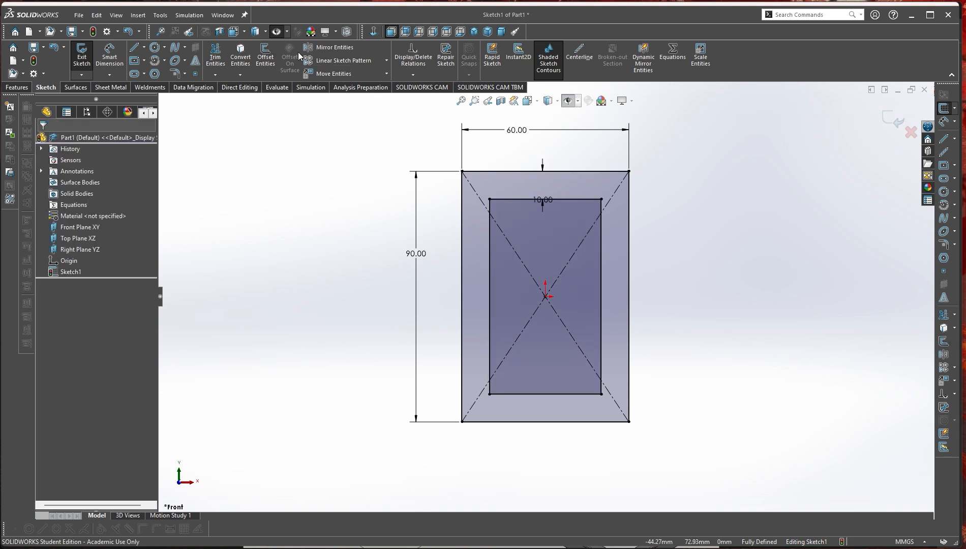
- Check the corner radius on the exam drawing and fillet the outer rectangle's four corners with a 5 mm radius
{"action": "left_click", "coordinate": [175, 75]}
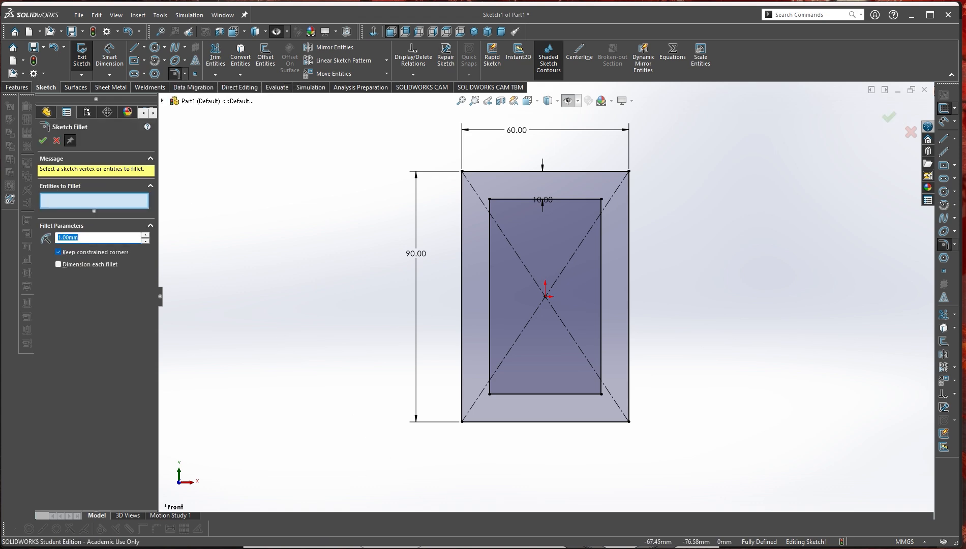
{"action": "key", "text": "alt+Tab"}
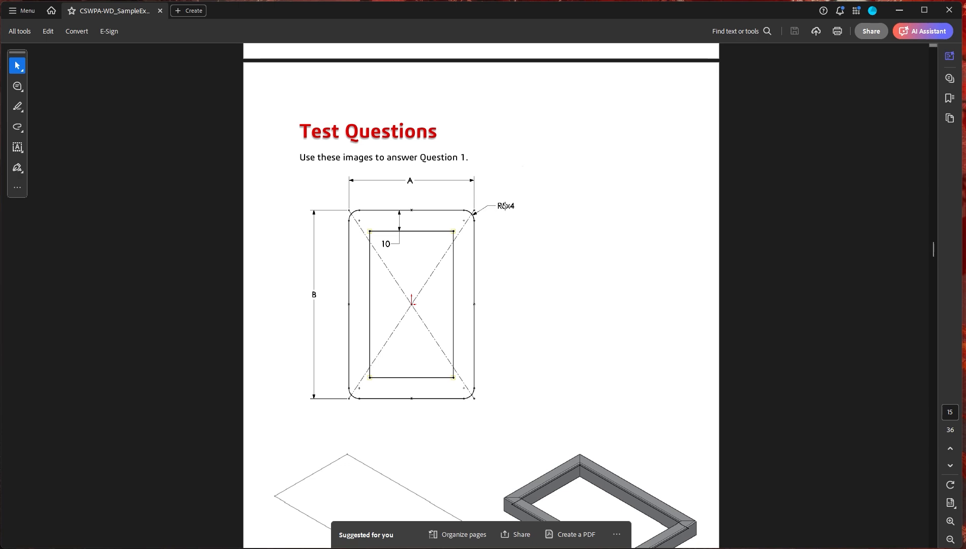
{"action": "key", "text": "alt+Tab"}
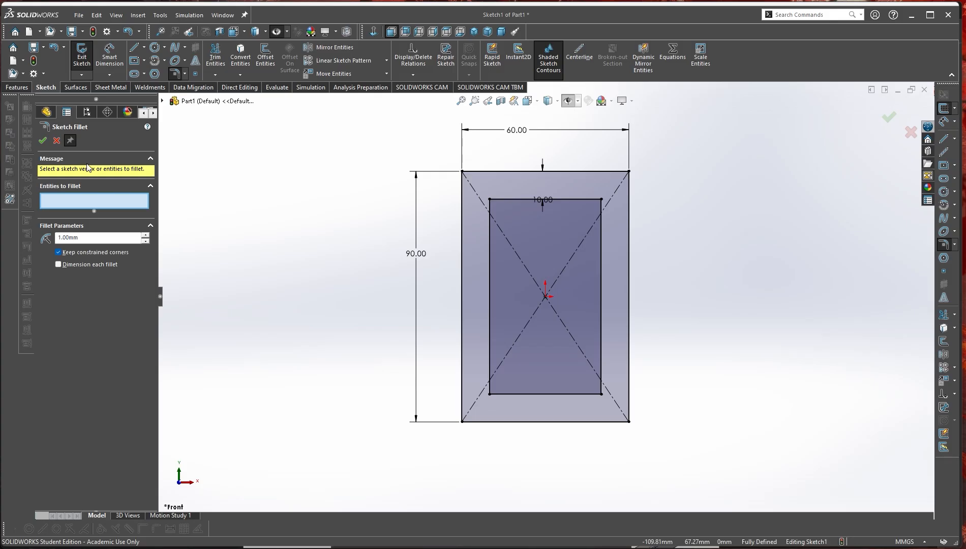
{"action": "type", "text": "5"}
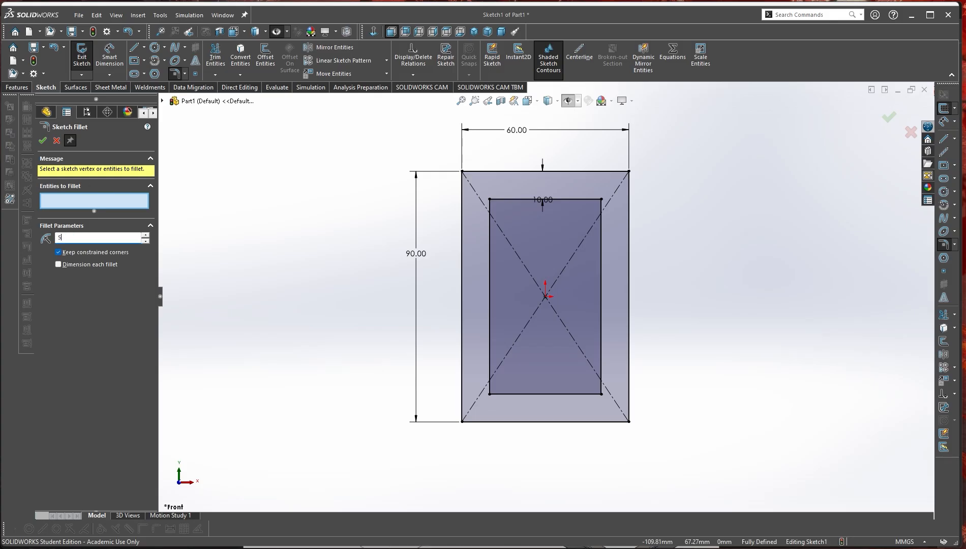
{"action": "key", "text": "Return"}
{"action": "left_click", "coordinate": [463, 172]}
{"action": "left_click", "coordinate": [628, 173]}
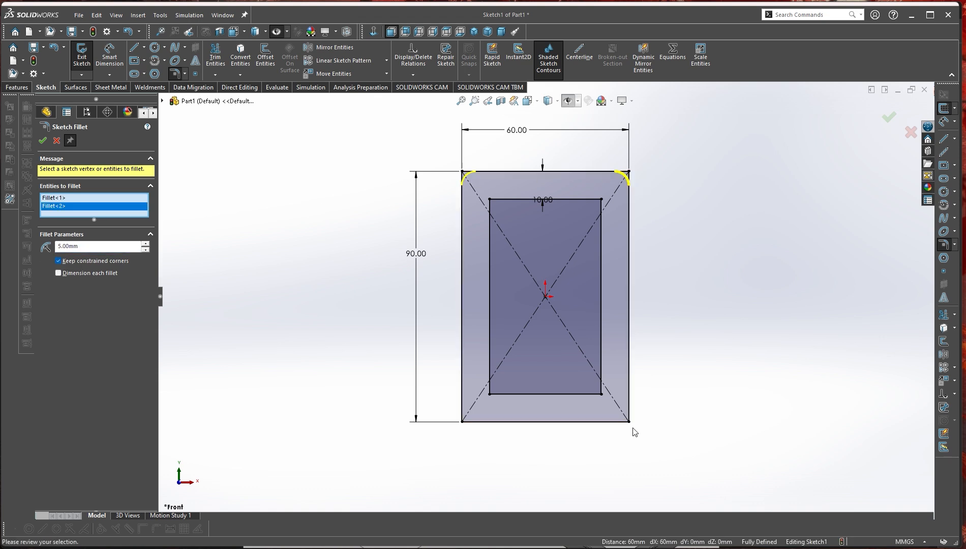
{"action": "left_click", "coordinate": [628, 422]}
{"action": "left_click", "coordinate": [463, 421]}
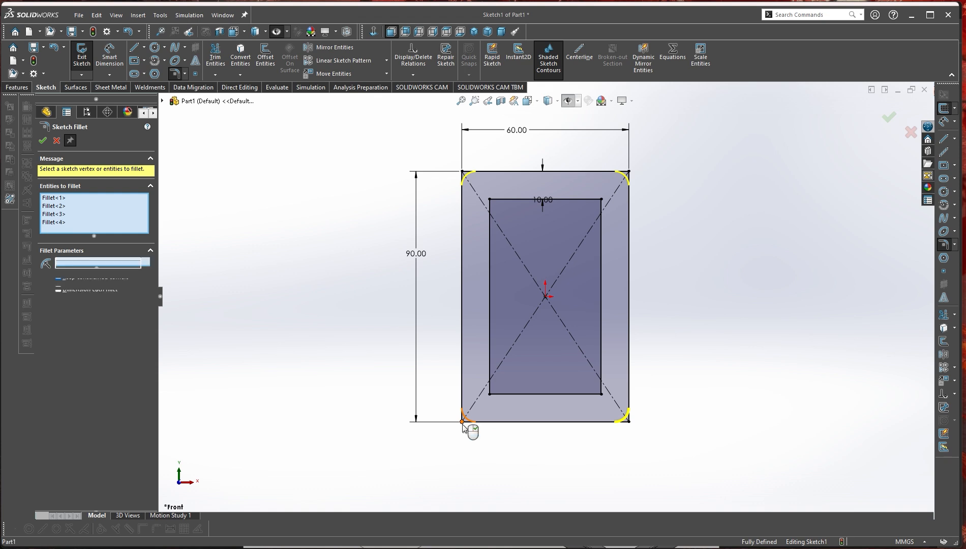
{"action": "left_click", "coordinate": [43, 141]}
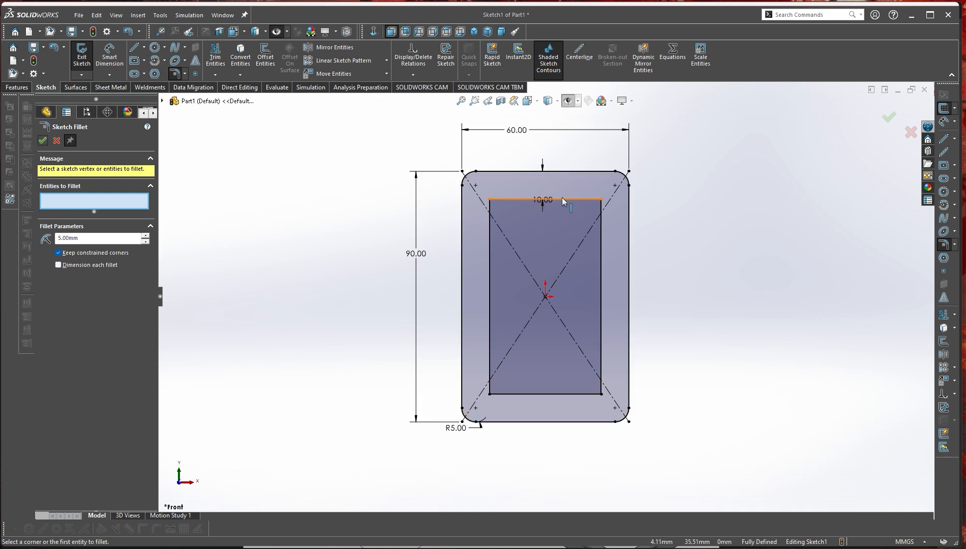
- Finish the fillet and draw a horizontal centerline through the origin between the midpoints of the outer rectangle's vertical edges
{"action": "left_click", "coordinate": [44, 141]}
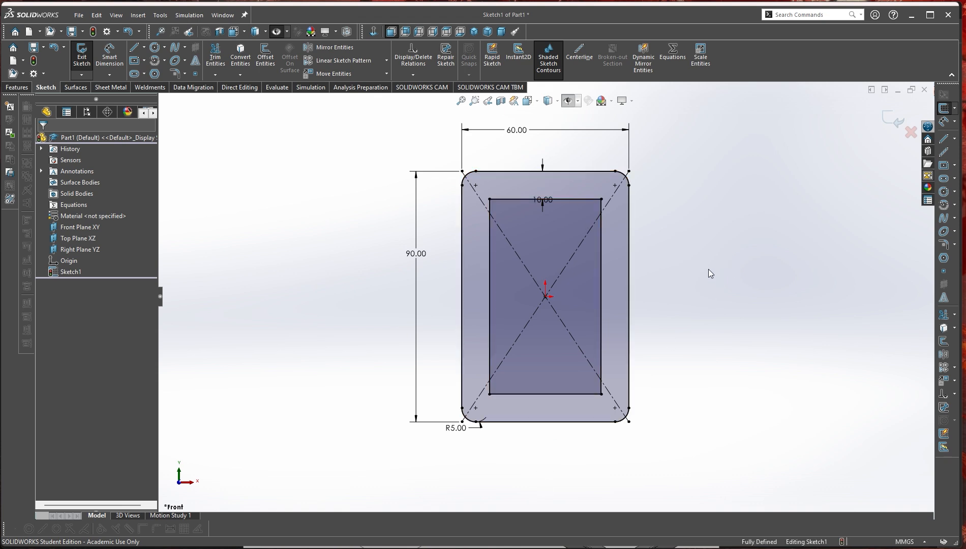
{"action": "right_click_drag", "start_coordinate": [708, 269], "coordinate": [745, 235]}
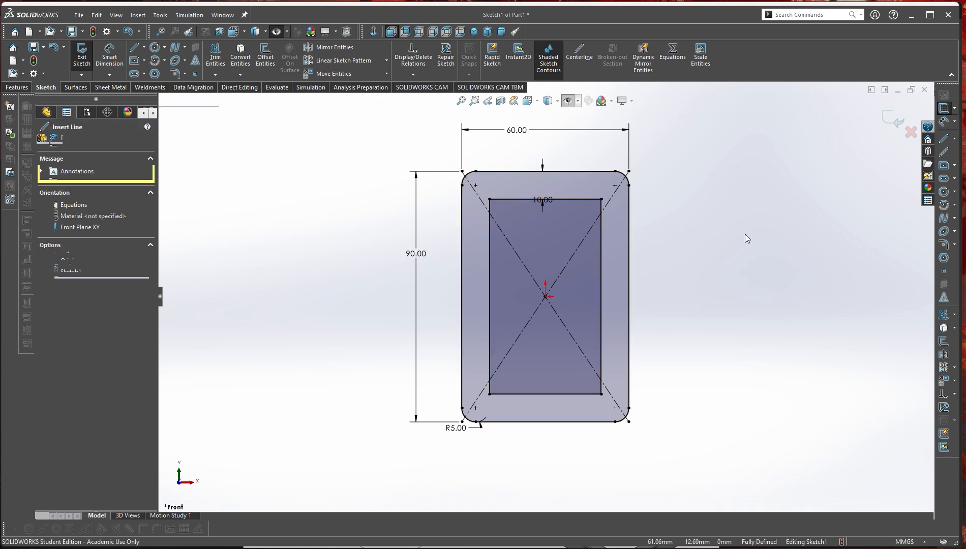
{"action": "left_click", "coordinate": [628, 296]}
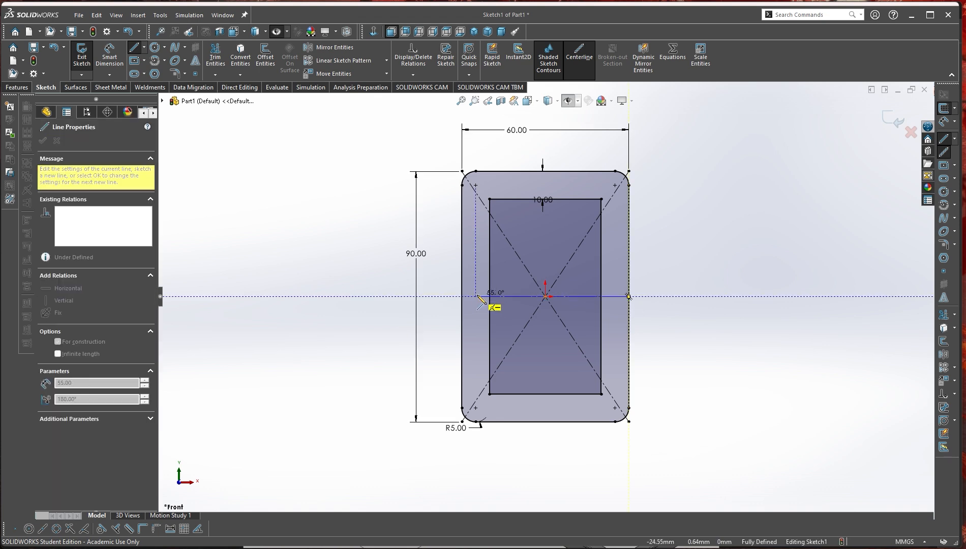
{"action": "left_click", "coordinate": [461, 297]}
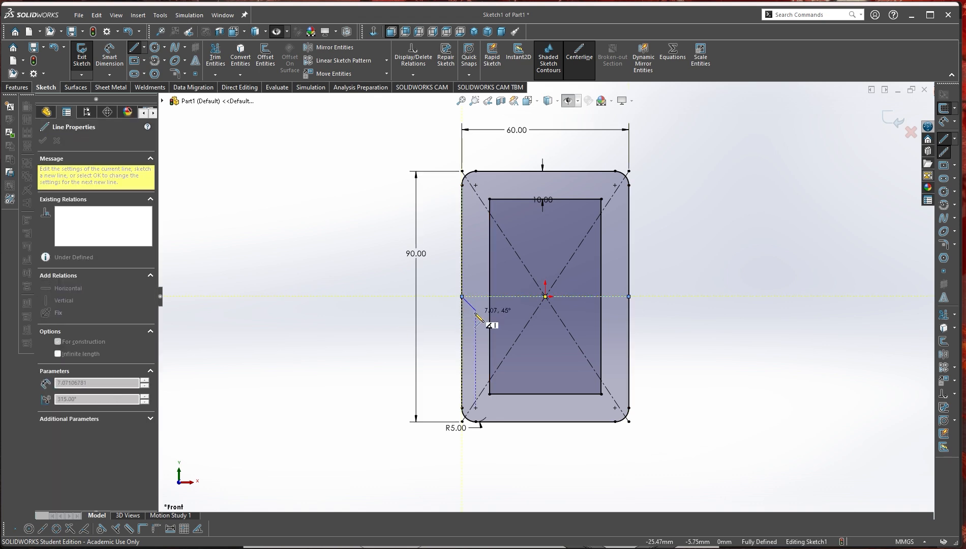
{"action": "key", "text": "Escape"}
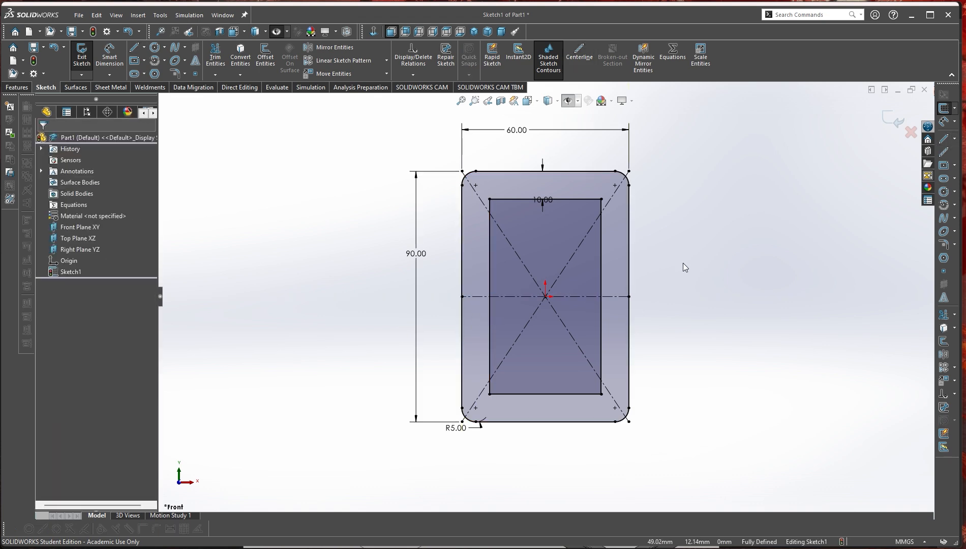
- Draw a vertical centerline through the origin between the midpoints of the outer rectangle's horizontal edges, and end the line command
{"action": "right_click_drag", "start_coordinate": [682, 263], "coordinate": [667, 240]}
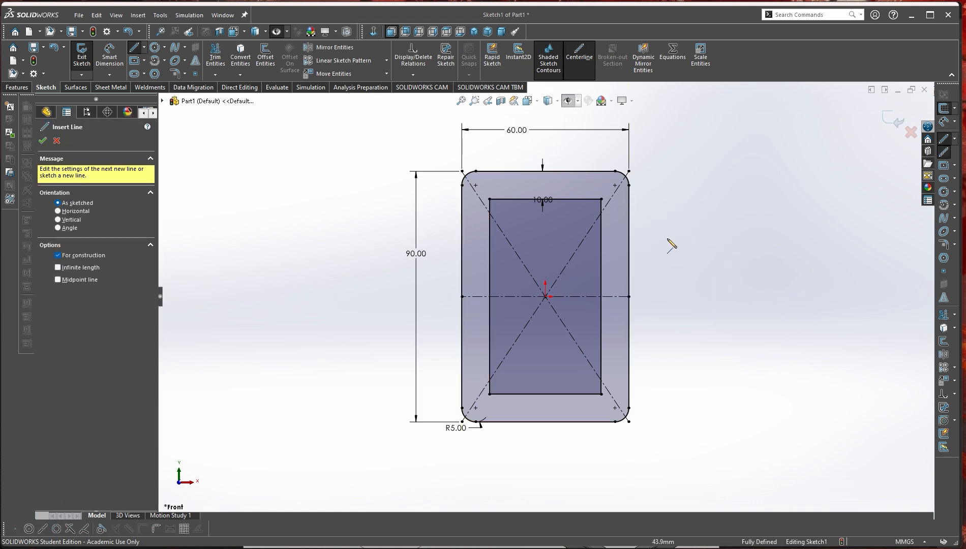
{"action": "left_click", "coordinate": [545, 421]}
{"action": "left_click", "coordinate": [545, 171]}
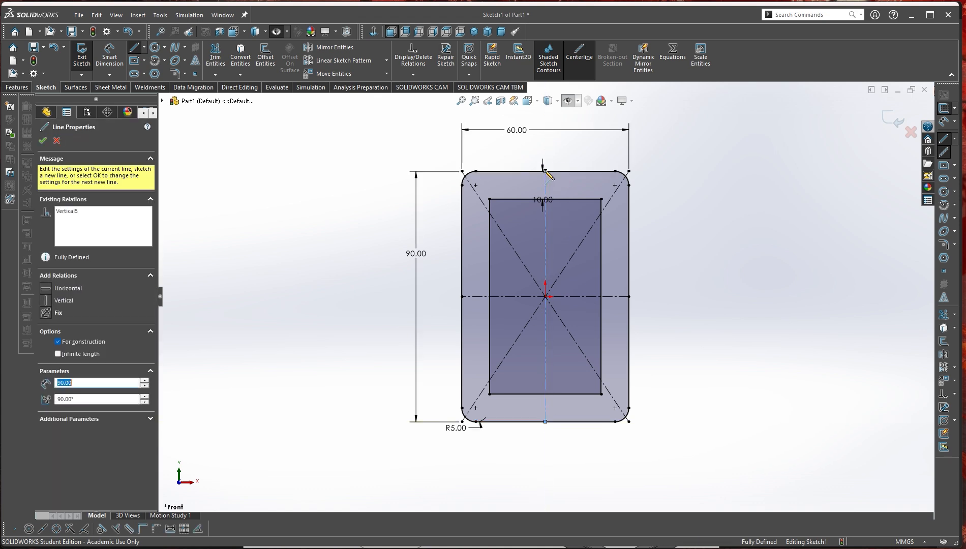
{"action": "right_click", "coordinate": [545, 171]}
{"action": "left_click", "coordinate": [564, 179]}
{"action": "mouse_move", "coordinate": [671, 222]}
{"action": "middle_mouse_down"}
{"action": "mouse_move", "coordinate": [647, 261]}
{"action": "mouse_move", "coordinate": [662, 261]}
{"action": "mouse_move", "coordinate": [632, 284]}
{"action": "mouse_move", "coordinate": [644, 262]}
{"action": "middle_mouse_up"}
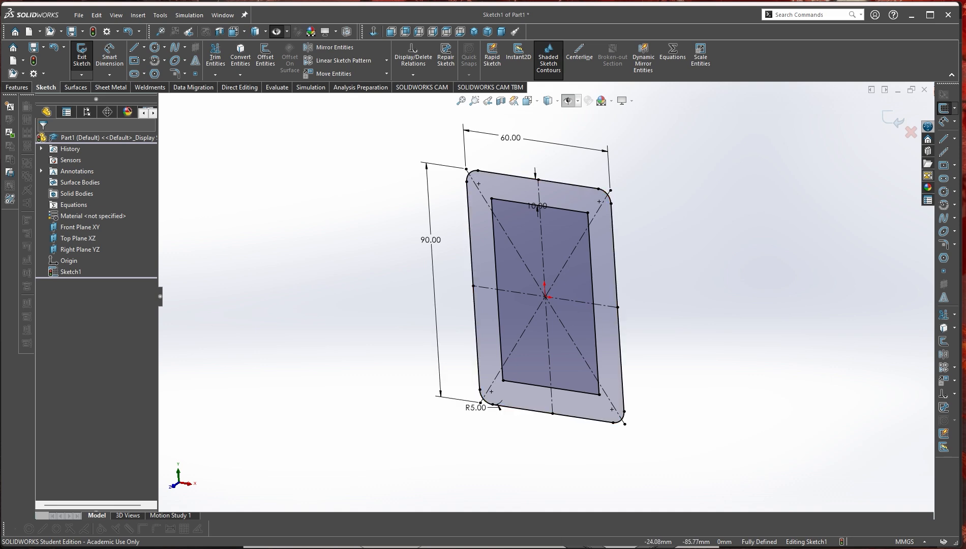
- Switch to the exam PDF and review the Question 1 profile drawing, the pierce point note, and the naming and saving instructions
{"action": "key", "text": "alt+Tab"}
{"action": "scroll", "coordinate": [491, 316], "scroll_direction": "down", "scroll_amount": 3}
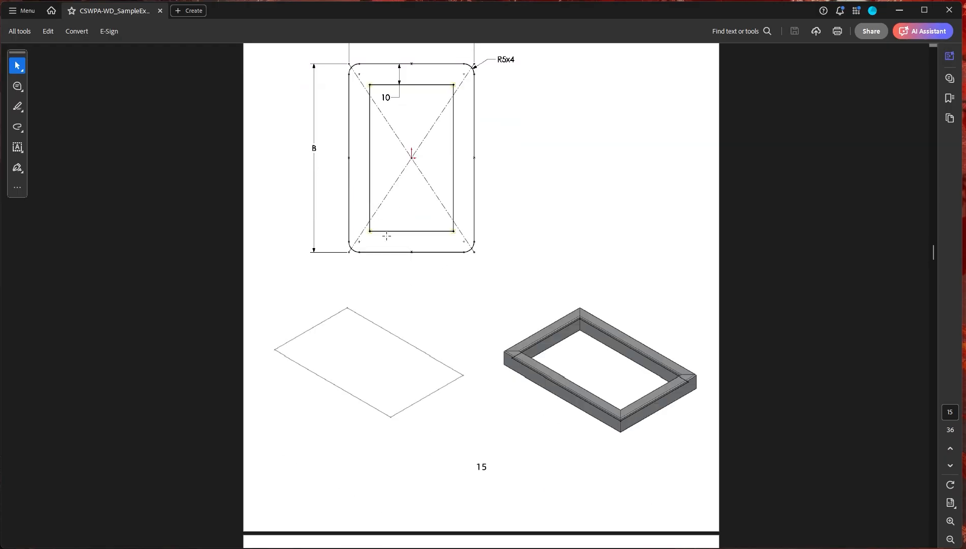
{"action": "scroll", "coordinate": [401, 264], "scroll_direction": "up", "scroll_amount": 2}
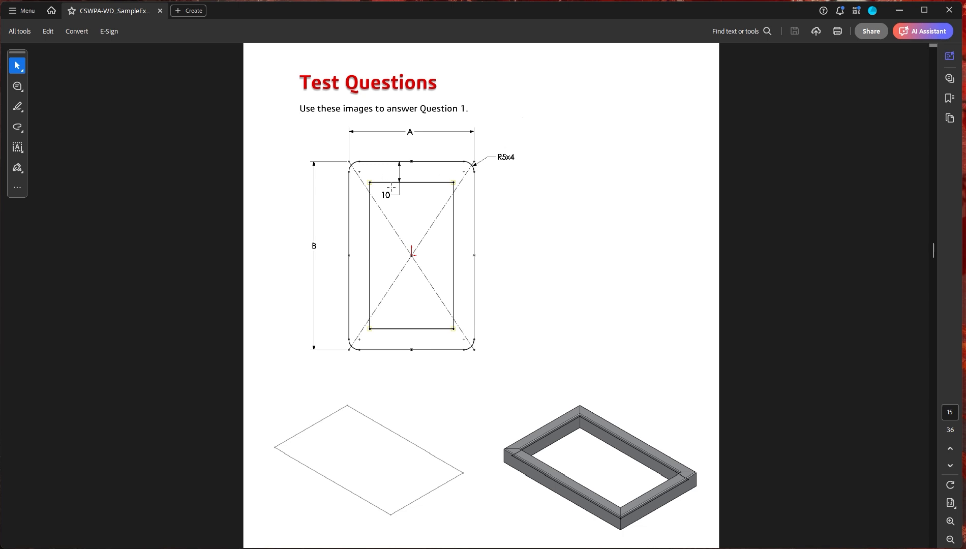
{"action": "scroll", "coordinate": [496, 251], "scroll_direction": "down", "scroll_amount": 10}
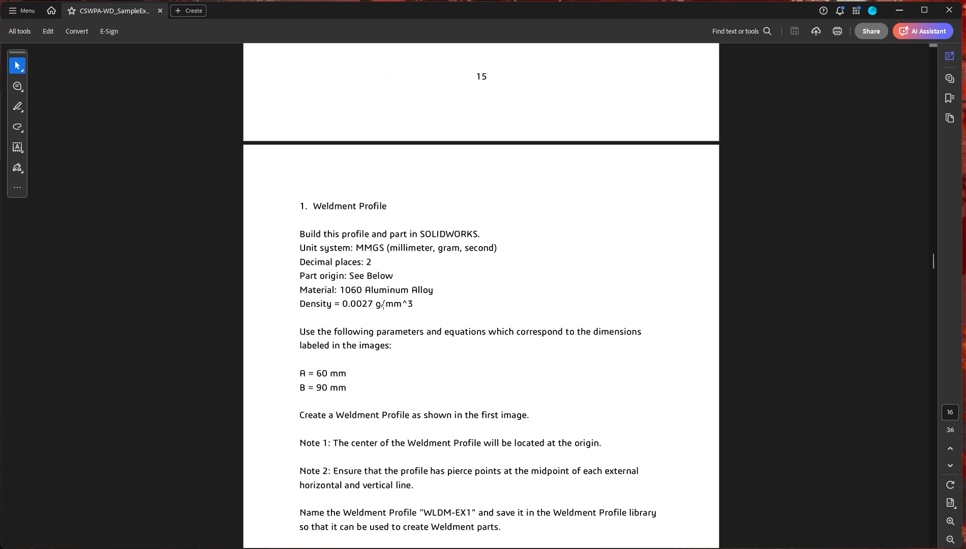
{"action": "scroll", "coordinate": [436, 301], "scroll_direction": "down", "scroll_amount": 3}
{"action": "scroll", "coordinate": [460, 288], "scroll_direction": "down", "scroll_amount": 1}
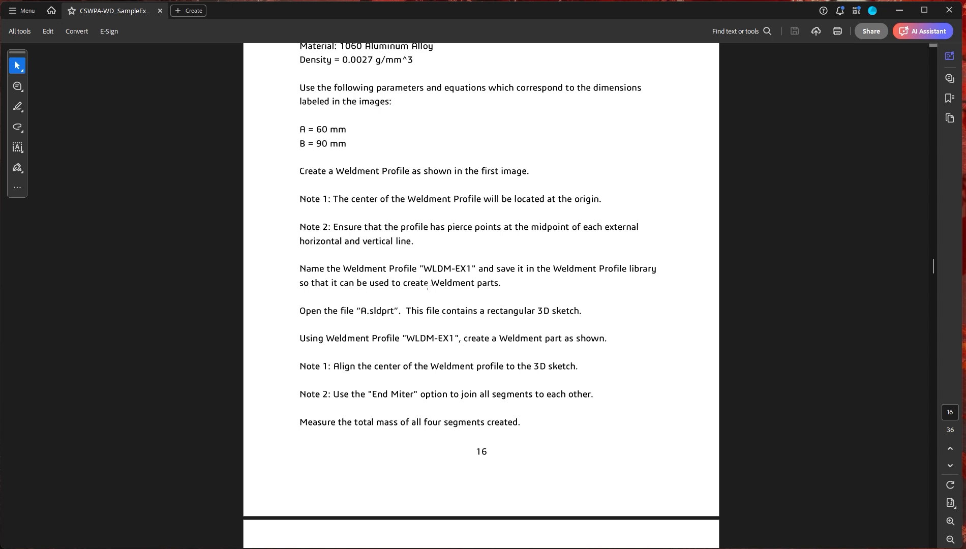
{"action": "scroll", "coordinate": [523, 327], "scroll_direction": "up", "scroll_amount": 1}
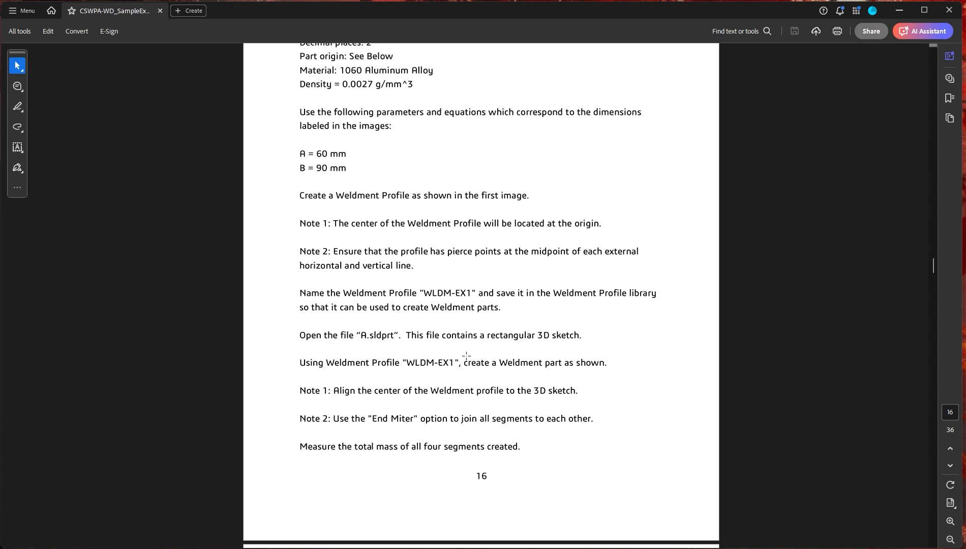
{"action": "key", "text": "alt+Tab"}
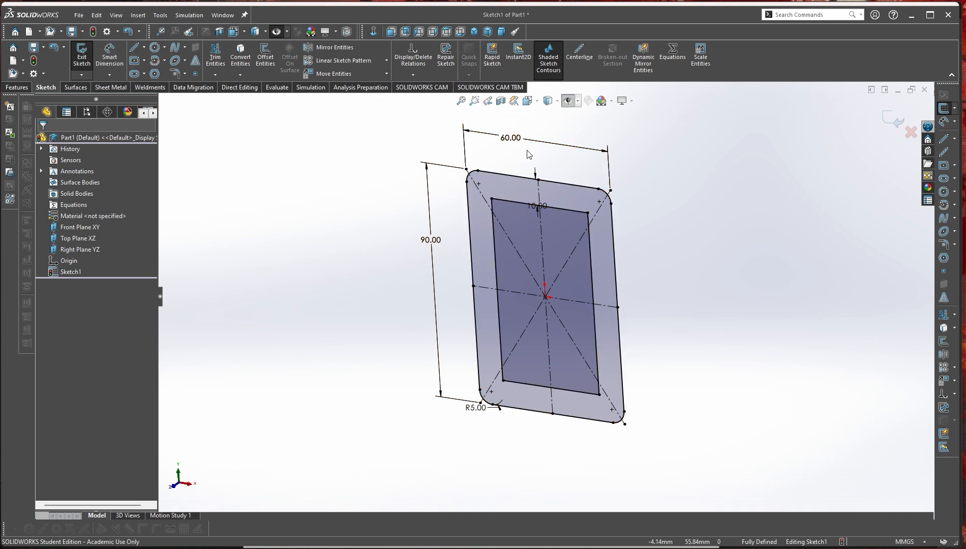
- Start saving the part under a new name with the file type Lib Feat Part (*.sldlfp)
{"action": "left_click", "coordinate": [82, 32]}
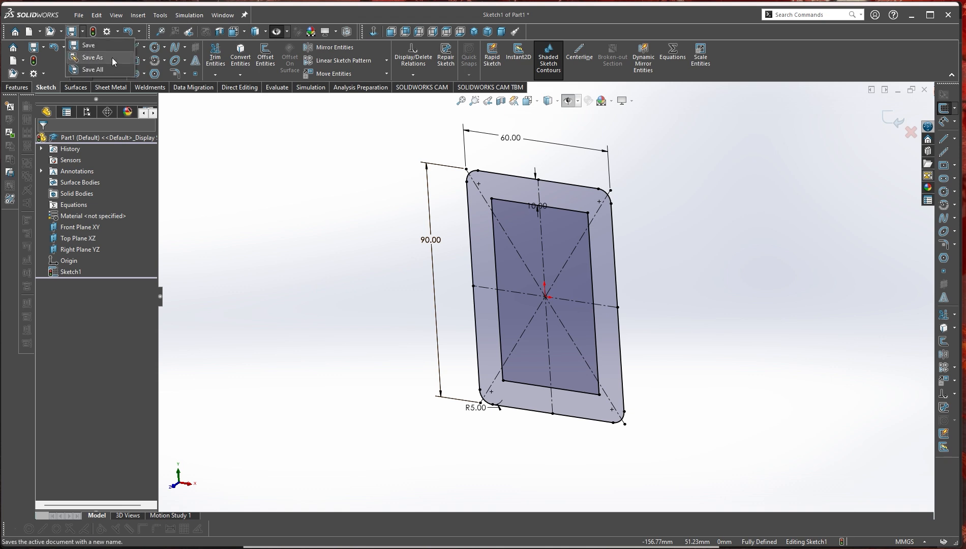
{"action": "left_click", "coordinate": [79, 16]}
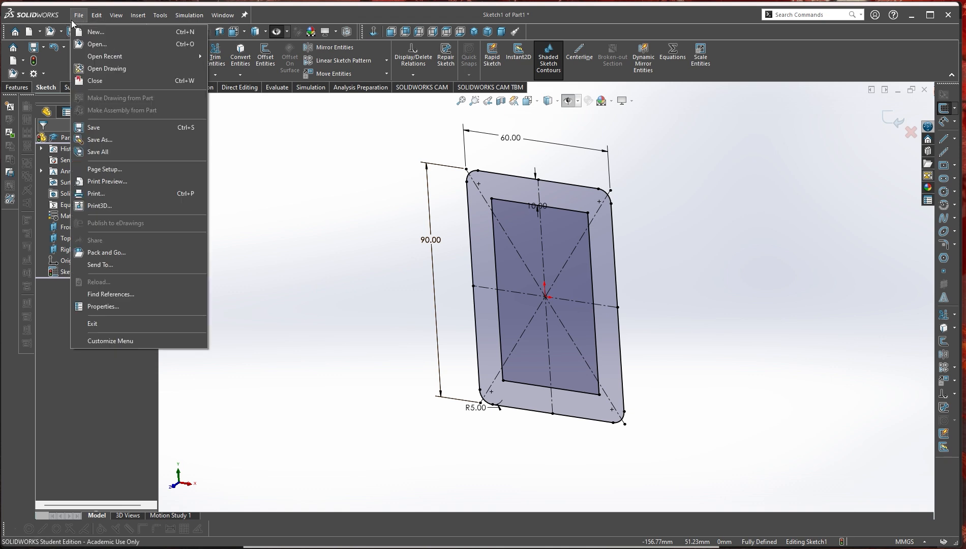
{"action": "left_click", "coordinate": [136, 140]}
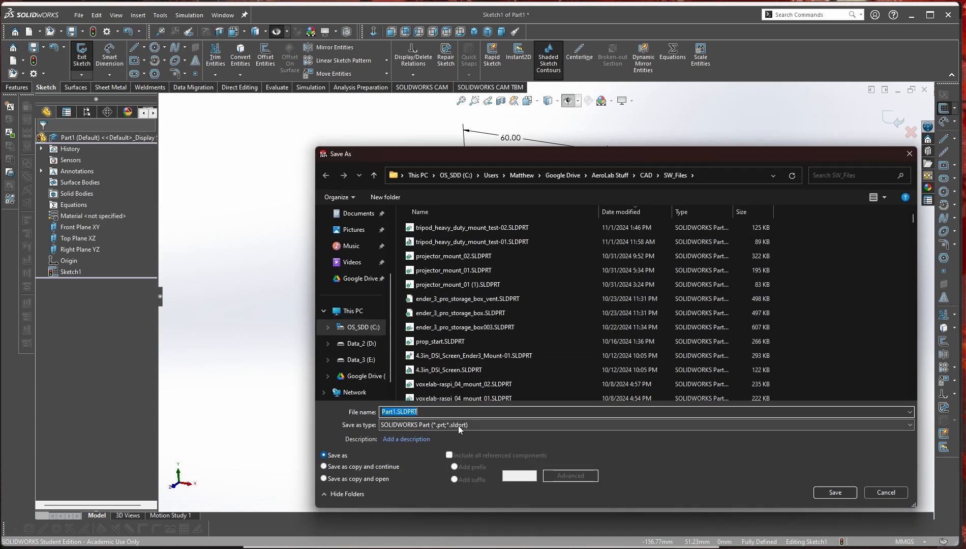
{"action": "left_click", "coordinate": [458, 425]}
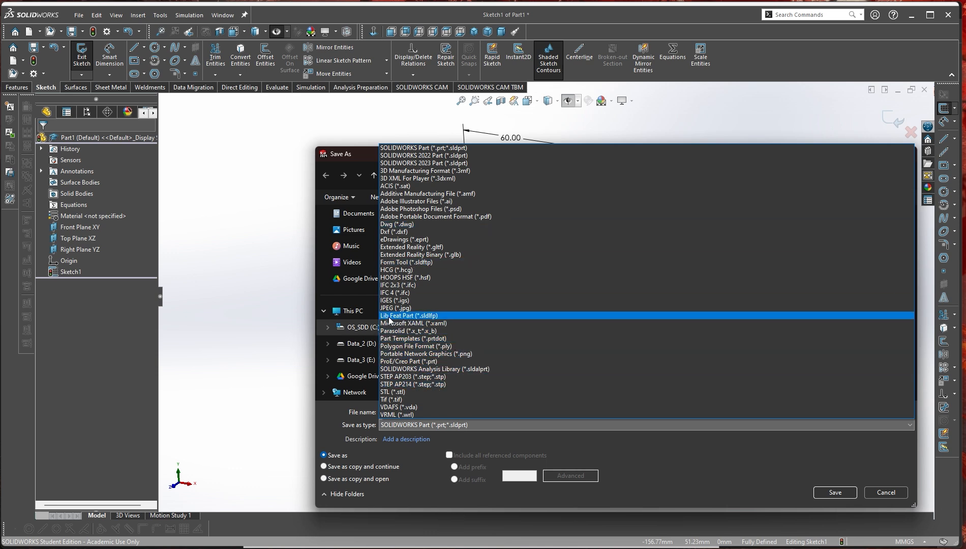
{"action": "left_click", "coordinate": [444, 315]}
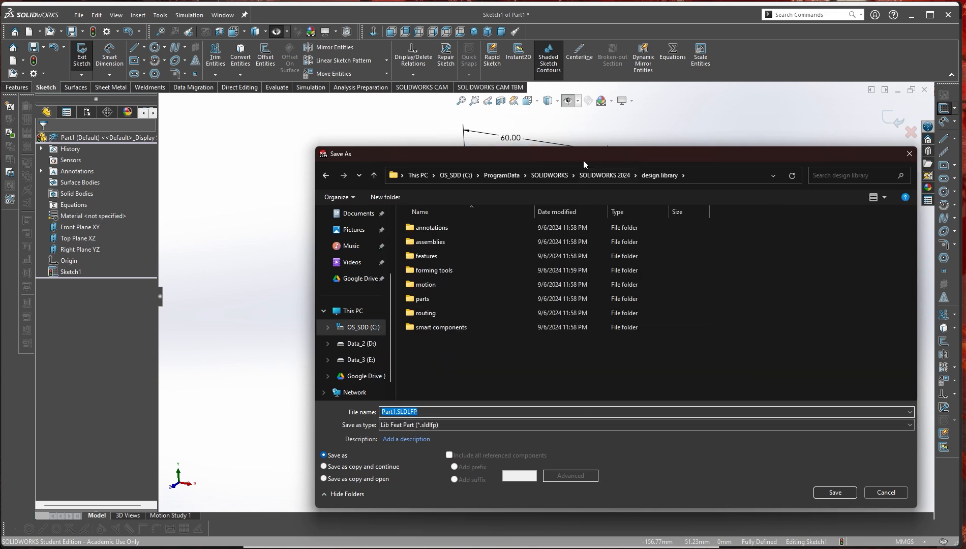
- Set the save location to the SQUARE folder inside Documents, DEMO_SW_WELDMENTS, DEMO_1
{"action": "left_click_drag", "start_coordinate": [547, 158], "coordinate": [470, 126]}
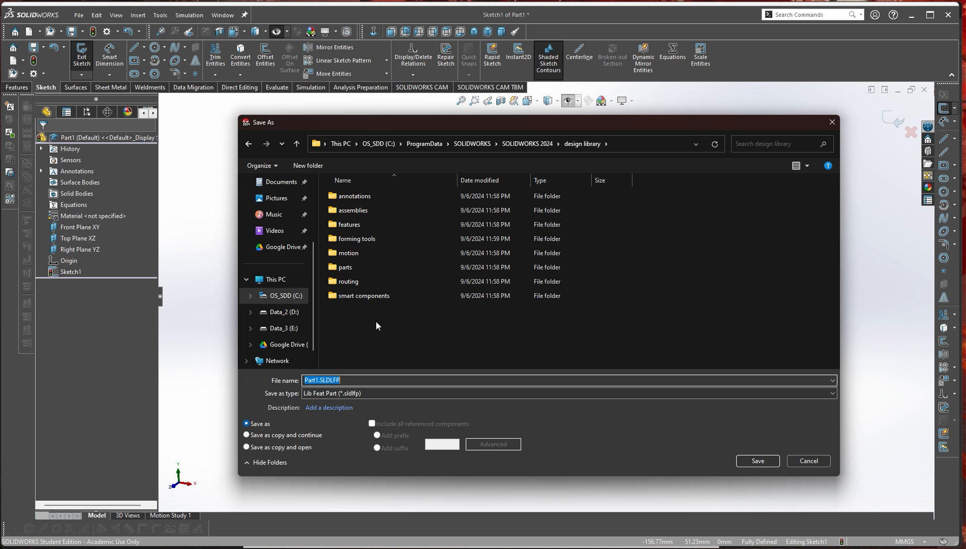
{"action": "scroll", "coordinate": [315, 275], "scroll_direction": "up", "scroll_amount": 1}
{"action": "left_click_drag", "start_coordinate": [315, 275], "coordinate": [314, 232]}
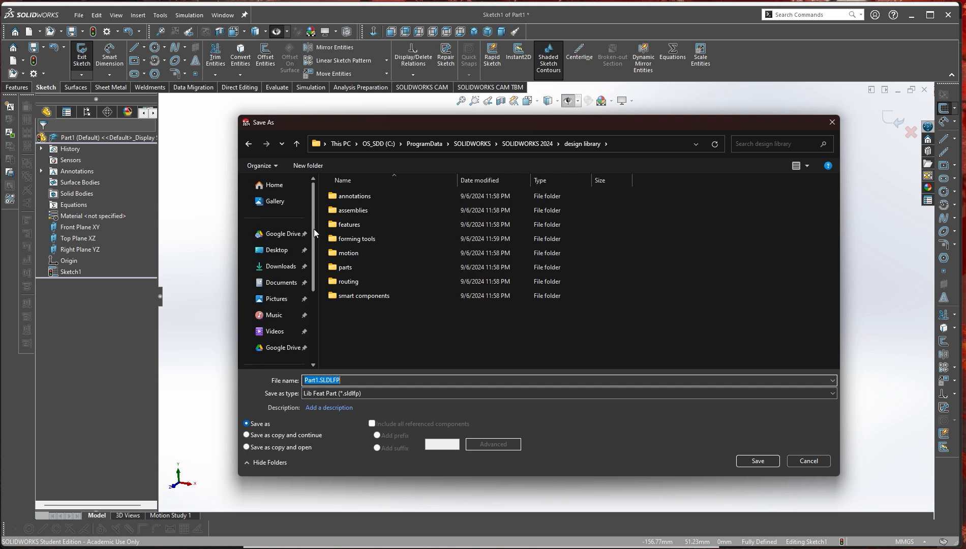
{"action": "scroll", "coordinate": [278, 277], "scroll_direction": "down", "scroll_amount": 1}
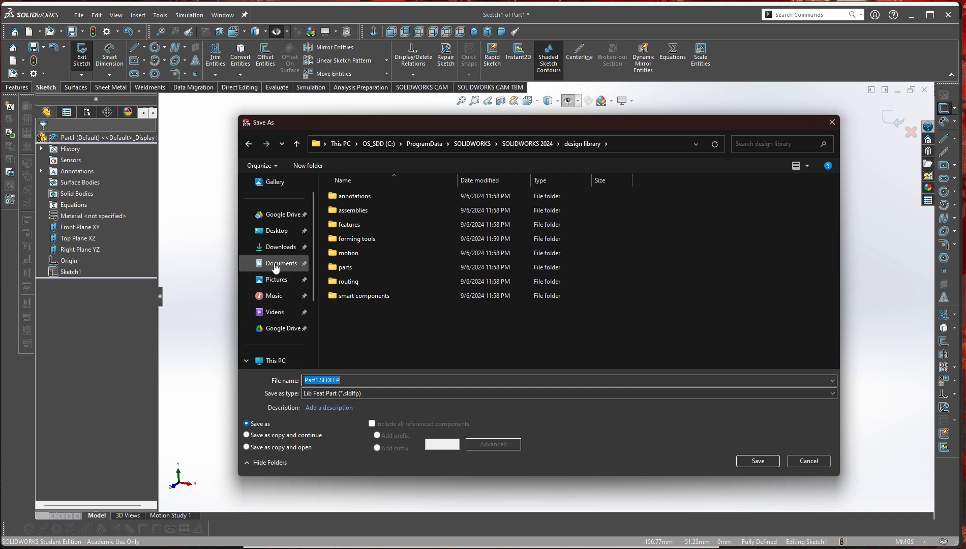
{"action": "left_click", "coordinate": [275, 266]}
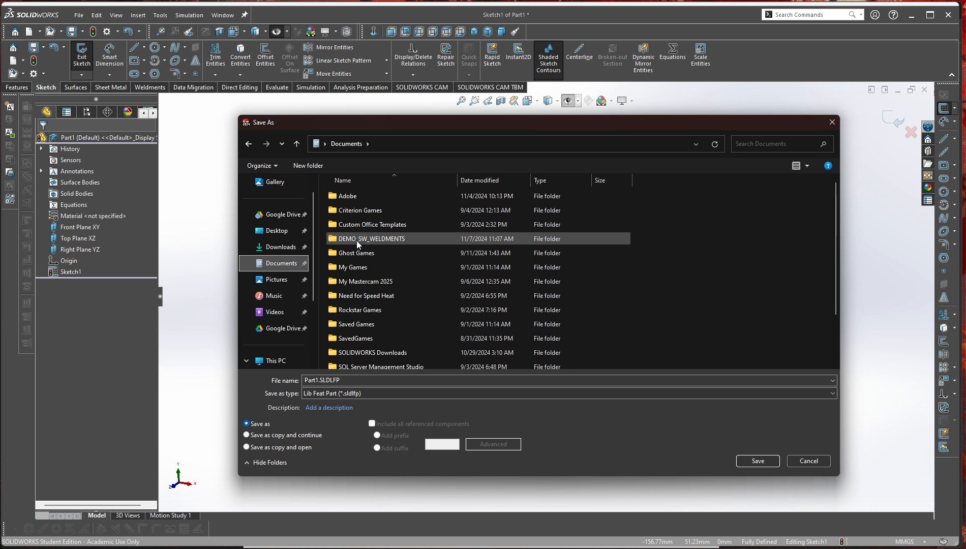
{"action": "double_click", "coordinate": [387, 239]}
{"action": "left_click", "coordinate": [352, 198]}
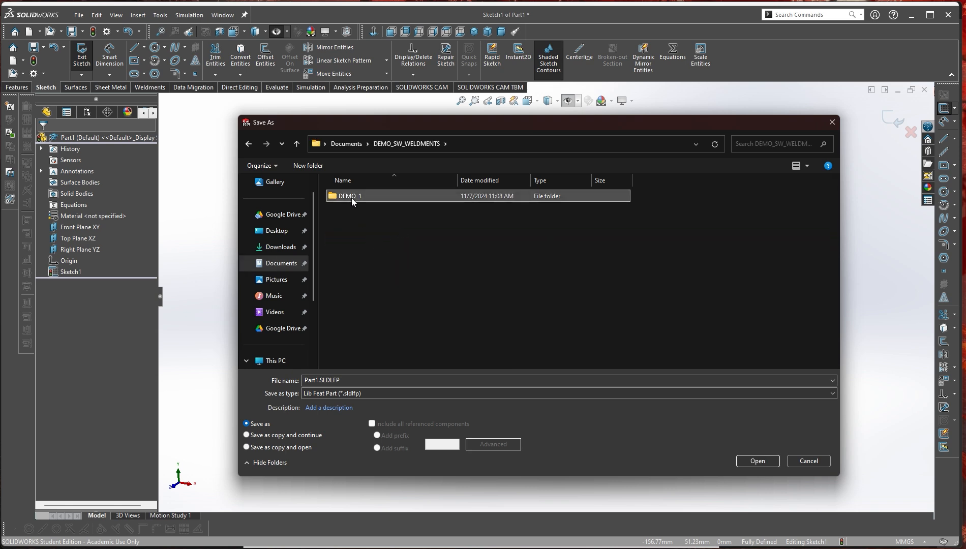
{"action": "double_click", "coordinate": [352, 198]}
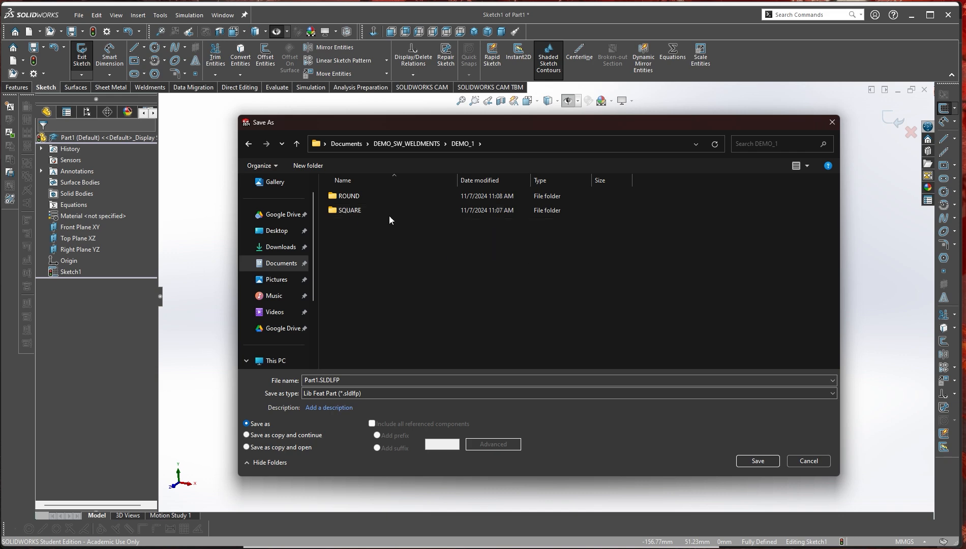
{"action": "double_click", "coordinate": [358, 210]}
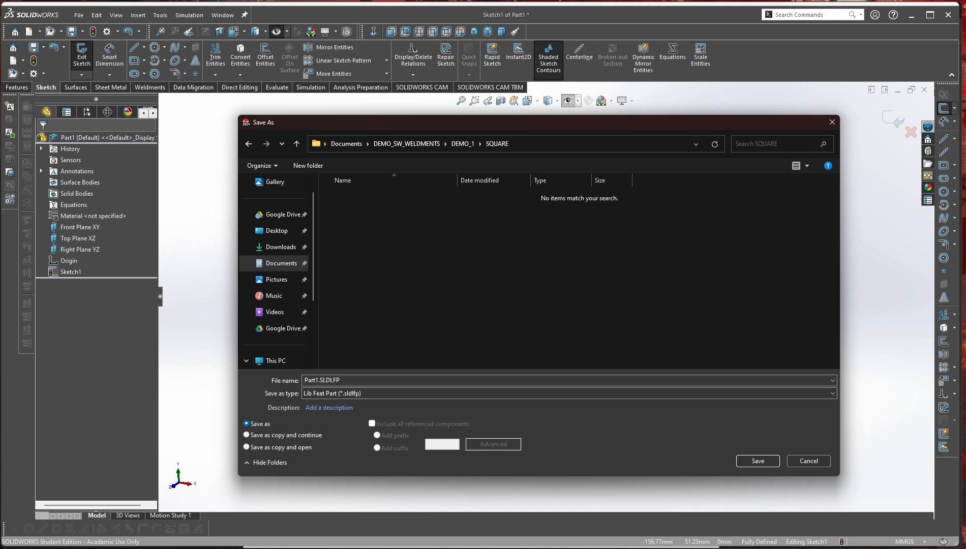
- Check the required profile name in the exam PDF and save the library feature part as WLDM-EX1
{"action": "key", "text": "alt+Tab"}
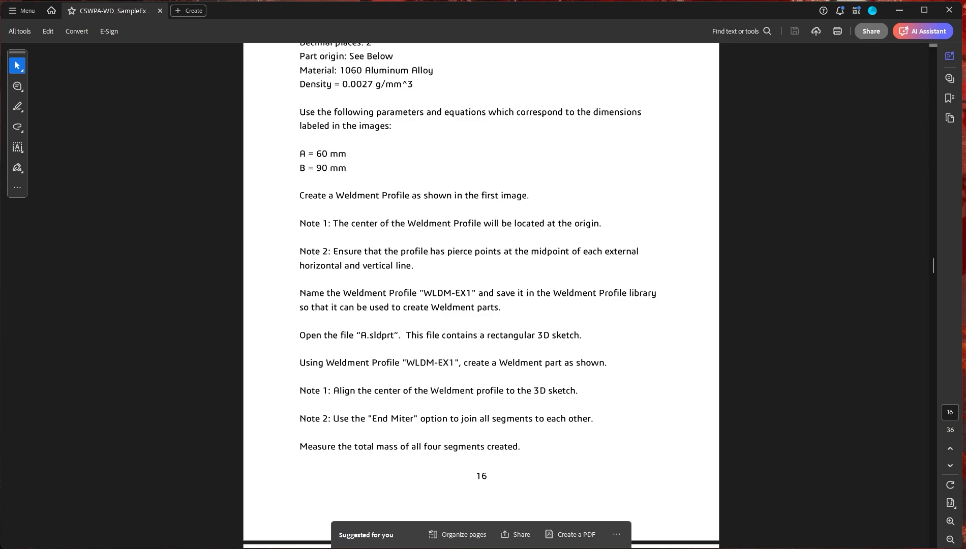
{"action": "key", "text": "alt+Tab"}
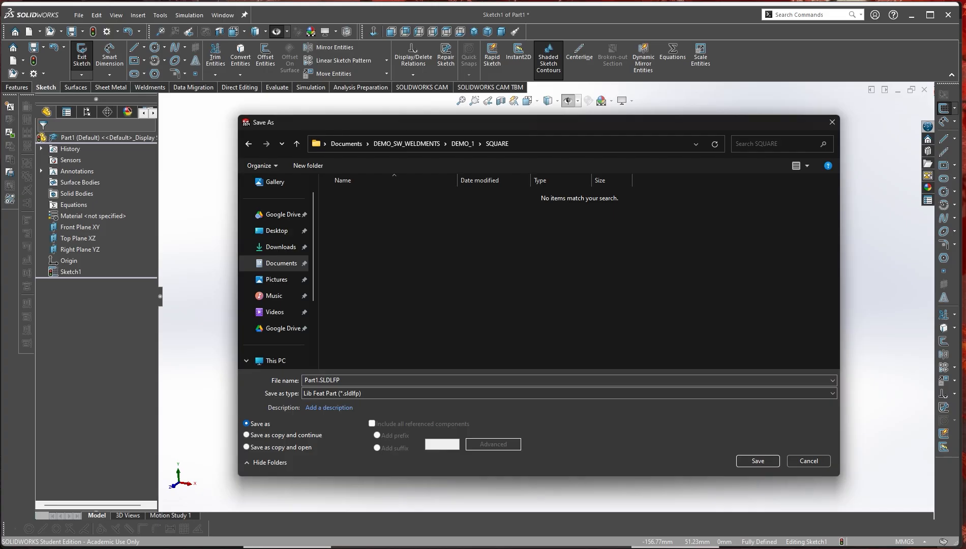
{"action": "left_click", "coordinate": [352, 380]}
{"action": "type", "text": "WLDM-EX1"}
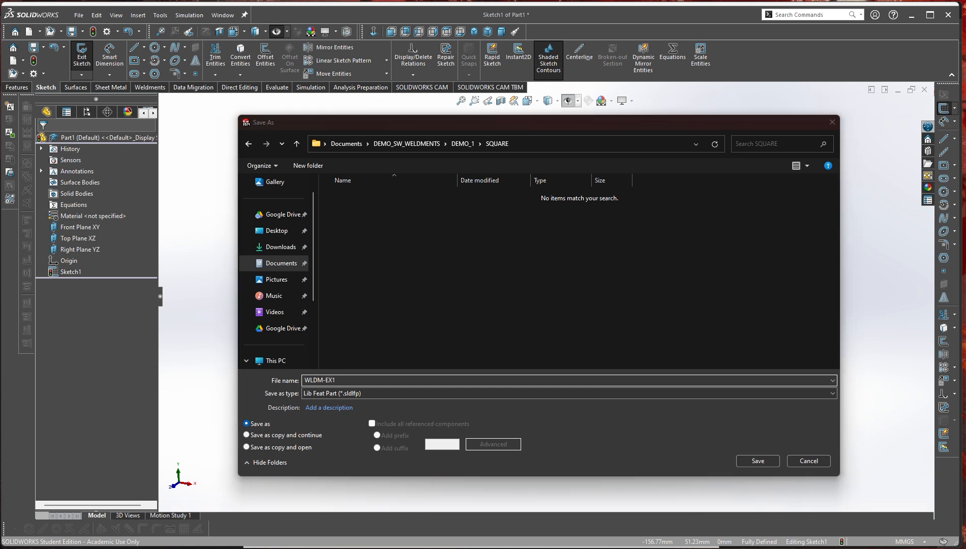
{"action": "key", "text": "alt+Tab"}
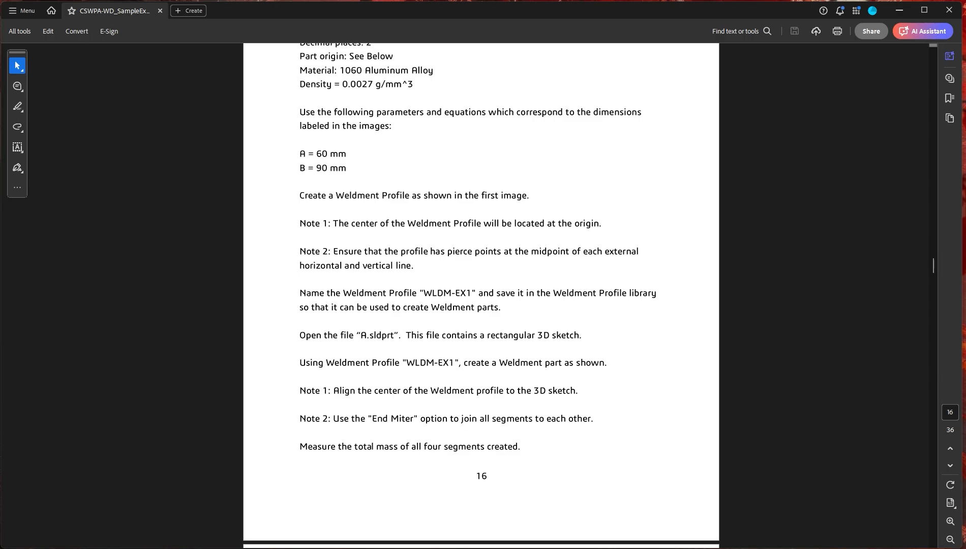
{"action": "key", "text": "alt+Tab"}
{"action": "key", "text": "alt+Tab"}
{"action": "key", "text": "alt+Tab"}
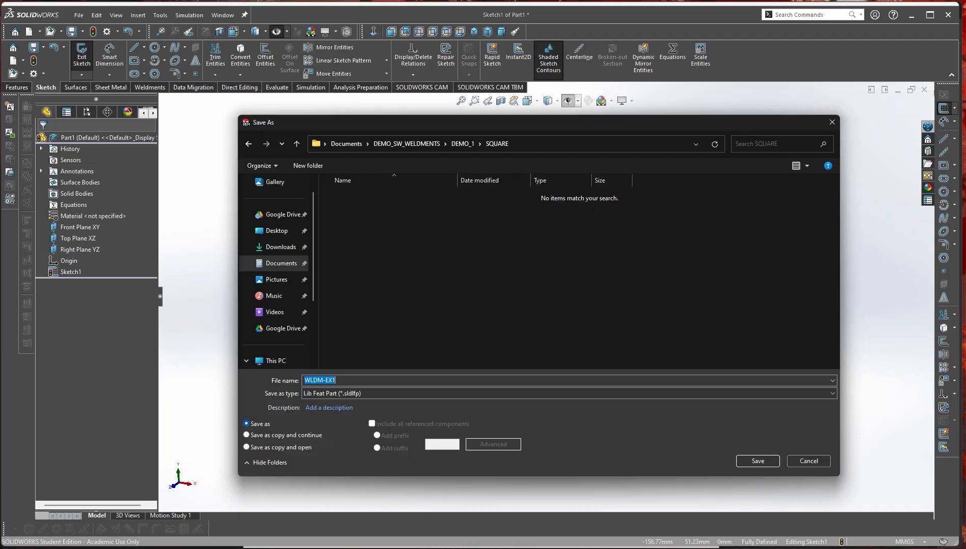
{"action": "left_click", "coordinate": [347, 379]}
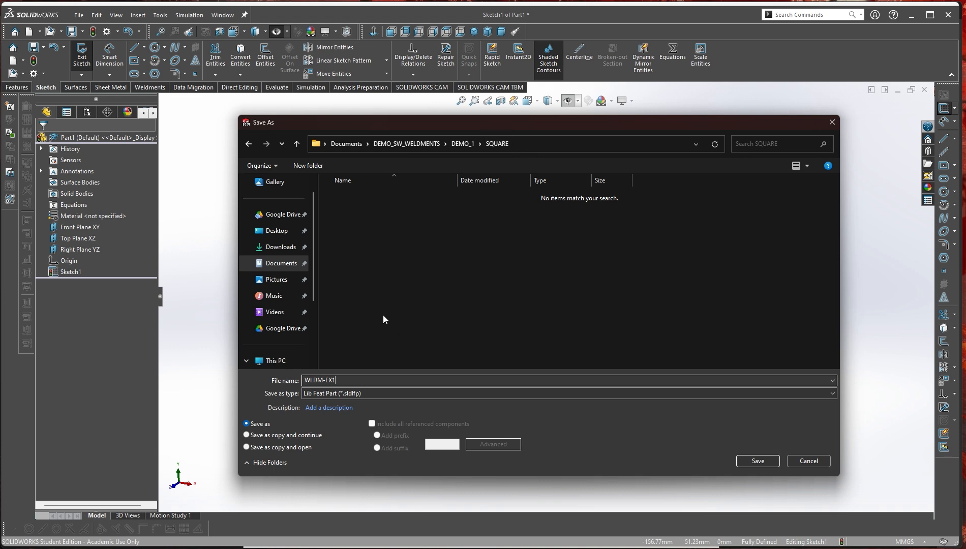
{"action": "left_click", "coordinate": [757, 460]}
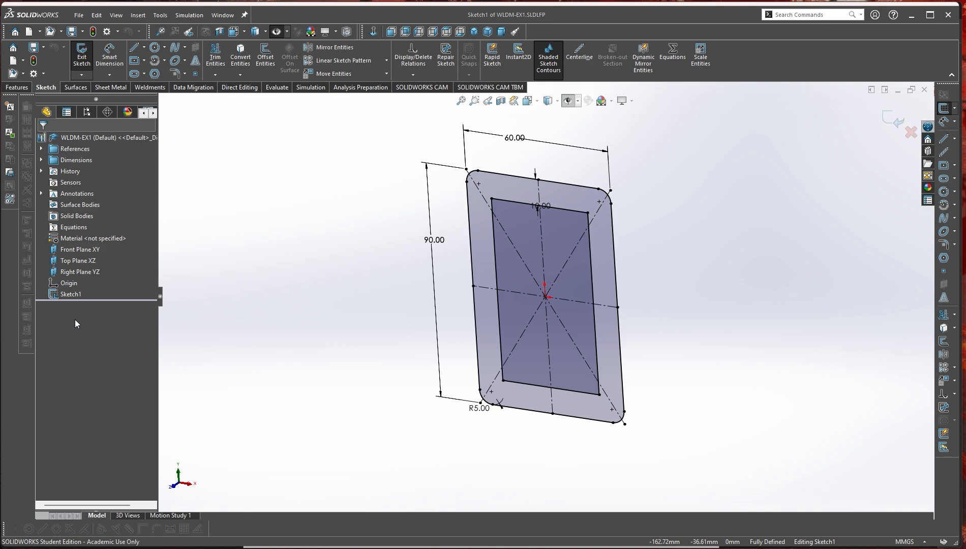
- Inspect Sketch1 in the saved library part and exit the sketch
{"action": "left_click", "coordinate": [57, 296]}
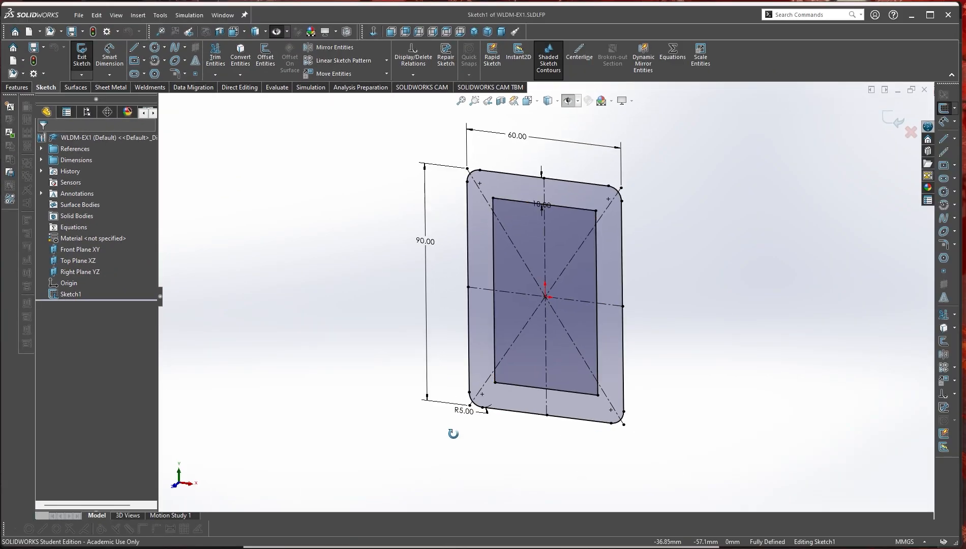
{"action": "middle_click_drag", "start_coordinate": [453, 433], "coordinate": [478, 422]}
{"action": "left_click", "coordinate": [896, 120]}
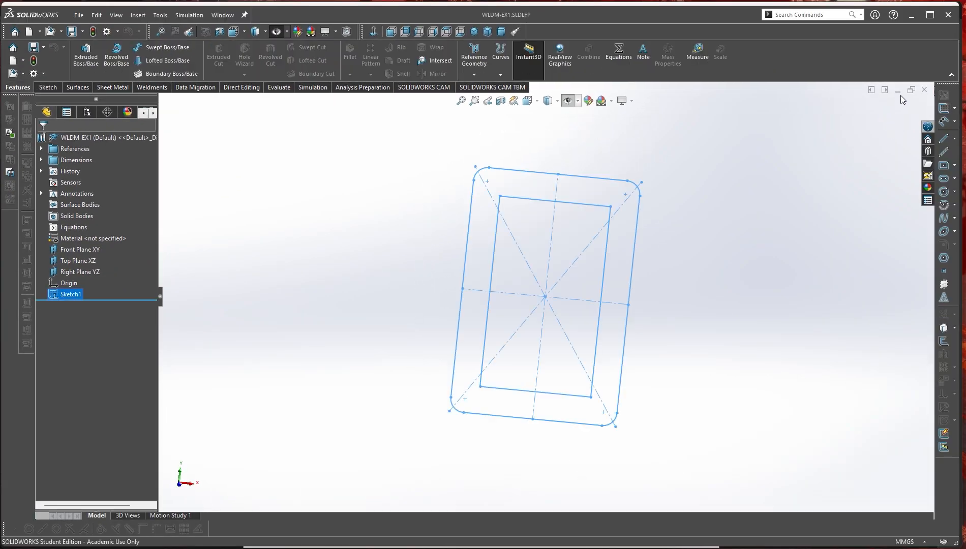
- Close the library part and read the exam PDF's instructions on using A.sldprt and WLDM-EX1 to build the weldment
{"action": "left_click", "coordinate": [924, 90]}
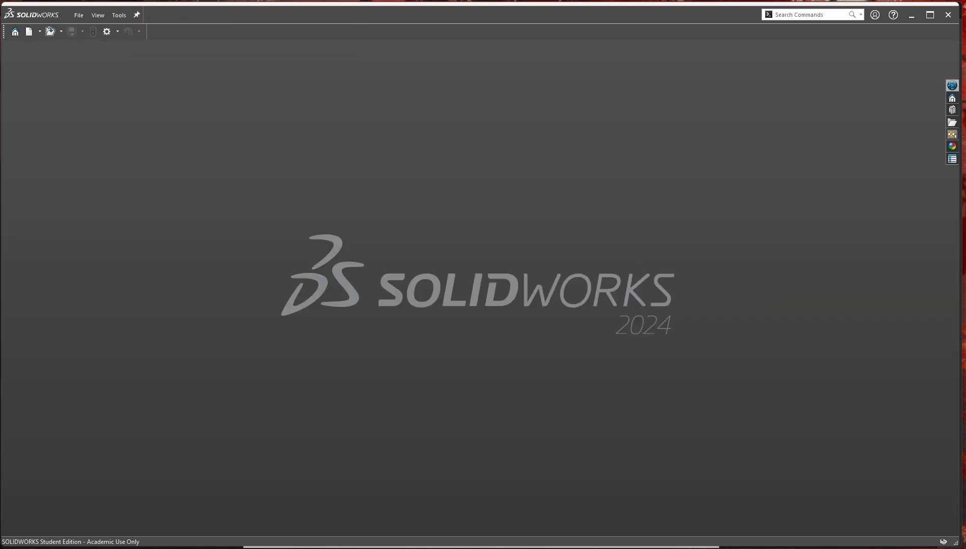
{"action": "key", "text": "alt+Tab"}
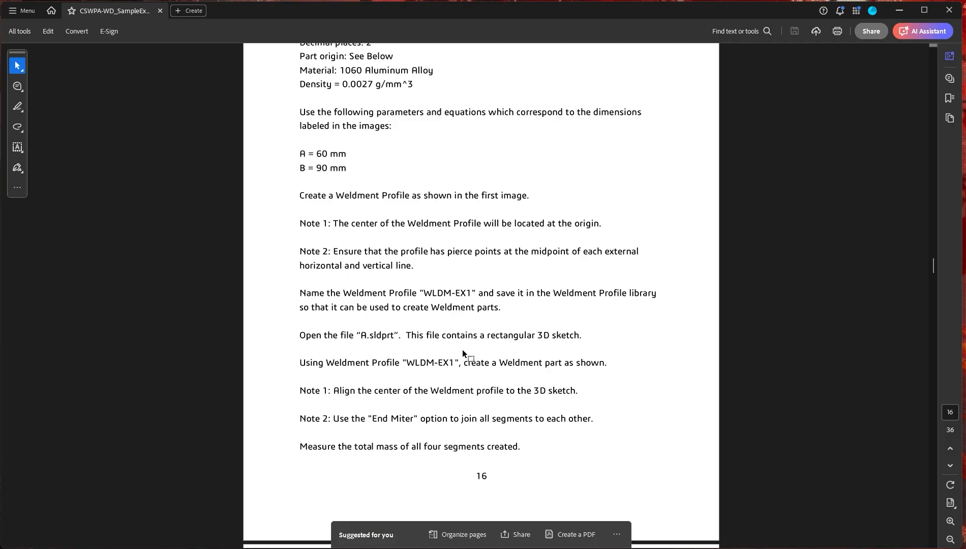
{"action": "scroll", "coordinate": [463, 352], "scroll_direction": "down", "scroll_amount": 1}
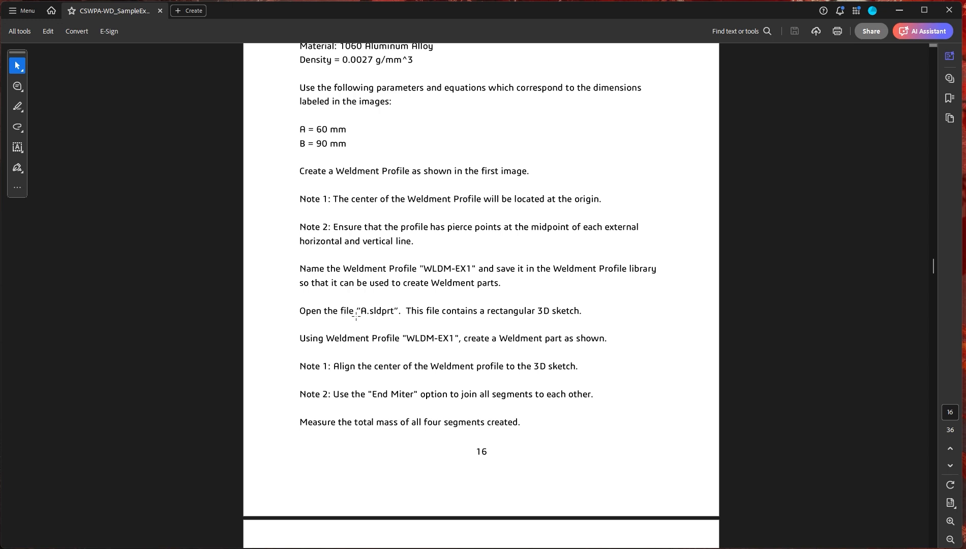
{"action": "scroll", "coordinate": [612, 323], "scroll_direction": "down", "scroll_amount": 5}
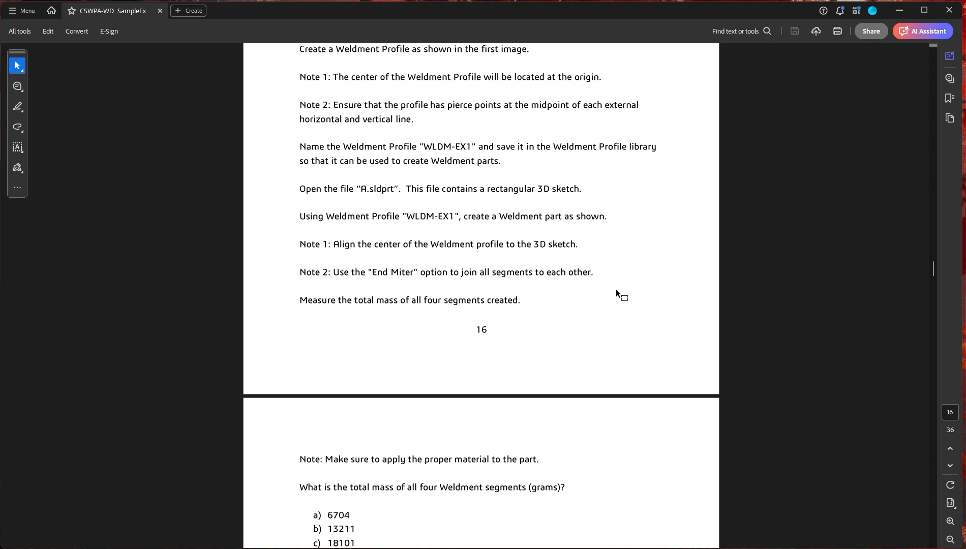
{"action": "scroll", "coordinate": [616, 290], "scroll_direction": "up", "scroll_amount": 15}
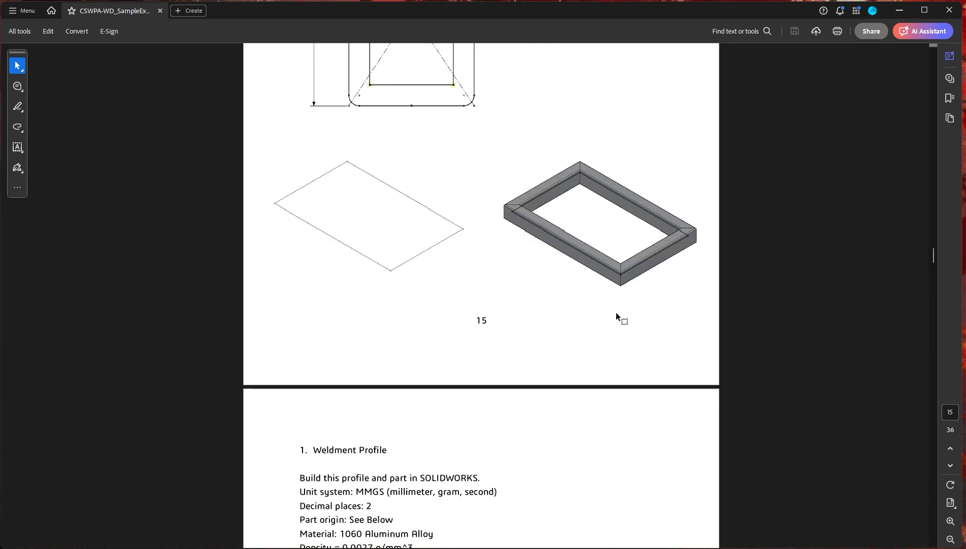
{"action": "scroll", "coordinate": [548, 394], "scroll_direction": "down", "scroll_amount": 10}
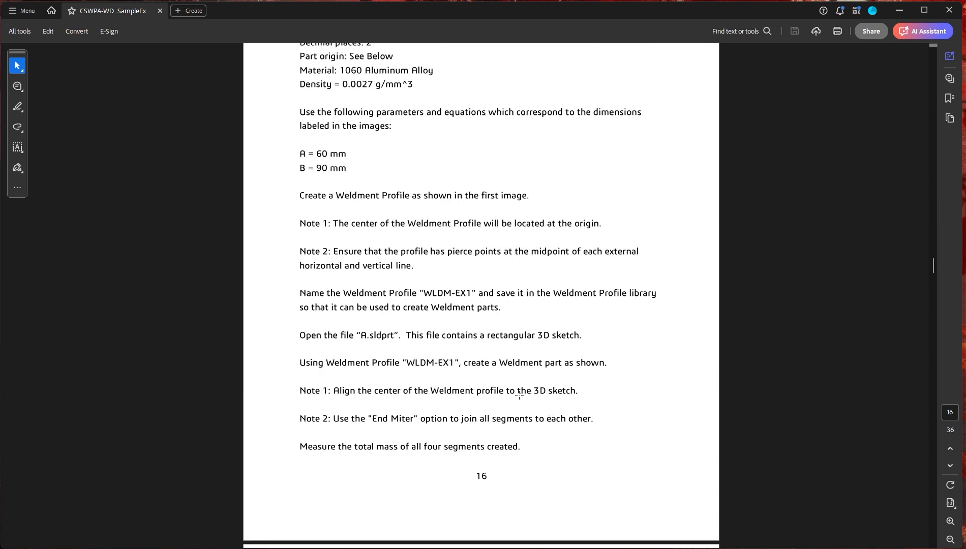
{"action": "scroll", "coordinate": [513, 397], "scroll_direction": "up", "scroll_amount": 3}
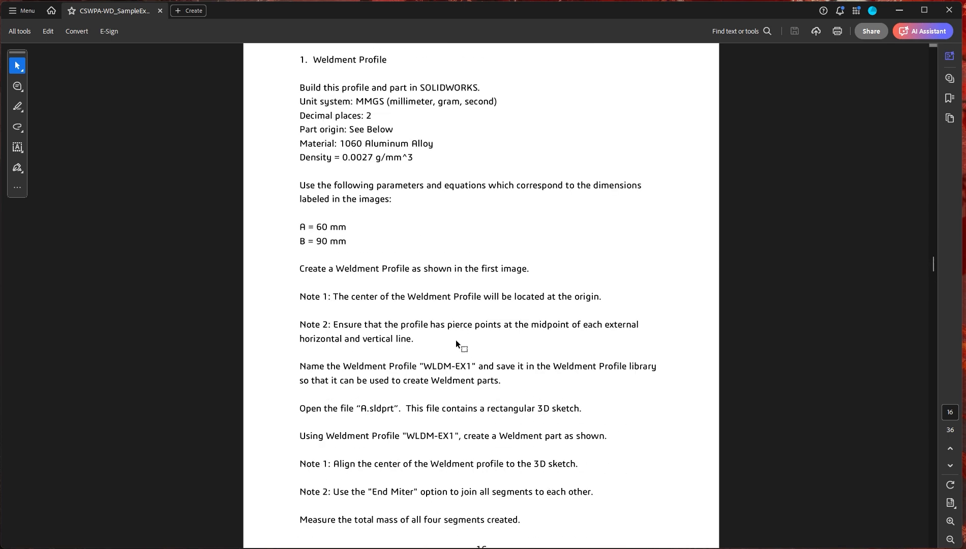
{"action": "scroll", "coordinate": [562, 414], "scroll_direction": "down", "scroll_amount": 2}
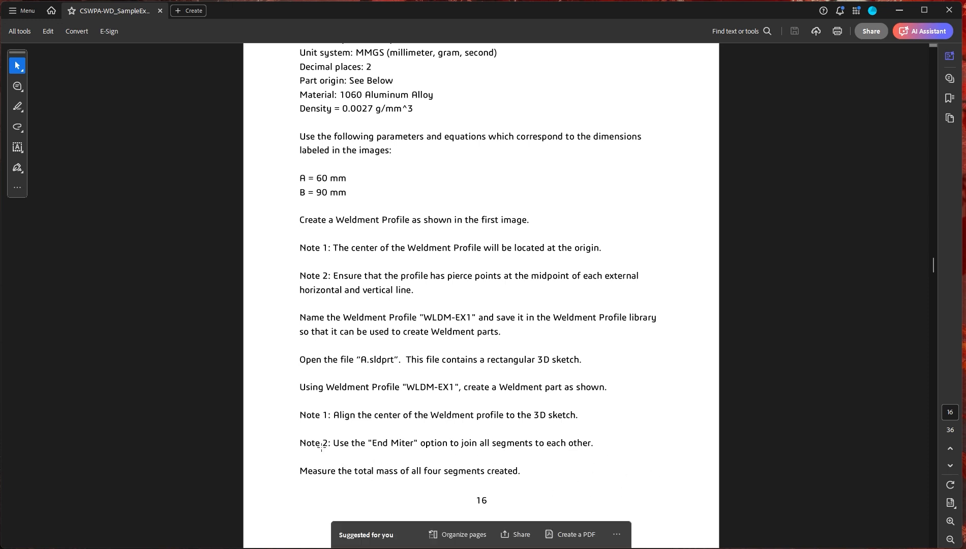
- Review the End Miter note, the material note and the total-mass question with its answer choices in the exam PDF
{"action": "scroll", "coordinate": [401, 432], "scroll_direction": "down", "scroll_amount": 2}
{"action": "scroll", "coordinate": [396, 417], "scroll_direction": "down", "scroll_amount": 5}
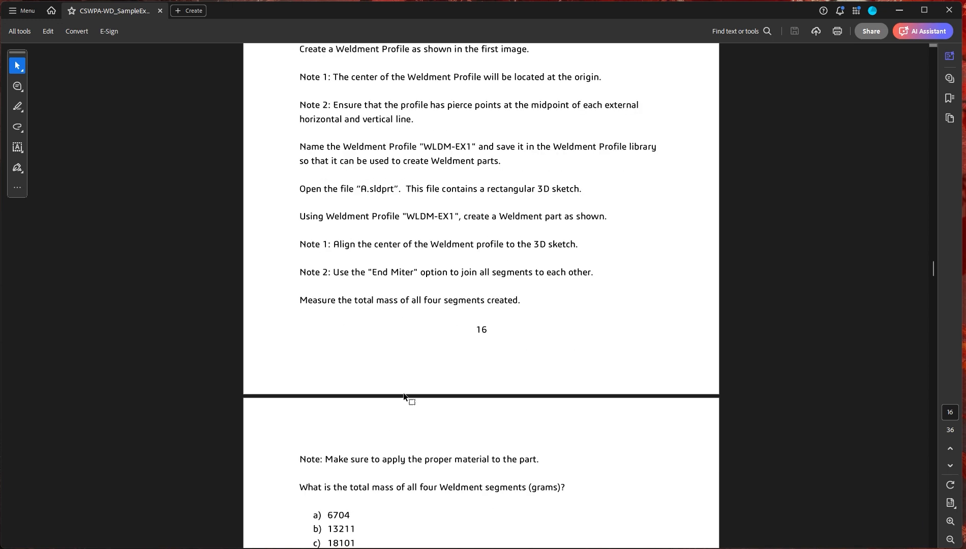
{"action": "scroll", "coordinate": [381, 371], "scroll_direction": "up", "scroll_amount": 2}
{"action": "scroll", "coordinate": [483, 406], "scroll_direction": "down", "scroll_amount": 7}
{"action": "scroll", "coordinate": [453, 405], "scroll_direction": "up", "scroll_amount": 1}
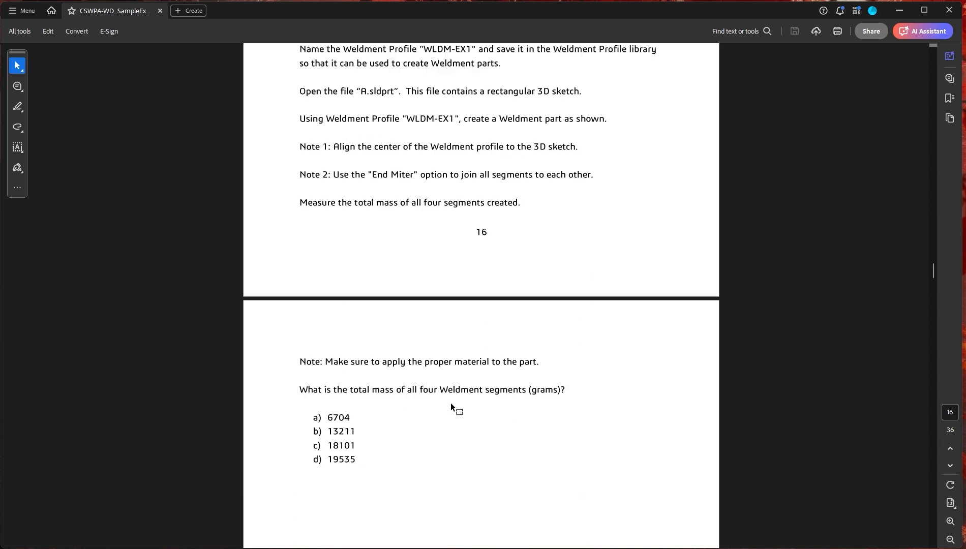
{"action": "scroll", "coordinate": [432, 401], "scroll_direction": "down", "scroll_amount": 1}
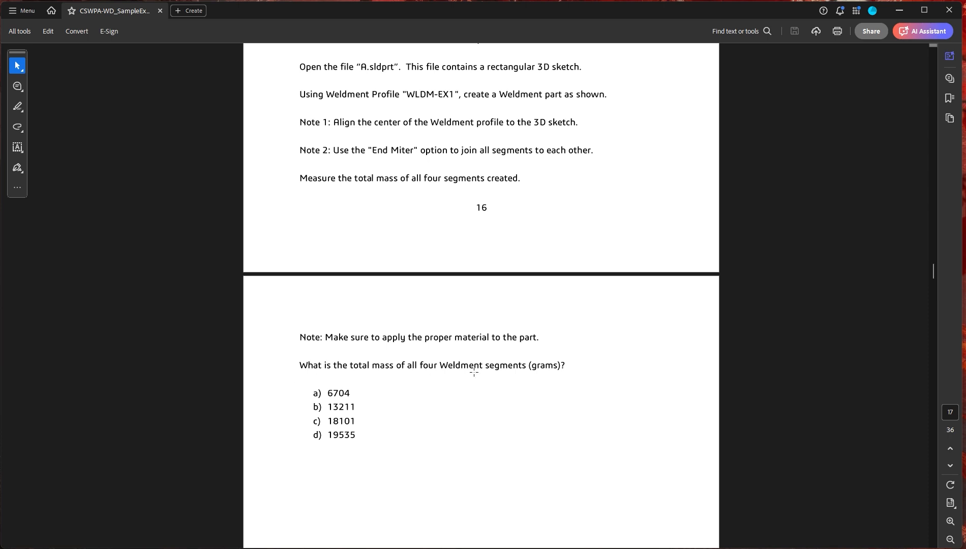
{"action": "scroll", "coordinate": [402, 376], "scroll_direction": "up", "scroll_amount": 18}
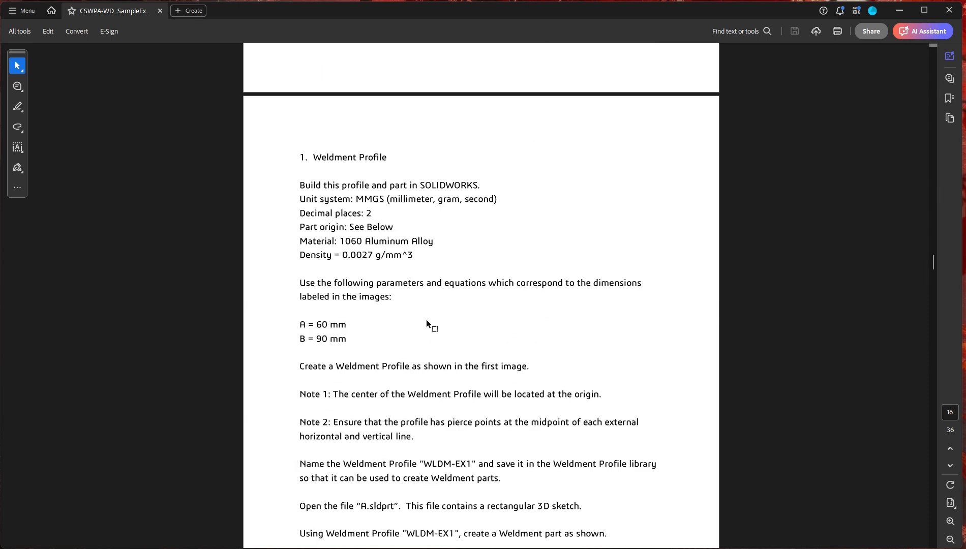
{"action": "scroll", "coordinate": [427, 322], "scroll_direction": "down", "scroll_amount": 17}
{"action": "scroll", "coordinate": [384, 388], "scroll_direction": "down", "scroll_amount": 4}
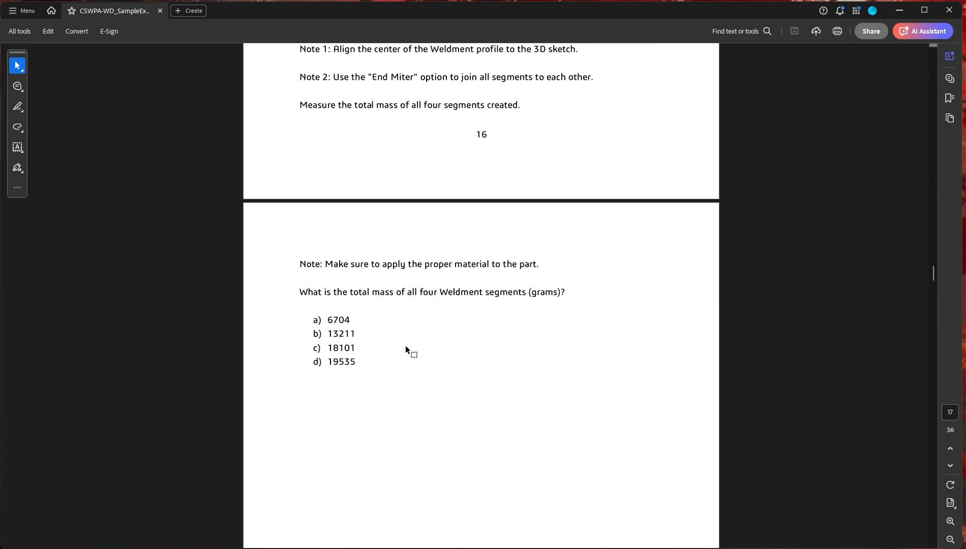
{"action": "scroll", "coordinate": [578, 364], "scroll_direction": "down", "scroll_amount": 7}
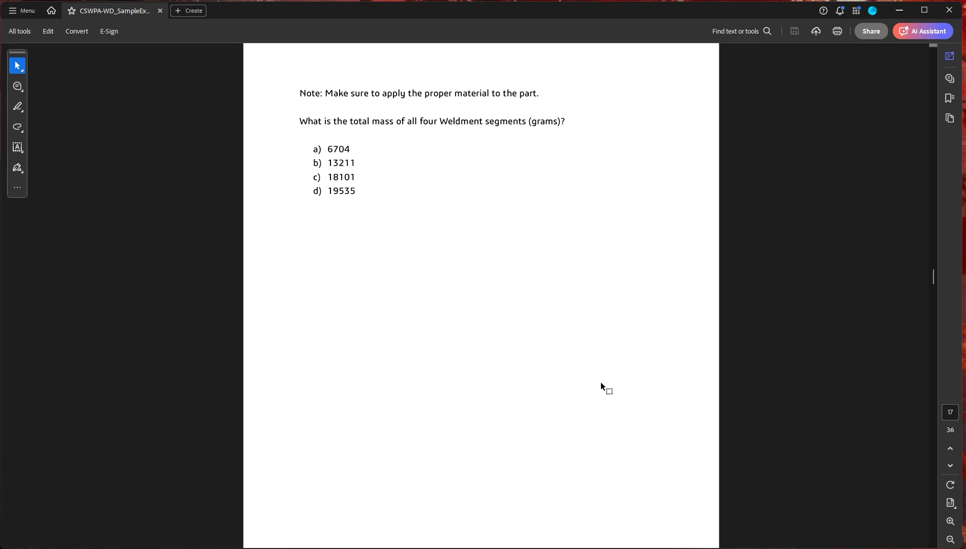
{"action": "scroll", "coordinate": [599, 387], "scroll_direction": "up", "scroll_amount": 9}
{"action": "scroll", "coordinate": [595, 393], "scroll_direction": "up", "scroll_amount": 6}
- Switch to SOLIDWORKS and open A.SLDPRT from Google Drive, AeroLab Stuff, CAD, CSWPA, Weldments, cswpa-wd_sampleexam
{"action": "key", "text": "alt+Tab"}
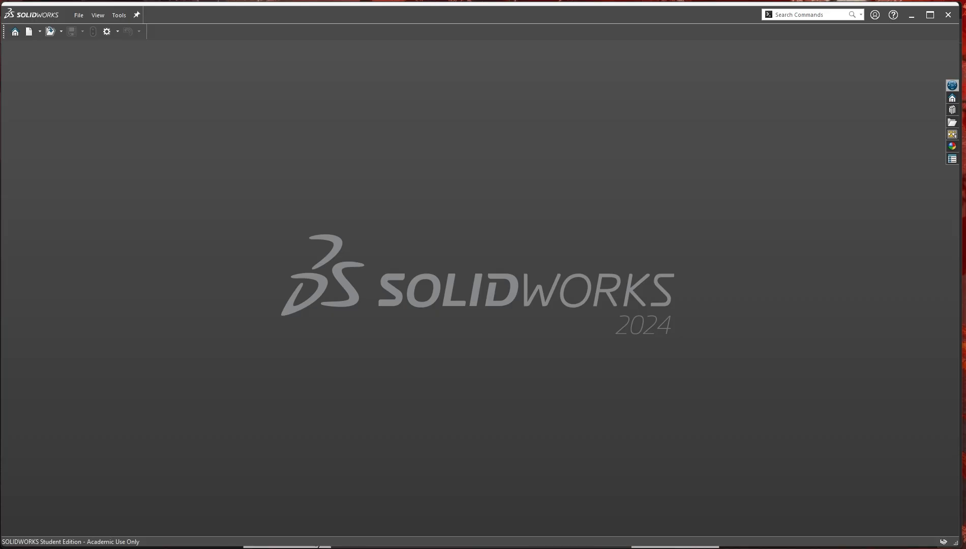
{"action": "left_click", "coordinate": [49, 31]}
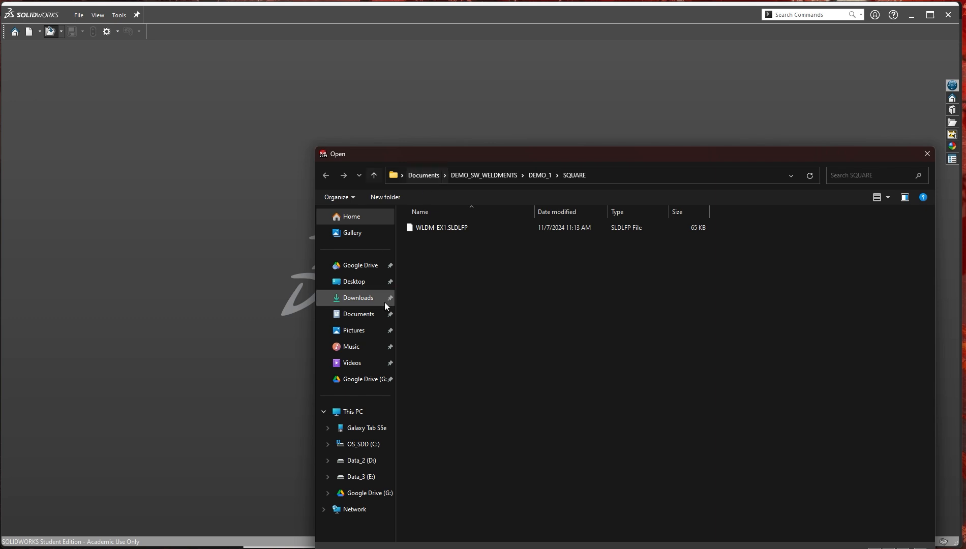
{"action": "left_click_drag", "start_coordinate": [405, 158], "coordinate": [310, 57]}
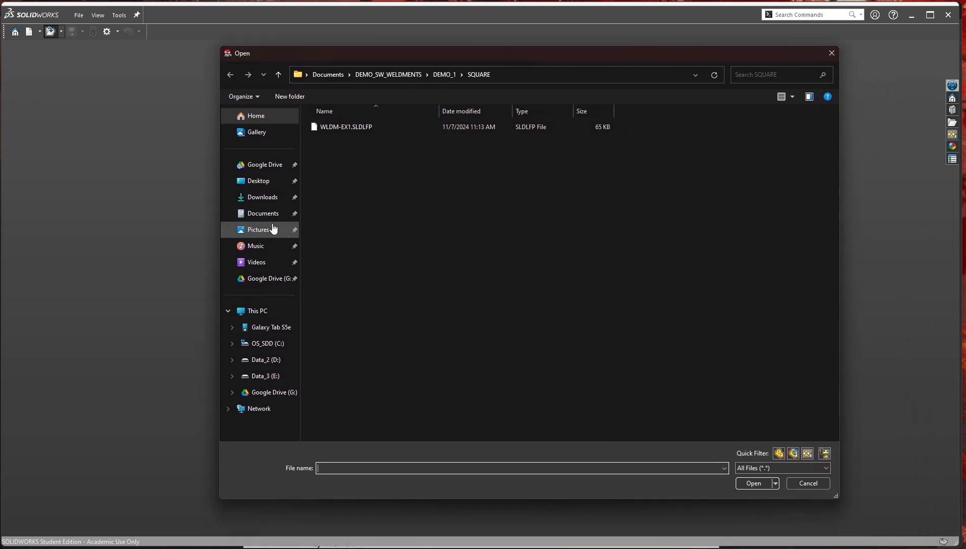
{"action": "left_click", "coordinate": [266, 166]}
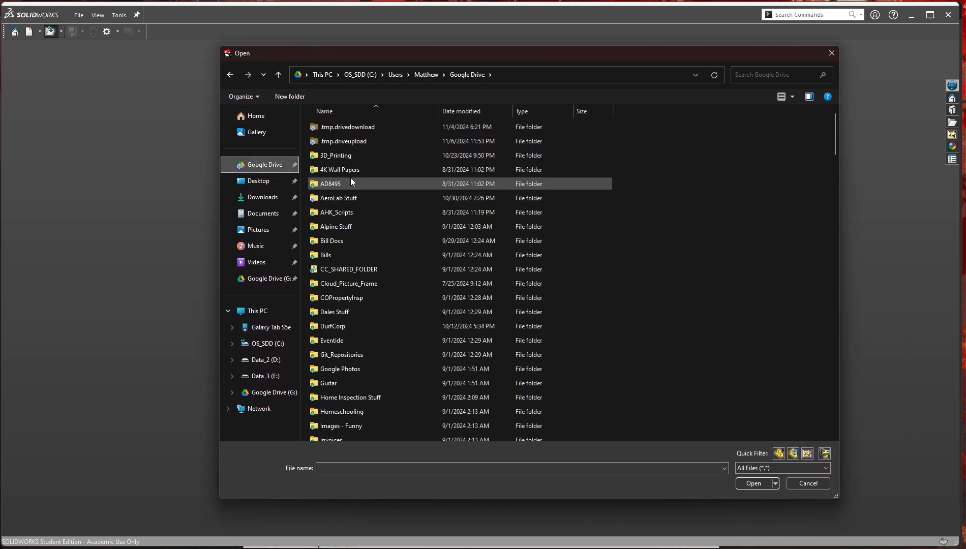
{"action": "double_click", "coordinate": [328, 198]}
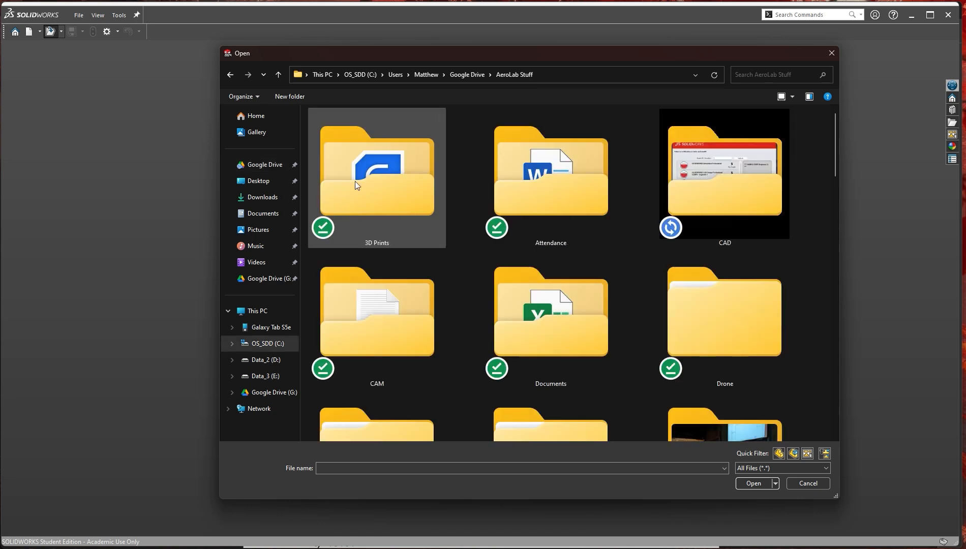
{"action": "double_click", "coordinate": [705, 183]}
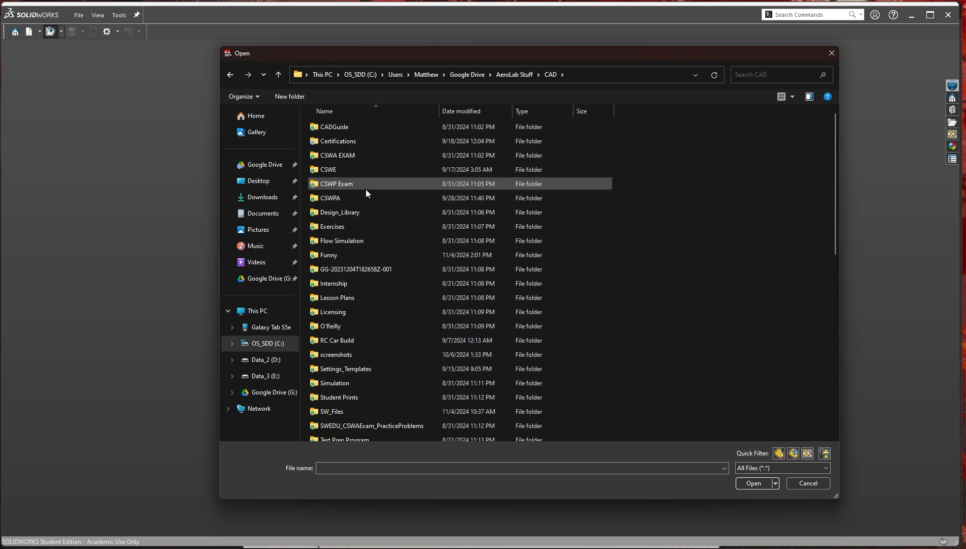
{"action": "double_click", "coordinate": [343, 196]}
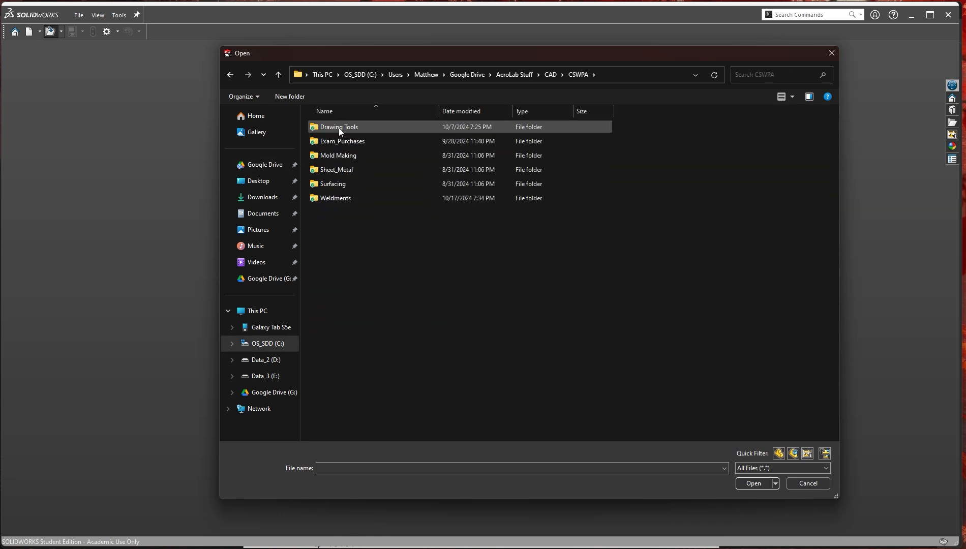
{"action": "double_click", "coordinate": [331, 198]}
{"action": "double_click", "coordinate": [379, 127]}
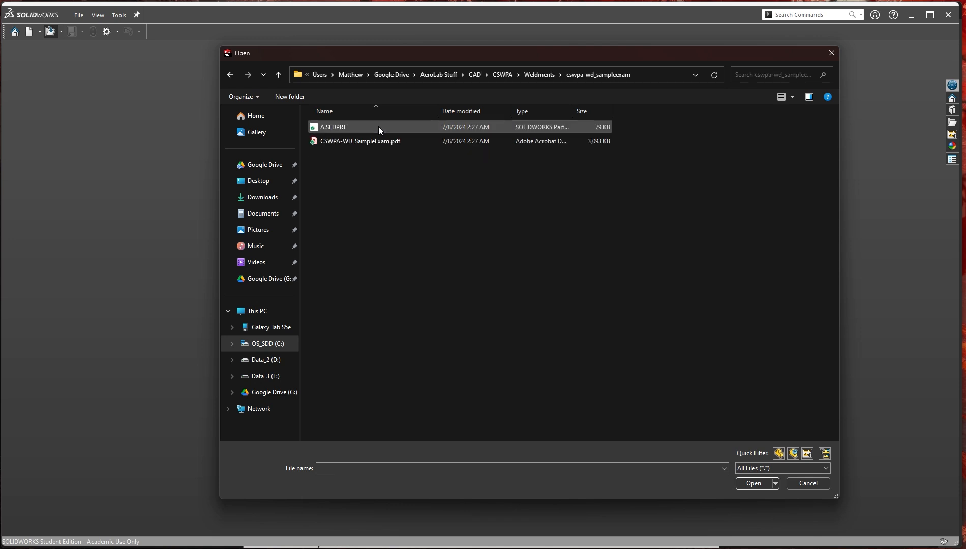
{"action": "left_click", "coordinate": [335, 128]}
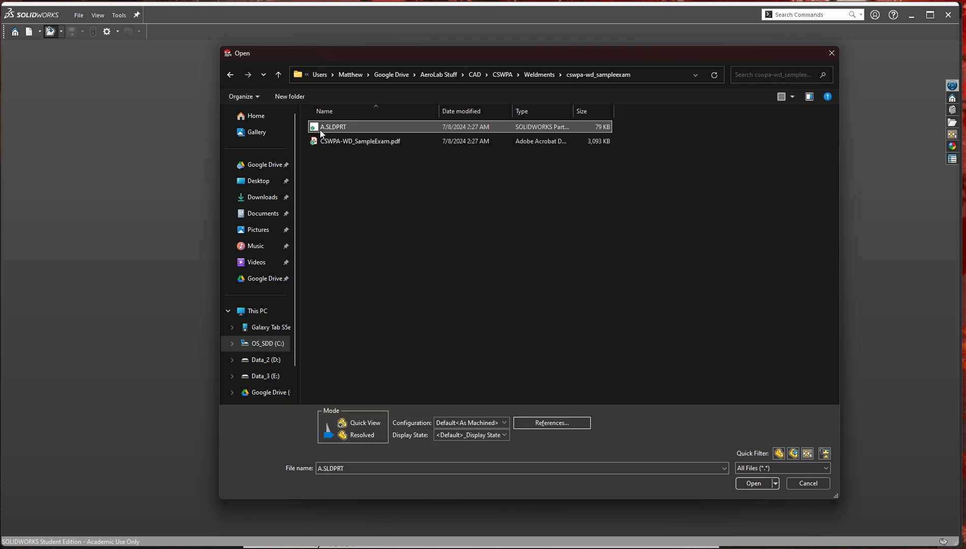
{"action": "double_click", "coordinate": [311, 128]}
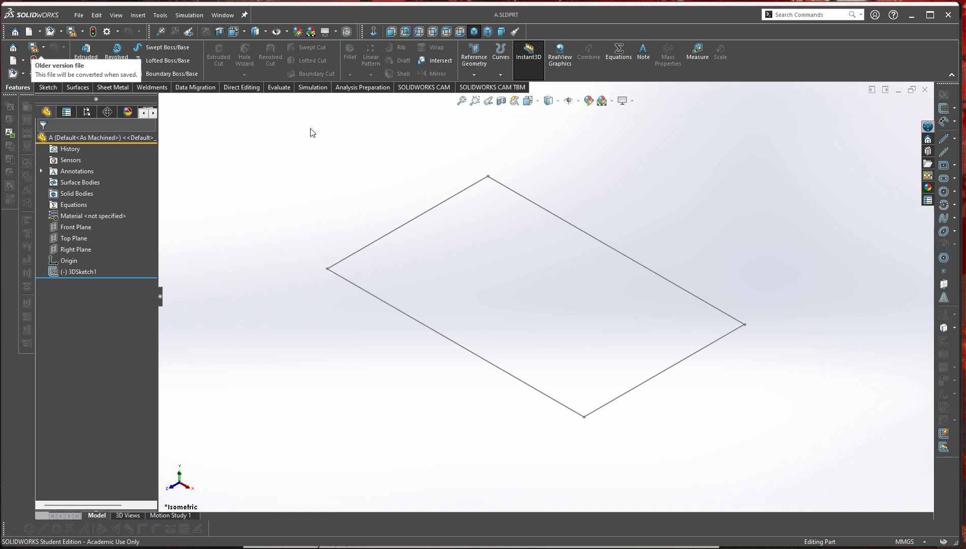
- Inspect the rectangular 3DSketch1 from several angles, open it for editing and exit the sketch without changes
{"action": "mouse_move", "coordinate": [692, 457]}
{"action": "middle_mouse_down"}
{"action": "mouse_move", "coordinate": [595, 437]}
{"action": "mouse_move", "coordinate": [560, 472]}
{"action": "mouse_move", "coordinate": [565, 428]}
{"action": "middle_mouse_up"}
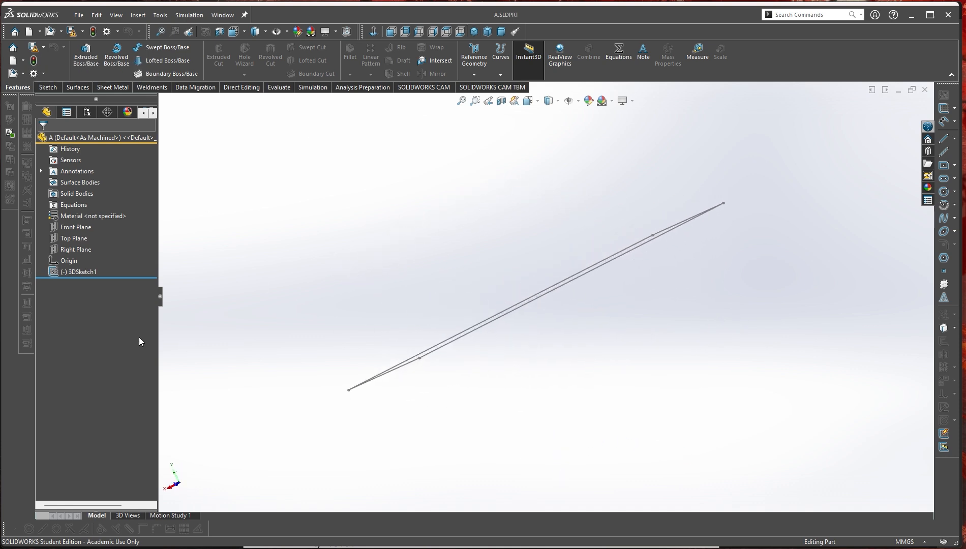
{"action": "mouse_move", "coordinate": [268, 395]}
{"action": "middle_mouse_down"}
{"action": "mouse_move", "coordinate": [300, 416]}
{"action": "mouse_move", "coordinate": [247, 366]}
{"action": "middle_mouse_up"}
{"action": "right_click", "coordinate": [73, 272]}
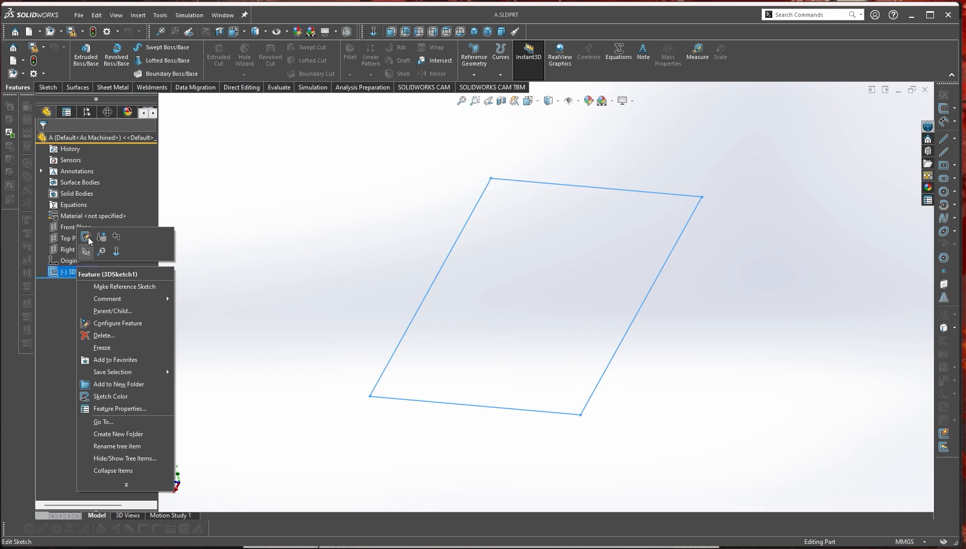
{"action": "left_click", "coordinate": [87, 237]}
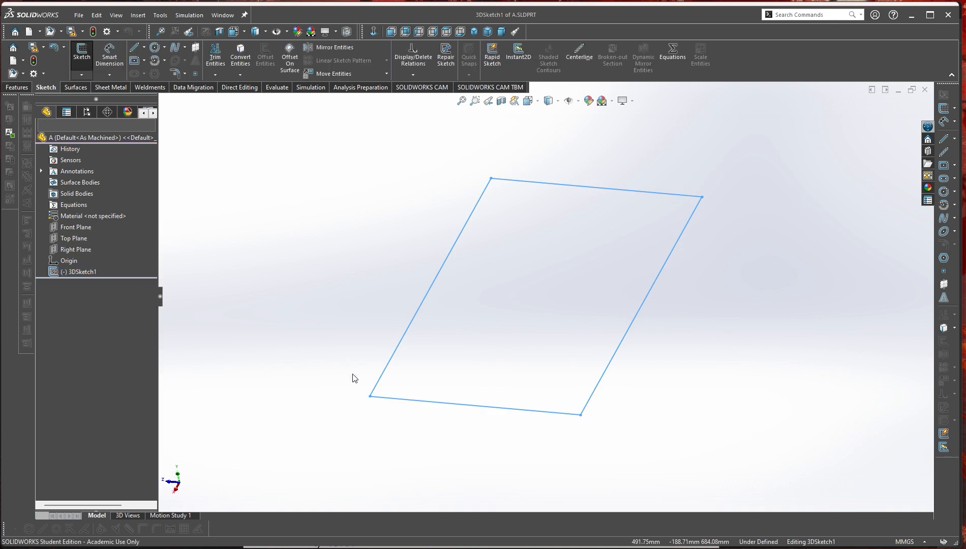
{"action": "left_click", "coordinate": [897, 122]}
{"action": "middle_click_drag", "start_coordinate": [668, 396], "coordinate": [631, 399]}
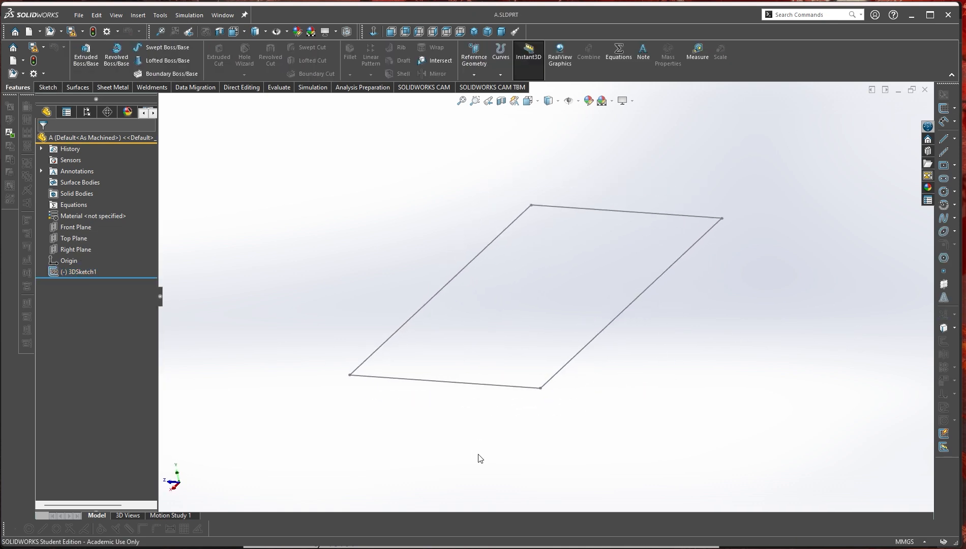
{"action": "mouse_move", "coordinate": [478, 455]}
{"action": "middle_mouse_down"}
{"action": "mouse_move", "coordinate": [494, 420]}
{"action": "mouse_move", "coordinate": [565, 446]}
{"action": "middle_mouse_up"}
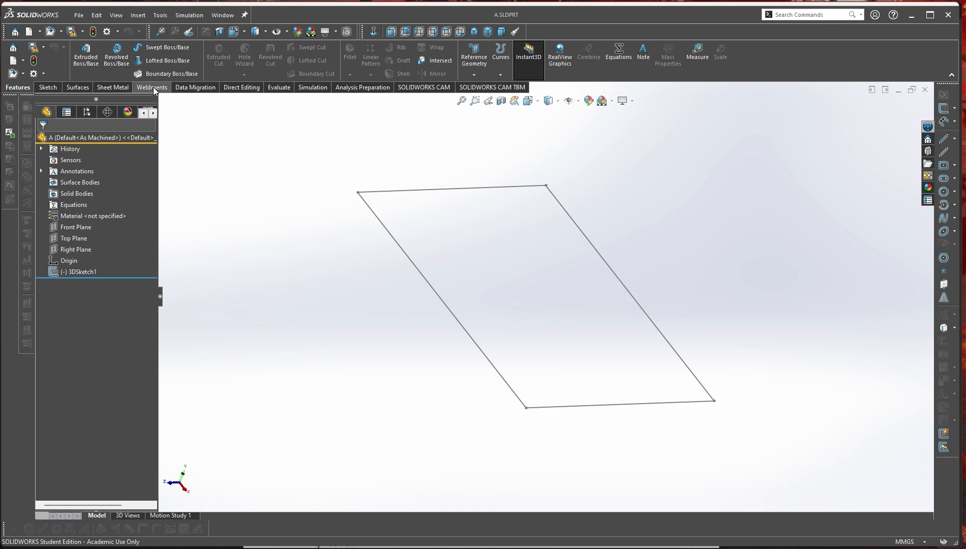
- Bring up the Weldments commands and check that the Weldments toolset is enabled in the CommandManager
{"action": "left_click", "coordinate": [153, 87]}
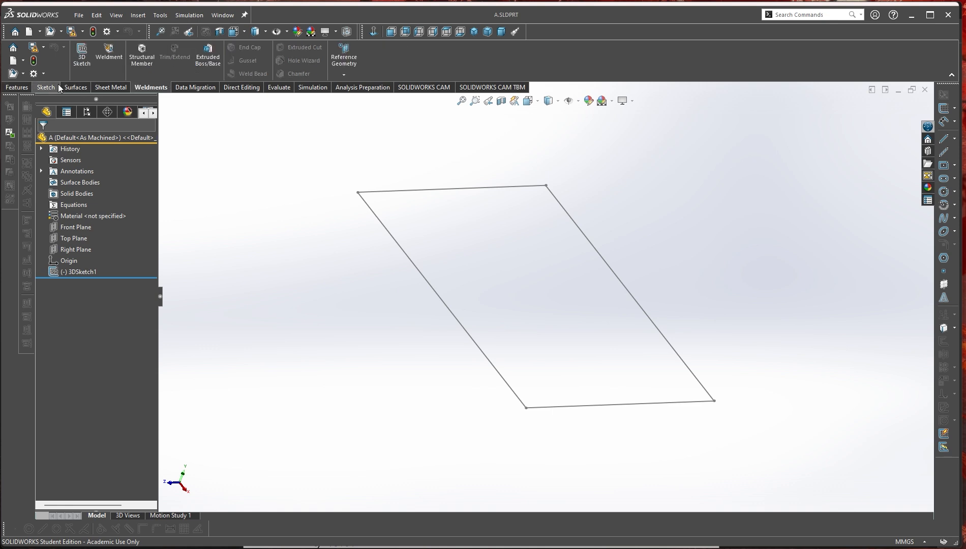
{"action": "right_click", "coordinate": [550, 60]}
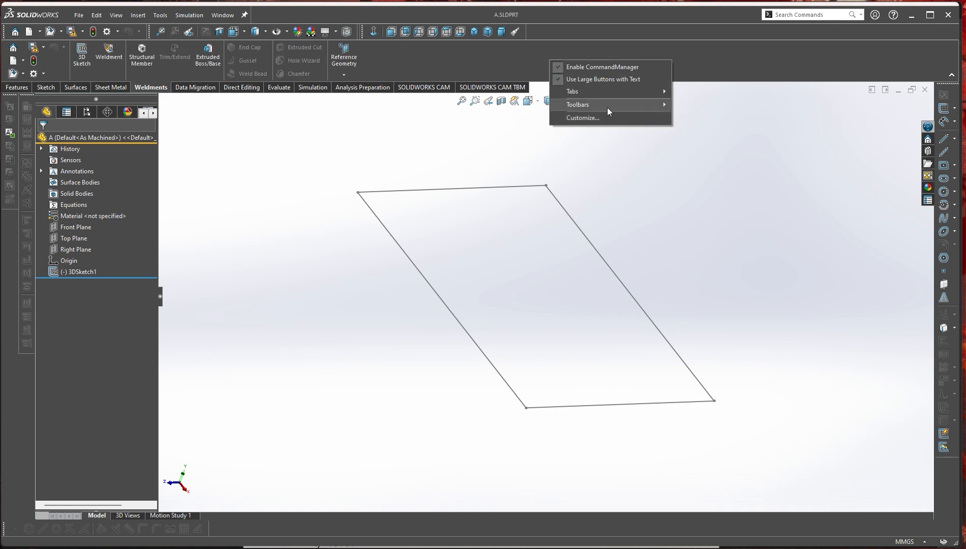
{"action": "mouse_move", "coordinate": [620, 96]}
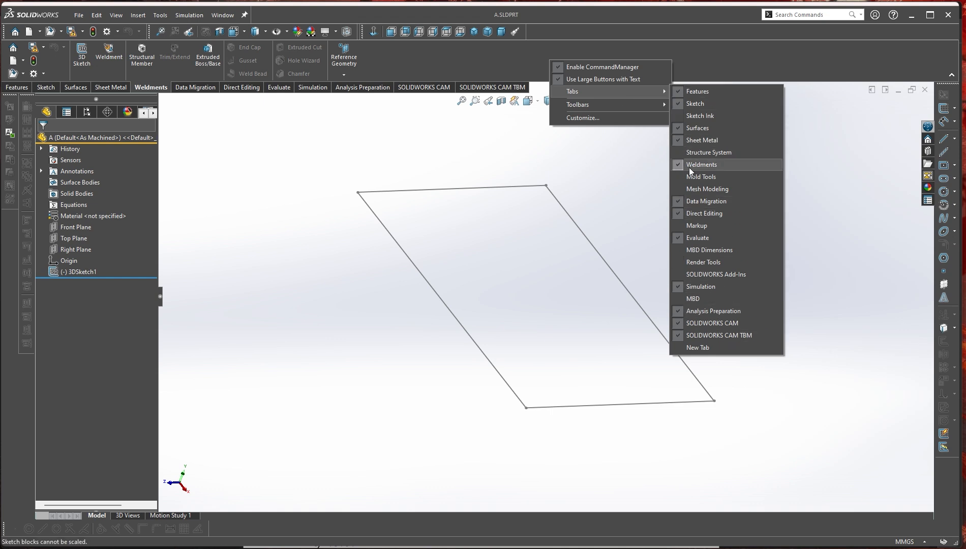
{"action": "left_click", "coordinate": [845, 329]}
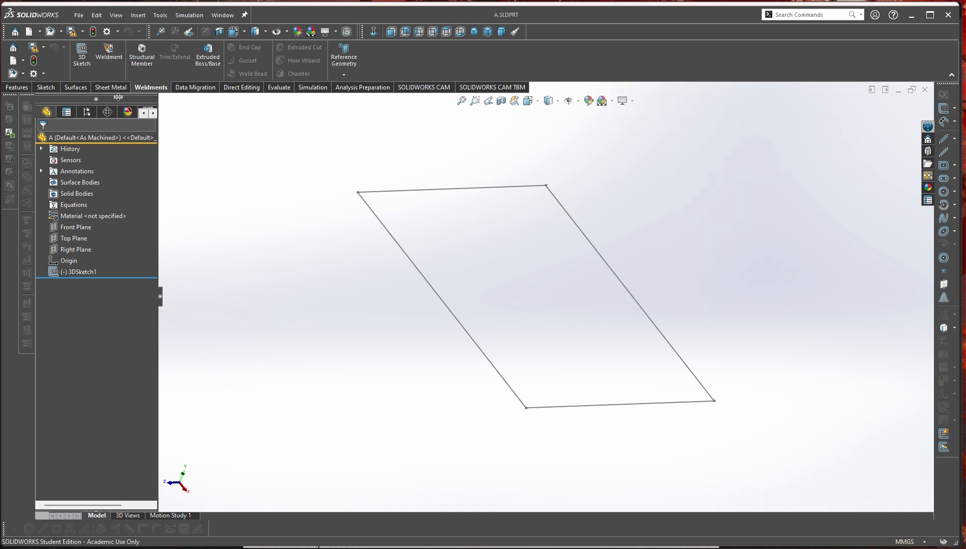
- Start a Structural Member, check the DEMO_SW_WELDMENTS library folder in File Explorer, and set the profile standard to DEMO_1
{"action": "left_click", "coordinate": [143, 60]}
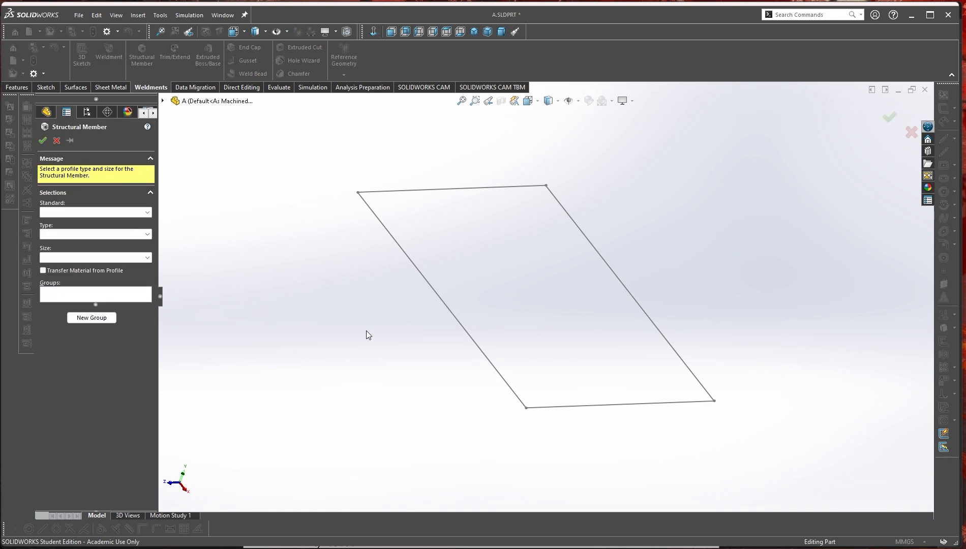
{"action": "left_click", "coordinate": [148, 212]}
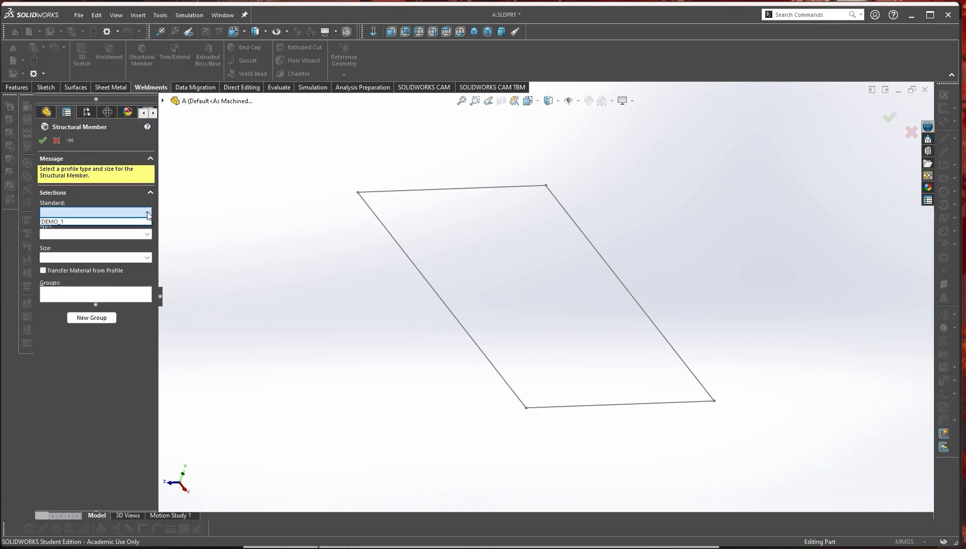
{"action": "left_click", "coordinate": [147, 213]}
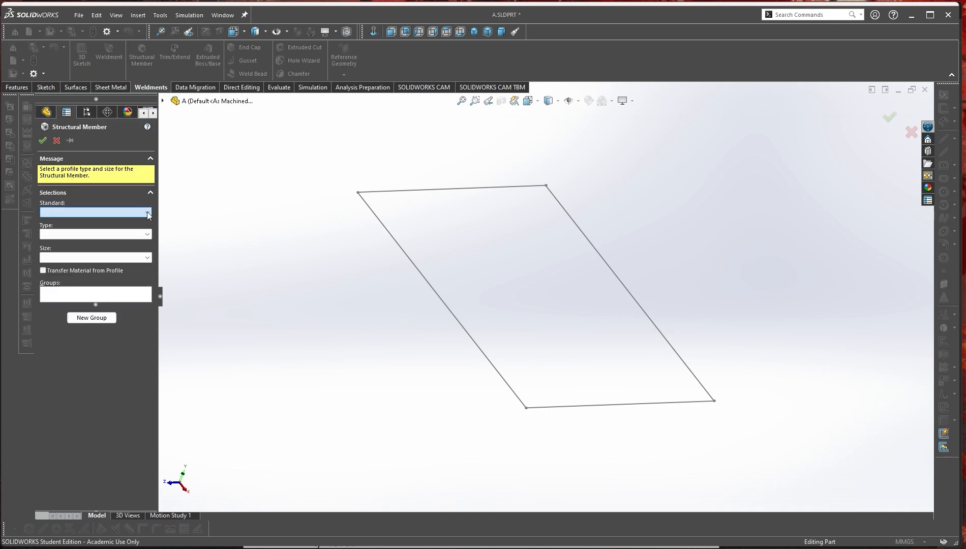
{"action": "key", "text": "alt+Tab"}
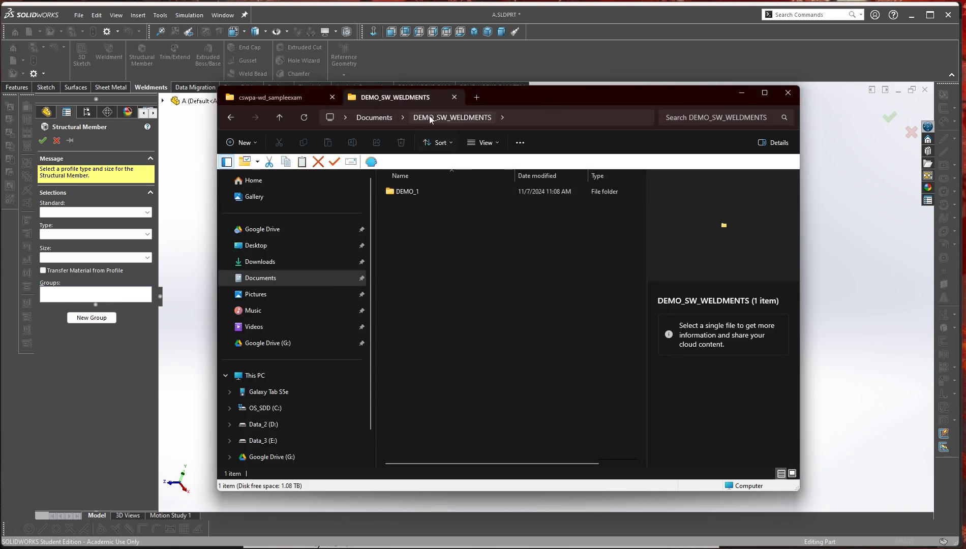
{"action": "left_click", "coordinate": [376, 118]}
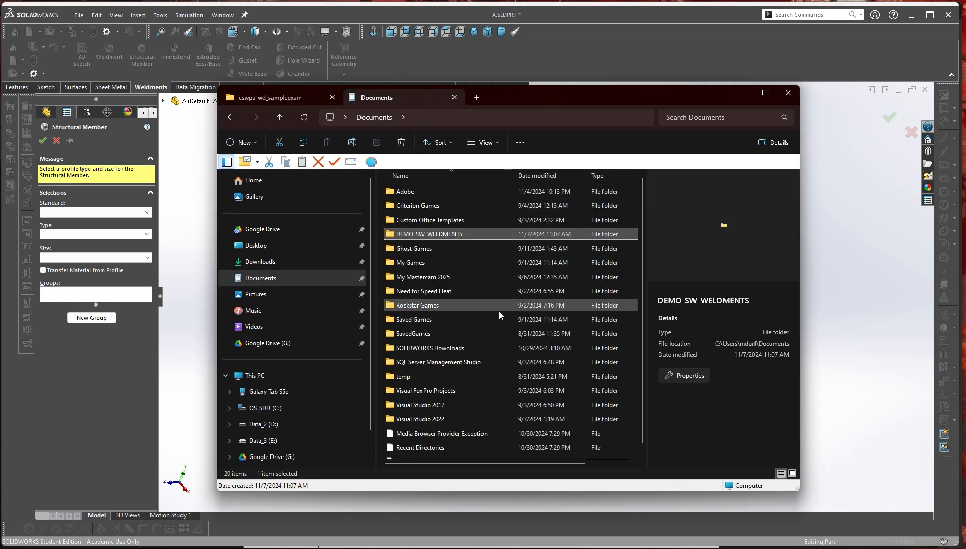
{"action": "double_click", "coordinate": [410, 237]}
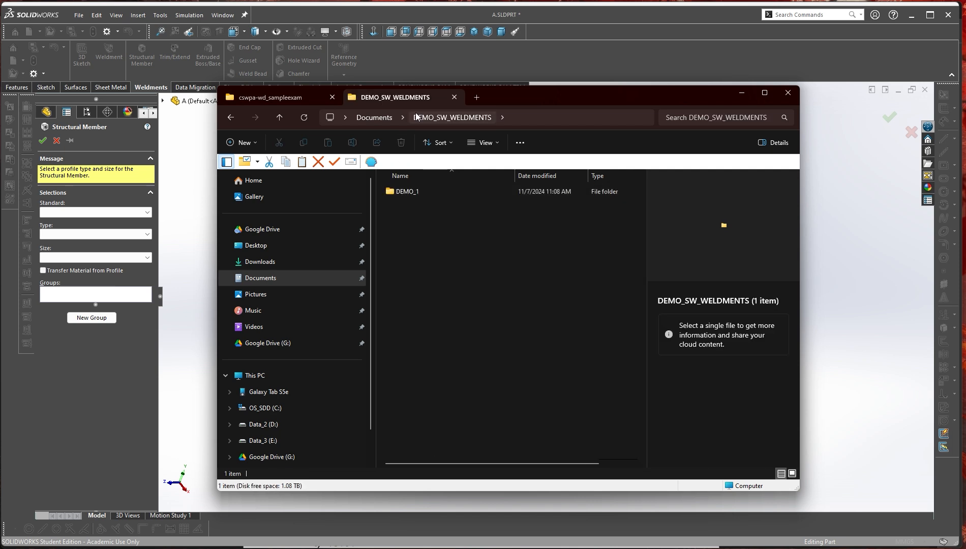
{"action": "left_click_drag", "start_coordinate": [502, 99], "coordinate": [455, 99]}
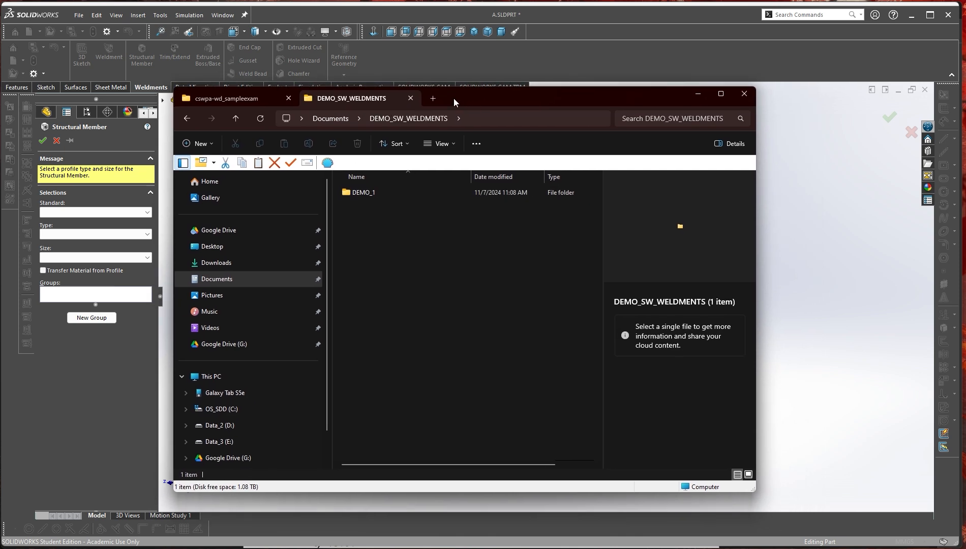
{"action": "left_click", "coordinate": [148, 213]}
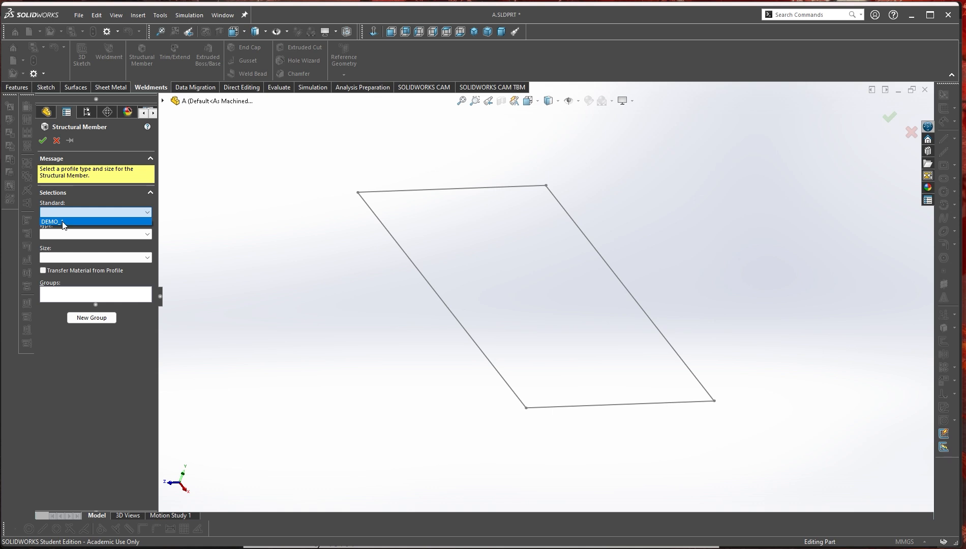
{"action": "left_click", "coordinate": [63, 222]}
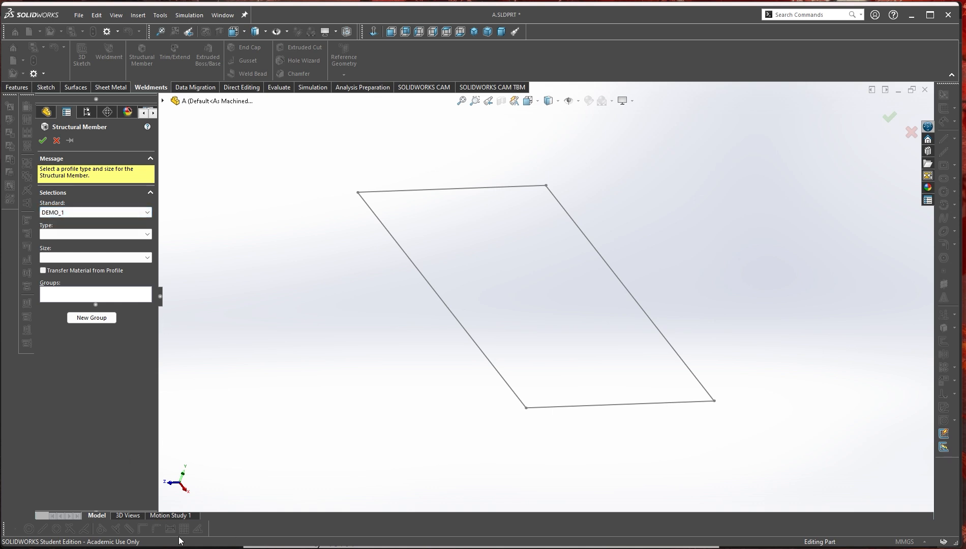
- Compare with the DEMO_1 folder in File Explorer and set the profile type to SQUARE and the size to WLDM-EX1
{"action": "key", "text": "alt+Tab"}
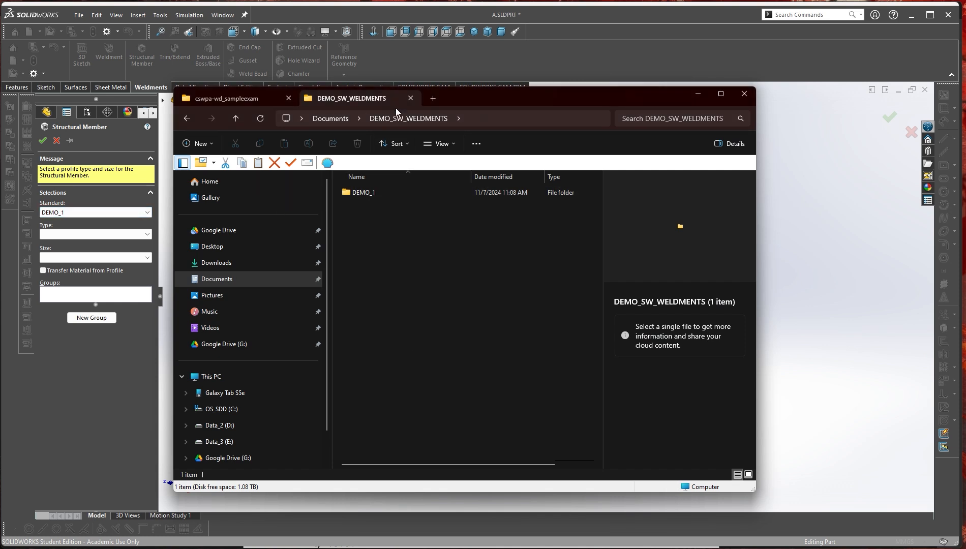
{"action": "double_click", "coordinate": [352, 192]}
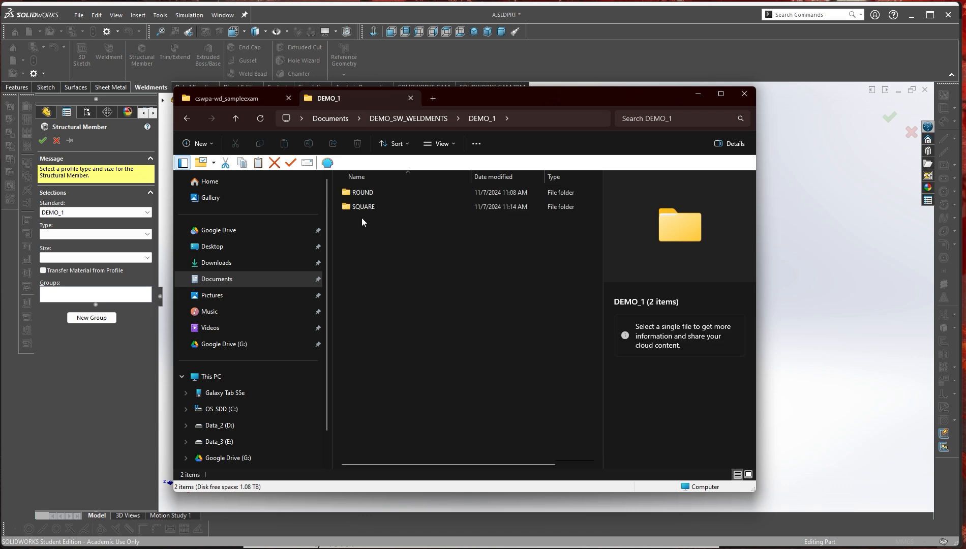
{"action": "left_click", "coordinate": [77, 234]}
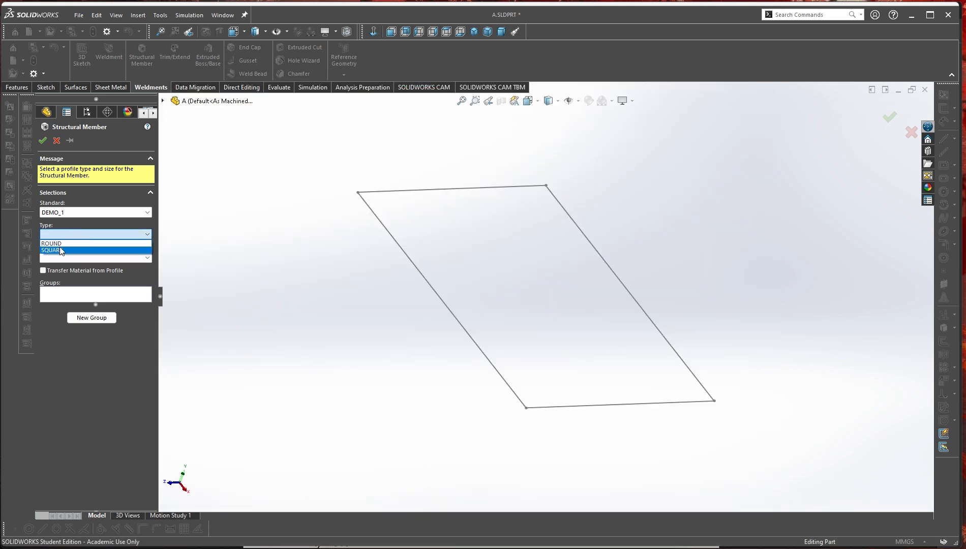
{"action": "left_click", "coordinate": [61, 250]}
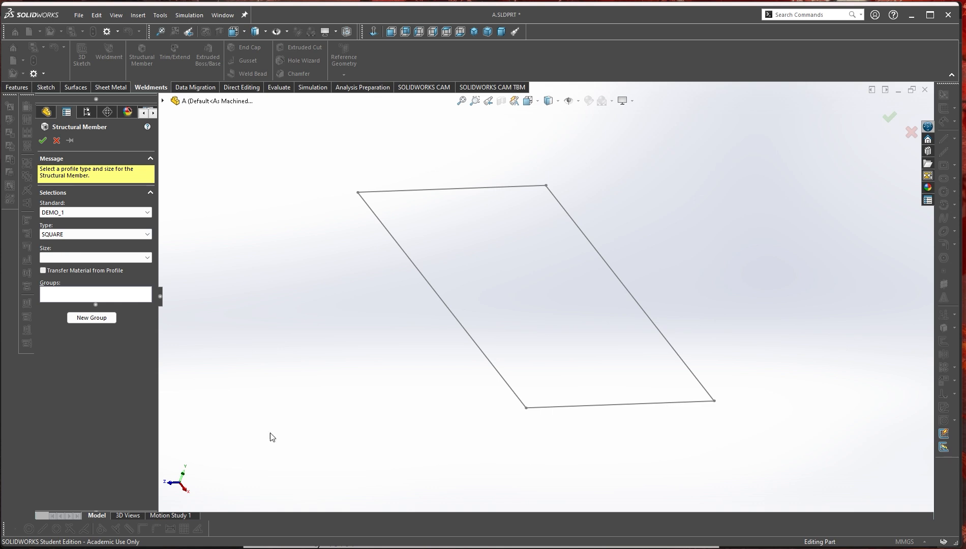
{"action": "key", "text": "alt+Tab"}
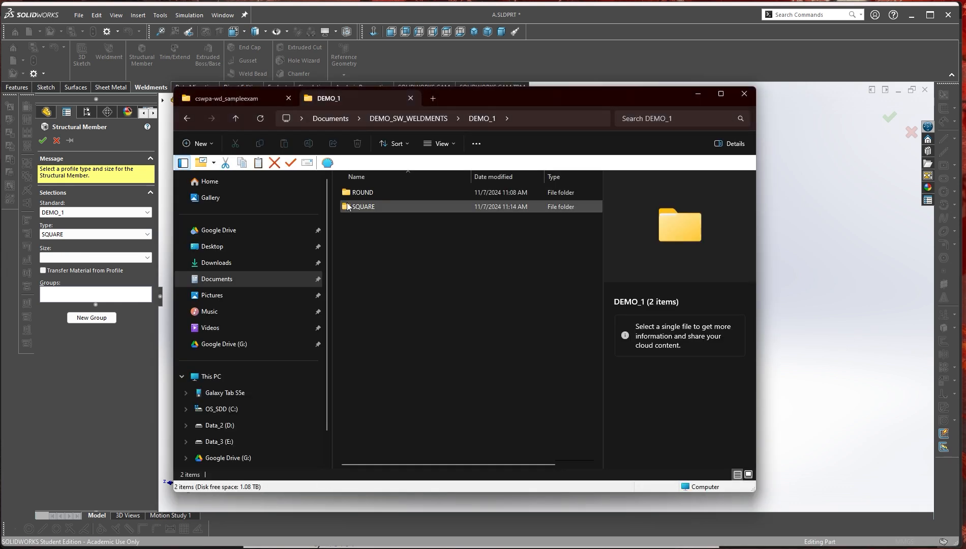
{"action": "left_click", "coordinate": [147, 257]}
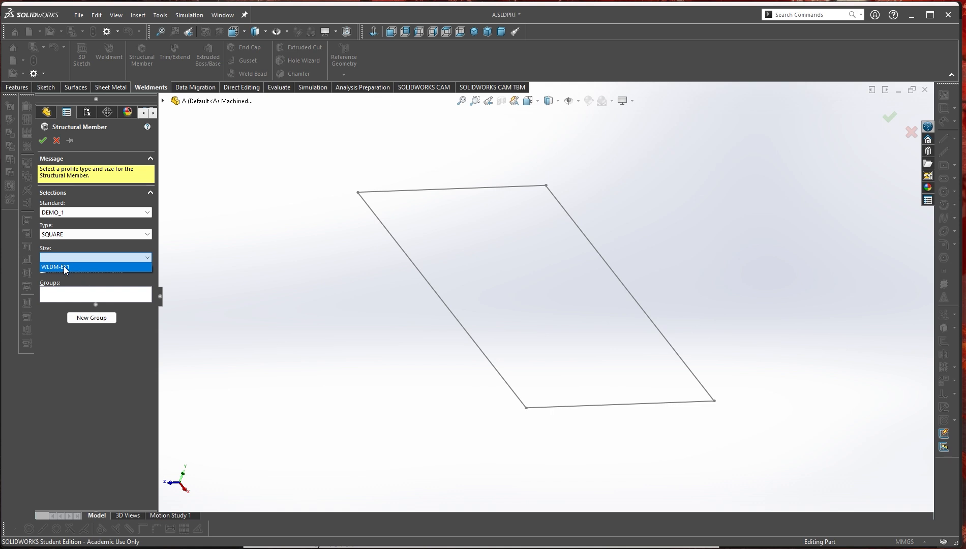
{"action": "left_click", "coordinate": [65, 267]}
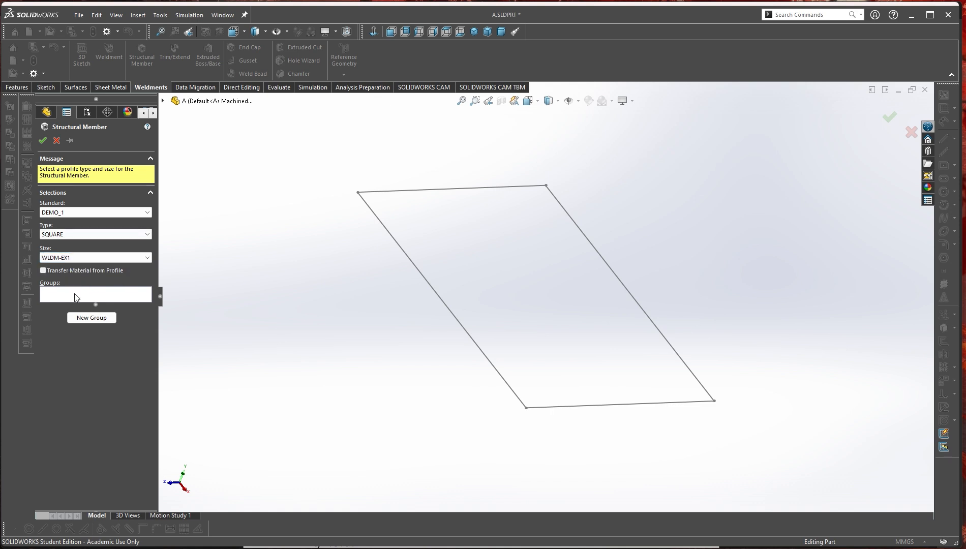
- Add all four lines of the rectangular 3D sketch to one structural member group as path segments
{"action": "left_click", "coordinate": [73, 293]}
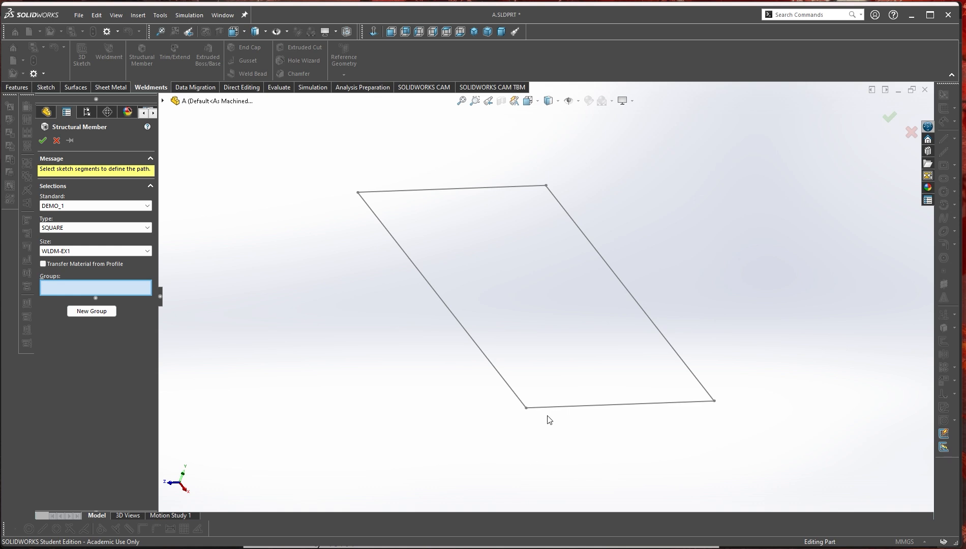
{"action": "left_click", "coordinate": [465, 329]}
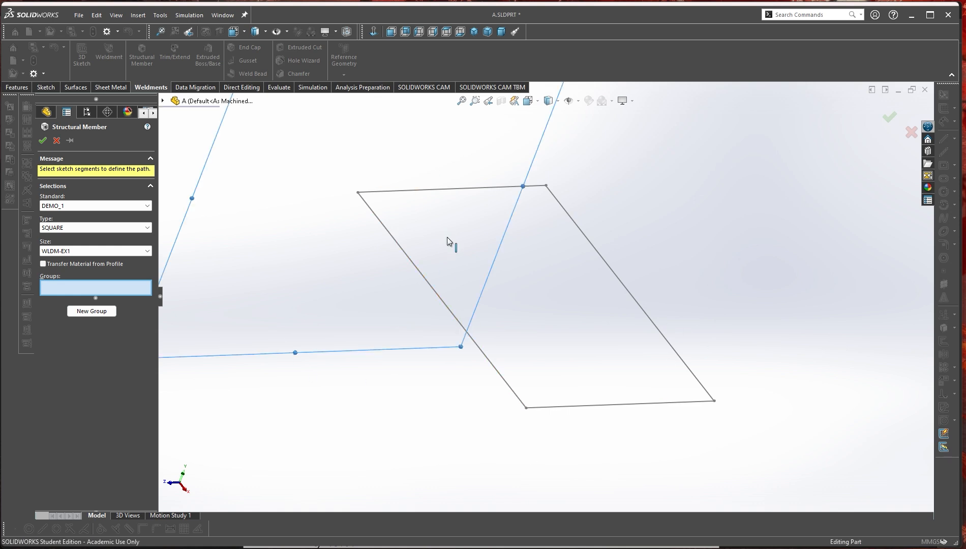
{"action": "left_click", "coordinate": [462, 188]}
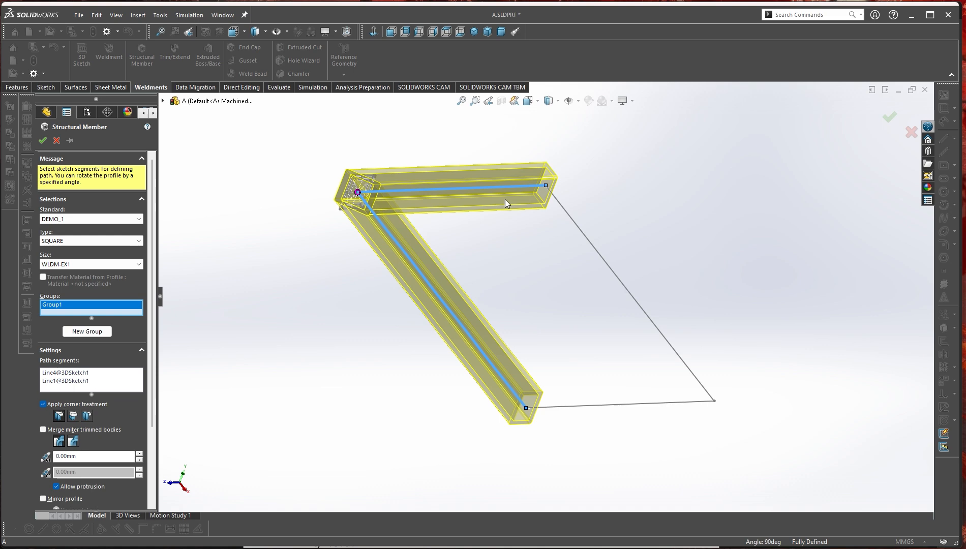
{"action": "left_click", "coordinate": [584, 237]}
{"action": "left_click", "coordinate": [559, 408]}
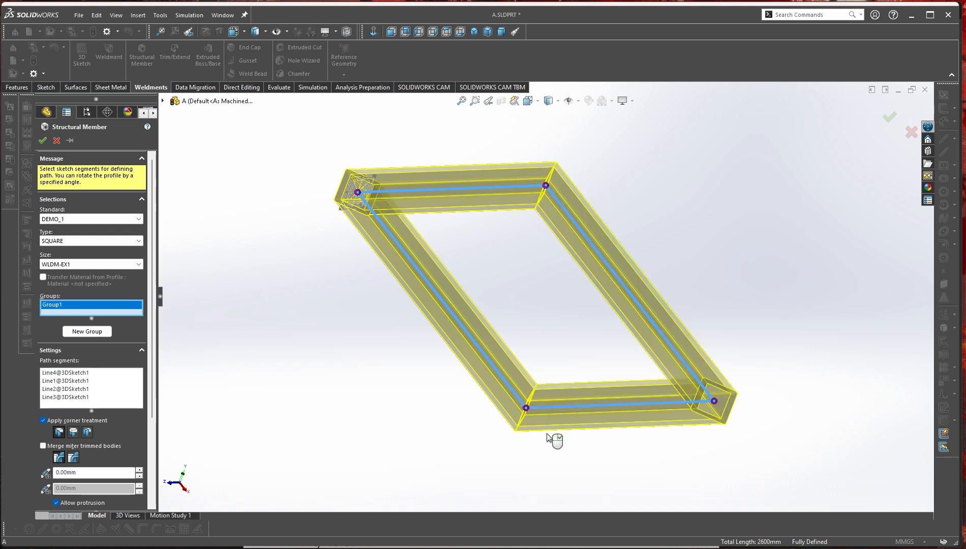
{"action": "middle_click_drag", "start_coordinate": [556, 433], "coordinate": [461, 409]}
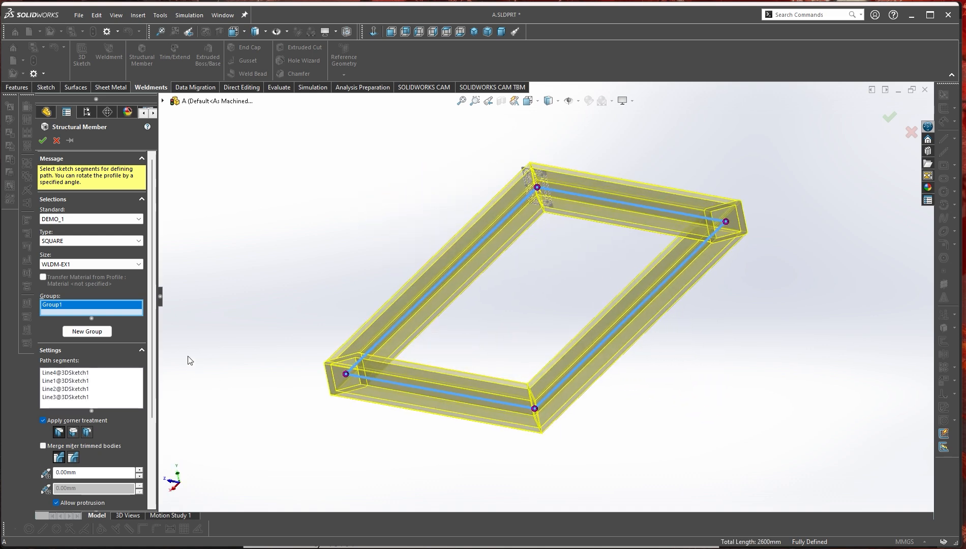
- Turn off the group's corner treatment to inspect the untrimmed corners up close, and turn it back on
{"action": "scroll", "coordinate": [144, 366], "scroll_direction": "down", "scroll_amount": 3}
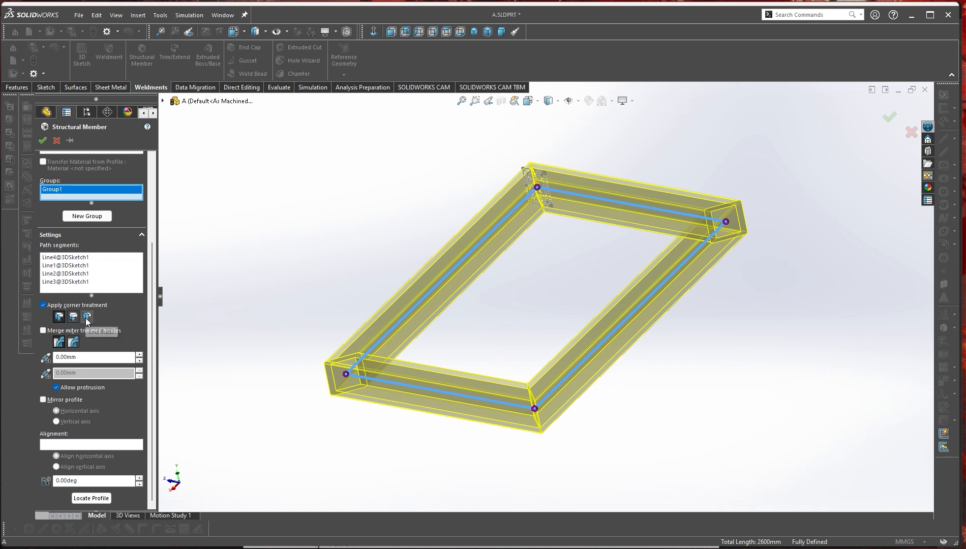
{"action": "left_click", "coordinate": [43, 305]}
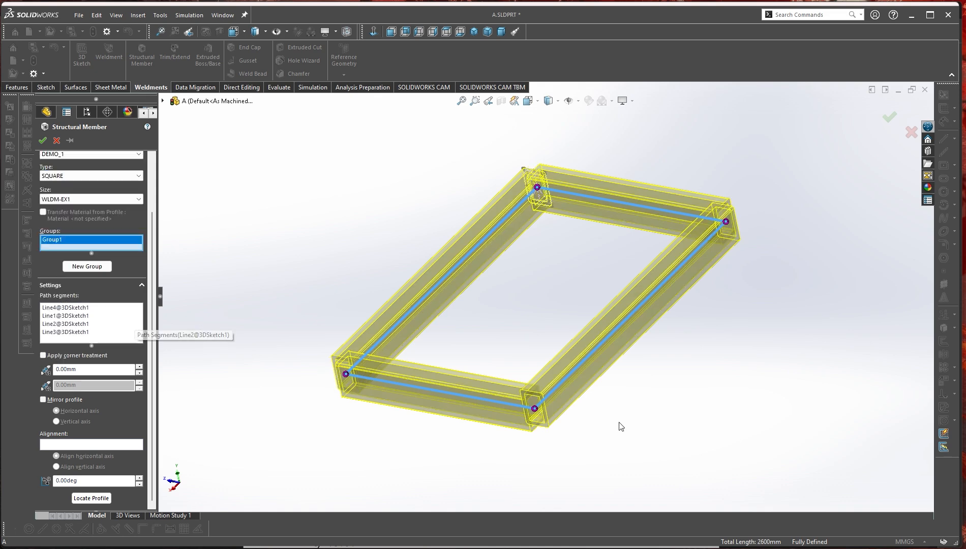
{"action": "scroll", "coordinate": [500, 411], "scroll_direction": "down", "scroll_amount": 5}
{"action": "scroll", "coordinate": [430, 409], "scroll_direction": "up", "scroll_amount": 5}
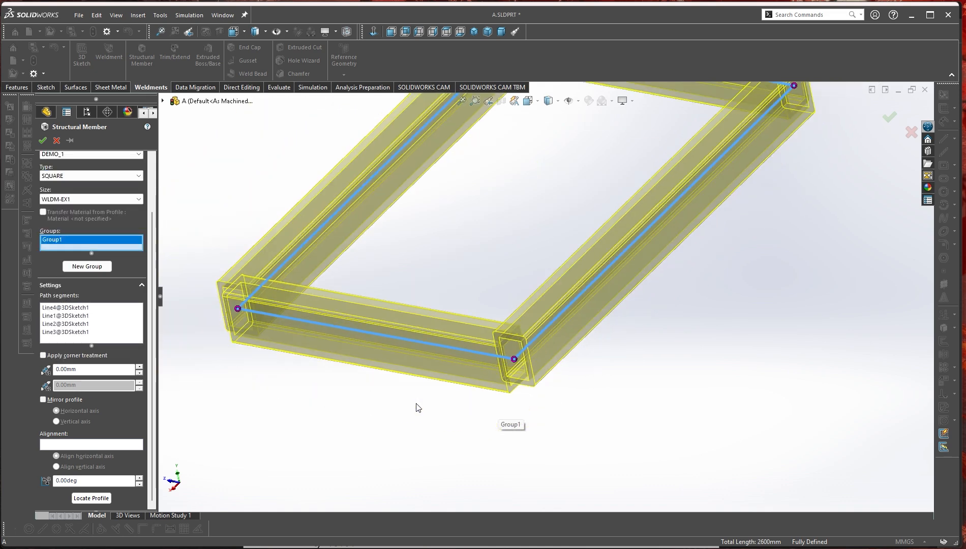
{"action": "middle_click_drag", "start_coordinate": [415, 405], "coordinate": [457, 341]}
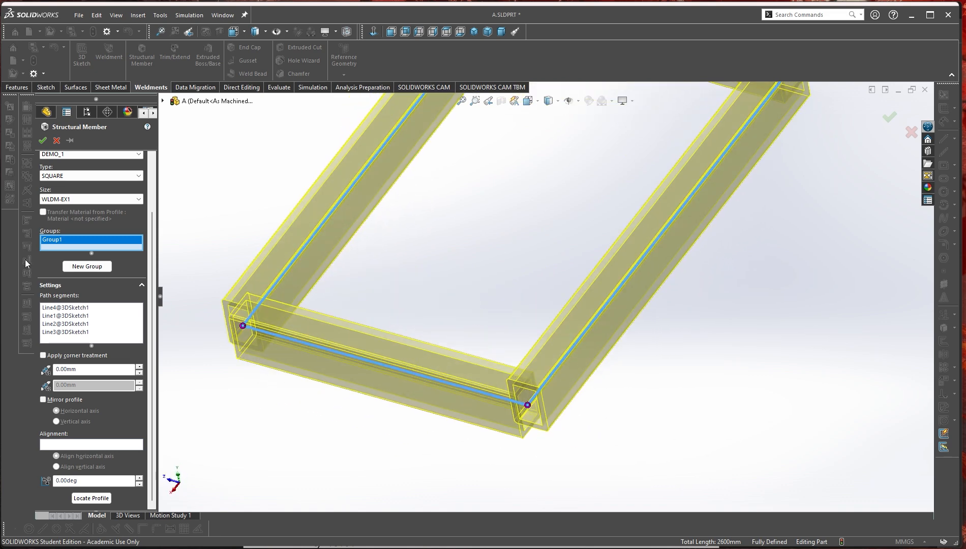
{"action": "left_click", "coordinate": [43, 355]}
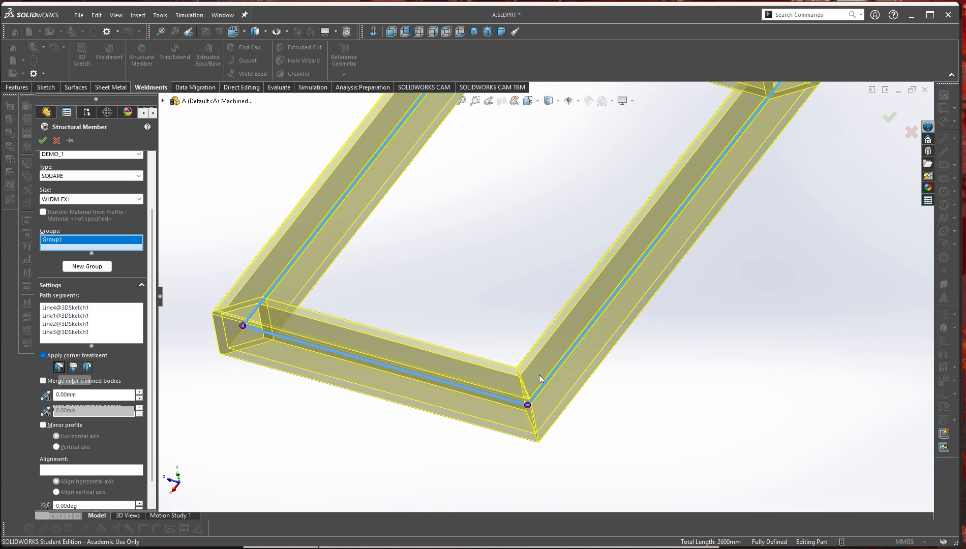
- Check the mitered corners of the whole frame preview and create the structural member
{"action": "scroll", "coordinate": [541, 293], "scroll_direction": "up", "scroll_amount": 4}
{"action": "middle_click_drag", "start_coordinate": [606, 362], "coordinate": [537, 245]}
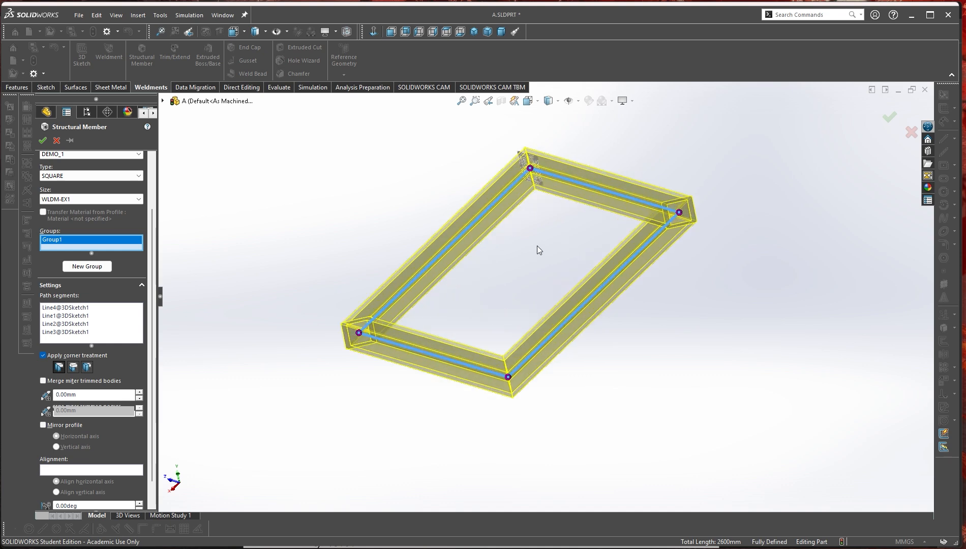
{"action": "left_click", "coordinate": [889, 118]}
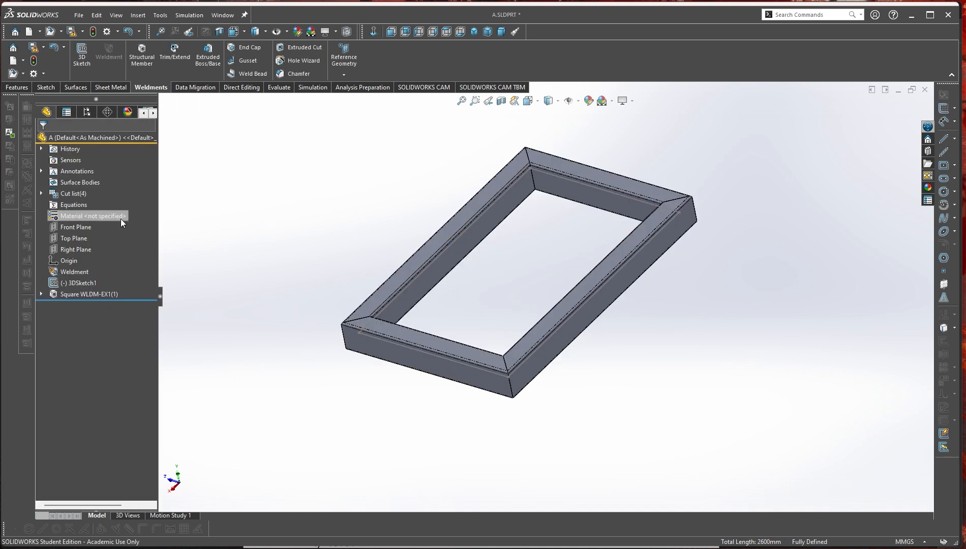
- Evaluate the mass properties of the frame and highlight its mass value
{"action": "scroll", "coordinate": [517, 267], "scroll_direction": "up", "scroll_amount": 3}
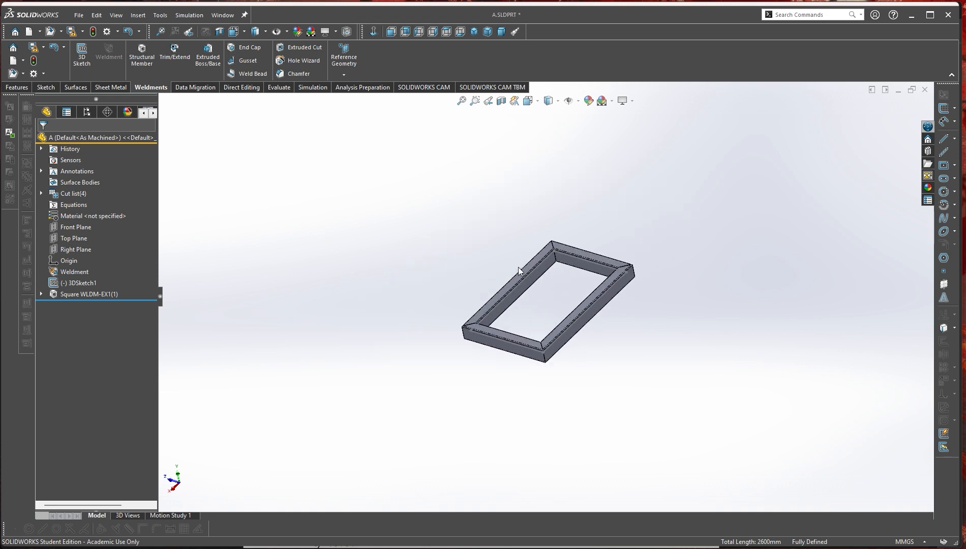
{"action": "scroll", "coordinate": [595, 304], "scroll_direction": "down", "scroll_amount": 1}
{"action": "left_click", "coordinate": [18, 87]}
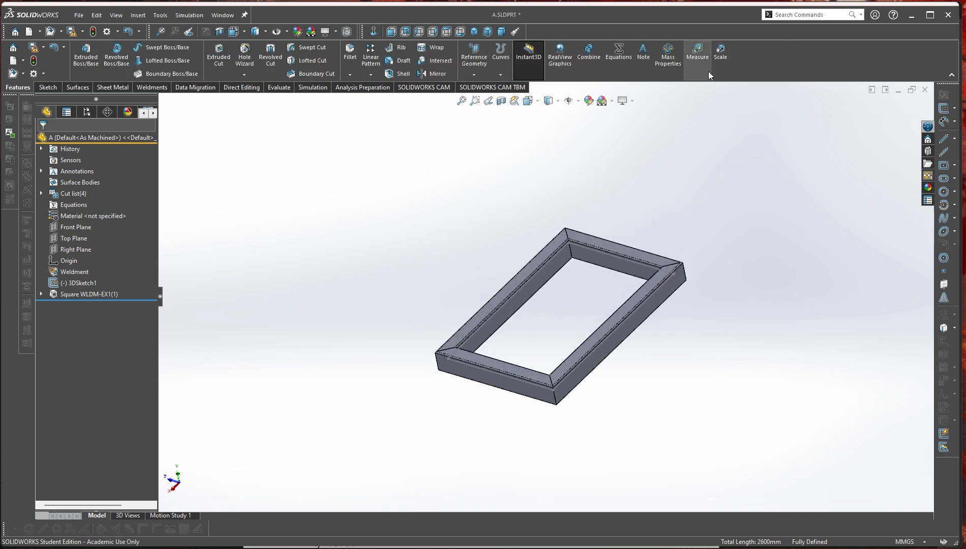
{"action": "left_click", "coordinate": [667, 56]}
{"action": "left_click_drag", "start_coordinate": [0, 73], "coordinate": [176, 69]}
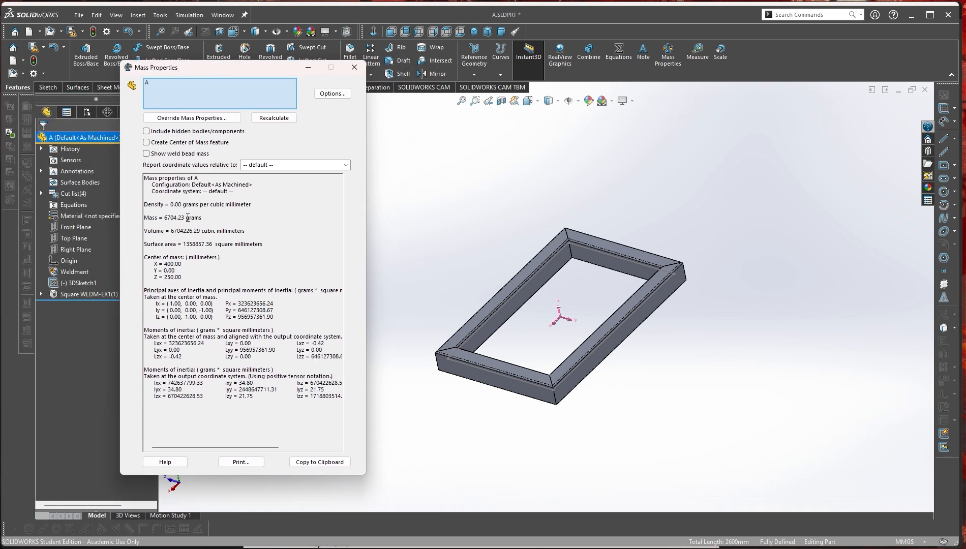
{"action": "left_click_drag", "start_coordinate": [186, 217], "coordinate": [164, 220]}
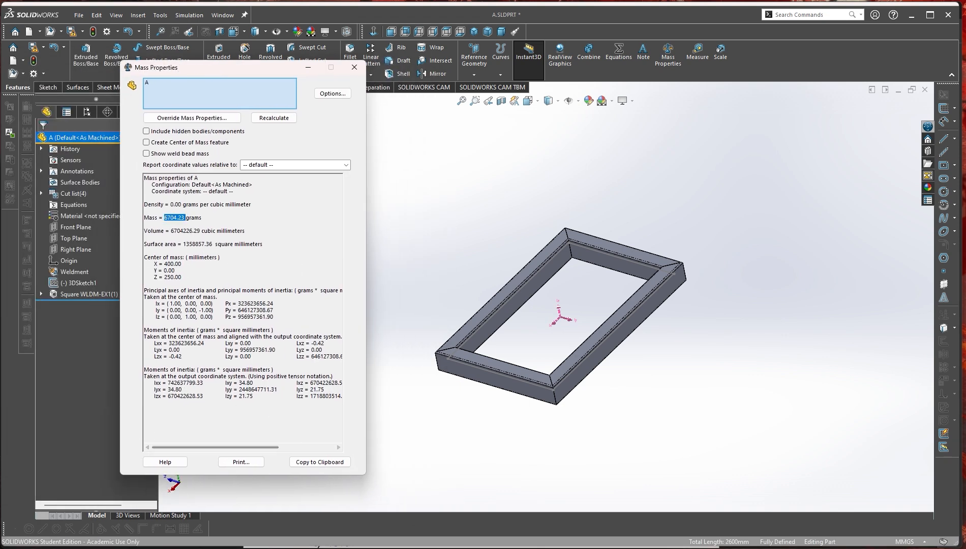
- Switch to the exam PDF, compare the mass with the answer choices, and return to SOLIDWORKS
{"action": "key", "text": "alt+Tab"}
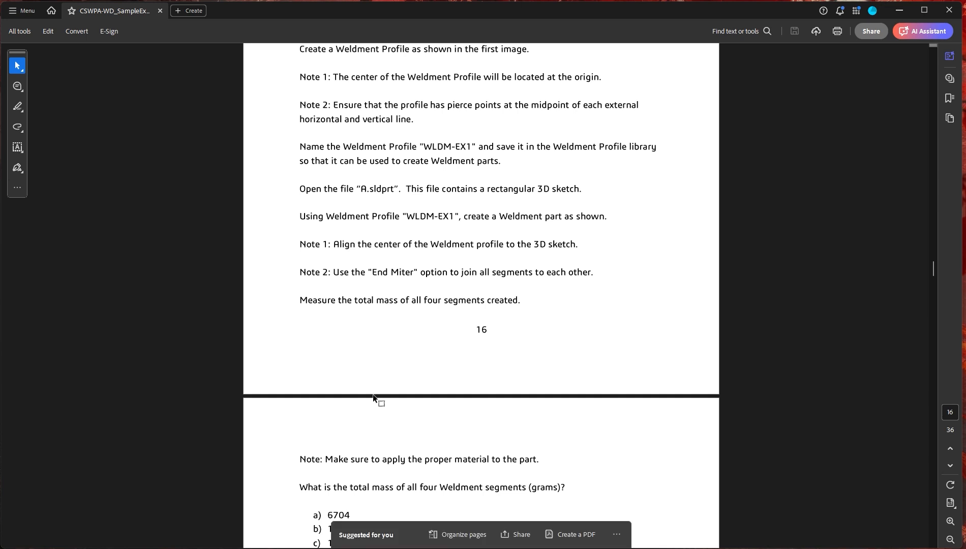
{"action": "scroll", "coordinate": [373, 394], "scroll_direction": "down", "scroll_amount": 1}
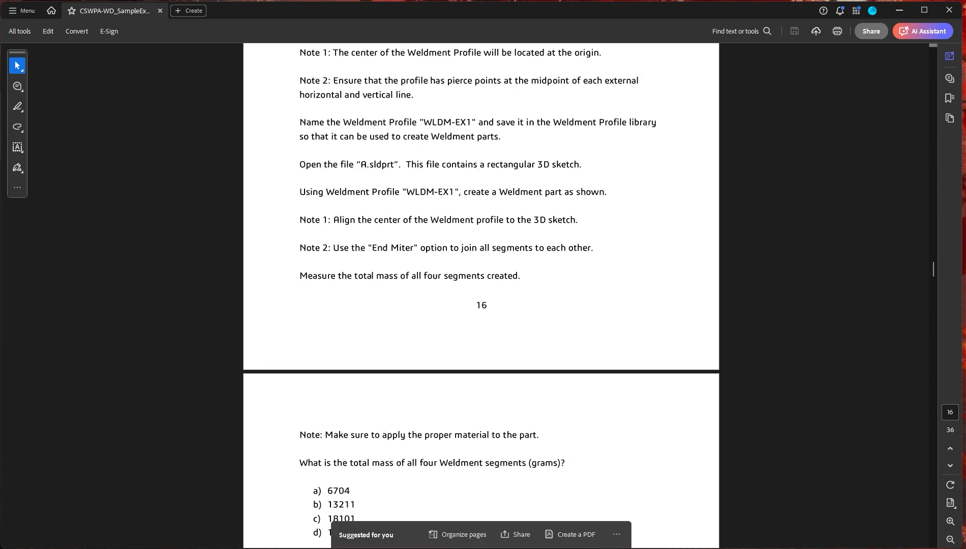
{"action": "key", "text": "alt+Tab"}
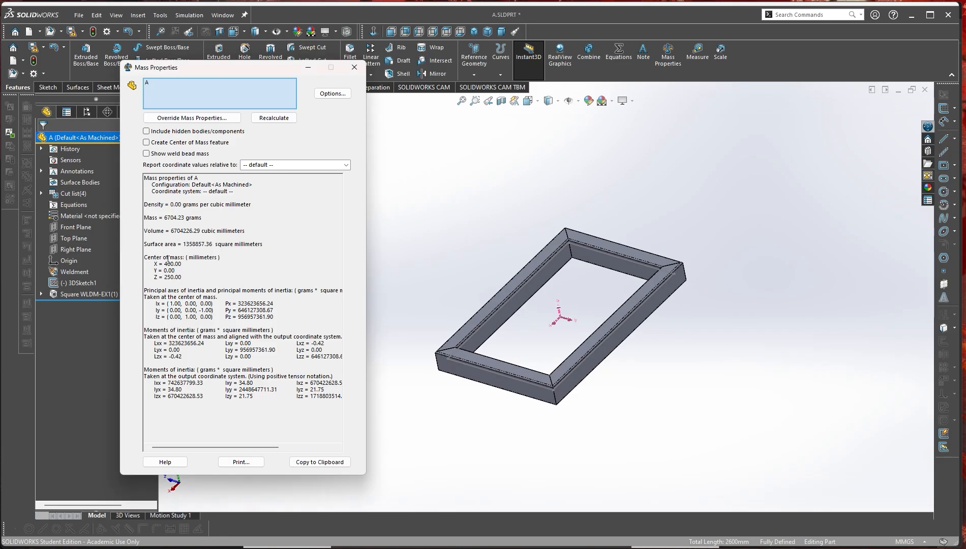
- Apply the 1060 Alloy material to the frame part and rebuild the model
{"action": "left_click", "coordinate": [305, 70]}
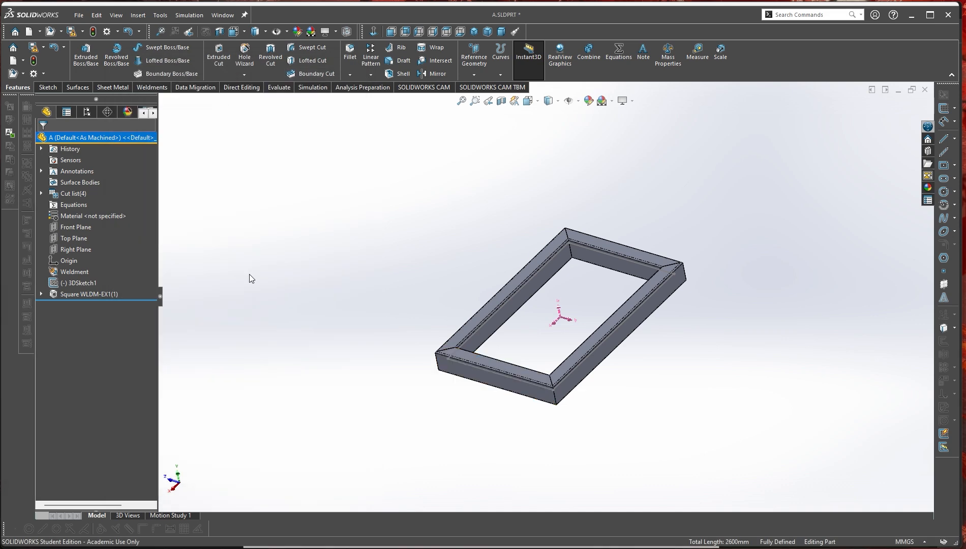
{"action": "right_click", "coordinate": [76, 215]}
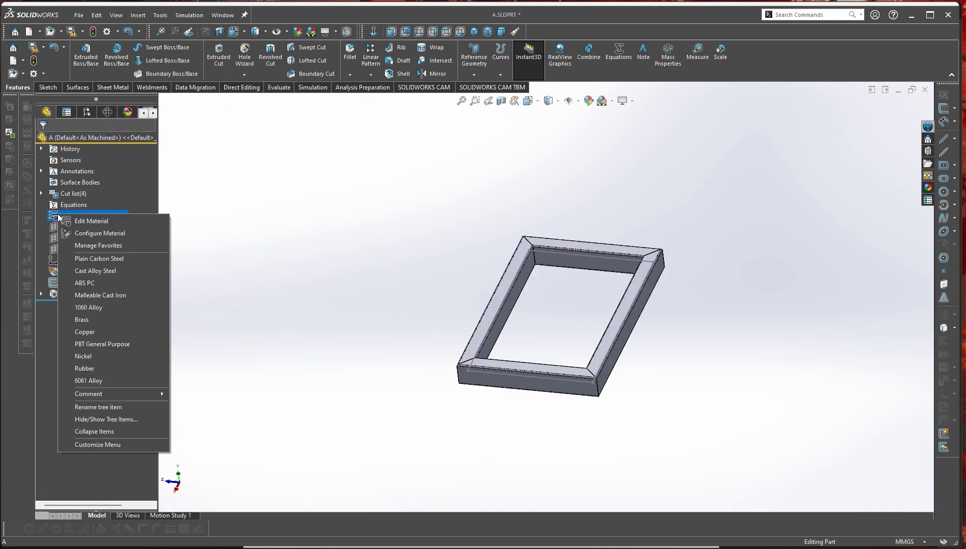
{"action": "left_click", "coordinate": [85, 308]}
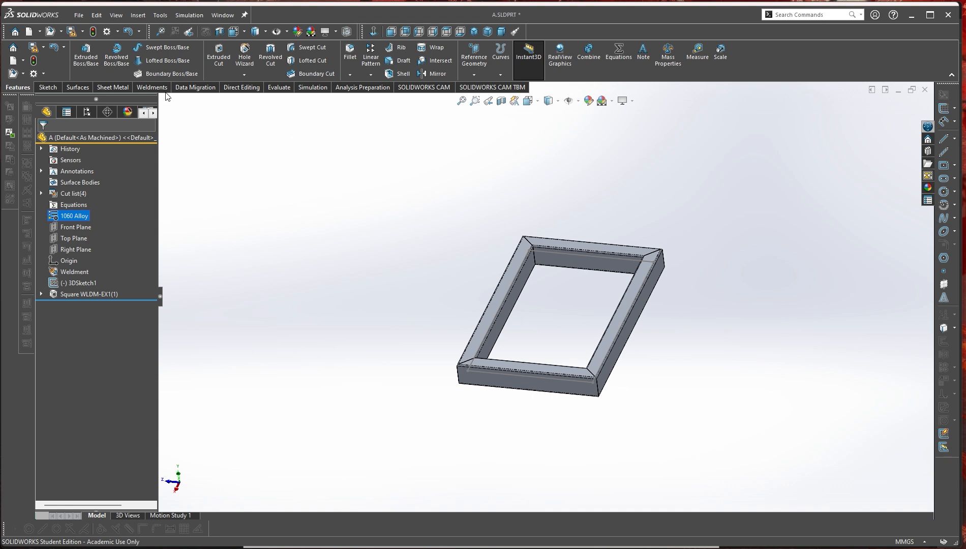
{"action": "left_click", "coordinate": [33, 61]}
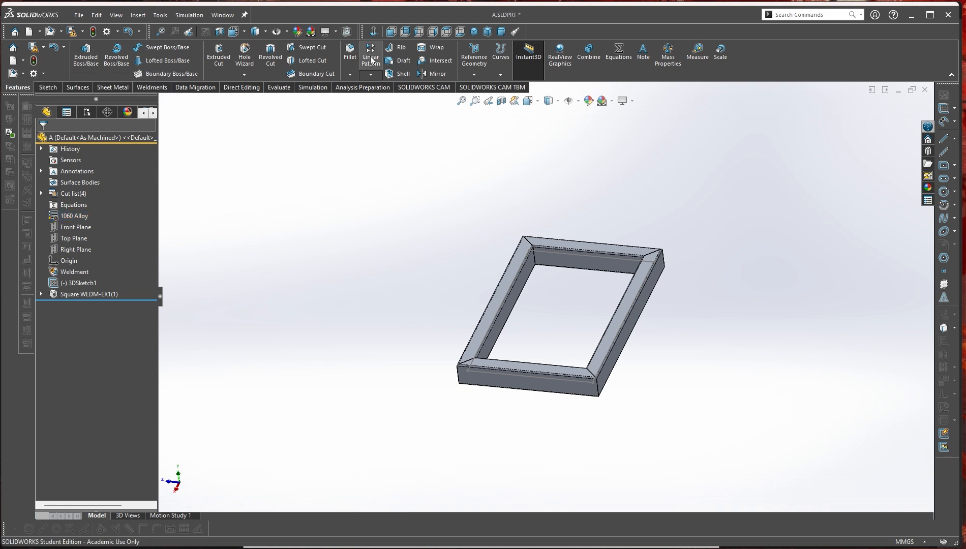
- Evaluate the mass properties of the 1060 Alloy frame and highlight its mass value
{"action": "left_click", "coordinate": [668, 56]}
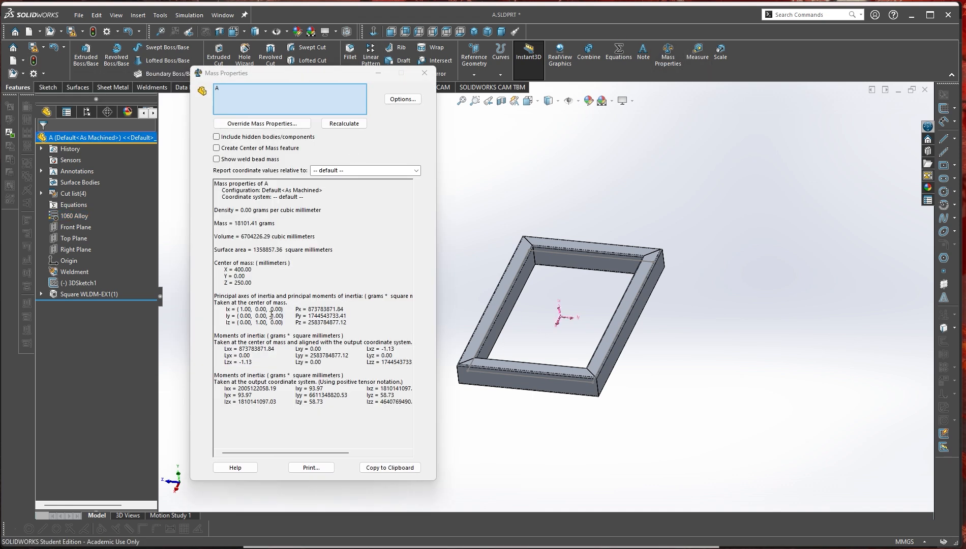
{"action": "left_click", "coordinate": [273, 224]}
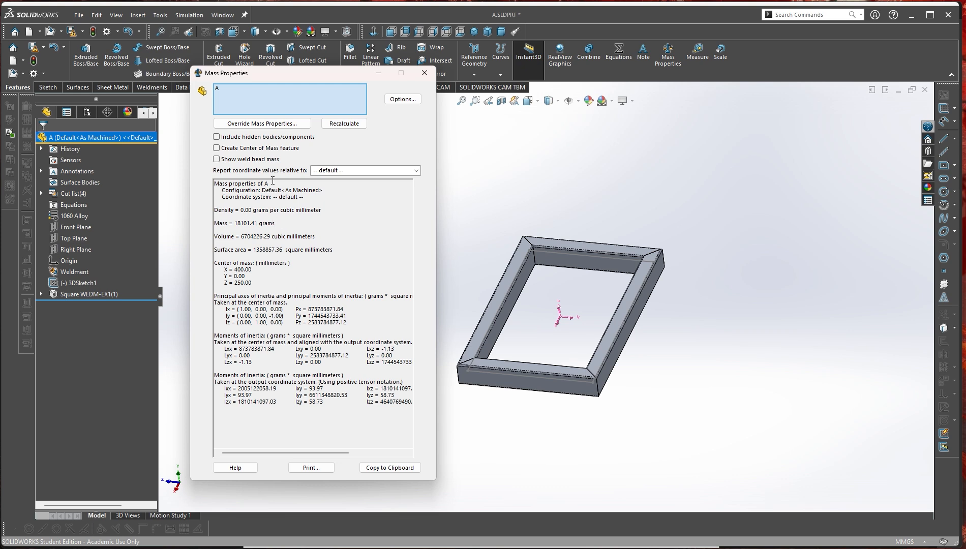
{"action": "left_click_drag", "start_coordinate": [263, 72], "coordinate": [251, 97]}
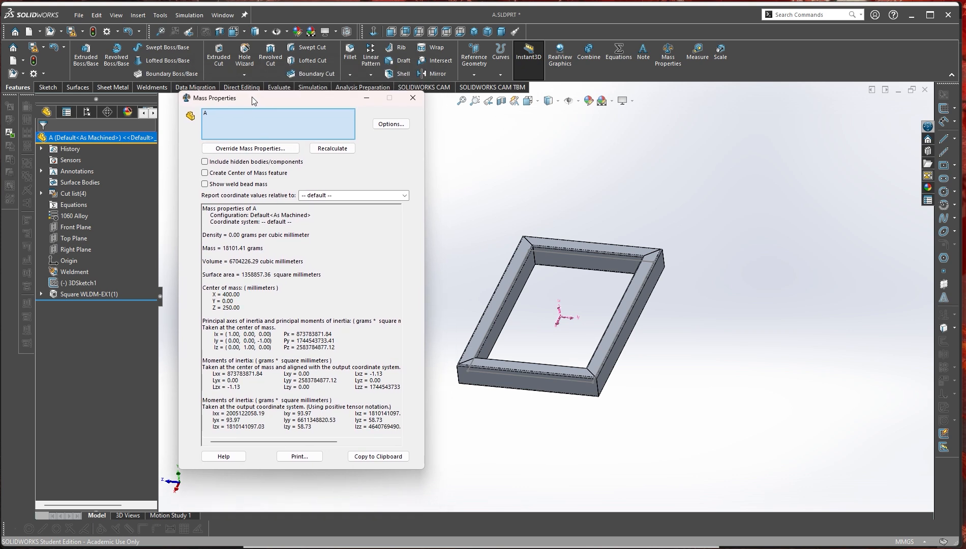
{"action": "double_click", "coordinate": [232, 248]}
{"action": "left_click", "coordinate": [247, 254]}
{"action": "double_click", "coordinate": [231, 249]}
- Compare the frame's mass with the exam PDF's answer choices and the answer key image, and close the mass properties
{"action": "key", "text": "alt+Tab"}
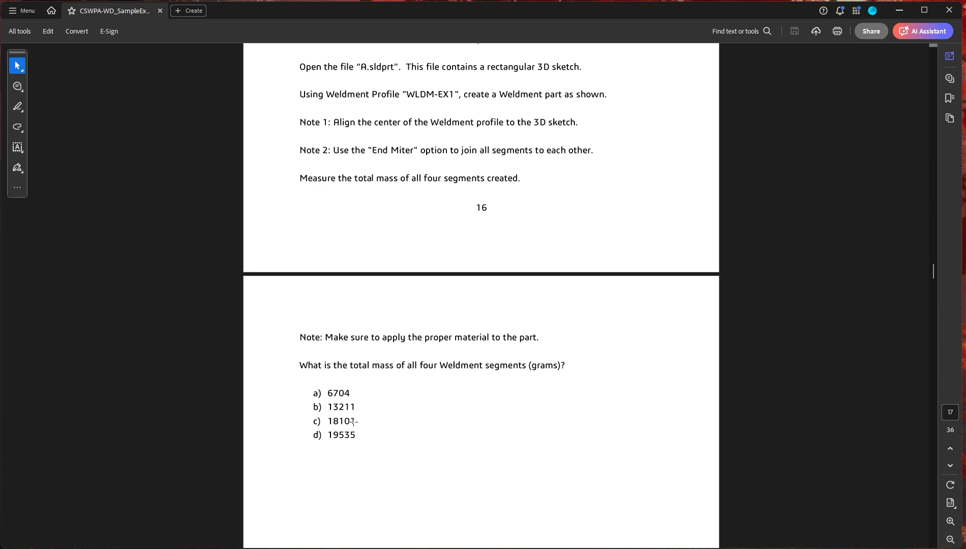
{"action": "key", "text": "alt+Tab"}
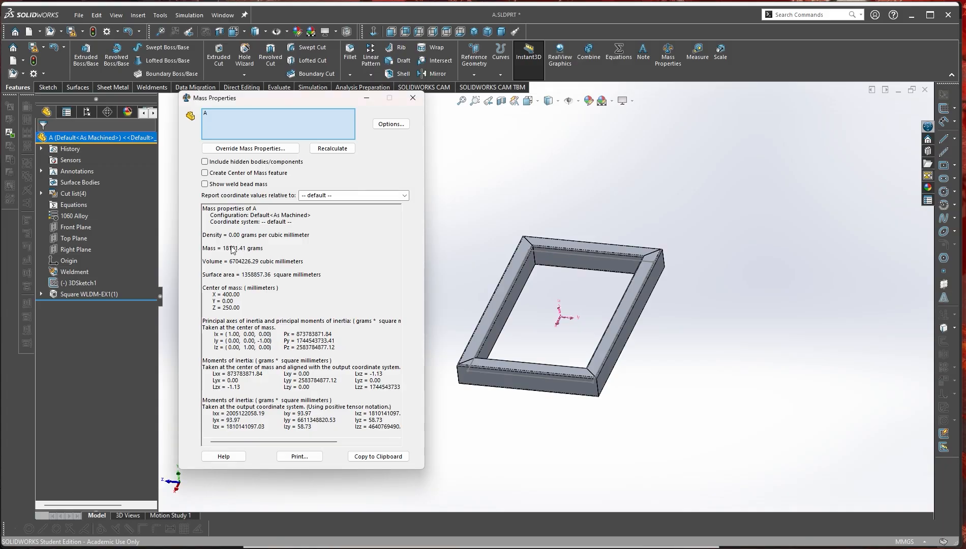
{"action": "left_click_drag", "start_coordinate": [297, 99], "coordinate": [315, 114]}
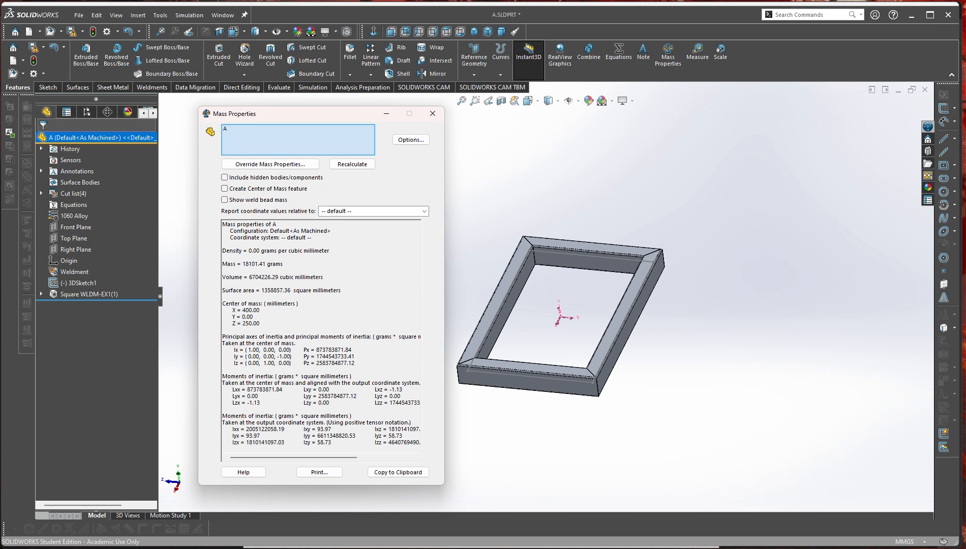
{"action": "key", "text": "alt+Tab"}
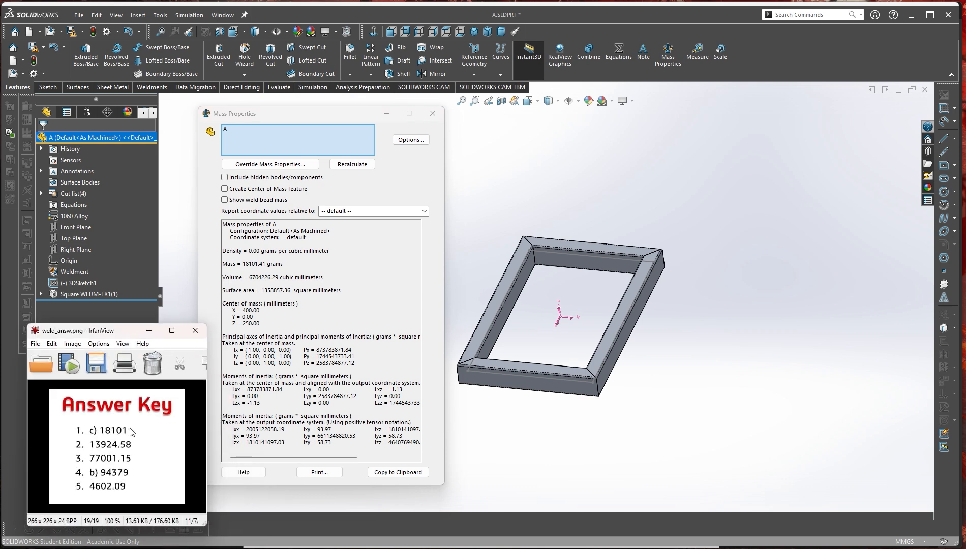
{"action": "key", "text": "alt+Tab"}
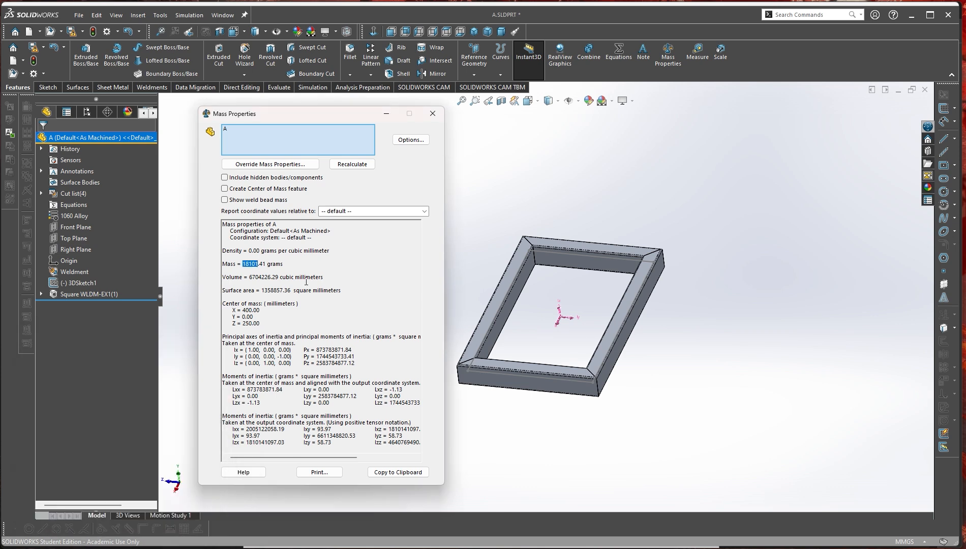
{"action": "left_click", "coordinate": [432, 113]}
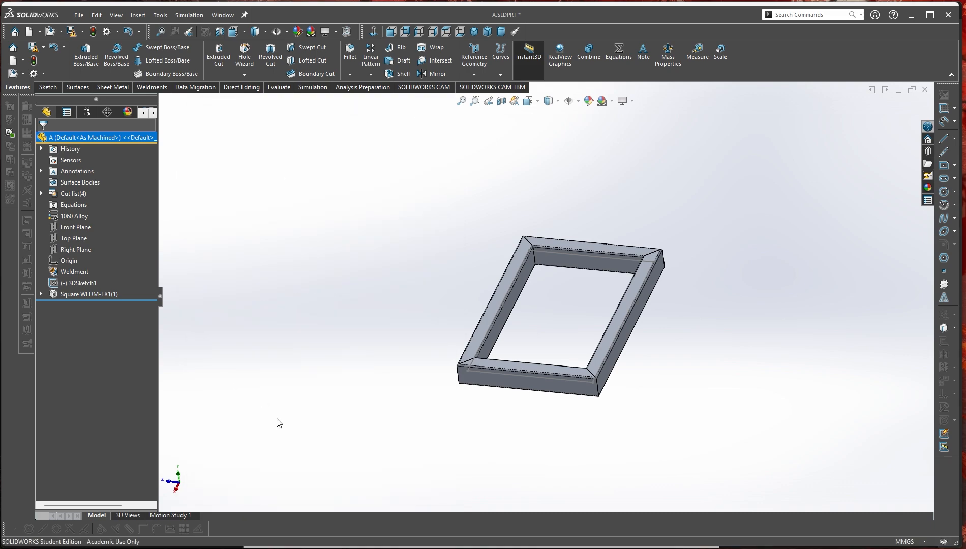
- Switch to the exam PDF and study the dimensioned isometric, top, front and side views of the Question 2 sketch
{"action": "key", "text": "alt+Tab"}
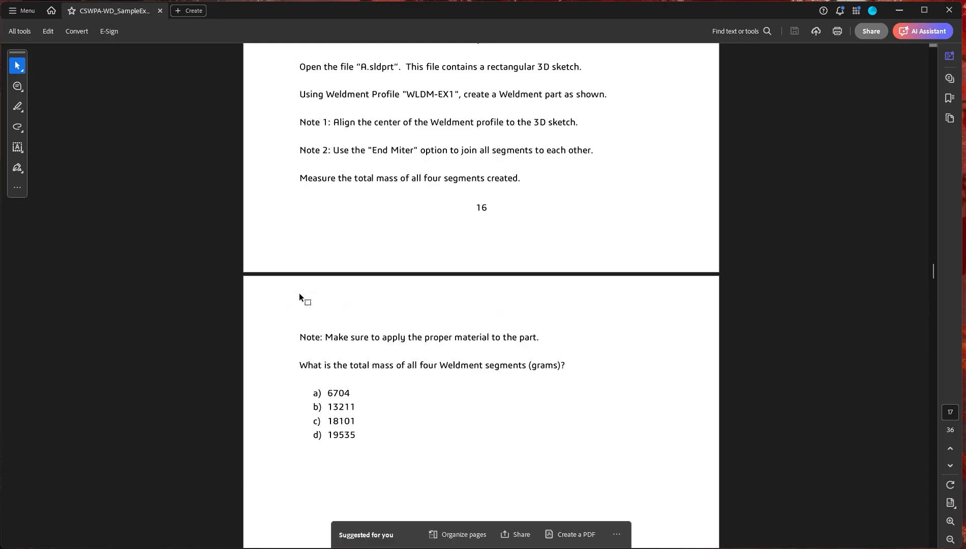
{"action": "scroll", "coordinate": [530, 262], "scroll_direction": "down", "scroll_amount": 10}
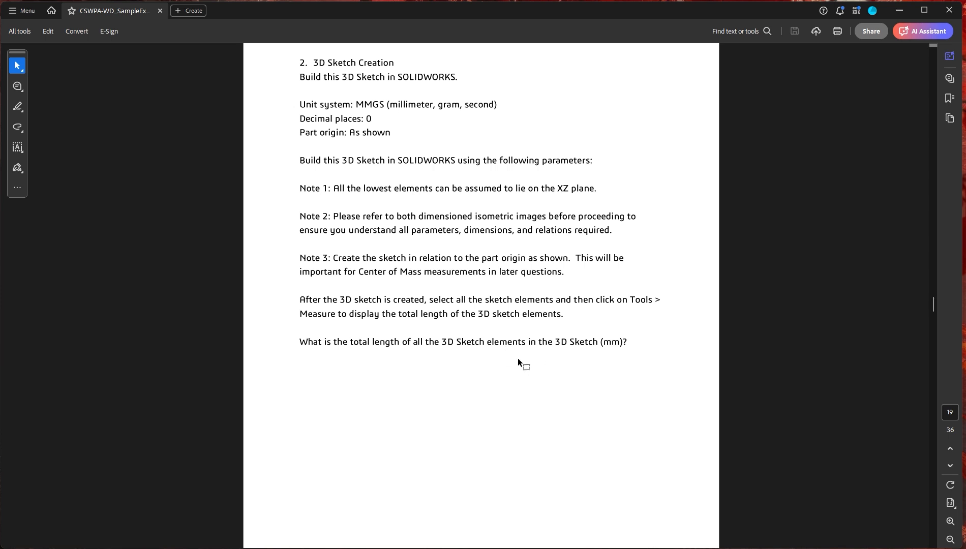
{"action": "scroll", "coordinate": [529, 376], "scroll_direction": "up", "scroll_amount": 4}
{"action": "scroll", "coordinate": [548, 338], "scroll_direction": "up", "scroll_amount": 8}
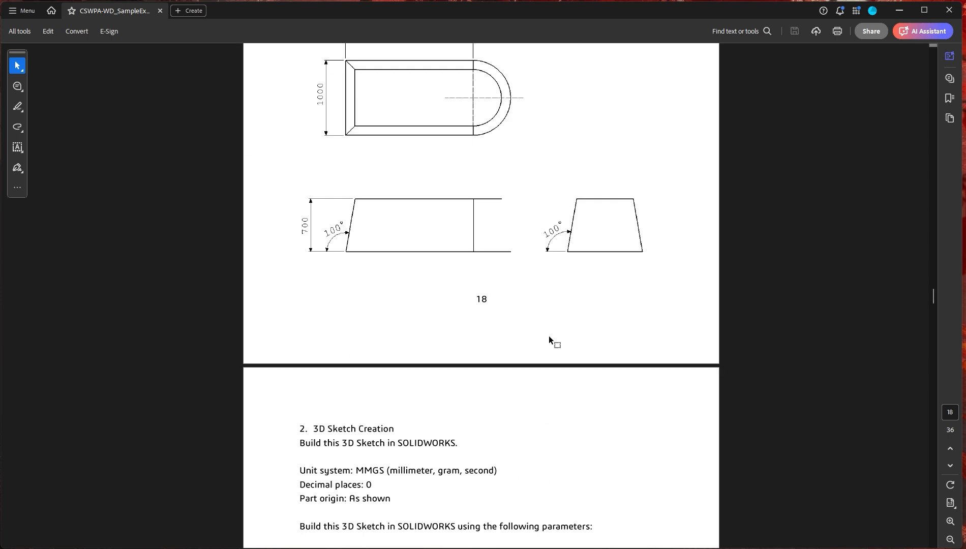
{"action": "scroll", "coordinate": [572, 321], "scroll_direction": "up", "scroll_amount": 3}
{"action": "scroll", "coordinate": [574, 325], "scroll_direction": "down", "scroll_amount": 3}
{"action": "scroll", "coordinate": [575, 326], "scroll_direction": "up", "scroll_amount": 2}
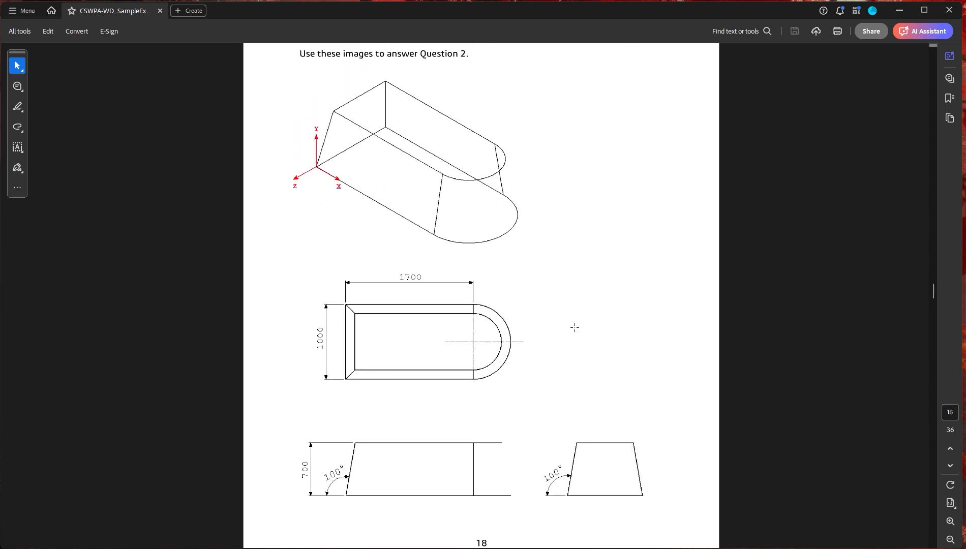
{"action": "scroll", "coordinate": [542, 333], "scroll_direction": "down", "scroll_amount": 5}
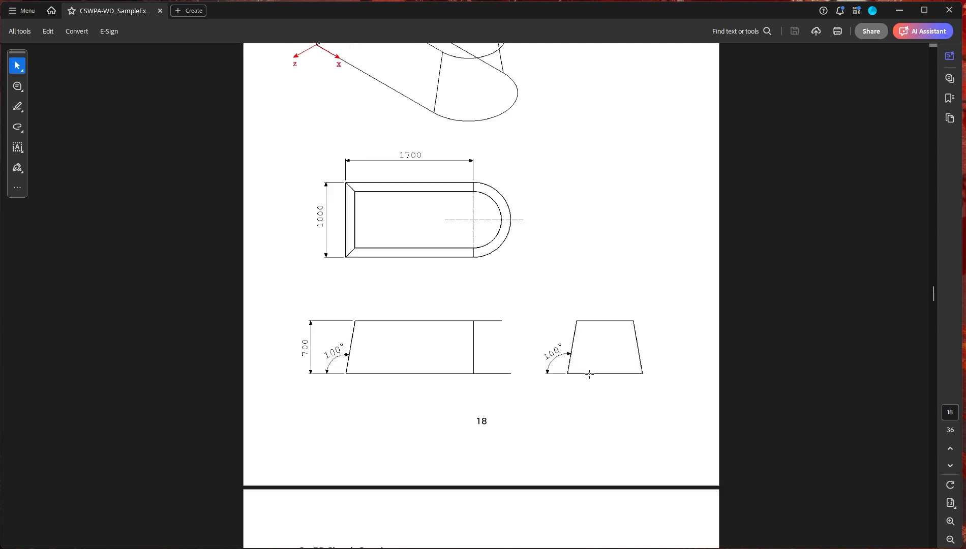
{"action": "scroll", "coordinate": [578, 368], "scroll_direction": "up", "scroll_amount": 6}
{"action": "scroll", "coordinate": [579, 369], "scroll_direction": "down", "scroll_amount": 1}
{"action": "scroll", "coordinate": [574, 321], "scroll_direction": "down", "scroll_amount": 2}
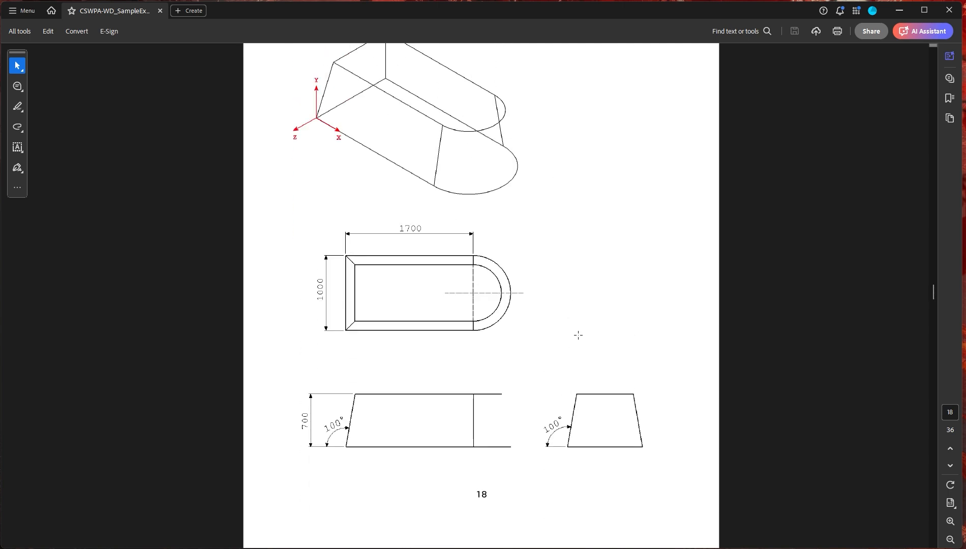
{"action": "scroll", "coordinate": [571, 337], "scroll_direction": "up", "scroll_amount": 1}
{"action": "scroll", "coordinate": [610, 371], "scroll_direction": "up", "scroll_amount": 2}
{"action": "scroll", "coordinate": [609, 372], "scroll_direction": "down", "scroll_amount": 2}
{"action": "scroll", "coordinate": [608, 371], "scroll_direction": "up", "scroll_amount": 1}
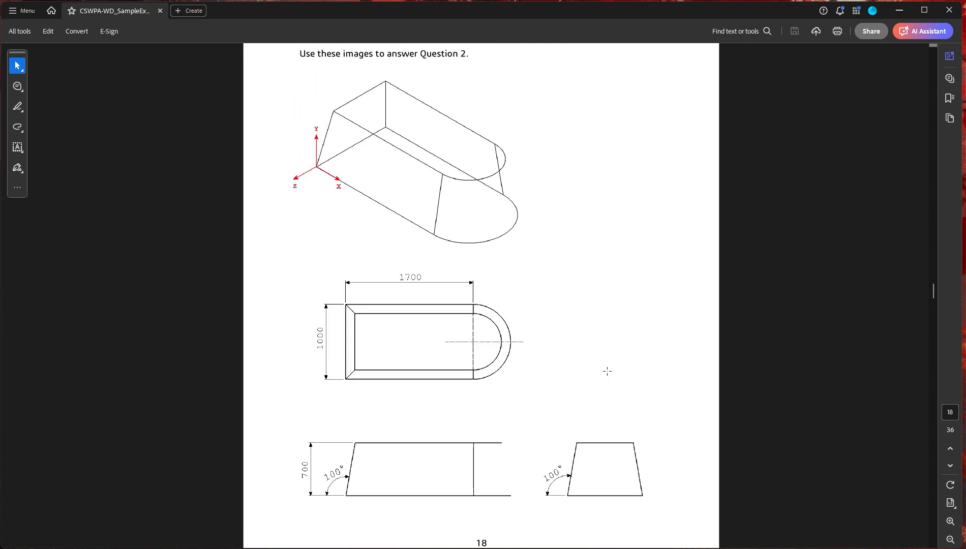
{"action": "scroll", "coordinate": [607, 371], "scroll_direction": "down", "scroll_amount": 2}
{"action": "scroll", "coordinate": [567, 347], "scroll_direction": "up", "scroll_amount": 2}
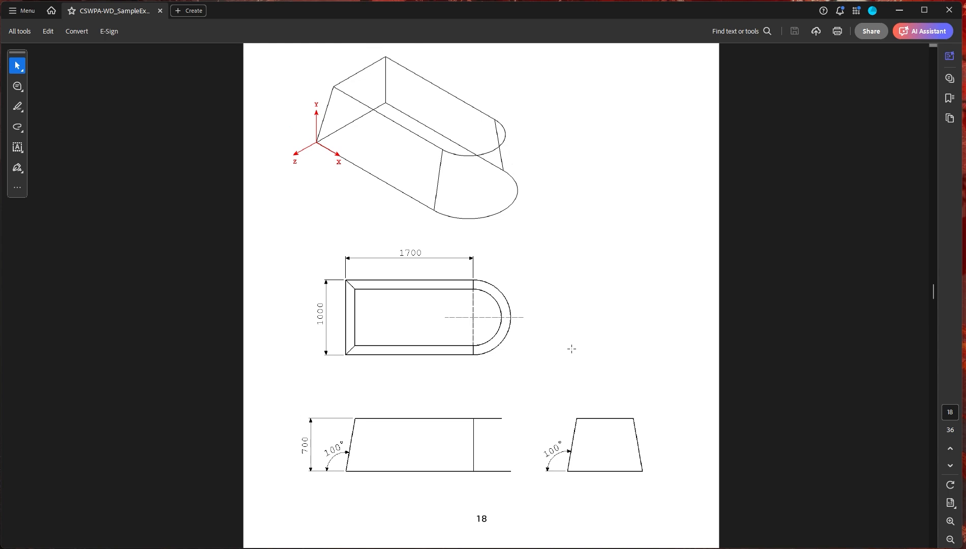
{"action": "scroll", "coordinate": [490, 342], "scroll_direction": "down", "scroll_amount": 1}
{"action": "scroll", "coordinate": [559, 332], "scroll_direction": "up", "scroll_amount": 1}
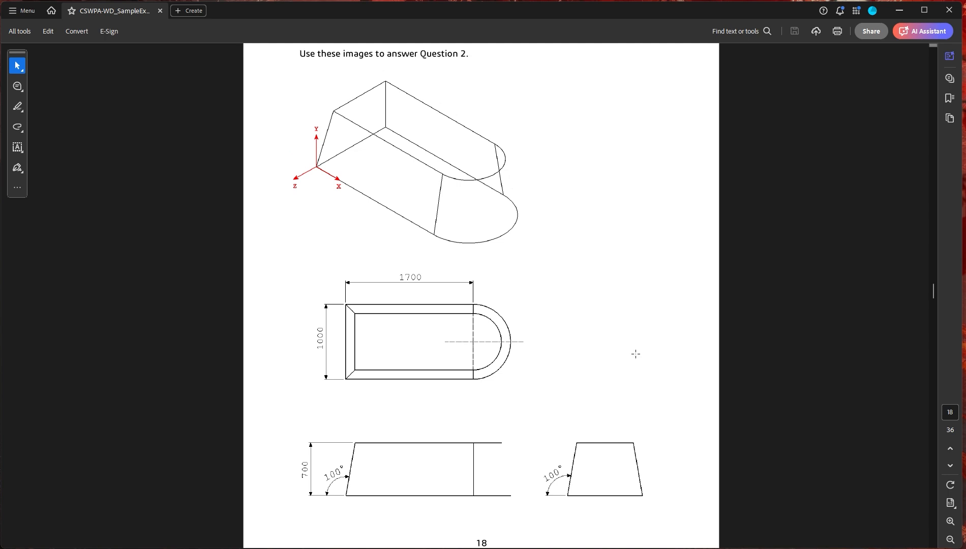
{"action": "scroll", "coordinate": [625, 349], "scroll_direction": "down", "scroll_amount": 1}
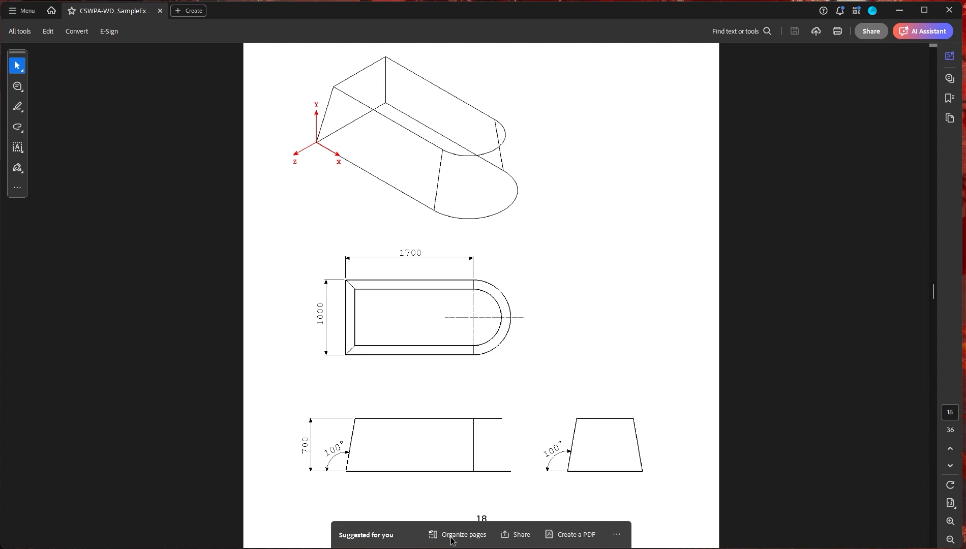
{"action": "scroll", "coordinate": [488, 149], "scroll_direction": "up", "scroll_amount": 1}
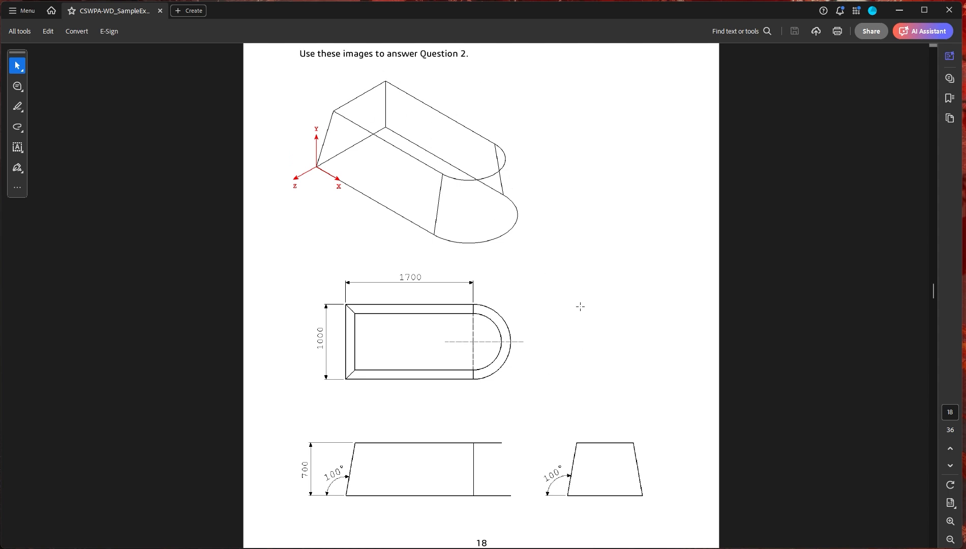
- Read the Question 2 notes on units, origin and sketch requirements, and go back to its drawings
{"action": "scroll", "coordinate": [522, 320], "scroll_direction": "down", "scroll_amount": 1}
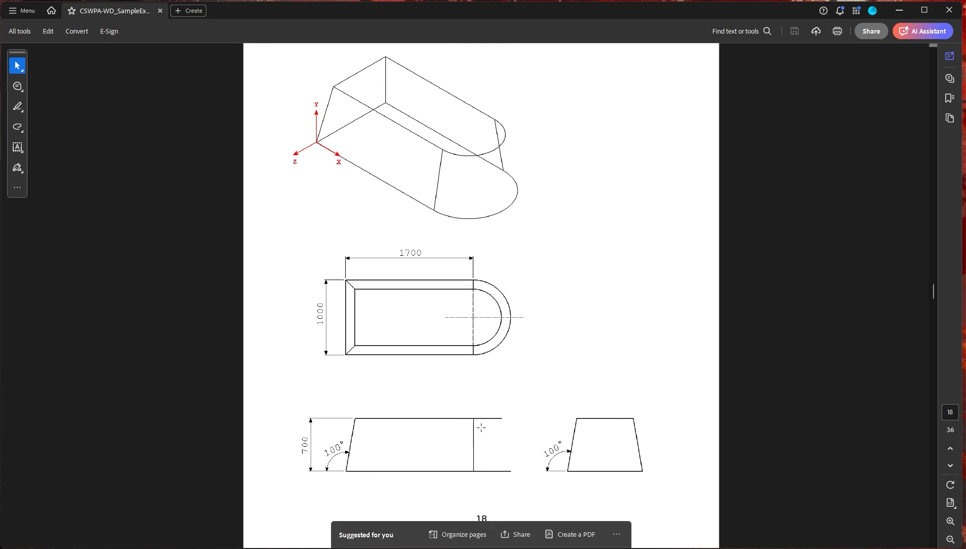
{"action": "scroll", "coordinate": [580, 310], "scroll_direction": "down", "scroll_amount": 10}
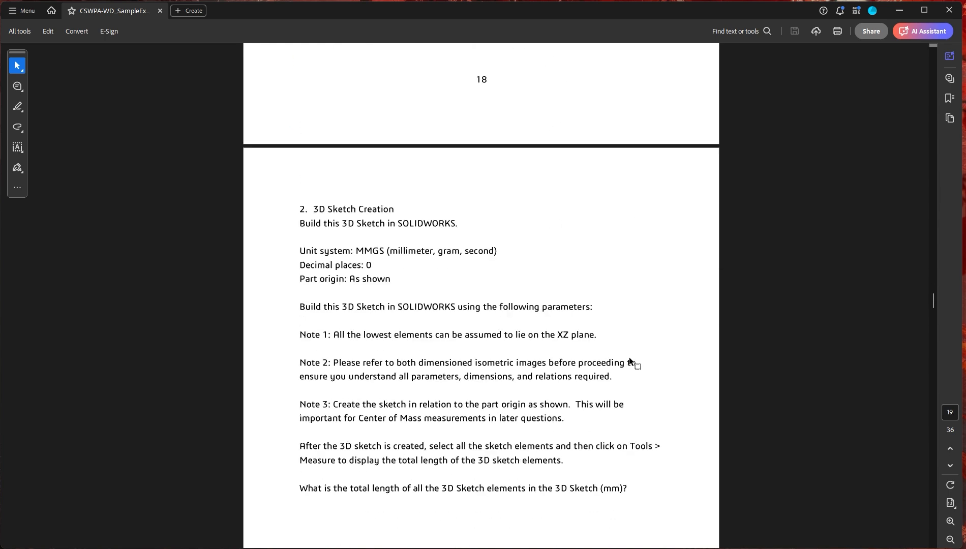
{"action": "scroll", "coordinate": [625, 345], "scroll_direction": "up", "scroll_amount": 10}
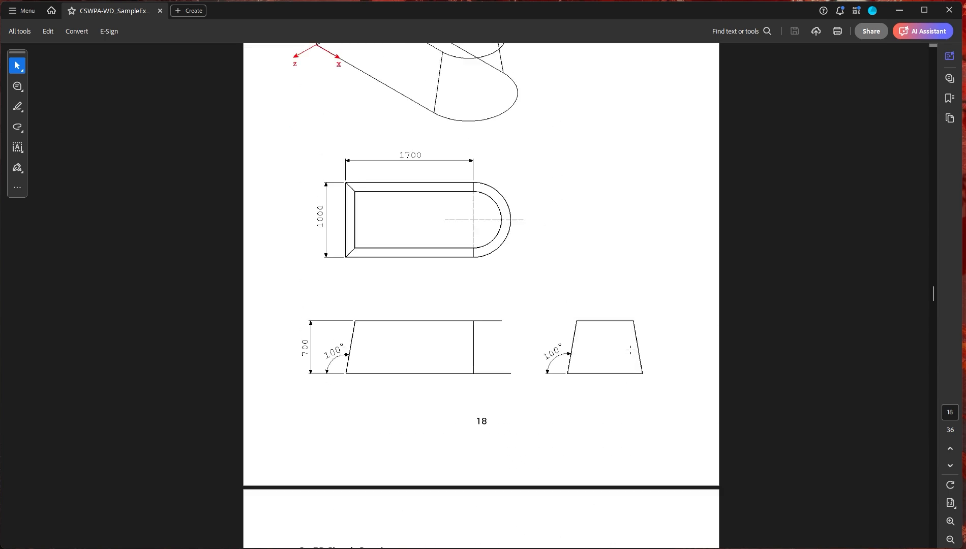
{"action": "scroll", "coordinate": [628, 344], "scroll_direction": "up", "scroll_amount": 1}
{"action": "scroll", "coordinate": [627, 344], "scroll_direction": "down", "scroll_amount": 1}
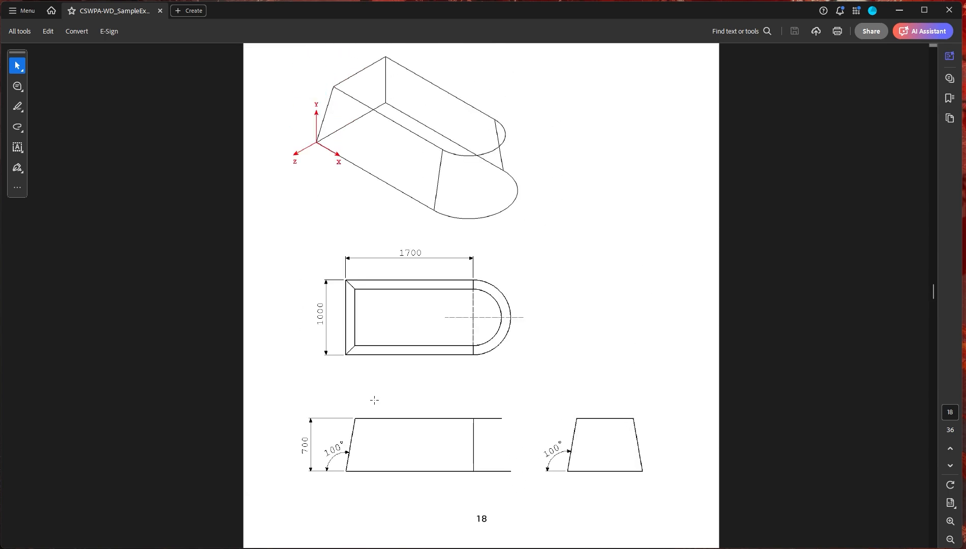
- Switch to SOLIDWORKS and create a new part from the M_CoM part template
{"action": "key", "text": "alt+Tab"}
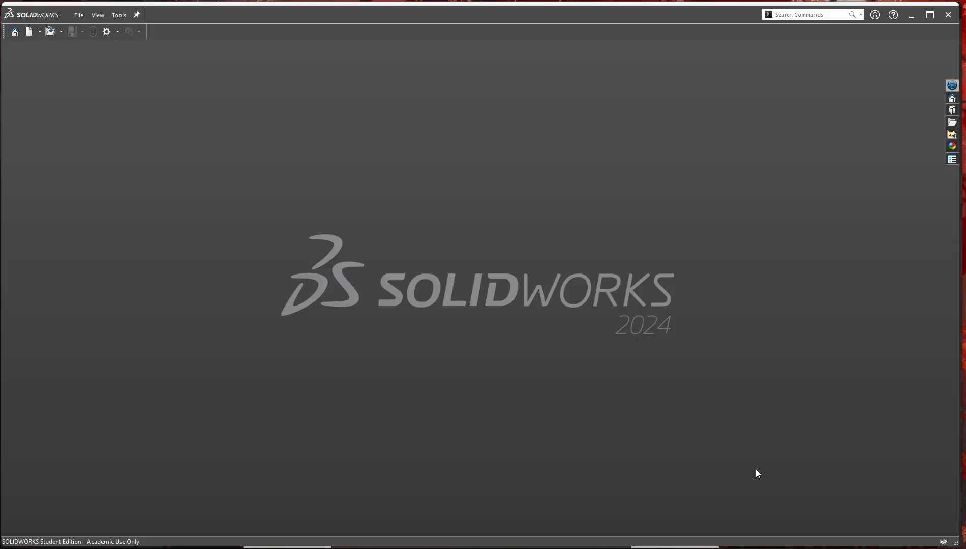
{"action": "left_click", "coordinate": [36, 33]}
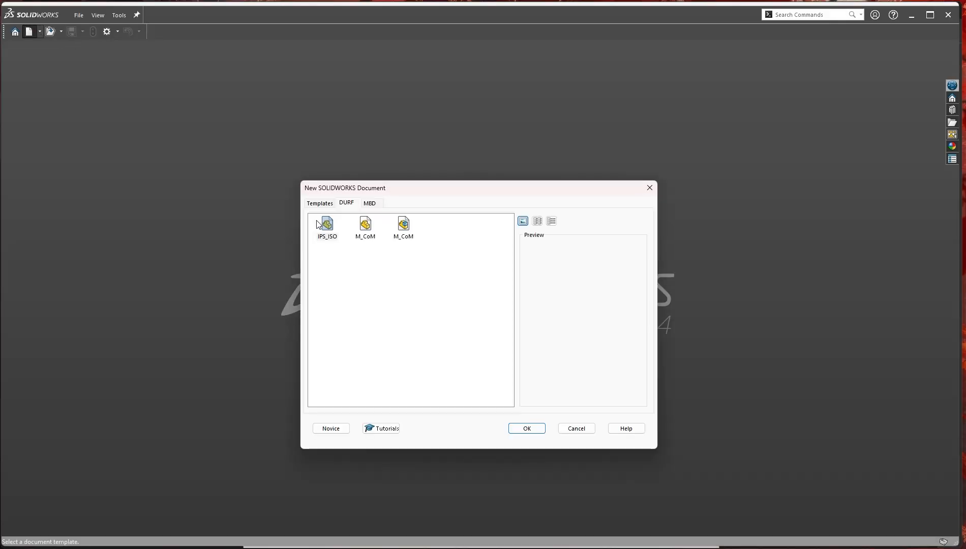
{"action": "left_click", "coordinate": [365, 225]}
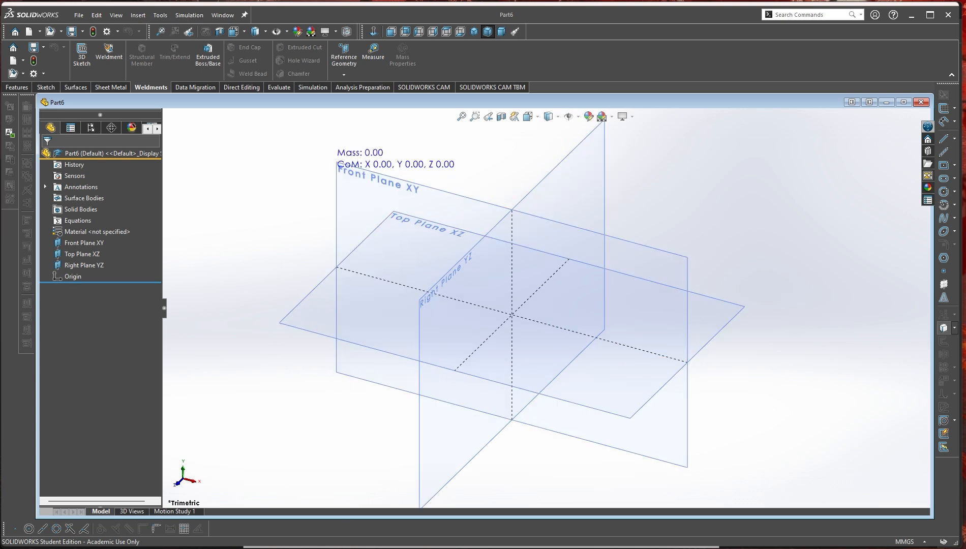
- Switch to the exam PDF, review the dimensioned views of the Question 2 sketch, and return to SOLIDWORKS
{"action": "key", "text": "alt+Tab"}
{"action": "scroll", "coordinate": [425, 272], "scroll_direction": "up", "scroll_amount": 1}
{"action": "scroll", "coordinate": [354, 406], "scroll_direction": "down", "scroll_amount": 2}
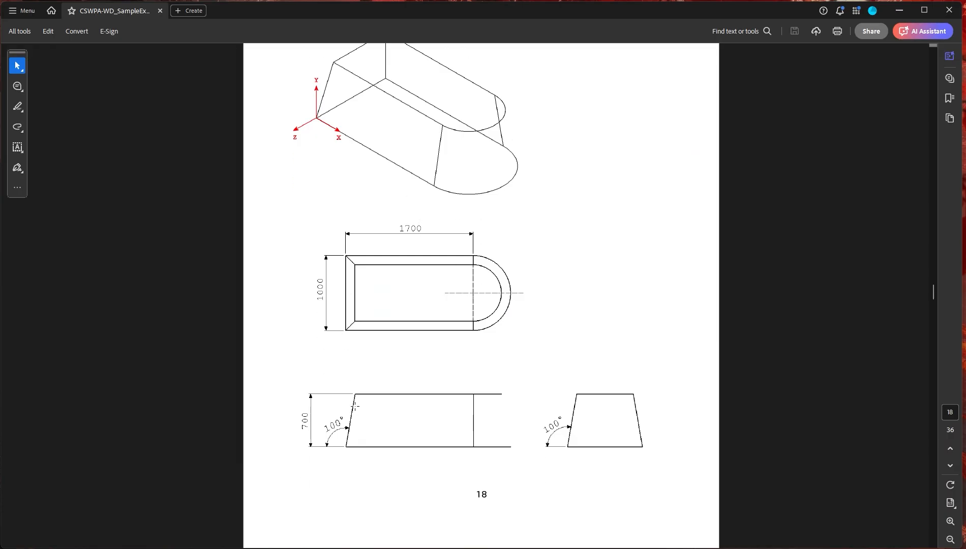
{"action": "scroll", "coordinate": [352, 398], "scroll_direction": "up", "scroll_amount": 1}
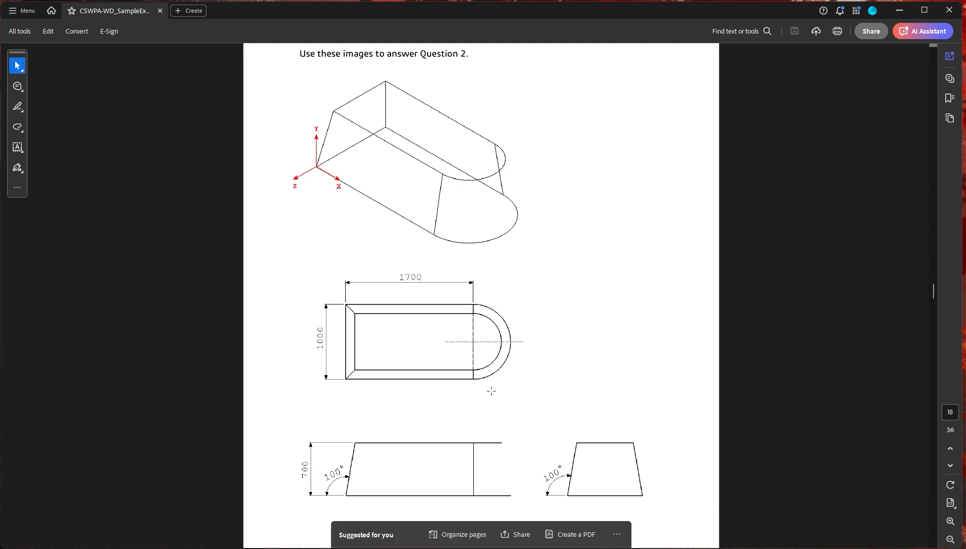
{"action": "key", "text": "alt+Tab"}
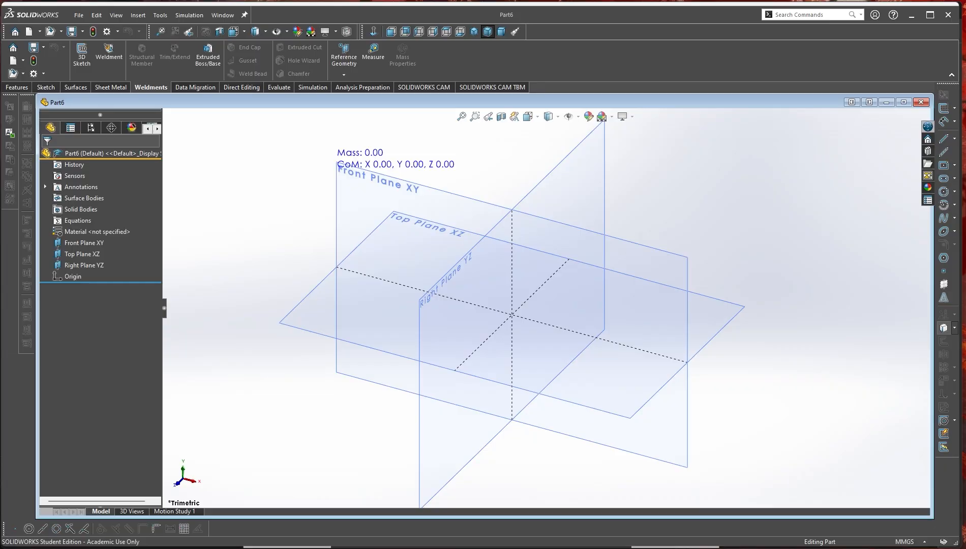
- Create a reference plane offset 700 mm above the Top Plane
{"action": "left_click", "coordinate": [286, 323]}
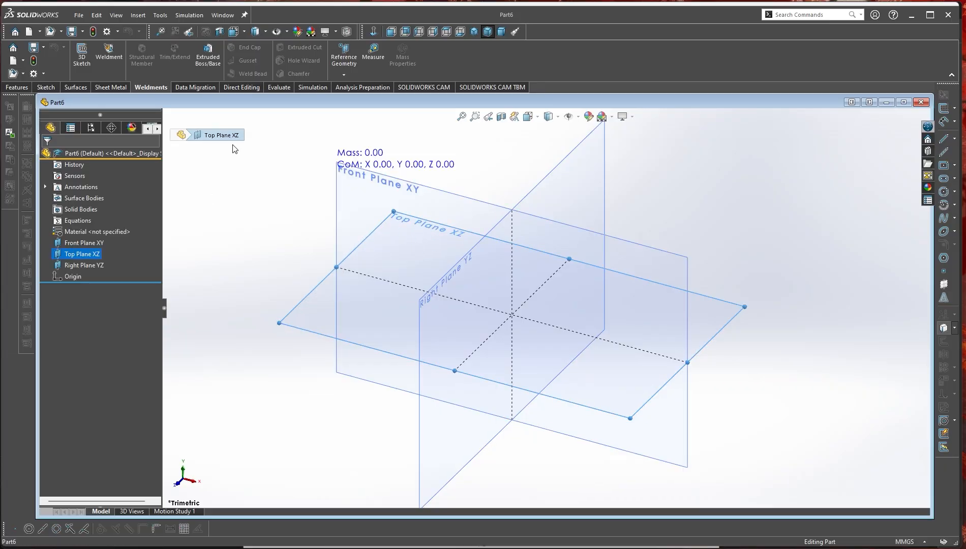
{"action": "left_click", "coordinate": [345, 74]}
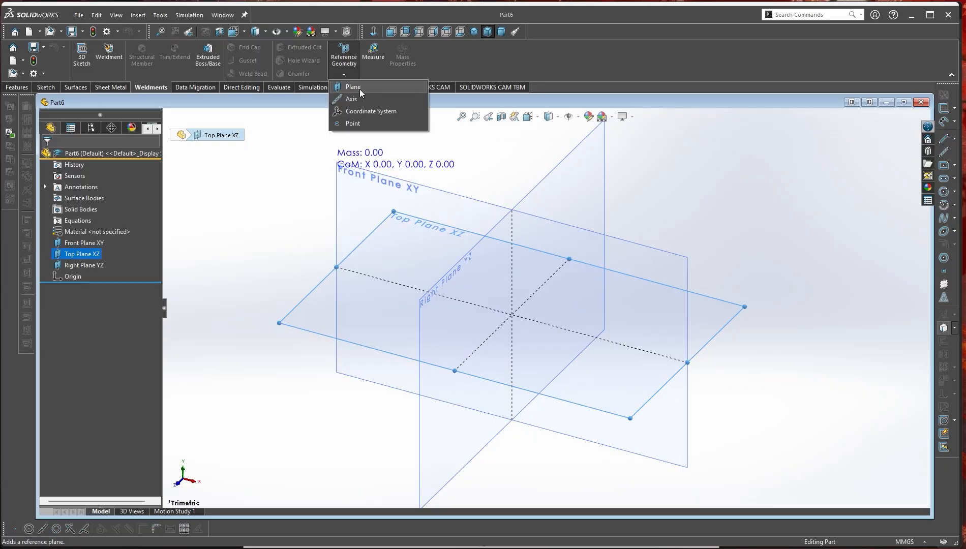
{"action": "left_click", "coordinate": [359, 89]}
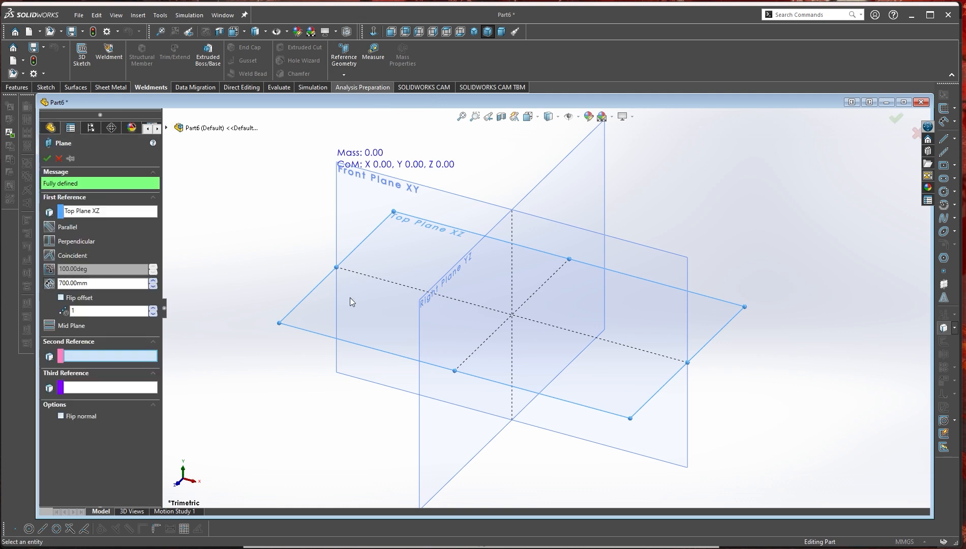
{"action": "scroll", "coordinate": [544, 308], "scroll_direction": "up", "scroll_amount": 10}
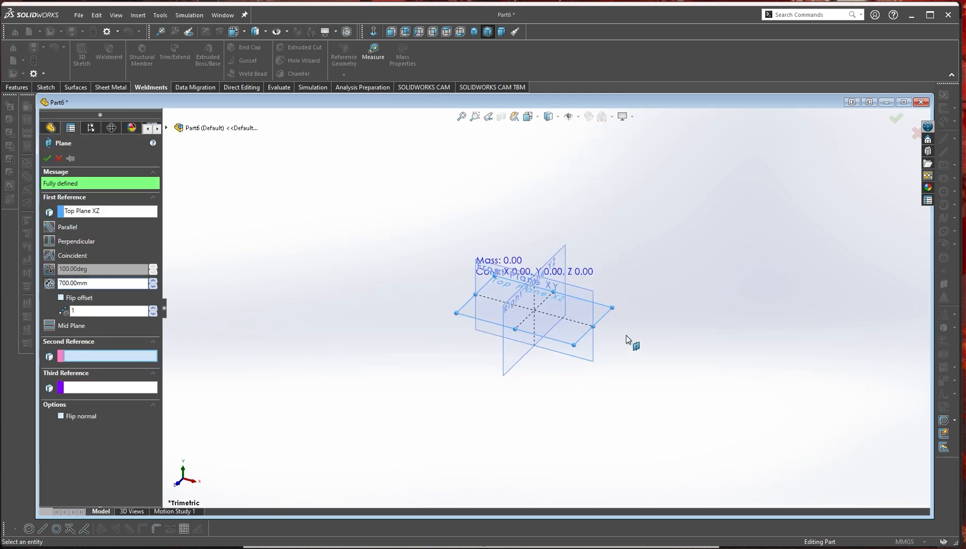
{"action": "scroll", "coordinate": [544, 150], "scroll_direction": "down", "scroll_amount": 5}
{"action": "scroll", "coordinate": [547, 195], "scroll_direction": "up", "scroll_amount": 6}
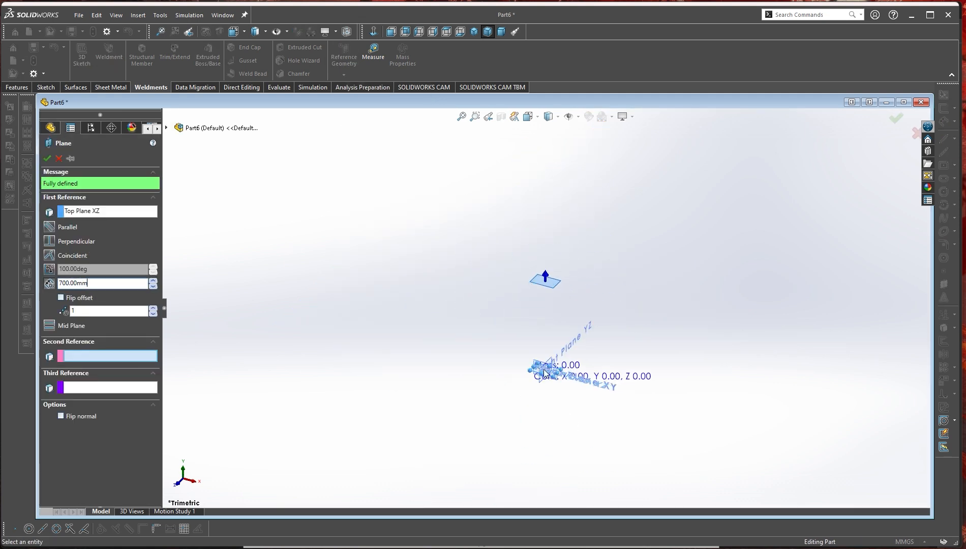
{"action": "scroll", "coordinate": [546, 356], "scroll_direction": "down", "scroll_amount": 5}
{"action": "scroll", "coordinate": [590, 381], "scroll_direction": "up", "scroll_amount": 3}
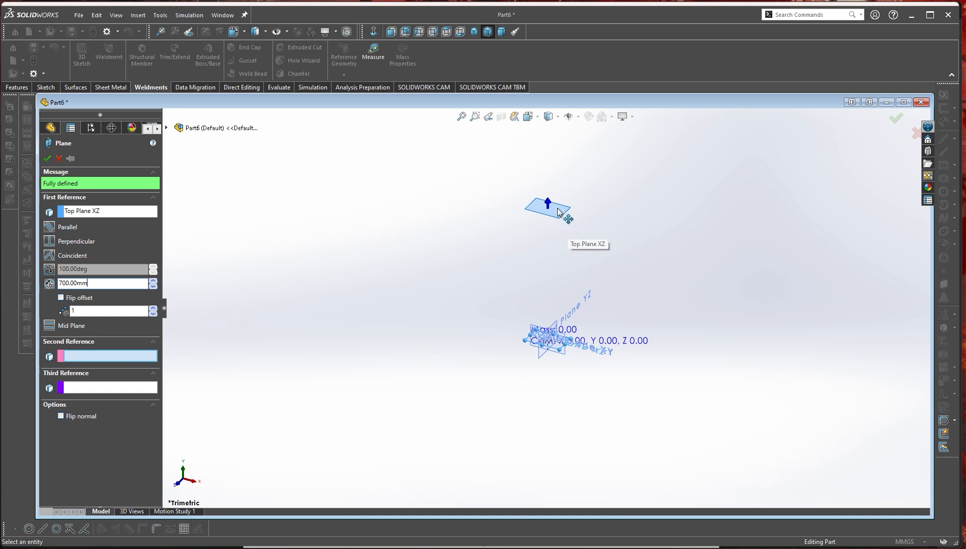
{"action": "left_click", "coordinate": [46, 160]}
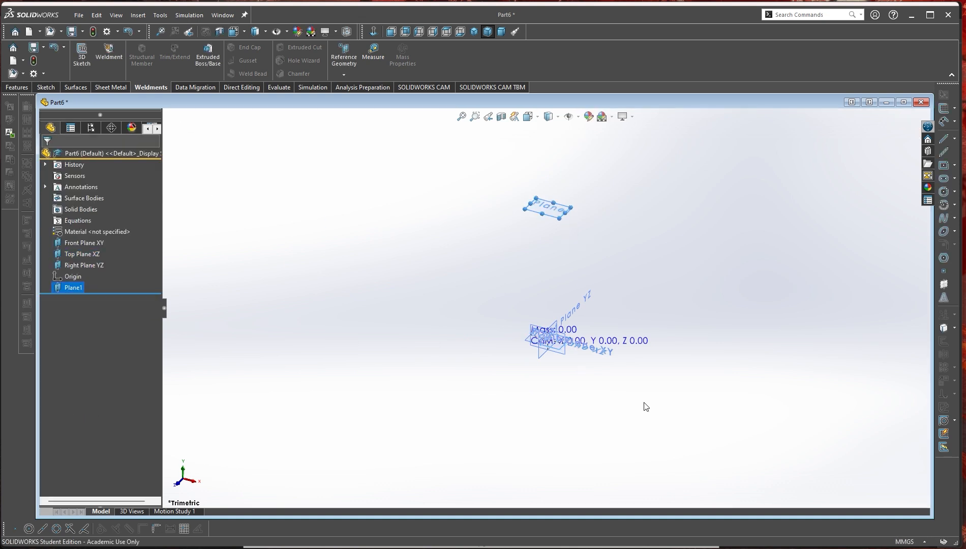
- Rename the new offset plane as UPPER PLANE
{"action": "left_click", "coordinate": [79, 288]}
{"action": "left_click", "coordinate": [78, 289]}
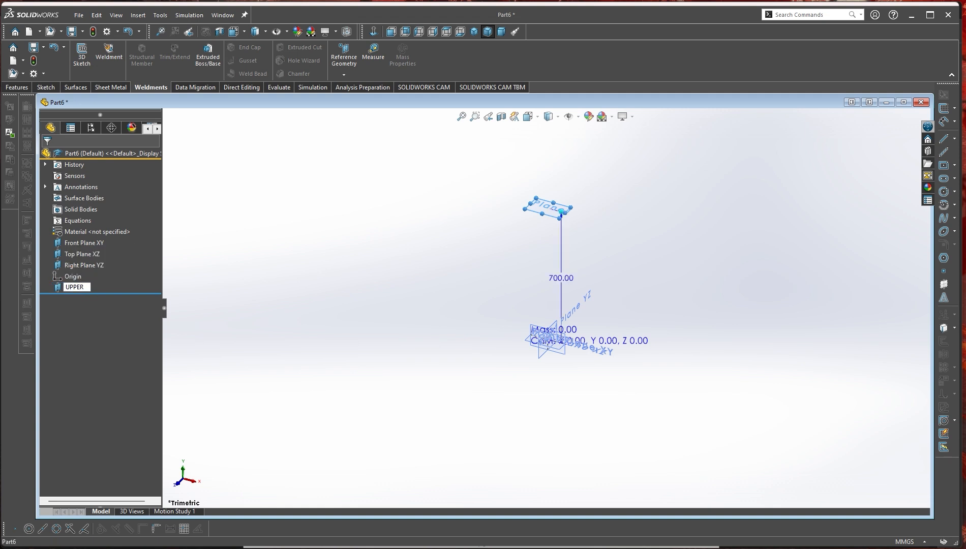
{"action": "type", "text": "UPPER PLANE"}
{"action": "key", "text": "Return"}
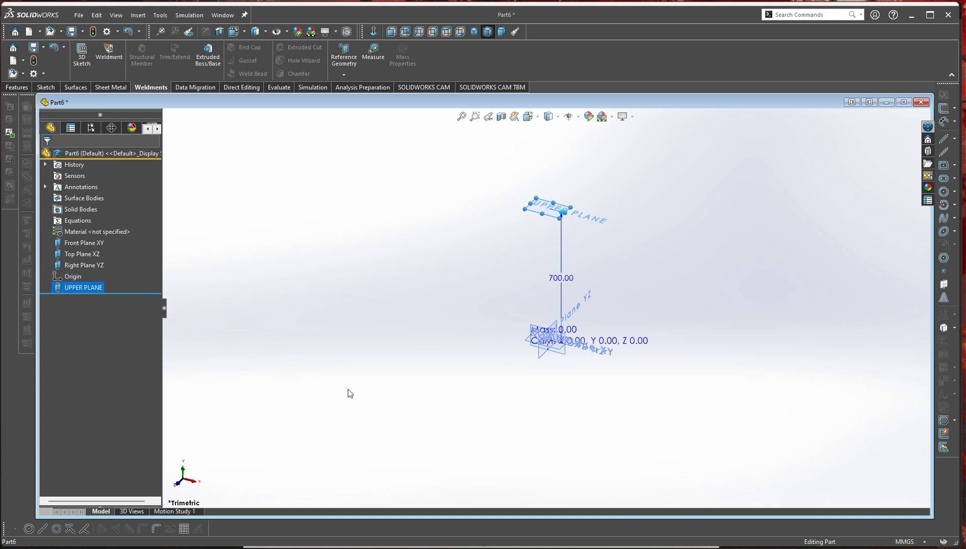
- Start a sketch on the Top Plane and hide the planes and annotations in the graphics area
{"action": "scroll", "coordinate": [556, 356], "scroll_direction": "down", "scroll_amount": 4}
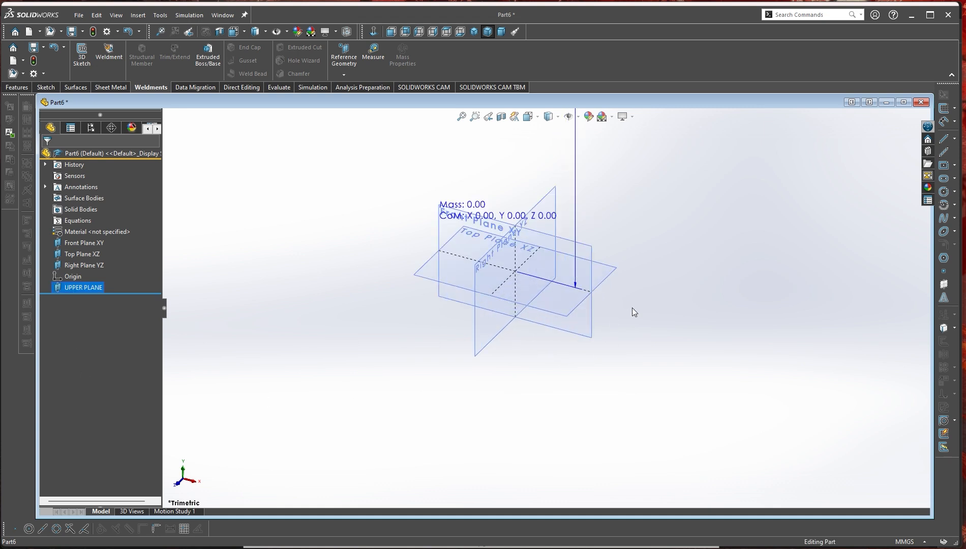
{"action": "right_click", "coordinate": [613, 267]}
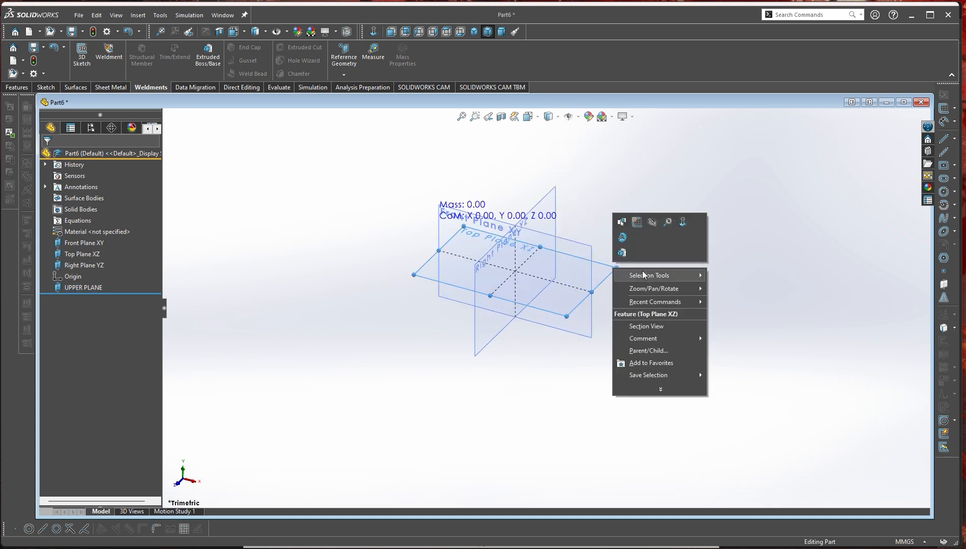
{"action": "left_click", "coordinate": [637, 223]}
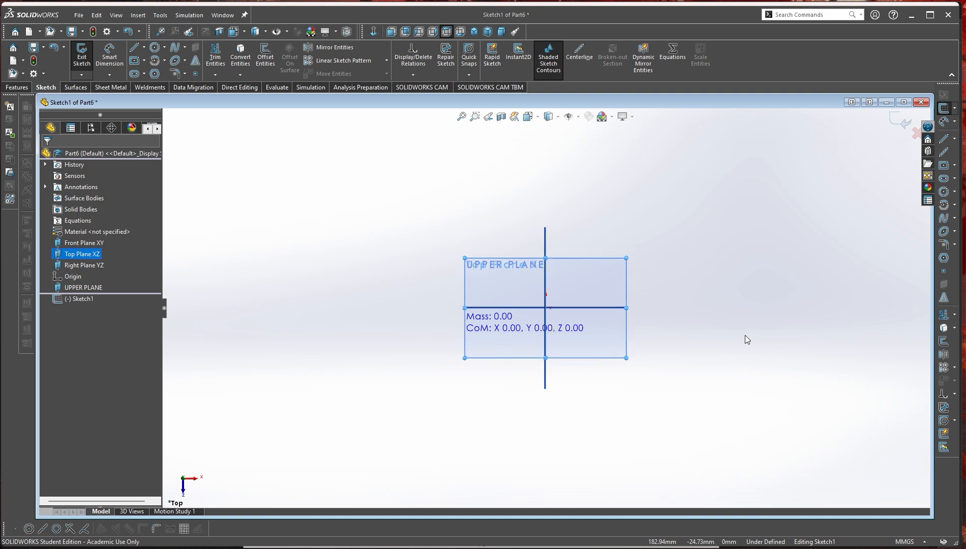
{"action": "left_click", "coordinate": [568, 117]}
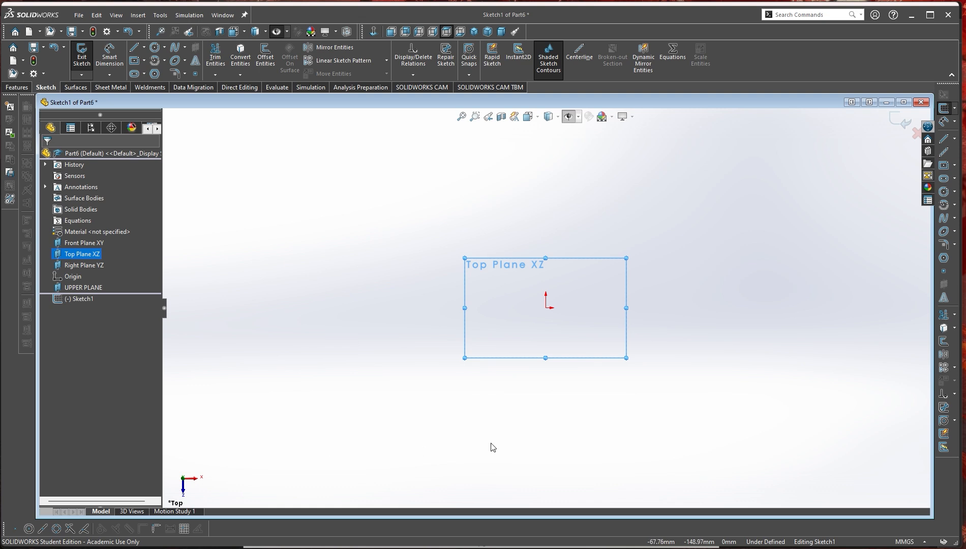
{"action": "scroll", "coordinate": [677, 404], "scroll_direction": "up", "scroll_amount": 2}
{"action": "scroll", "coordinate": [727, 322], "scroll_direction": "down", "scroll_amount": 2}
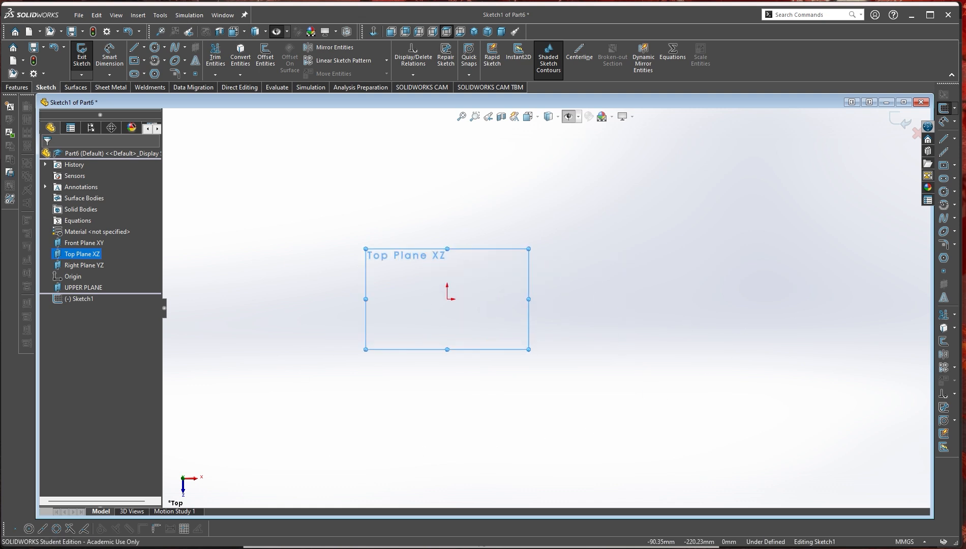
- Check the exam's top view and sketch a closed profile from the origin, about 98 mm wide with 145 mm straight sides and a tangent semicircular end
{"action": "key", "text": "alt+Tab"}
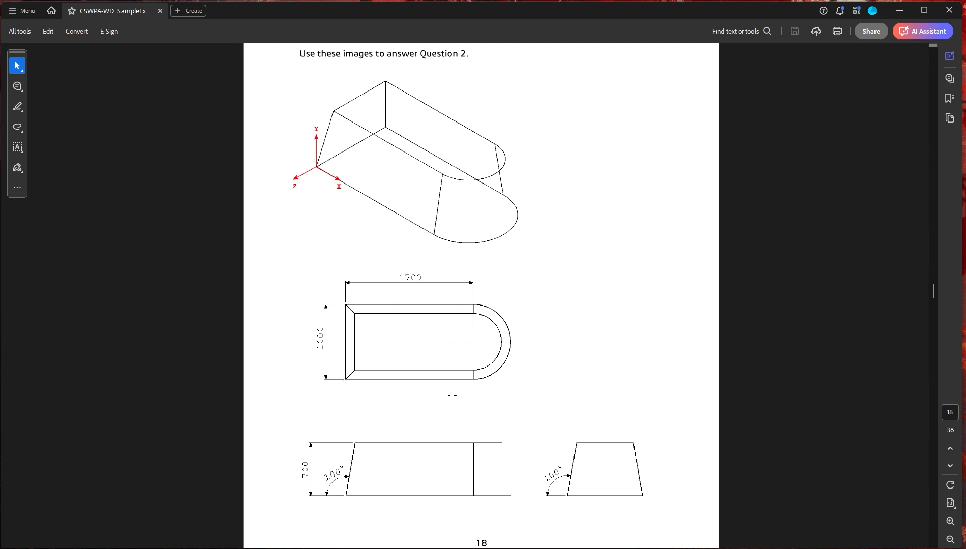
{"action": "key", "text": "alt+Tab"}
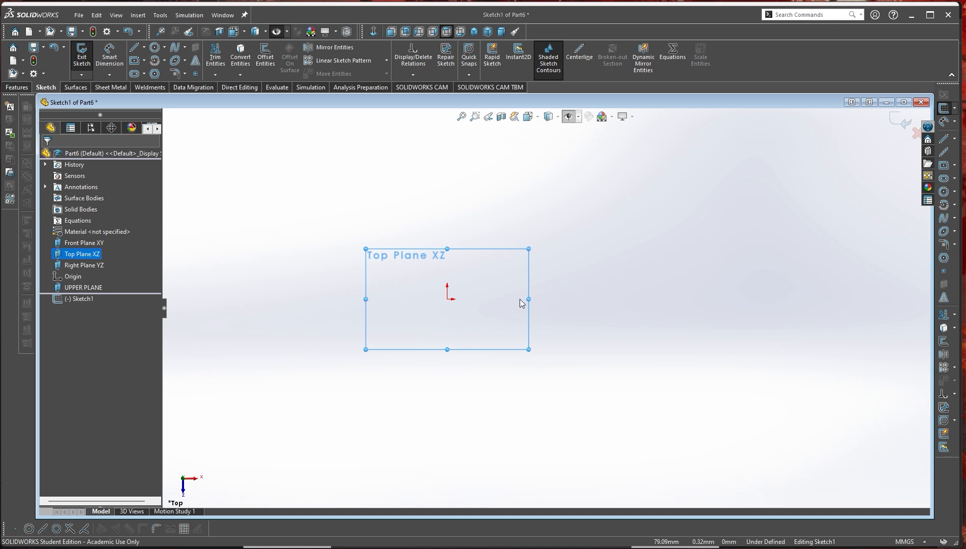
{"action": "key", "text": "l"}
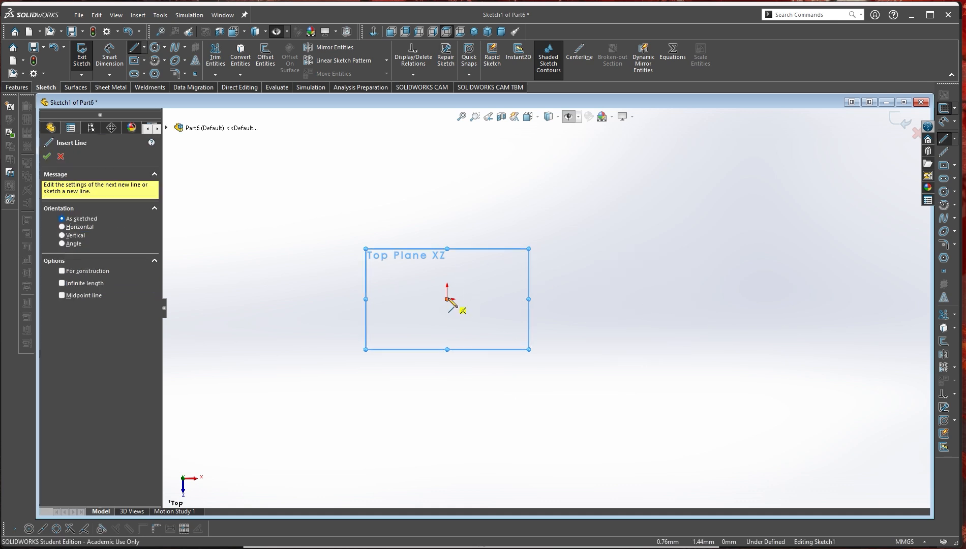
{"action": "left_click", "coordinate": [447, 299]}
{"action": "left_click", "coordinate": [447, 210]}
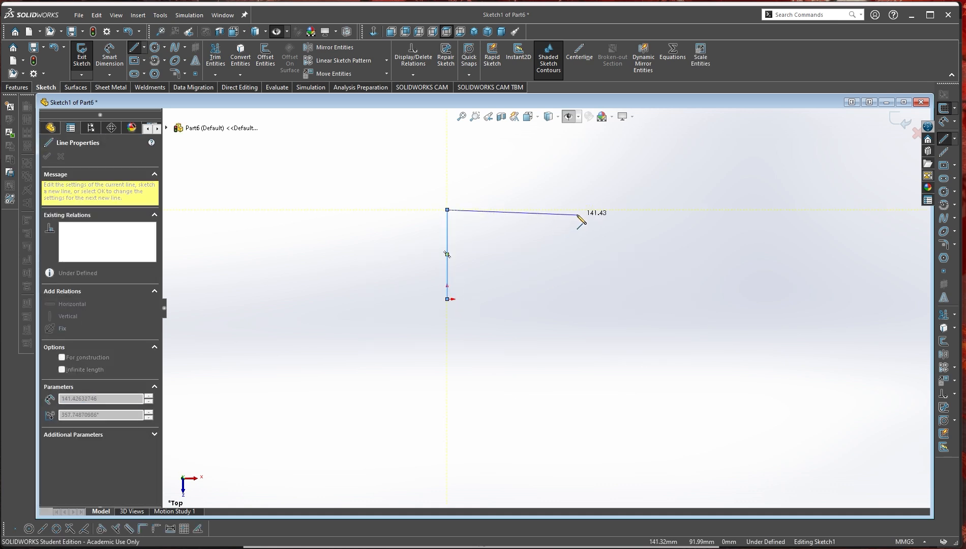
{"action": "left_click", "coordinate": [580, 209]}
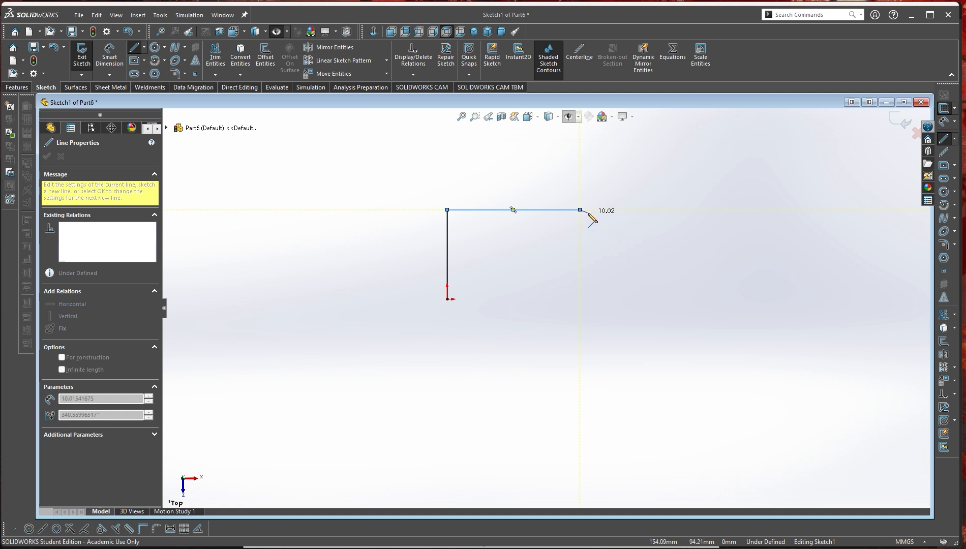
{"action": "left_click", "coordinate": [580, 299]}
{"action": "left_click", "coordinate": [447, 300]}
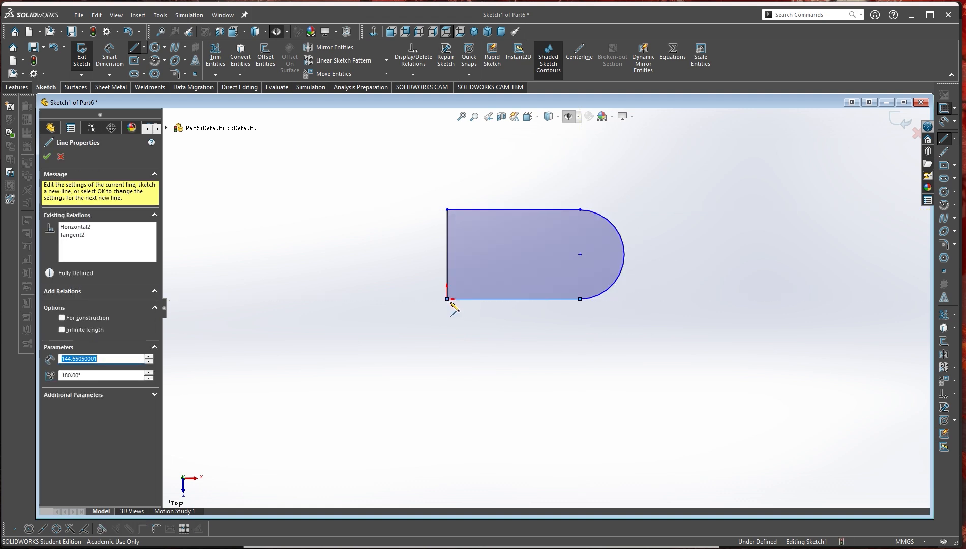
{"action": "key", "text": "Escape"}
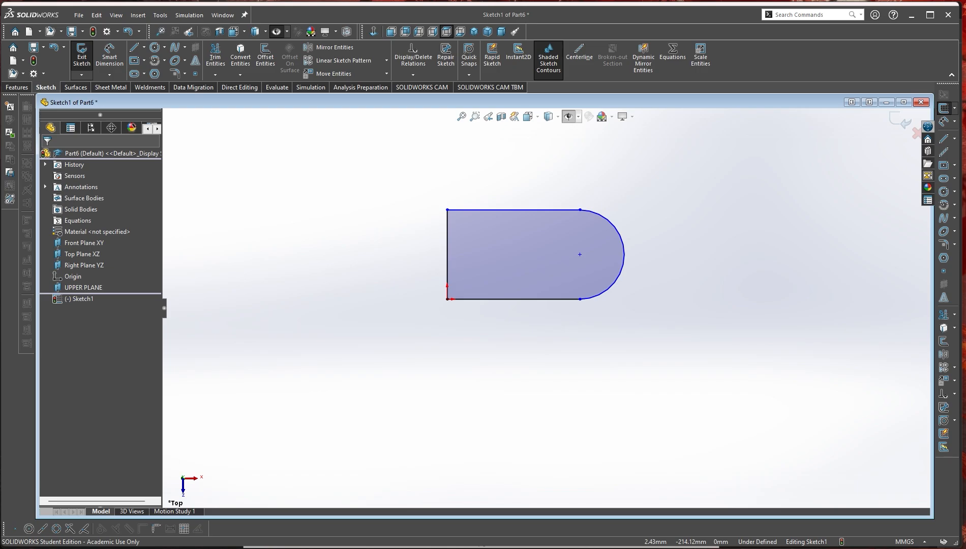
- Recheck the exam drawing and dimension the profile's straight end line through the origin to 1000 mm
{"action": "key", "text": "alt+Tab"}
{"action": "key", "text": "alt+Tab"}
{"action": "right_click_drag", "start_coordinate": [422, 287], "coordinate": [423, 190]}
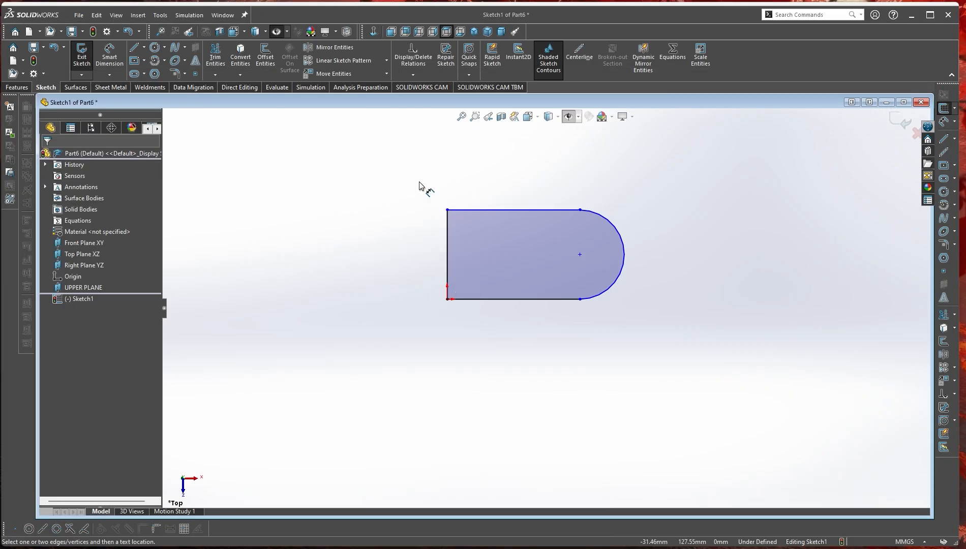
{"action": "left_click", "coordinate": [447, 249]}
{"action": "left_click", "coordinate": [402, 248]}
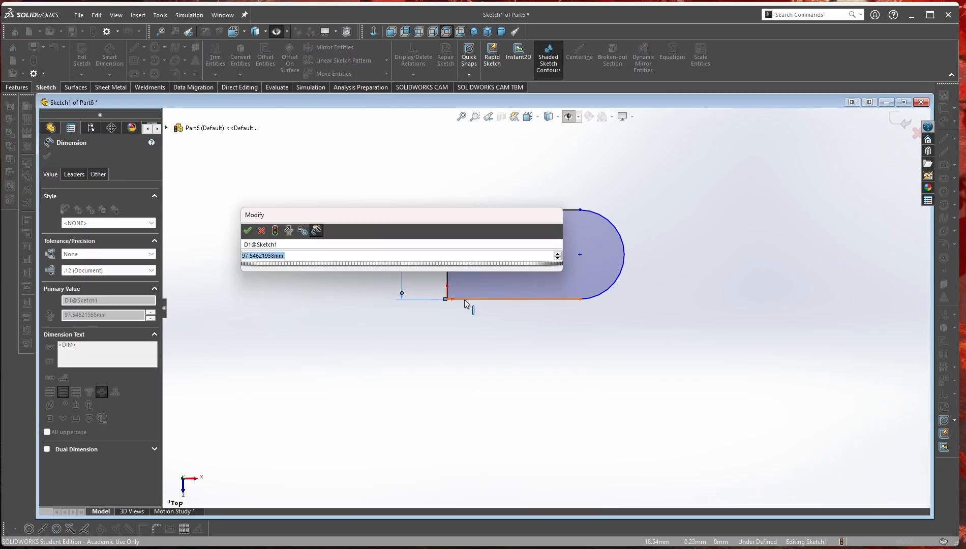
{"action": "type", "text": "1000"}
{"action": "key", "text": "Return"}
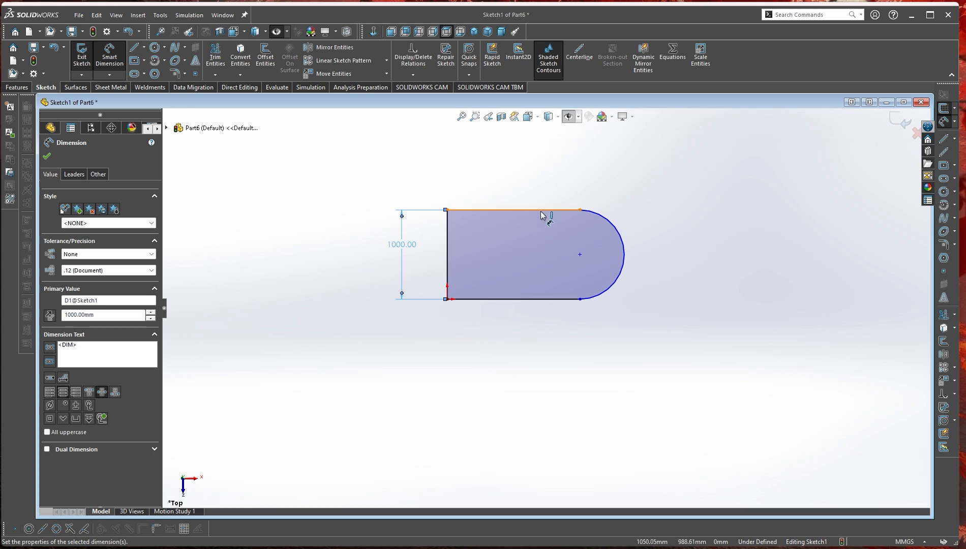
- Dimension the profile's upper straight side to 1700 mm and leave the dimension command
{"action": "left_click", "coordinate": [543, 209]}
{"action": "left_click", "coordinate": [515, 189]}
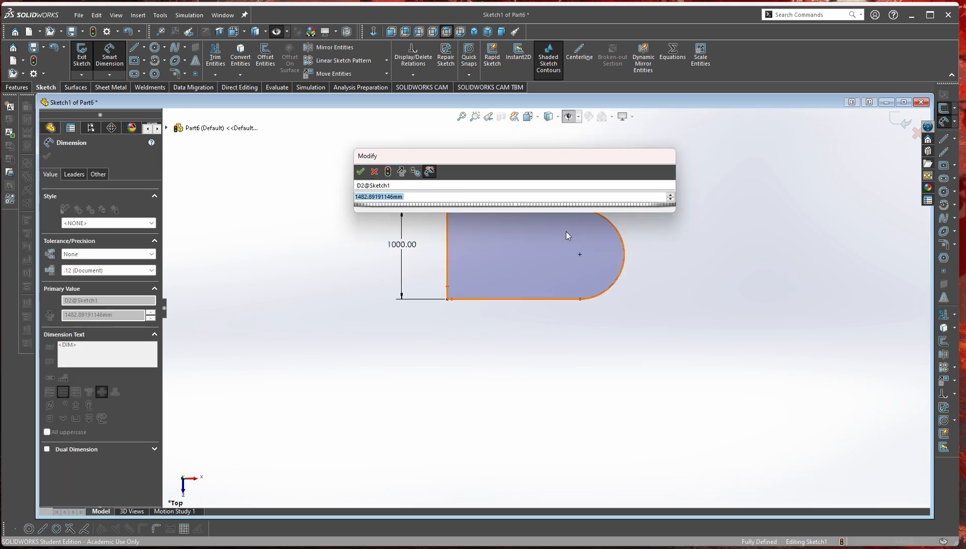
{"action": "type", "text": "1700"}
{"action": "key", "text": "Return"}
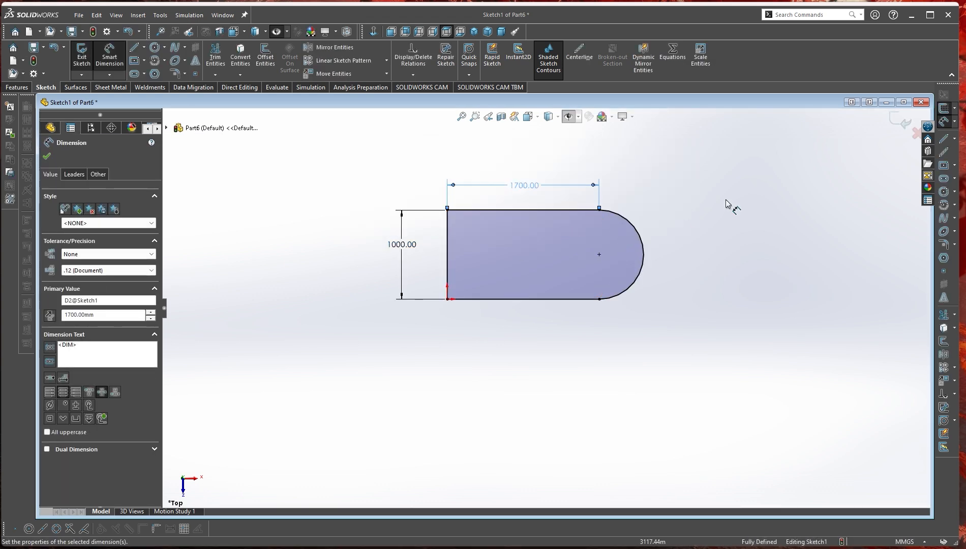
{"action": "key", "text": "Escape"}
- Inspect the end arc's radius, center and tangent relations, and exit the base profile sketch
{"action": "left_click", "coordinate": [632, 221]}
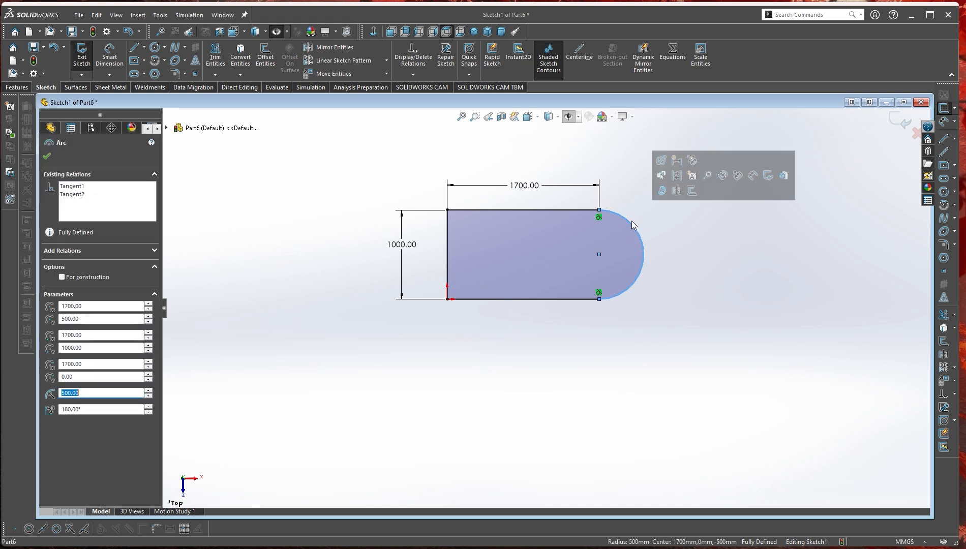
{"action": "left_click", "coordinate": [599, 255]}
{"action": "left_click", "coordinate": [643, 262]}
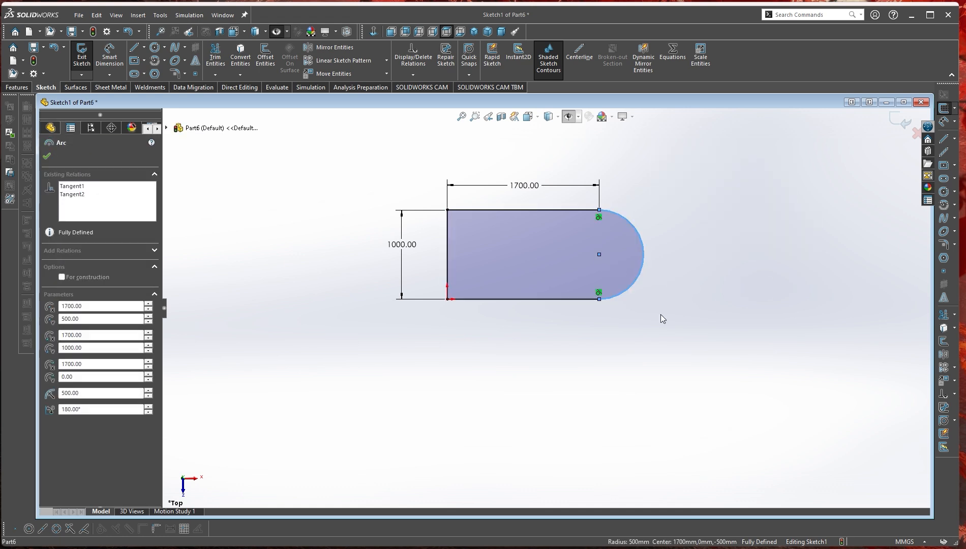
{"action": "left_click", "coordinate": [609, 361]}
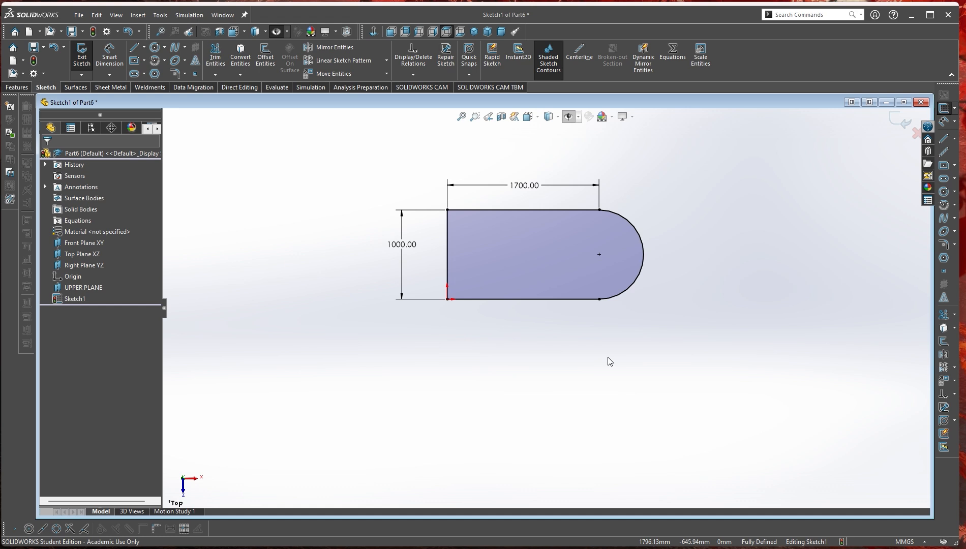
{"action": "left_click", "coordinate": [899, 121]}
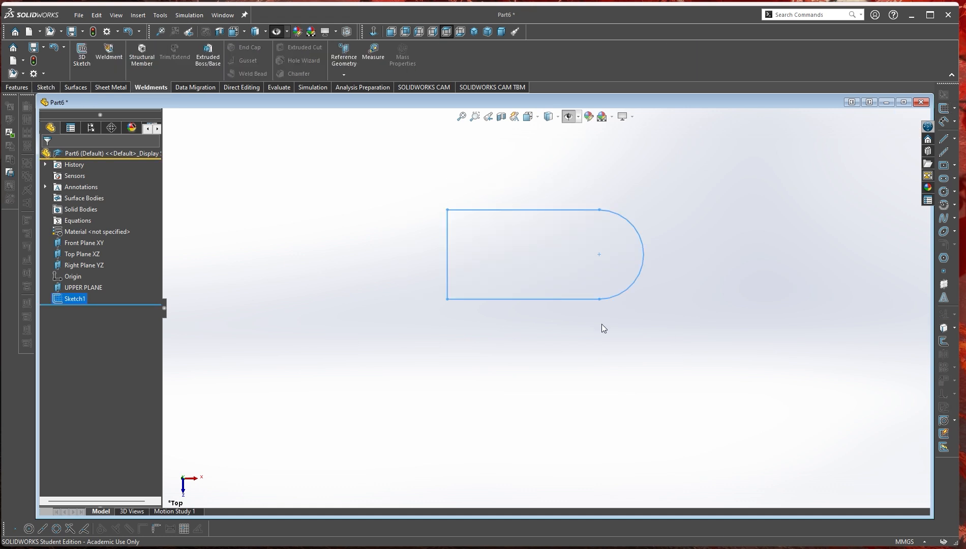
- Show the hidden planes and annotations again around the finished base profile
{"action": "mouse_move", "coordinate": [601, 324]}
{"action": "middle_mouse_down"}
{"action": "mouse_move", "coordinate": [601, 301]}
{"action": "mouse_move", "coordinate": [574, 269]}
{"action": "middle_mouse_up"}
{"action": "left_click", "coordinate": [566, 120]}
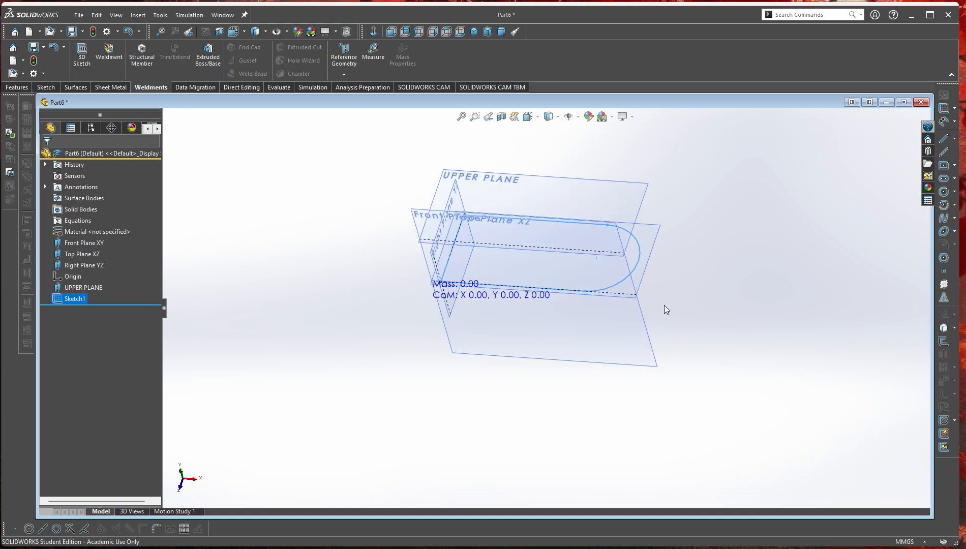
{"action": "mouse_move", "coordinate": [664, 308]}
{"action": "middle_mouse_down"}
{"action": "mouse_move", "coordinate": [690, 270]}
{"action": "mouse_move", "coordinate": [629, 271]}
{"action": "mouse_move", "coordinate": [616, 256]}
{"action": "mouse_move", "coordinate": [540, 296]}
{"action": "mouse_move", "coordinate": [623, 256]}
{"action": "mouse_move", "coordinate": [607, 312]}
{"action": "middle_mouse_up"}
{"action": "mouse_move", "coordinate": [477, 150]}
{"action": "middle_mouse_down"}
{"action": "mouse_move", "coordinate": [455, 394]}
{"action": "mouse_move", "coordinate": [521, 329]}
{"action": "mouse_move", "coordinate": [541, 392]}
{"action": "middle_mouse_up"}
{"action": "scroll", "coordinate": [496, 278], "scroll_direction": "down", "scroll_amount": 3}
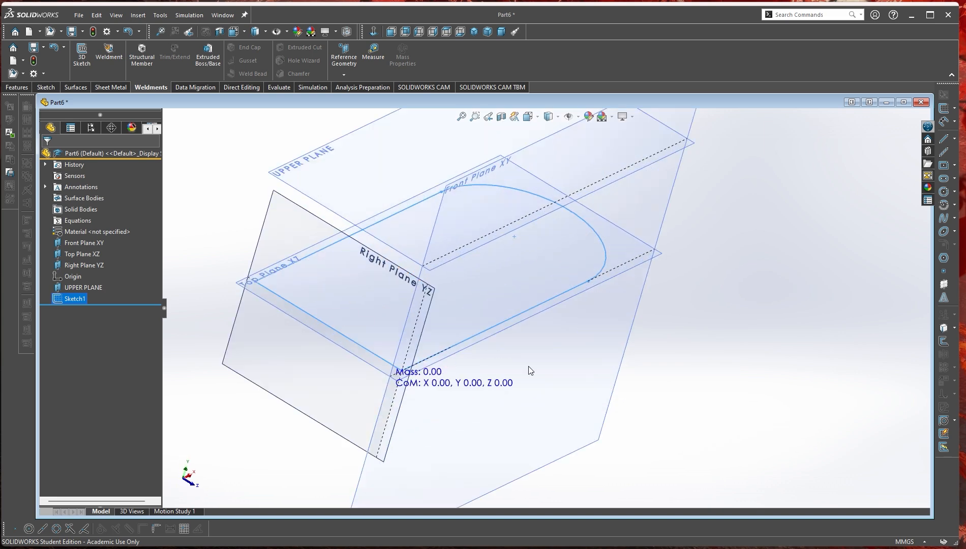
- Start a 3D sketch and draw a slanted line from the base profile's far corner up to about X 355, Y 504, Z -1000 mm
{"action": "scroll", "coordinate": [539, 325], "scroll_direction": "up", "scroll_amount": 2}
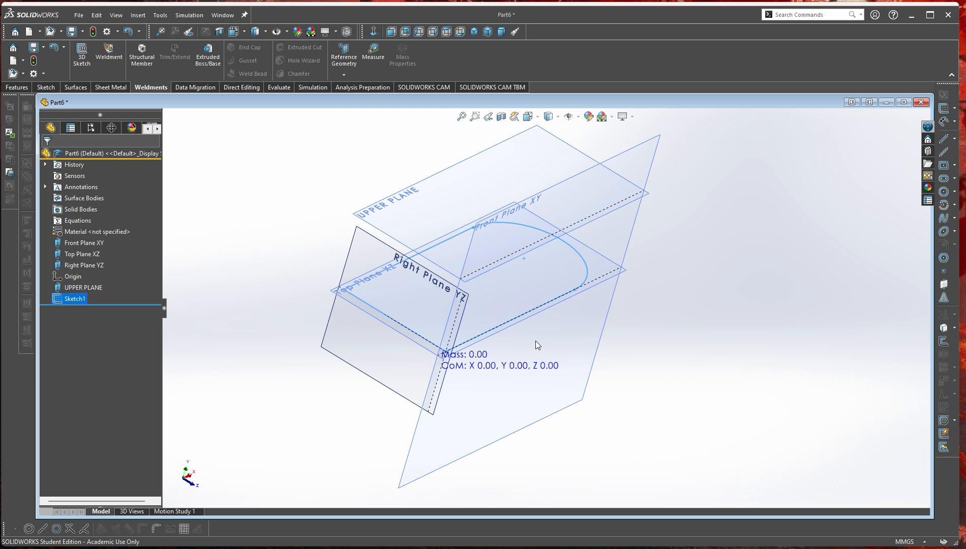
{"action": "mouse_move", "coordinate": [535, 340]}
{"action": "middle_mouse_down"}
{"action": "mouse_move", "coordinate": [470, 398]}
{"action": "mouse_move", "coordinate": [483, 359]}
{"action": "mouse_move", "coordinate": [528, 355]}
{"action": "mouse_move", "coordinate": [636, 403]}
{"action": "mouse_move", "coordinate": [591, 381]}
{"action": "mouse_move", "coordinate": [504, 390]}
{"action": "middle_mouse_up"}
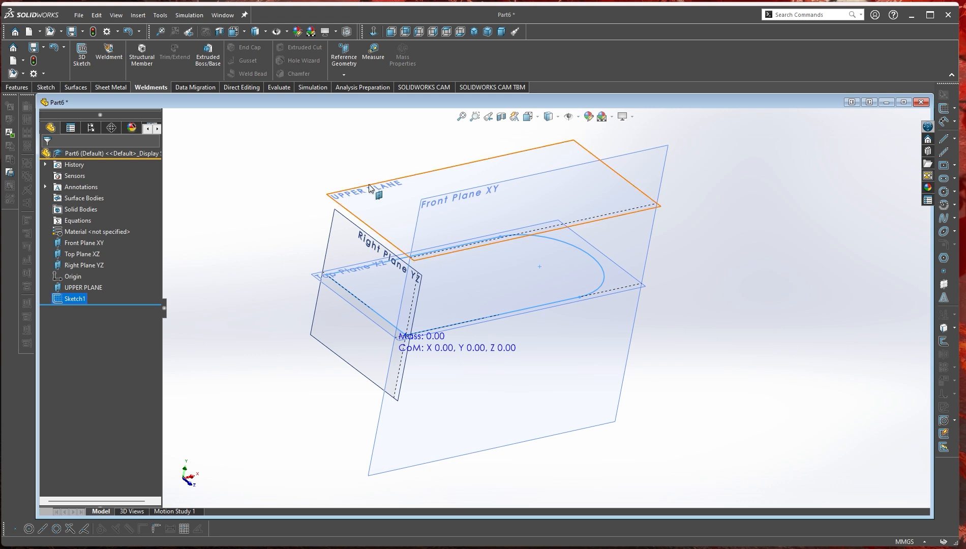
{"action": "left_click", "coordinate": [81, 53]}
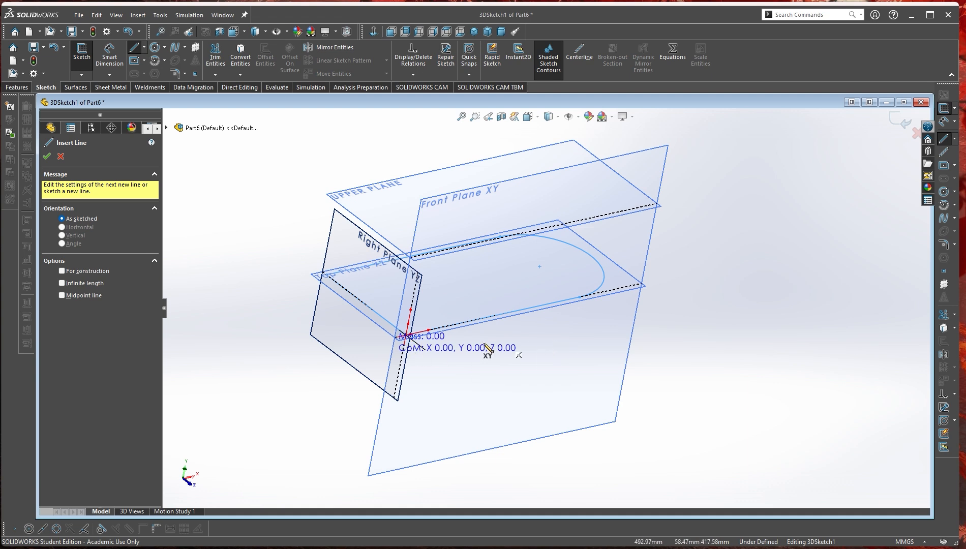
{"action": "scroll", "coordinate": [409, 337], "scroll_direction": "down", "scroll_amount": 3}
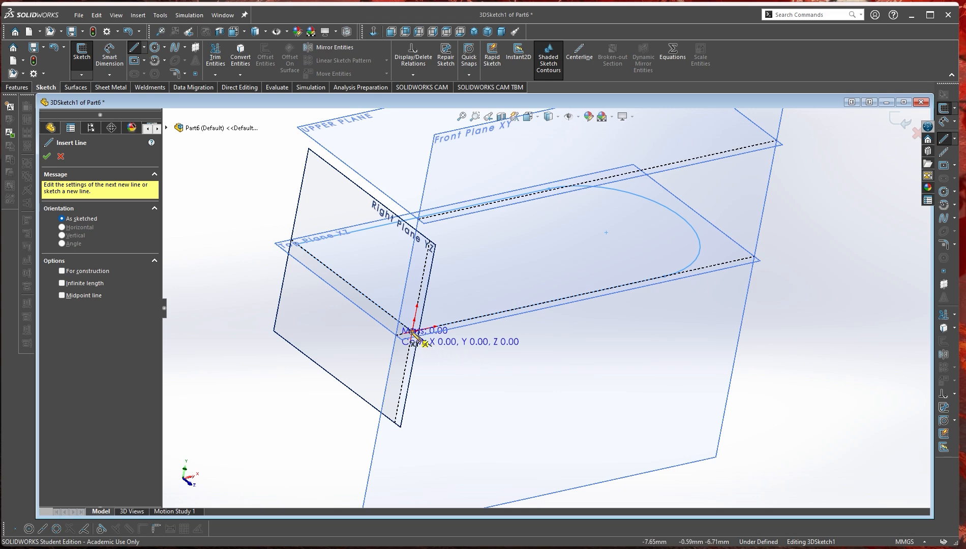
{"action": "left_click", "coordinate": [298, 243]}
{"action": "left_click", "coordinate": [365, 149]}
{"action": "right_click", "coordinate": [365, 149]}
{"action": "left_click", "coordinate": [371, 155]}
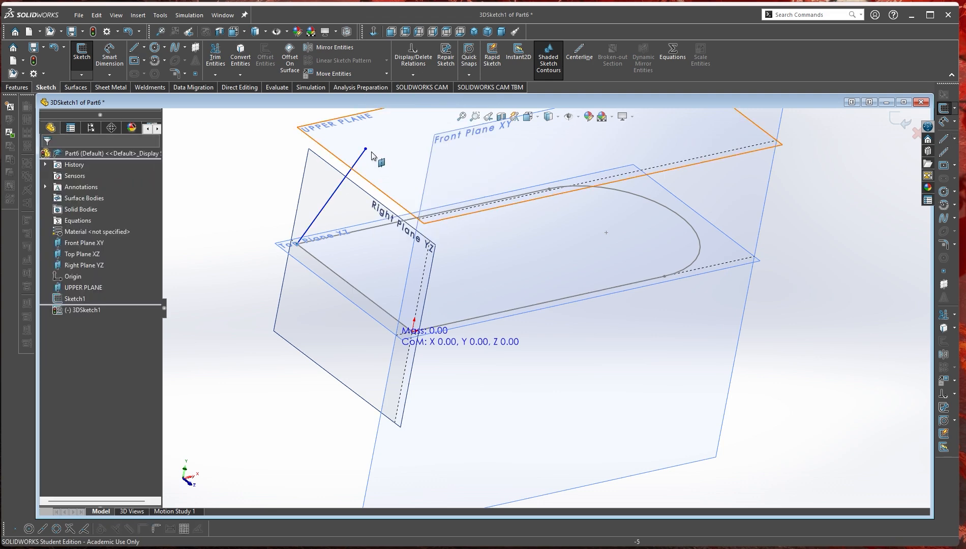
- Constrain the free end of the far-corner line to lie on UPPER PLANE
{"action": "mouse_move", "coordinate": [365, 149]}
{"action": "middle_mouse_down"}
{"action": "mouse_move", "coordinate": [360, 176]}
{"action": "mouse_move", "coordinate": [371, 194]}
{"action": "mouse_move", "coordinate": [384, 194]}
{"action": "middle_mouse_up"}
{"action": "left_click", "coordinate": [364, 175]}
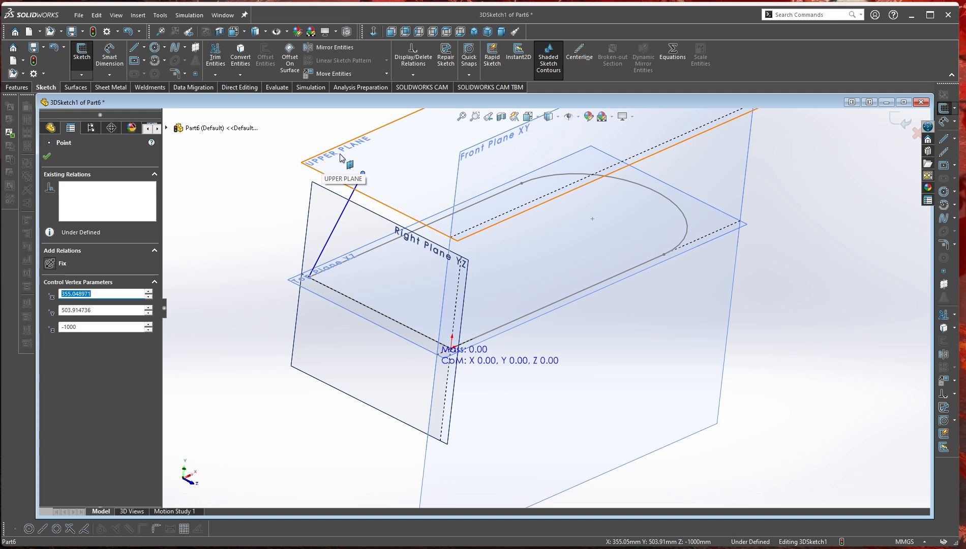
{"action": "left_click", "coordinate": [368, 171]}
{"action": "left_click", "coordinate": [362, 173]}
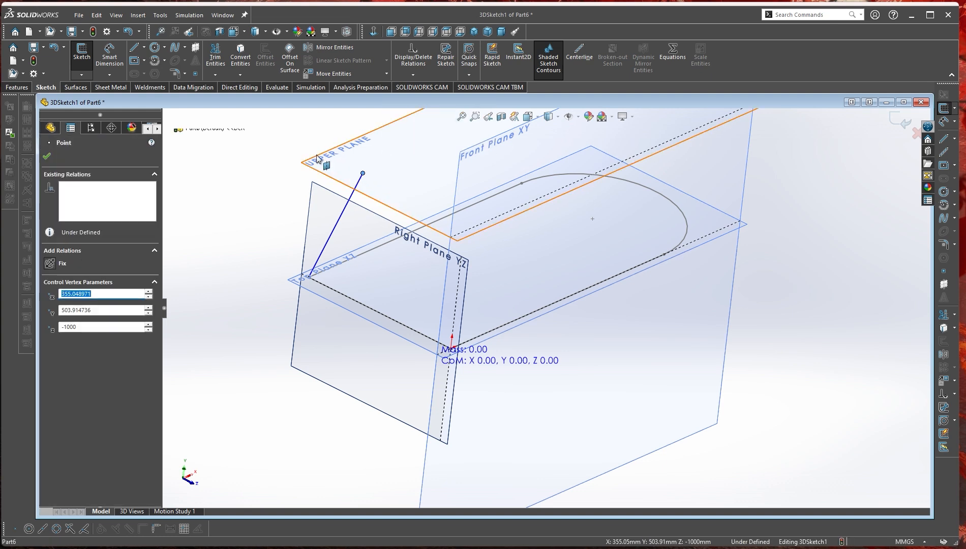
{"action": "left_click", "coordinate": [316, 159], "text": "ctrl"}
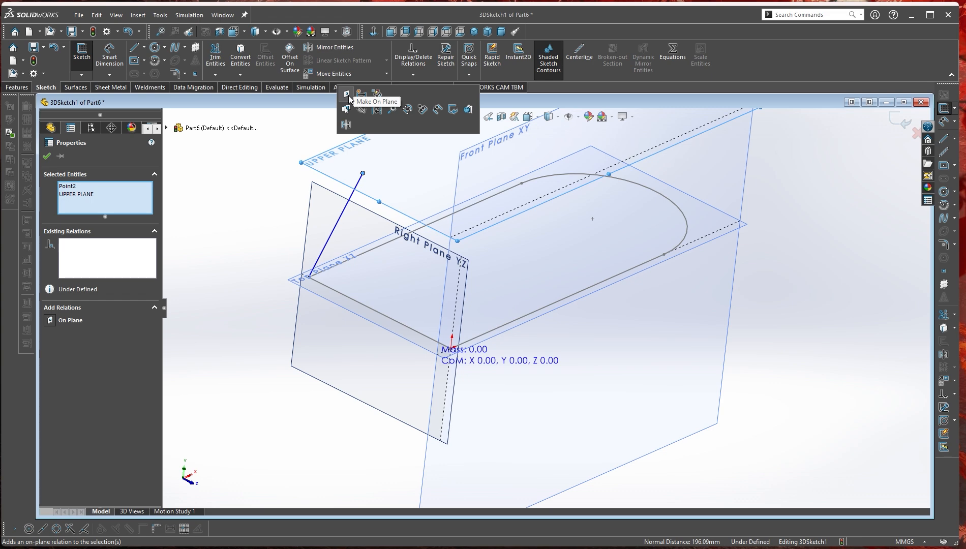
{"action": "left_click", "coordinate": [347, 95]}
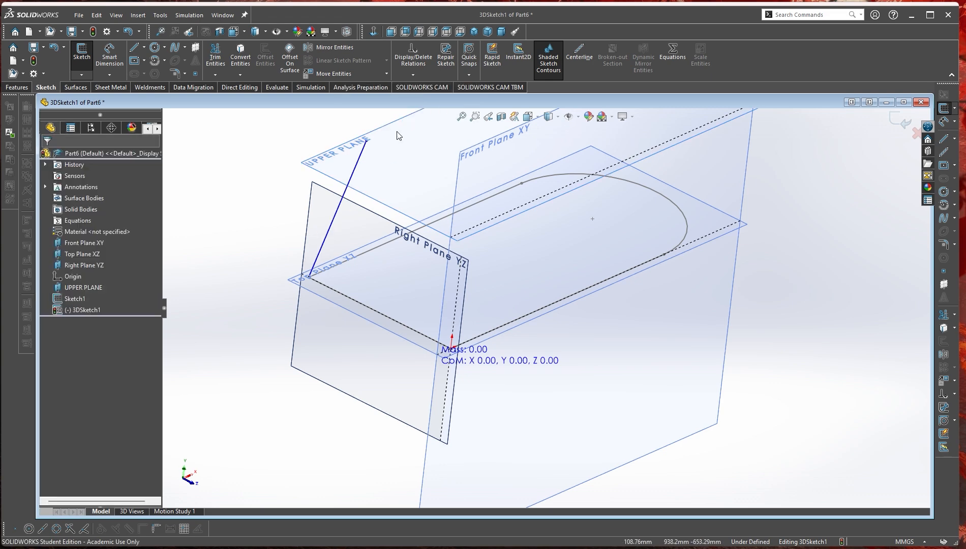
- Check the far-corner line's placement on the upper plane and move the mass properties note clear of the frame
{"action": "left_click", "coordinate": [366, 141]}
{"action": "middle_click_drag", "start_coordinate": [358, 172], "coordinate": [496, 289]}
{"action": "left_click_drag", "start_coordinate": [576, 283], "coordinate": [556, 279]}
{"action": "left_click", "coordinate": [442, 376]}
{"action": "middle_click_drag", "start_coordinate": [442, 376], "coordinate": [405, 330]}
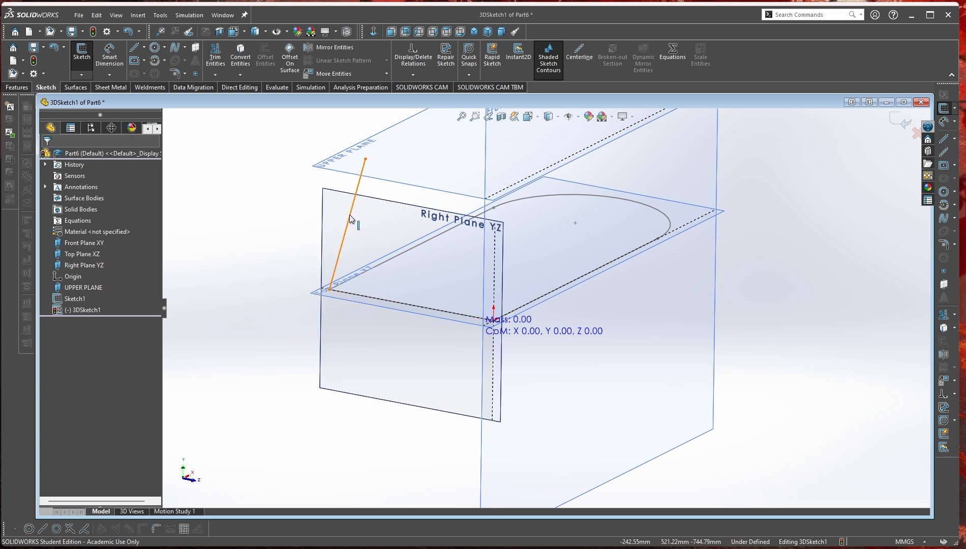
{"action": "mouse_move", "coordinate": [528, 314]}
{"action": "middle_mouse_down"}
{"action": "mouse_move", "coordinate": [502, 351]}
{"action": "mouse_move", "coordinate": [504, 317]}
{"action": "middle_mouse_up"}
{"action": "left_click_drag", "start_coordinate": [289, 379], "coordinate": [207, 368]}
{"action": "scroll", "coordinate": [545, 307], "scroll_direction": "up", "scroll_amount": 3}
{"action": "scroll", "coordinate": [381, 308], "scroll_direction": "down", "scroll_amount": 3}
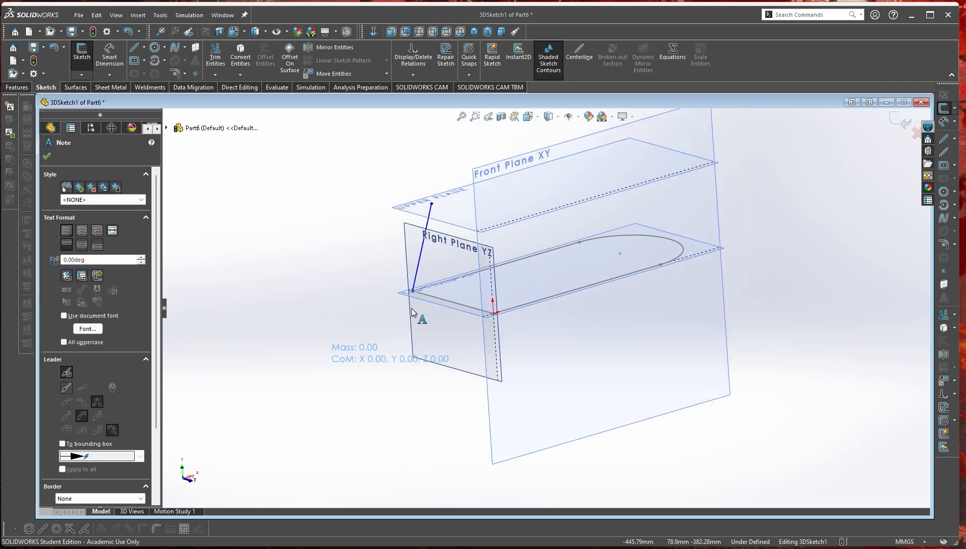
- Sketch a vertical line about 825 mm long from the origin and constrain its upper end to UPPER PLANE
{"action": "right_click_drag", "start_coordinate": [365, 265], "coordinate": [315, 264]}
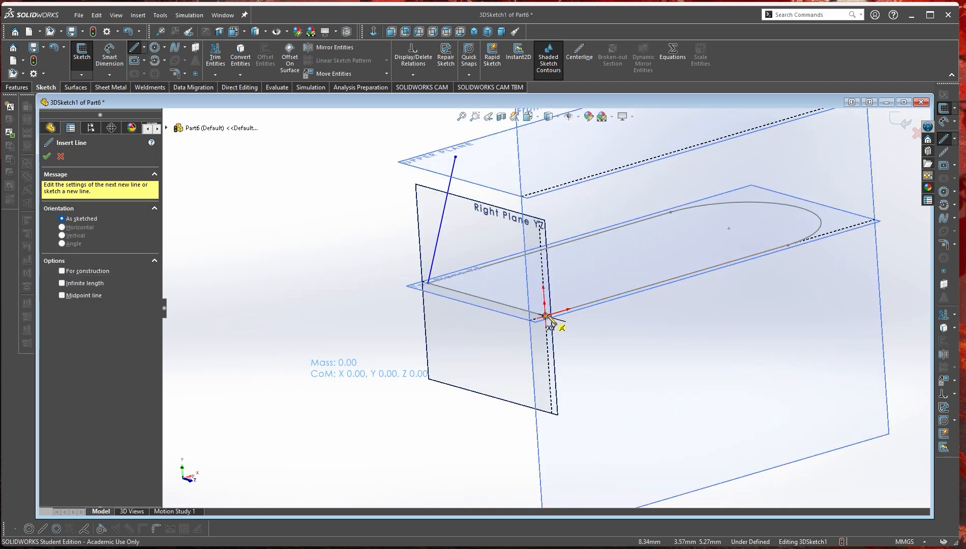
{"action": "left_click_drag", "start_coordinate": [545, 315], "coordinate": [536, 170]}
{"action": "right_click", "coordinate": [536, 174]}
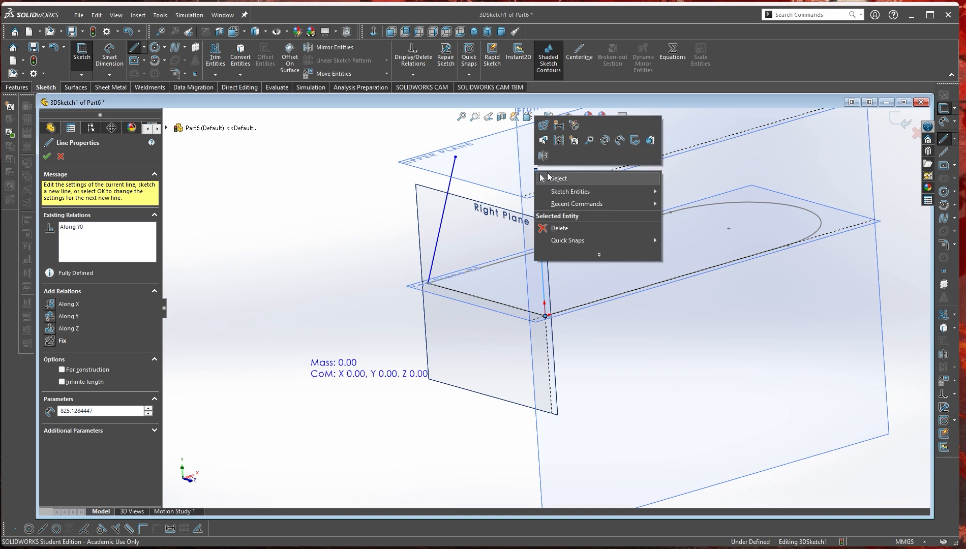
{"action": "left_click", "coordinate": [546, 178]}
{"action": "left_click", "coordinate": [535, 171]}
{"action": "left_click", "coordinate": [409, 162], "text": "ctrl"}
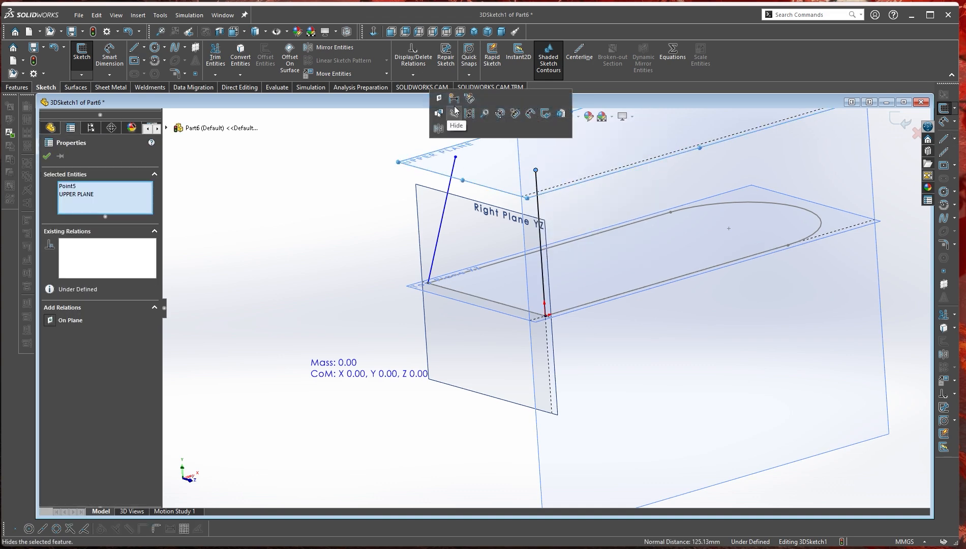
{"action": "left_click", "coordinate": [443, 99]}
- Delete the Along Y relation from the line rising from the origin
{"action": "mouse_move", "coordinate": [585, 234]}
{"action": "middle_mouse_down"}
{"action": "mouse_move", "coordinate": [662, 248]}
{"action": "mouse_move", "coordinate": [584, 241]}
{"action": "mouse_move", "coordinate": [602, 290]}
{"action": "middle_mouse_up"}
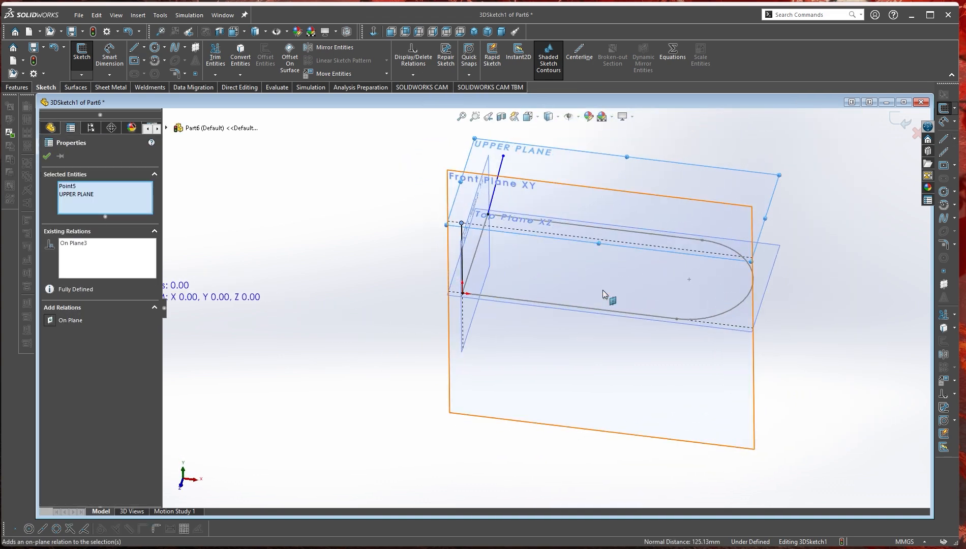
{"action": "left_click", "coordinate": [464, 242]}
{"action": "right_click", "coordinate": [464, 257]}
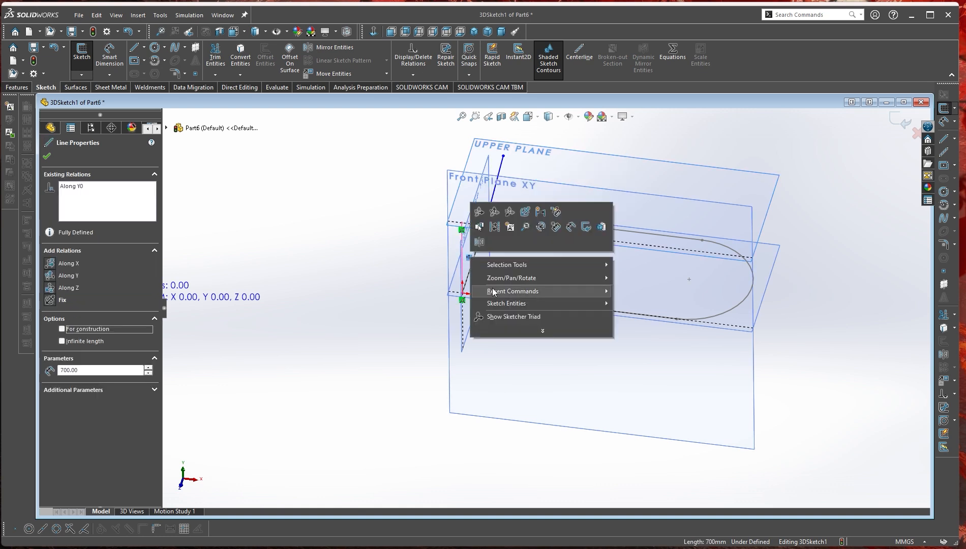
{"action": "left_click", "coordinate": [452, 257]}
{"action": "scroll", "coordinate": [447, 241], "scroll_direction": "down", "scroll_amount": 2}
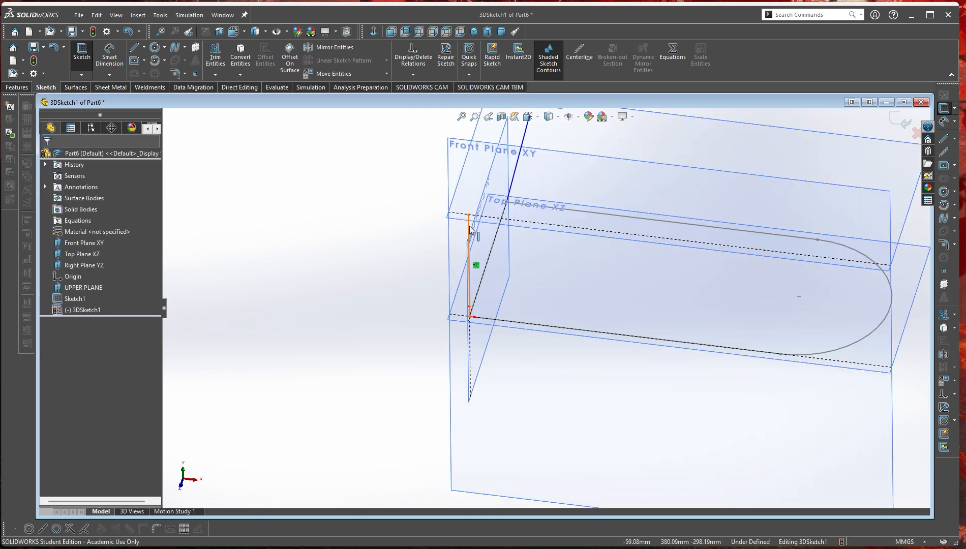
{"action": "left_click", "coordinate": [469, 229]}
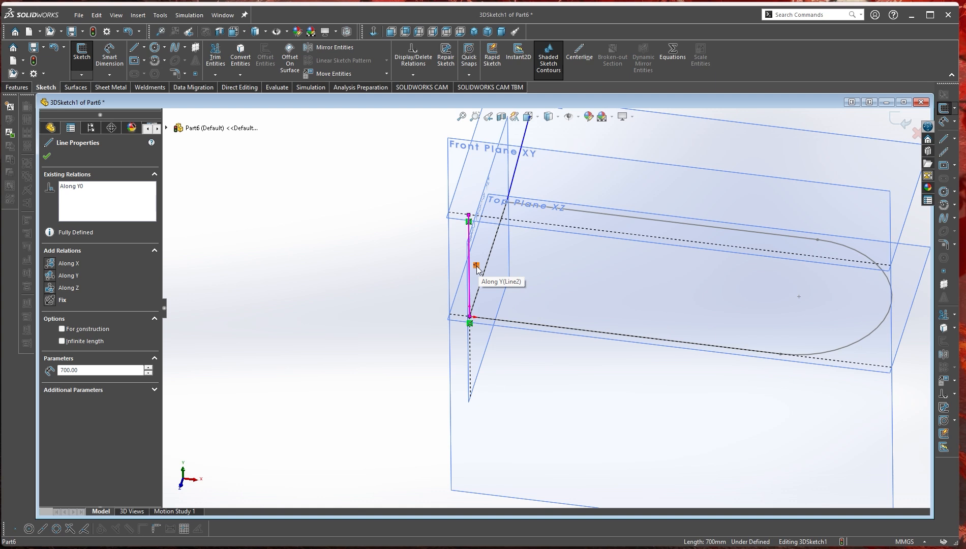
{"action": "left_click", "coordinate": [76, 187]}
{"action": "key", "text": "Delete"}
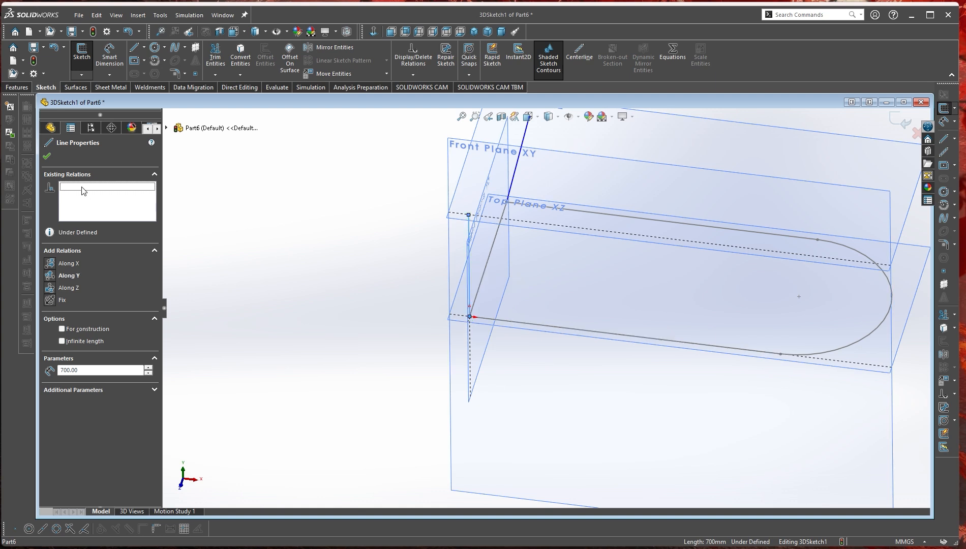
{"action": "key", "text": "Escape"}
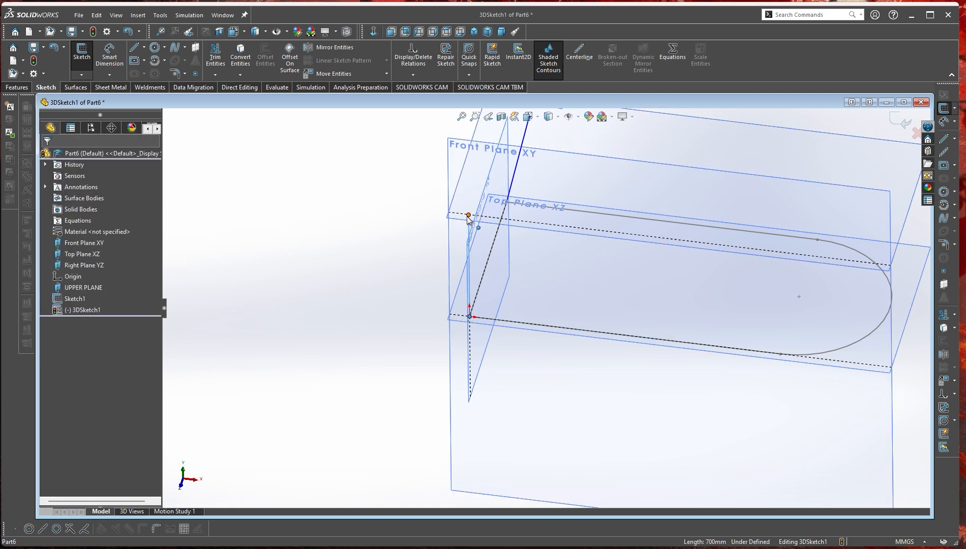
- Move the upper end of the origin line across the upper plane so that the line leans
{"action": "left_click_drag", "start_coordinate": [469, 215], "coordinate": [526, 208]}
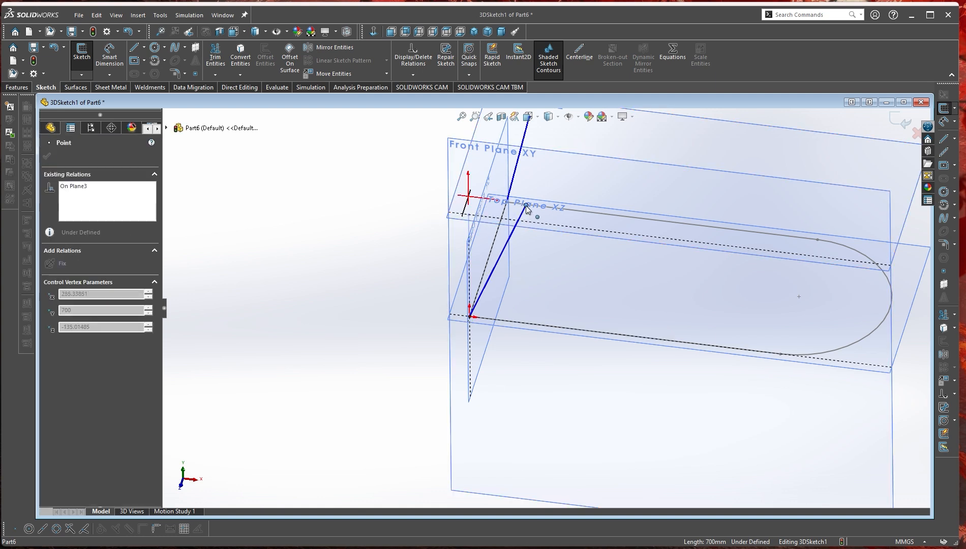
{"action": "left_click", "coordinate": [460, 189], "text": "ctrl"}
{"action": "left_click", "coordinate": [502, 144]}
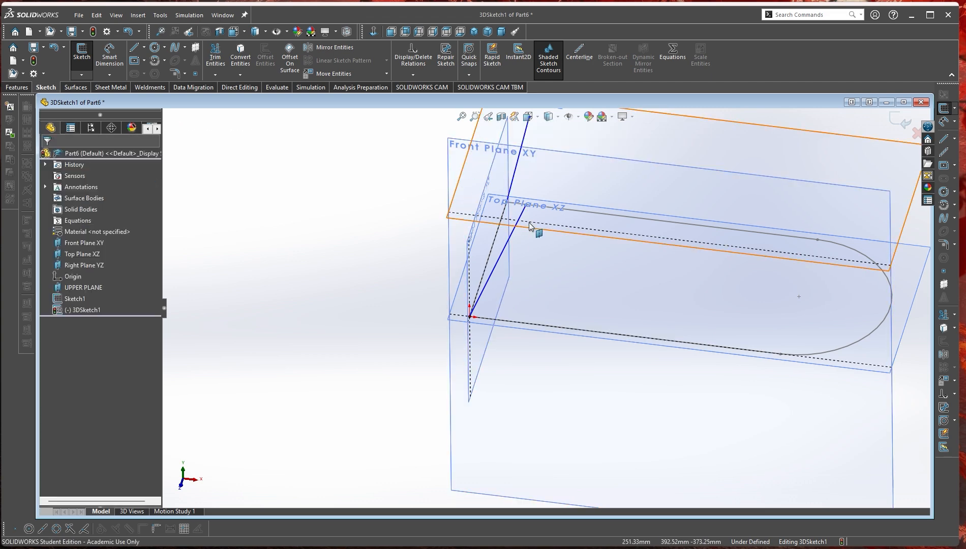
{"action": "left_click", "coordinate": [492, 213]}
{"action": "left_click_drag", "start_coordinate": [492, 213], "coordinate": [491, 217]}
{"action": "key", "text": "Escape"}
{"action": "scroll", "coordinate": [542, 330], "scroll_direction": "up", "scroll_amount": 1}
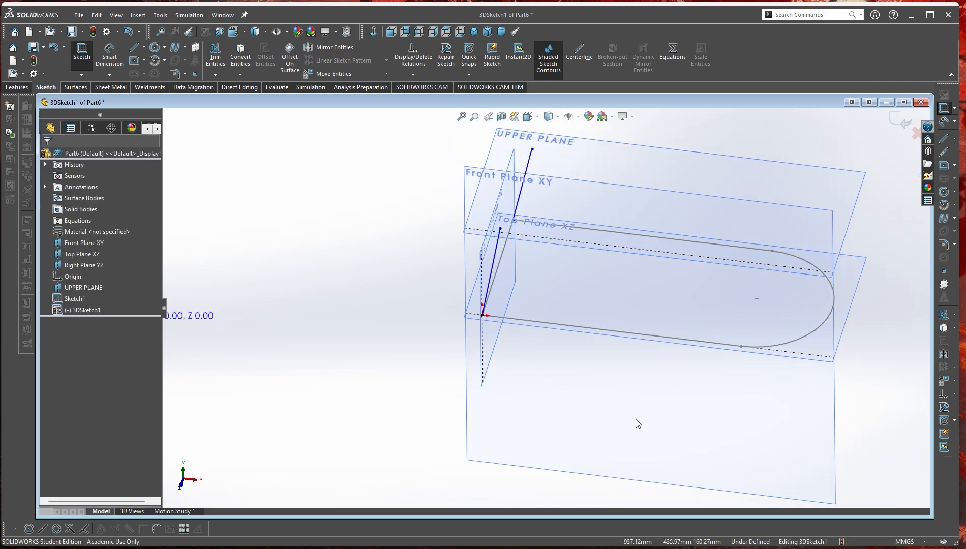
- Sketch a line rising from the base profile's near tangent point, where the straight side through the origin meets the arc
{"action": "mouse_move", "coordinate": [636, 422]}
{"action": "middle_mouse_down"}
{"action": "mouse_move", "coordinate": [677, 332]}
{"action": "mouse_move", "coordinate": [697, 390]}
{"action": "mouse_move", "coordinate": [675, 340]}
{"action": "mouse_move", "coordinate": [628, 351]}
{"action": "mouse_move", "coordinate": [650, 398]}
{"action": "middle_mouse_up"}
{"action": "right_click_drag", "start_coordinate": [650, 399], "coordinate": [690, 375]}
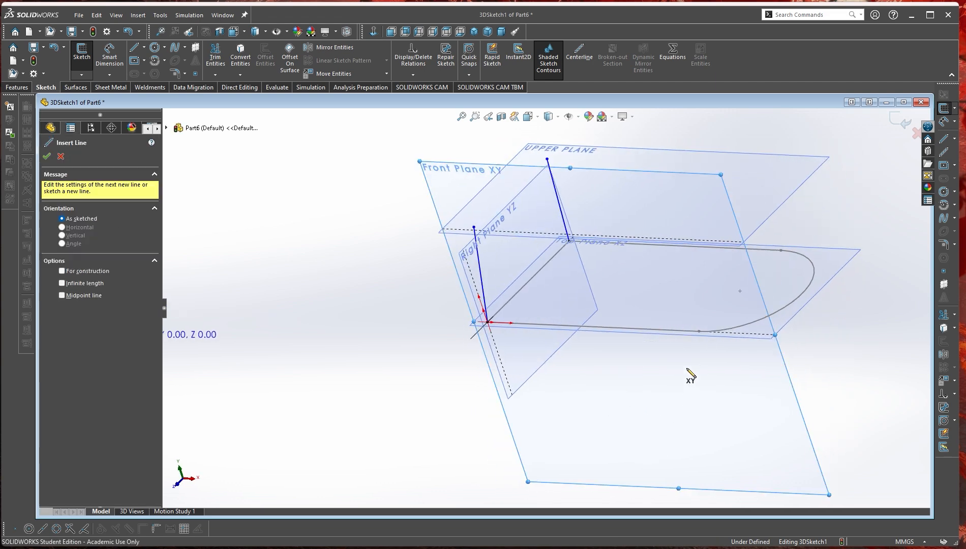
{"action": "left_click", "coordinate": [699, 331]}
{"action": "left_click", "coordinate": [699, 223]}
{"action": "right_click", "coordinate": [700, 224]}
{"action": "left_click", "coordinate": [722, 231]}
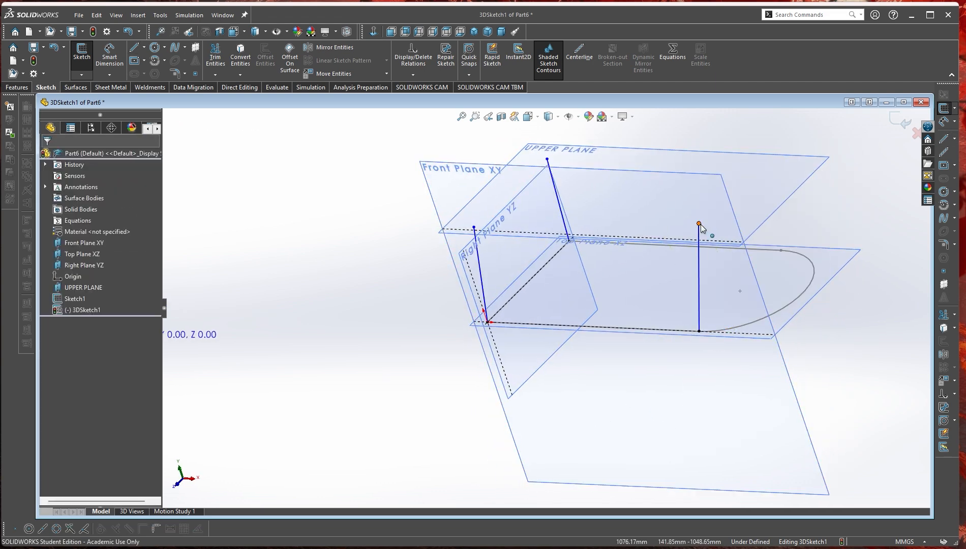
- Constrain the upper end of the near tangent-point line to lie on UPPER PLANE
{"action": "left_click", "coordinate": [699, 224]}
{"action": "left_click", "coordinate": [791, 191], "text": "ctrl"}
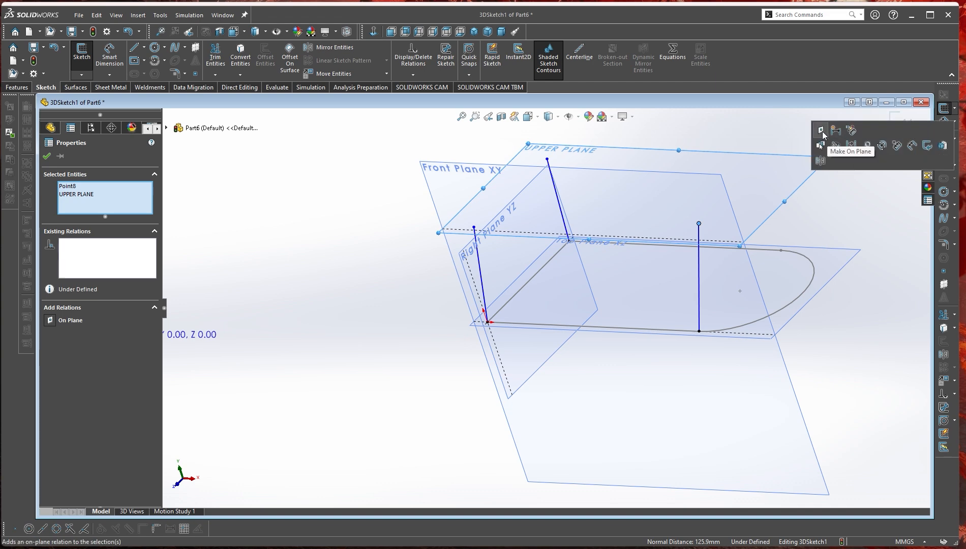
{"action": "left_click", "coordinate": [823, 131]}
{"action": "left_click", "coordinate": [834, 231]}
{"action": "mouse_move", "coordinate": [716, 334]}
{"action": "middle_mouse_down"}
{"action": "mouse_move", "coordinate": [713, 368]}
{"action": "mouse_move", "coordinate": [724, 346]}
{"action": "middle_mouse_up"}
{"action": "left_click", "coordinate": [749, 287]}
{"action": "middle_click_drag", "start_coordinate": [748, 287], "coordinate": [671, 340]}
{"action": "key", "text": "Escape"}
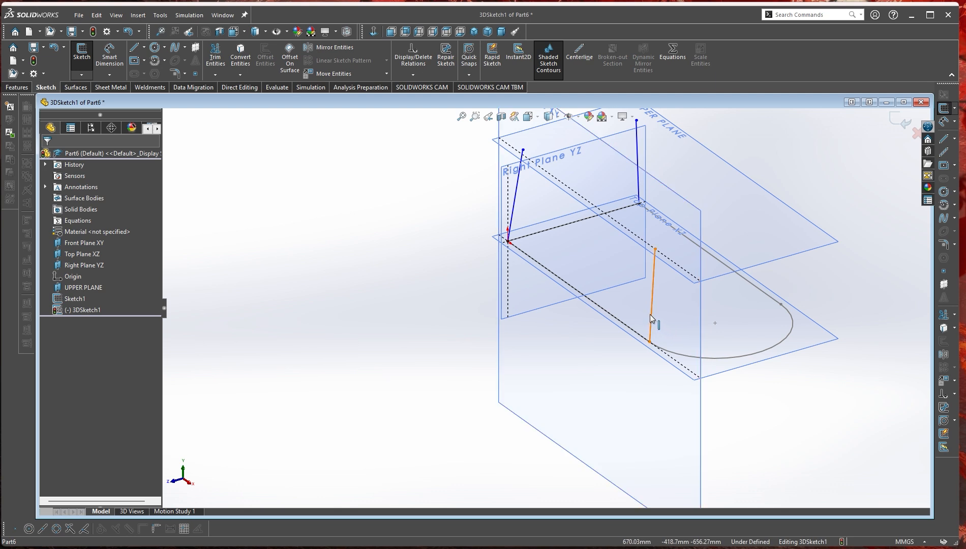
- Inspect the near tangent-point line's relations and delete the On Plane relation that ties it to the Front Plane
{"action": "left_click", "coordinate": [649, 314]}
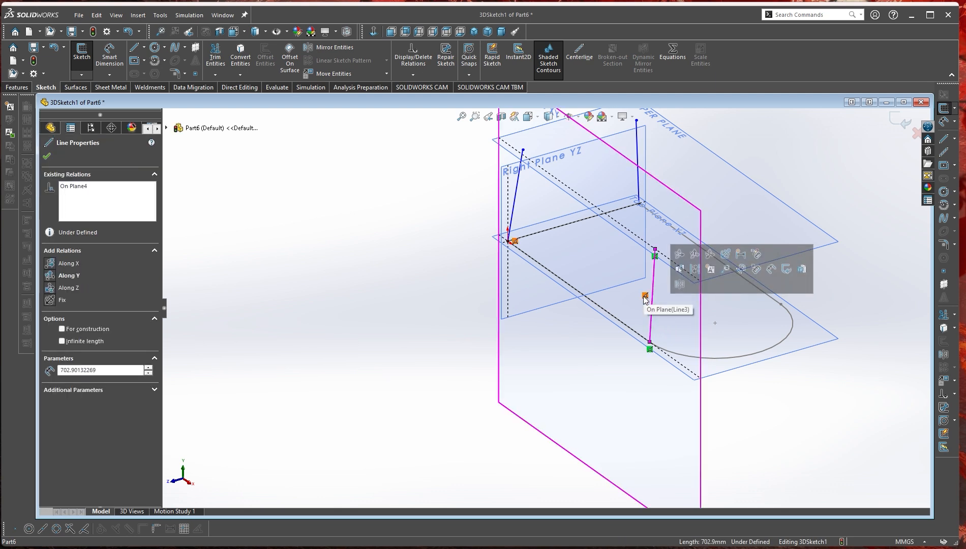
{"action": "key", "text": "Escape"}
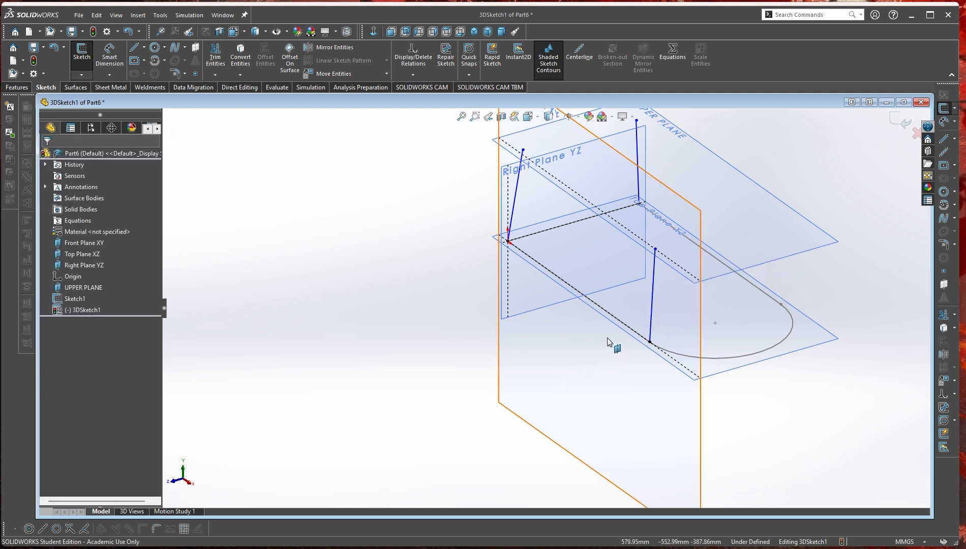
{"action": "left_click", "coordinate": [655, 250]}
{"action": "left_click_drag", "start_coordinate": [684, 220], "coordinate": [616, 243]}
{"action": "mouse_move", "coordinate": [498, 342]}
{"action": "middle_mouse_down"}
{"action": "mouse_move", "coordinate": [501, 326]}
{"action": "mouse_move", "coordinate": [629, 351]}
{"action": "mouse_move", "coordinate": [773, 305]}
{"action": "middle_mouse_up"}
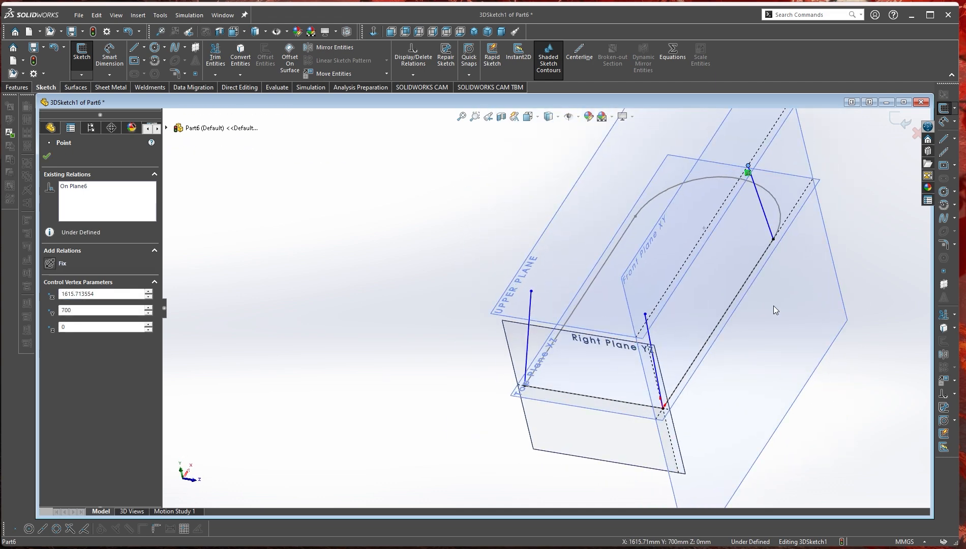
{"action": "left_click", "coordinate": [765, 218]}
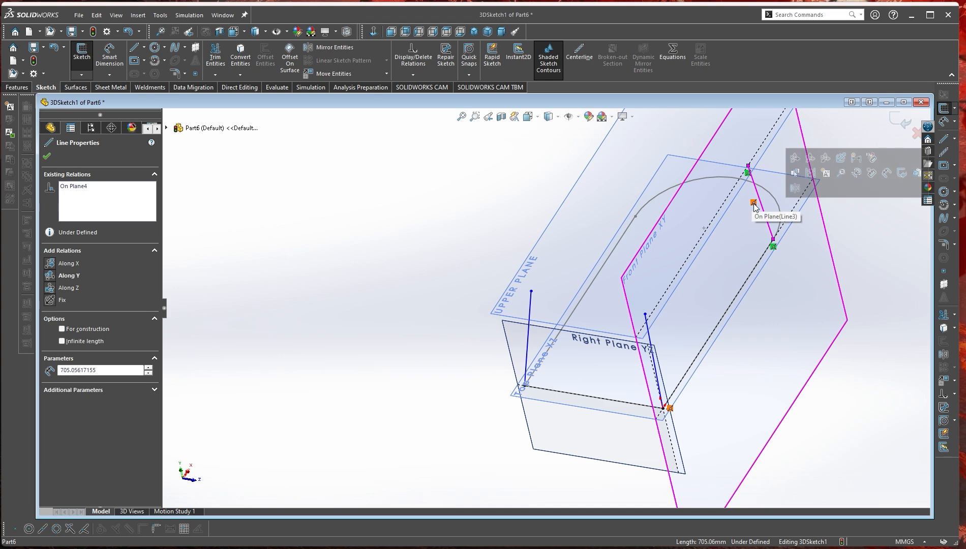
{"action": "right_click", "coordinate": [754, 206]}
{"action": "left_click", "coordinate": [767, 264]}
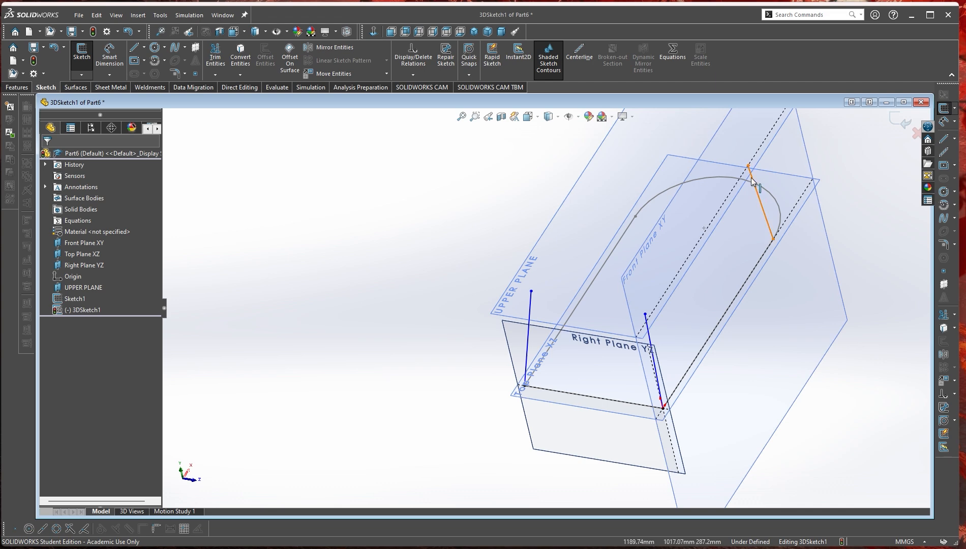
- Move the near tangent-point line's upper end off the Front Plane to about X 1320, Y 700, Z -1336 mm
{"action": "left_click_drag", "start_coordinate": [749, 167], "coordinate": [735, 169]}
{"action": "key", "text": "Escape"}
{"action": "middle_click_drag", "start_coordinate": [729, 172], "coordinate": [653, 231]}
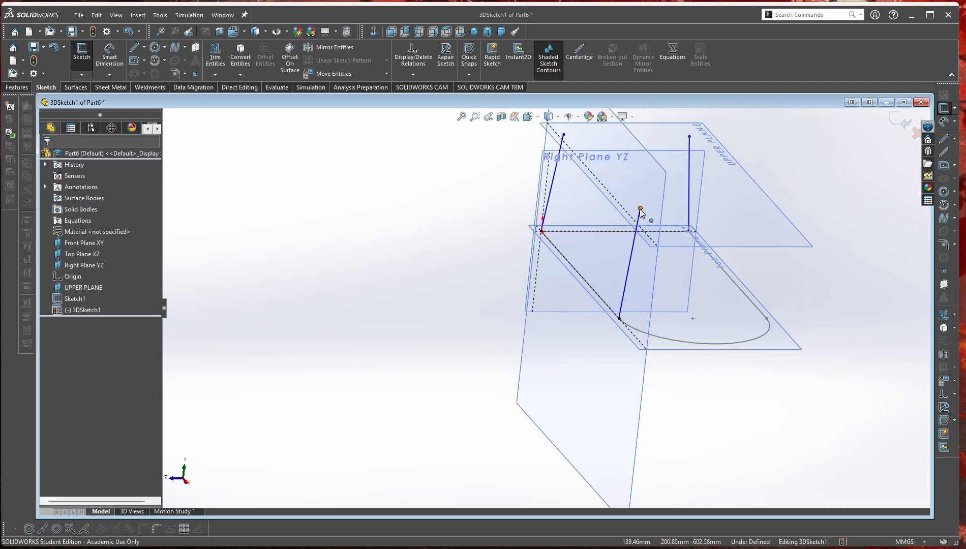
{"action": "left_click_drag", "start_coordinate": [640, 209], "coordinate": [656, 225]}
{"action": "left_click_drag", "start_coordinate": [749, 218], "coordinate": [810, 197]}
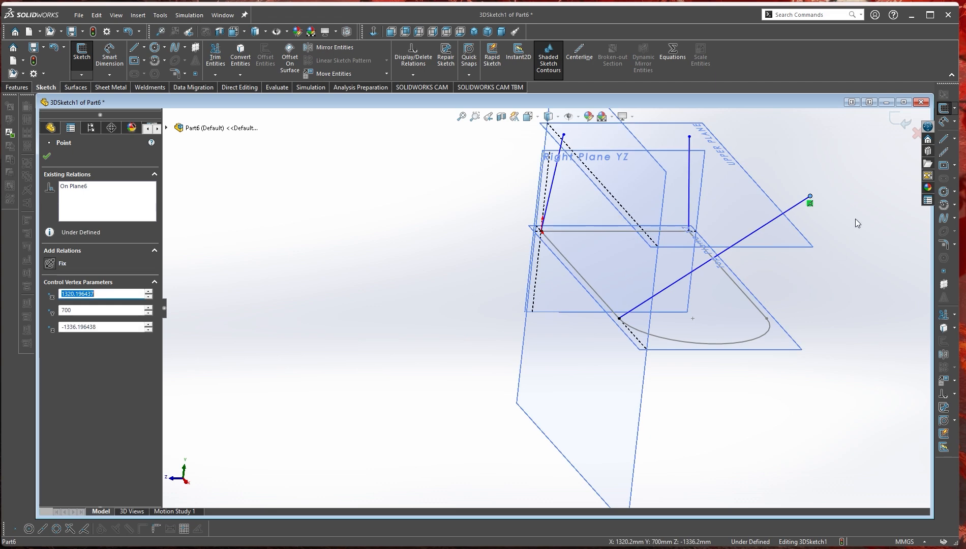
{"action": "middle_click_drag", "start_coordinate": [855, 218], "coordinate": [812, 316]}
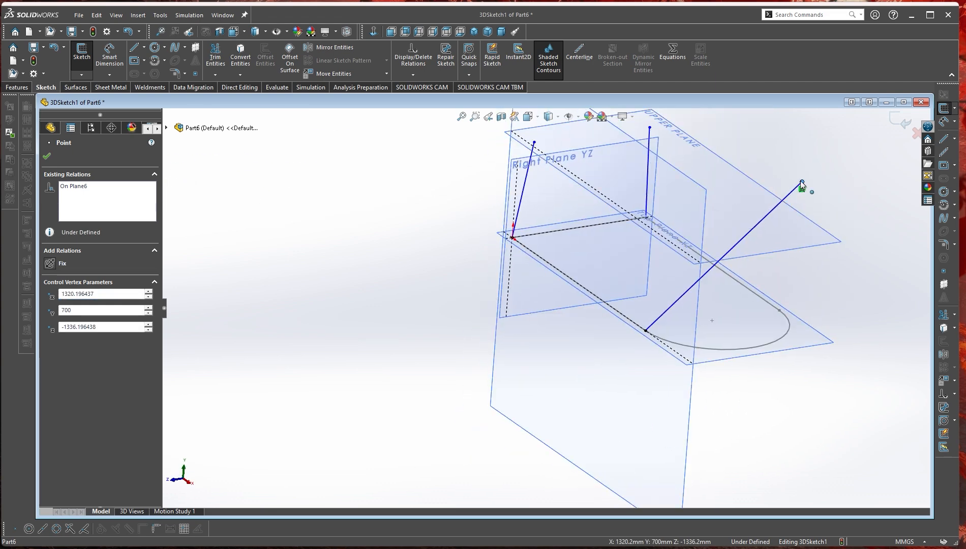
- Pull the near tangent-point line's upper end back along UPPER PLANE towards the region above its base point
{"action": "left_click_drag", "start_coordinate": [801, 184], "coordinate": [687, 244]}
{"action": "key", "text": "Escape"}
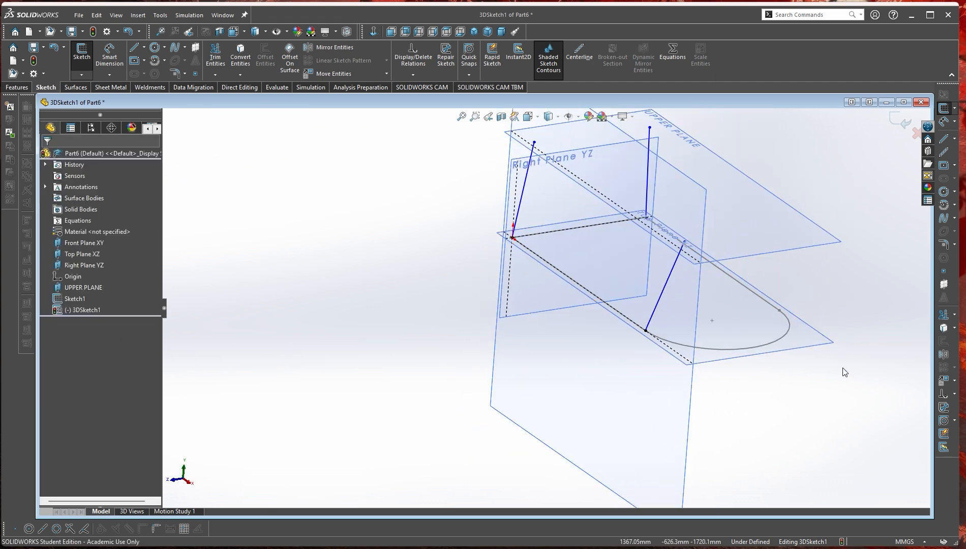
- Sketch a line about 1300 mm long rising from the base profile's far tangent point, where the other long side meets the arc
{"action": "right_click_drag", "start_coordinate": [844, 370], "coordinate": [788, 364]}
{"action": "middle_click_drag", "start_coordinate": [789, 366], "coordinate": [711, 371]}
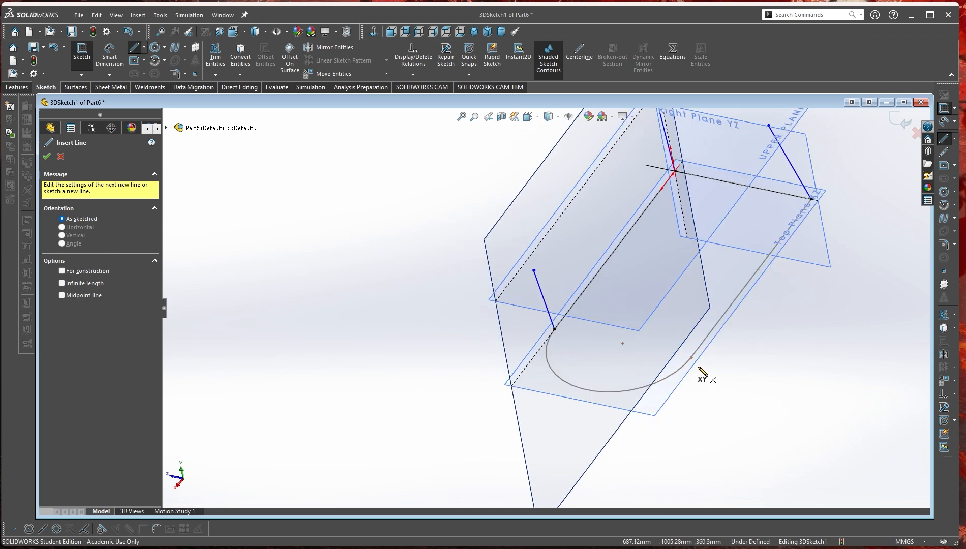
{"action": "left_click", "coordinate": [691, 358]}
{"action": "left_click", "coordinate": [619, 287]}
{"action": "right_click", "coordinate": [620, 287]}
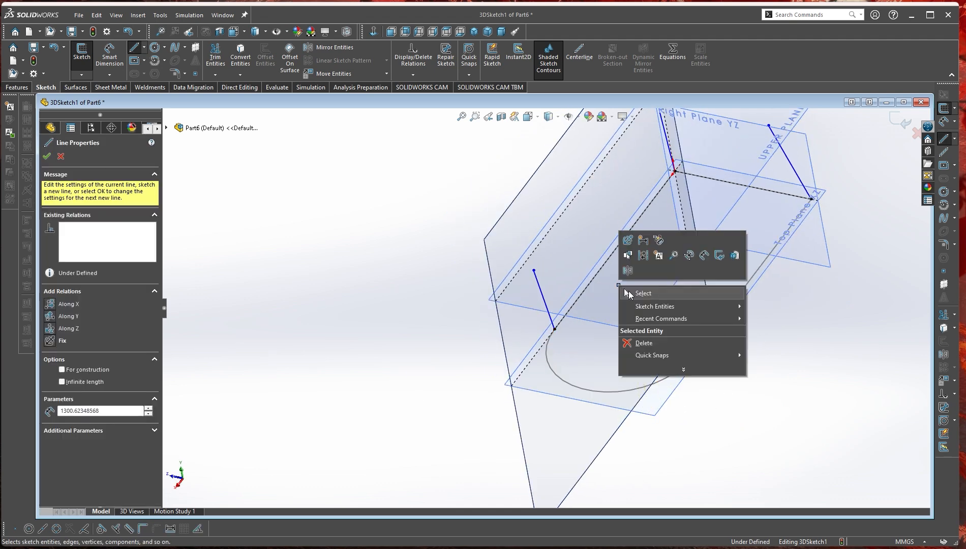
{"action": "left_click", "coordinate": [635, 291]}
- Constrain the upper end of the far tangent-point line to lie on UPPER PLANE
{"action": "left_click", "coordinate": [620, 286]}
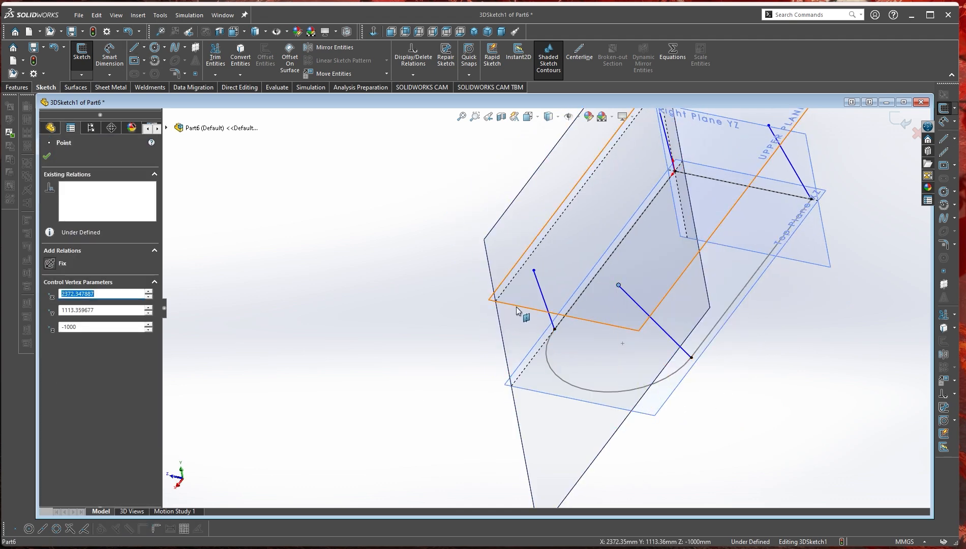
{"action": "left_click", "coordinate": [516, 307], "text": "ctrl"}
{"action": "left_click", "coordinate": [547, 247]}
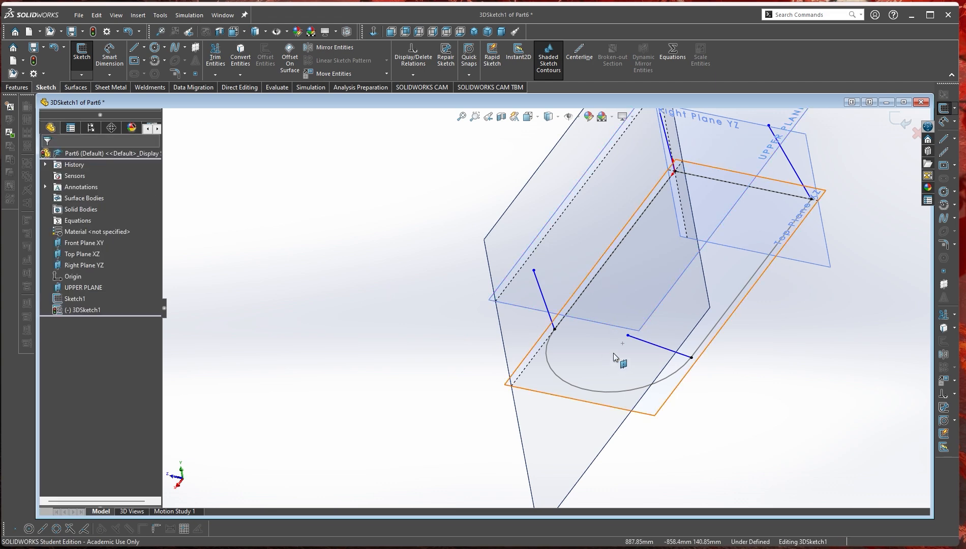
{"action": "left_click", "coordinate": [627, 337]}
{"action": "left_click", "coordinate": [493, 402]}
- Move the near tangent-point line's upper end to about X 1703, Y 700, Z -40 mm and shift the far one's upper end towards the origin side
{"action": "middle_click_drag", "start_coordinate": [493, 403], "coordinate": [904, 264]}
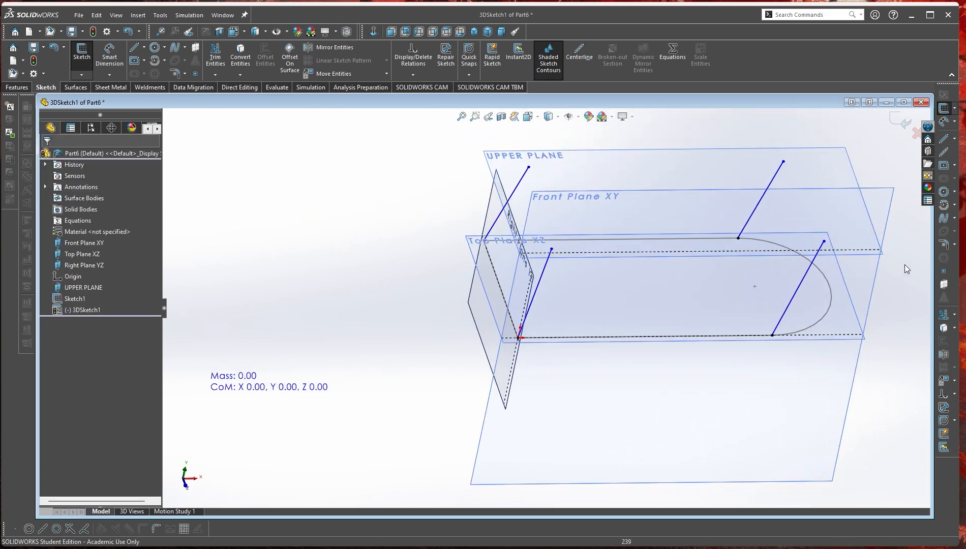
{"action": "left_click_drag", "start_coordinate": [824, 244], "coordinate": [787, 248]}
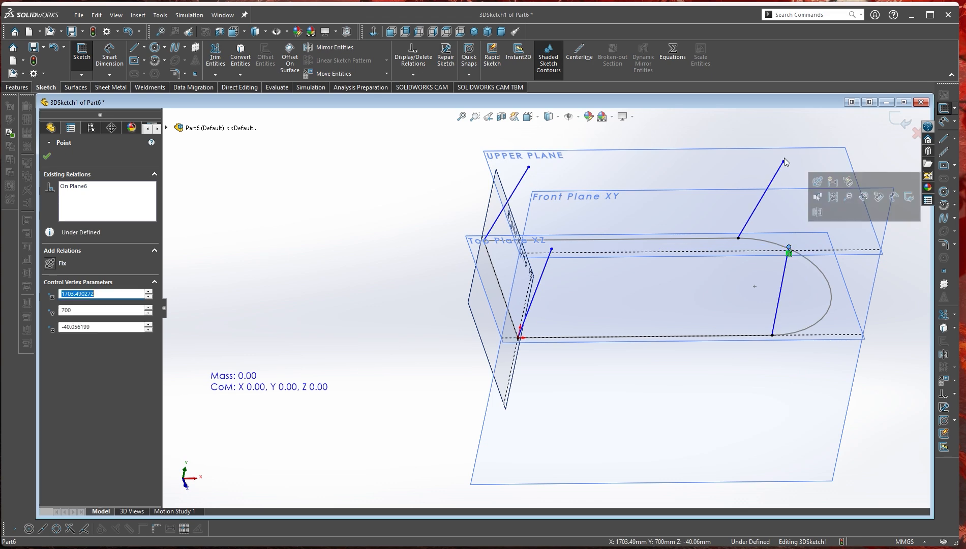
{"action": "left_click_drag", "start_coordinate": [784, 161], "coordinate": [753, 169]}
{"action": "key", "text": "Escape"}
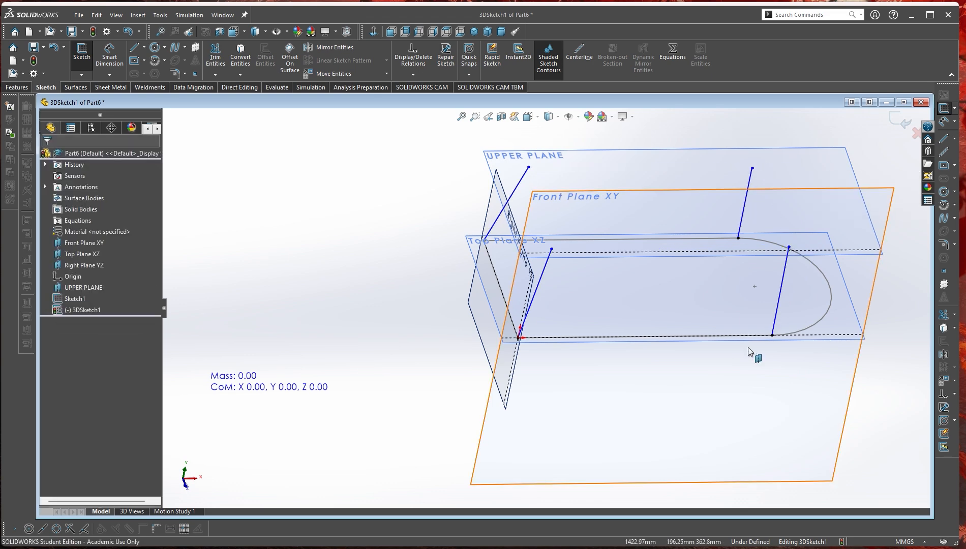
- Reposition the upper end of the line rising from the origin along UPPER PLANE so it leans inward over the base profile
{"action": "mouse_move", "coordinate": [748, 347]}
{"action": "middle_mouse_down"}
{"action": "mouse_move", "coordinate": [712, 276]}
{"action": "mouse_move", "coordinate": [742, 297]}
{"action": "mouse_move", "coordinate": [719, 293]}
{"action": "mouse_move", "coordinate": [737, 355]}
{"action": "mouse_move", "coordinate": [735, 286]}
{"action": "mouse_move", "coordinate": [632, 321]}
{"action": "mouse_move", "coordinate": [665, 361]}
{"action": "middle_mouse_up"}
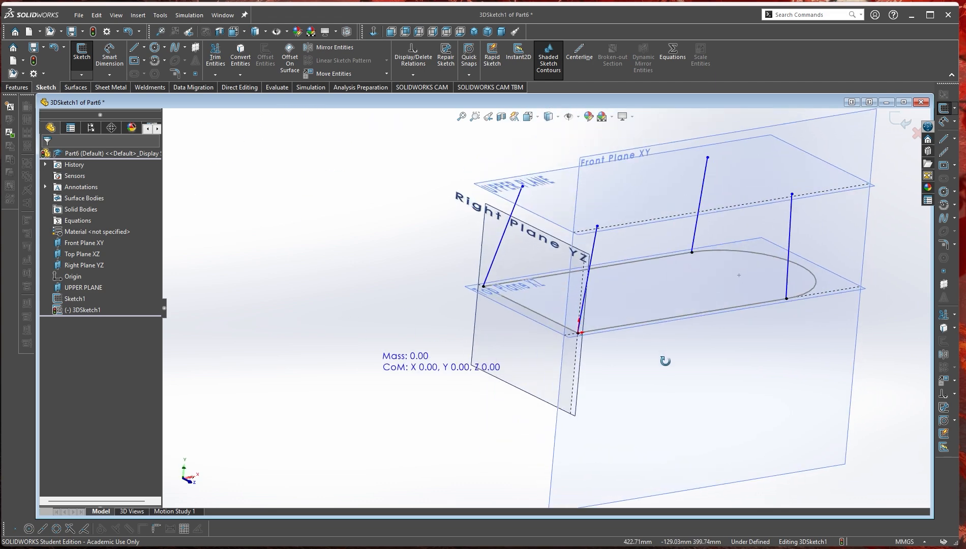
{"action": "scroll", "coordinate": [724, 318], "scroll_direction": "up", "scroll_amount": 2}
{"action": "scroll", "coordinate": [576, 262], "scroll_direction": "down", "scroll_amount": 4}
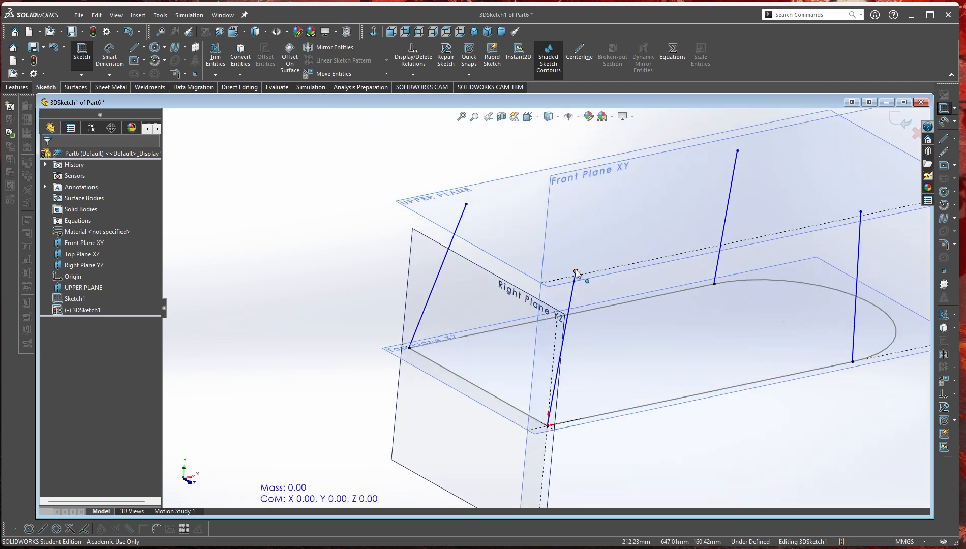
{"action": "left_click_drag", "start_coordinate": [576, 273], "coordinate": [577, 258]}
{"action": "left_click", "coordinate": [385, 267]}
{"action": "middle_click_drag", "start_coordinate": [384, 266], "coordinate": [375, 222]}
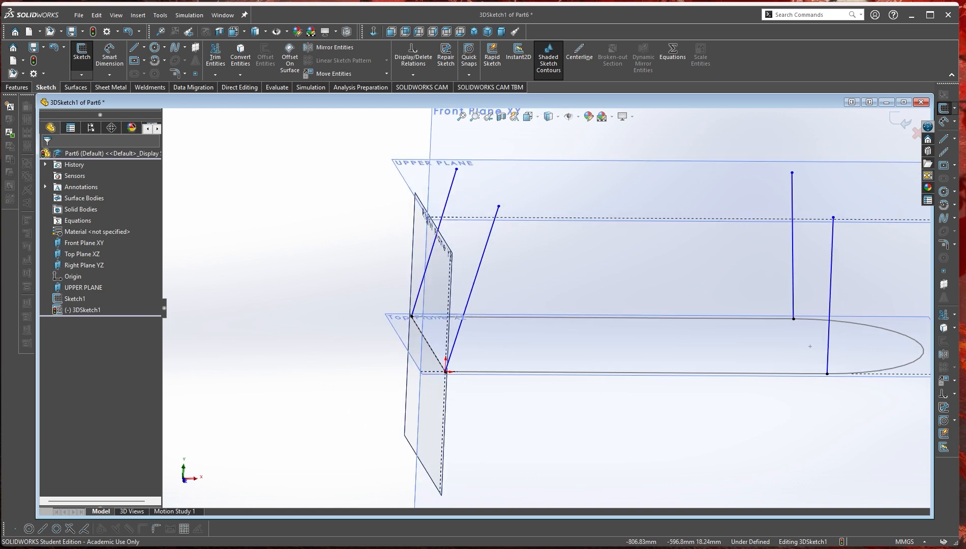
- Check the leg angles in the Question 2 drawings of the sample exam PDF and return to SOLIDWORKS
{"action": "key", "text": "alt+Tab"}
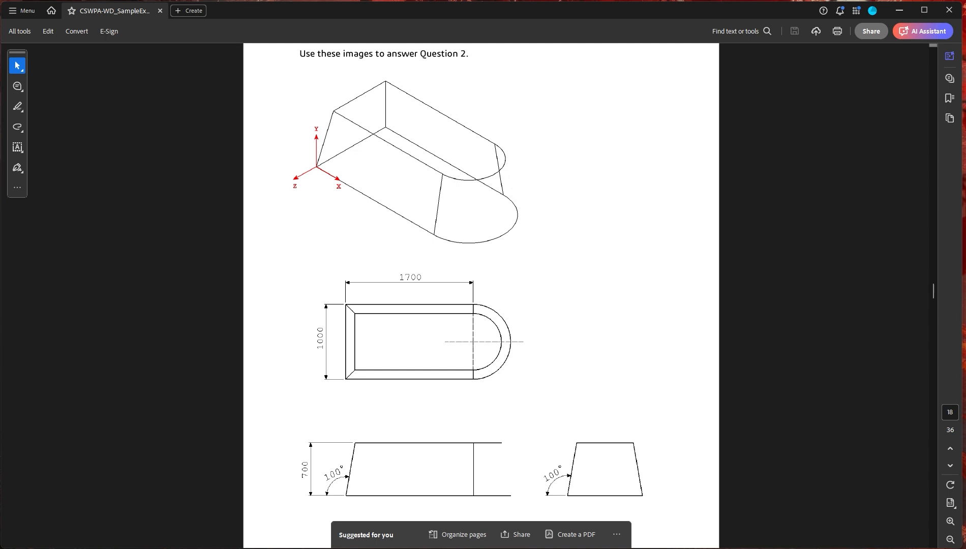
{"action": "key", "text": "alt+Tab"}
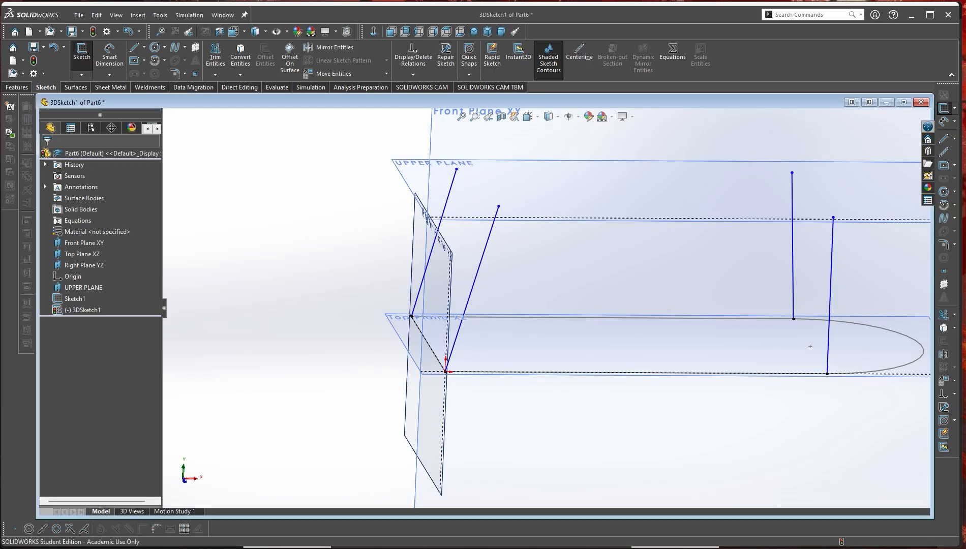
{"action": "scroll", "coordinate": [533, 339], "scroll_direction": "up", "scroll_amount": 1}
{"action": "scroll", "coordinate": [746, 345], "scroll_direction": "down", "scroll_amount": 1}
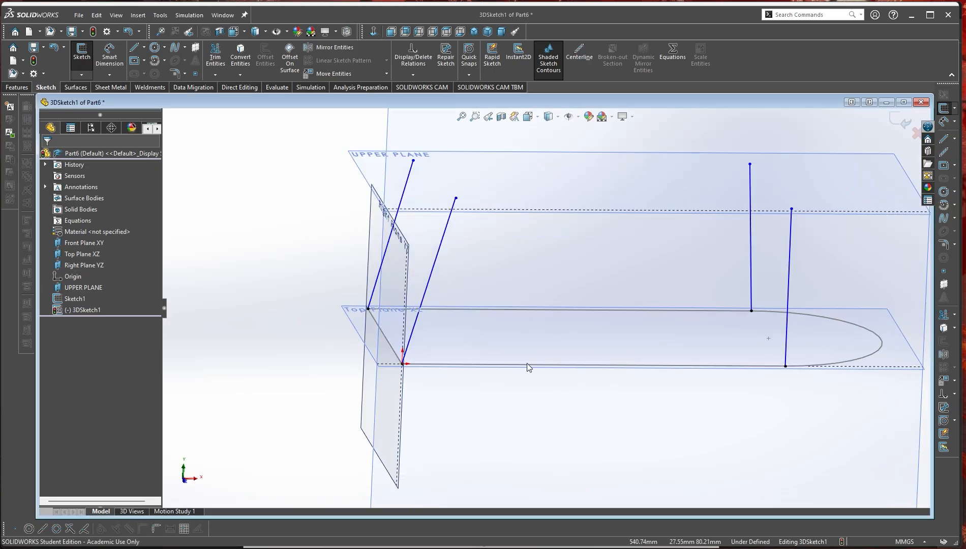
- Dimension the angle between the origin leg and the base profile's long side through the origin as 80°
{"action": "right_click_drag", "start_coordinate": [527, 364], "coordinate": [515, 296]}
{"action": "left_click", "coordinate": [435, 264]}
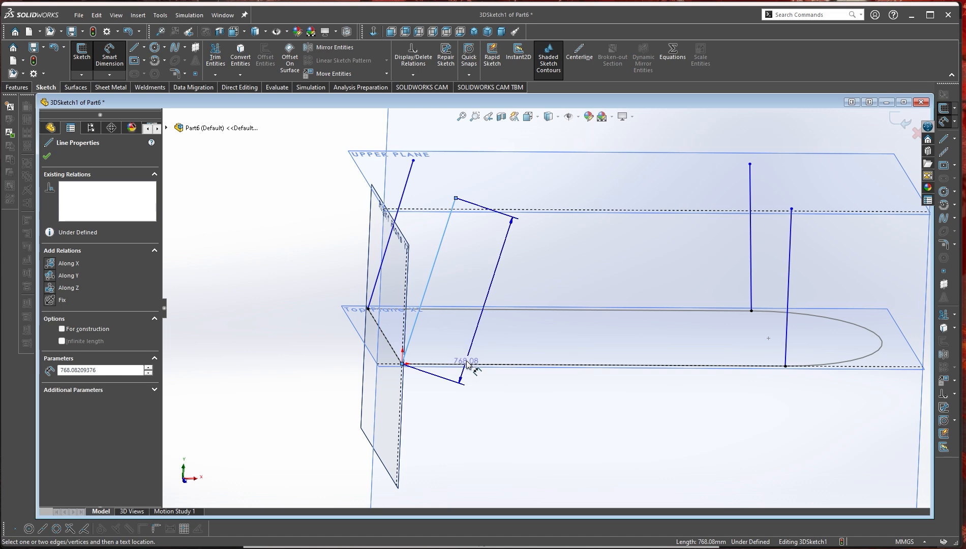
{"action": "left_click", "coordinate": [465, 366]}
{"action": "left_click", "coordinate": [551, 368]}
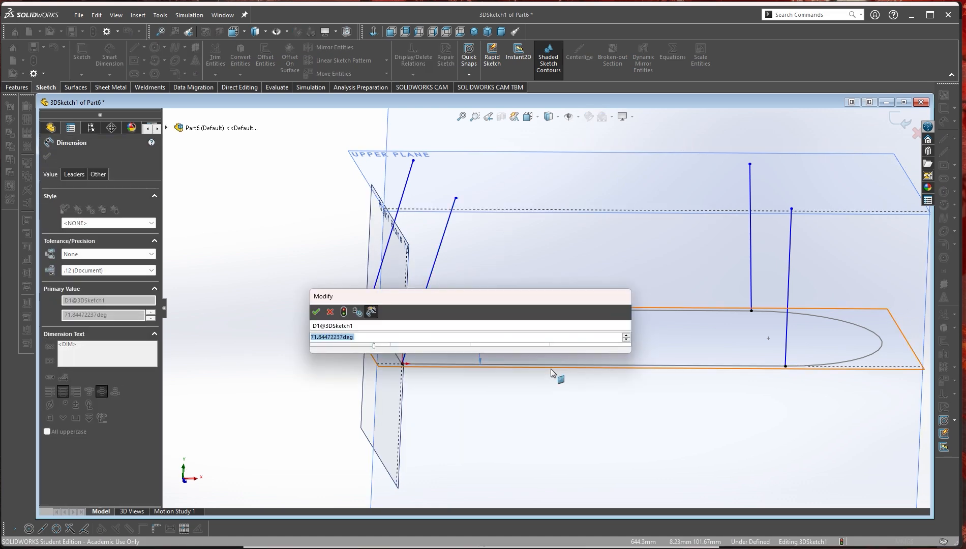
{"action": "type", "text": "80"}
{"action": "key", "text": "Return"}
- Dimension the angle between the origin leg and the base profile's short straight side as 80°
{"action": "middle_click_drag", "start_coordinate": [554, 376], "coordinate": [559, 295]}
{"action": "scroll", "coordinate": [600, 291], "scroll_direction": "down", "scroll_amount": 3}
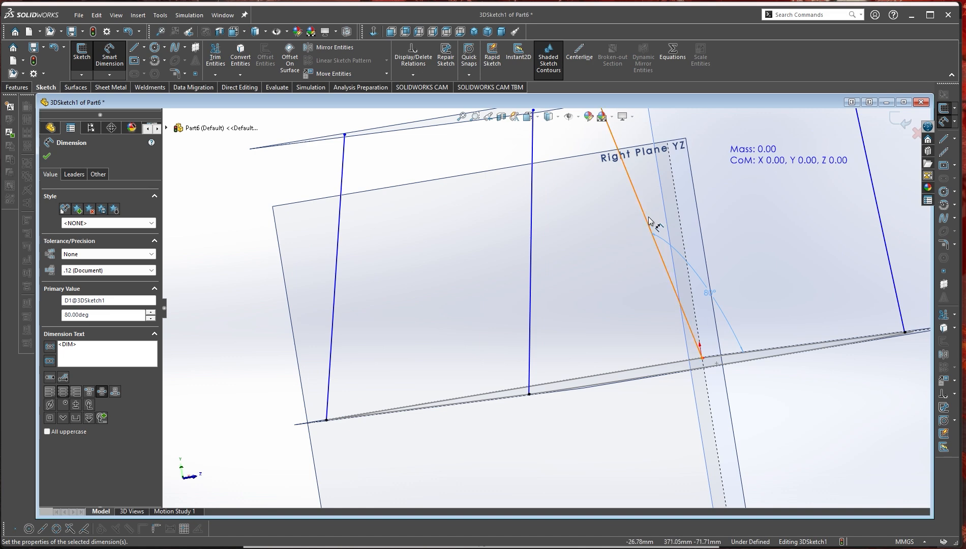
{"action": "left_click", "coordinate": [658, 249]}
{"action": "middle_click_drag", "start_coordinate": [571, 332], "coordinate": [582, 365]}
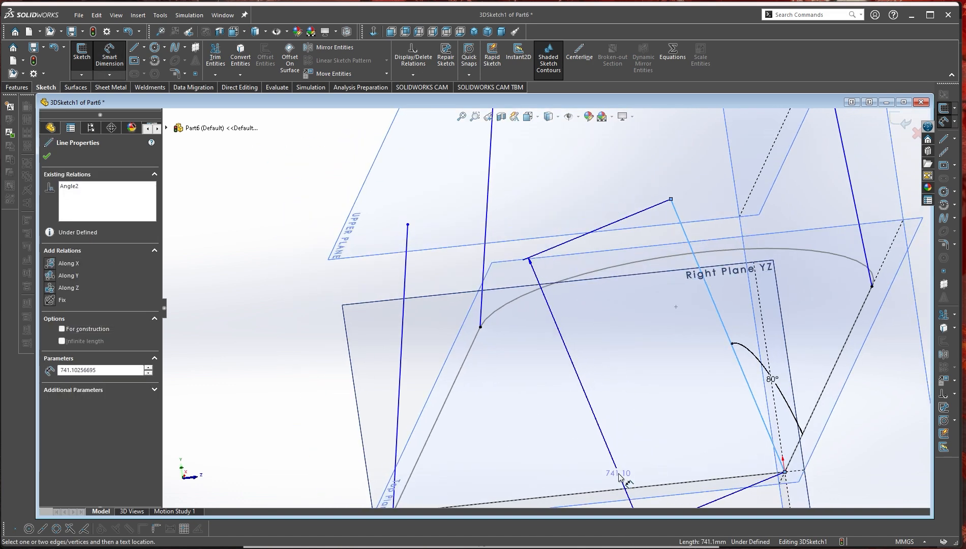
{"action": "left_click", "coordinate": [609, 492]}
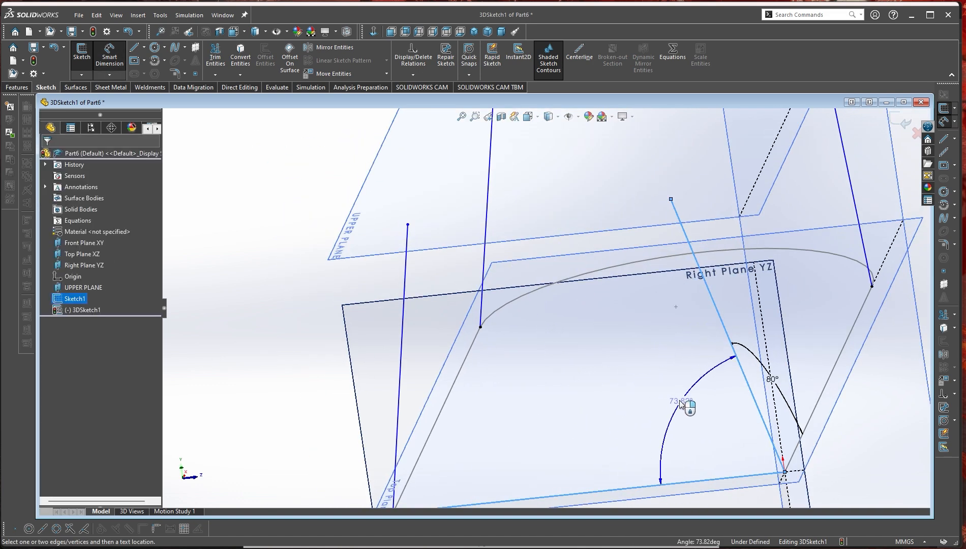
{"action": "left_click", "coordinate": [718, 437]}
{"action": "type", "text": "80"}
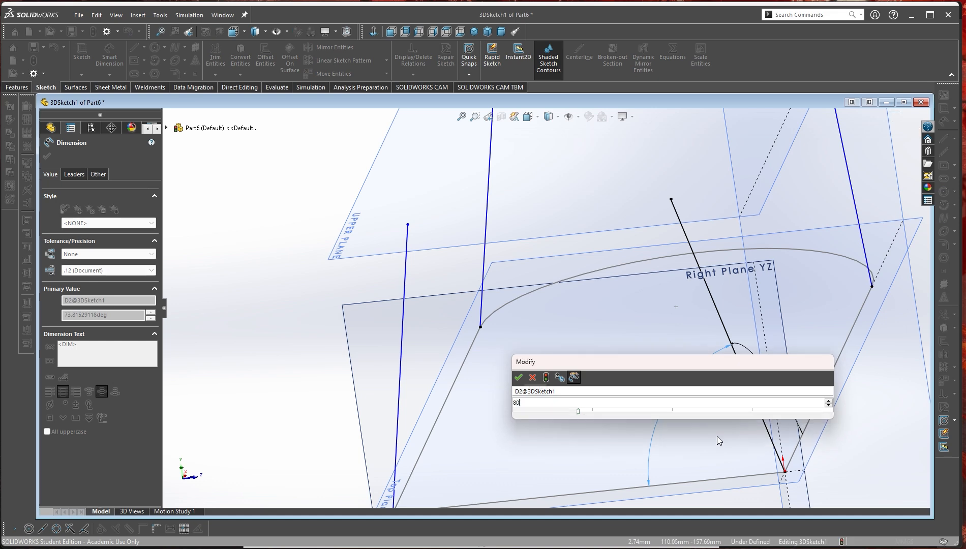
{"action": "key", "text": "Return"}
- Dimension the angle between the far square-corner leg and the base profile's short straight side as 80°
{"action": "scroll", "coordinate": [550, 354], "scroll_direction": "up", "scroll_amount": 4}
{"action": "scroll", "coordinate": [549, 355], "scroll_direction": "down", "scroll_amount": 2}
{"action": "mouse_move", "coordinate": [536, 360]}
{"action": "middle_mouse_down"}
{"action": "mouse_move", "coordinate": [530, 304]}
{"action": "mouse_move", "coordinate": [433, 288]}
{"action": "middle_mouse_up"}
{"action": "scroll", "coordinate": [420, 285], "scroll_direction": "down", "scroll_amount": 3}
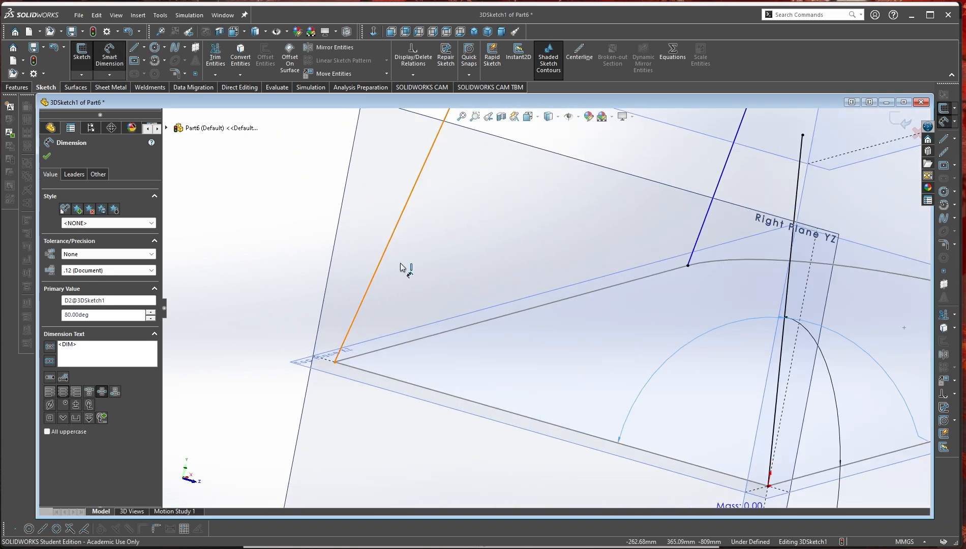
{"action": "left_click", "coordinate": [379, 262]}
{"action": "left_click", "coordinate": [414, 385]}
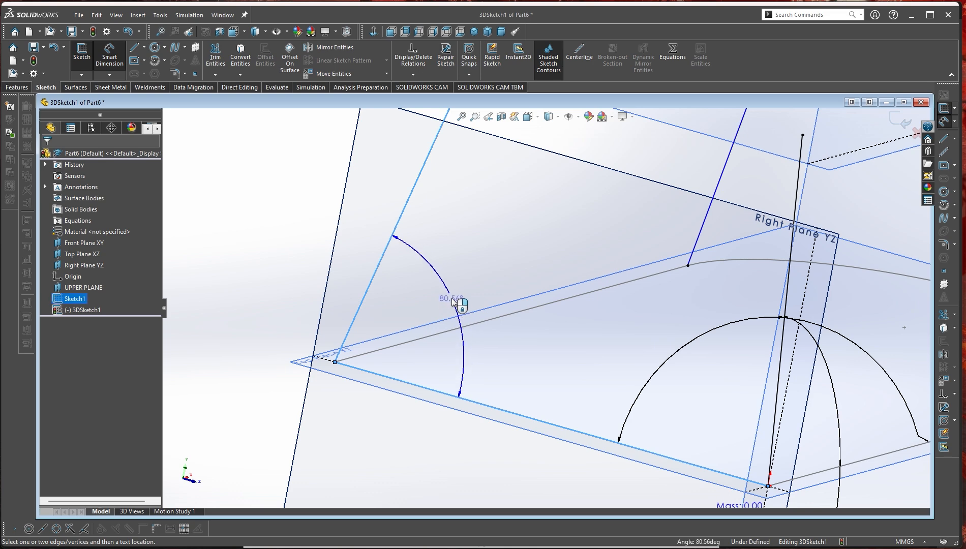
{"action": "left_click", "coordinate": [452, 301]}
{"action": "type", "text": "80"}
{"action": "key", "text": "Return"}
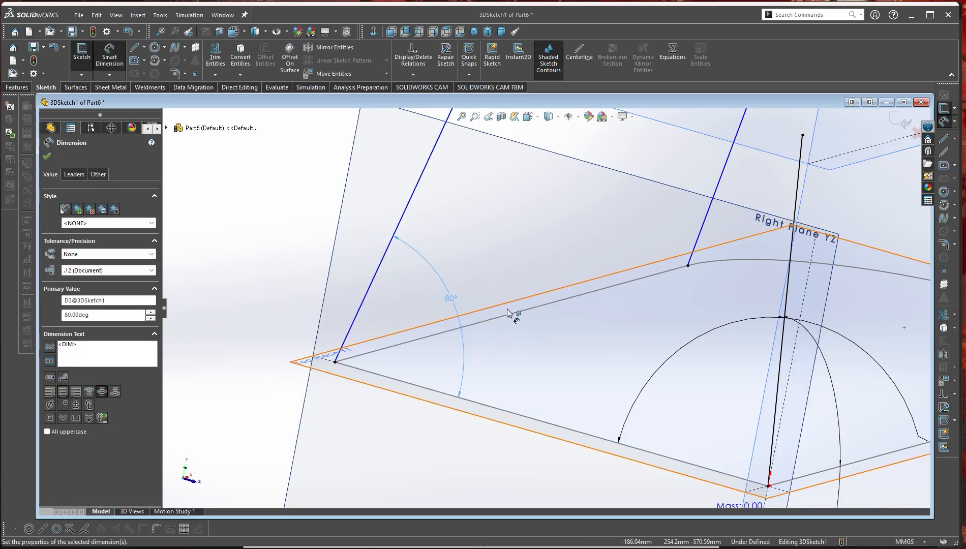
- Dimension the angle between the far square-corner leg and the adjoining long side as 80°
{"action": "left_click", "coordinate": [502, 316]}
{"action": "left_click", "coordinate": [415, 200]}
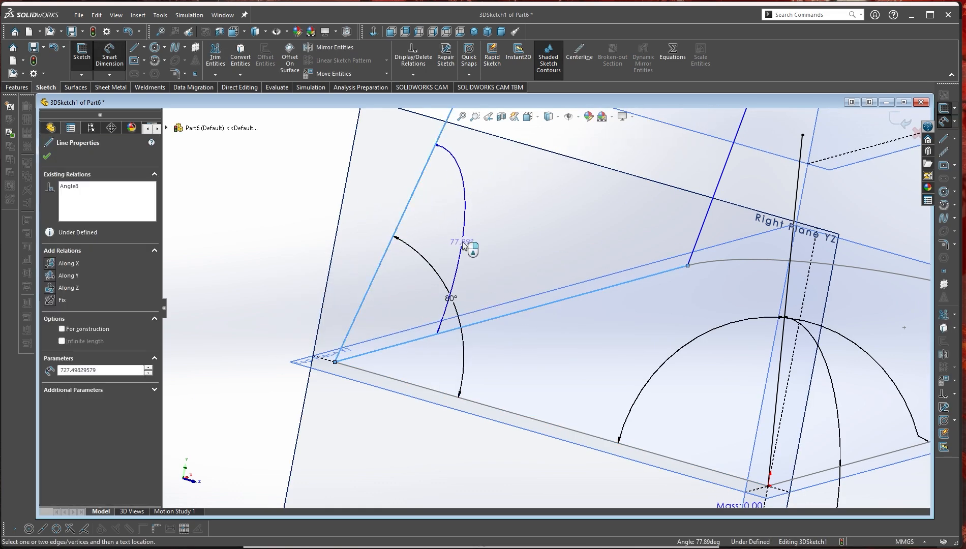
{"action": "left_click", "coordinate": [462, 245]}
{"action": "key", "text": "Return"}
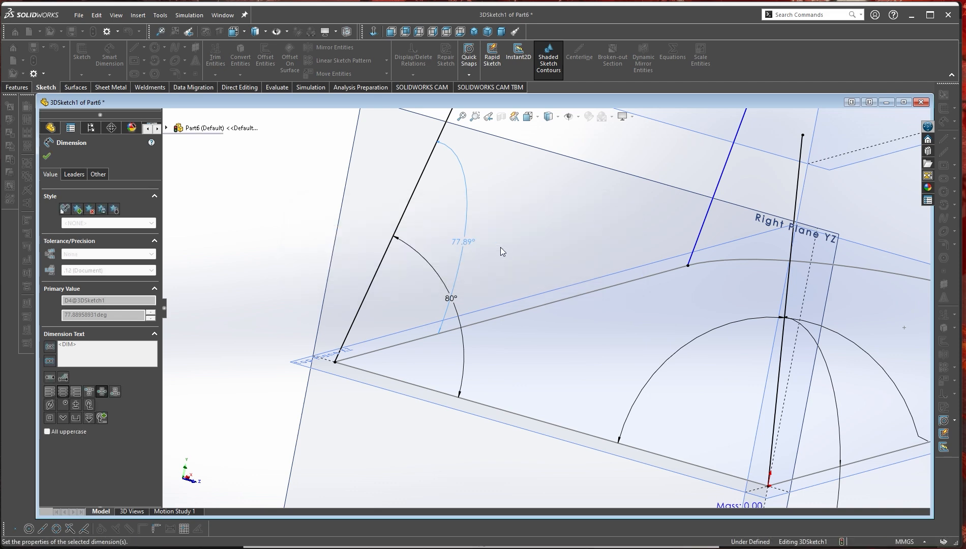
- Dimension the angle between the near tangent-point leg and the long side through the origin as 90°
{"action": "mouse_move", "coordinate": [500, 247]}
{"action": "middle_mouse_down"}
{"action": "mouse_move", "coordinate": [611, 336]}
{"action": "mouse_move", "coordinate": [632, 308]}
{"action": "mouse_move", "coordinate": [761, 376]}
{"action": "middle_mouse_up"}
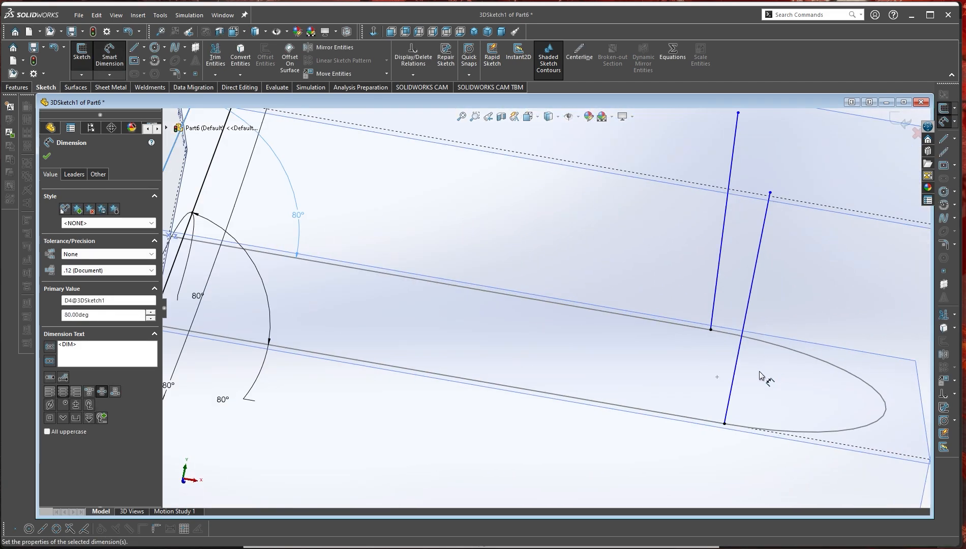
{"action": "left_click", "coordinate": [738, 347]}
{"action": "left_click", "coordinate": [663, 415]}
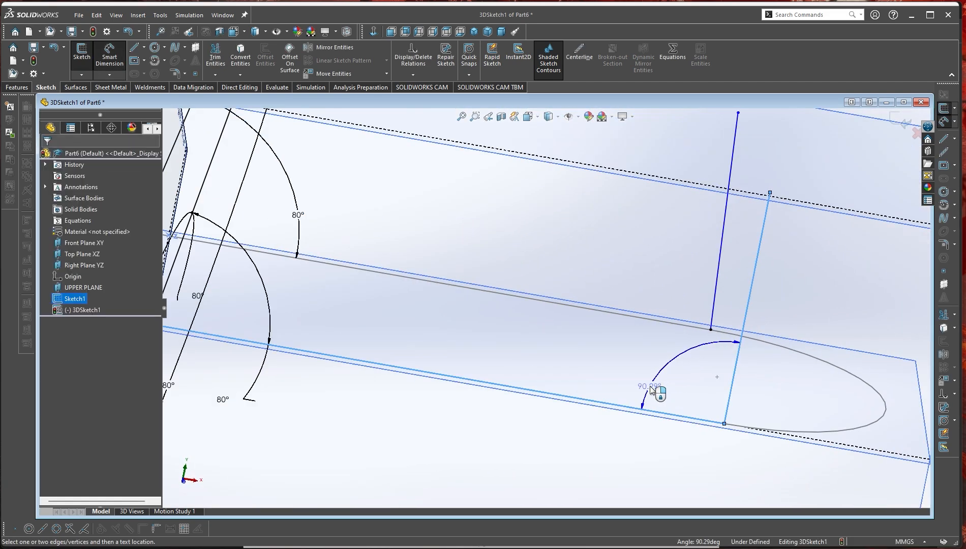
{"action": "left_click", "coordinate": [687, 407]}
{"action": "type", "text": "90"}
{"action": "key", "text": "Return"}
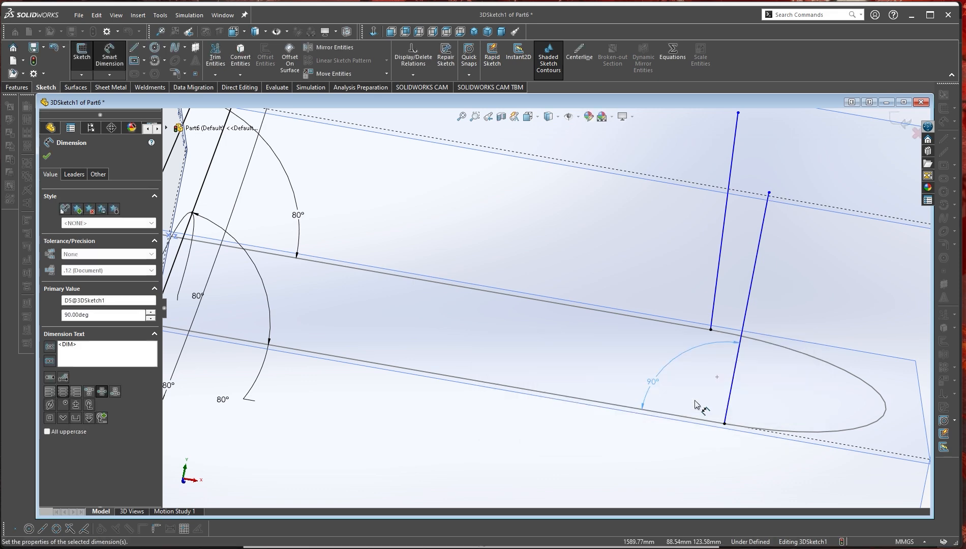
- Dimension the angle between the far tangent-point leg and its adjoining long side as 90°
{"action": "left_click_drag", "start_coordinate": [711, 328], "coordinate": [622, 319]}
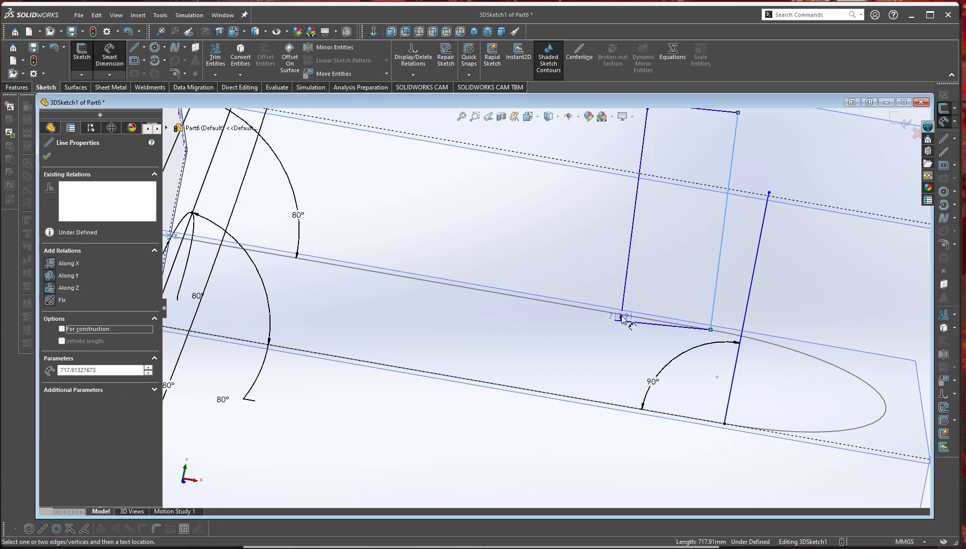
{"action": "left_click", "coordinate": [620, 315]}
{"action": "left_click", "coordinate": [642, 272]}
{"action": "type", "text": "90"}
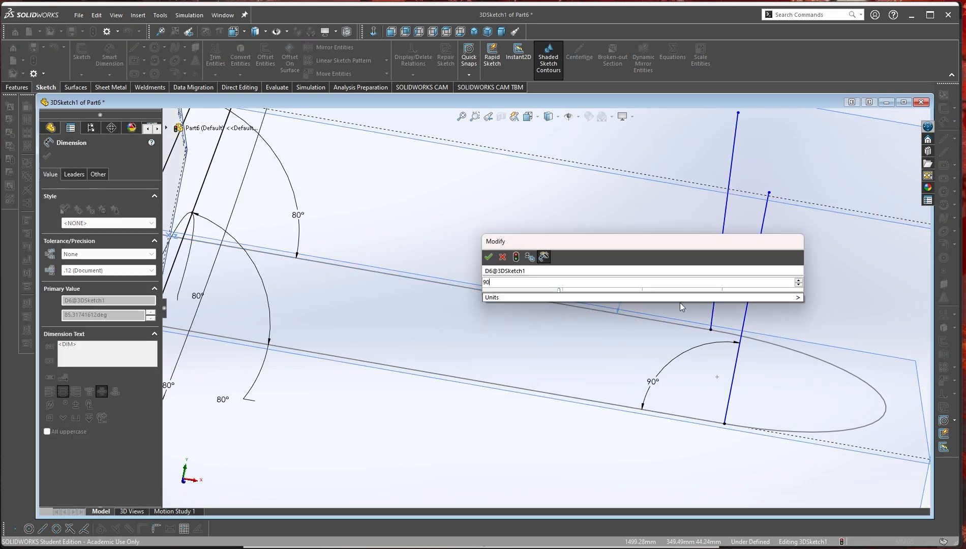
{"action": "key", "text": "Return"}
- End dimensioning and move the near tangent-point leg's upper end inward to about X 1700, Y 700, Z -155 mm
{"action": "middle_click_drag", "start_coordinate": [680, 303], "coordinate": [718, 312]}
{"action": "right_click", "coordinate": [719, 305]}
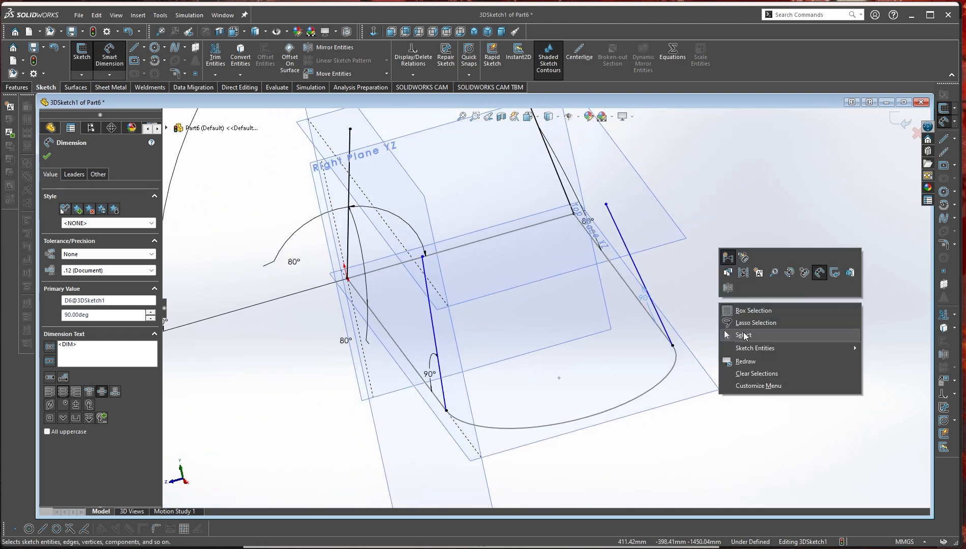
{"action": "left_click", "coordinate": [743, 335]}
{"action": "left_click_drag", "start_coordinate": [422, 256], "coordinate": [448, 249]}
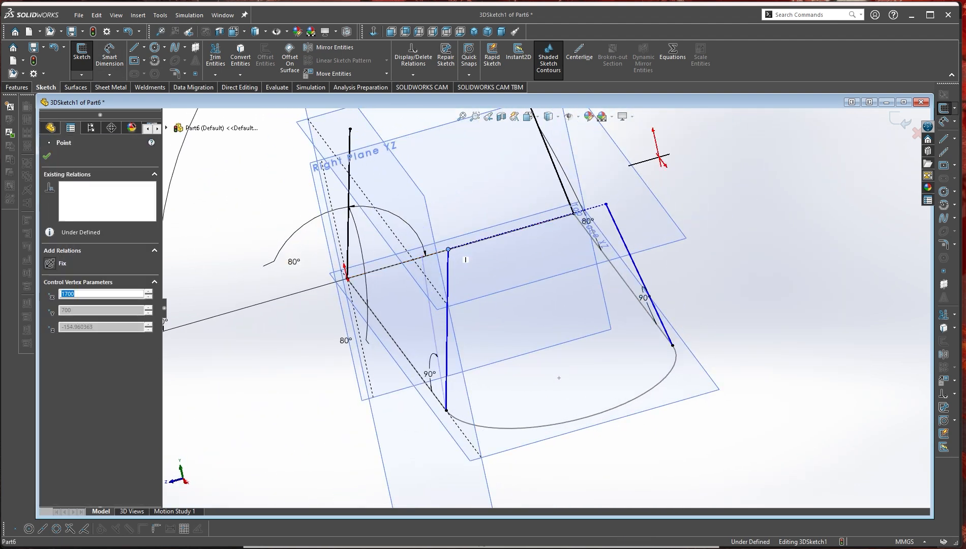
{"action": "left_click", "coordinate": [739, 359]}
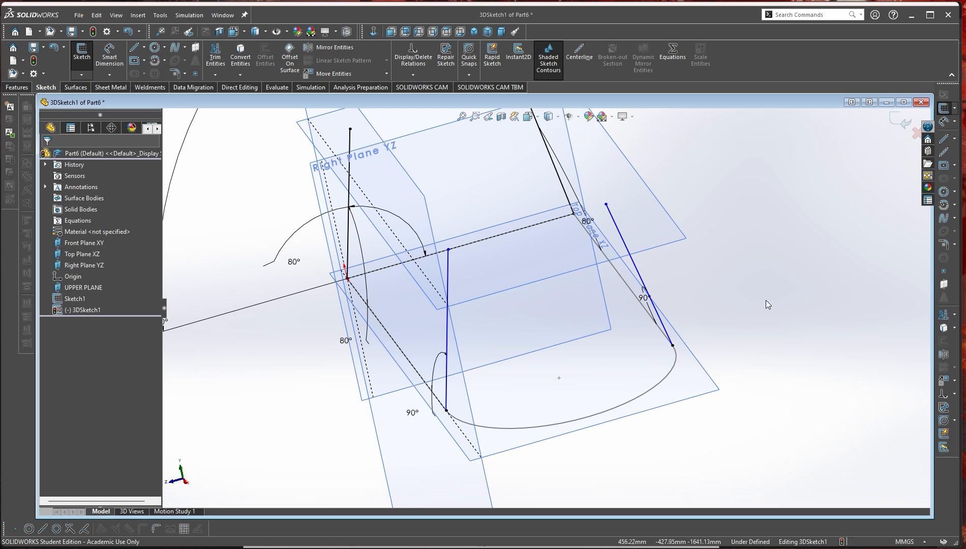
- Draw a construction line about 369 mm long, outward along Z from the far tangent-point leg's base
{"action": "right_click_drag", "start_coordinate": [772, 302], "coordinate": [749, 338]}
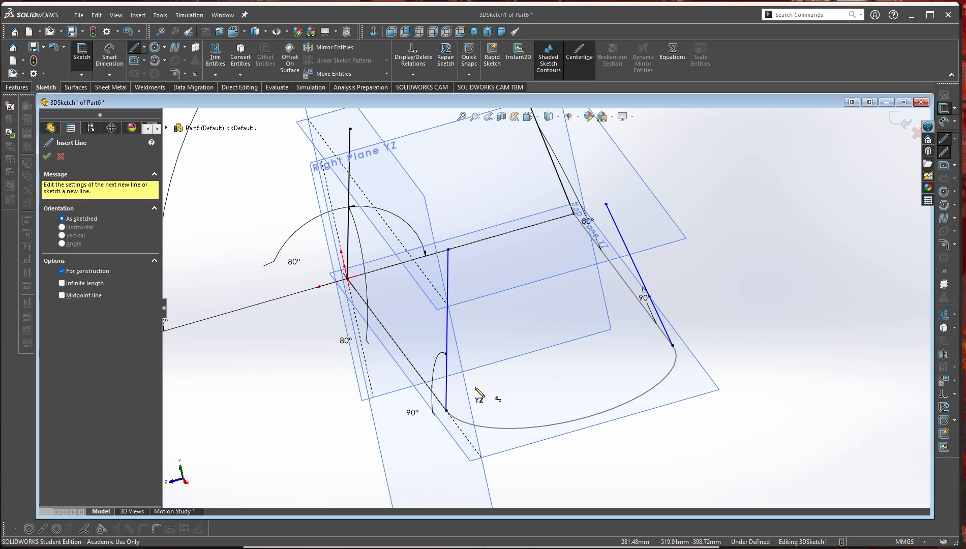
{"action": "left_click", "coordinate": [673, 345]}
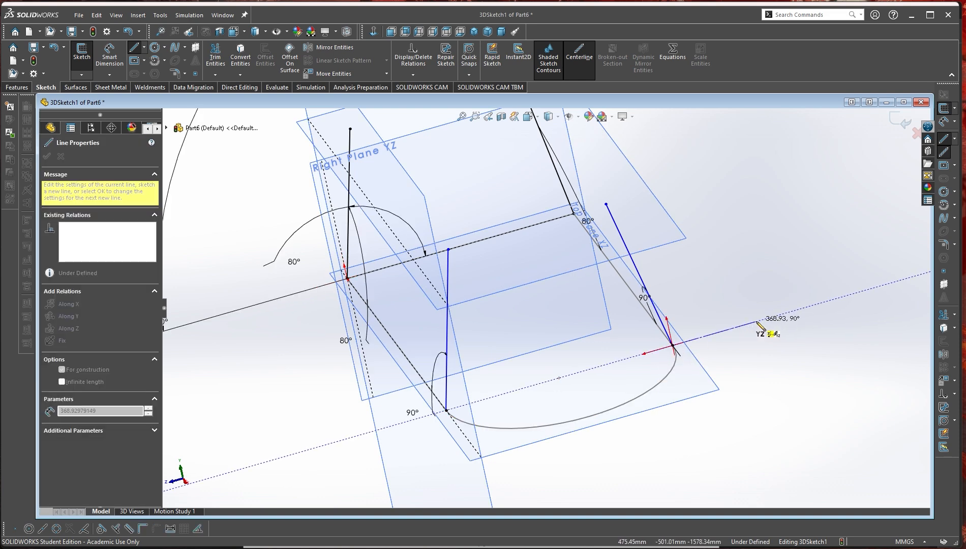
{"action": "left_click", "coordinate": [757, 321]}
{"action": "right_click", "coordinate": [756, 321]}
{"action": "left_click", "coordinate": [778, 365]}
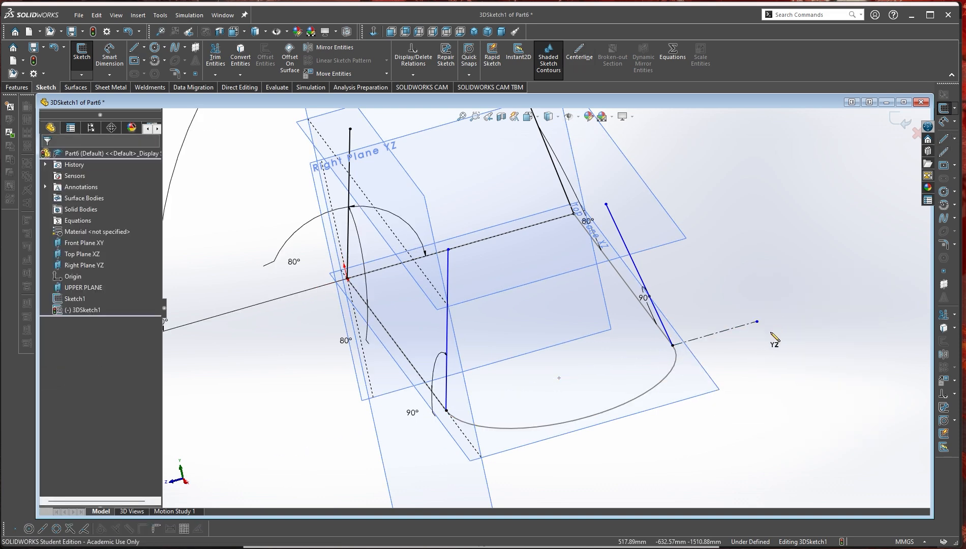
- Draw a second construction line about 334 mm long, outward along Z from the near tangent-point leg's base
{"action": "key", "text": "Return"}
{"action": "left_click", "coordinate": [446, 410]}
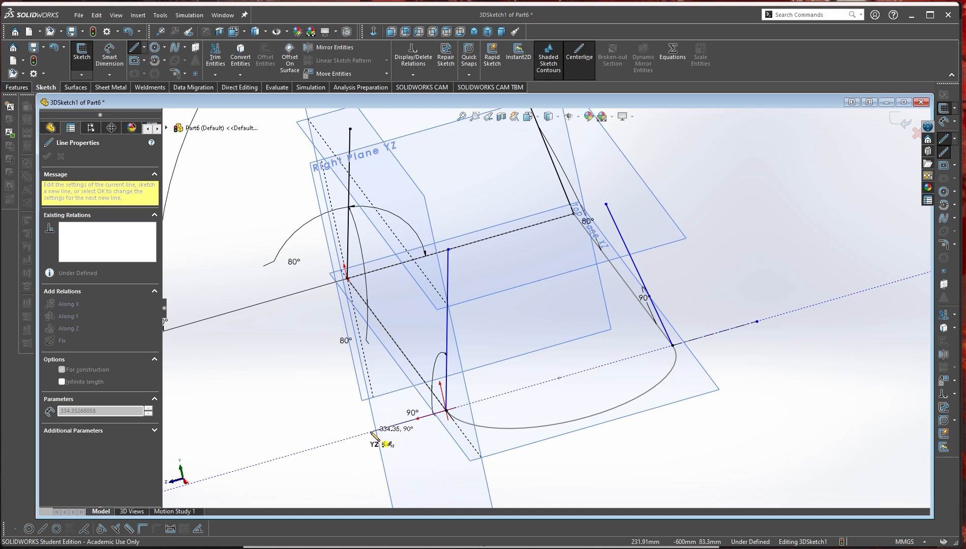
{"action": "left_click", "coordinate": [371, 431]}
{"action": "right_click", "coordinate": [371, 432]}
{"action": "left_click", "coordinate": [775, 404]}
{"action": "key", "text": "r"}
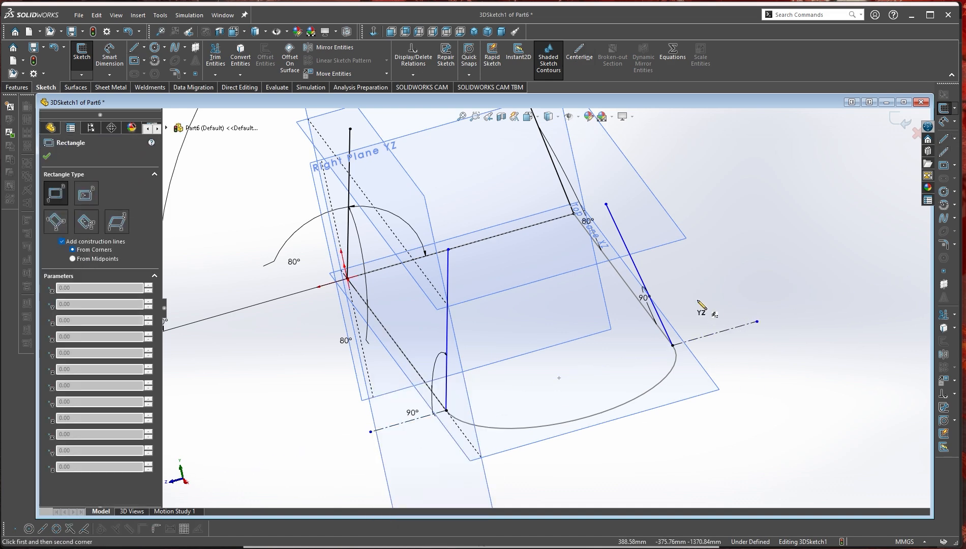
- Dimension the angle between the far tangent-point leg and its outward construction line as 100°
{"action": "right_click_drag", "start_coordinate": [821, 247], "coordinate": [814, 193]}
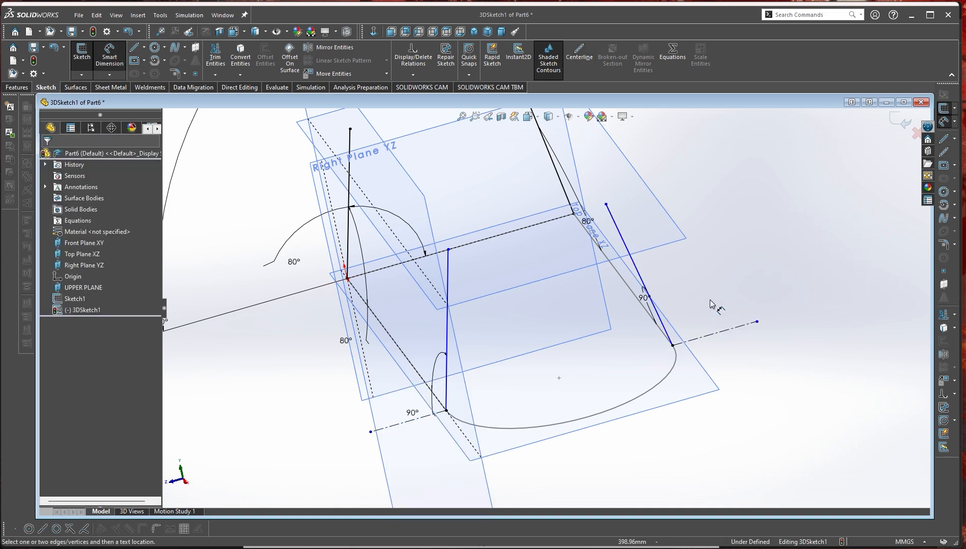
{"action": "left_click", "coordinate": [641, 279]}
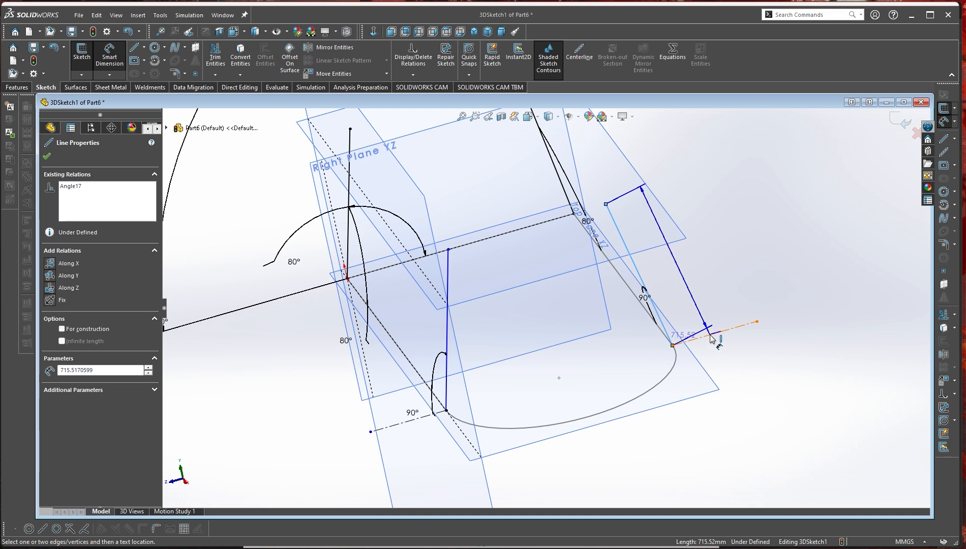
{"action": "left_click", "coordinate": [712, 337]}
{"action": "left_click", "coordinate": [738, 333]}
{"action": "type", "text": "10"}
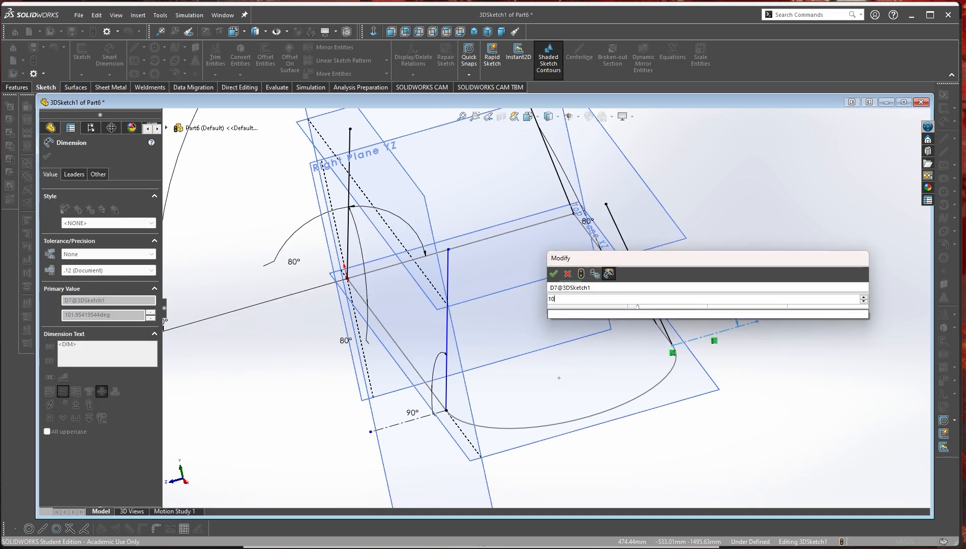
{"action": "type", "text": "0"}
{"action": "key", "text": "Return"}
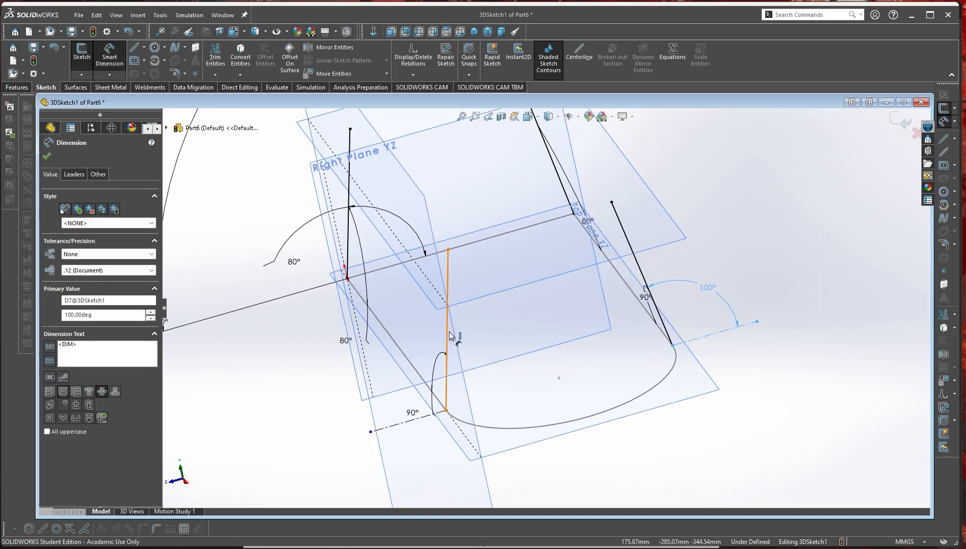
- Dimension the angle between the near tangent-point leg and its outward construction line as 100°
{"action": "left_click", "coordinate": [448, 334]}
{"action": "left_click", "coordinate": [391, 426]}
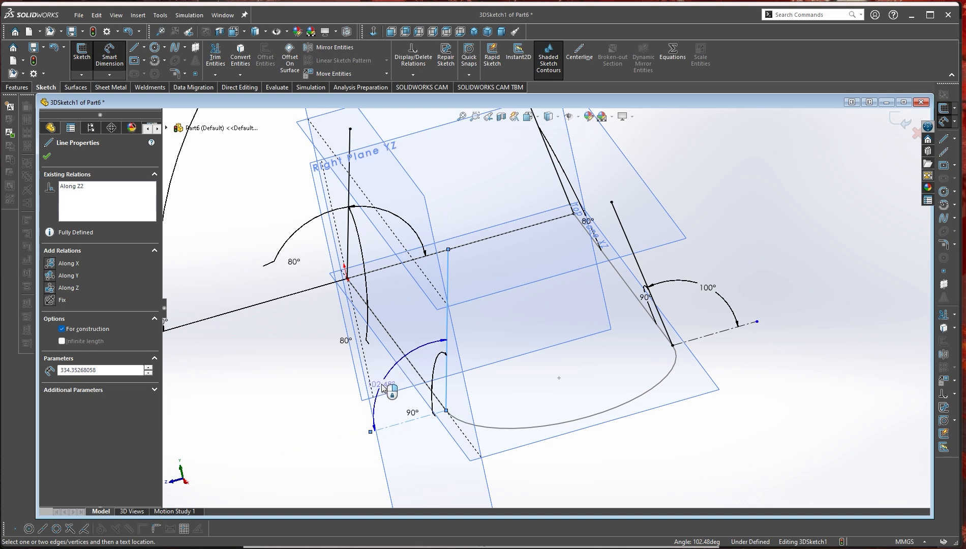
{"action": "left_click", "coordinate": [479, 431]}
{"action": "type", "text": "100"}
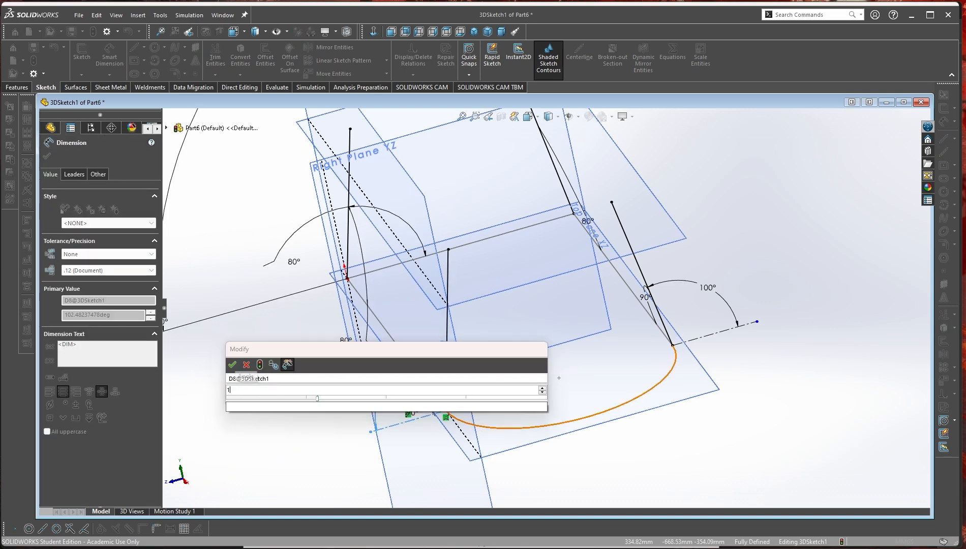
- Set the angle between the front leg at the arc end and its construction line to 100 degrees
{"action": "key", "text": "Return"}
{"action": "middle_click_drag", "start_coordinate": [480, 431], "coordinate": [562, 329]}
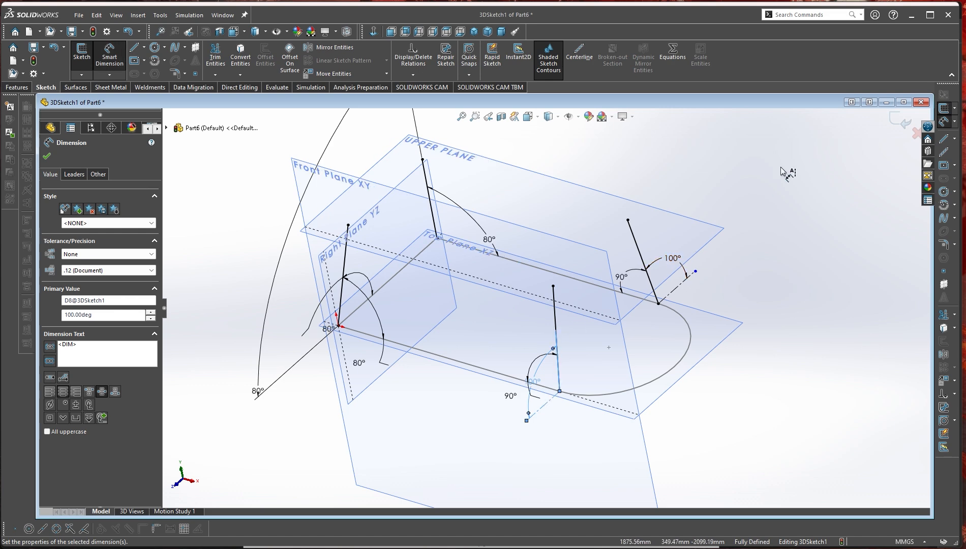
- Draw the three straight upper edges connecting the top endpoints of the four legs, leaving the arc end open
{"action": "right_click_drag", "start_coordinate": [780, 166], "coordinate": [738, 167]}
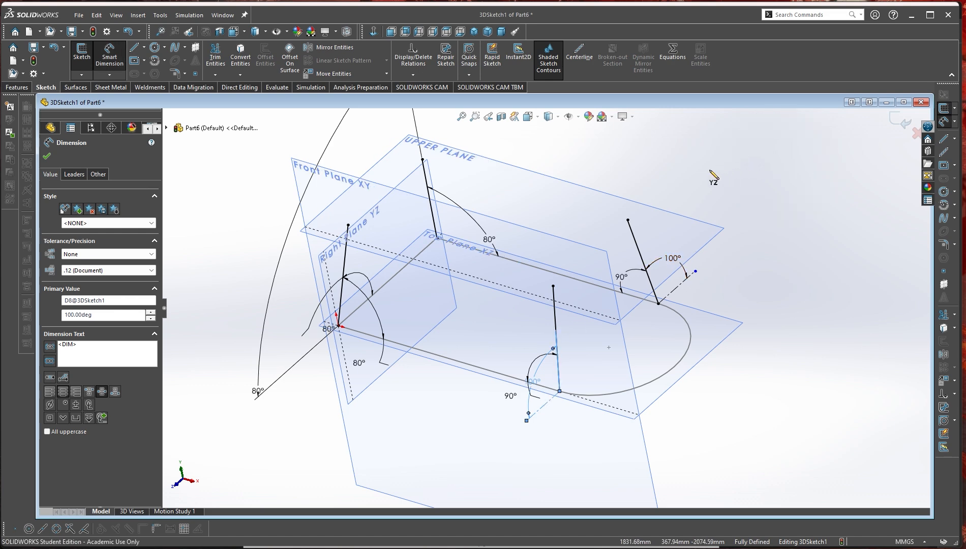
{"action": "left_click", "coordinate": [629, 220]}
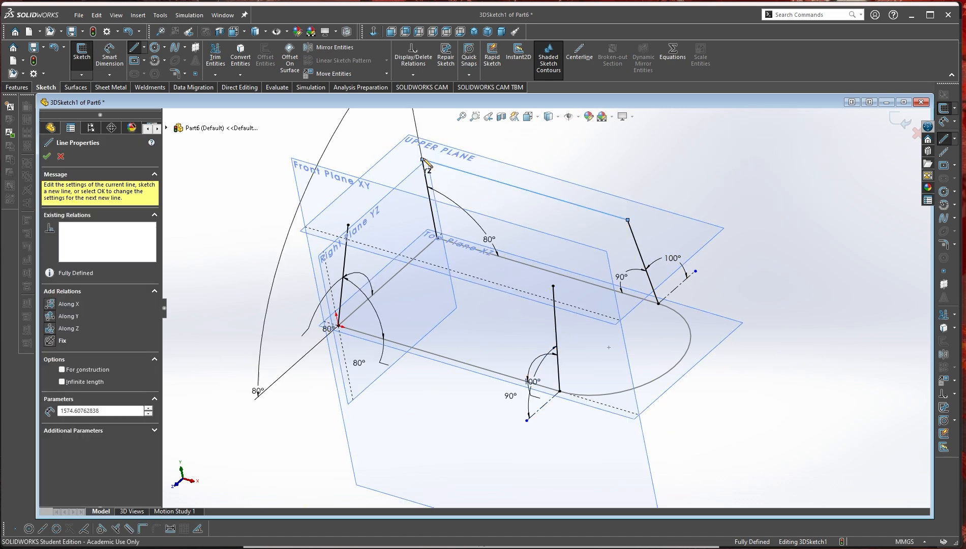
{"action": "left_click", "coordinate": [423, 160]}
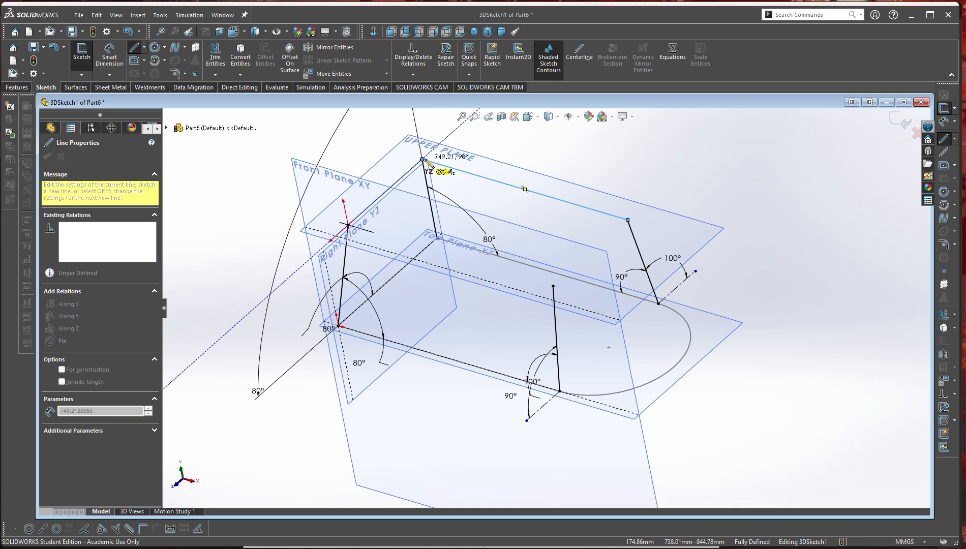
{"action": "left_click", "coordinate": [553, 286]}
{"action": "left_click", "coordinate": [348, 225]}
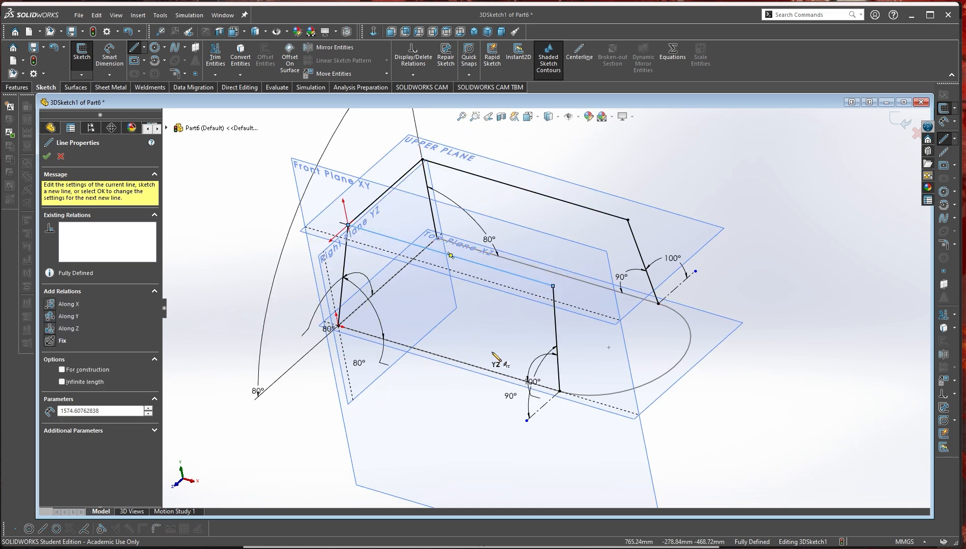
{"action": "left_click", "coordinate": [628, 220]}
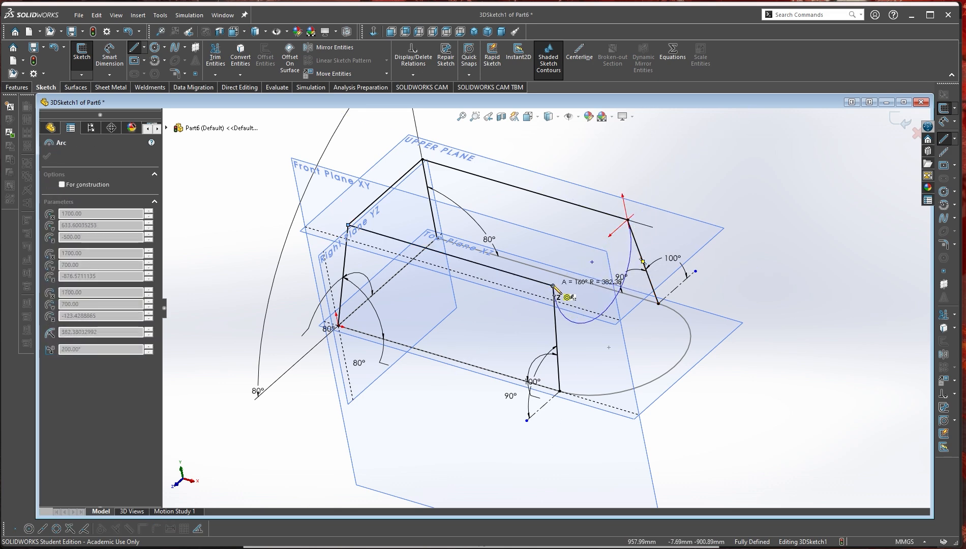
{"action": "mouse_move", "coordinate": [554, 288]}
{"action": "middle_mouse_down"}
{"action": "mouse_move", "coordinate": [627, 214]}
{"action": "mouse_move", "coordinate": [578, 280]}
{"action": "mouse_move", "coordinate": [559, 272]}
{"action": "middle_mouse_up"}
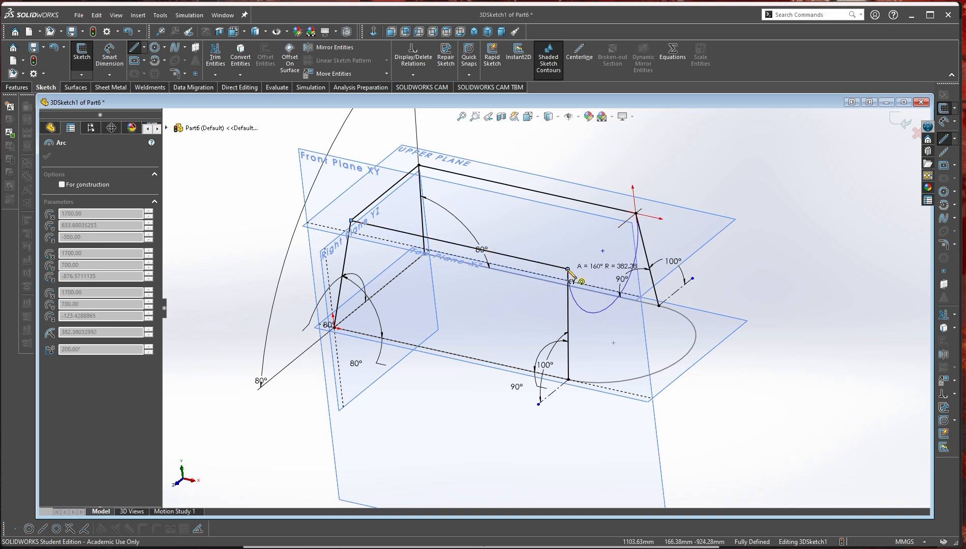
{"action": "mouse_move", "coordinate": [592, 272]}
{"action": "middle_mouse_down"}
{"action": "mouse_move", "coordinate": [594, 236]}
{"action": "mouse_move", "coordinate": [594, 344]}
{"action": "mouse_move", "coordinate": [591, 316]}
{"action": "mouse_move", "coordinate": [529, 351]}
{"action": "mouse_move", "coordinate": [642, 215]}
{"action": "mouse_move", "coordinate": [658, 243]}
{"action": "mouse_move", "coordinate": [697, 182]}
{"action": "middle_mouse_up"}
{"action": "key", "text": "Tab"}
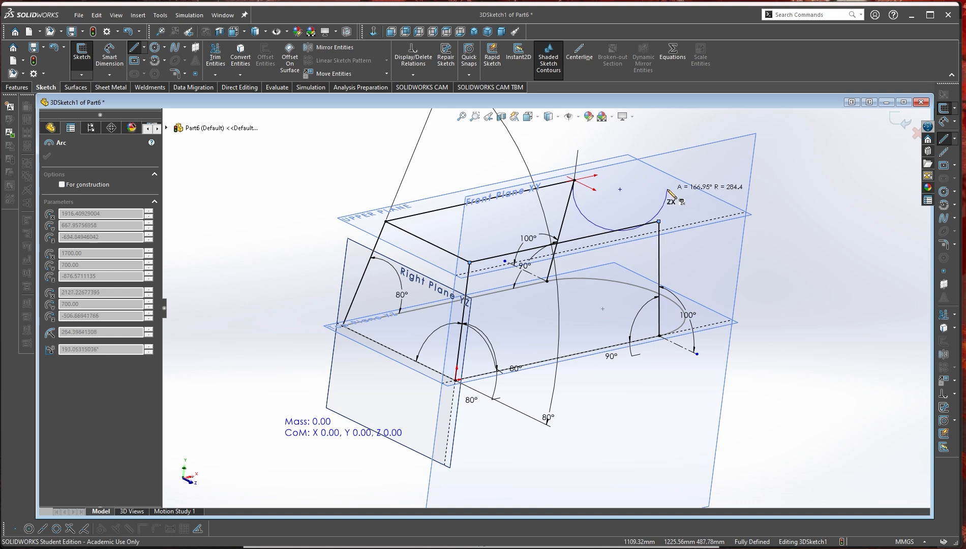
{"action": "key", "text": "Tab"}
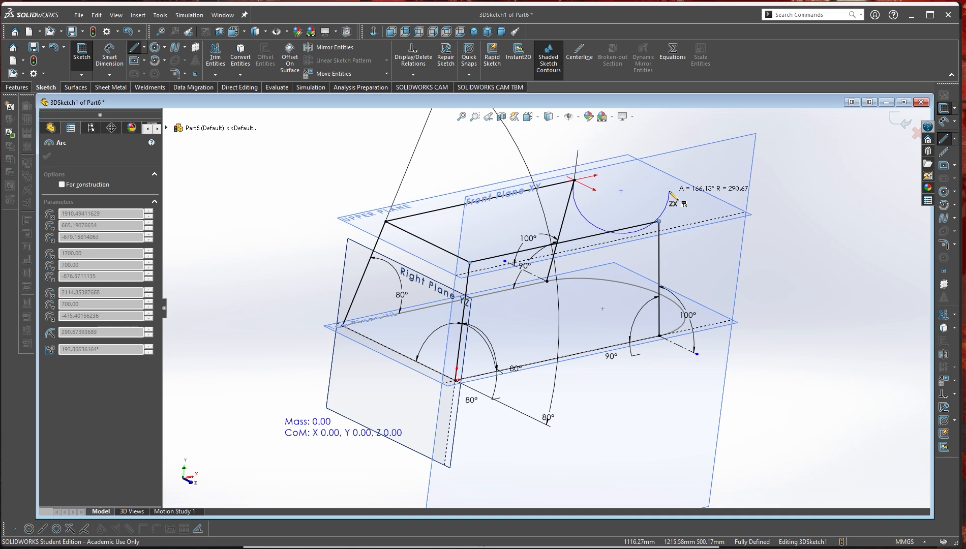
{"action": "middle_click_drag", "start_coordinate": [659, 195], "coordinate": [559, 280]}
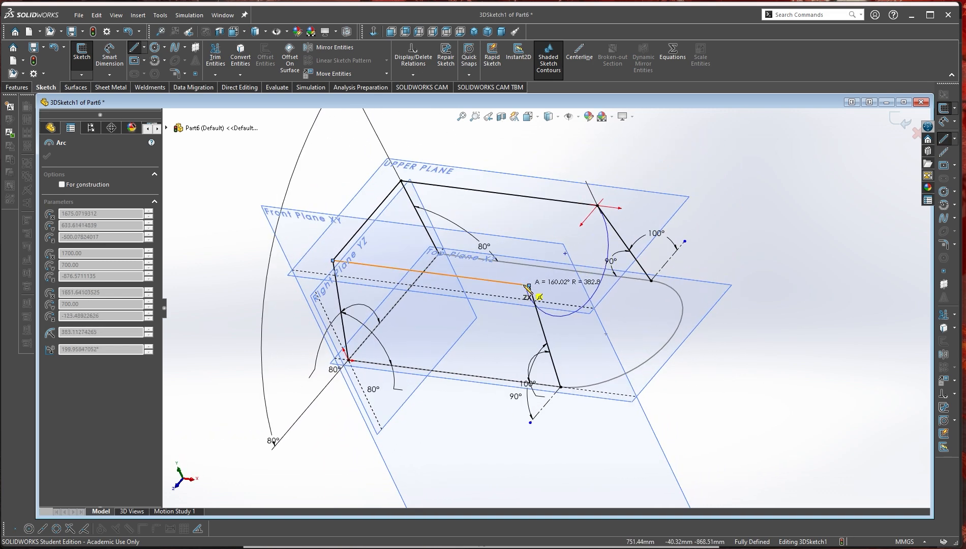
{"action": "key", "text": "Tab"}
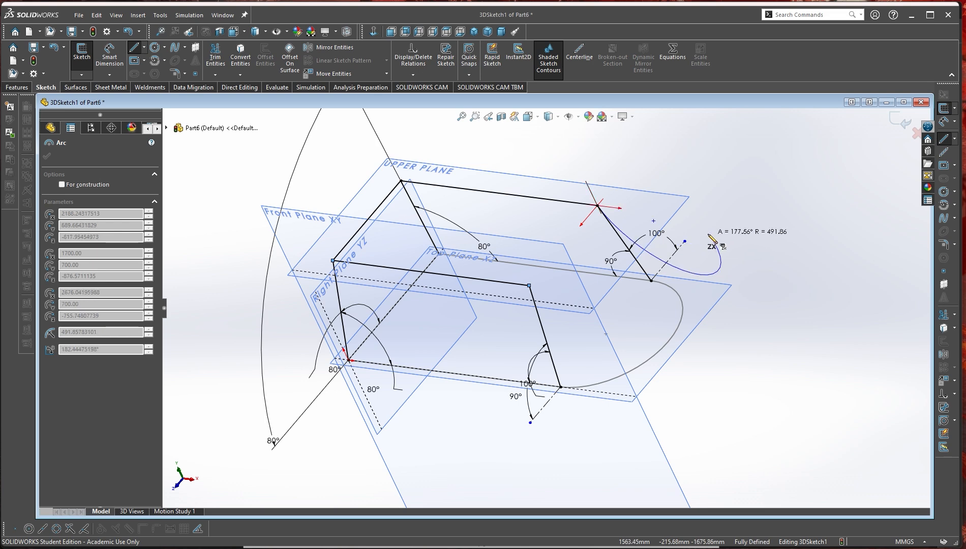
{"action": "key", "text": "Escape"}
- Draw a three-point arc between the upper endpoints of the two legs at the open end, bulging outward
{"action": "key", "text": "Return"}
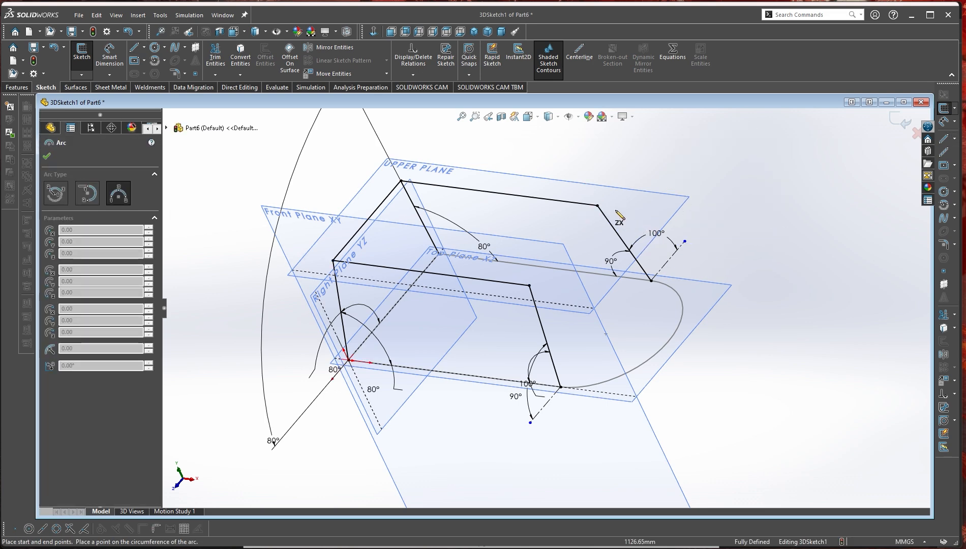
{"action": "left_click", "coordinate": [529, 286]}
{"action": "left_click", "coordinate": [599, 250]}
{"action": "right_click", "coordinate": [598, 252]}
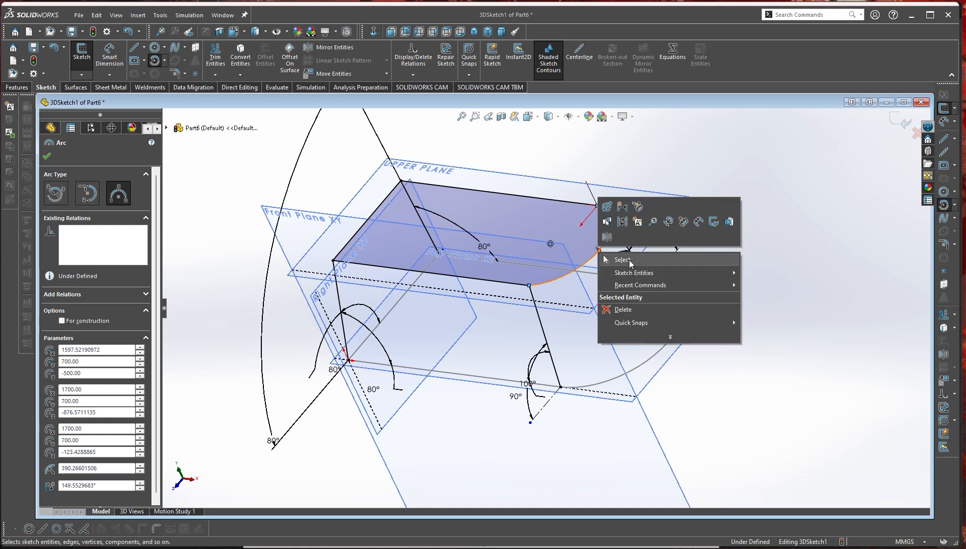
{"action": "left_click", "coordinate": [629, 263]}
- Add a tangent relation between the upper arc and the adjoining front upper edge
{"action": "scroll", "coordinate": [580, 269], "scroll_direction": "down", "scroll_amount": 2}
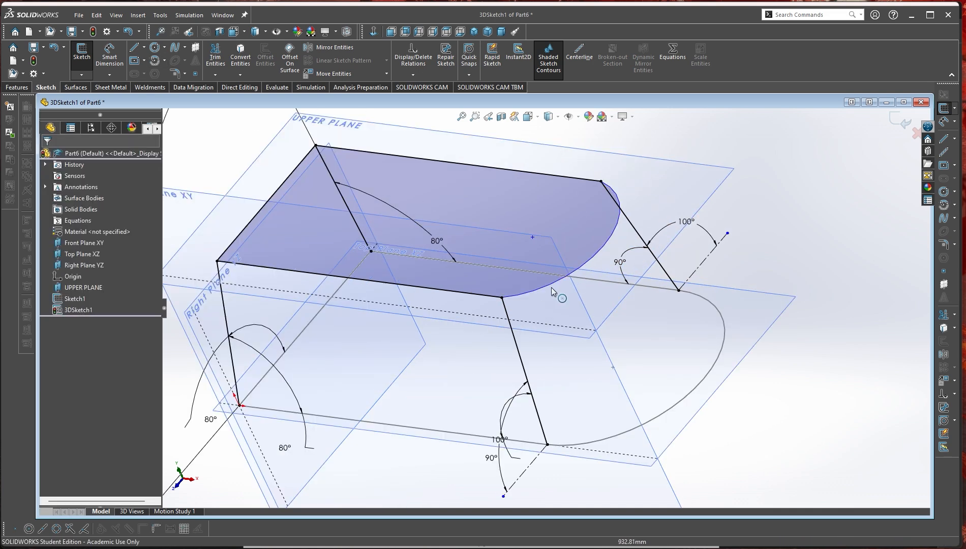
{"action": "left_click", "coordinate": [595, 254]}
{"action": "left_click", "coordinate": [461, 295], "text": "ctrl"}
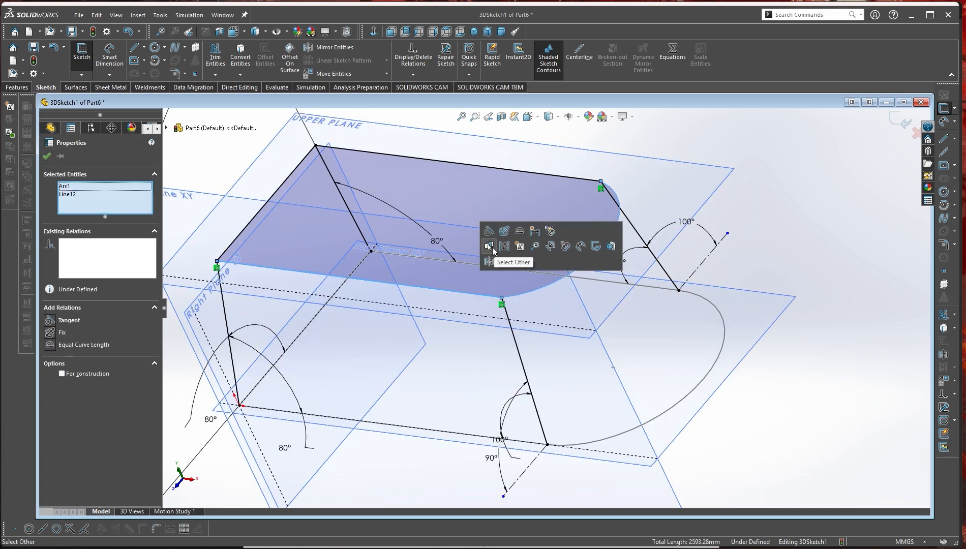
{"action": "left_click", "coordinate": [492, 243]}
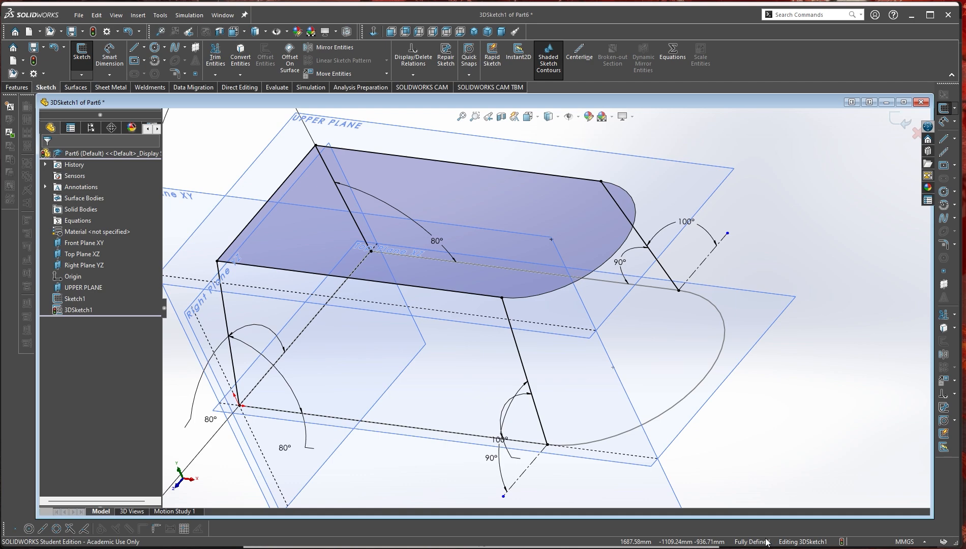
- Inspect the closed upper outline and exit the 3D sketch
{"action": "mouse_move", "coordinate": [586, 401]}
{"action": "middle_mouse_down"}
{"action": "mouse_move", "coordinate": [653, 276]}
{"action": "mouse_move", "coordinate": [591, 269]}
{"action": "mouse_move", "coordinate": [593, 345]}
{"action": "mouse_move", "coordinate": [493, 226]}
{"action": "mouse_move", "coordinate": [463, 343]}
{"action": "middle_mouse_up"}
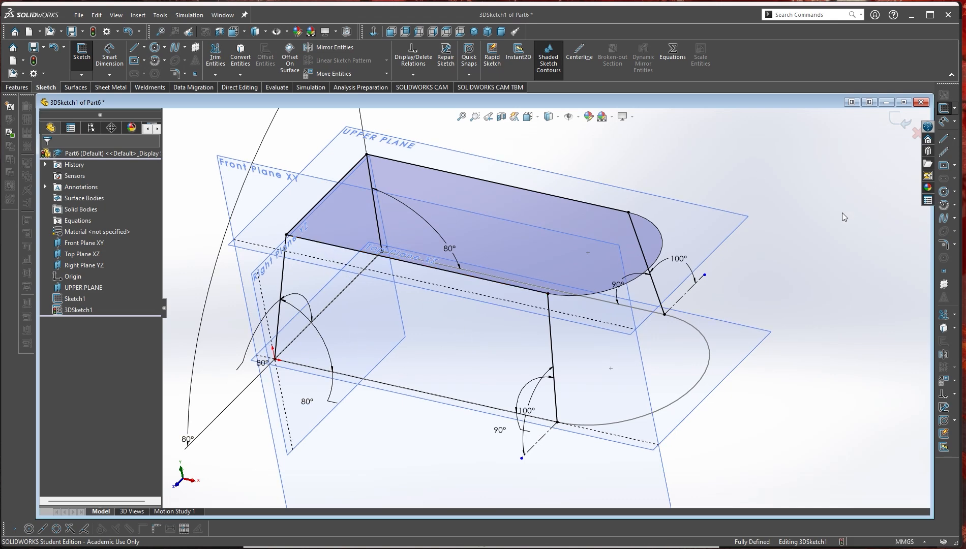
{"action": "left_click", "coordinate": [497, 283]}
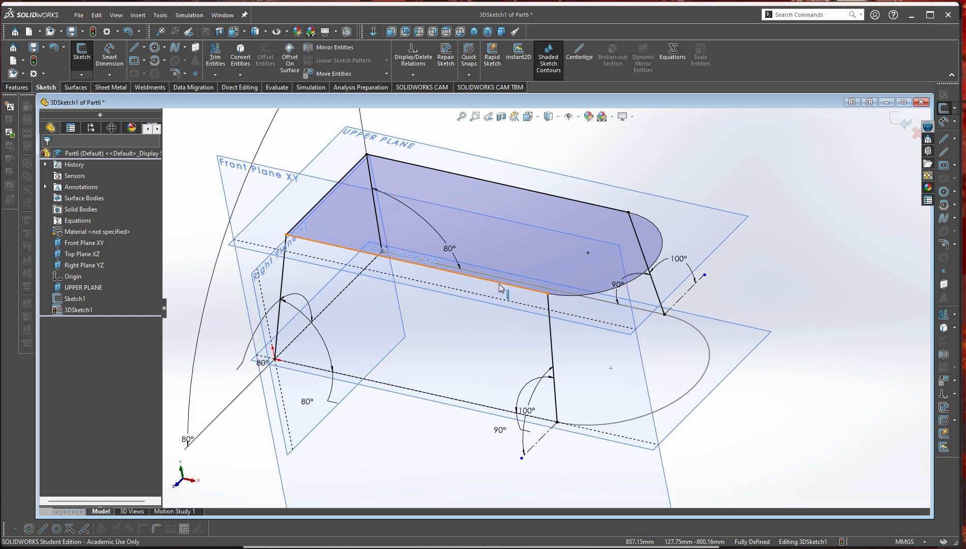
{"action": "left_click", "coordinate": [793, 321]}
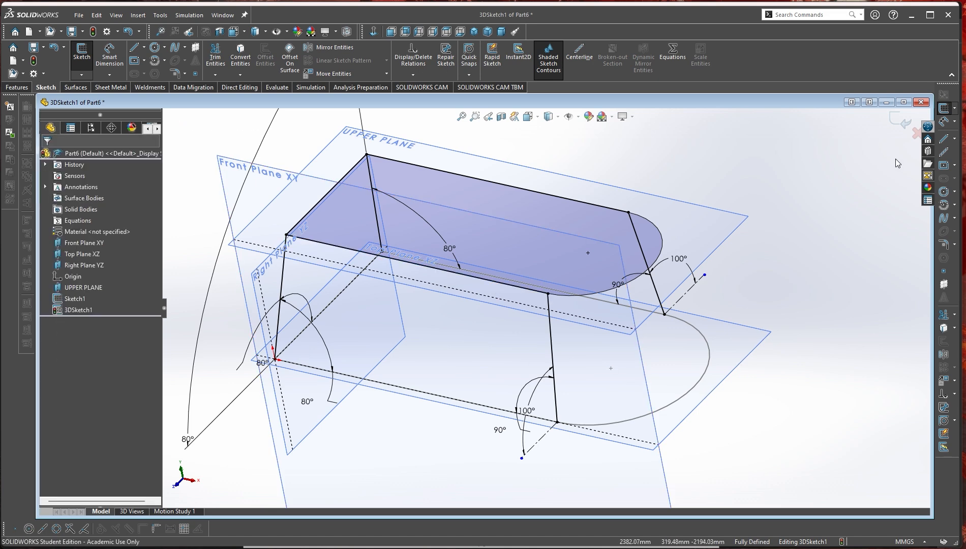
{"action": "left_click", "coordinate": [902, 124]}
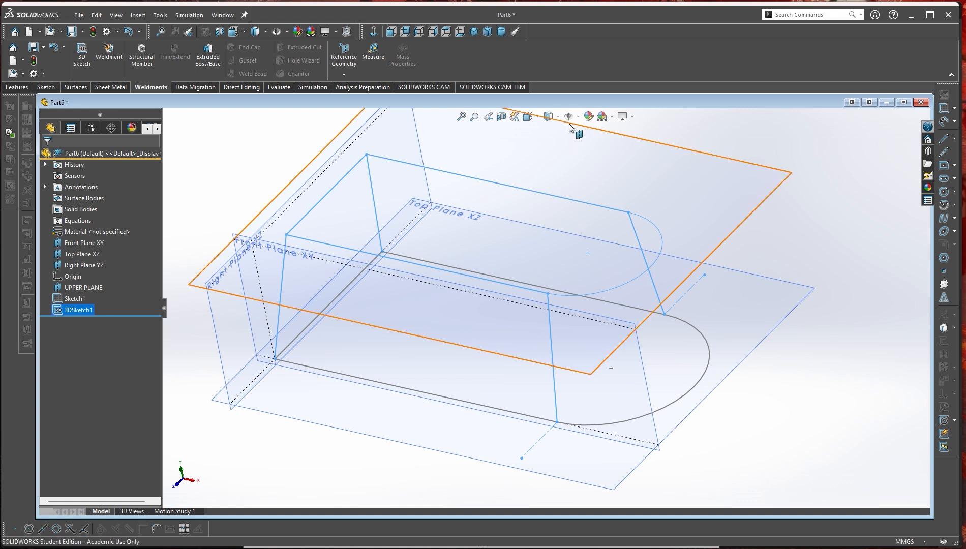
- Measure the combined length of all frame lines and both arcs in Sketch1 and 3DSketch1, leaving out the construction lines
{"action": "left_click", "coordinate": [370, 61]}
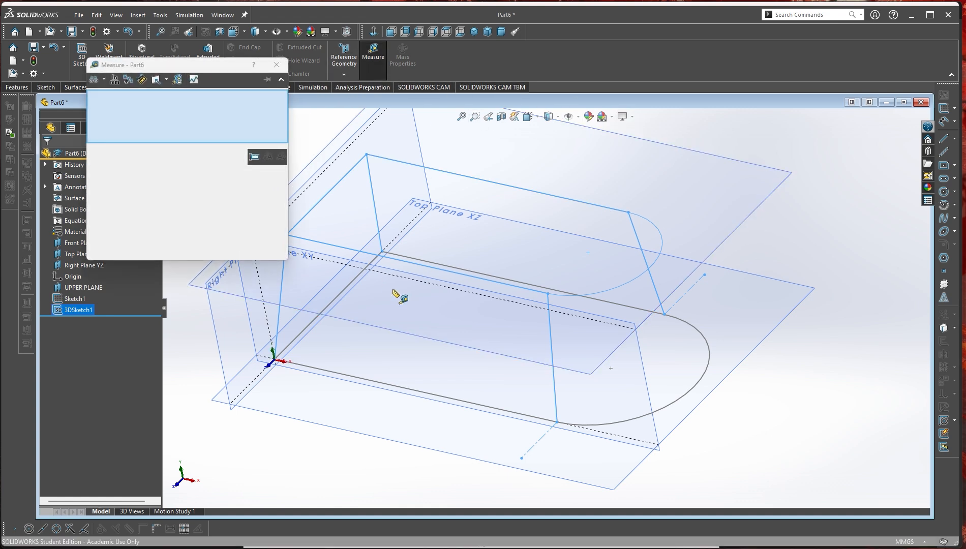
{"action": "left_click", "coordinate": [281, 298]}
{"action": "left_click", "coordinate": [328, 312]}
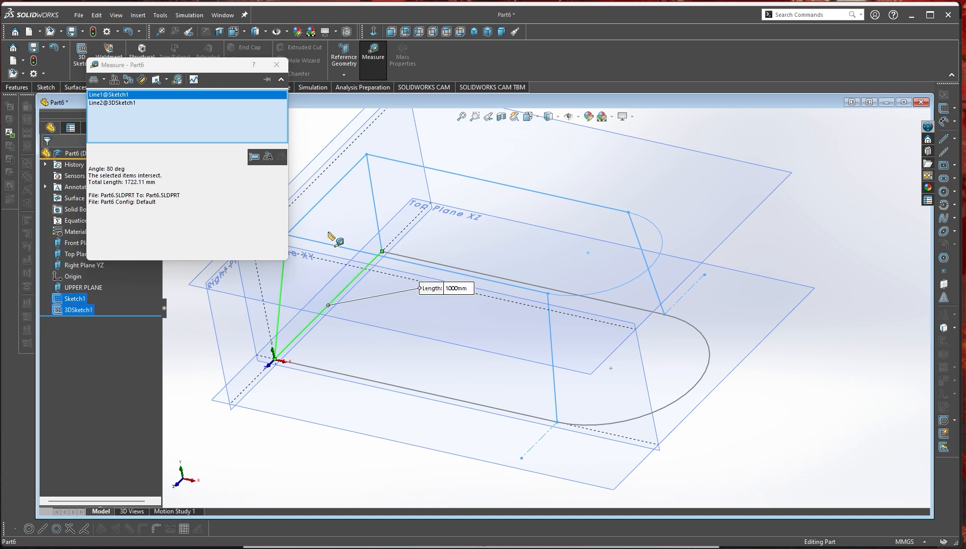
{"action": "left_click", "coordinate": [324, 198]}
{"action": "left_click", "coordinate": [381, 200]}
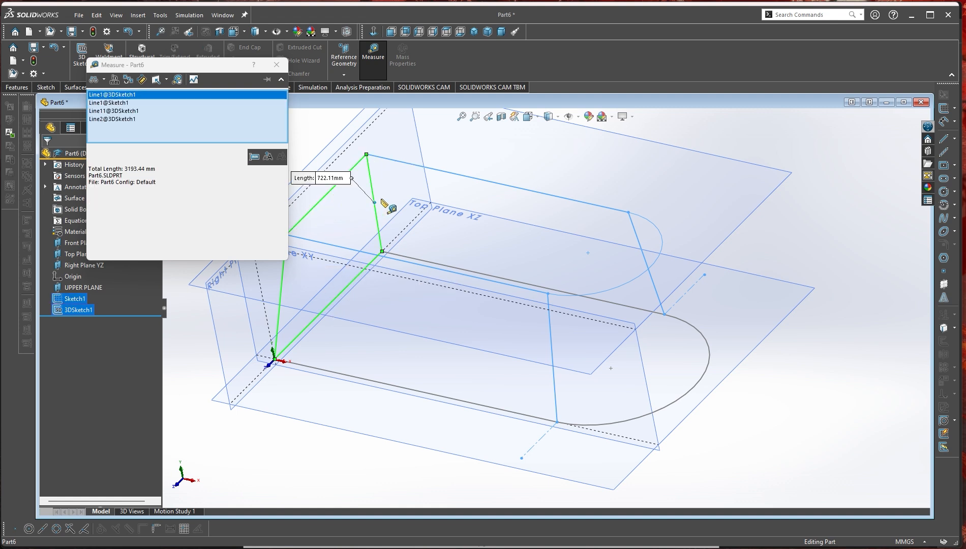
{"action": "left_click", "coordinate": [454, 176]}
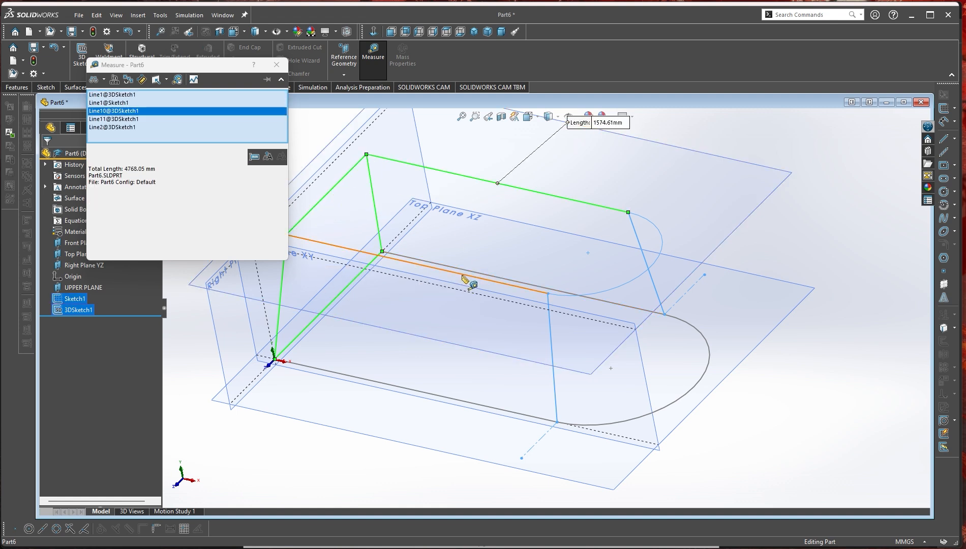
{"action": "left_click", "coordinate": [463, 273]}
{"action": "left_click", "coordinate": [598, 297]}
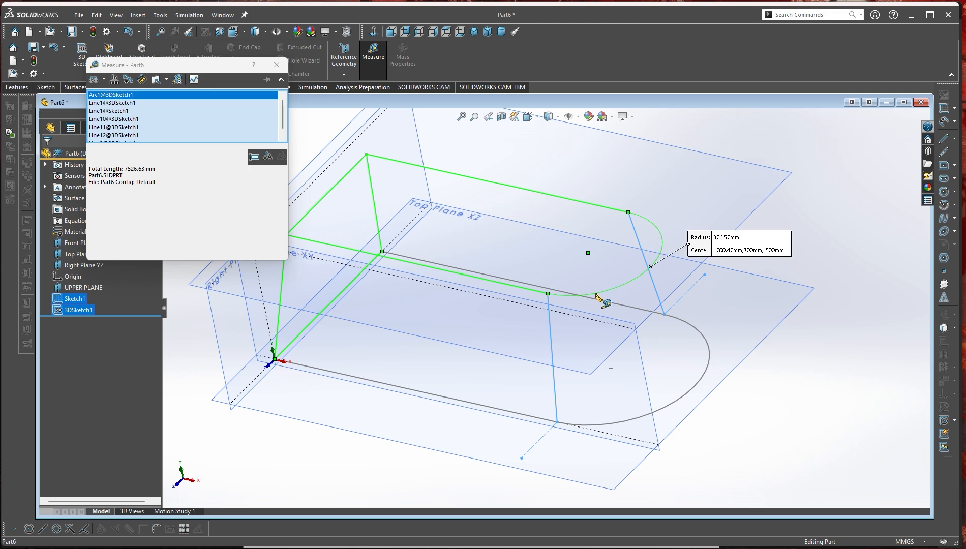
{"action": "left_click", "coordinate": [710, 341]}
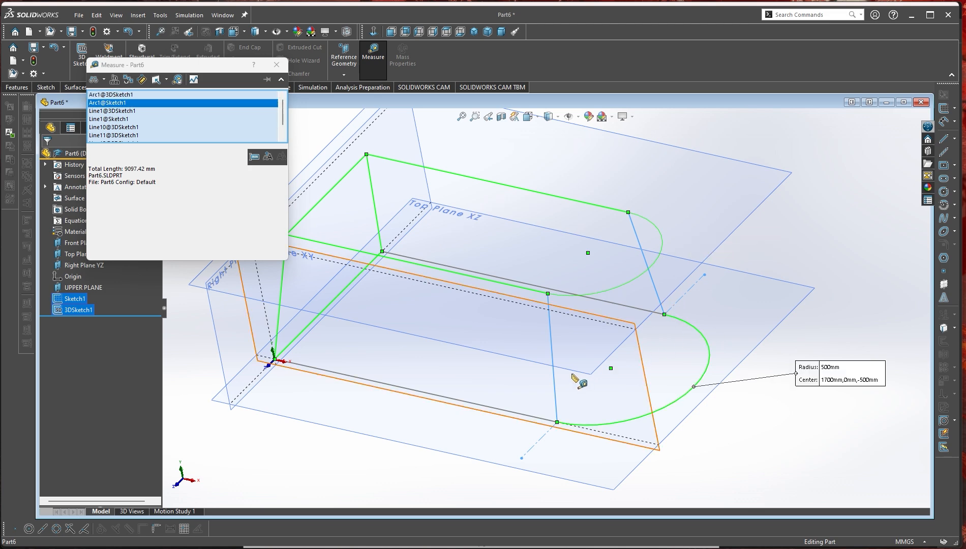
{"action": "left_click", "coordinate": [555, 371]}
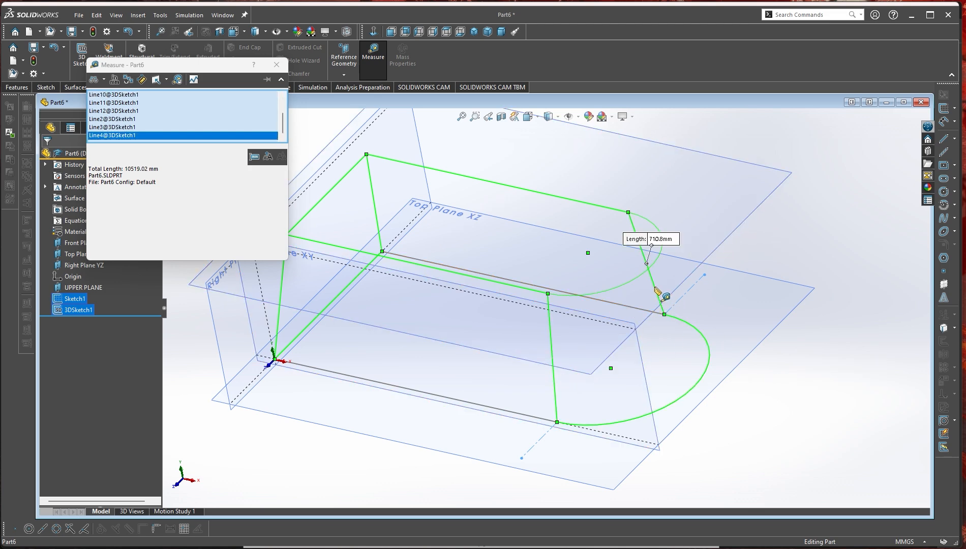
{"action": "left_click", "coordinate": [633, 311]}
{"action": "left_click", "coordinate": [633, 311]}
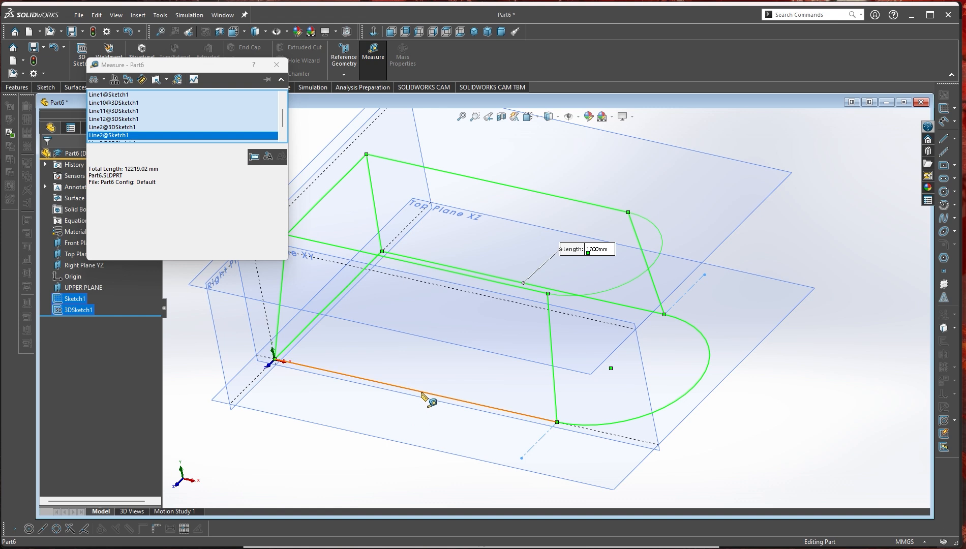
{"action": "left_click", "coordinate": [422, 395]}
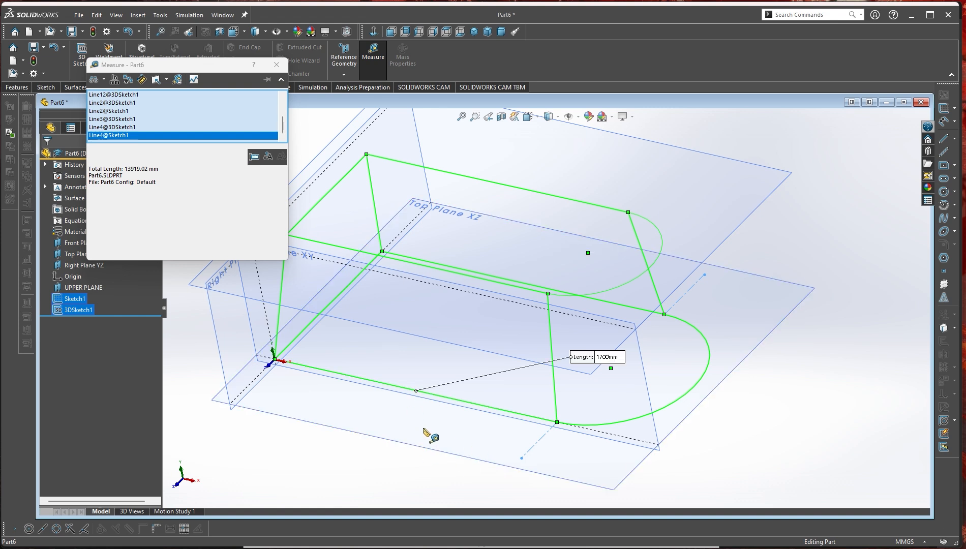
- Switch to the weld_answ.png answer key in IrfanView, compare the total length with answer 2, then close the measurement and clear the selection
{"action": "double_click", "coordinate": [135, 169]}
{"action": "key", "text": "alt+Tab"}
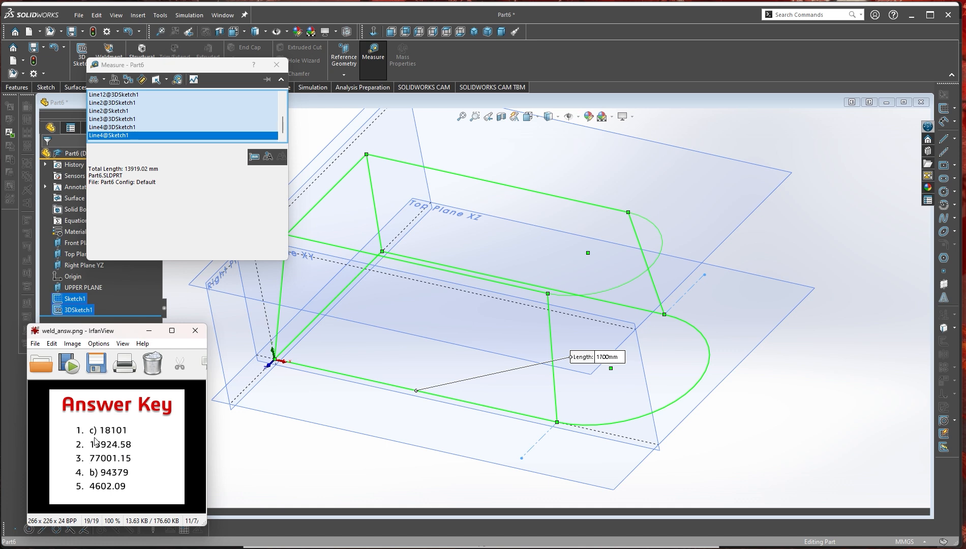
{"action": "double_click", "coordinate": [136, 169]}
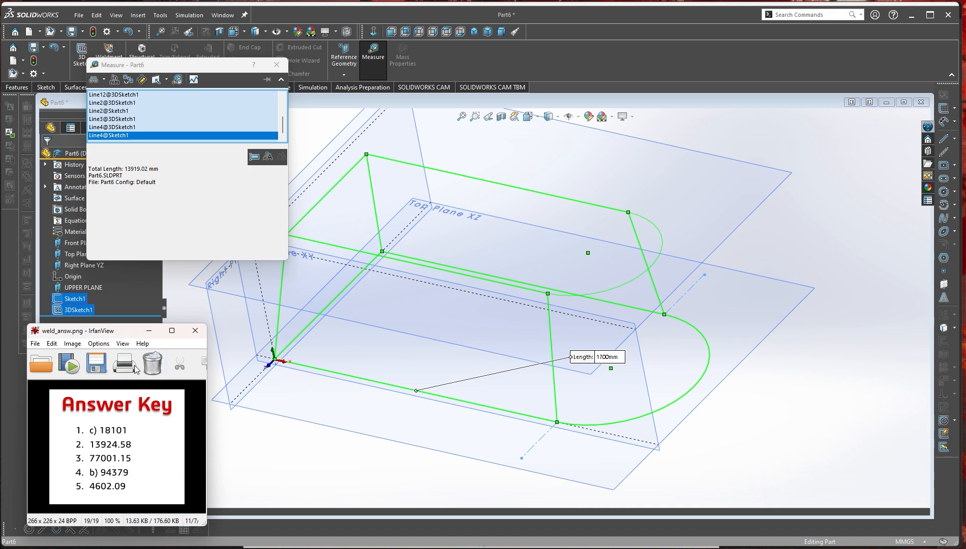
{"action": "left_click", "coordinate": [276, 66]}
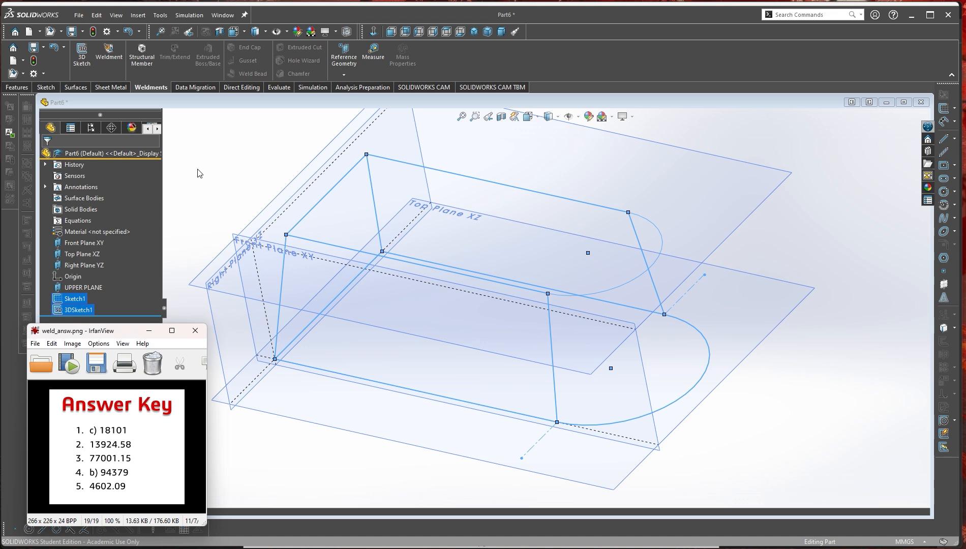
{"action": "left_click", "coordinate": [198, 173]}
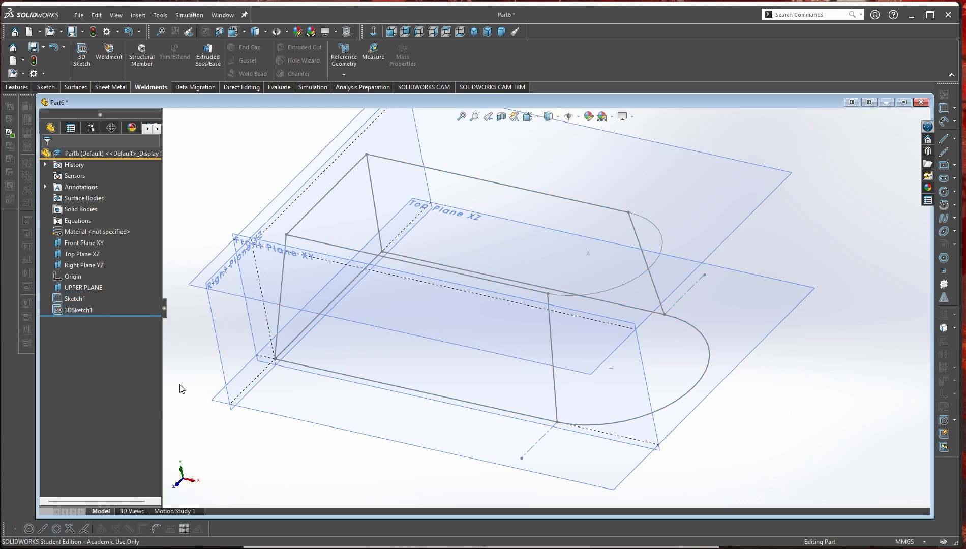
- Reopen 3DSketch1 for editing and inspect its geometry and angle dimensions
{"action": "right_click", "coordinate": [87, 308]}
{"action": "left_click", "coordinate": [97, 277]}
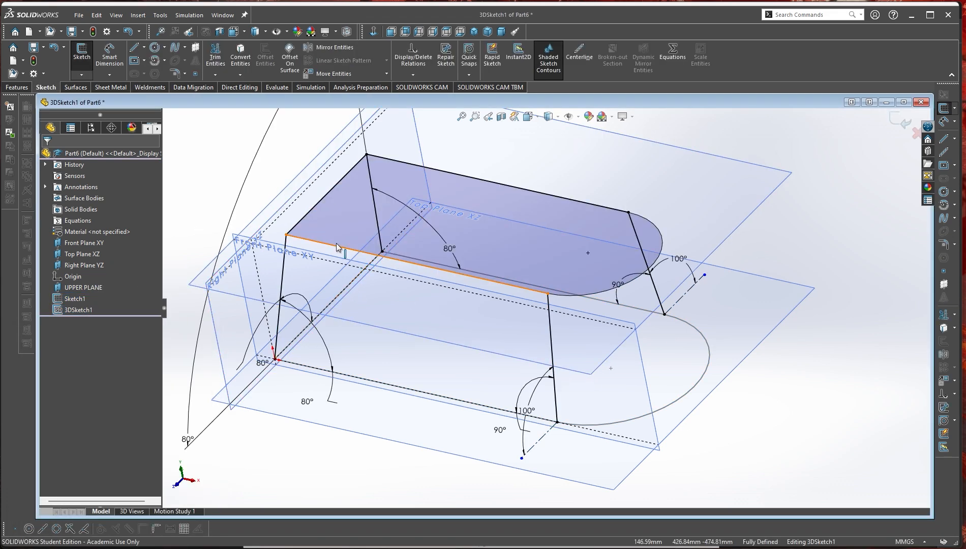
{"action": "mouse_move", "coordinate": [488, 316]}
{"action": "middle_mouse_down"}
{"action": "mouse_move", "coordinate": [475, 302]}
{"action": "mouse_move", "coordinate": [500, 222]}
{"action": "mouse_move", "coordinate": [507, 336]}
{"action": "middle_mouse_up"}
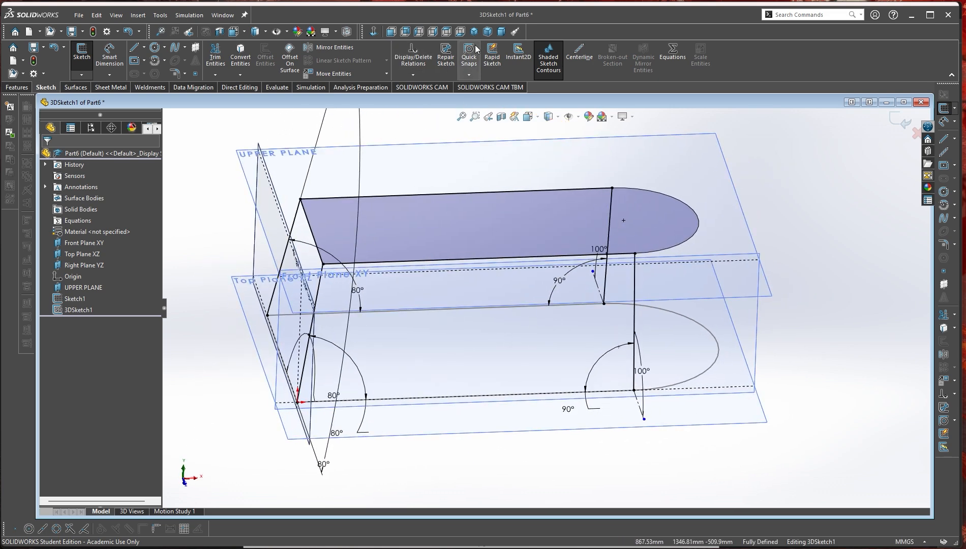
- Examine the upper outline's corner above the origin in the top view
{"action": "left_click", "coordinate": [446, 31]}
{"action": "scroll", "coordinate": [322, 280], "scroll_direction": "down", "scroll_amount": 2}
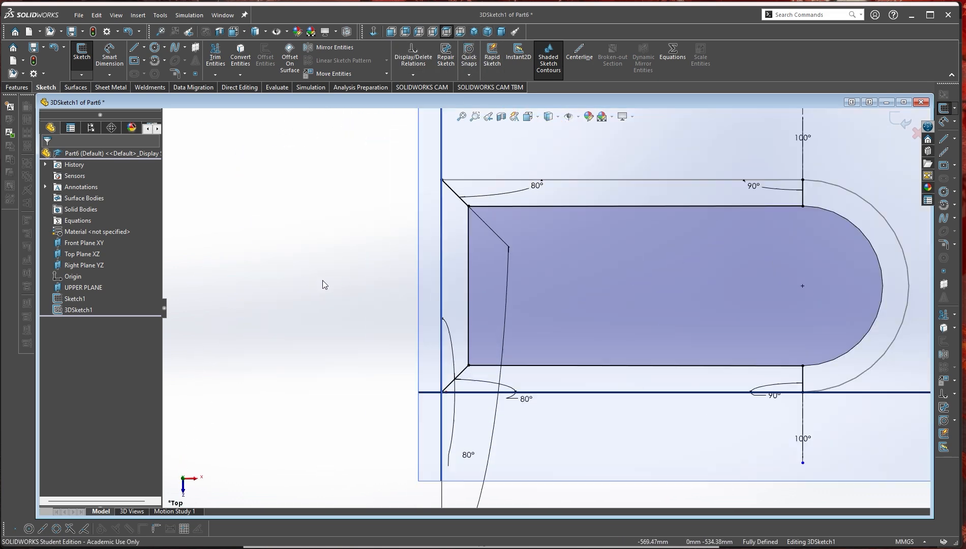
{"action": "scroll", "coordinate": [465, 368], "scroll_direction": "down", "scroll_amount": 3}
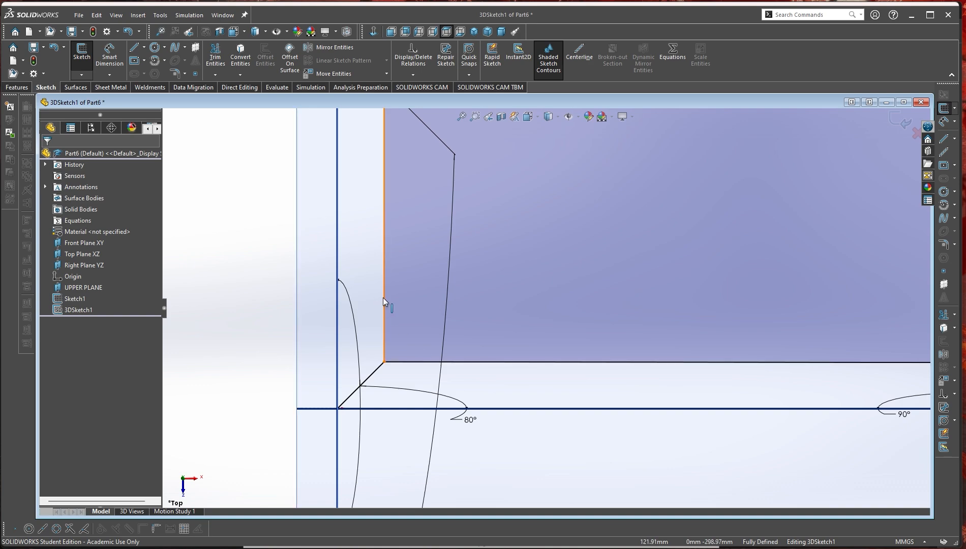
{"action": "key", "text": "alt+Tab"}
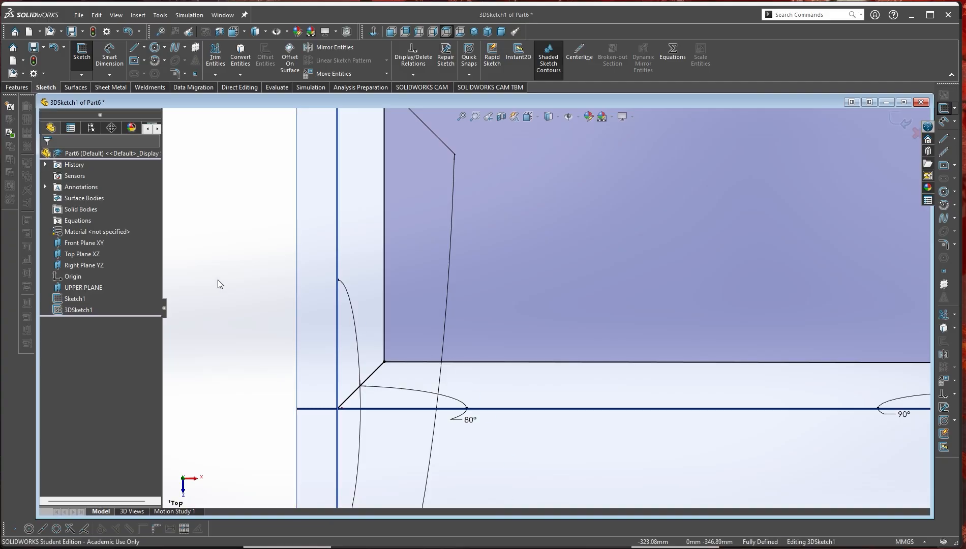
{"action": "right_click_drag", "start_coordinate": [218, 280], "coordinate": [219, 235]}
{"action": "left_click", "coordinate": [506, 363]}
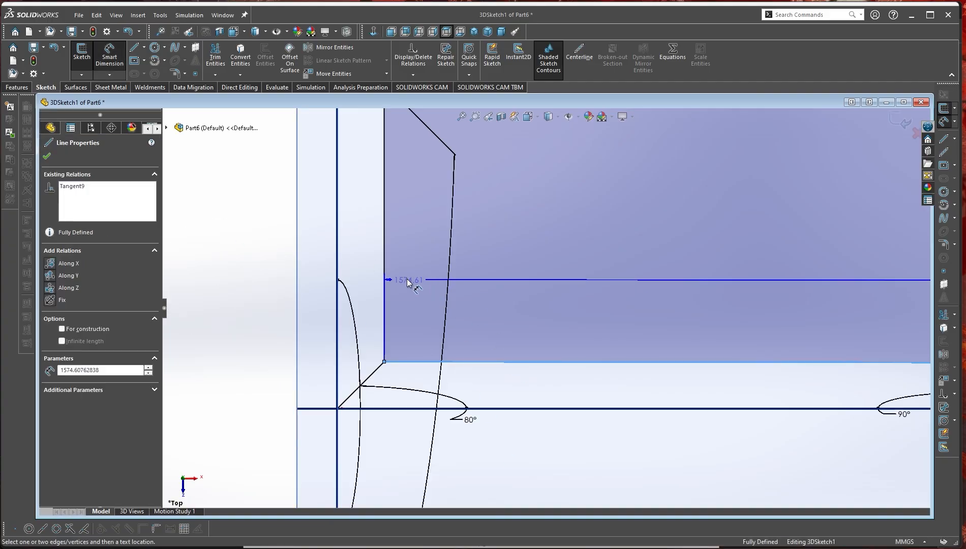
{"action": "left_click", "coordinate": [385, 258]}
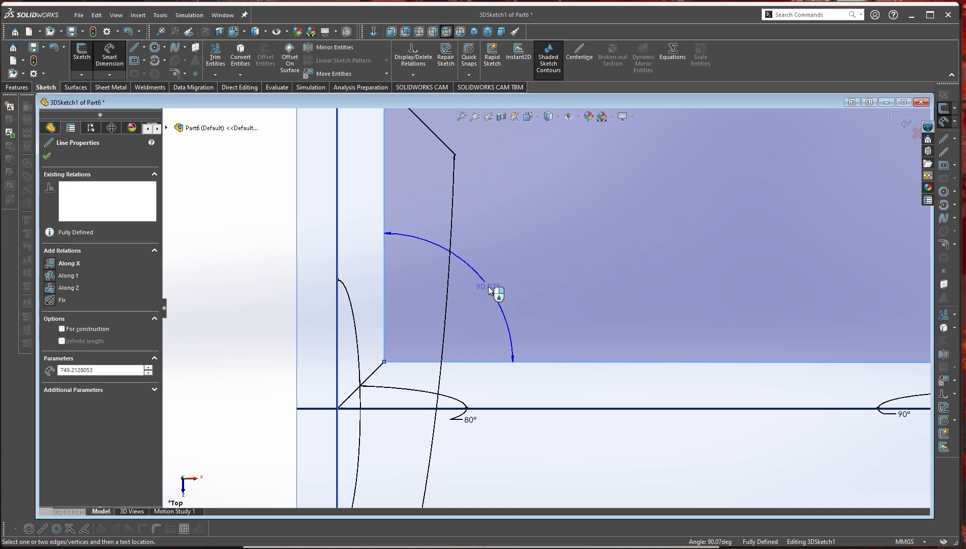
{"action": "left_click", "coordinate": [492, 277]}
{"action": "left_click", "coordinate": [298, 244]}
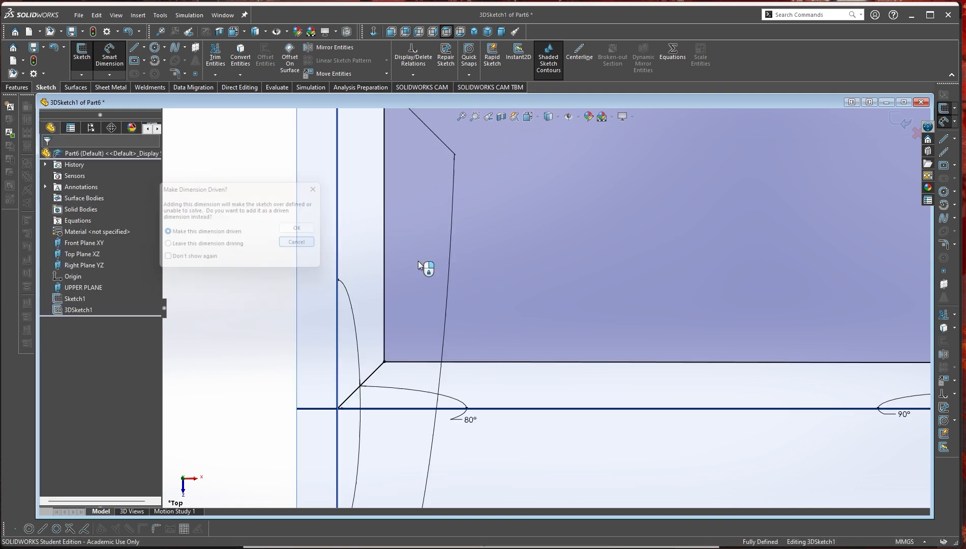
- Add a driven angle dimension between the upper outline's short end line and its front long line
{"action": "left_click", "coordinate": [503, 362]}
{"action": "left_click", "coordinate": [384, 297]}
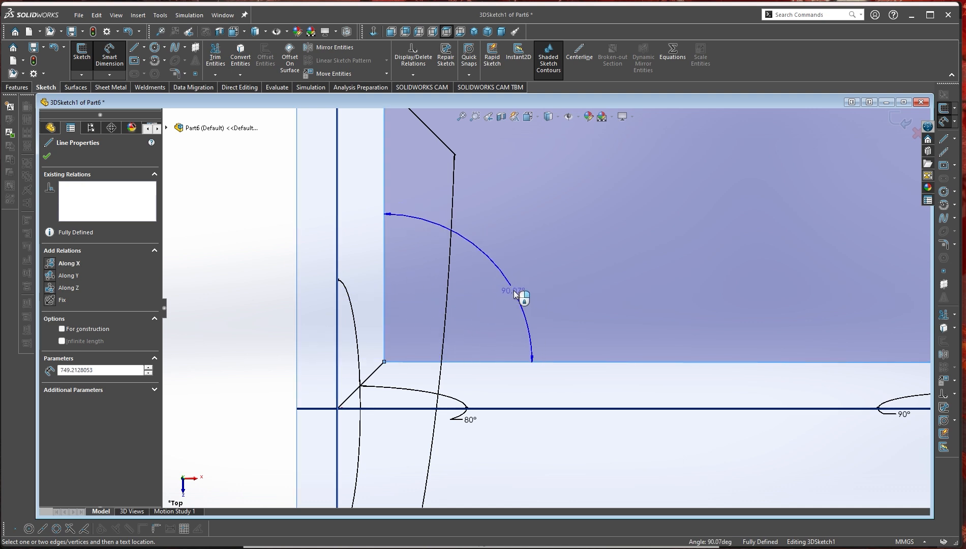
{"action": "left_click", "coordinate": [497, 273]}
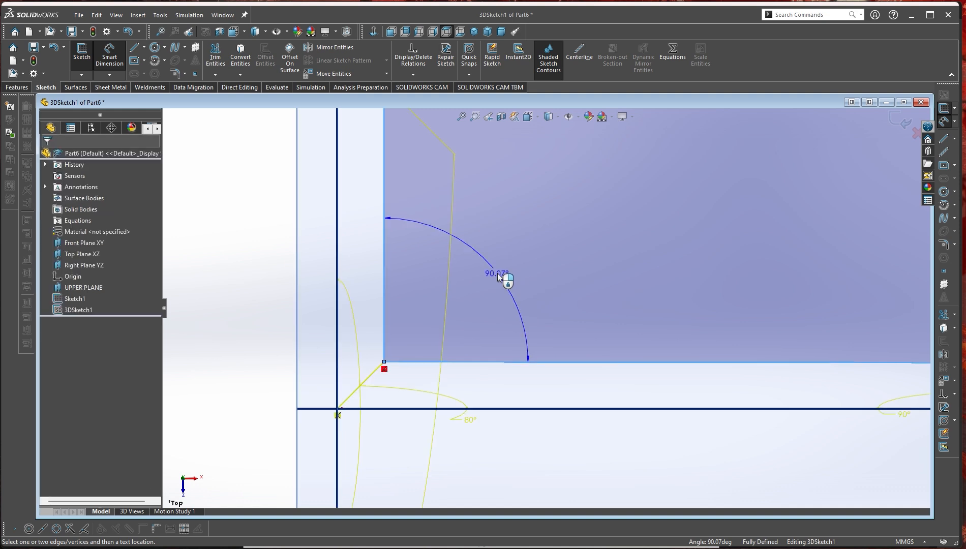
{"action": "left_click", "coordinate": [301, 229]}
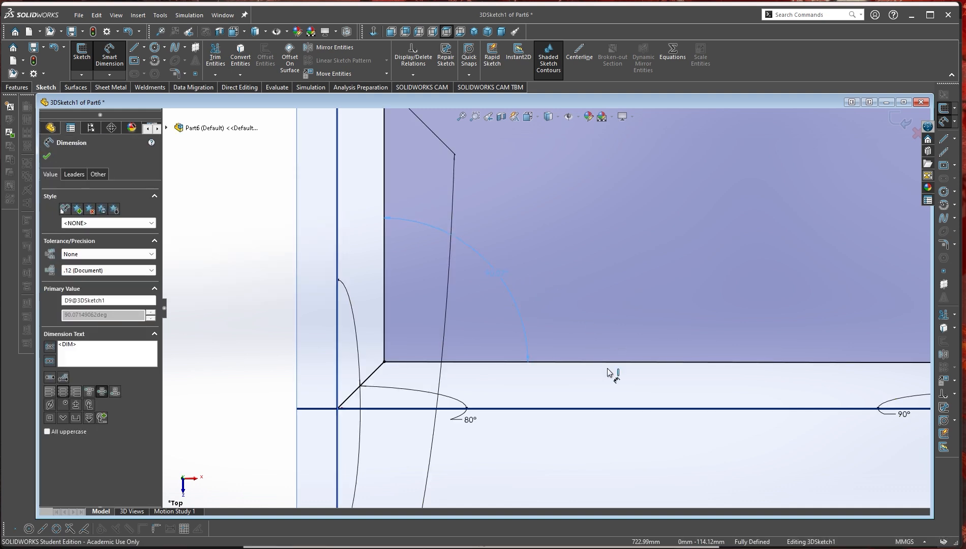
{"action": "scroll", "coordinate": [523, 300], "scroll_direction": "down", "scroll_amount": 5}
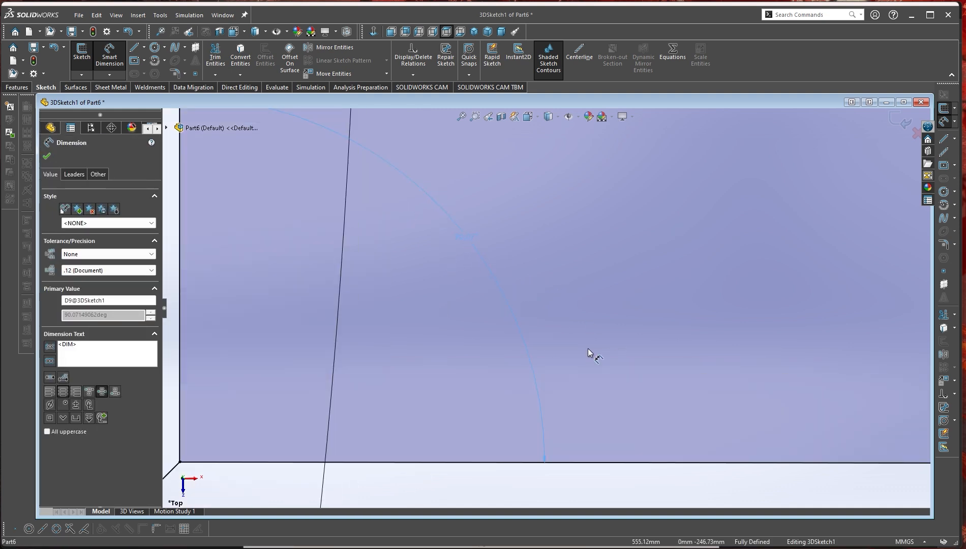
{"action": "scroll", "coordinate": [263, 299], "scroll_direction": "up", "scroll_amount": 2}
{"action": "left_click", "coordinate": [270, 292]}
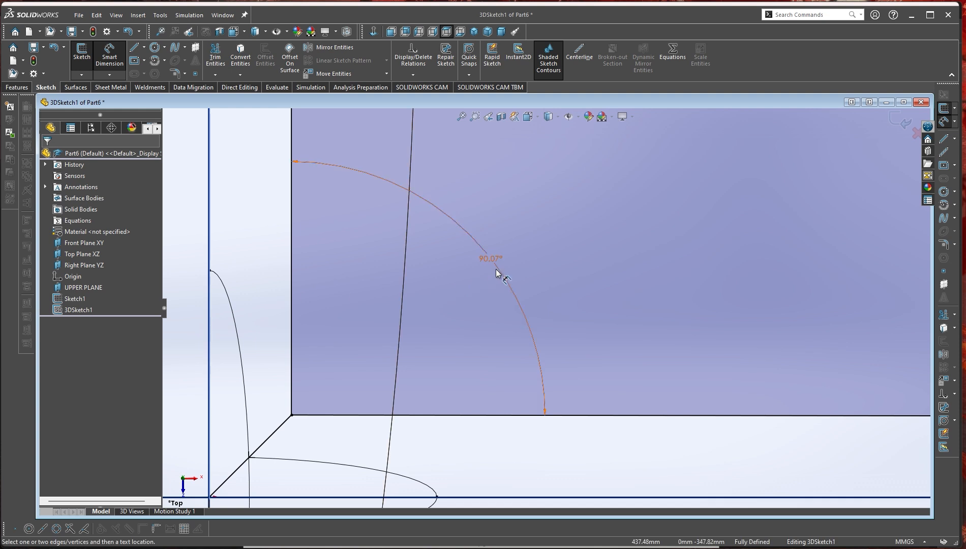
- Examine the driven corner angle and the surrounding leg dimensions from the top and from a tilted view
{"action": "scroll", "coordinate": [534, 325], "scroll_direction": "up", "scroll_amount": 5}
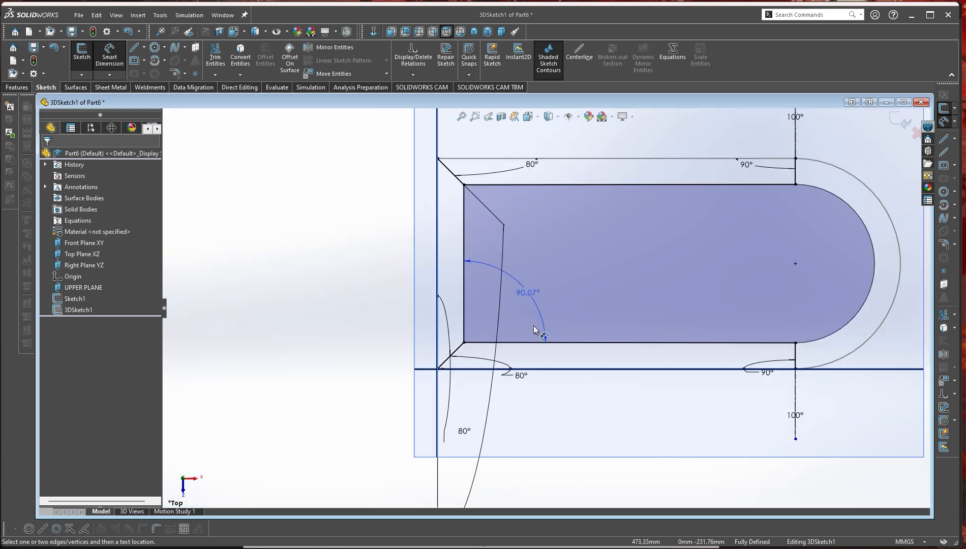
{"action": "scroll", "coordinate": [540, 297], "scroll_direction": "down", "scroll_amount": 3}
{"action": "scroll", "coordinate": [601, 374], "scroll_direction": "up", "scroll_amount": 4}
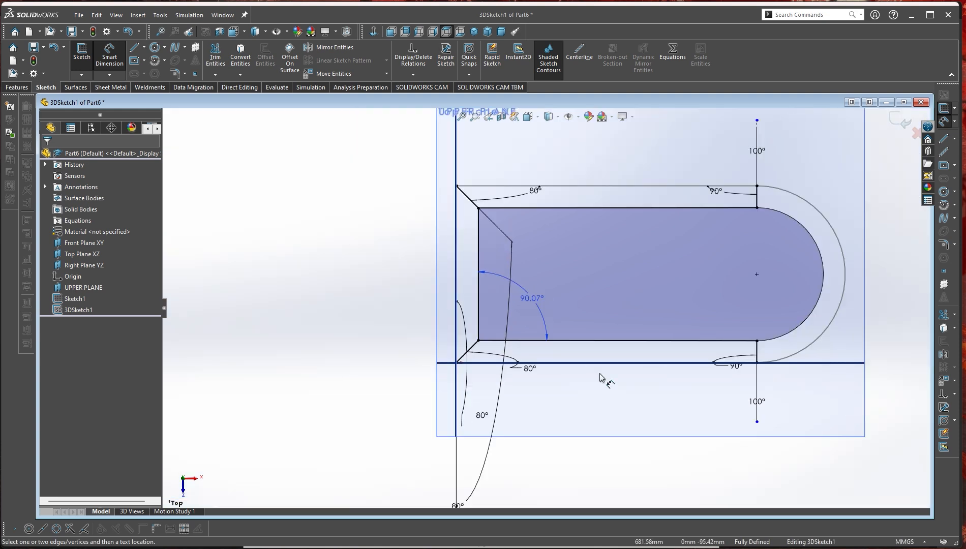
{"action": "scroll", "coordinate": [601, 374], "scroll_direction": "down", "scroll_amount": 3}
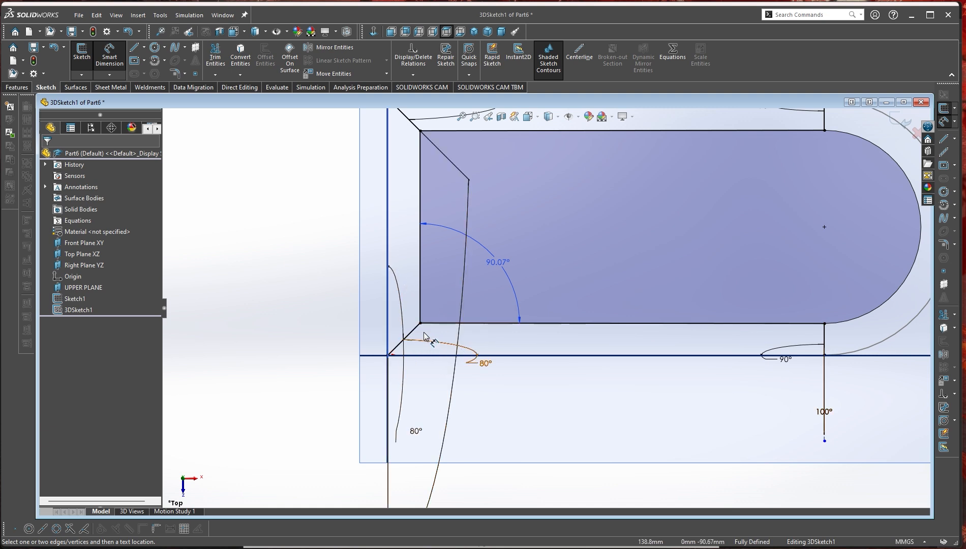
{"action": "scroll", "coordinate": [498, 207], "scroll_direction": "up", "scroll_amount": 2}
{"action": "scroll", "coordinate": [573, 244], "scroll_direction": "down", "scroll_amount": 3}
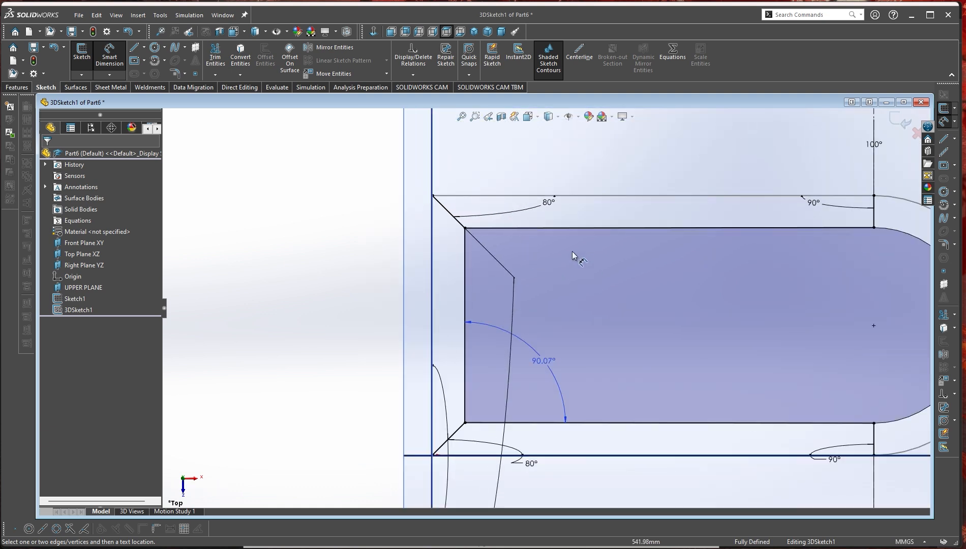
{"action": "scroll", "coordinate": [714, 395], "scroll_direction": "up", "scroll_amount": 1}
{"action": "mouse_move", "coordinate": [578, 390]}
{"action": "middle_mouse_down"}
{"action": "mouse_move", "coordinate": [495, 308]}
{"action": "mouse_move", "coordinate": [532, 270]}
{"action": "mouse_move", "coordinate": [524, 296]}
{"action": "mouse_move", "coordinate": [589, 374]}
{"action": "mouse_move", "coordinate": [592, 273]}
{"action": "mouse_move", "coordinate": [573, 294]}
{"action": "mouse_move", "coordinate": [578, 315]}
{"action": "middle_mouse_up"}
{"action": "scroll", "coordinate": [595, 398], "scroll_direction": "up", "scroll_amount": 3}
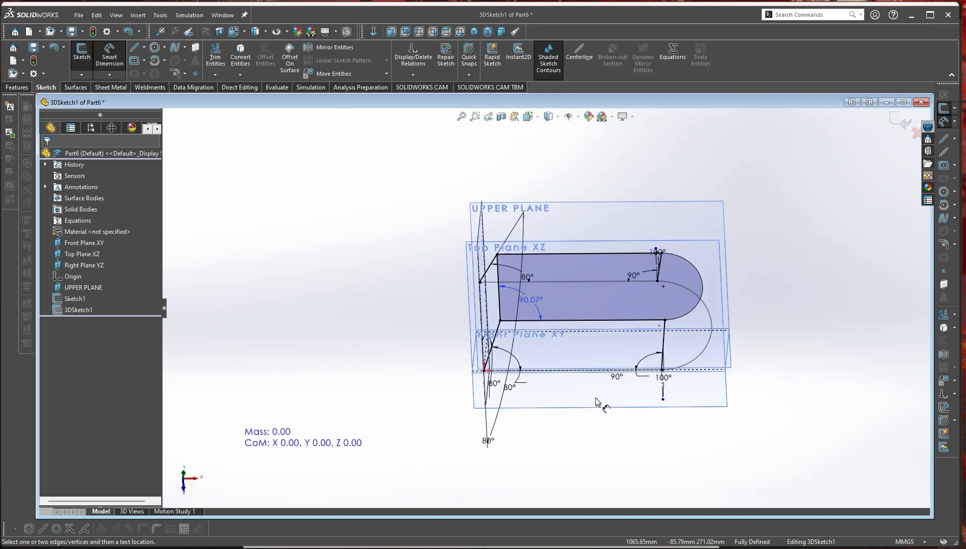
{"action": "scroll", "coordinate": [521, 344], "scroll_direction": "down", "scroll_amount": 5}
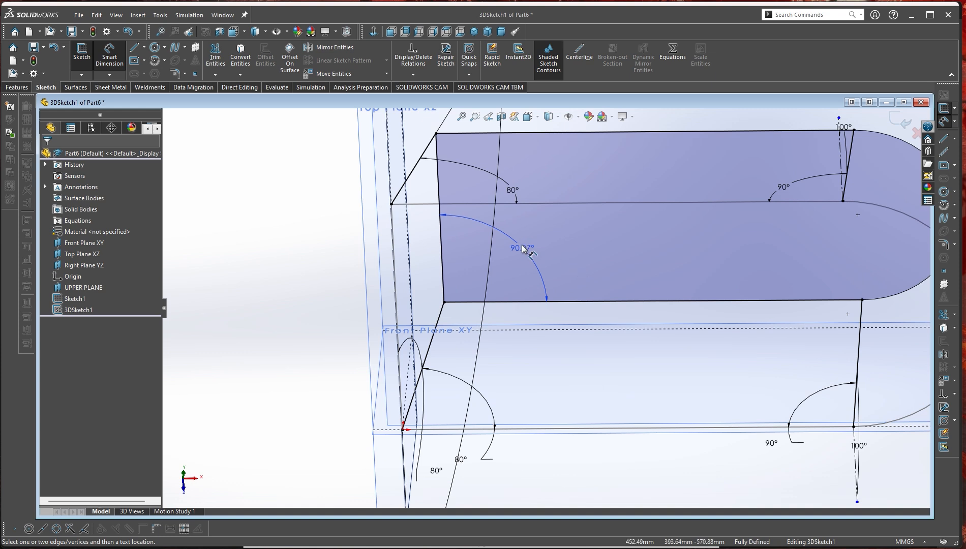
{"action": "left_click", "coordinate": [523, 249]}
{"action": "scroll", "coordinate": [549, 254], "scroll_direction": "up", "scroll_amount": 2}
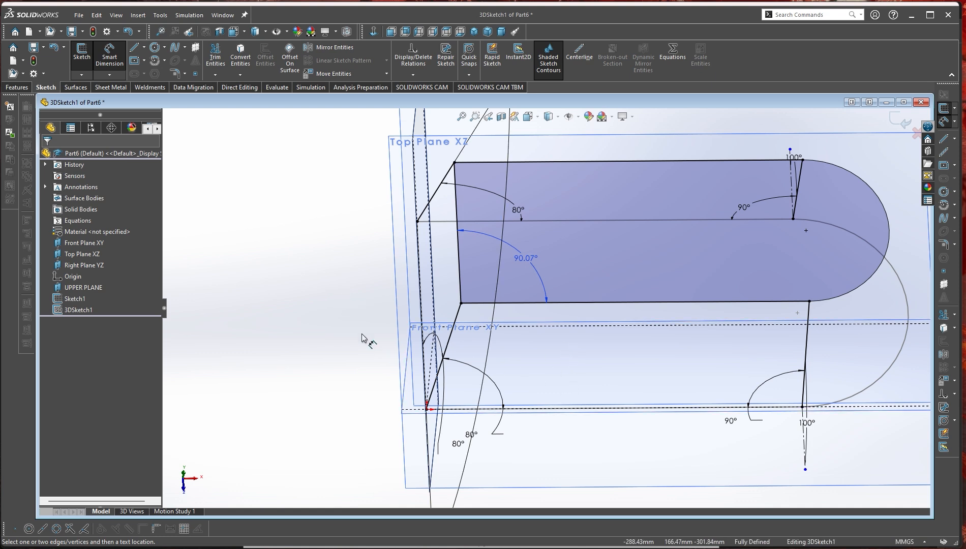
- Delete the driven corner angle and the origin leg's 80° angle dimension to the base's short edge
{"action": "right_click", "coordinate": [523, 259]}
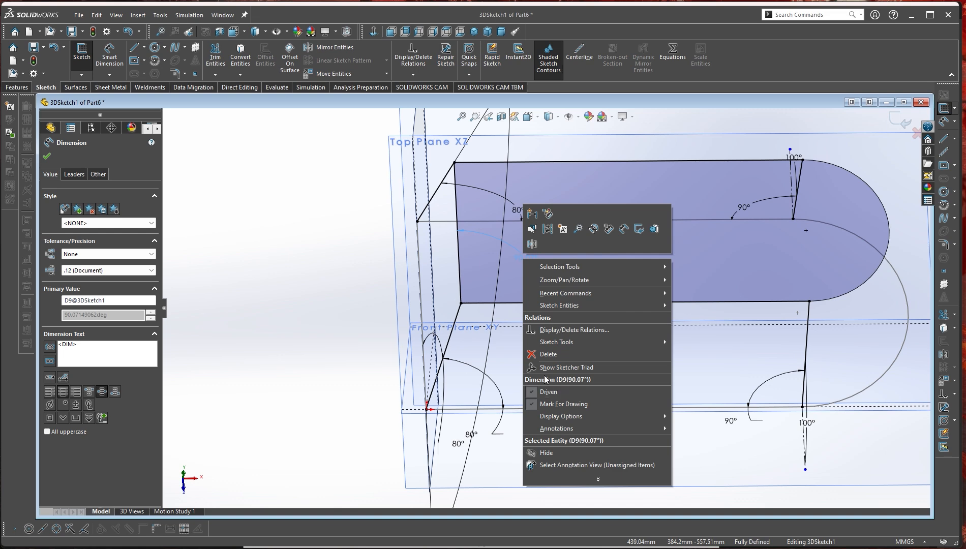
{"action": "left_click", "coordinate": [548, 354]}
{"action": "middle_click_drag", "start_coordinate": [548, 348], "coordinate": [670, 323]}
{"action": "scroll", "coordinate": [567, 365], "scroll_direction": "down", "scroll_amount": 4}
{"action": "mouse_move", "coordinate": [565, 368]}
{"action": "middle_mouse_down"}
{"action": "mouse_move", "coordinate": [558, 335]}
{"action": "mouse_move", "coordinate": [463, 453]}
{"action": "mouse_move", "coordinate": [463, 475]}
{"action": "mouse_move", "coordinate": [463, 405]}
{"action": "mouse_move", "coordinate": [521, 309]}
{"action": "mouse_move", "coordinate": [721, 394]}
{"action": "middle_mouse_up"}
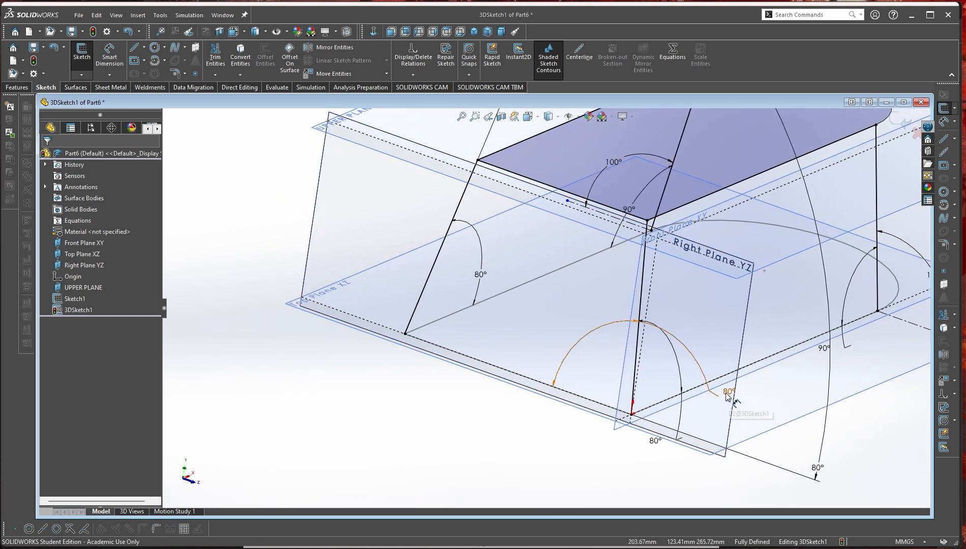
{"action": "right_click", "coordinate": [726, 395]}
{"action": "left_click", "coordinate": [782, 488]}
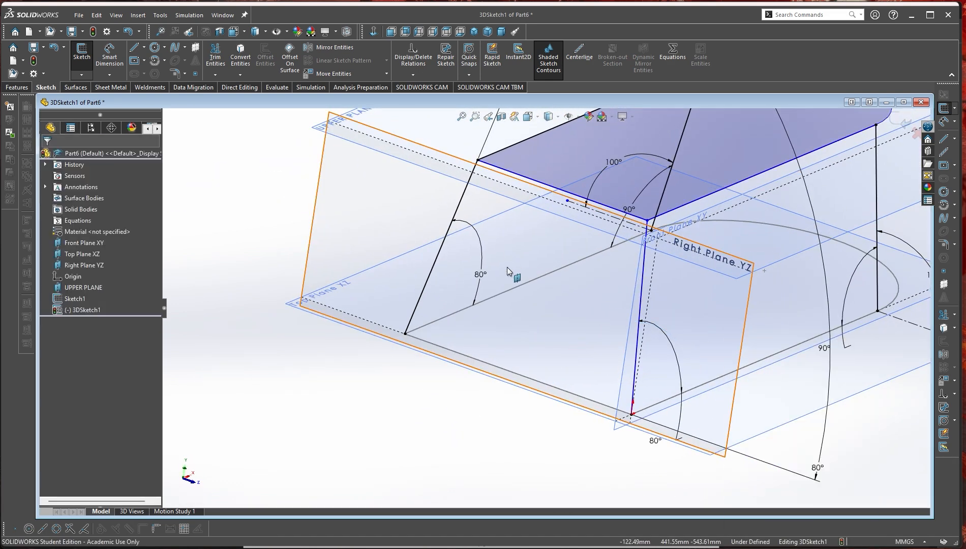
- Test the freed upper corner for movement and examine the origin leg against the Right Plane from several sides
{"action": "mouse_move", "coordinate": [623, 432]}
{"action": "middle_mouse_down"}
{"action": "mouse_move", "coordinate": [608, 383]}
{"action": "mouse_move", "coordinate": [567, 327]}
{"action": "mouse_move", "coordinate": [596, 421]}
{"action": "middle_mouse_up"}
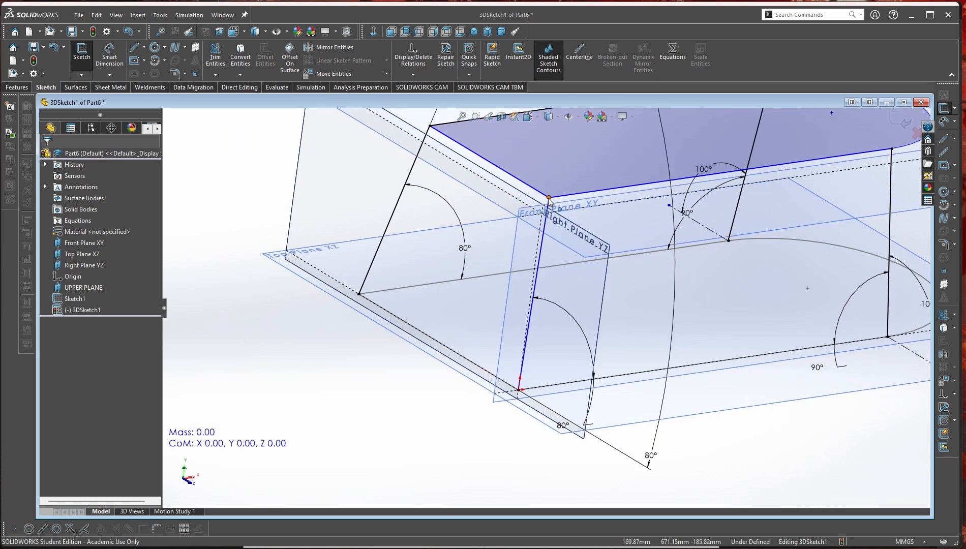
{"action": "left_click_drag", "start_coordinate": [548, 197], "coordinate": [546, 196]}
{"action": "left_click", "coordinate": [452, 332]}
{"action": "mouse_move", "coordinate": [443, 360]}
{"action": "middle_mouse_down"}
{"action": "mouse_move", "coordinate": [438, 347]}
{"action": "mouse_move", "coordinate": [440, 383]}
{"action": "mouse_move", "coordinate": [438, 374]}
{"action": "middle_mouse_up"}
{"action": "scroll", "coordinate": [543, 306], "scroll_direction": "up", "scroll_amount": 2}
{"action": "scroll", "coordinate": [650, 343], "scroll_direction": "down", "scroll_amount": 1}
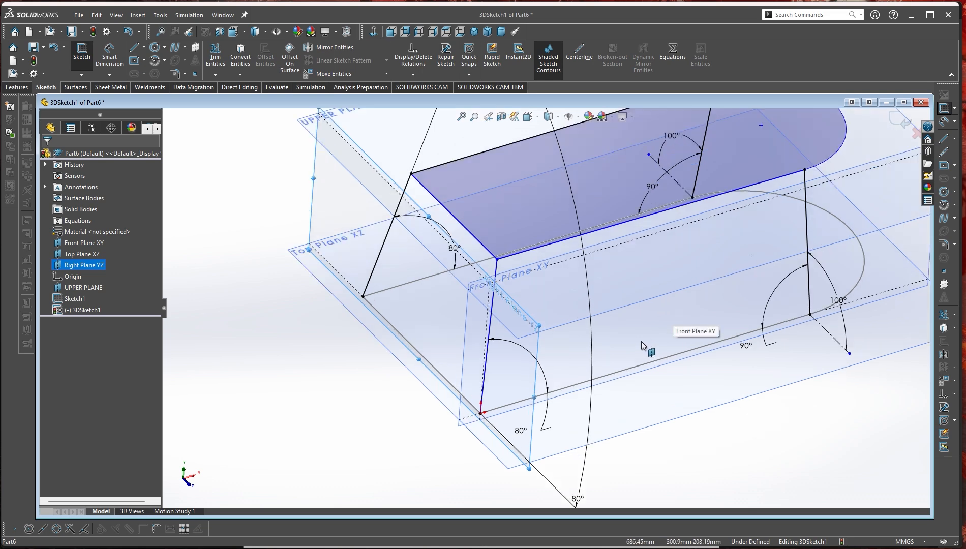
{"action": "mouse_move", "coordinate": [641, 341]}
{"action": "middle_mouse_down"}
{"action": "mouse_move", "coordinate": [696, 280]}
{"action": "mouse_move", "coordinate": [690, 308]}
{"action": "middle_mouse_up"}
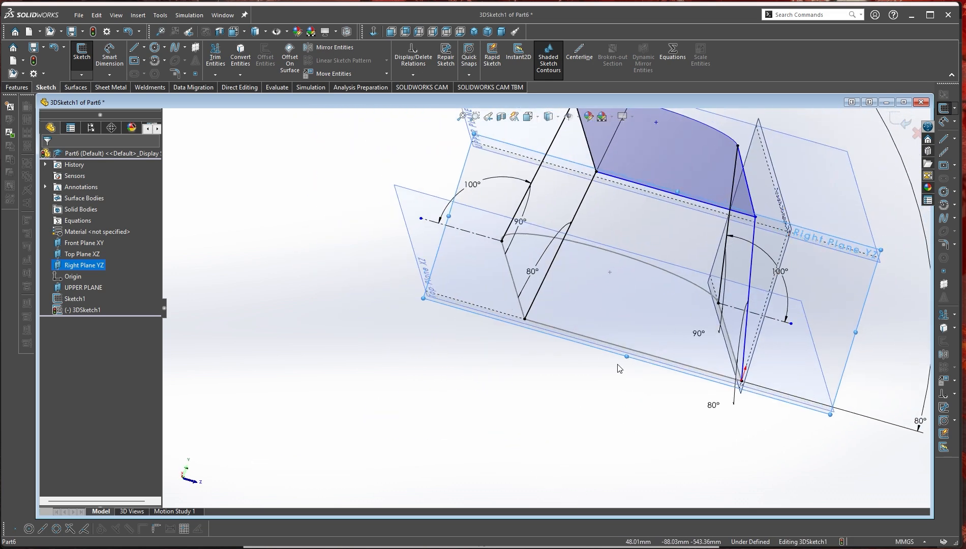
{"action": "mouse_move", "coordinate": [617, 364]}
{"action": "middle_mouse_down"}
{"action": "mouse_move", "coordinate": [556, 371]}
{"action": "mouse_move", "coordinate": [528, 393]}
{"action": "mouse_move", "coordinate": [580, 252]}
{"action": "middle_mouse_up"}
{"action": "middle_click_drag", "start_coordinate": [513, 293], "coordinate": [465, 260]}
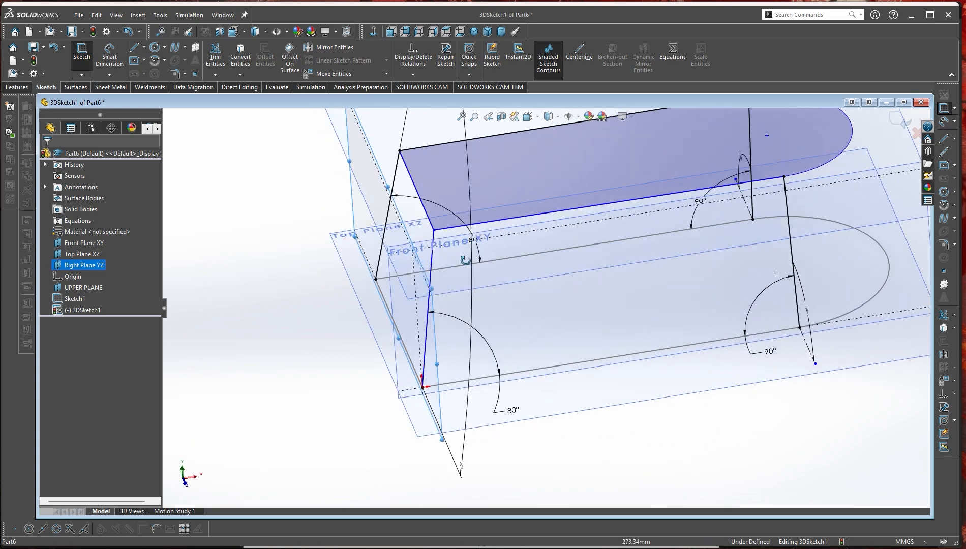
{"action": "mouse_move", "coordinate": [345, 310]}
{"action": "middle_mouse_down"}
{"action": "mouse_move", "coordinate": [294, 278]}
{"action": "mouse_move", "coordinate": [328, 249]}
{"action": "mouse_move", "coordinate": [353, 282]}
{"action": "mouse_move", "coordinate": [312, 307]}
{"action": "middle_mouse_up"}
- Dimension the angle between the upper outline's short end line and its front long line as 90°
{"action": "right_click_drag", "start_coordinate": [312, 307], "coordinate": [317, 256]}
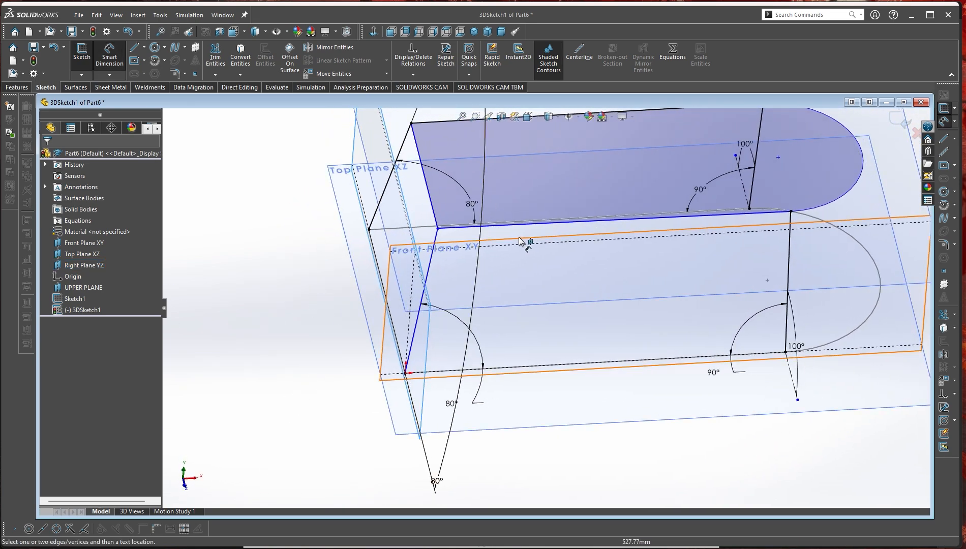
{"action": "middle_click_drag", "start_coordinate": [519, 238], "coordinate": [433, 288]}
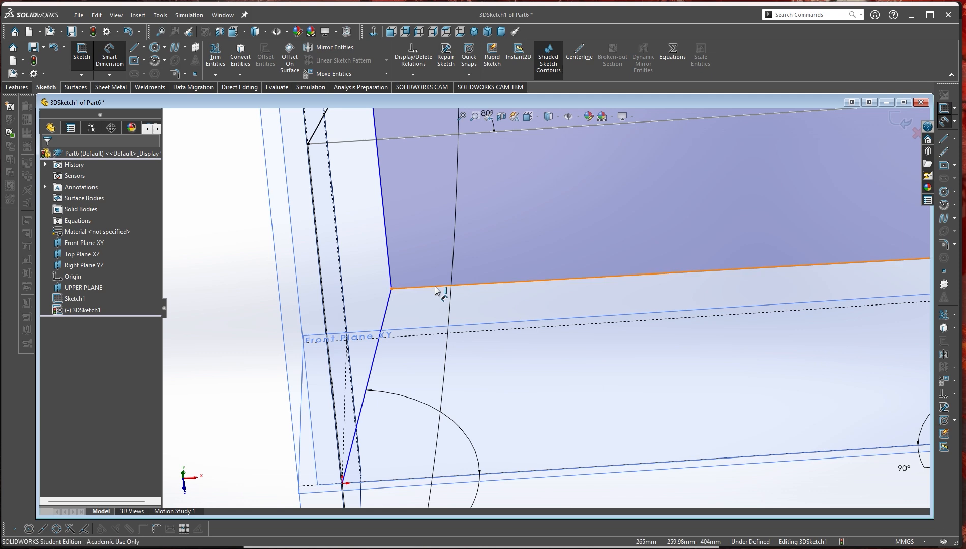
{"action": "left_click", "coordinate": [436, 289]}
{"action": "left_click", "coordinate": [384, 222]}
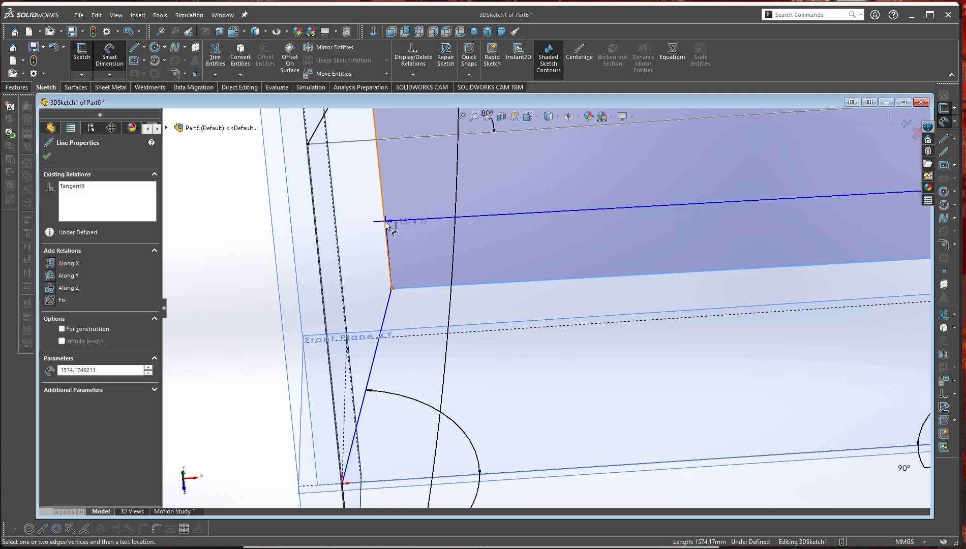
{"action": "left_click", "coordinate": [481, 267]}
{"action": "key", "text": "Return"}
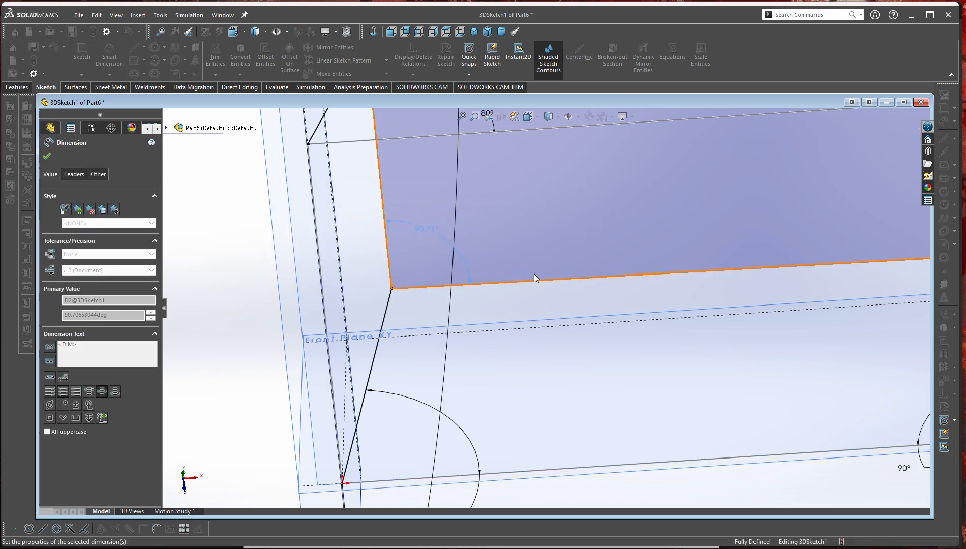
{"action": "right_click", "coordinate": [234, 274]}
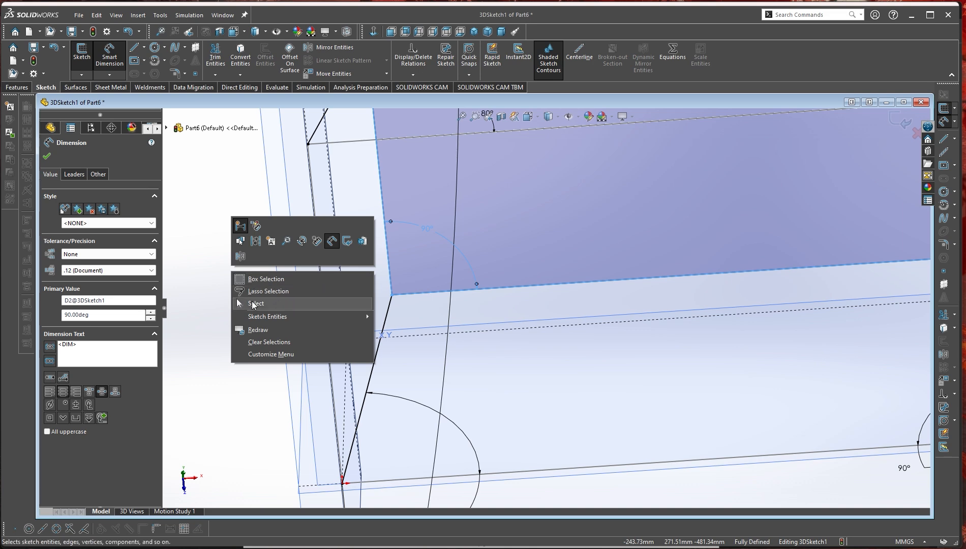
{"action": "left_click", "coordinate": [253, 303]}
- Examine the whole frame with its new corner dimension and select the upper outline's rear long line to check its length
{"action": "key", "text": "f"}
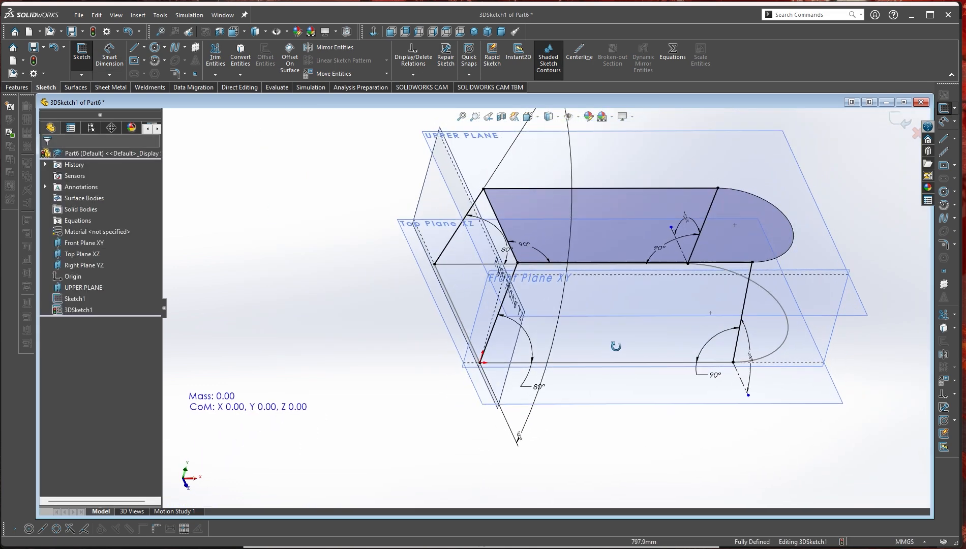
{"action": "mouse_move", "coordinate": [615, 346]}
{"action": "middle_mouse_down"}
{"action": "mouse_move", "coordinate": [585, 351]}
{"action": "mouse_move", "coordinate": [656, 362]}
{"action": "middle_mouse_up"}
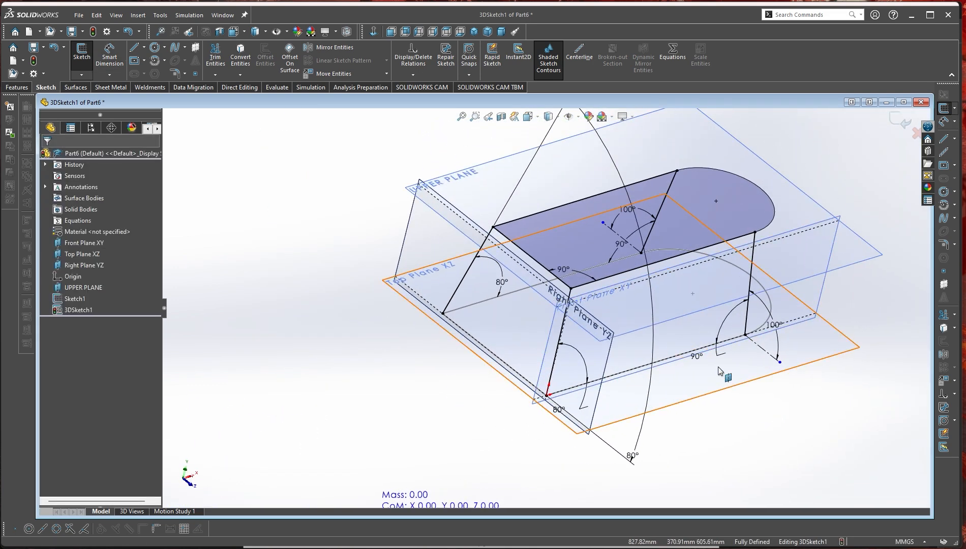
{"action": "mouse_move", "coordinate": [719, 371]}
{"action": "middle_mouse_down"}
{"action": "mouse_move", "coordinate": [641, 381]}
{"action": "mouse_move", "coordinate": [569, 305]}
{"action": "middle_mouse_up"}
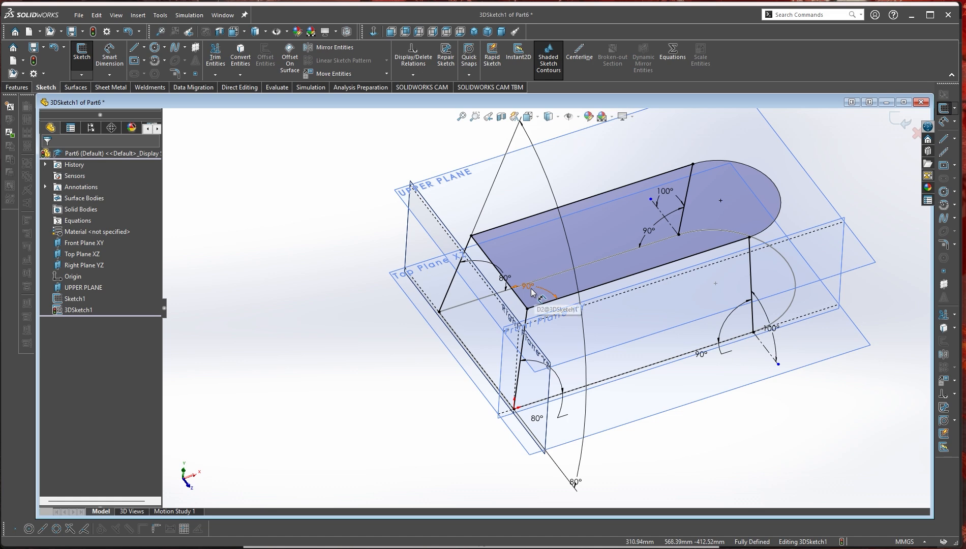
{"action": "scroll", "coordinate": [650, 255], "scroll_direction": "down", "scroll_amount": 3}
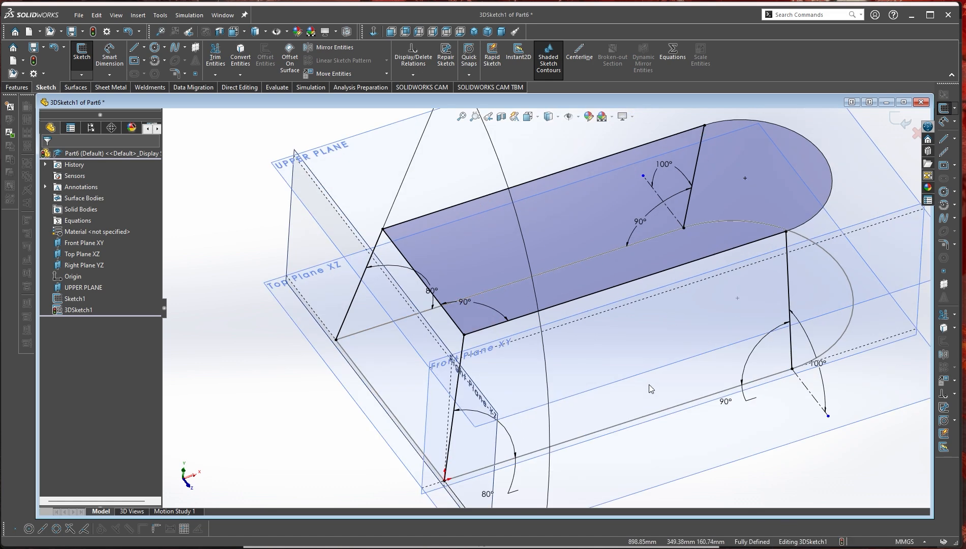
{"action": "left_click", "coordinate": [435, 213]}
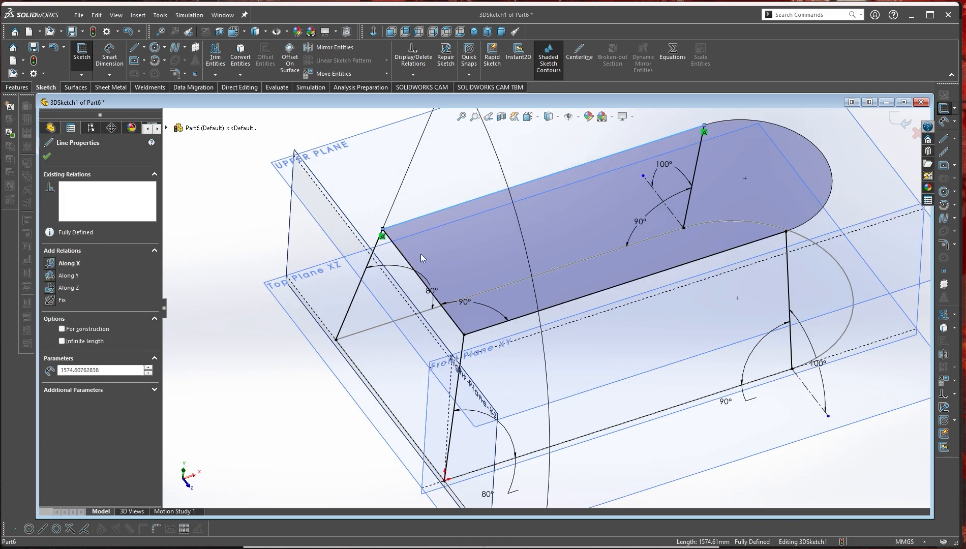
- Check the angle between the upper outline's rear long line and its short end line without placing a dimension
{"action": "left_click", "coordinate": [276, 350]}
{"action": "right_click_drag", "start_coordinate": [275, 347], "coordinate": [291, 300]}
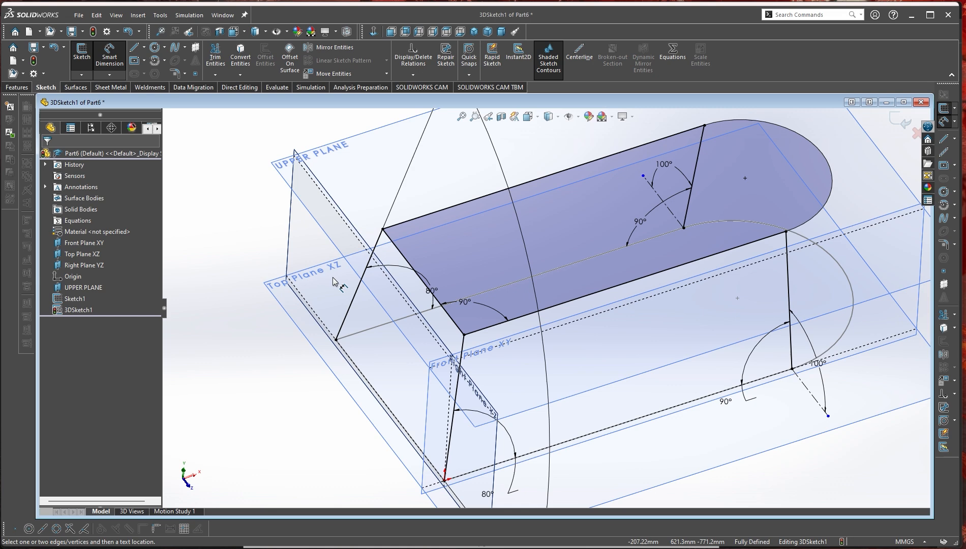
{"action": "left_click", "coordinate": [433, 216]}
{"action": "left_click", "coordinate": [417, 273]}
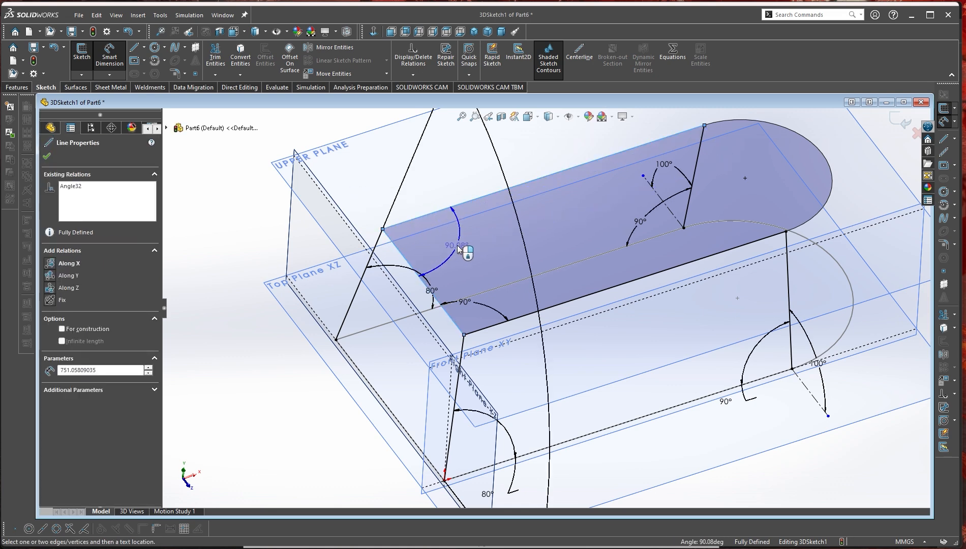
{"action": "key", "text": "Escape"}
{"action": "mouse_move", "coordinate": [381, 416]}
{"action": "middle_mouse_down"}
{"action": "mouse_move", "coordinate": [359, 360]}
{"action": "mouse_move", "coordinate": [391, 366]}
{"action": "middle_mouse_up"}
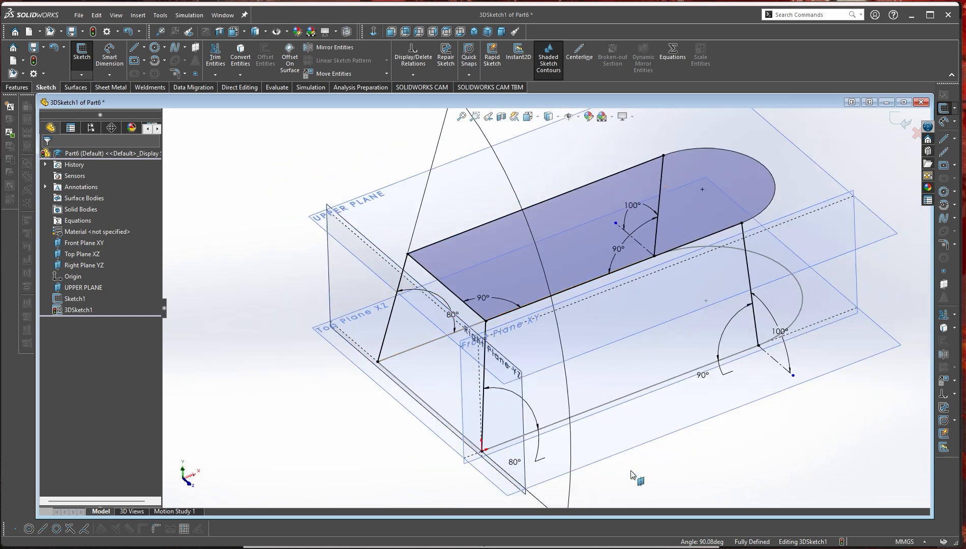
{"action": "key", "text": "z"}
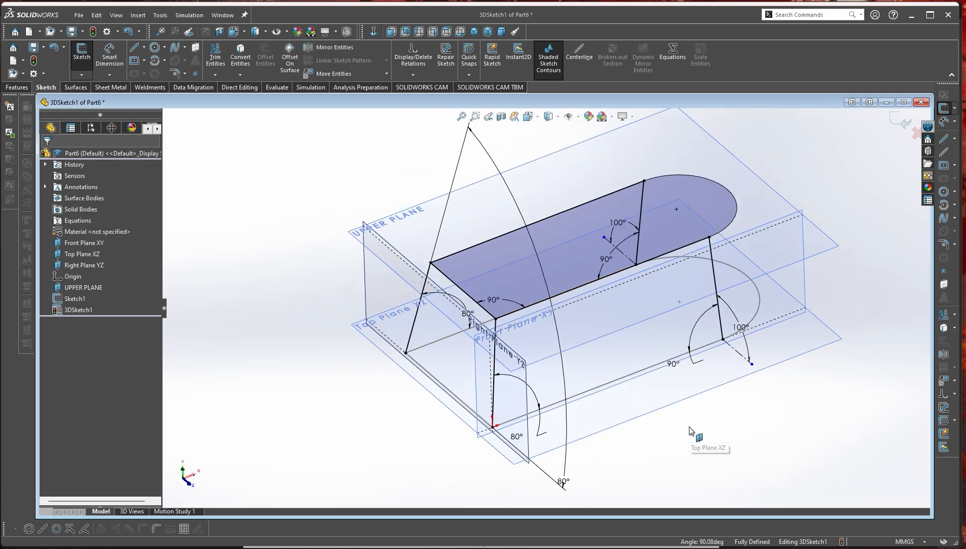
- Exit the 3D sketch and reopen it for editing
{"action": "left_click", "coordinate": [894, 120]}
{"action": "mouse_move", "coordinate": [112, 315]}
{"action": "left_mouse_down"}
{"action": "mouse_move", "coordinate": [111, 305]}
{"action": "mouse_move", "coordinate": [117, 316]}
{"action": "left_mouse_up"}
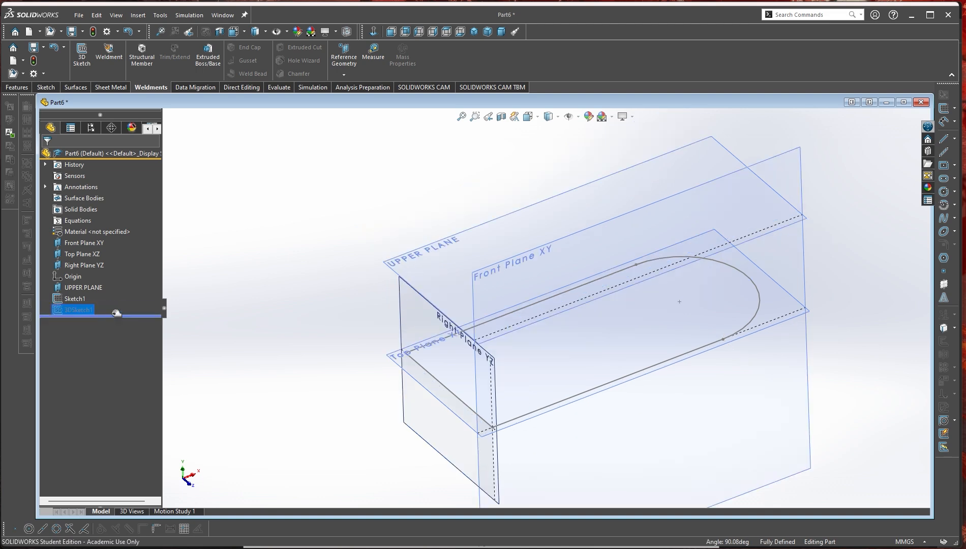
{"action": "right_click", "coordinate": [80, 310]}
{"action": "left_click", "coordinate": [94, 285]}
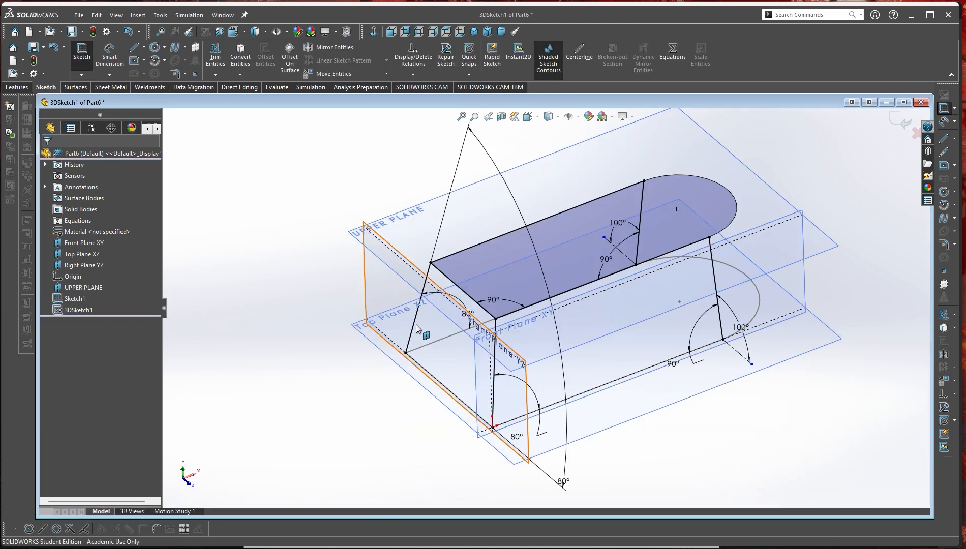
- Select the rear leg at the square end and examine its lean in the Front view
{"action": "left_click", "coordinate": [414, 322]}
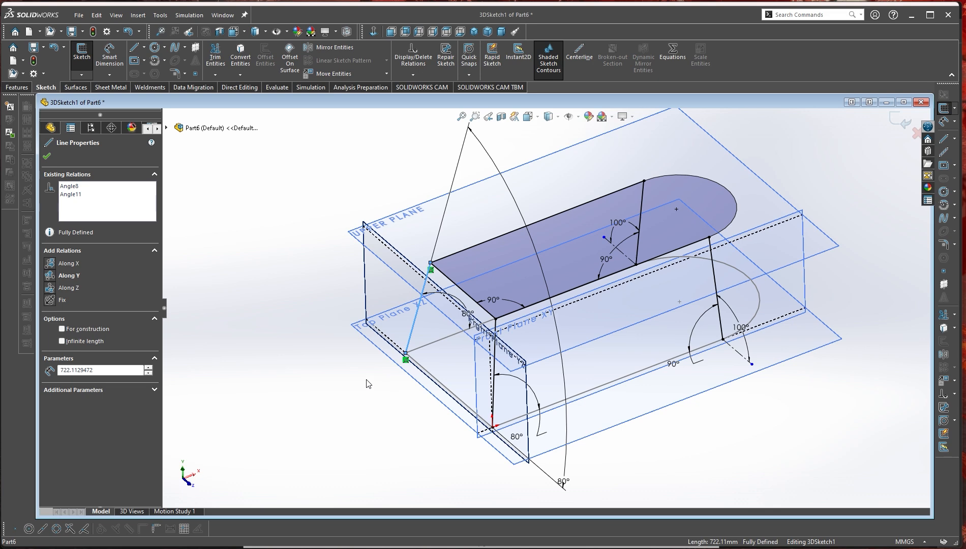
{"action": "mouse_move", "coordinate": [368, 384]}
{"action": "middle_mouse_down"}
{"action": "mouse_move", "coordinate": [432, 401]}
{"action": "mouse_move", "coordinate": [517, 360]}
{"action": "mouse_move", "coordinate": [610, 417]}
{"action": "mouse_move", "coordinate": [625, 446]}
{"action": "mouse_move", "coordinate": [635, 394]}
{"action": "mouse_move", "coordinate": [589, 421]}
{"action": "mouse_move", "coordinate": [565, 371]}
{"action": "mouse_move", "coordinate": [571, 424]}
{"action": "mouse_move", "coordinate": [476, 373]}
{"action": "mouse_move", "coordinate": [446, 390]}
{"action": "mouse_move", "coordinate": [495, 408]}
{"action": "mouse_move", "coordinate": [533, 384]}
{"action": "mouse_move", "coordinate": [483, 378]}
{"action": "mouse_move", "coordinate": [481, 404]}
{"action": "middle_mouse_up"}
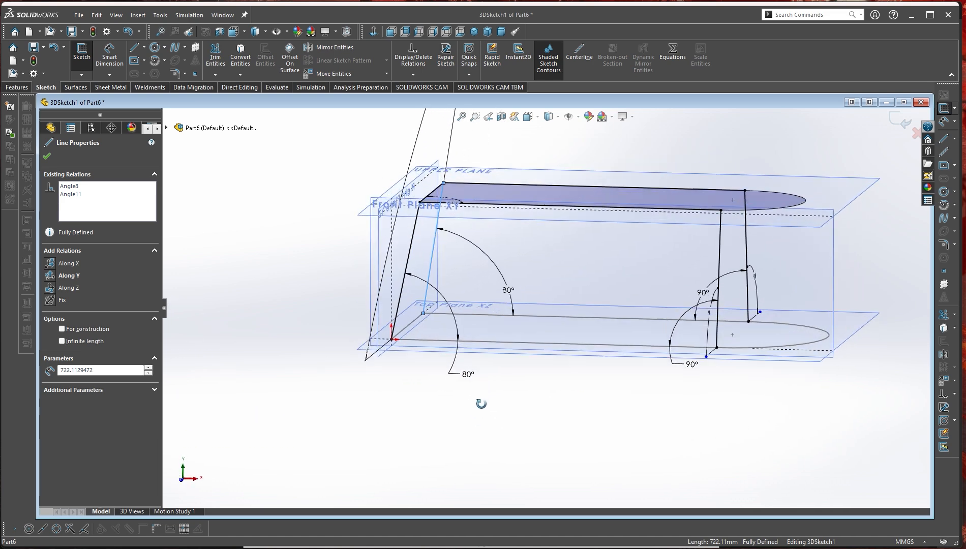
{"action": "left_click", "coordinate": [391, 31]}
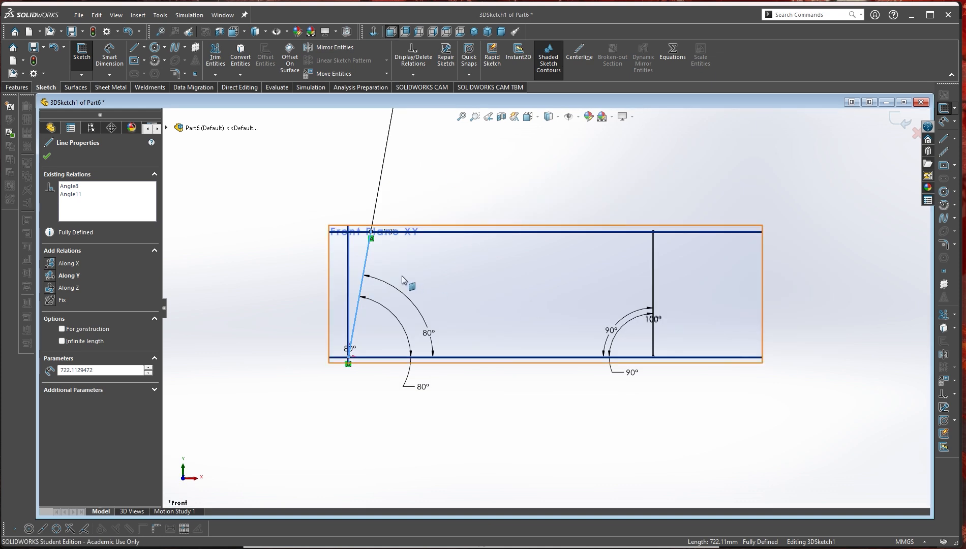
{"action": "scroll", "coordinate": [409, 283], "scroll_direction": "down", "scroll_amount": 5}
{"action": "scroll", "coordinate": [499, 217], "scroll_direction": "up", "scroll_amount": 9}
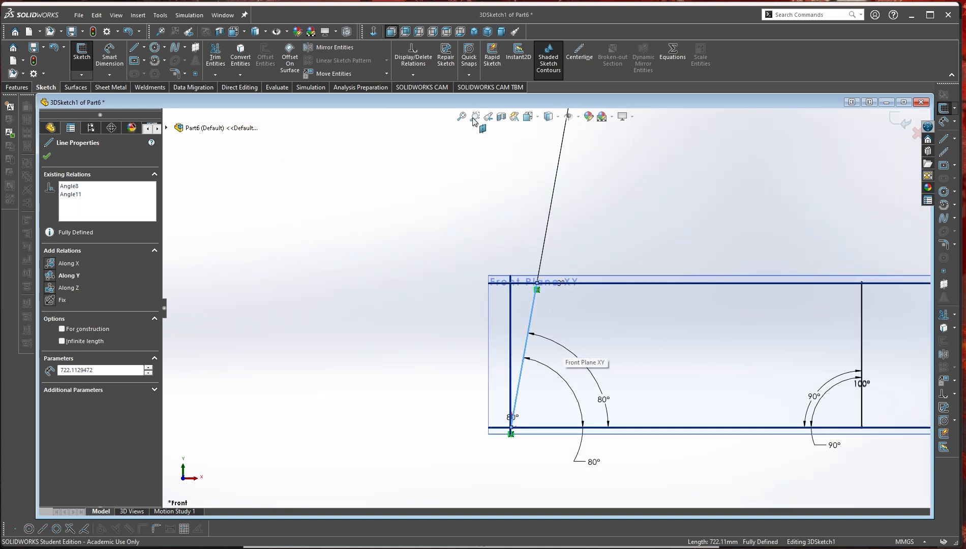
- Examine in the Left view how closely the two rear legs line up at their upper ends
{"action": "left_click", "coordinate": [420, 32]}
{"action": "scroll", "coordinate": [441, 226], "scroll_direction": "down", "scroll_amount": 5}
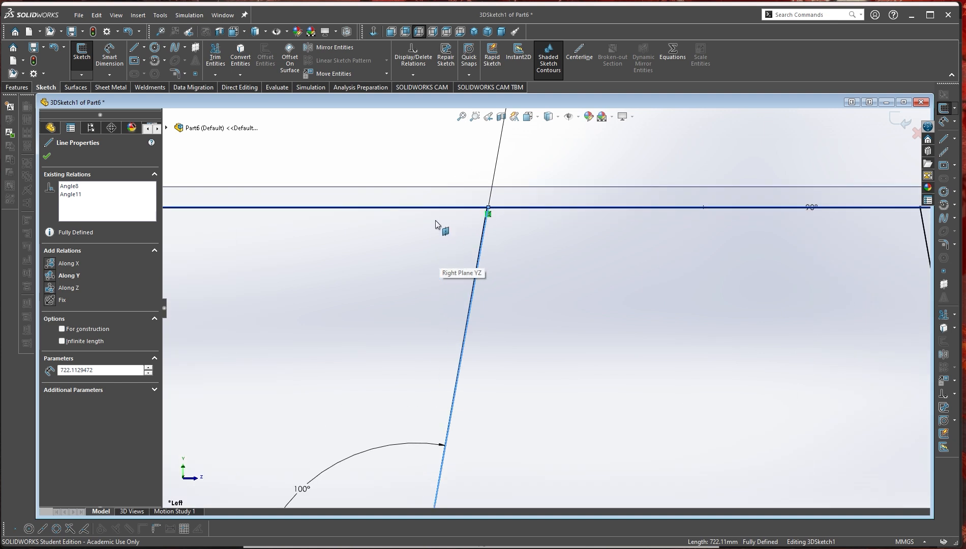
{"action": "key", "text": "Escape"}
{"action": "scroll", "coordinate": [503, 279], "scroll_direction": "down", "scroll_amount": 3}
{"action": "scroll", "coordinate": [503, 277], "scroll_direction": "down", "scroll_amount": 7}
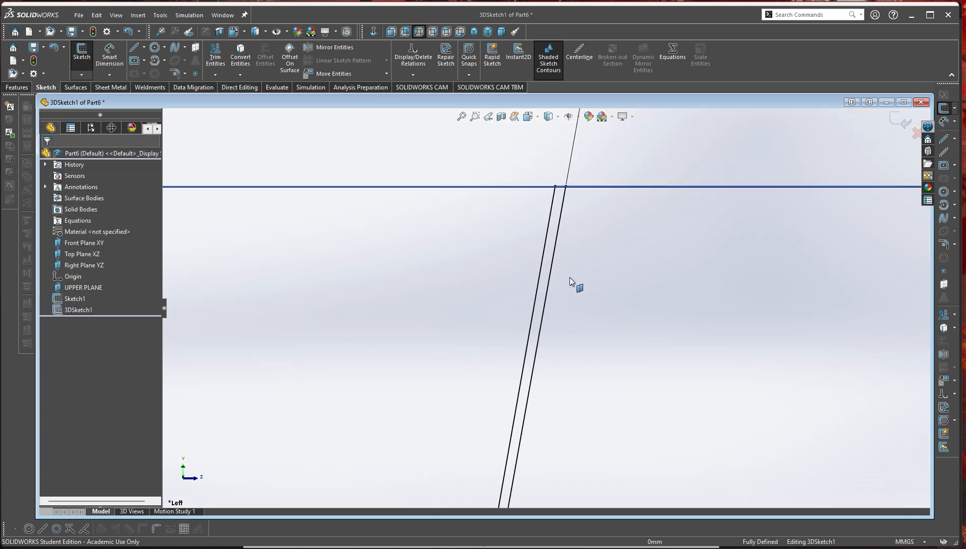
{"action": "scroll", "coordinate": [560, 318], "scroll_direction": "up", "scroll_amount": 10}
{"action": "scroll", "coordinate": [594, 399], "scroll_direction": "up", "scroll_amount": 5}
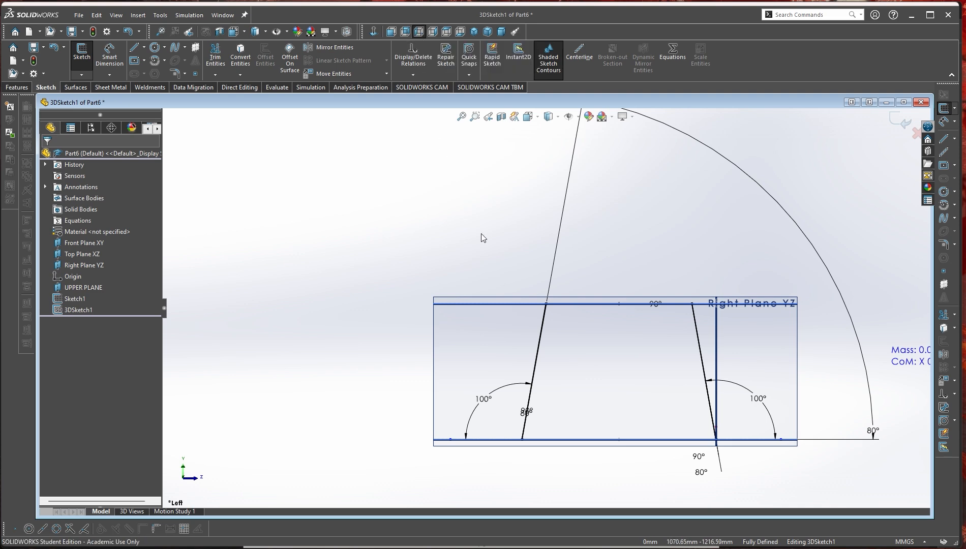
{"action": "middle_click_drag", "start_coordinate": [453, 218], "coordinate": [482, 231]}
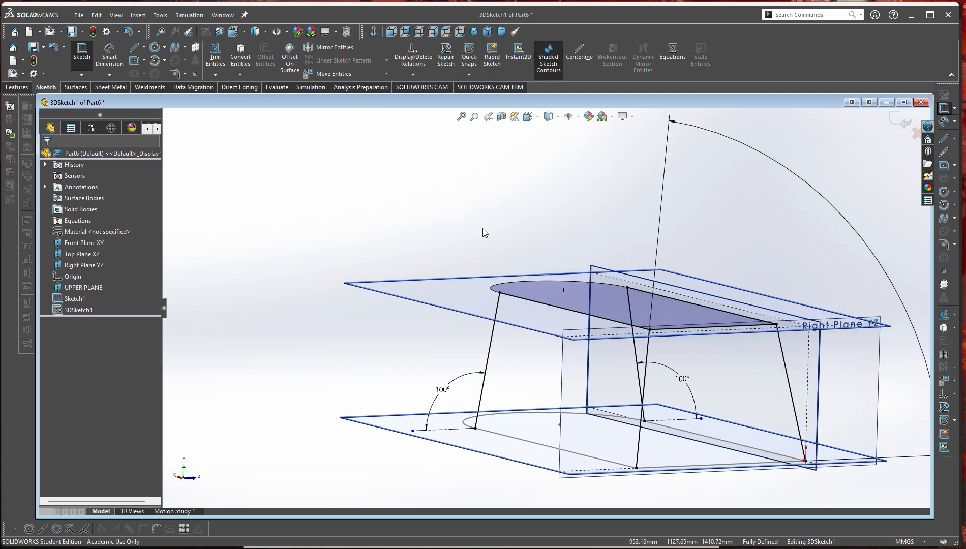
{"action": "left_click", "coordinate": [419, 32]}
{"action": "scroll", "coordinate": [442, 240], "scroll_direction": "down", "scroll_amount": 5}
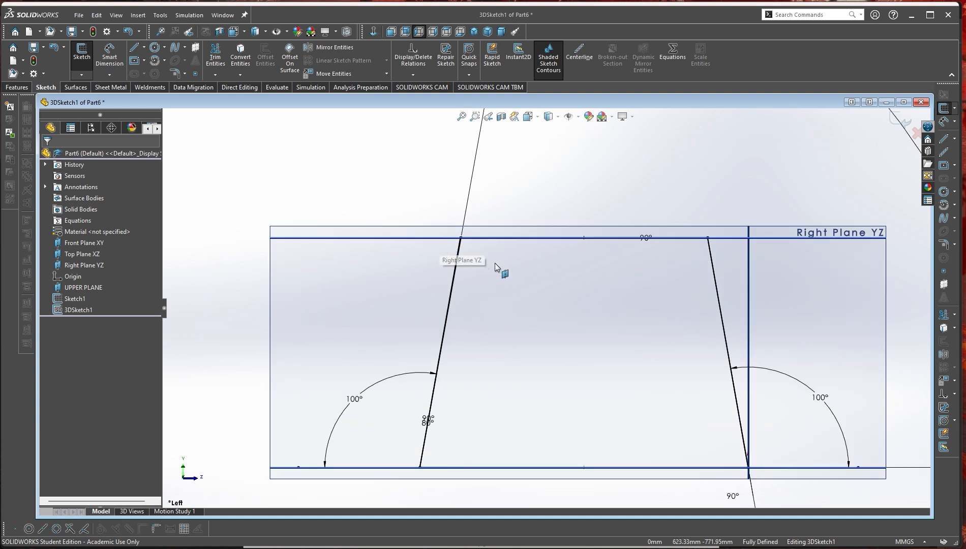
{"action": "scroll", "coordinate": [462, 255], "scroll_direction": "down", "scroll_amount": 8}
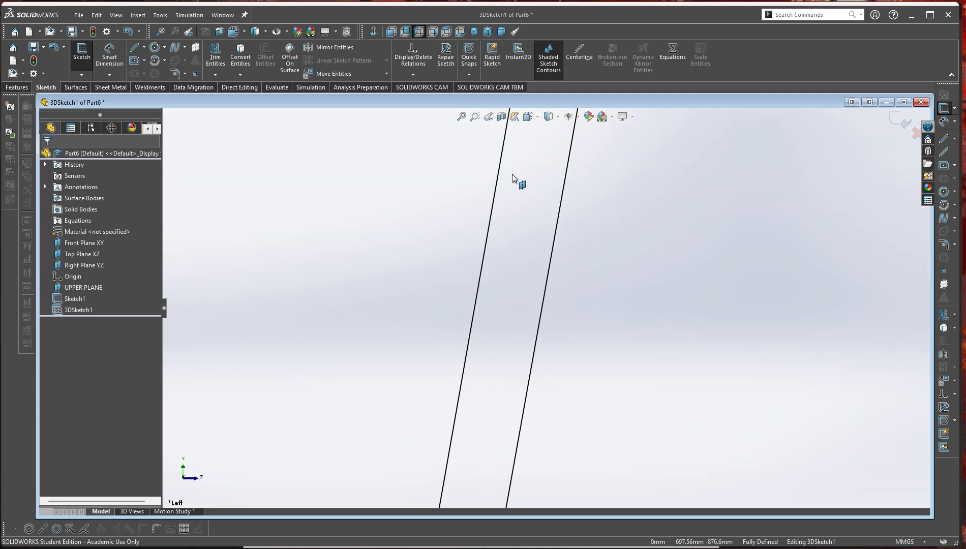
{"action": "scroll", "coordinate": [512, 178], "scroll_direction": "up", "scroll_amount": 5}
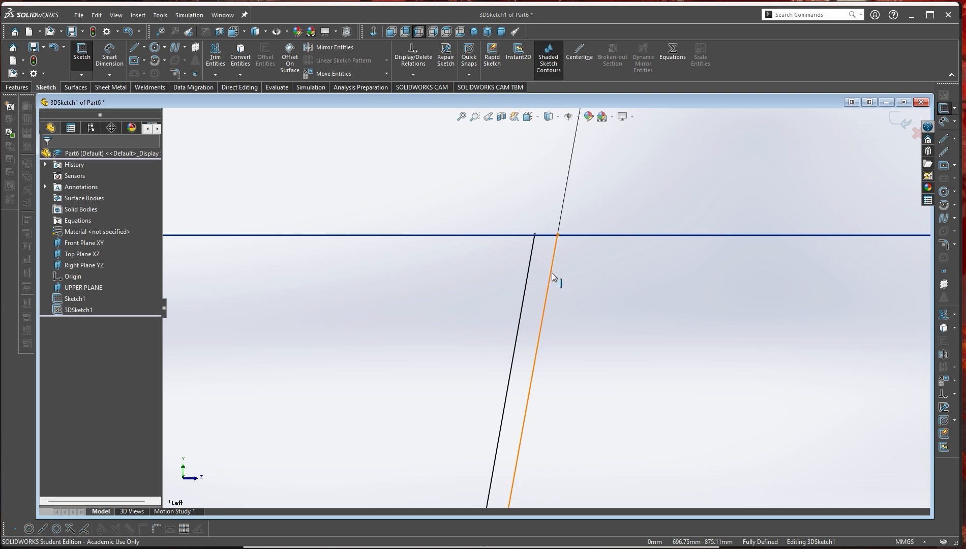
{"action": "scroll", "coordinate": [643, 341], "scroll_direction": "up", "scroll_amount": 15}
- Examine in the Left view how closely the origin leg and the other front leg line up at their upper ends
{"action": "scroll", "coordinate": [733, 343], "scroll_direction": "down", "scroll_amount": 4}
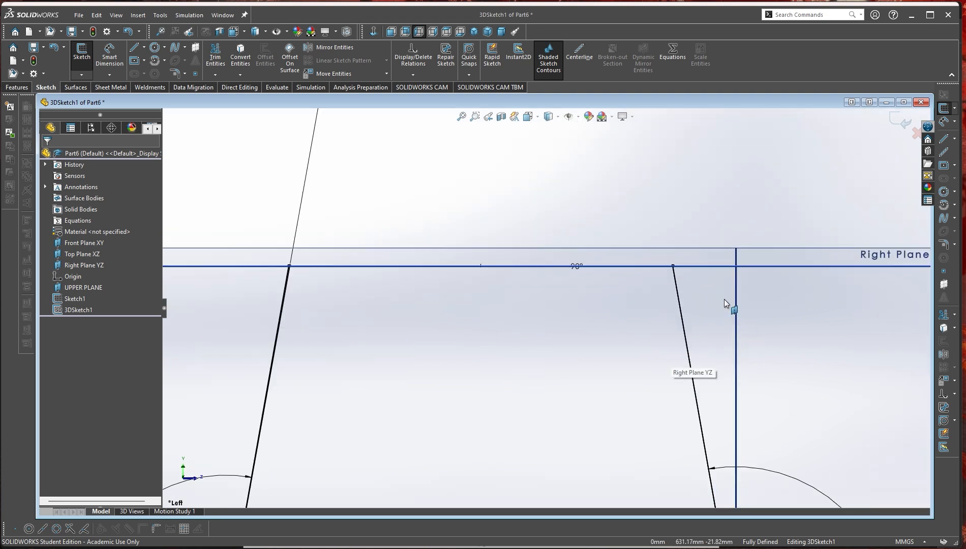
{"action": "scroll", "coordinate": [626, 275], "scroll_direction": "down", "scroll_amount": 6}
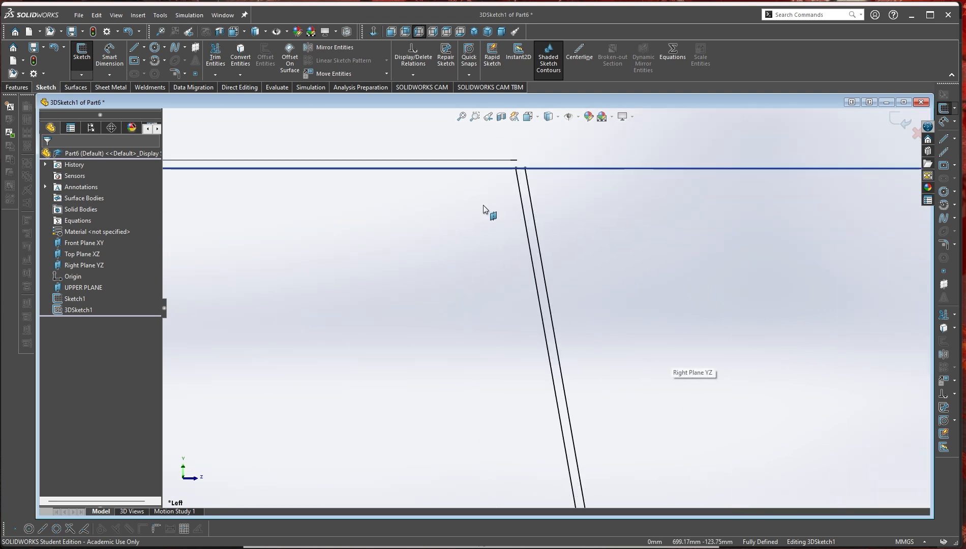
{"action": "scroll", "coordinate": [529, 199], "scroll_direction": "down", "scroll_amount": 2}
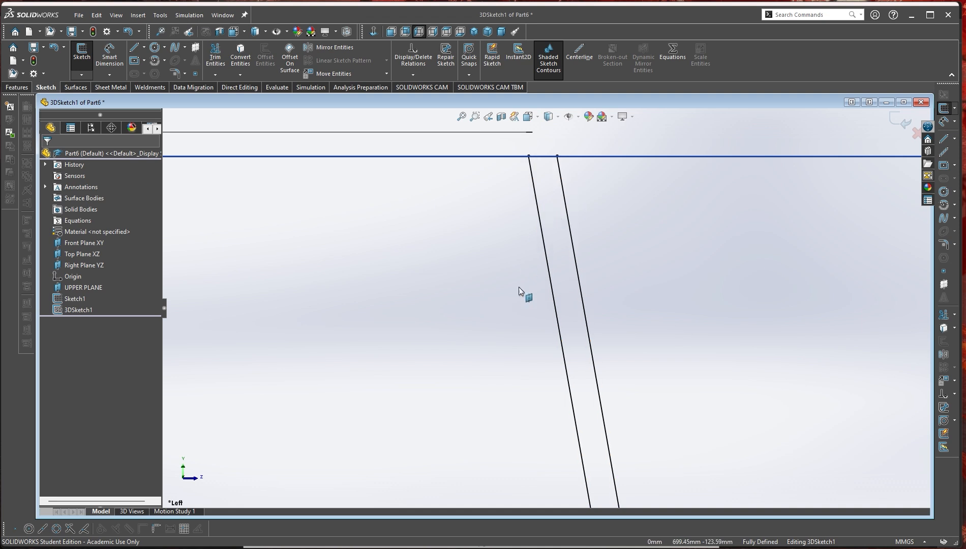
{"action": "scroll", "coordinate": [522, 289], "scroll_direction": "up", "scroll_amount": 3}
{"action": "scroll", "coordinate": [545, 295], "scroll_direction": "down", "scroll_amount": 2}
{"action": "scroll", "coordinate": [451, 323], "scroll_direction": "up", "scroll_amount": 8}
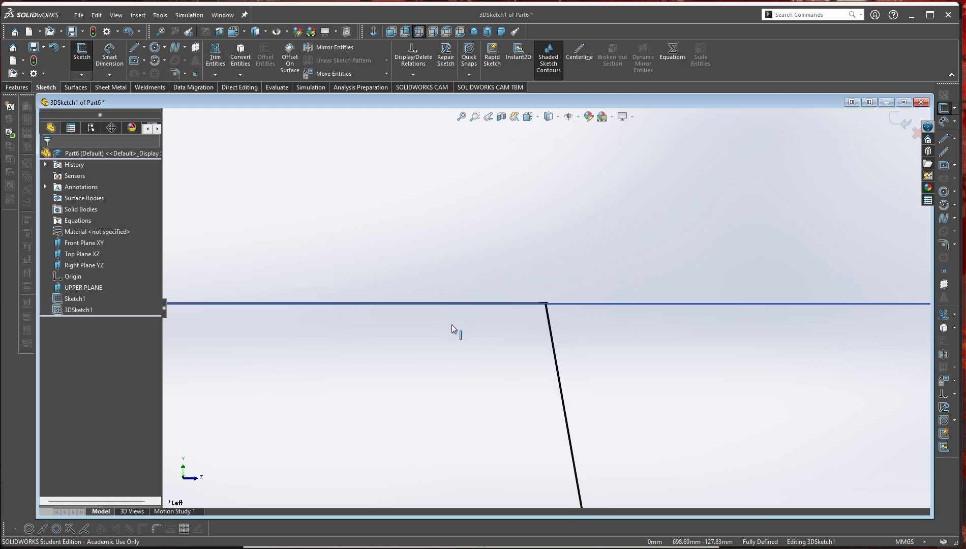
- Examine the leg angle dimensions around the whole frame, especially those at the origin leg and the base's short edge
{"action": "mouse_move", "coordinate": [469, 315]}
{"action": "middle_mouse_down"}
{"action": "mouse_move", "coordinate": [475, 292]}
{"action": "mouse_move", "coordinate": [494, 334]}
{"action": "middle_mouse_up"}
{"action": "scroll", "coordinate": [494, 334], "scroll_direction": "up", "scroll_amount": 9}
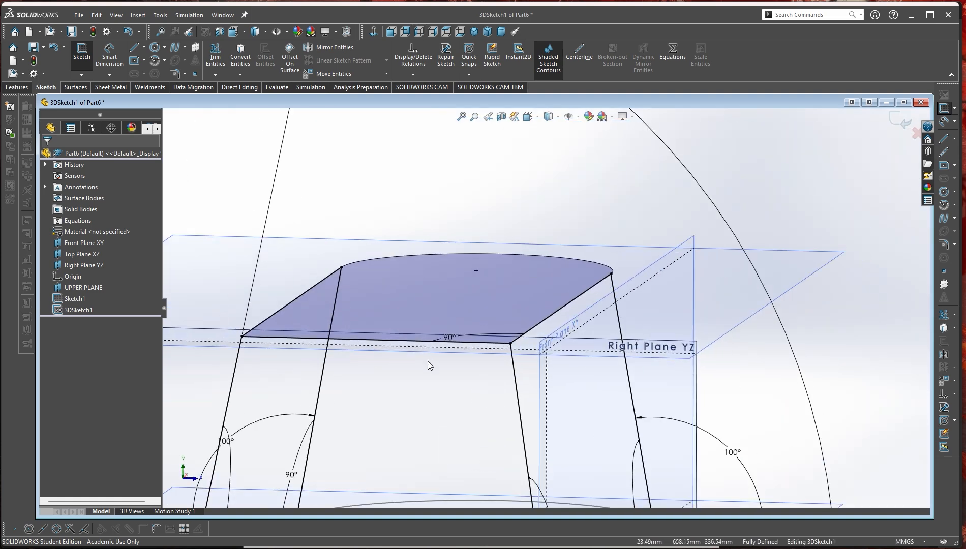
{"action": "mouse_move", "coordinate": [448, 407]}
{"action": "middle_mouse_down"}
{"action": "mouse_move", "coordinate": [444, 373]}
{"action": "mouse_move", "coordinate": [451, 400]}
{"action": "middle_mouse_up"}
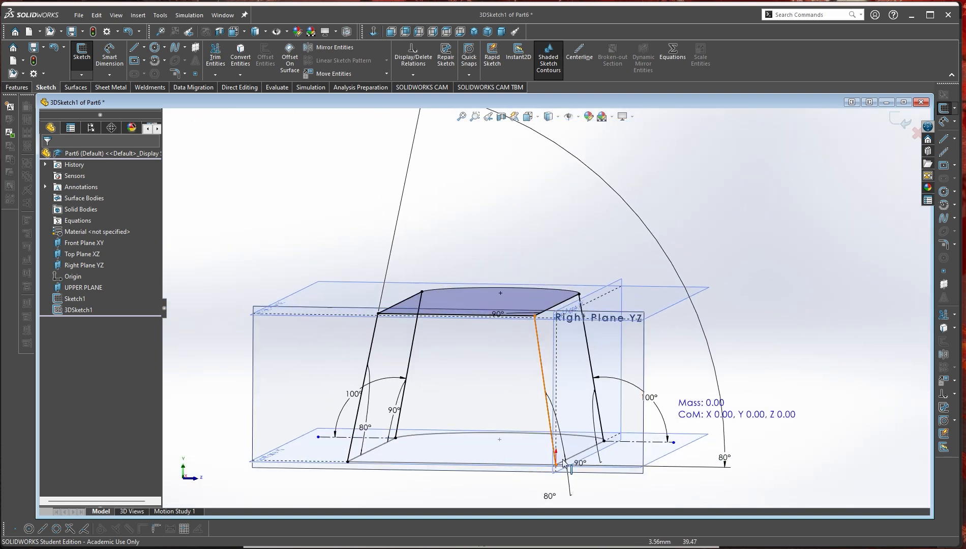
{"action": "scroll", "coordinate": [544, 305], "scroll_direction": "up", "scroll_amount": 3}
{"action": "scroll", "coordinate": [582, 409], "scroll_direction": "down", "scroll_amount": 4}
{"action": "middle_click_drag", "start_coordinate": [554, 365], "coordinate": [617, 294]}
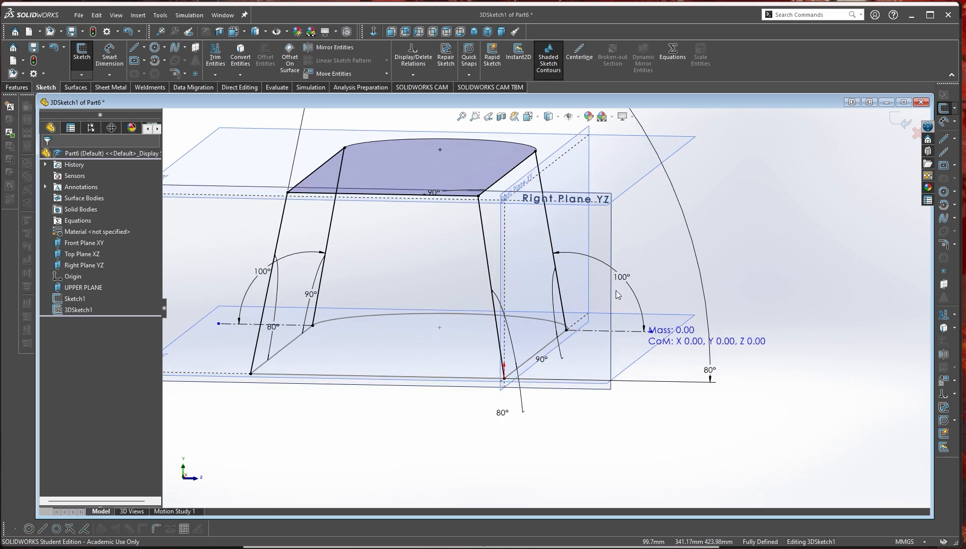
{"action": "mouse_move", "coordinate": [514, 326]}
{"action": "middle_mouse_down"}
{"action": "mouse_move", "coordinate": [555, 343]}
{"action": "mouse_move", "coordinate": [590, 299]}
{"action": "middle_mouse_up"}
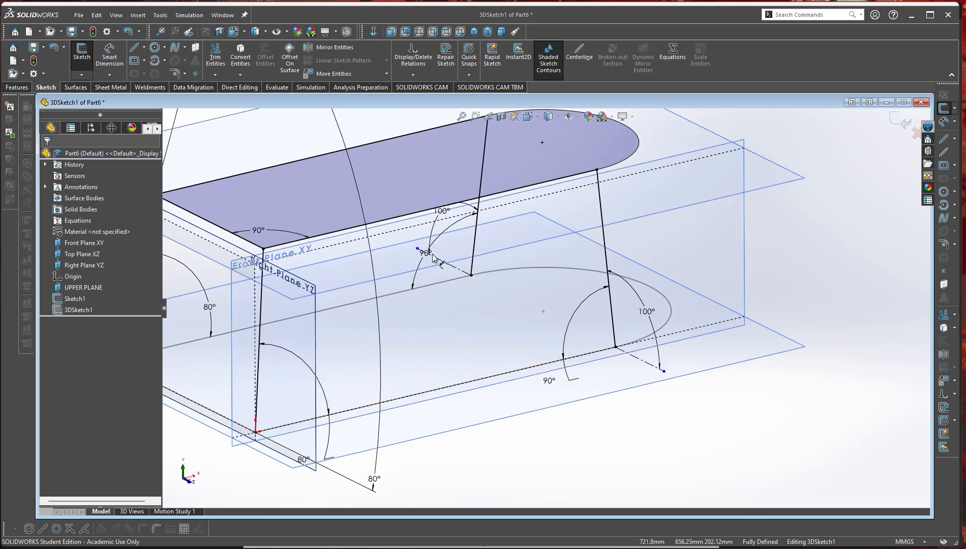
{"action": "scroll", "coordinate": [426, 364], "scroll_direction": "up", "scroll_amount": 3}
{"action": "middle_click_drag", "start_coordinate": [425, 367], "coordinate": [488, 399]}
{"action": "scroll", "coordinate": [482, 400], "scroll_direction": "down", "scroll_amount": 5}
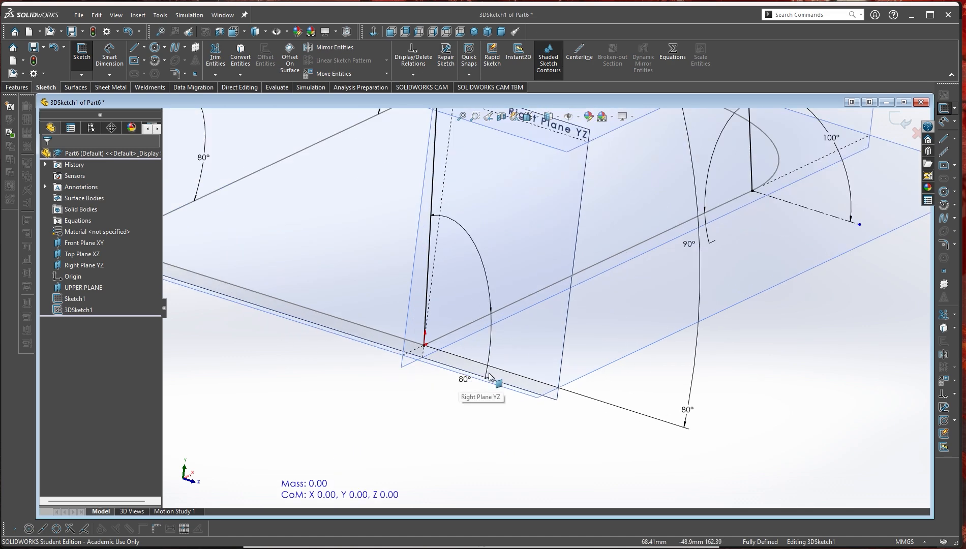
{"action": "scroll", "coordinate": [489, 376], "scroll_direction": "up", "scroll_amount": 5}
{"action": "mouse_move", "coordinate": [502, 346]}
{"action": "middle_mouse_down"}
{"action": "mouse_move", "coordinate": [564, 331]}
{"action": "mouse_move", "coordinate": [543, 366]}
{"action": "mouse_move", "coordinate": [619, 233]}
{"action": "middle_mouse_up"}
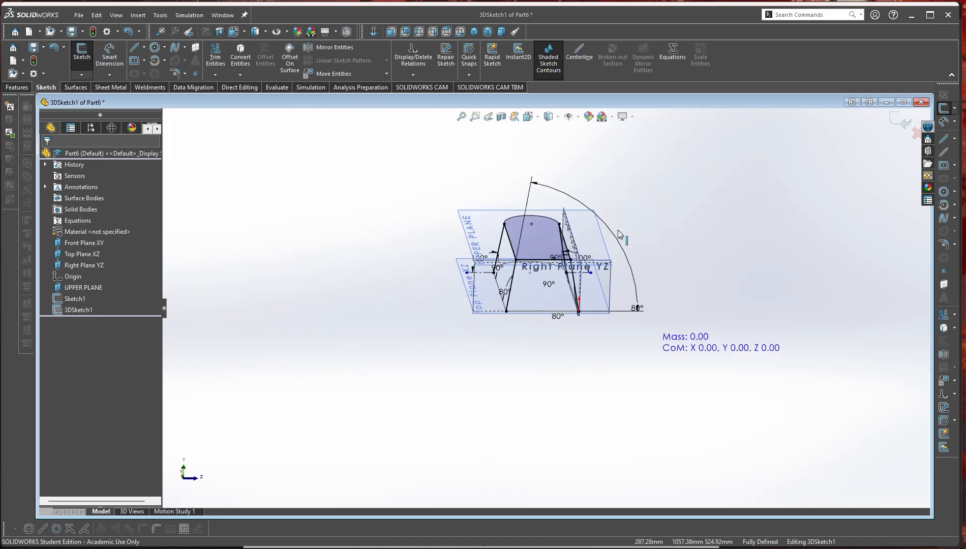
{"action": "scroll", "coordinate": [619, 234], "scroll_direction": "down", "scroll_amount": 4}
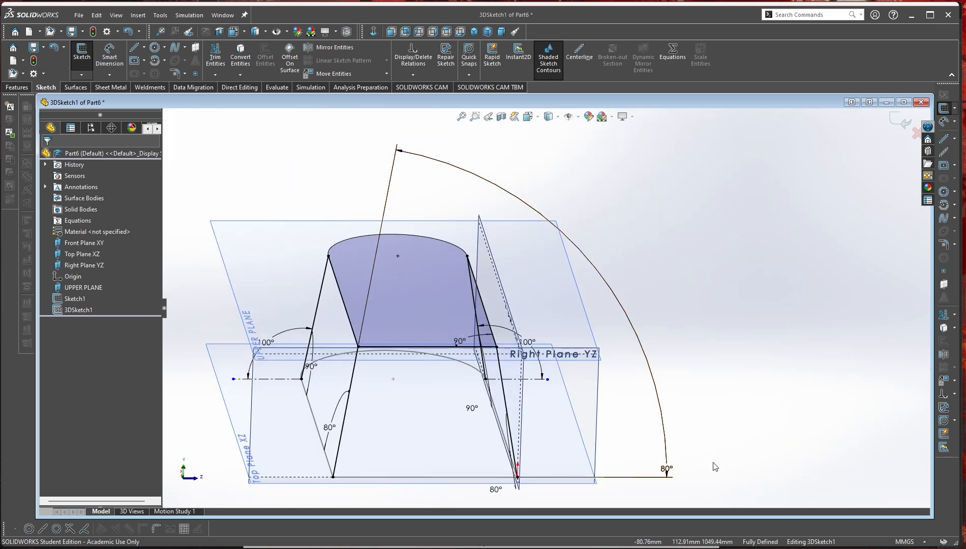
- Delete the large-arc 80° angle dimension between the rear end leg and the base's short edge, and inspect the freed upper rear corner
{"action": "left_click", "coordinate": [676, 477]}
{"action": "right_click", "coordinate": [676, 478]}
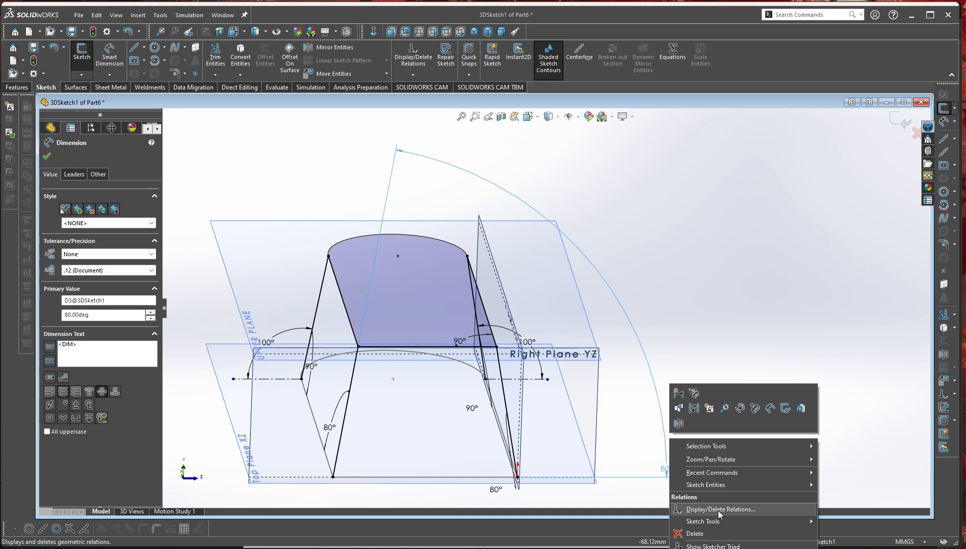
{"action": "left_click", "coordinate": [694, 533]}
{"action": "scroll", "coordinate": [436, 318], "scroll_direction": "down", "scroll_amount": 2}
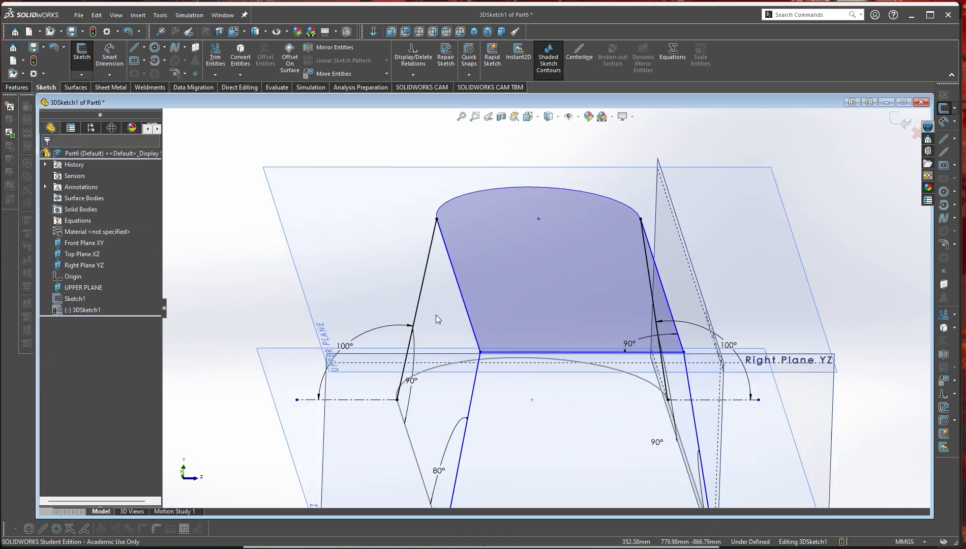
{"action": "left_click", "coordinate": [480, 351]}
{"action": "mouse_move", "coordinate": [488, 357]}
{"action": "middle_mouse_down"}
{"action": "mouse_move", "coordinate": [516, 386]}
{"action": "mouse_move", "coordinate": [405, 359]}
{"action": "mouse_move", "coordinate": [390, 403]}
{"action": "middle_mouse_up"}
{"action": "scroll", "coordinate": [386, 280], "scroll_direction": "down", "scroll_amount": 3}
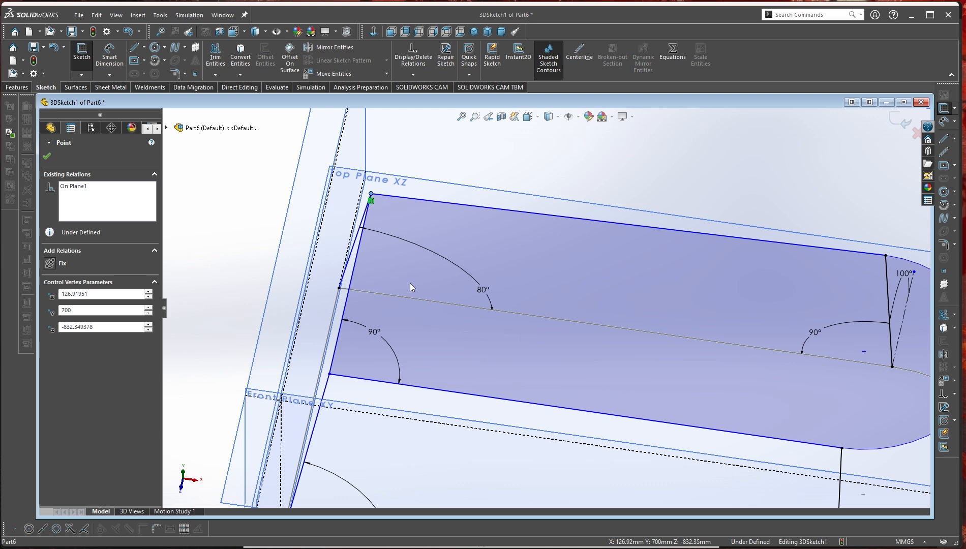
{"action": "left_click", "coordinate": [489, 170]}
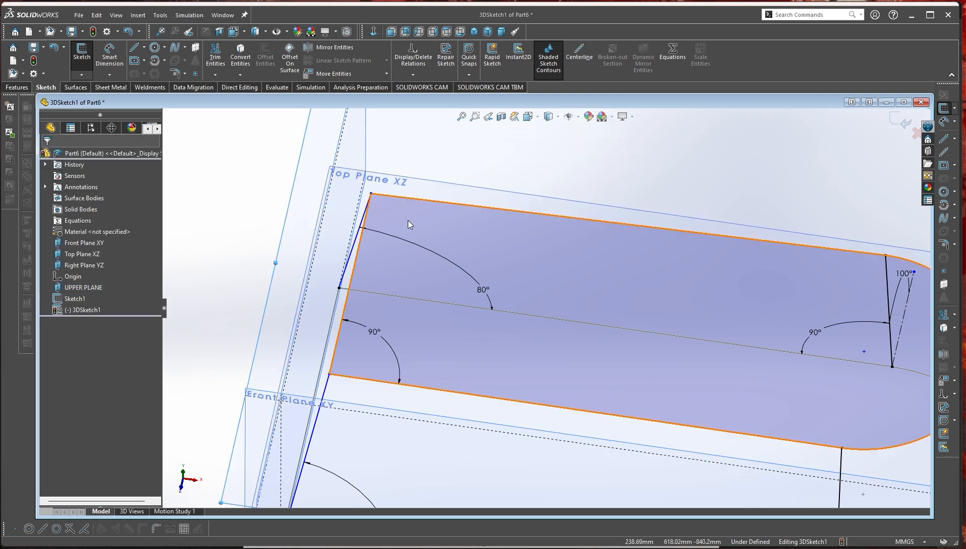
- Dimension the angle between the upper outline's short edge and rear long edge at their shared corner as 90°
{"action": "middle_click_drag", "start_coordinate": [408, 220], "coordinate": [311, 255]}
{"action": "right_click_drag", "start_coordinate": [274, 220], "coordinate": [275, 178]}
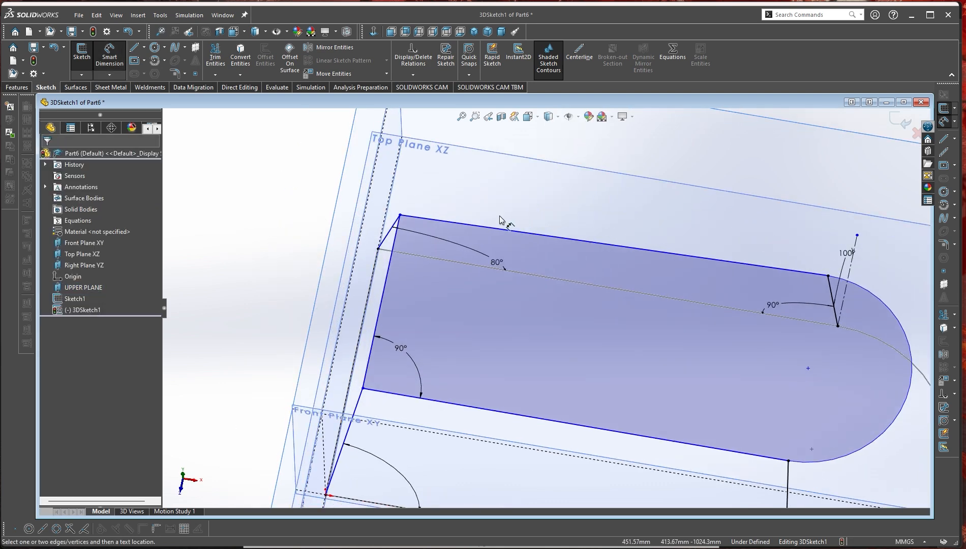
{"action": "left_click", "coordinate": [494, 228]}
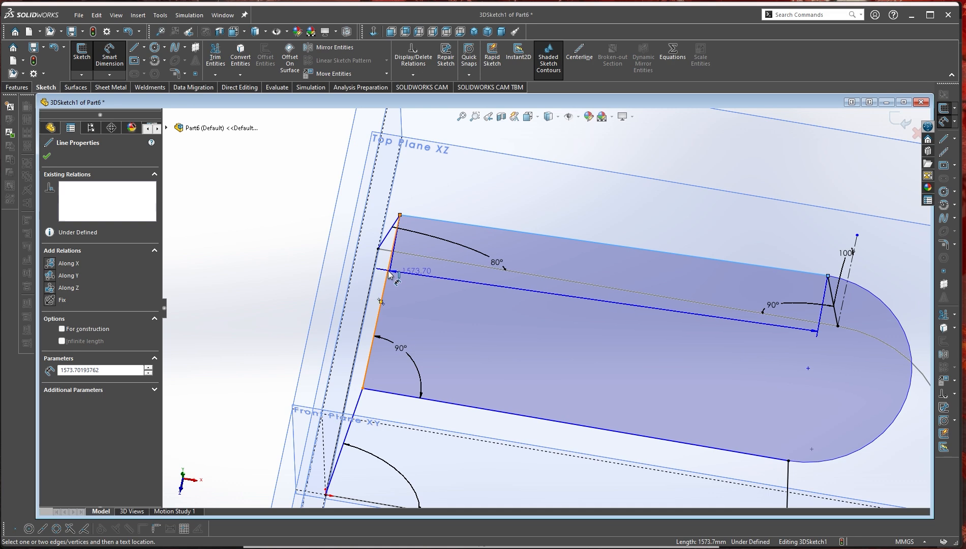
{"action": "left_click", "coordinate": [384, 290]}
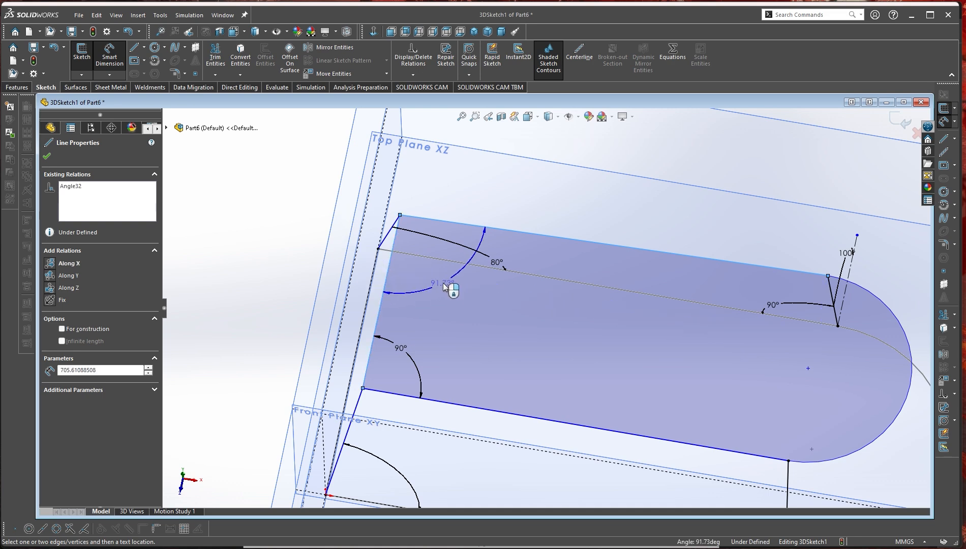
{"action": "left_click", "coordinate": [508, 322]}
{"action": "type", "text": "90"}
{"action": "key", "text": "Return"}
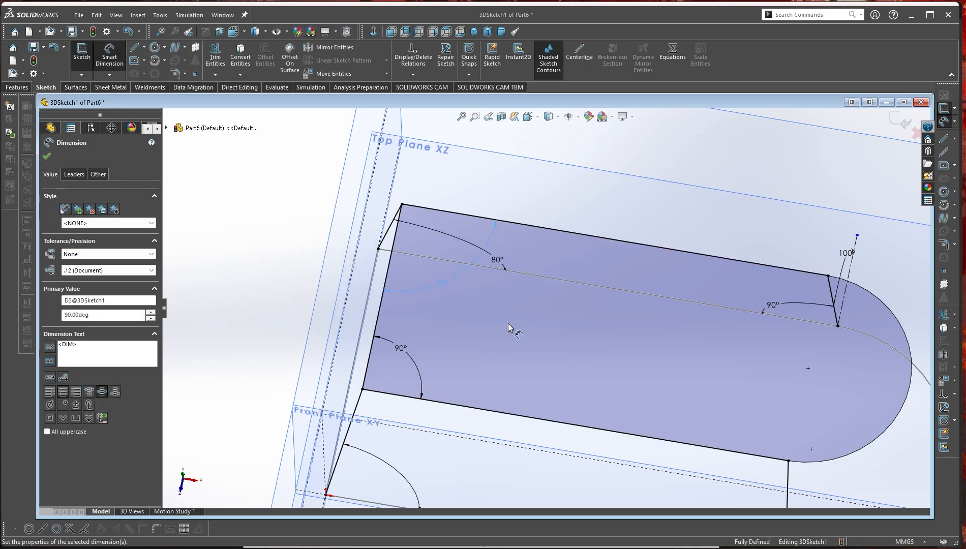
{"action": "right_click", "coordinate": [264, 247]}
{"action": "left_click", "coordinate": [278, 278]}
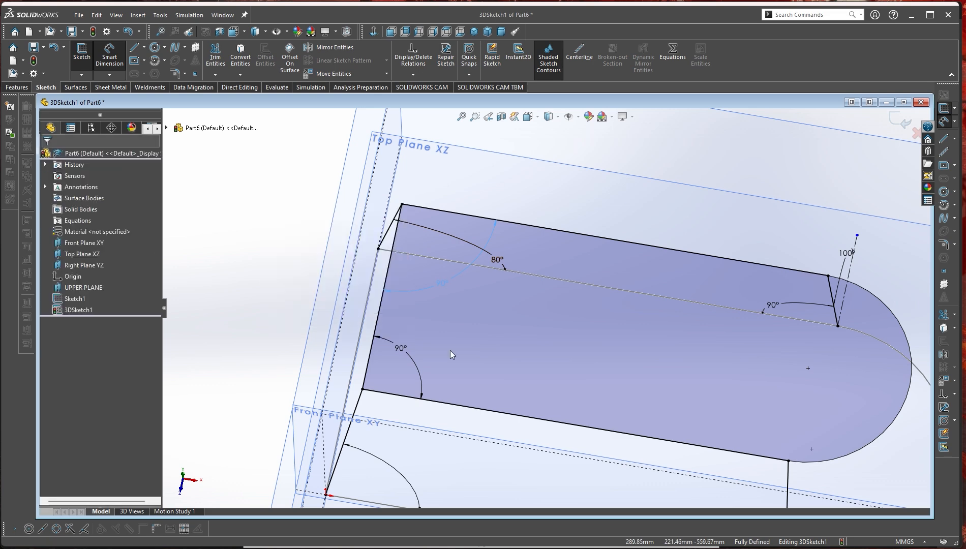
- Examine in the Left view how closely both pairs of legs line up at their upper ends
{"action": "scroll", "coordinate": [547, 311], "scroll_direction": "up", "scroll_amount": 4}
{"action": "middle_click_drag", "start_coordinate": [548, 311], "coordinate": [575, 304]}
{"action": "scroll", "coordinate": [536, 349], "scroll_direction": "down", "scroll_amount": 5}
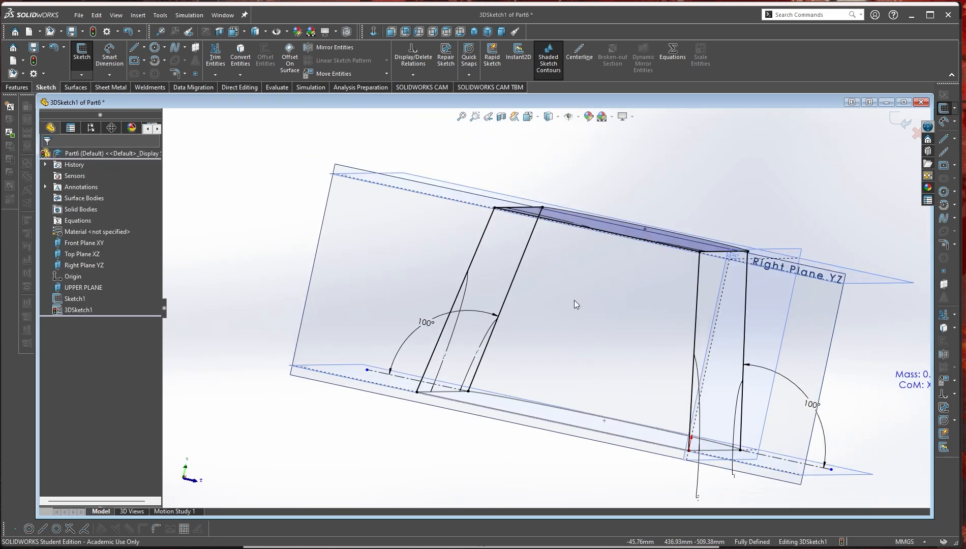
{"action": "scroll", "coordinate": [539, 310], "scroll_direction": "up", "scroll_amount": 3}
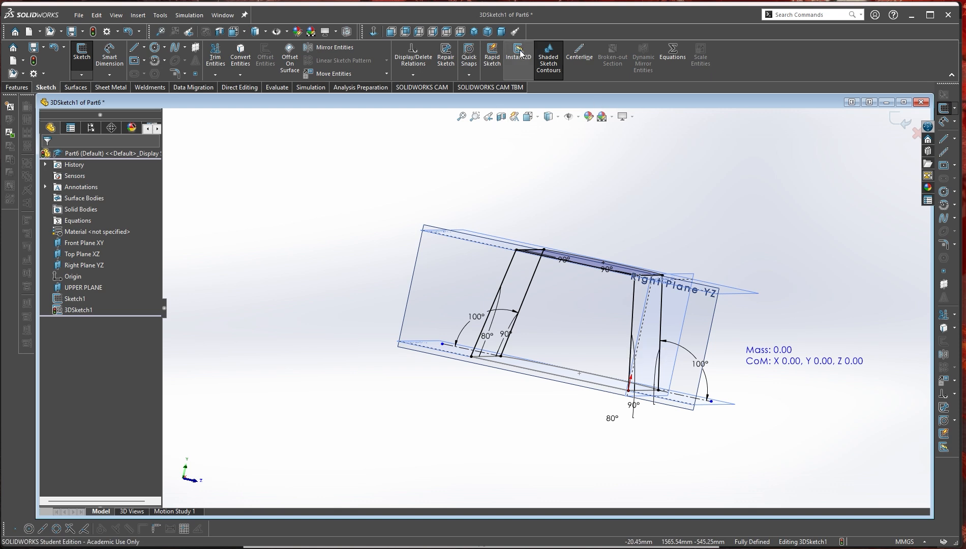
{"action": "left_click", "coordinate": [419, 33]}
{"action": "scroll", "coordinate": [467, 254], "scroll_direction": "down", "scroll_amount": 8}
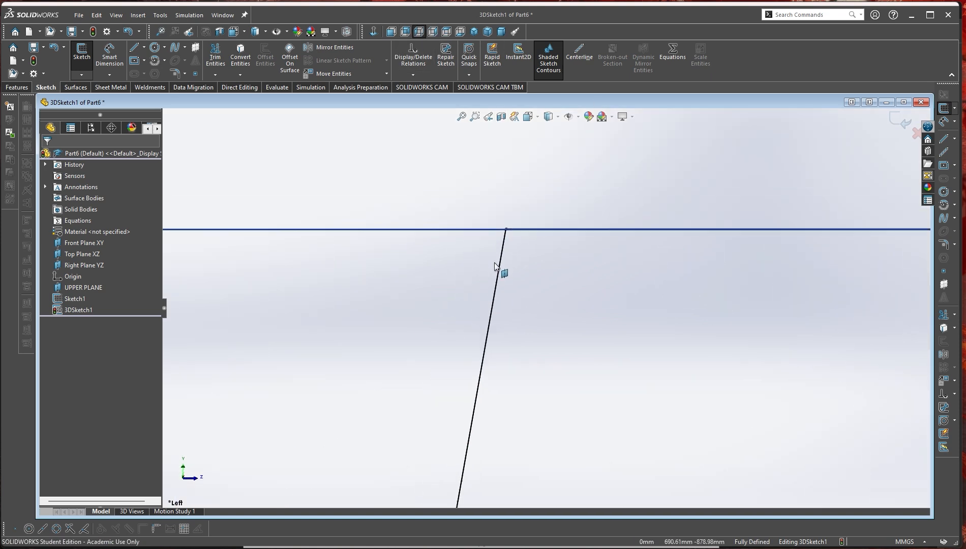
{"action": "scroll", "coordinate": [605, 300], "scroll_direction": "up", "scroll_amount": 6}
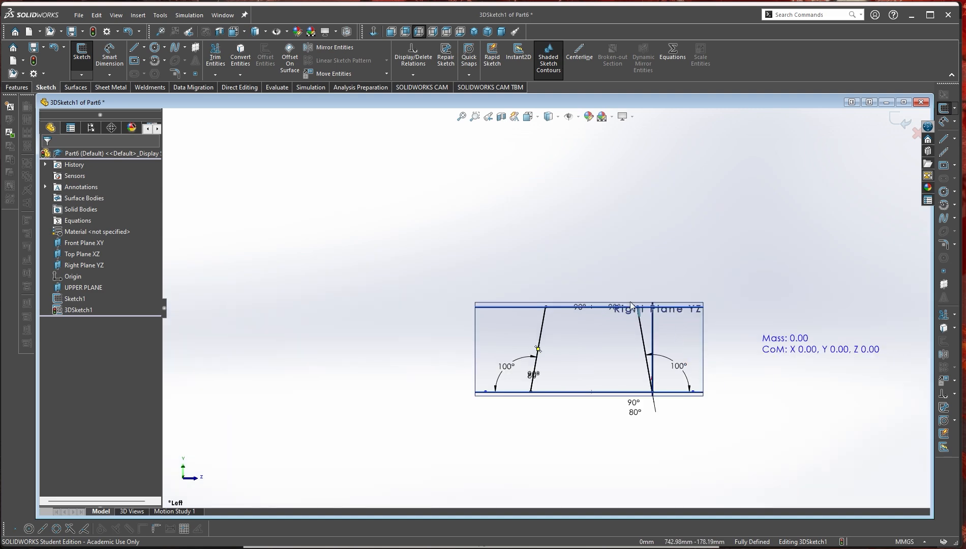
{"action": "scroll", "coordinate": [635, 330], "scroll_direction": "down", "scroll_amount": 8}
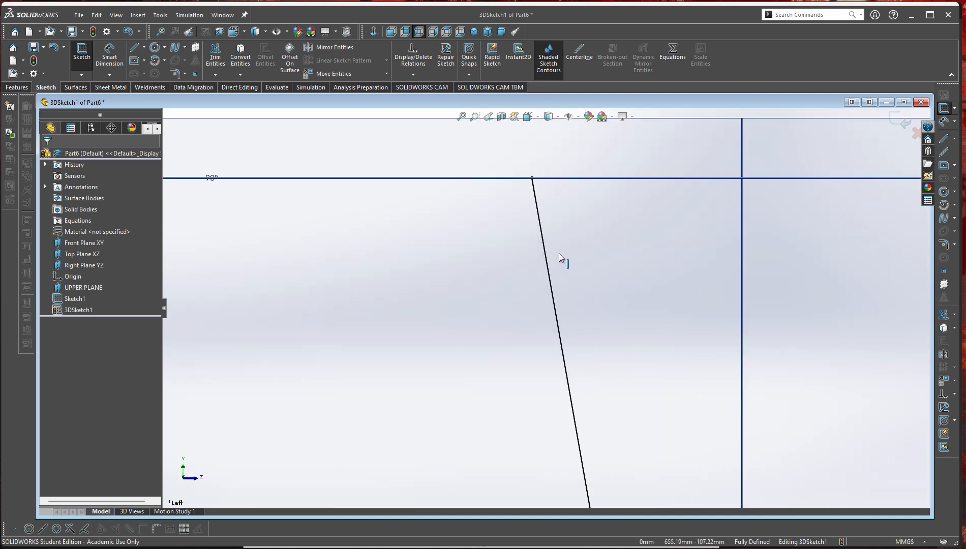
{"action": "scroll", "coordinate": [539, 216], "scroll_direction": "up", "scroll_amount": 4}
{"action": "scroll", "coordinate": [533, 214], "scroll_direction": "down", "scroll_amount": 5}
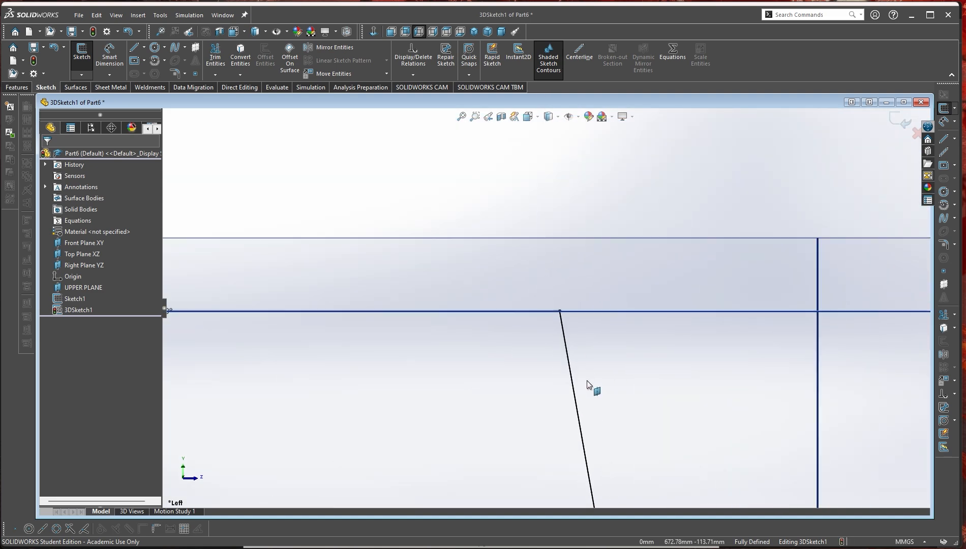
{"action": "scroll", "coordinate": [587, 385], "scroll_direction": "up", "scroll_amount": 5}
- Check the angle dimensions and entities of the whole frame, and exit the 3D sketch
{"action": "middle_click_drag", "start_coordinate": [584, 385], "coordinate": [478, 400]}
{"action": "scroll", "coordinate": [456, 352], "scroll_direction": "down", "scroll_amount": 1}
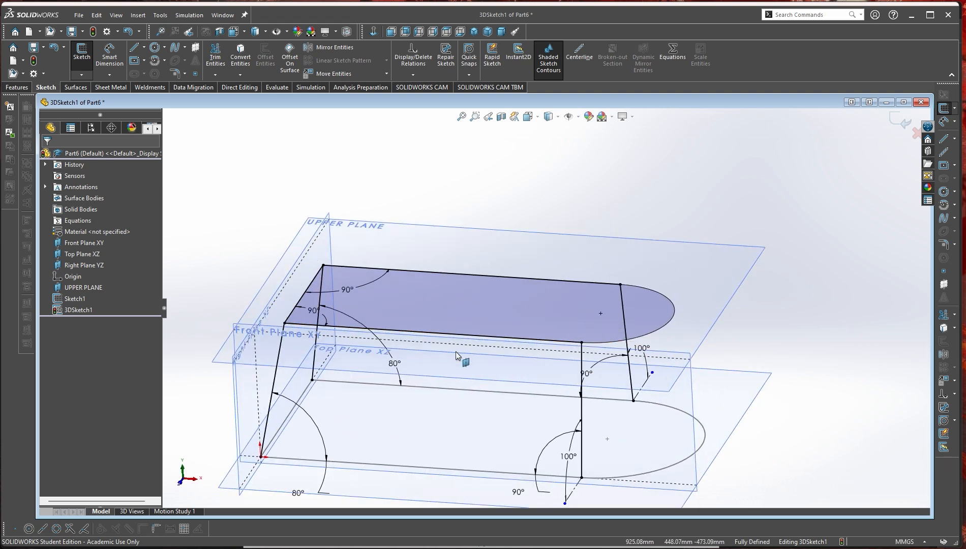
{"action": "scroll", "coordinate": [456, 351], "scroll_direction": "down", "scroll_amount": 1}
{"action": "scroll", "coordinate": [552, 359], "scroll_direction": "up", "scroll_amount": 2}
{"action": "middle_click_drag", "start_coordinate": [495, 367], "coordinate": [507, 384]}
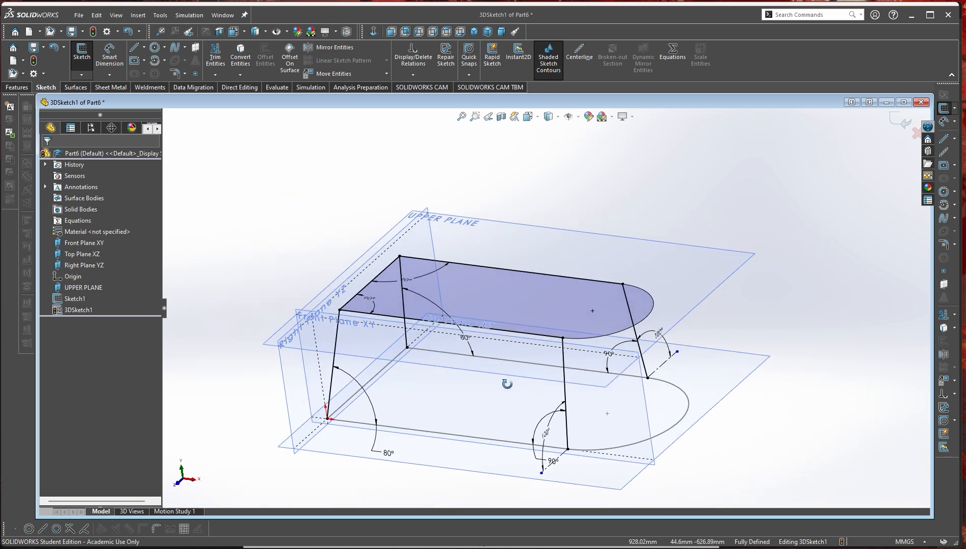
{"action": "mouse_move", "coordinate": [294, 214]}
{"action": "left_mouse_down"}
{"action": "mouse_move", "coordinate": [726, 508]}
{"action": "mouse_move", "coordinate": [727, 484]}
{"action": "left_mouse_up"}
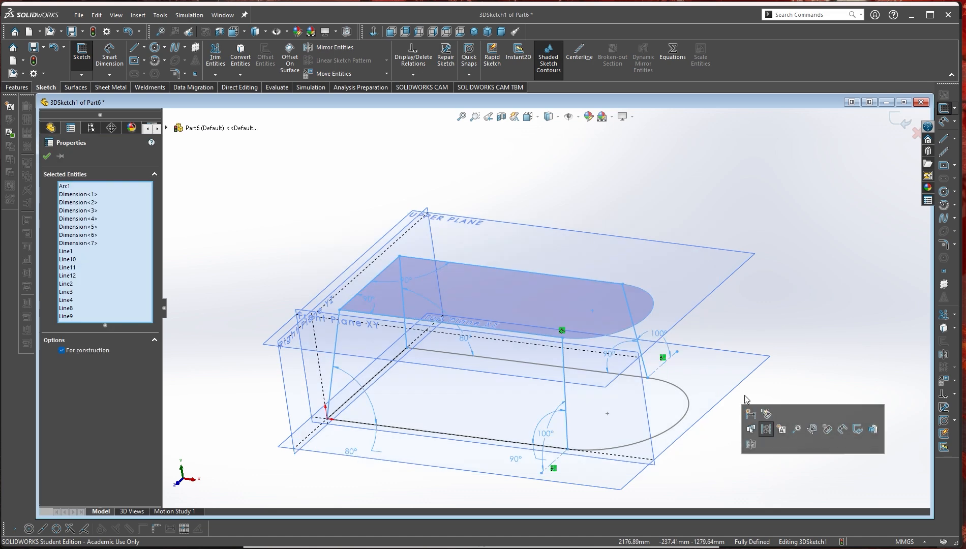
{"action": "left_click", "coordinate": [801, 317]}
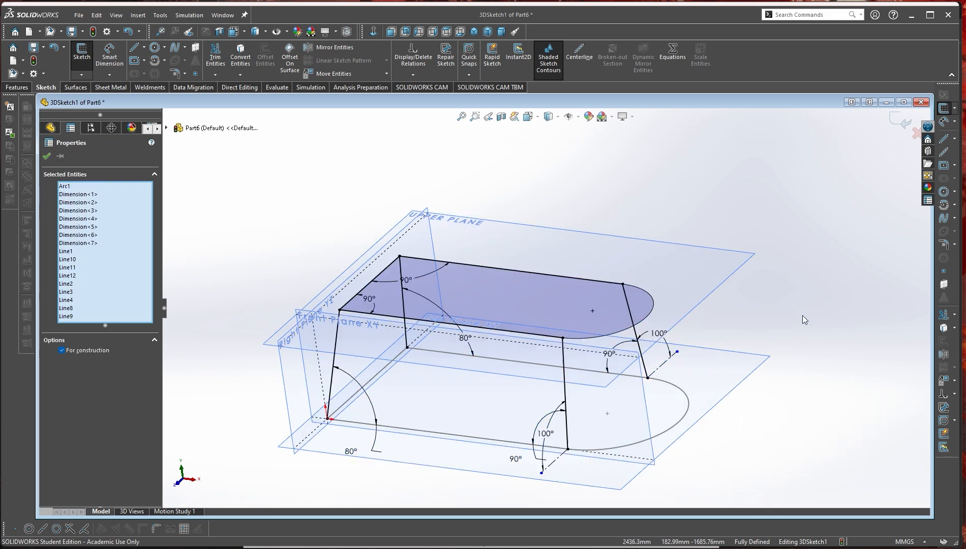
{"action": "left_click", "coordinate": [900, 121]}
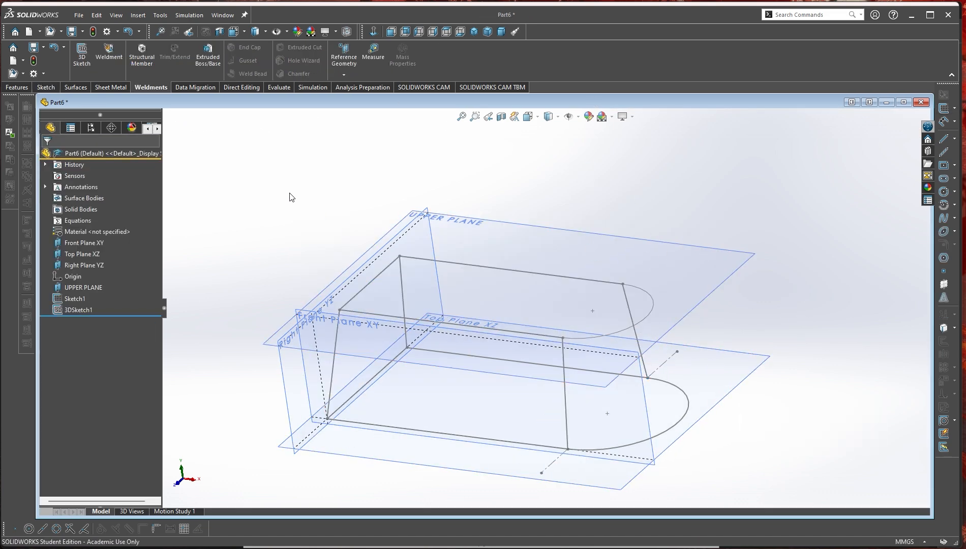
- Measure the combined length of the upper outline's three straight edges and end arc
{"action": "mouse_move", "coordinate": [273, 202]}
{"action": "left_mouse_down"}
{"action": "mouse_move", "coordinate": [759, 398]}
{"action": "mouse_move", "coordinate": [760, 487]}
{"action": "mouse_move", "coordinate": [751, 478]}
{"action": "left_mouse_up"}
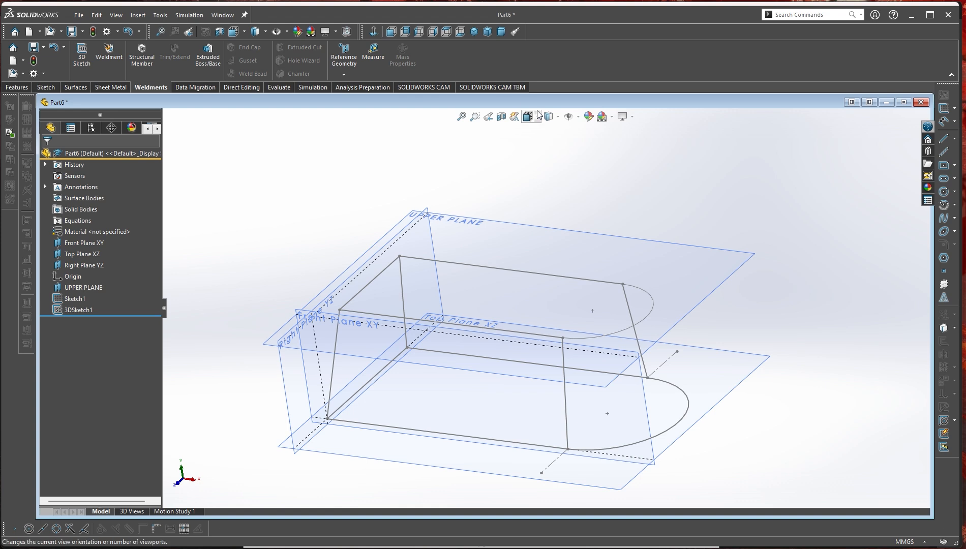
{"action": "left_click", "coordinate": [382, 59]}
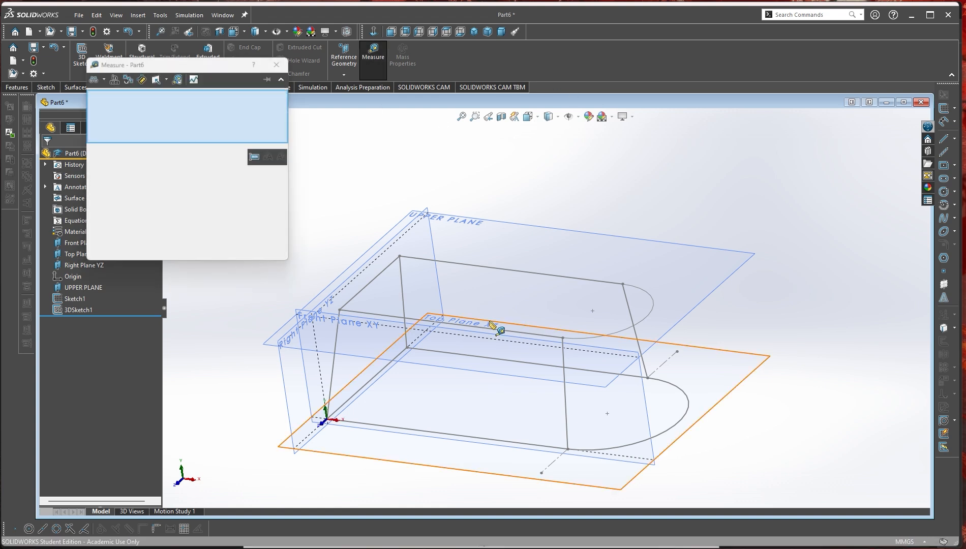
{"action": "left_click", "coordinate": [370, 283]}
{"action": "left_click", "coordinate": [509, 270]}
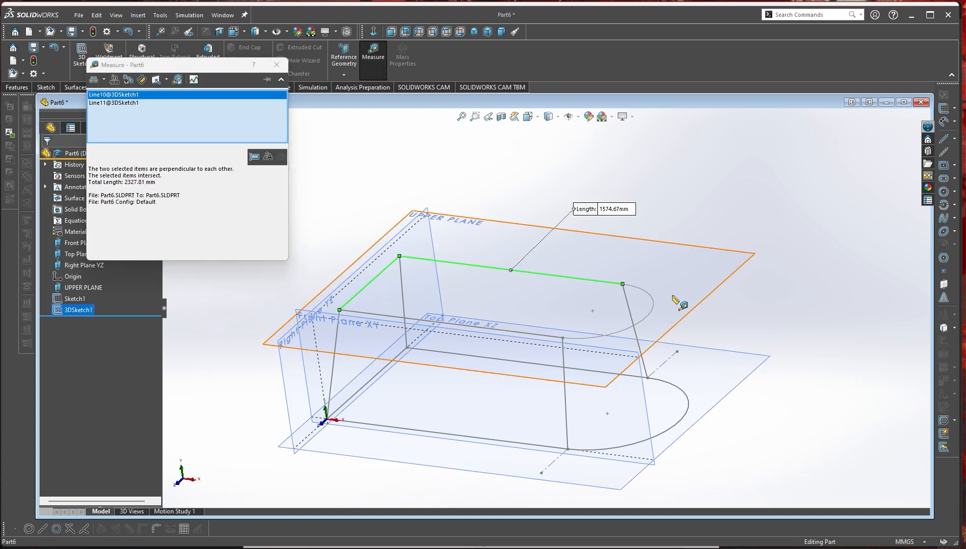
{"action": "left_click", "coordinate": [646, 317]}
{"action": "left_click", "coordinate": [545, 335]}
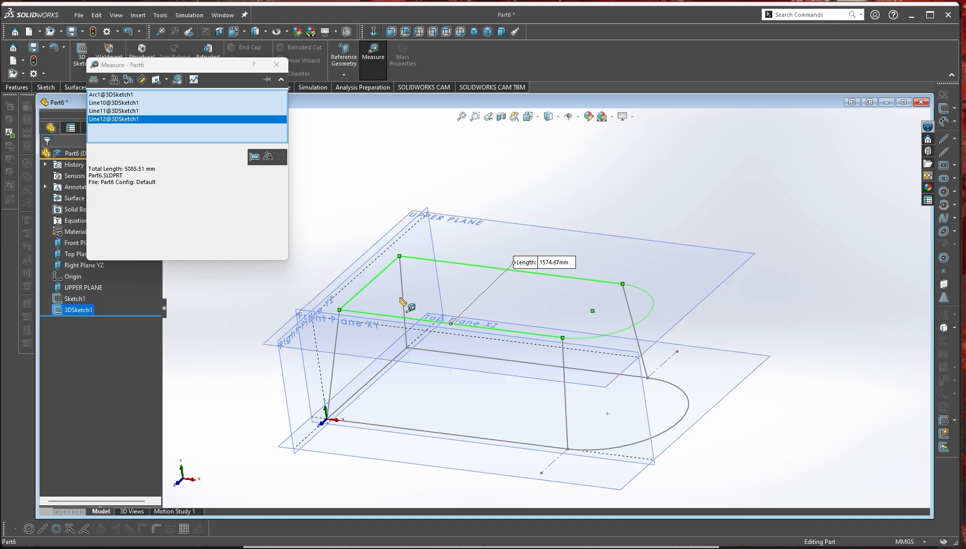
- Add the four slanted legs to the length measurement
{"action": "left_click", "coordinate": [402, 293]}
{"action": "left_click", "coordinate": [336, 368]}
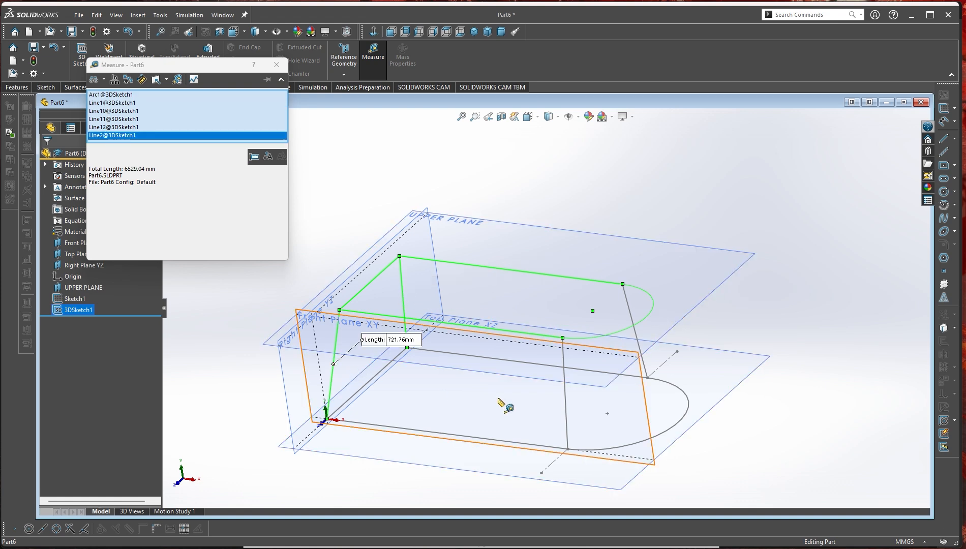
{"action": "left_click", "coordinate": [566, 397]}
{"action": "left_click", "coordinate": [637, 340]}
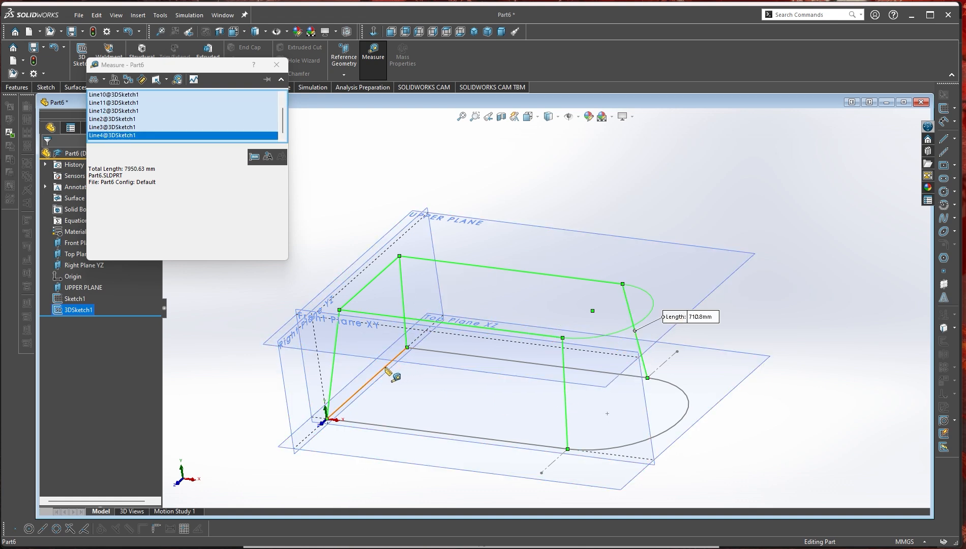
- Add the base outline's three straight edges and end arc to the length measurement
{"action": "left_click", "coordinate": [439, 352]}
{"action": "left_click", "coordinate": [440, 353]}
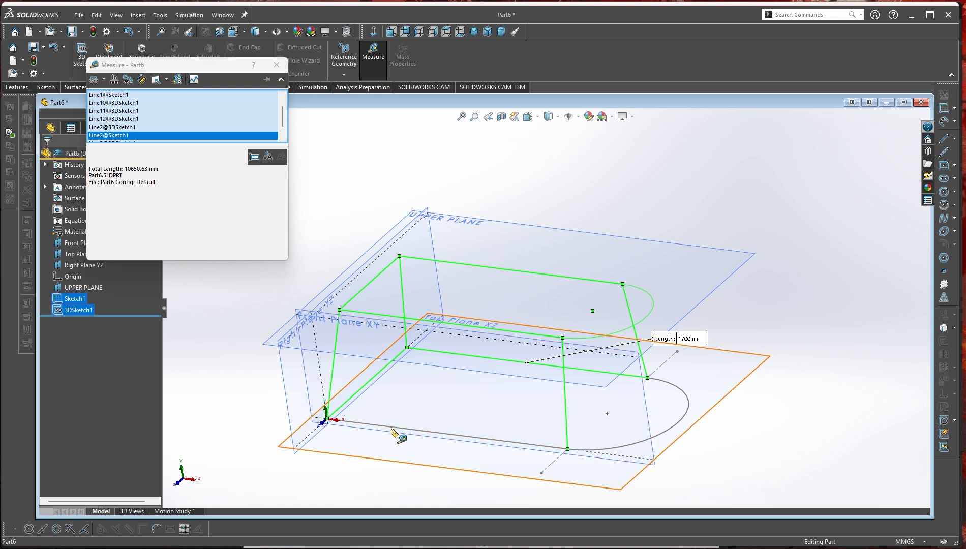
{"action": "left_click", "coordinate": [398, 429]}
{"action": "left_click", "coordinate": [682, 423]}
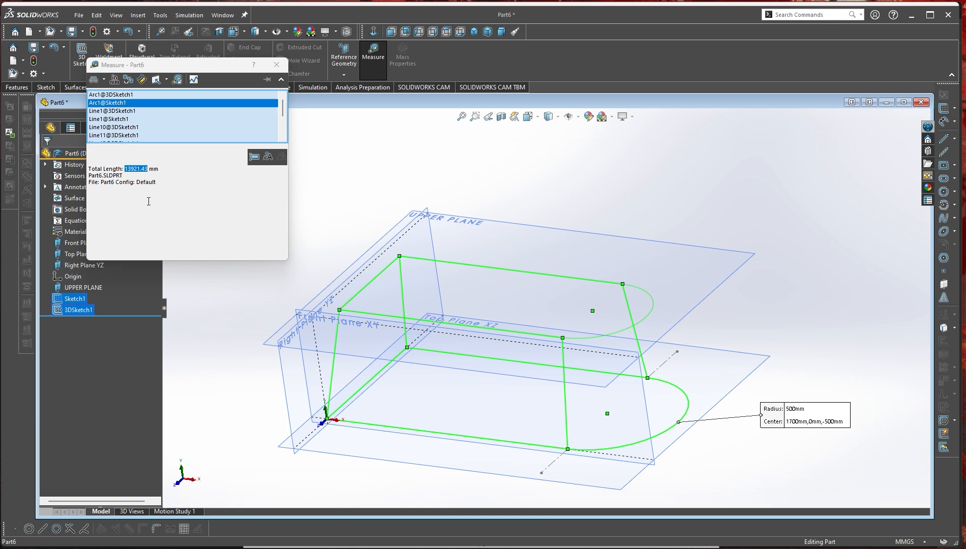
- Compare the frame's total length with answer 2 in the weld_answ.png answer key in IrfanView, and close the measurement
{"action": "key", "text": "alt+Tab"}
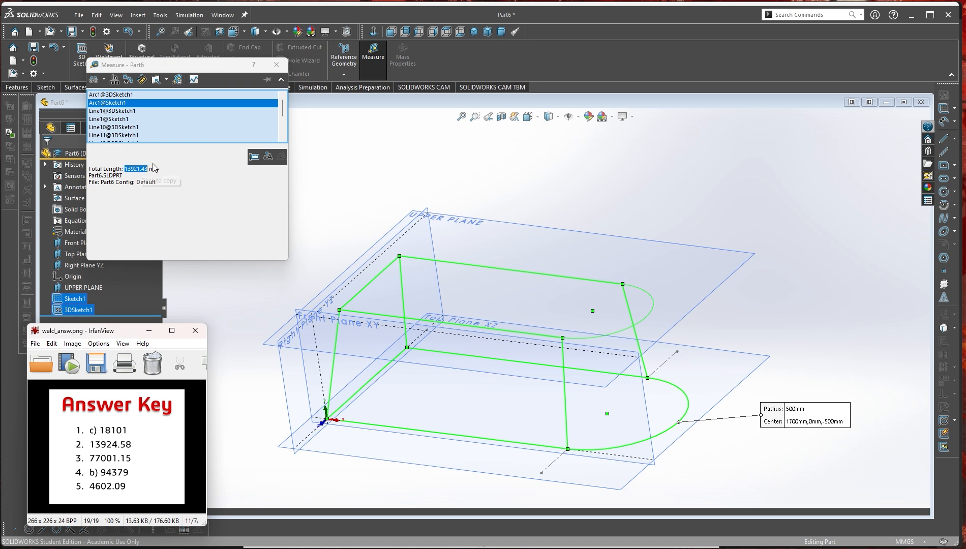
{"action": "left_click", "coordinate": [168, 170]}
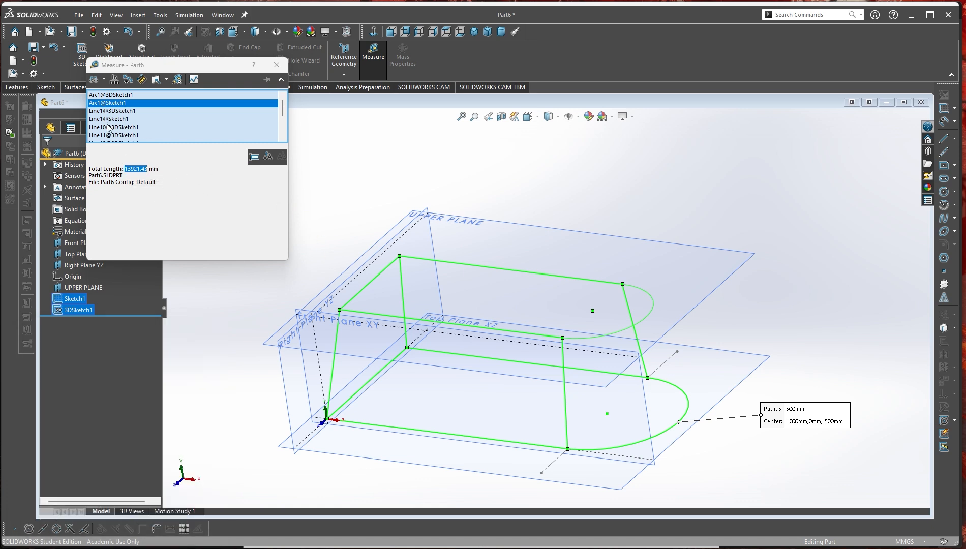
{"action": "left_click", "coordinate": [276, 65]}
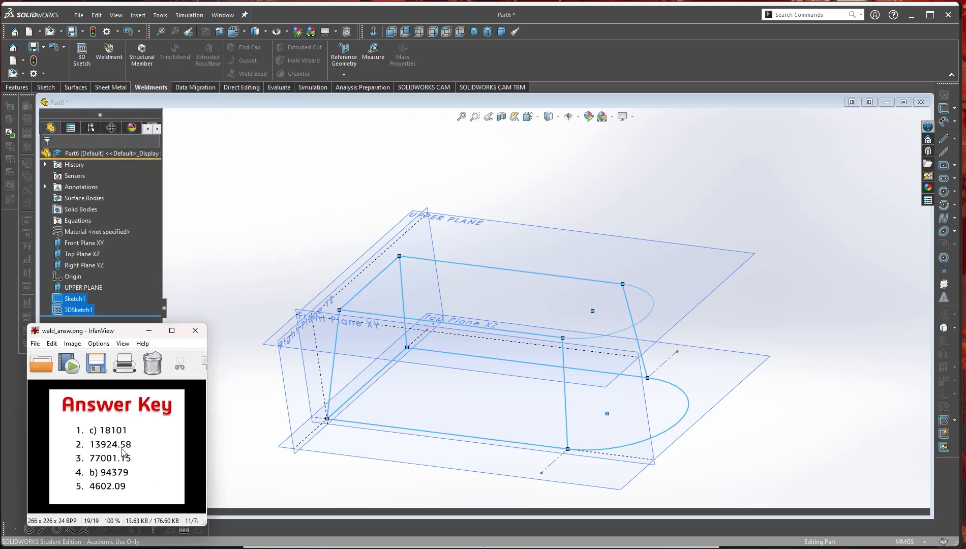
{"action": "left_click", "coordinate": [753, 233]}
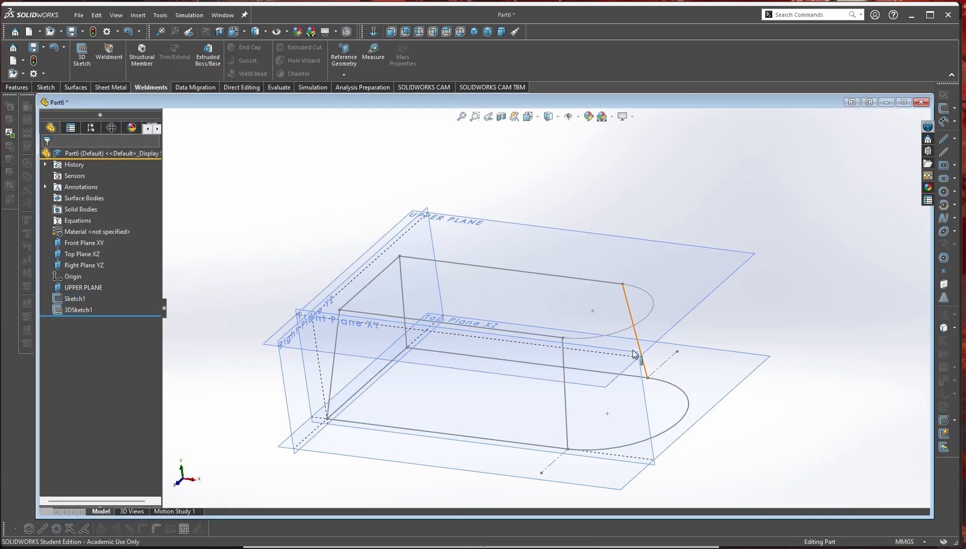
- Inspect the frame from the short end and reopen its 3D sketch for editing
{"action": "mouse_move", "coordinate": [470, 454]}
{"action": "middle_mouse_down"}
{"action": "mouse_move", "coordinate": [510, 392]}
{"action": "mouse_move", "coordinate": [554, 392]}
{"action": "mouse_move", "coordinate": [560, 426]}
{"action": "middle_mouse_up"}
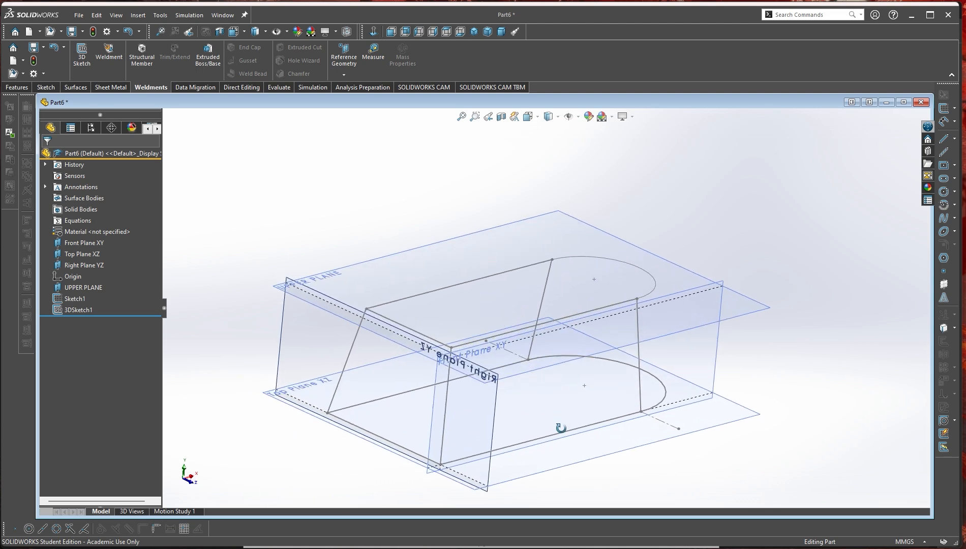
{"action": "scroll", "coordinate": [526, 447], "scroll_direction": "down", "scroll_amount": 4}
{"action": "scroll", "coordinate": [533, 320], "scroll_direction": "up", "scroll_amount": 1}
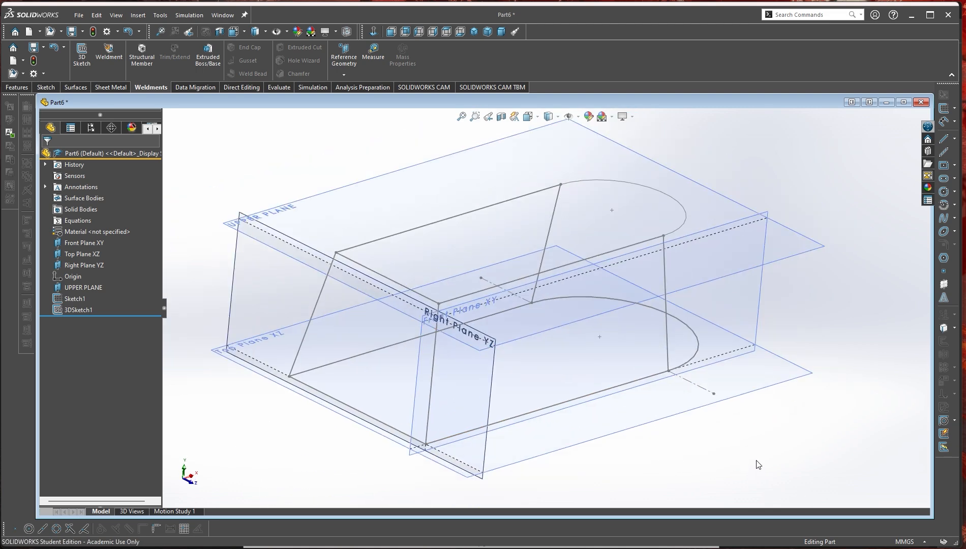
{"action": "scroll", "coordinate": [588, 384], "scroll_direction": "down", "scroll_amount": 1}
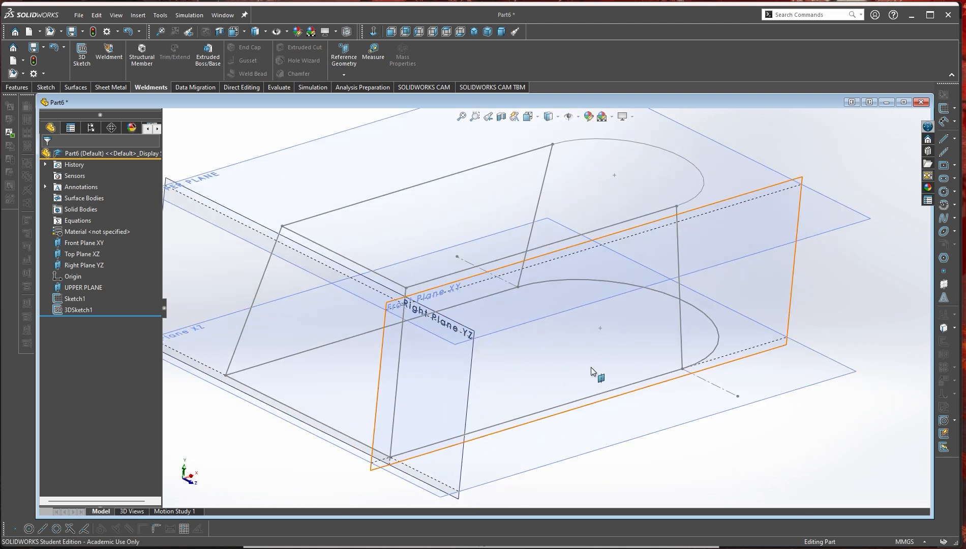
{"action": "scroll", "coordinate": [591, 366], "scroll_direction": "up", "scroll_amount": 1}
{"action": "middle_click_drag", "start_coordinate": [591, 376], "coordinate": [556, 363]}
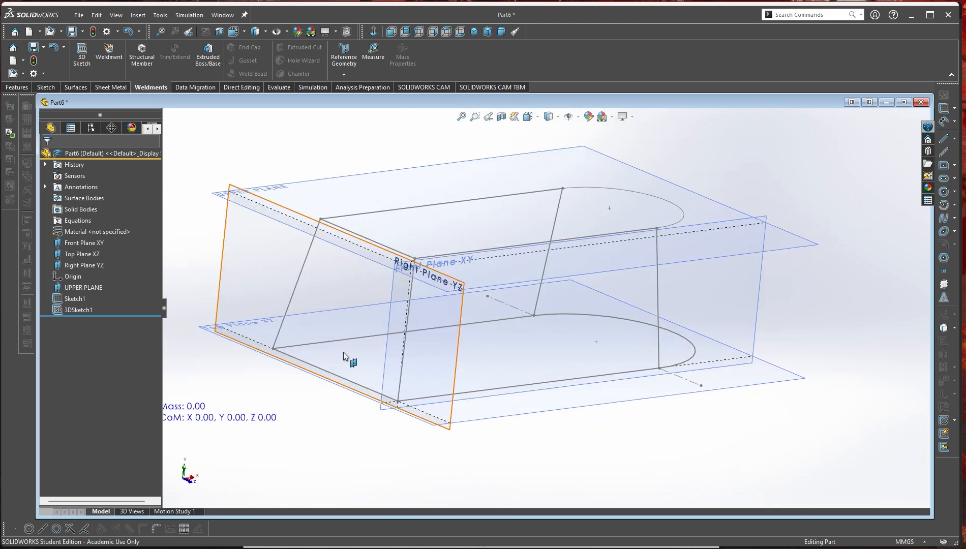
{"action": "right_click", "coordinate": [89, 308]}
{"action": "left_click", "coordinate": [97, 278]}
- Examine the 80° leg angle dimensions at the base's short edge and the angles of the other legs
{"action": "scroll", "coordinate": [447, 399], "scroll_direction": "down", "scroll_amount": 3}
{"action": "scroll", "coordinate": [459, 405], "scroll_direction": "up", "scroll_amount": 1}
{"action": "mouse_move", "coordinate": [459, 405]}
{"action": "middle_mouse_down"}
{"action": "mouse_move", "coordinate": [452, 384]}
{"action": "mouse_move", "coordinate": [407, 366]}
{"action": "mouse_move", "coordinate": [394, 350]}
{"action": "mouse_move", "coordinate": [423, 338]}
{"action": "mouse_move", "coordinate": [453, 377]}
{"action": "middle_mouse_up"}
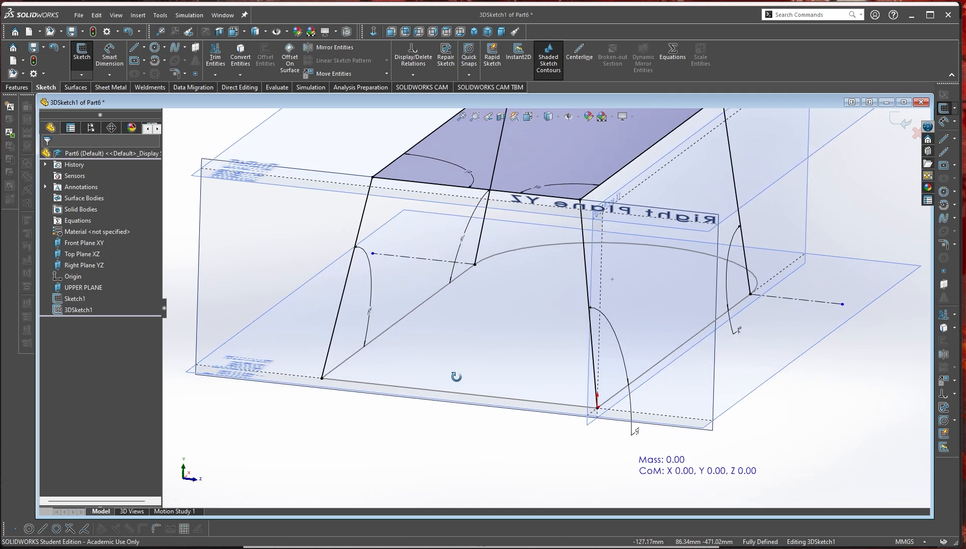
{"action": "left_click", "coordinate": [747, 400]}
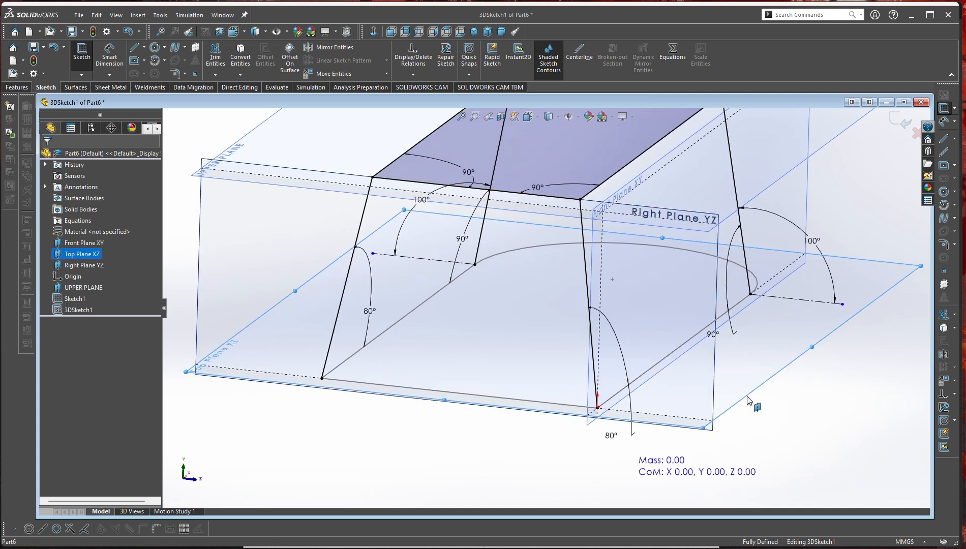
{"action": "mouse_move", "coordinate": [706, 454]}
{"action": "middle_mouse_down"}
{"action": "mouse_move", "coordinate": [728, 431]}
{"action": "mouse_move", "coordinate": [711, 449]}
{"action": "middle_mouse_up"}
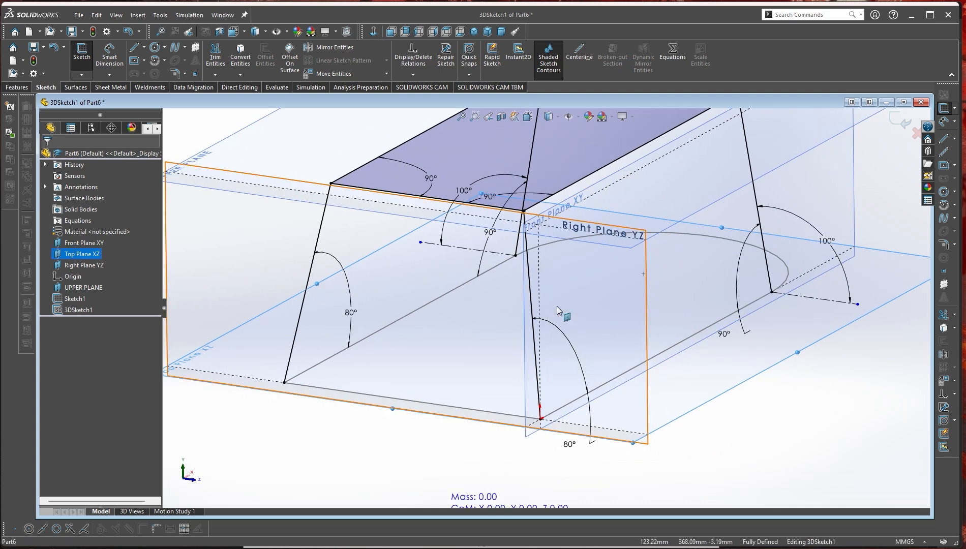
- Measure the angle between the corner leg at the origin and the Top Plane, and close the measurement
{"action": "left_click", "coordinate": [529, 283], "text": "ctrl"}
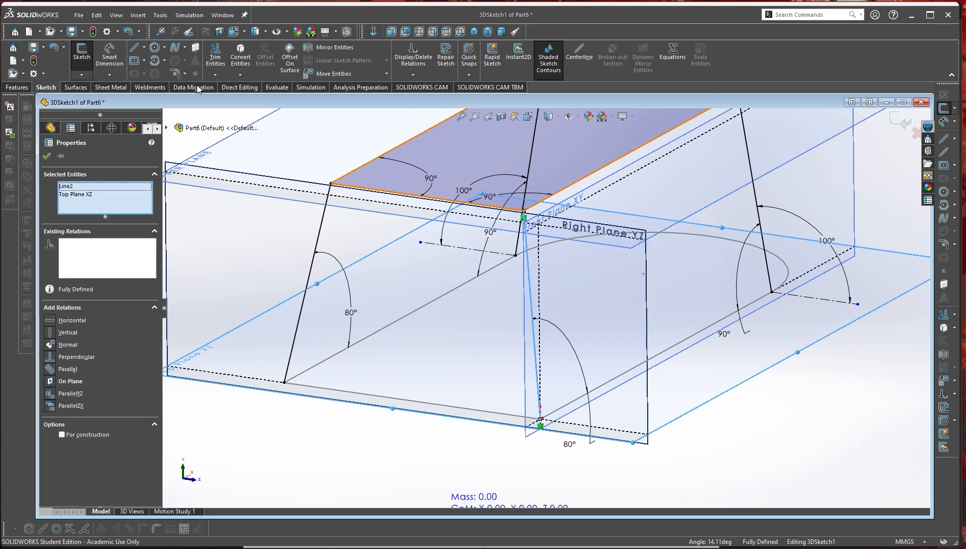
{"action": "left_click", "coordinate": [24, 89]}
{"action": "left_click", "coordinate": [708, 59]}
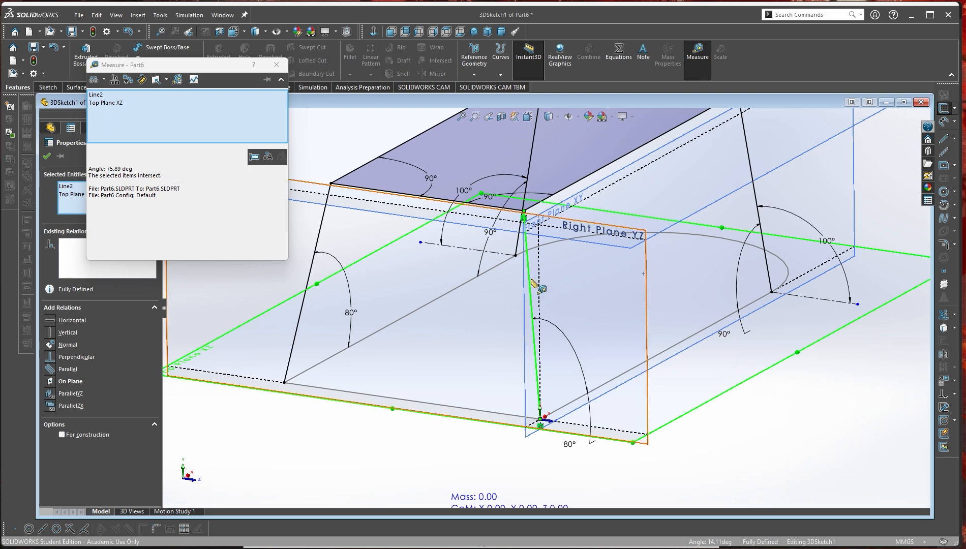
{"action": "mouse_move", "coordinate": [518, 393]}
{"action": "middle_mouse_down"}
{"action": "mouse_move", "coordinate": [502, 352]}
{"action": "mouse_move", "coordinate": [455, 352]}
{"action": "mouse_move", "coordinate": [491, 352]}
{"action": "mouse_move", "coordinate": [236, 112]}
{"action": "middle_mouse_up"}
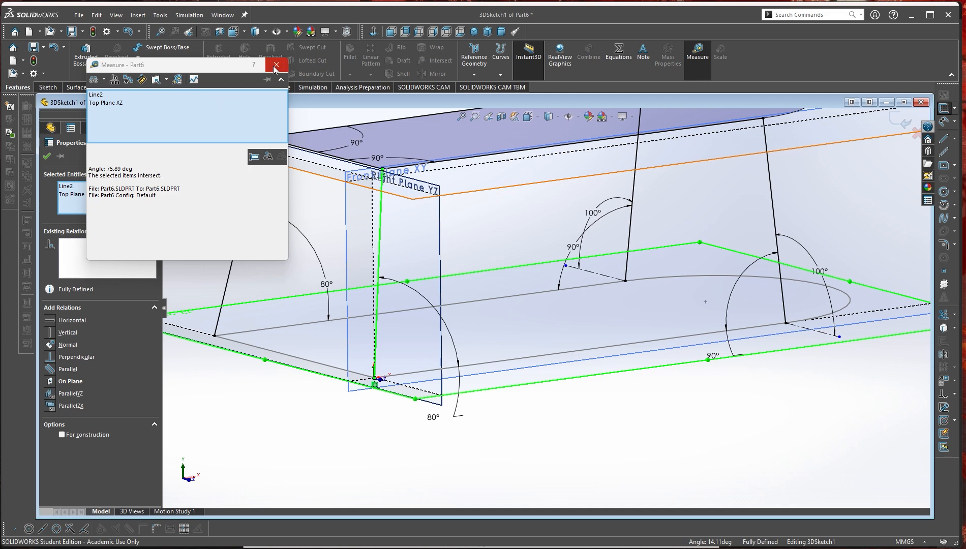
{"action": "left_click", "coordinate": [273, 69]}
- Try to add an angle dimension between the base's short edge and the corner leg at the origin
{"action": "middle_click_drag", "start_coordinate": [545, 422], "coordinate": [580, 427]}
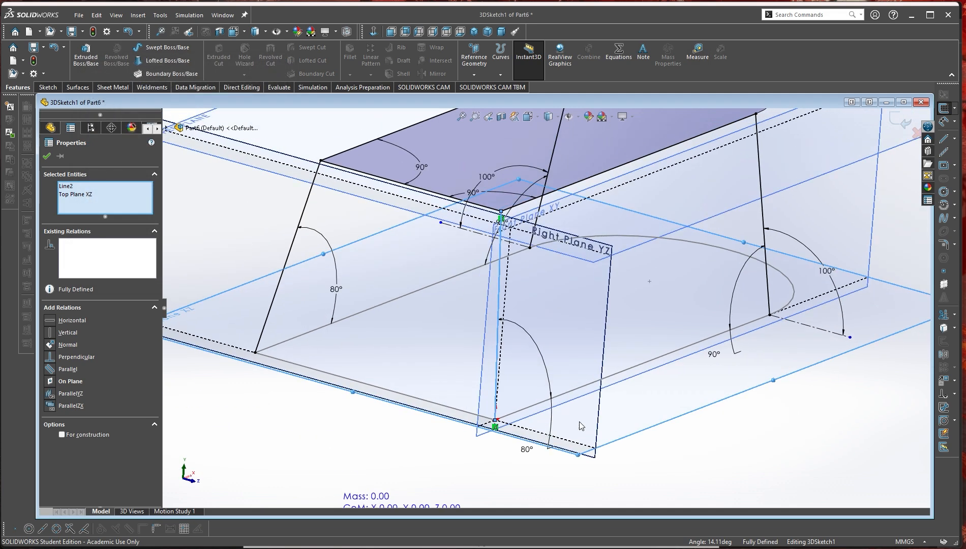
{"action": "left_click", "coordinate": [47, 158]}
{"action": "right_click", "coordinate": [79, 310]}
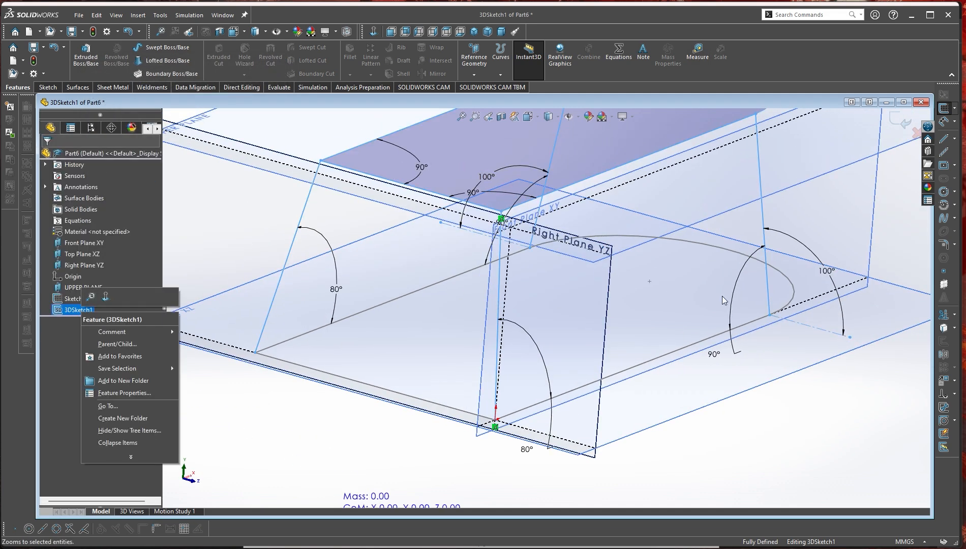
{"action": "right_click_drag", "start_coordinate": [729, 446], "coordinate": [671, 414]}
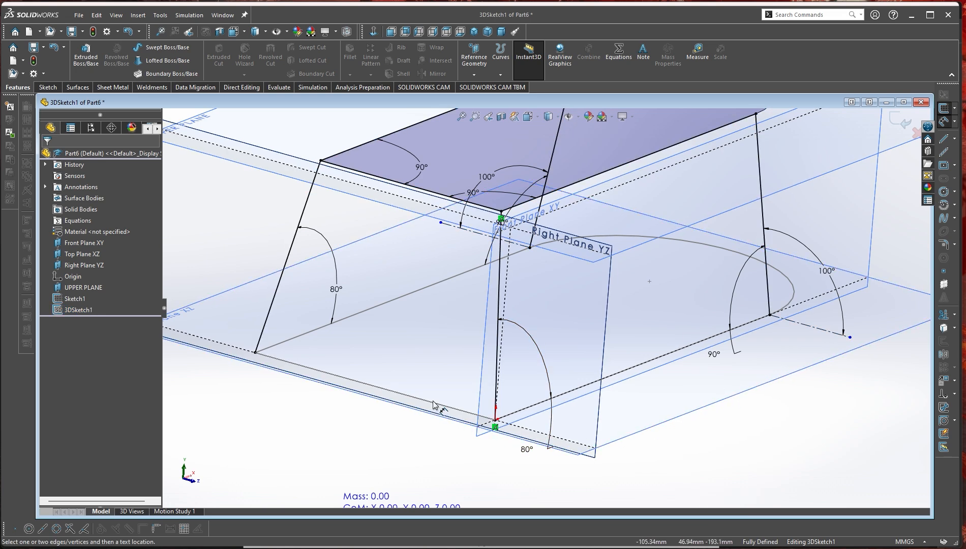
{"action": "middle_click_drag", "start_coordinate": [445, 429], "coordinate": [486, 470]}
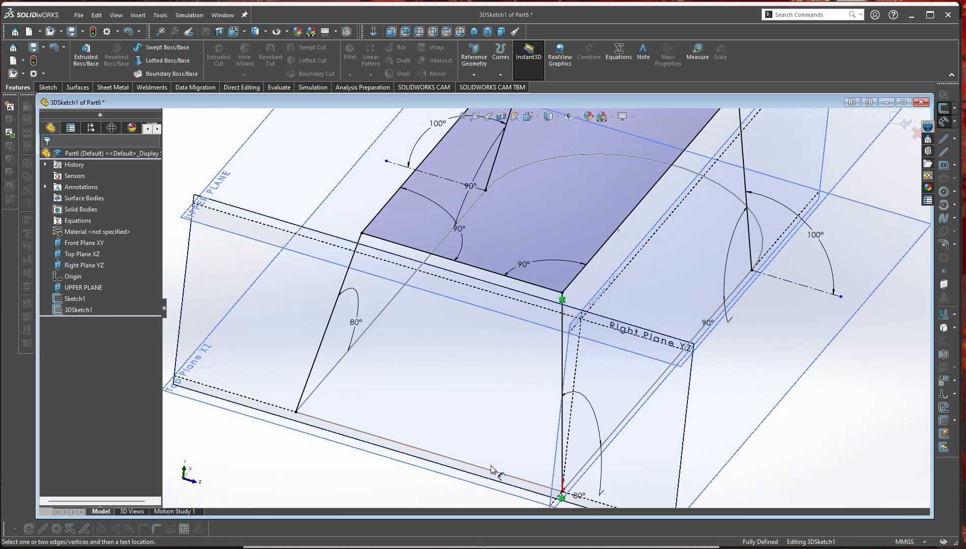
{"action": "left_click", "coordinate": [488, 474]}
{"action": "left_click", "coordinate": [563, 366]}
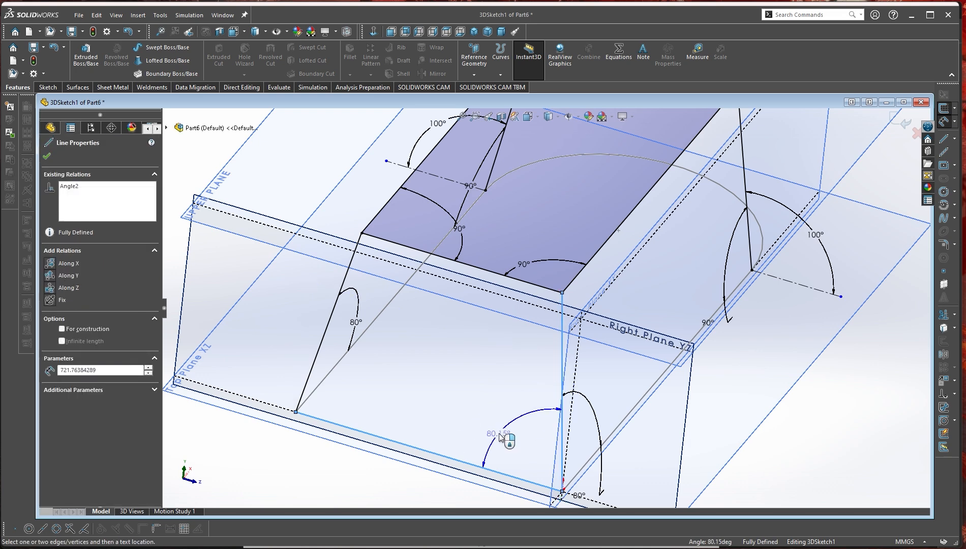
{"action": "left_click", "coordinate": [497, 429]}
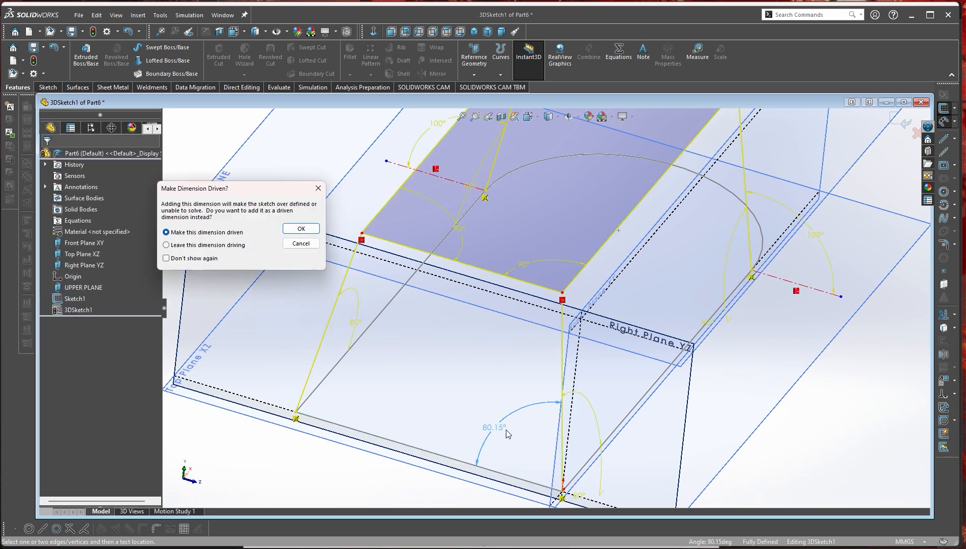
{"action": "left_click", "coordinate": [297, 247]}
{"action": "scroll", "coordinate": [561, 415], "scroll_direction": "up", "scroll_amount": 5}
{"action": "middle_click_drag", "start_coordinate": [564, 416], "coordinate": [529, 379]}
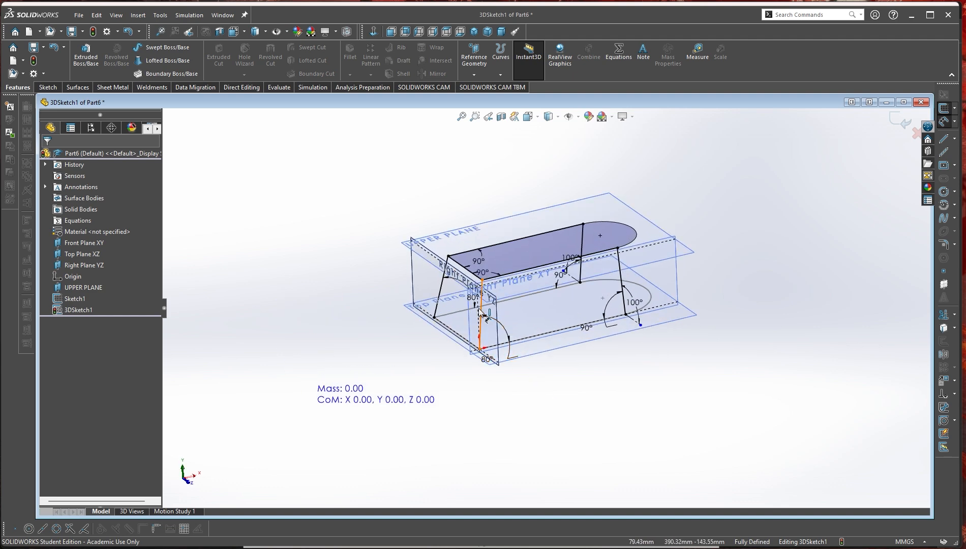
{"action": "scroll", "coordinate": [479, 309], "scroll_direction": "down", "scroll_amount": 4}
{"action": "scroll", "coordinate": [559, 307], "scroll_direction": "up", "scroll_amount": 4}
{"action": "key", "text": "Escape"}
- Exit the frame's 3D sketch
{"action": "middle_click_drag", "start_coordinate": [575, 305], "coordinate": [603, 320]}
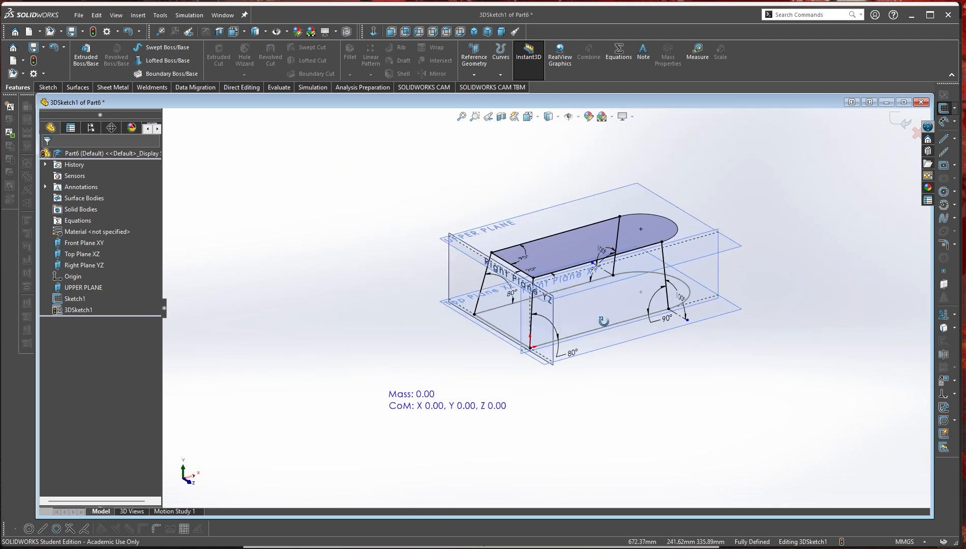
{"action": "scroll", "coordinate": [582, 266], "scroll_direction": "down", "scroll_amount": 4}
{"action": "scroll", "coordinate": [547, 305], "scroll_direction": "up", "scroll_amount": 3}
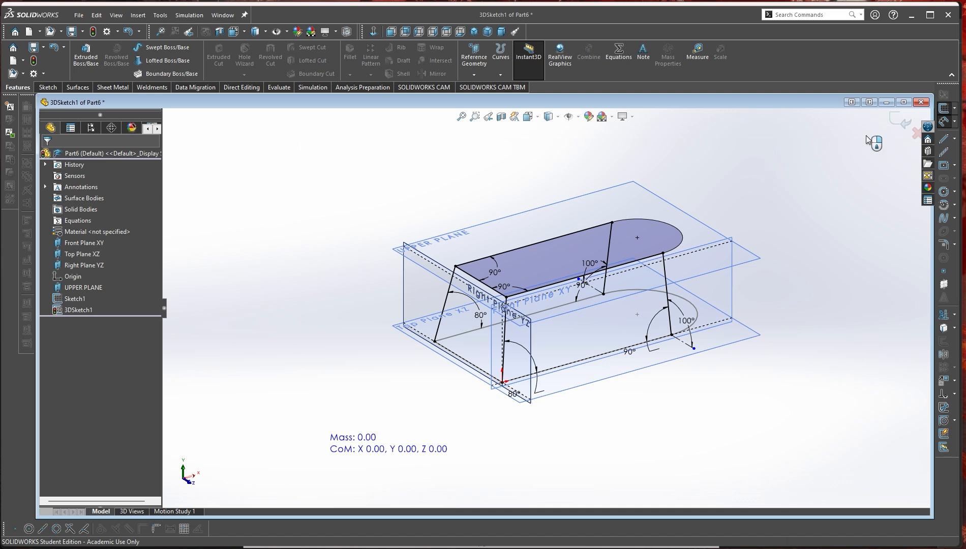
{"action": "left_click", "coordinate": [900, 121]}
{"action": "scroll", "coordinate": [526, 308], "scroll_direction": "down", "scroll_amount": 3}
{"action": "scroll", "coordinate": [626, 345], "scroll_direction": "up", "scroll_amount": 2}
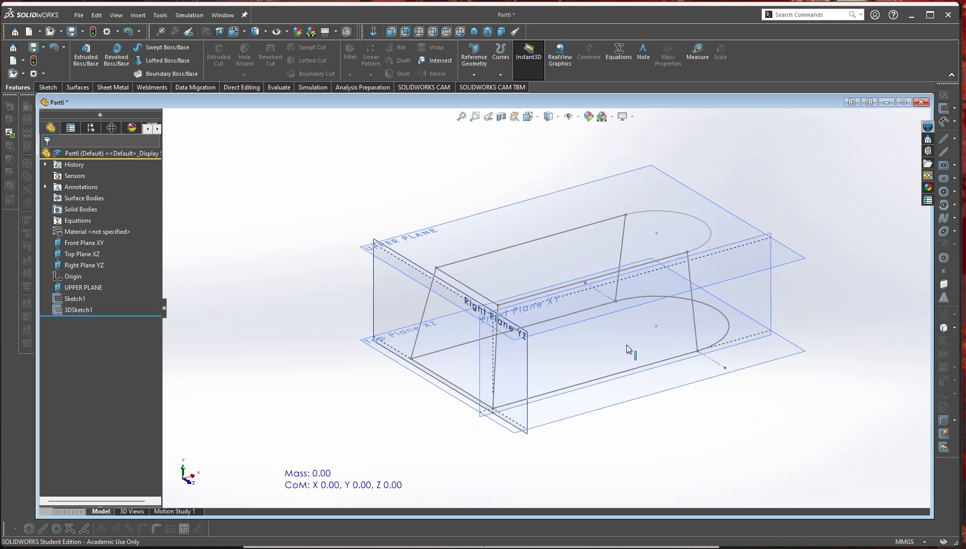
- Minimise the frame part and create a new empty part
{"action": "left_click", "coordinate": [886, 102]}
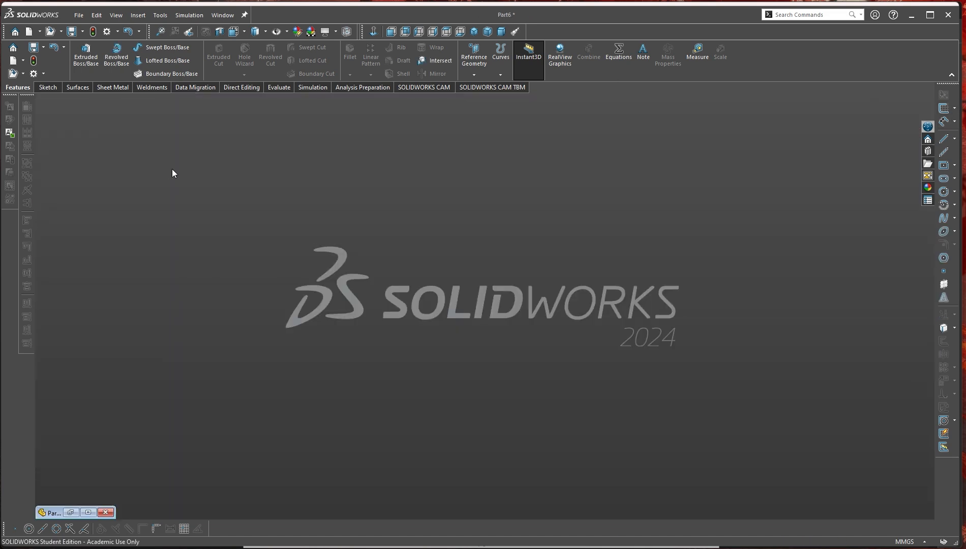
{"action": "left_click", "coordinate": [13, 61]}
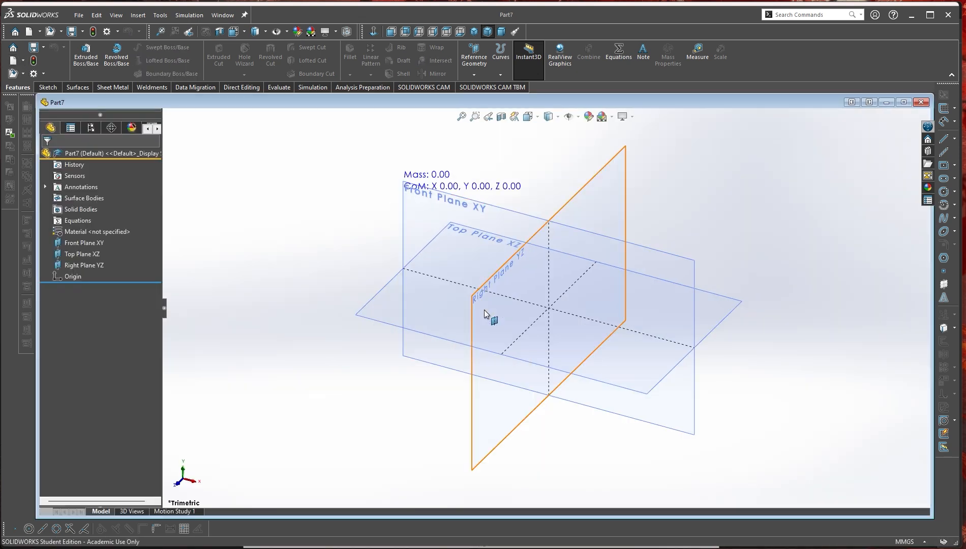
{"action": "middle_click_drag", "start_coordinate": [655, 404], "coordinate": [724, 490]}
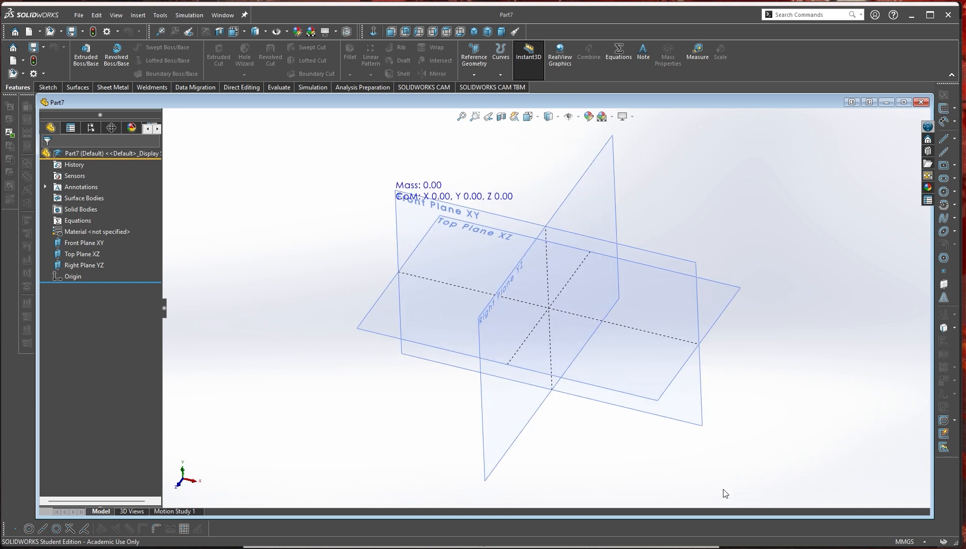
- Create a reference plane offset 700 mm above the Top Plane
{"action": "left_click", "coordinate": [734, 298]}
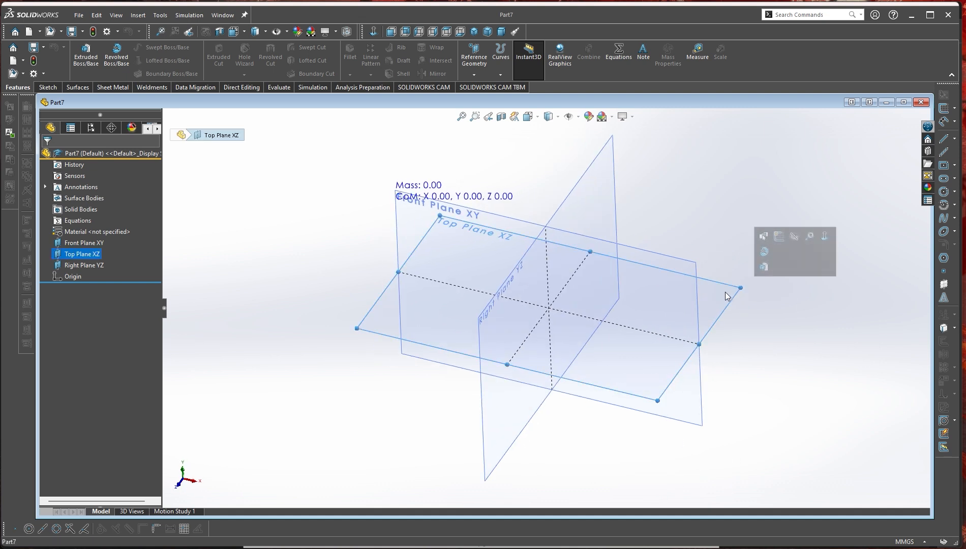
{"action": "left_click", "coordinate": [473, 76]}
{"action": "left_click", "coordinate": [480, 87]}
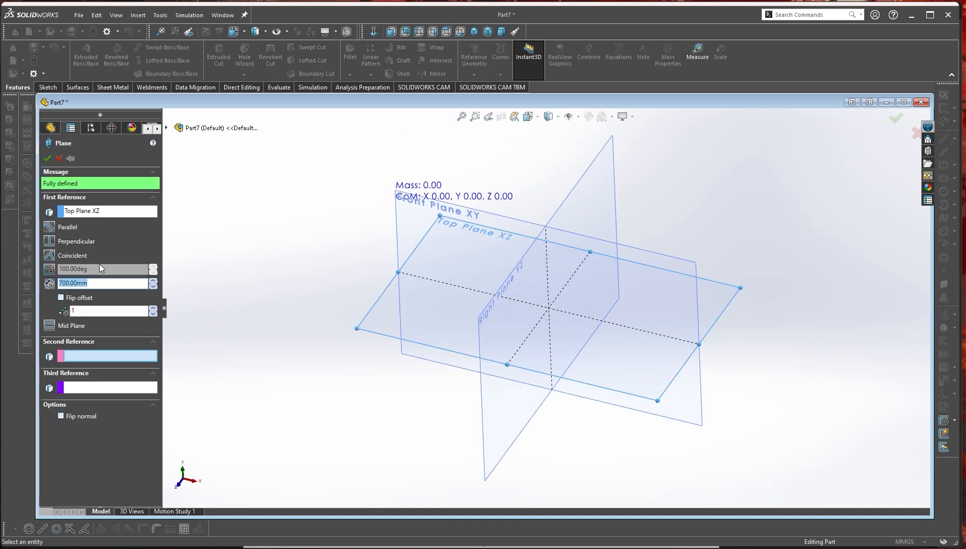
{"action": "left_click", "coordinate": [47, 159]}
{"action": "scroll", "coordinate": [631, 287], "scroll_direction": "up", "scroll_amount": 8}
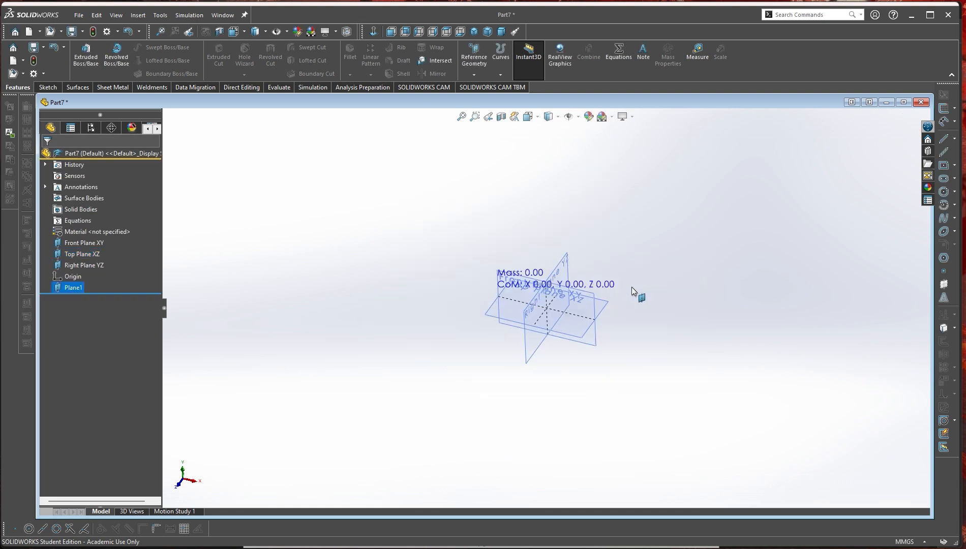
{"action": "scroll", "coordinate": [558, 220], "scroll_direction": "down", "scroll_amount": 4}
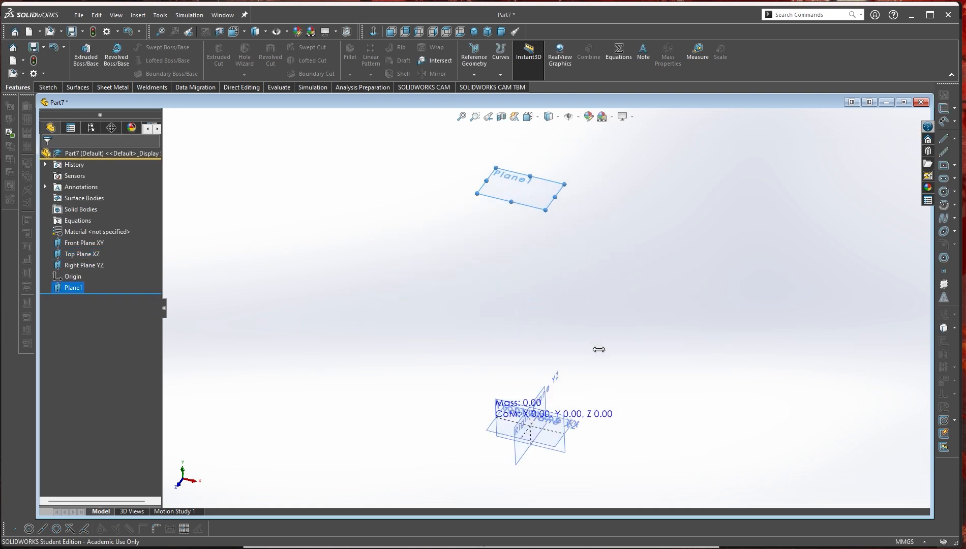
{"action": "left_click", "coordinate": [397, 413]}
- Start a new sketch on the Front Plane
{"action": "scroll", "coordinate": [483, 437], "scroll_direction": "down", "scroll_amount": 2}
{"action": "left_click", "coordinate": [507, 385]}
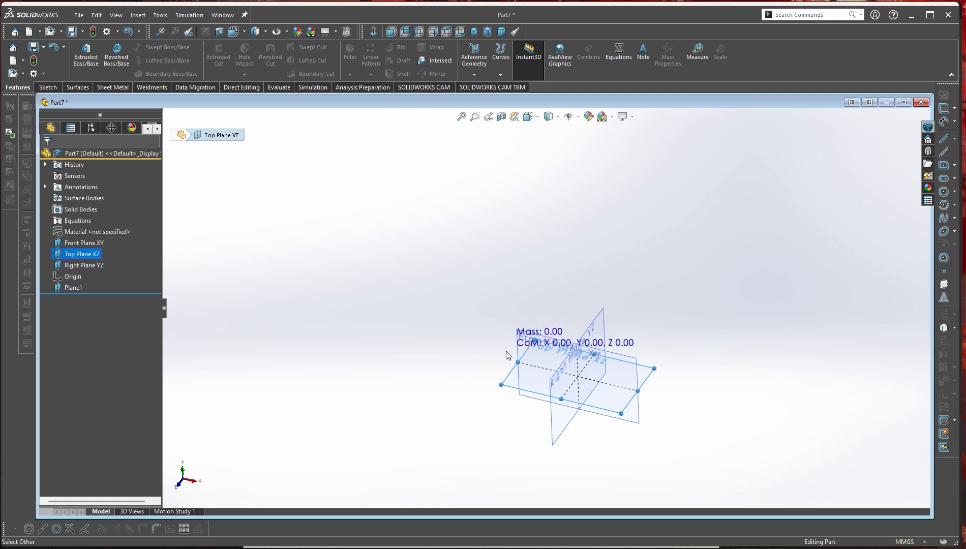
{"action": "middle_click_drag", "start_coordinate": [570, 401], "coordinate": [607, 380]}
{"action": "scroll", "coordinate": [606, 380], "scroll_direction": "down", "scroll_amount": 4}
{"action": "scroll", "coordinate": [556, 395], "scroll_direction": "up", "scroll_amount": 2}
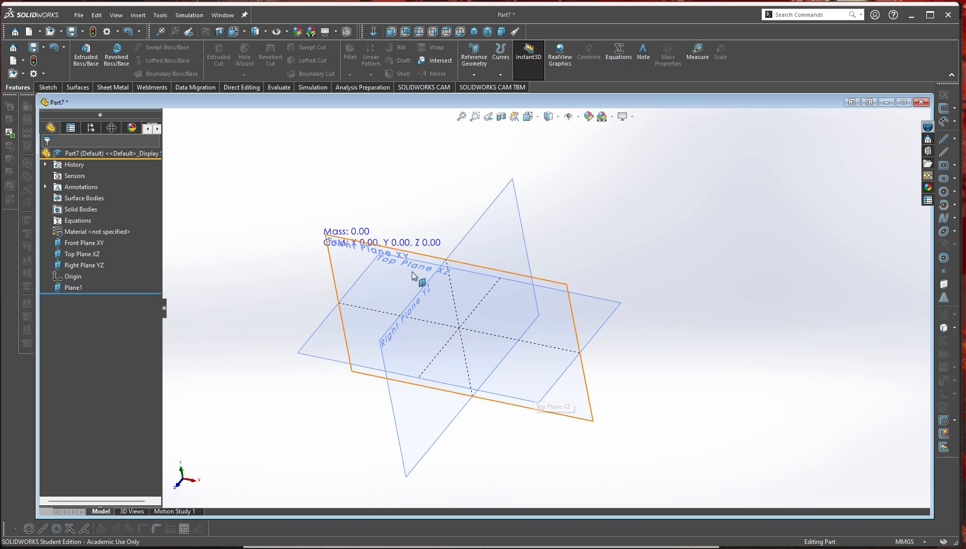
{"action": "left_click", "coordinate": [551, 284]}
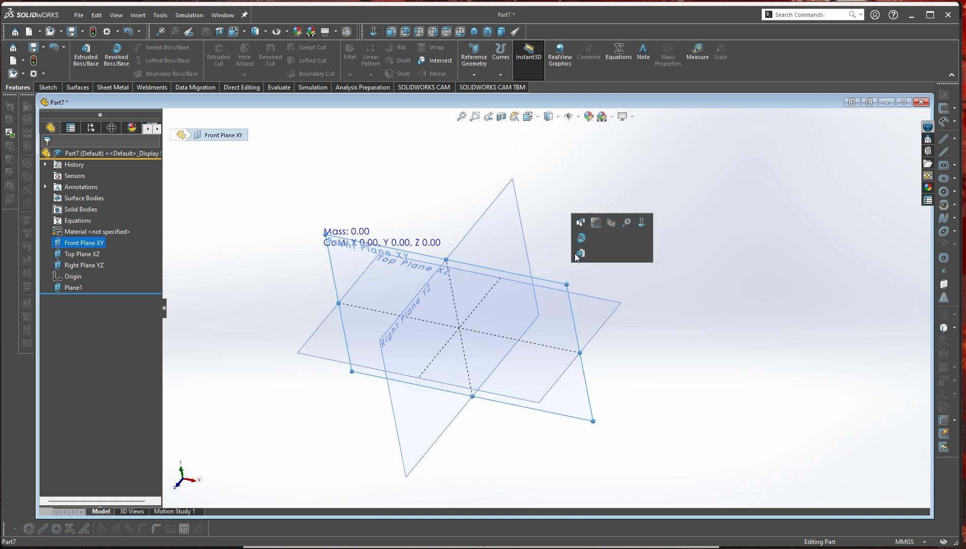
{"action": "left_click", "coordinate": [595, 224]}
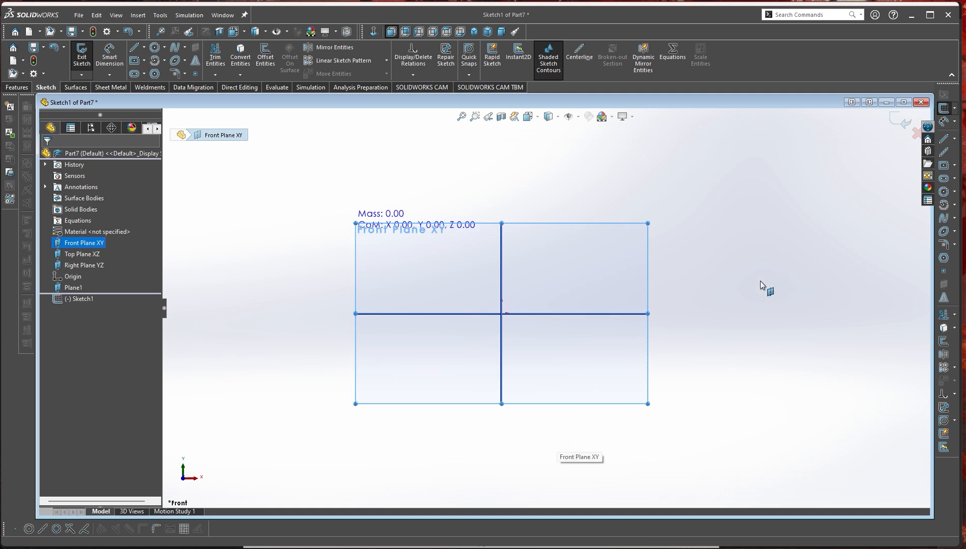
- Draw two centerlines from the origin: a horizontal one about 159 mm toward negative X and a vertical one about 99 mm upward
{"action": "right_click_drag", "start_coordinate": [718, 277], "coordinate": [746, 262]}
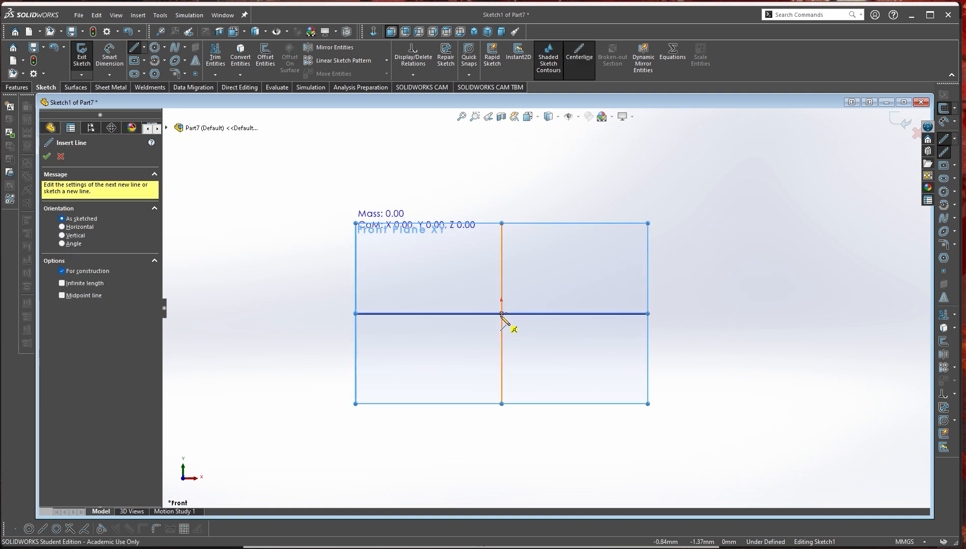
{"action": "left_click", "coordinate": [501, 313]}
{"action": "left_click", "coordinate": [240, 313]}
{"action": "right_click", "coordinate": [240, 313]}
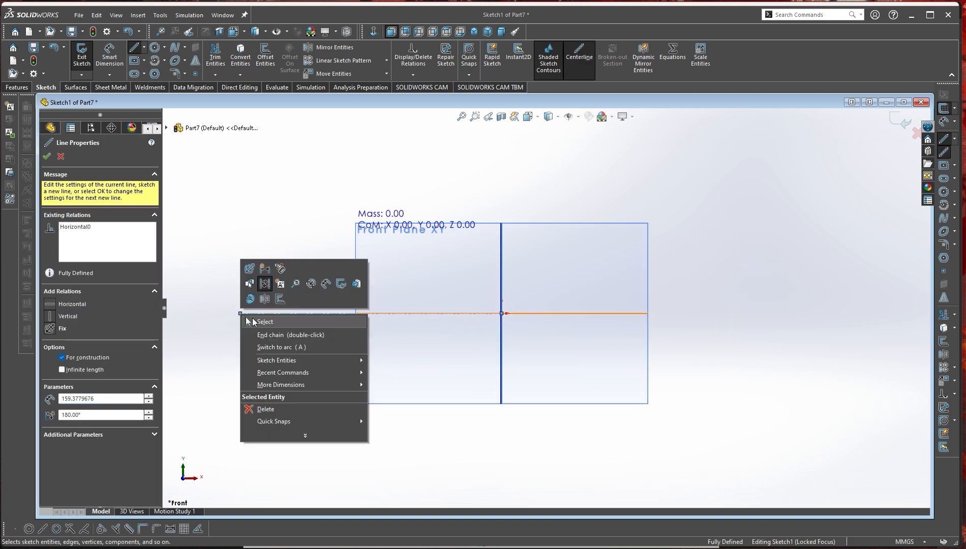
{"action": "left_click", "coordinate": [260, 321]}
{"action": "right_click_drag", "start_coordinate": [741, 328], "coordinate": [561, 308]}
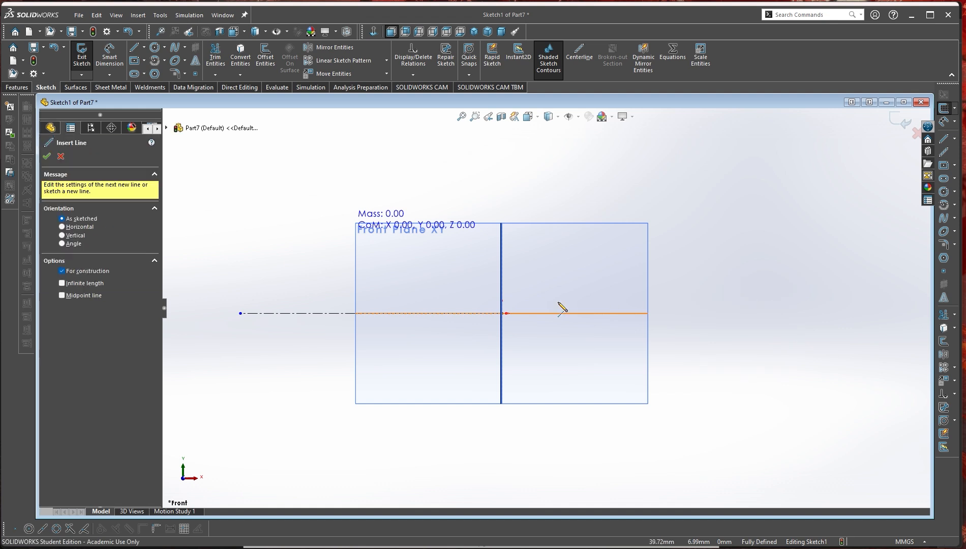
{"action": "left_click", "coordinate": [502, 151]}
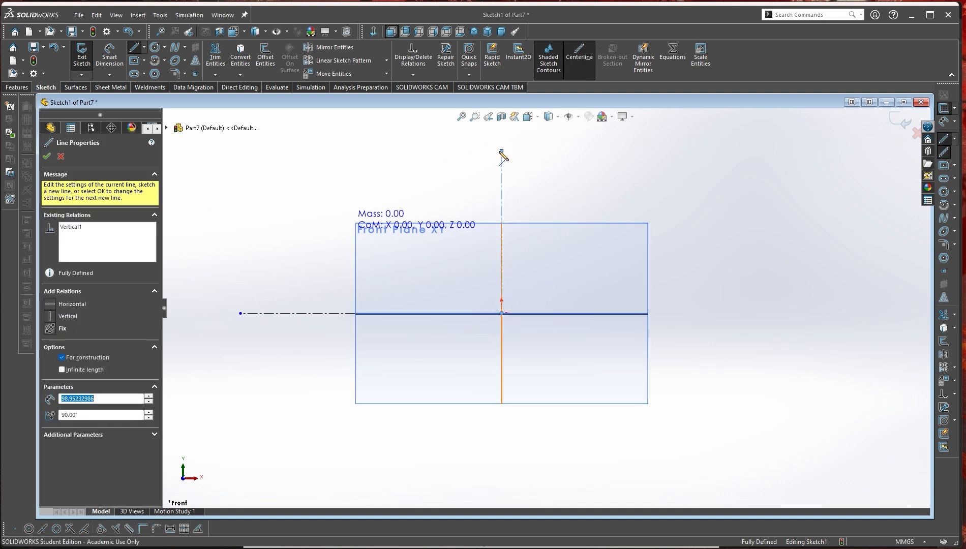
{"action": "right_click", "coordinate": [501, 152]}
{"action": "left_click", "coordinate": [526, 158]}
- Dimension the vertical centerline's length as 700 mm
{"action": "scroll", "coordinate": [598, 292], "scroll_direction": "up", "scroll_amount": 2}
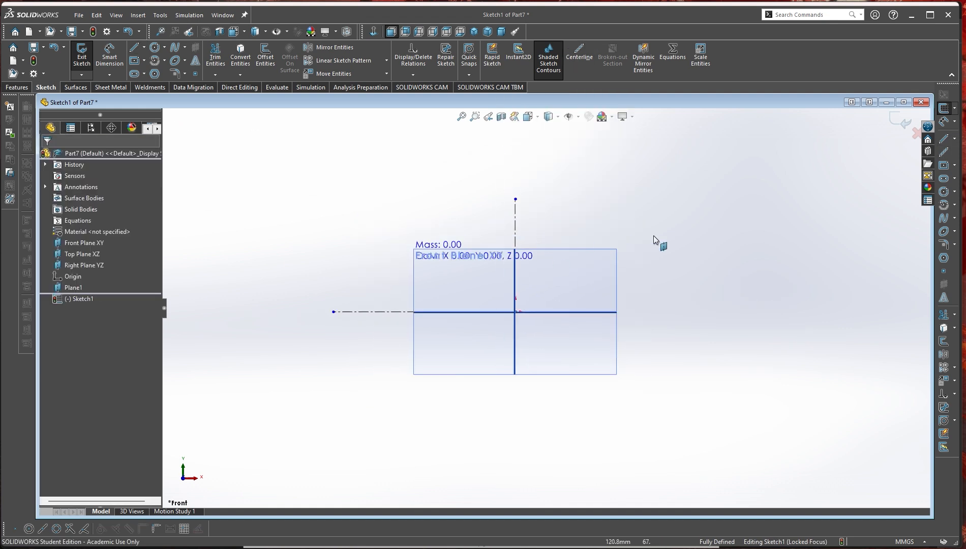
{"action": "right_click_drag", "start_coordinate": [653, 236], "coordinate": [540, 207]}
{"action": "left_click", "coordinate": [514, 216]}
{"action": "left_click", "coordinate": [373, 241]}
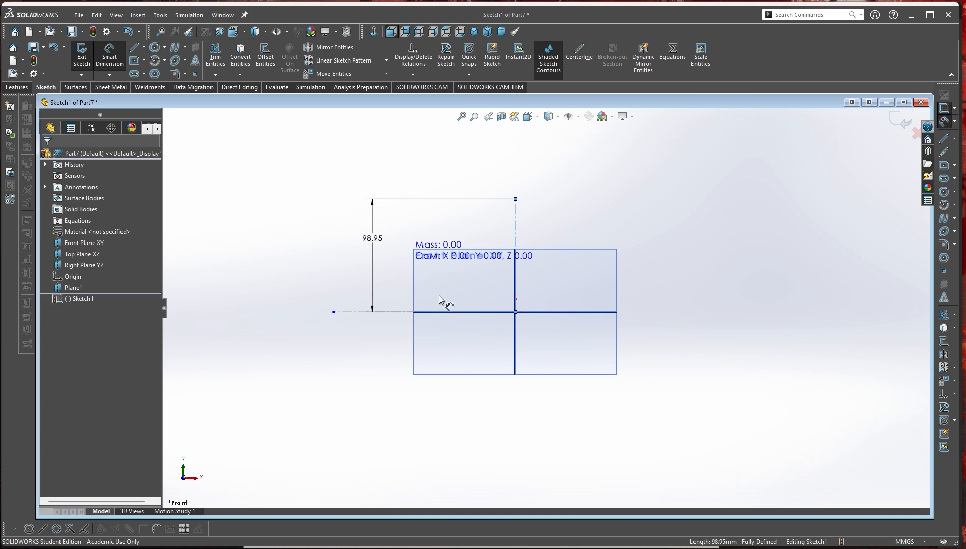
{"action": "type", "text": "700"}
{"action": "key", "text": "Return"}
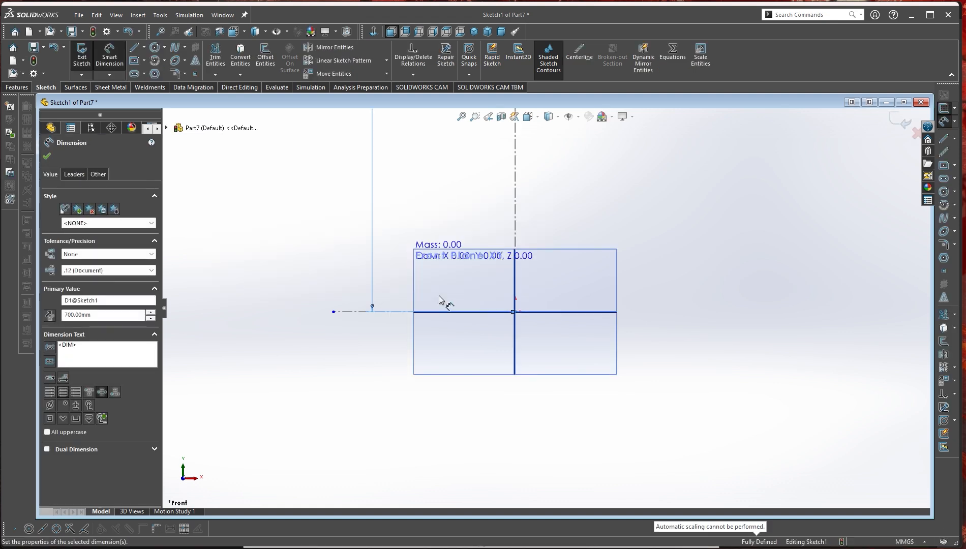
{"action": "scroll", "coordinate": [499, 326], "scroll_direction": "up", "scroll_amount": 4}
{"action": "right_click", "coordinate": [705, 270]}
{"action": "left_click", "coordinate": [716, 295]}
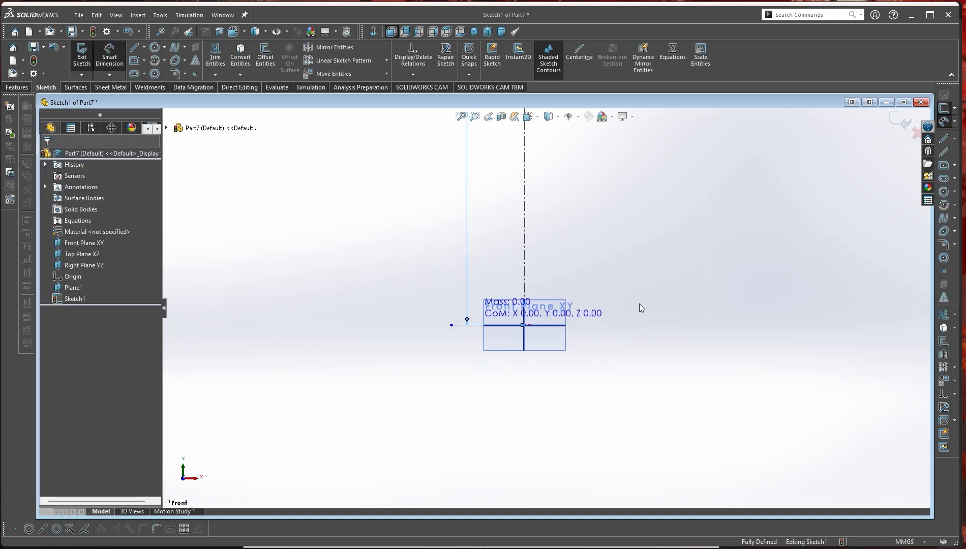
- Stretch the horizontal centerline's free end farther from the origin in the negative X direction
{"action": "left_click_drag", "start_coordinate": [451, 325], "coordinate": [274, 325]}
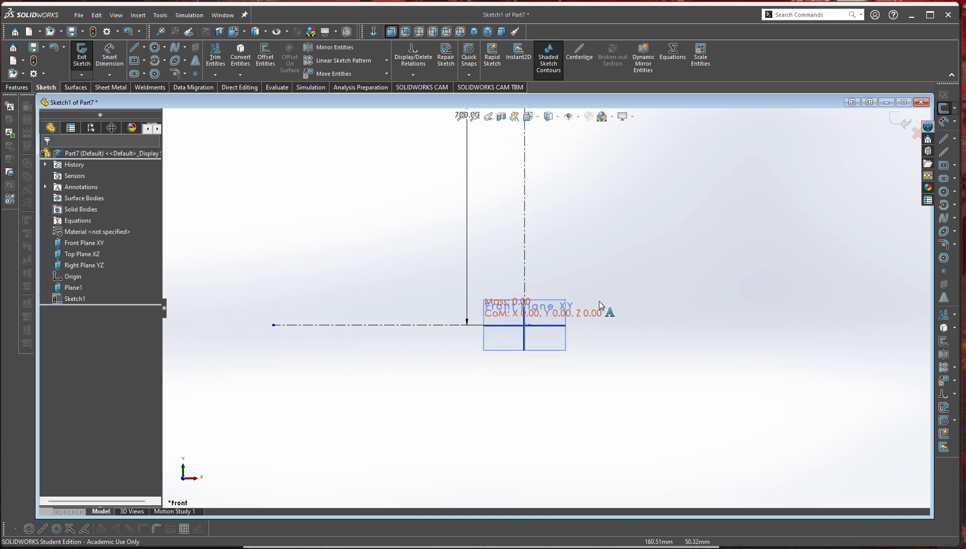
{"action": "scroll", "coordinate": [599, 301], "scroll_direction": "up", "scroll_amount": 6}
{"action": "scroll", "coordinate": [608, 247], "scroll_direction": "down", "scroll_amount": 4}
{"action": "middle_click_drag", "start_coordinate": [551, 289], "coordinate": [518, 362]}
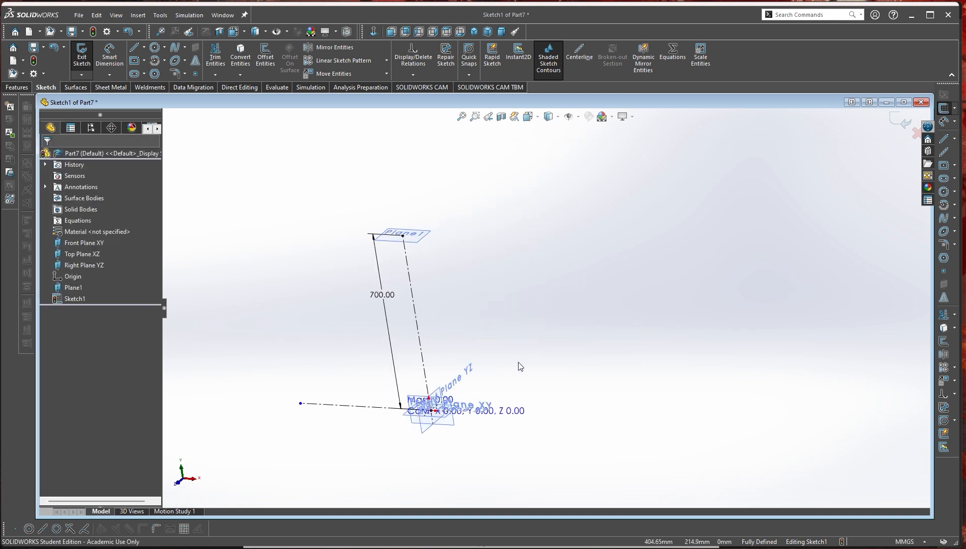
{"action": "scroll", "coordinate": [432, 387], "scroll_direction": "down", "scroll_amount": 5}
{"action": "right_click_drag", "start_coordinate": [624, 319], "coordinate": [658, 286]}
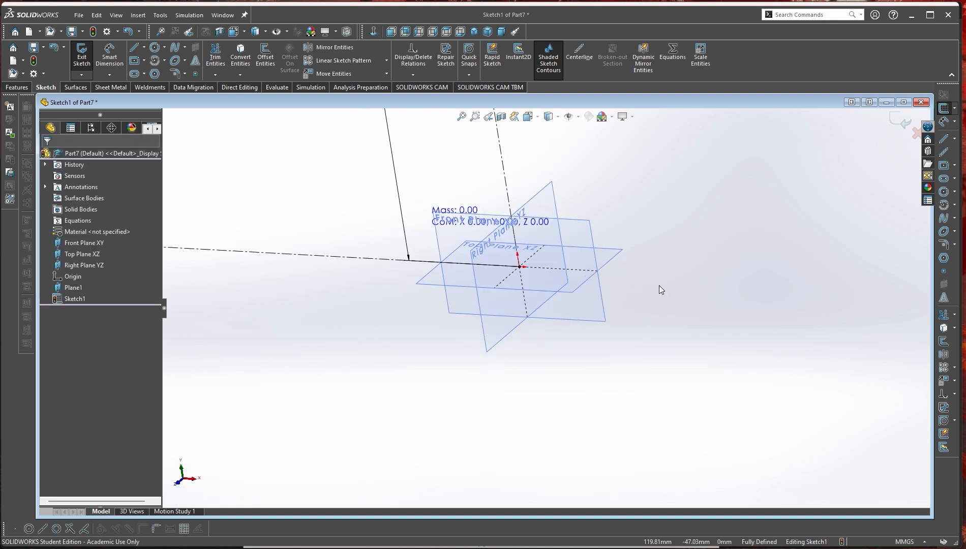
- Draw an inclined centerline from the origin upward toward positive X, ending near X 329 mm, Y 779 mm
{"action": "left_click", "coordinate": [519, 266]}
{"action": "scroll", "coordinate": [524, 274], "scroll_direction": "up", "scroll_amount": 4}
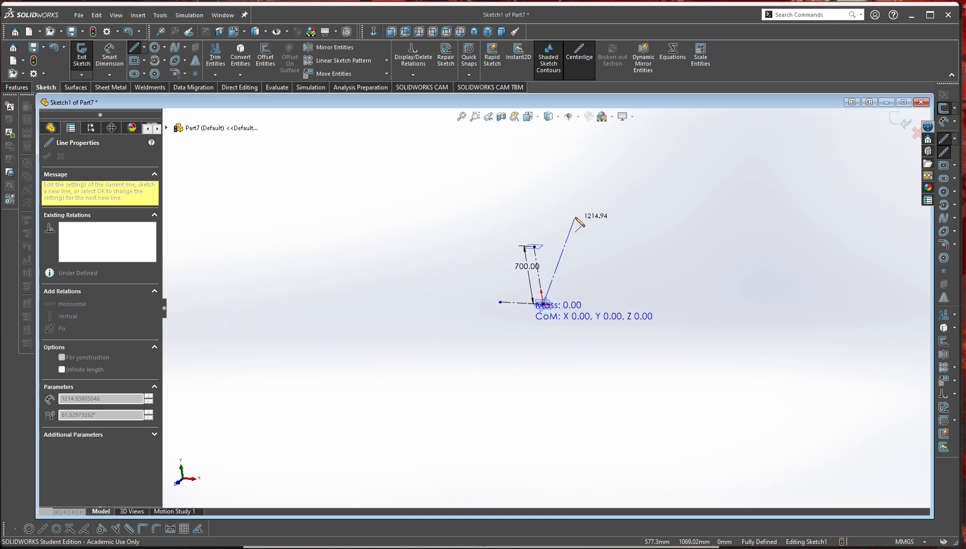
{"action": "right_click", "coordinate": [557, 242]}
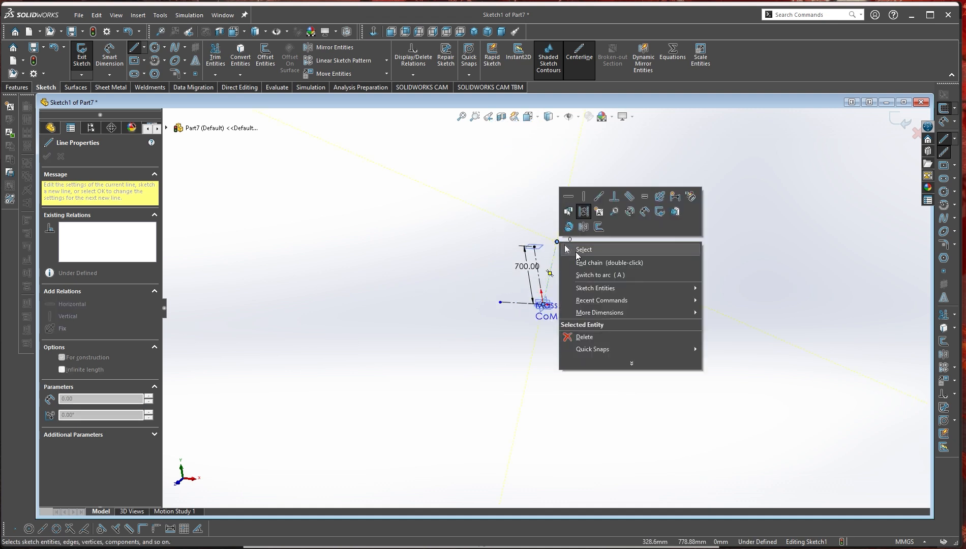
{"action": "left_click", "coordinate": [569, 308]}
{"action": "scroll", "coordinate": [547, 281], "scroll_direction": "down", "scroll_amount": 5}
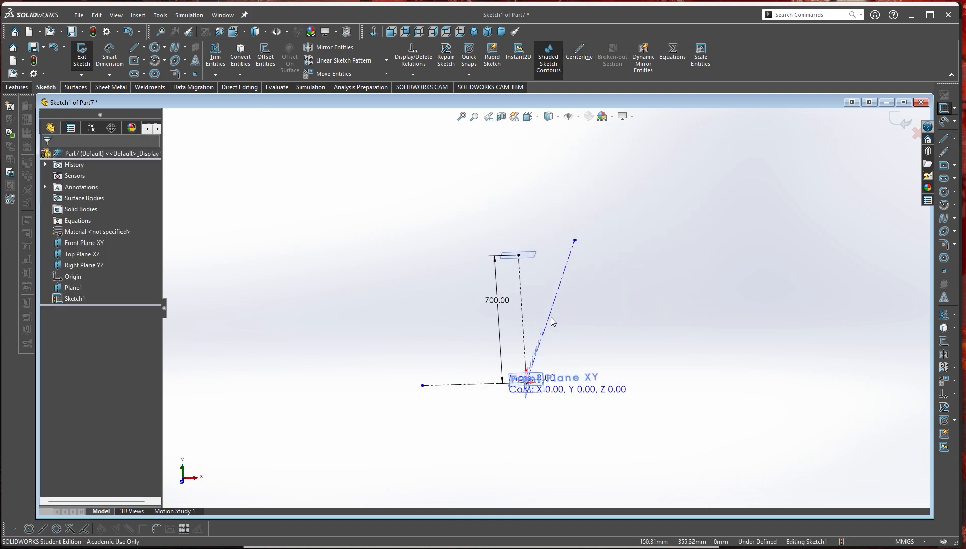
- Dimension the angle between the inclined centerline and the horizontal centerline as 100°
{"action": "left_click", "coordinate": [567, 264]}
{"action": "left_click", "coordinate": [413, 415]}
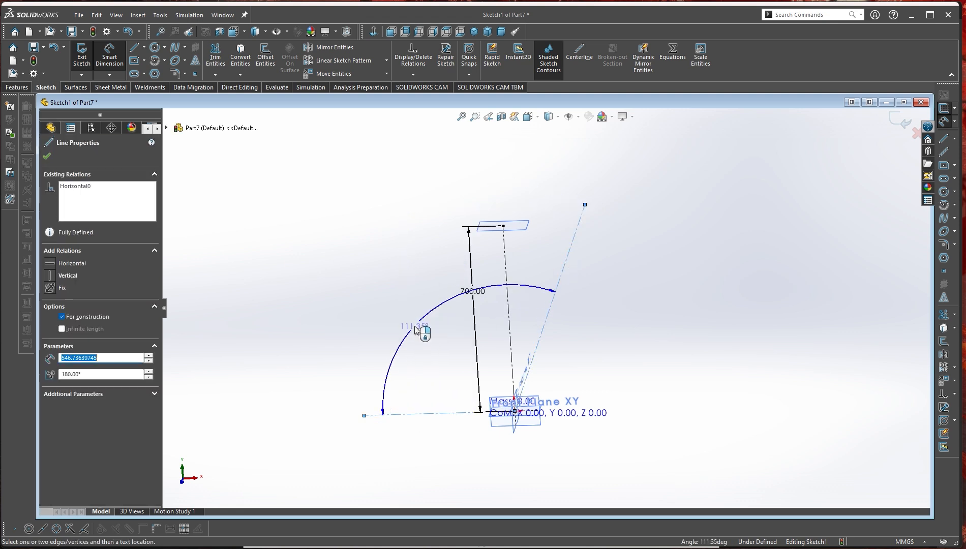
{"action": "left_click", "coordinate": [394, 270]}
{"action": "type", "text": "10"}
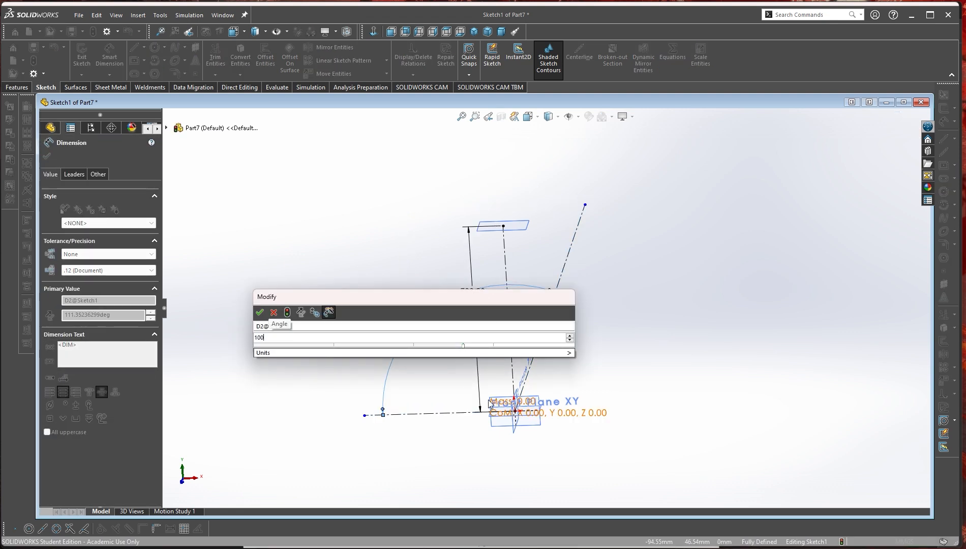
{"action": "type", "text": "0"}
{"action": "key", "text": "Return"}
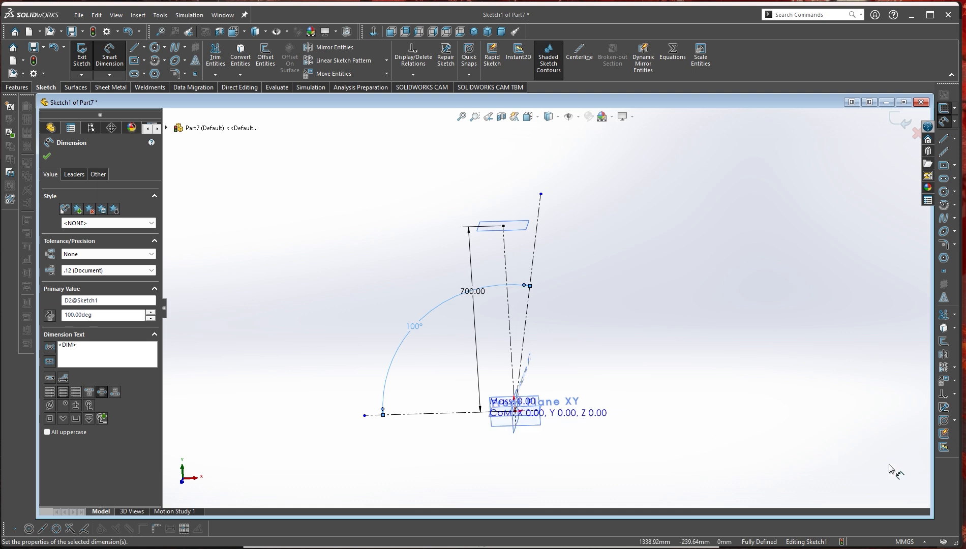
- Exit the sketch and move the mass and centre-of-mass note clear of the reference planes
{"action": "mouse_move", "coordinate": [564, 319]}
{"action": "middle_mouse_down"}
{"action": "mouse_move", "coordinate": [556, 324]}
{"action": "mouse_move", "coordinate": [590, 295]}
{"action": "mouse_move", "coordinate": [528, 312]}
{"action": "mouse_move", "coordinate": [518, 327]}
{"action": "mouse_move", "coordinate": [528, 337]}
{"action": "middle_mouse_up"}
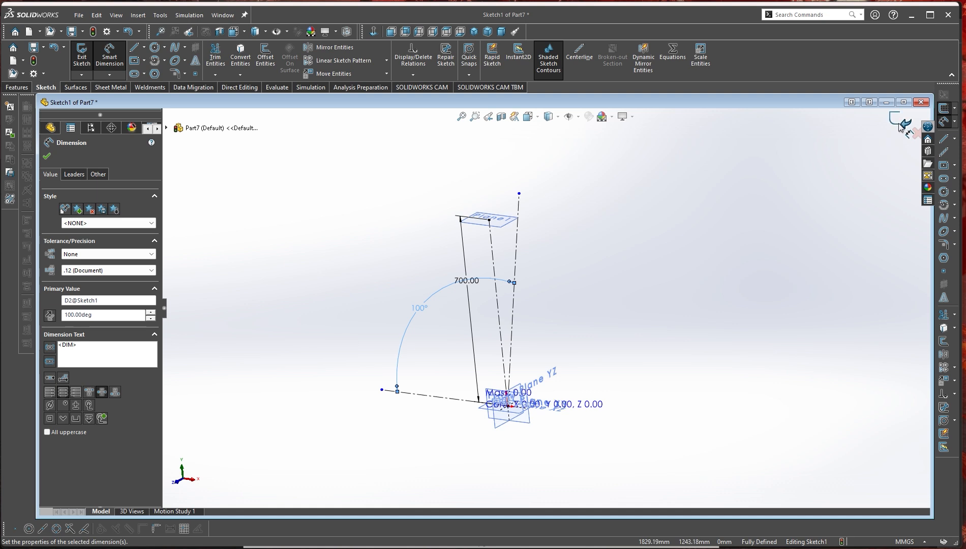
{"action": "left_click", "coordinate": [899, 124]}
{"action": "mouse_move", "coordinate": [528, 398]}
{"action": "left_mouse_down"}
{"action": "mouse_move", "coordinate": [449, 400]}
{"action": "mouse_move", "coordinate": [225, 244]}
{"action": "mouse_move", "coordinate": [212, 137]}
{"action": "left_mouse_up"}
{"action": "left_click", "coordinate": [623, 361]}
{"action": "scroll", "coordinate": [584, 373], "scroll_direction": "up", "scroll_amount": 2}
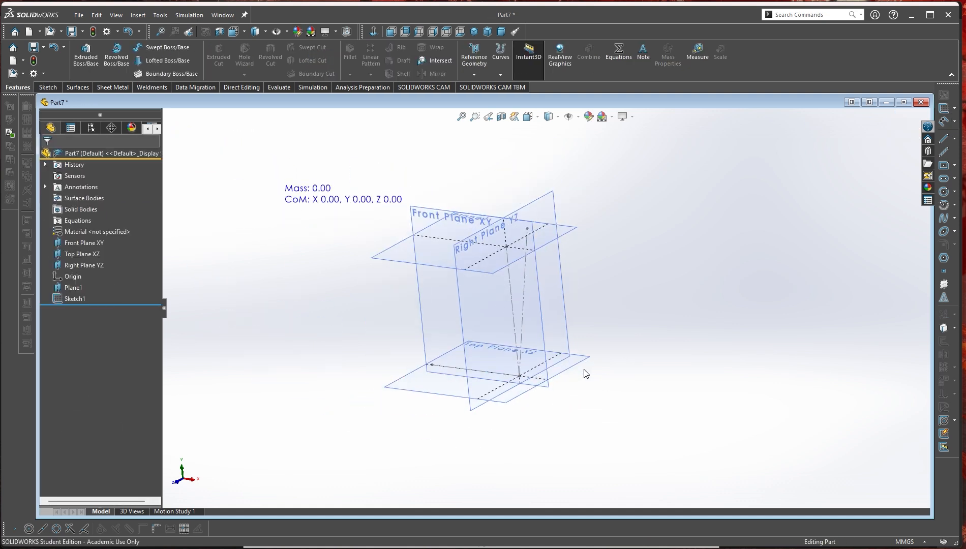
- Start a new sketch on the Right Plane
{"action": "middle_click_drag", "start_coordinate": [584, 372], "coordinate": [563, 363]}
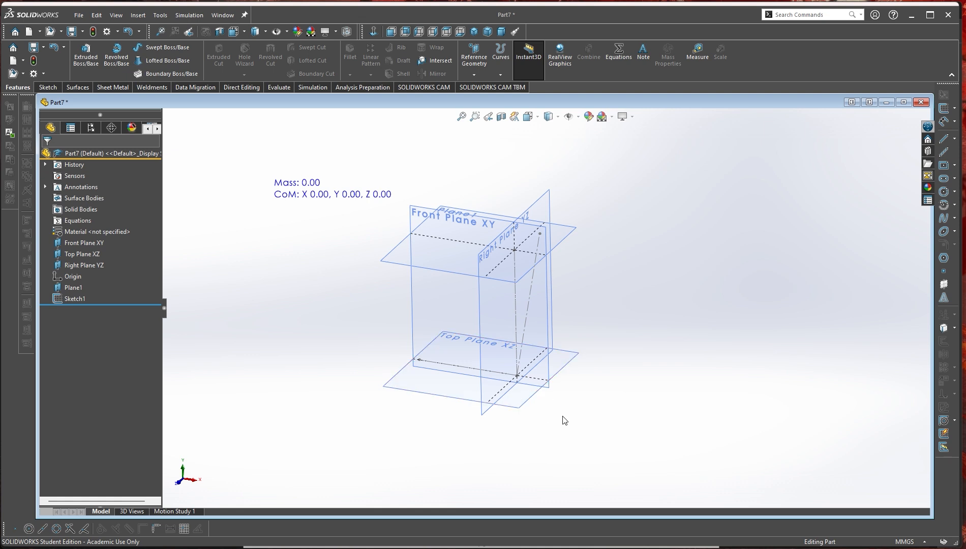
{"action": "middle_click_drag", "start_coordinate": [563, 420], "coordinate": [555, 320]}
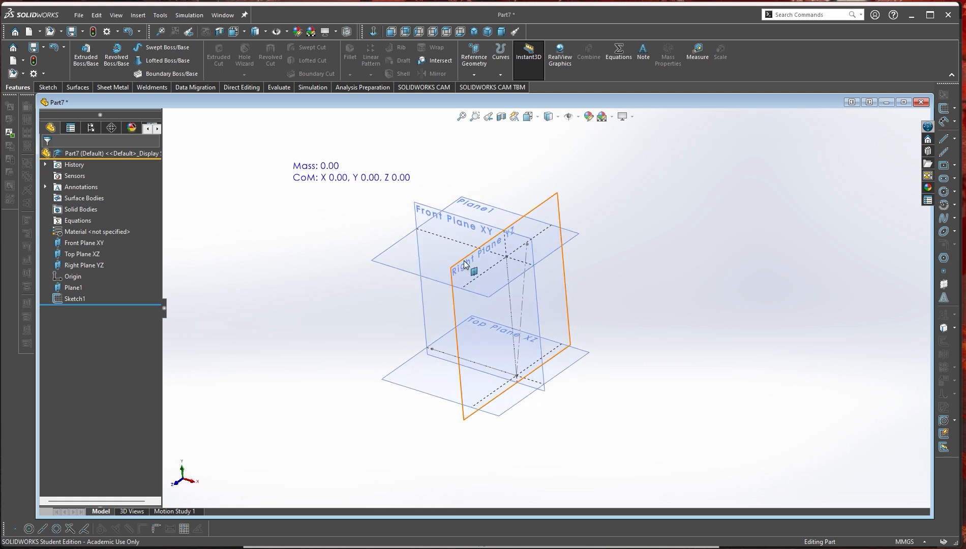
{"action": "right_click", "coordinate": [557, 201]}
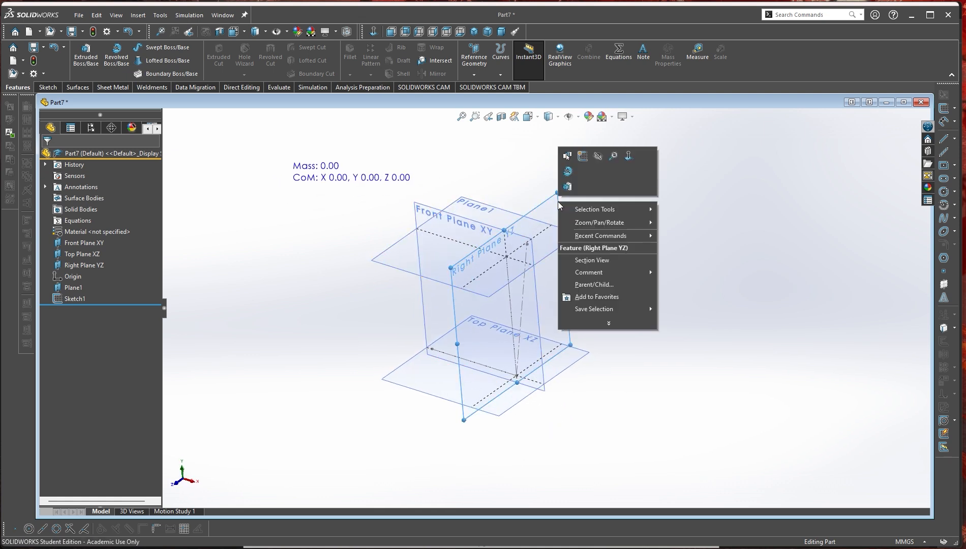
{"action": "left_click", "coordinate": [583, 159]}
- Draw a centerline from the origin about 1183 mm long toward negative Z
{"action": "right_click_drag", "start_coordinate": [664, 281], "coordinate": [644, 310]}
{"action": "left_click", "coordinate": [501, 366]}
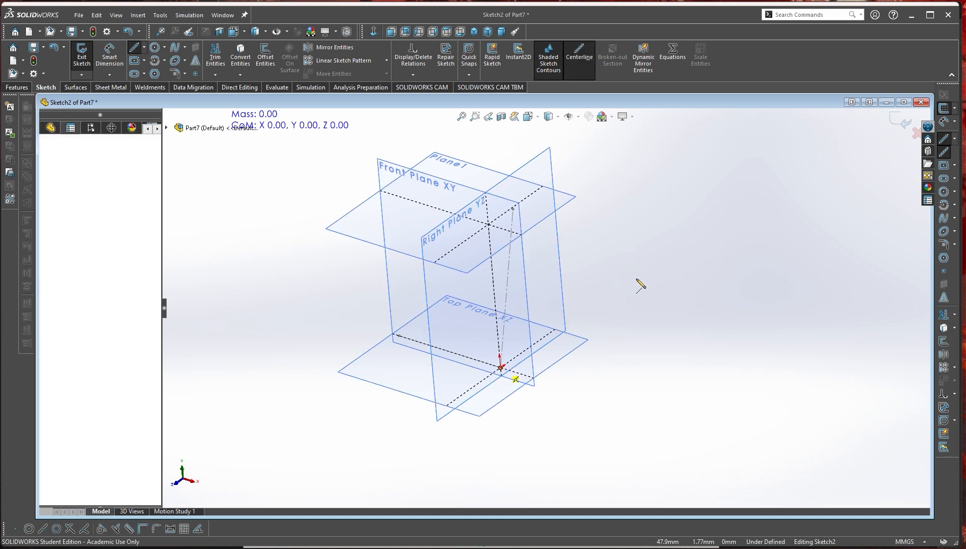
{"action": "left_click", "coordinate": [670, 248]}
{"action": "right_click", "coordinate": [670, 249]}
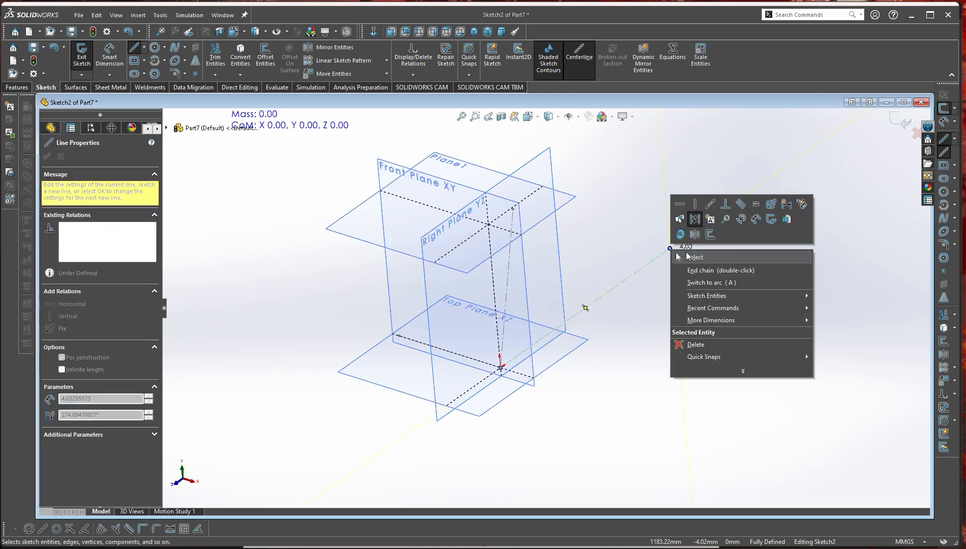
{"action": "left_click", "coordinate": [686, 256]}
- Dimension the length of the centerline along negative Z as 1000 mm
{"action": "right_click_drag", "start_coordinate": [692, 365], "coordinate": [629, 292]}
{"action": "left_click", "coordinate": [610, 290]}
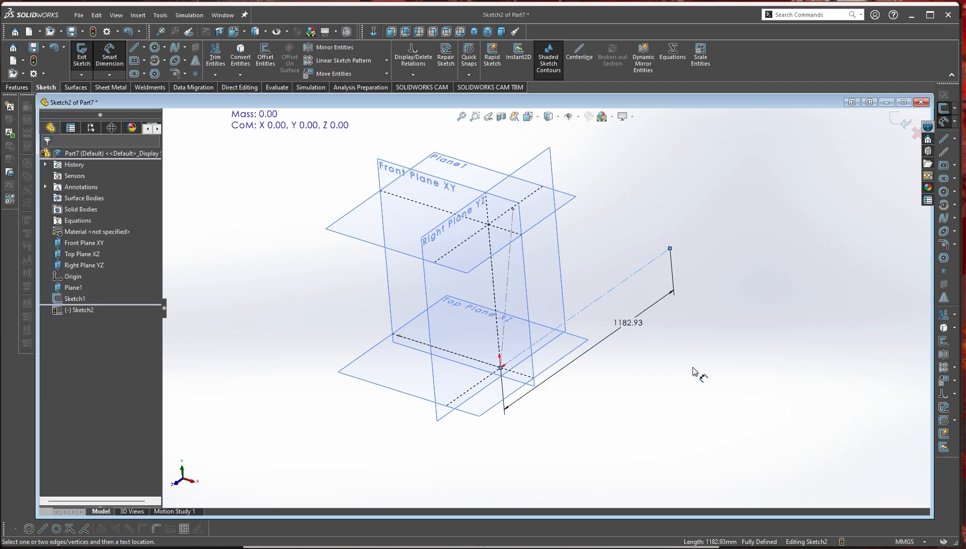
{"action": "left_click", "coordinate": [748, 376]}
{"action": "type", "text": "100"}
{"action": "key", "text": "Return"}
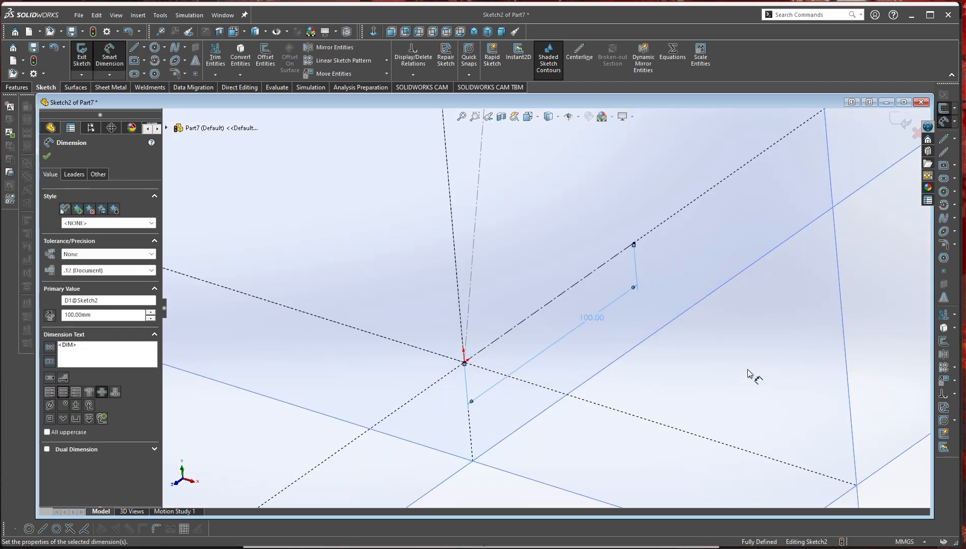
{"action": "double_click", "coordinate": [592, 319]}
{"action": "type", "text": "1"}
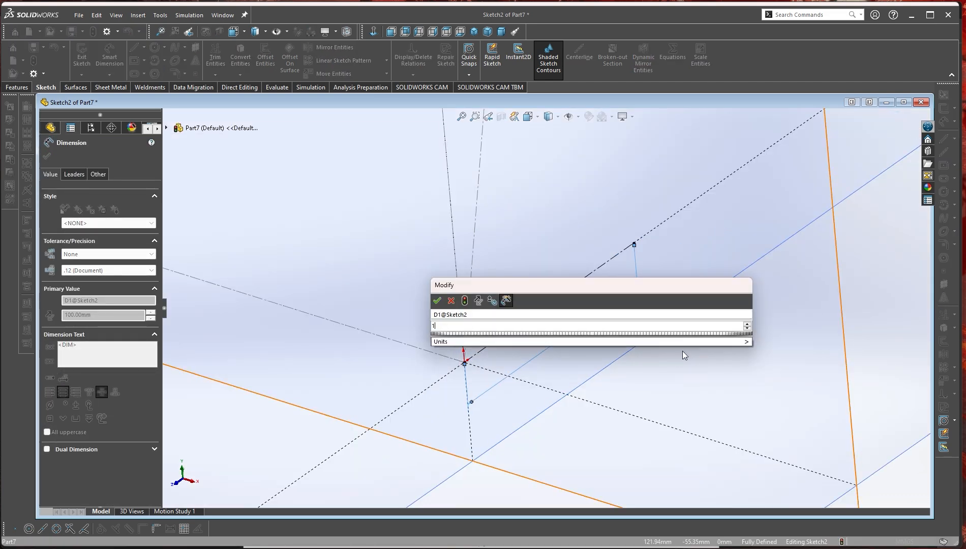
{"action": "type", "text": "000"}
{"action": "key", "text": "Return"}
{"action": "scroll", "coordinate": [684, 349], "scroll_direction": "up", "scroll_amount": 8}
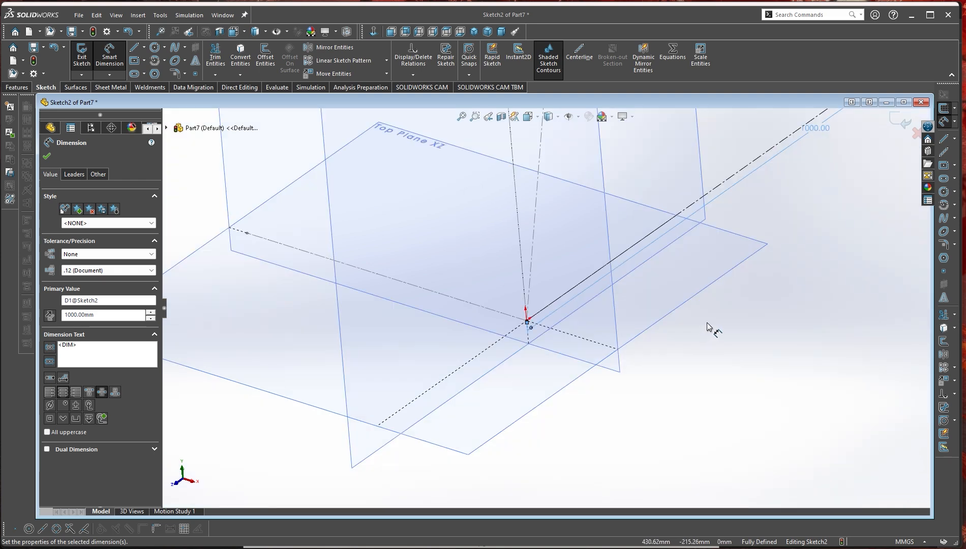
- Draw an inclined centerline about 798 mm long from the 1000 mm line's far end, rising back toward the origin side
{"action": "mouse_move", "coordinate": [667, 261]}
{"action": "middle_mouse_down"}
{"action": "mouse_move", "coordinate": [690, 250]}
{"action": "mouse_move", "coordinate": [653, 235]}
{"action": "mouse_move", "coordinate": [683, 356]}
{"action": "mouse_move", "coordinate": [625, 333]}
{"action": "middle_mouse_up"}
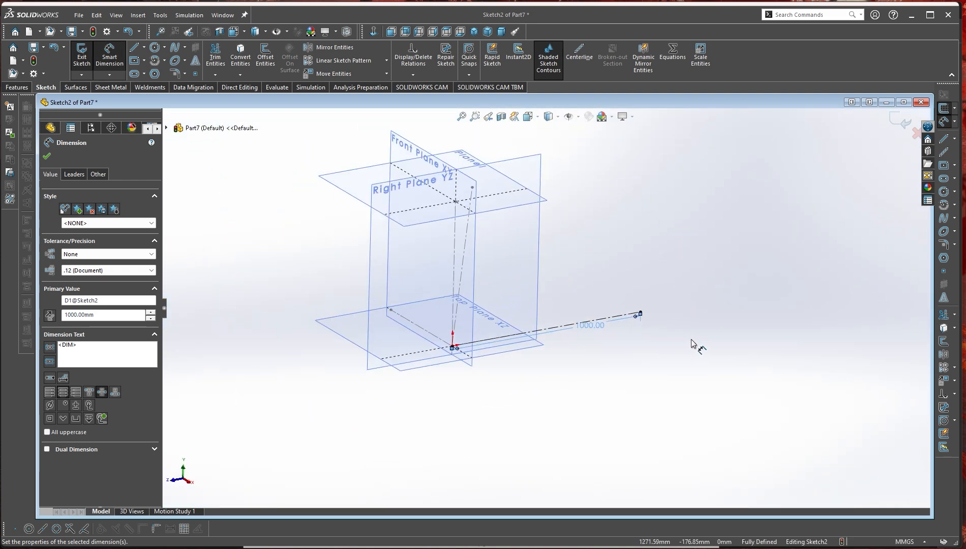
{"action": "mouse_move", "coordinate": [694, 346]}
{"action": "right_mouse_down"}
{"action": "mouse_move", "coordinate": [705, 345]}
{"action": "mouse_move", "coordinate": [709, 302]}
{"action": "right_mouse_up"}
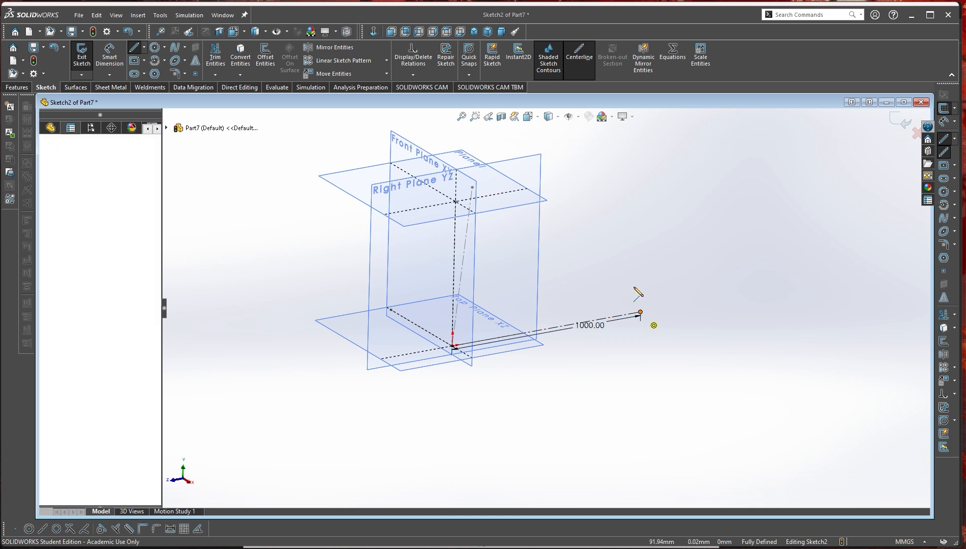
{"action": "left_click", "coordinate": [640, 312]}
{"action": "left_click", "coordinate": [592, 166]}
{"action": "right_click", "coordinate": [592, 167]}
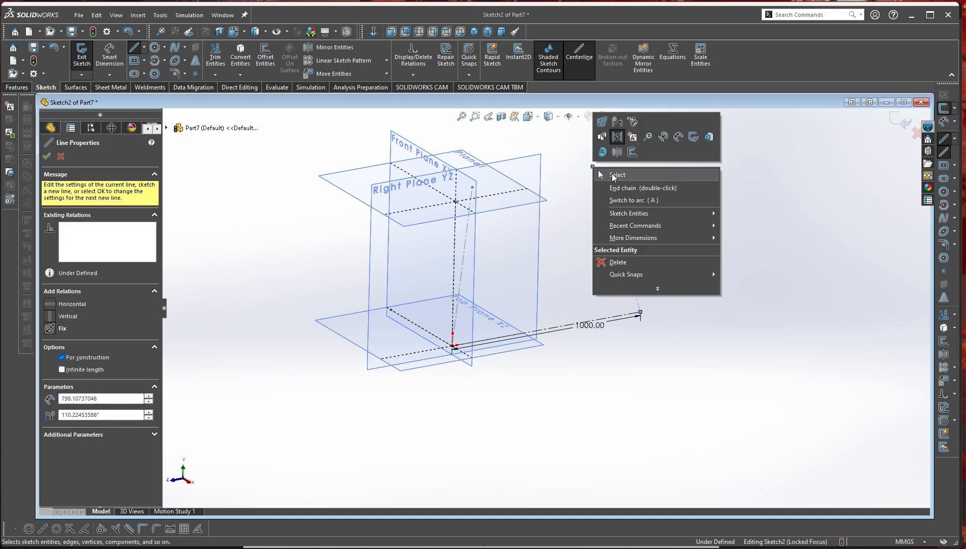
{"action": "left_click", "coordinate": [601, 277]}
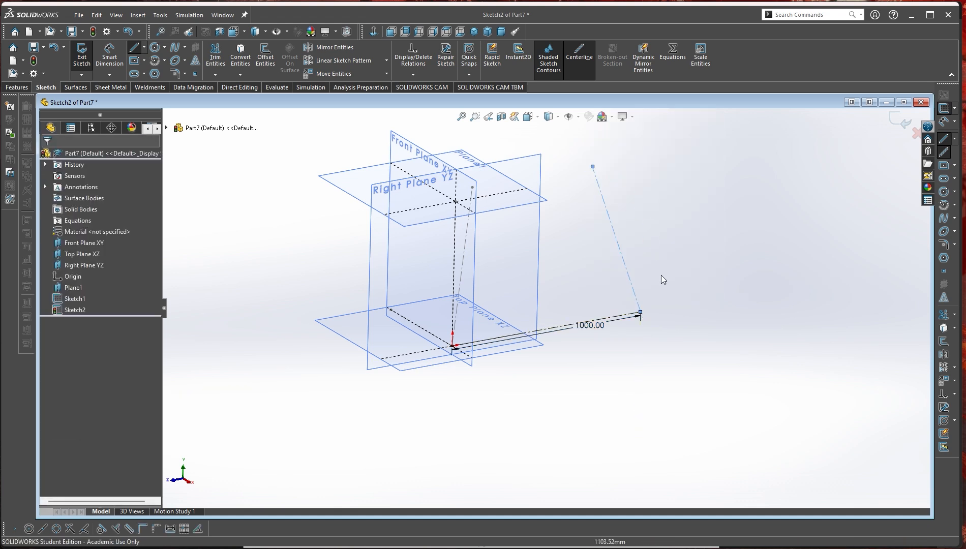
- Dimension the angle between the inclined centerline and the outward extension of the 1000 mm line as 100°
{"action": "left_click", "coordinate": [623, 266]}
{"action": "left_click", "coordinate": [579, 322]}
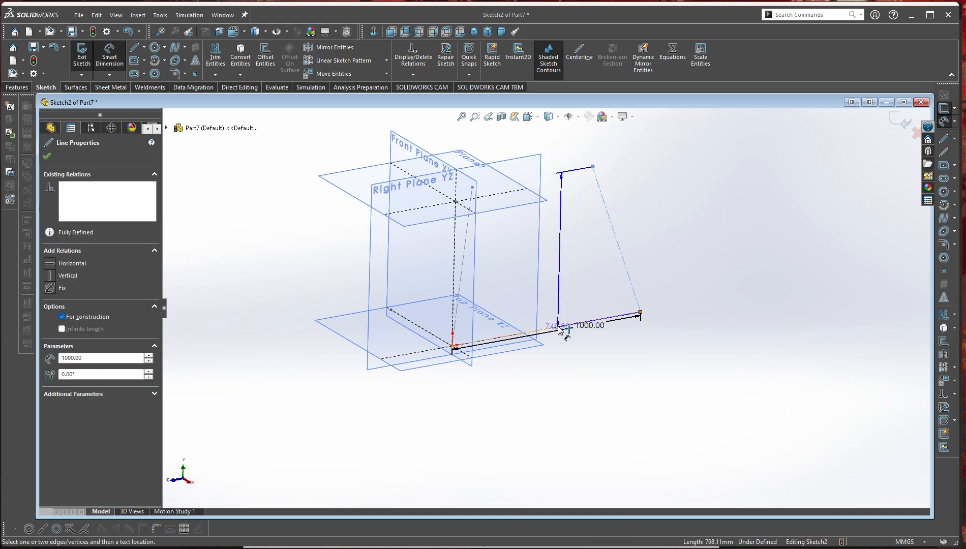
{"action": "left_click", "coordinate": [691, 267]}
{"action": "type", "text": "100"}
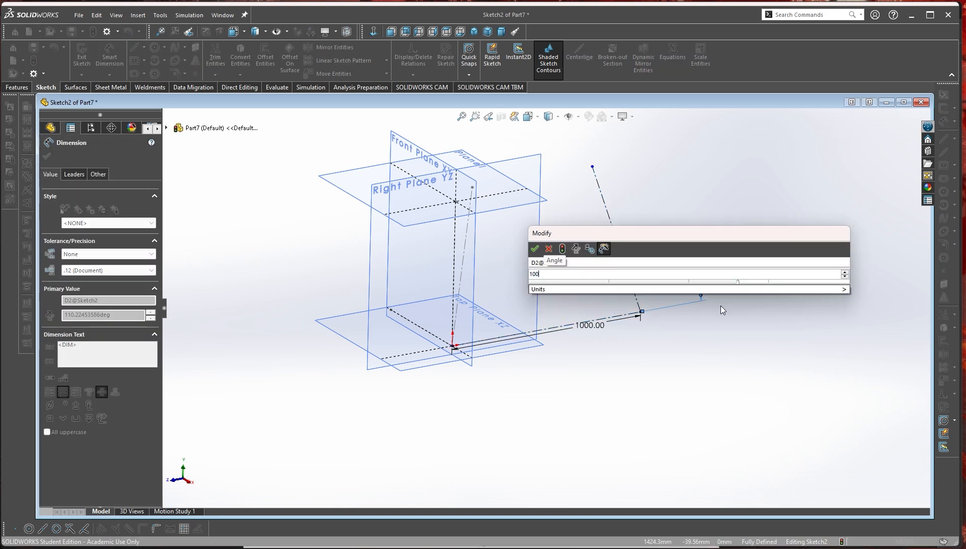
{"action": "key", "text": "Return"}
- Inspect the inclined centerlines and their position relative to the reference planes from several directions
{"action": "scroll", "coordinate": [669, 300], "scroll_direction": "up", "scroll_amount": 3}
{"action": "scroll", "coordinate": [651, 226], "scroll_direction": "down", "scroll_amount": 3}
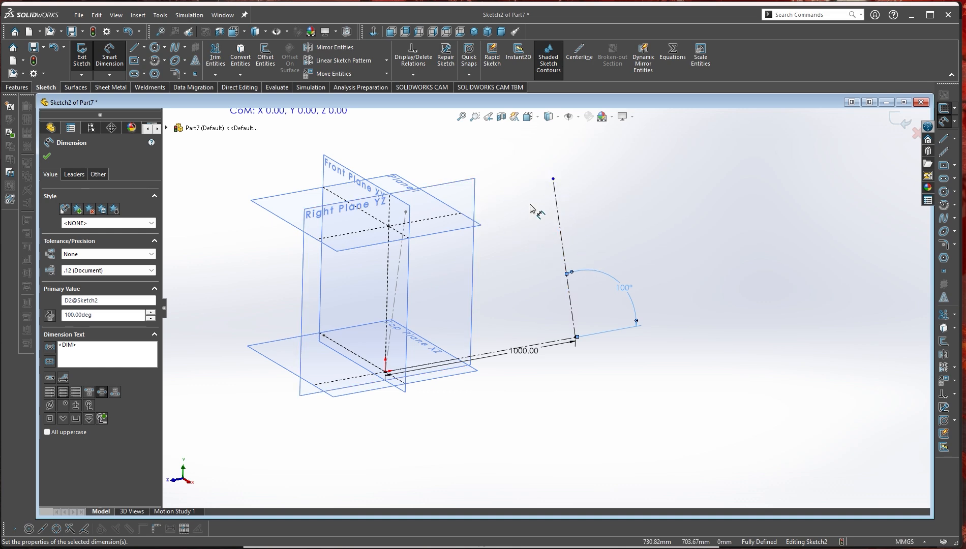
{"action": "scroll", "coordinate": [543, 309], "scroll_direction": "up", "scroll_amount": 3}
{"action": "mouse_move", "coordinate": [559, 277]}
{"action": "middle_mouse_down"}
{"action": "mouse_move", "coordinate": [569, 261]}
{"action": "mouse_move", "coordinate": [597, 258]}
{"action": "mouse_move", "coordinate": [509, 226]}
{"action": "middle_mouse_up"}
{"action": "scroll", "coordinate": [489, 207], "scroll_direction": "down", "scroll_amount": 4}
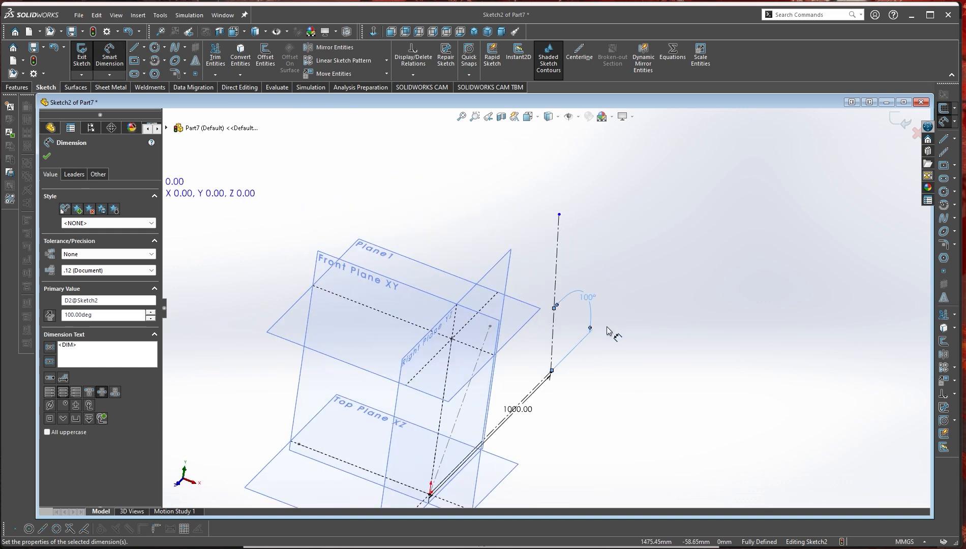
{"action": "scroll", "coordinate": [617, 382], "scroll_direction": "up", "scroll_amount": 4}
{"action": "scroll", "coordinate": [620, 381], "scroll_direction": "down", "scroll_amount": 5}
{"action": "scroll", "coordinate": [473, 312], "scroll_direction": "up", "scroll_amount": 1}
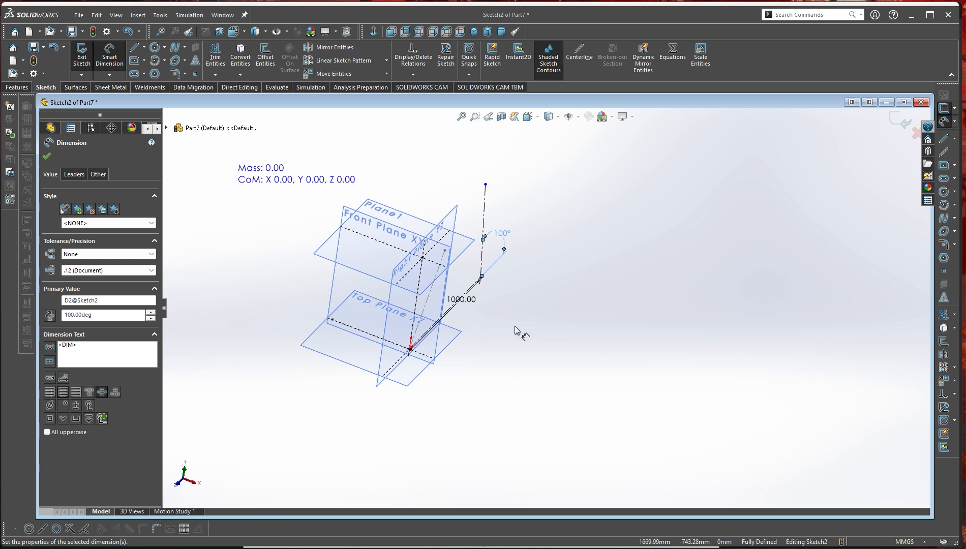
- Exit the sketch and stretch Plane1 well beyond the sketches in the positive X direction
{"action": "left_click", "coordinate": [900, 121]}
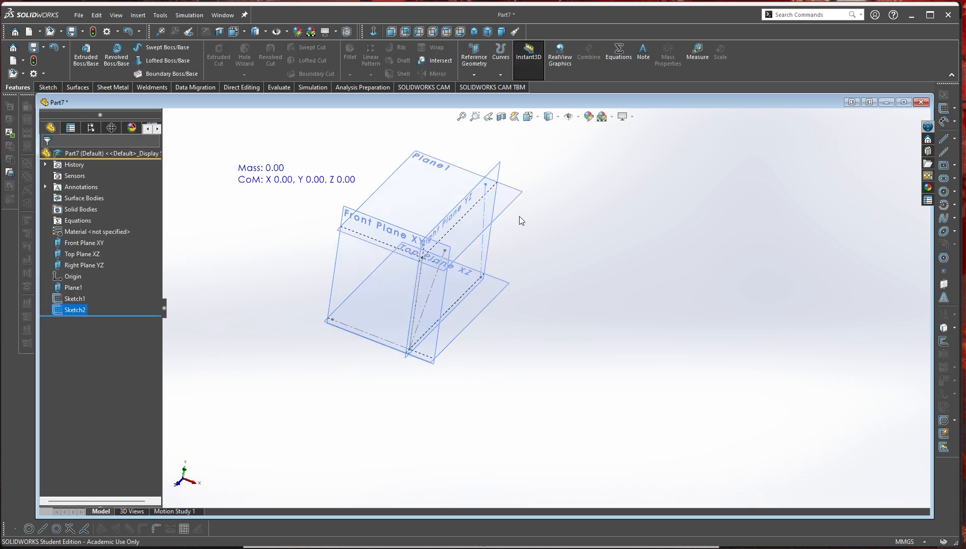
{"action": "left_click", "coordinate": [525, 199]}
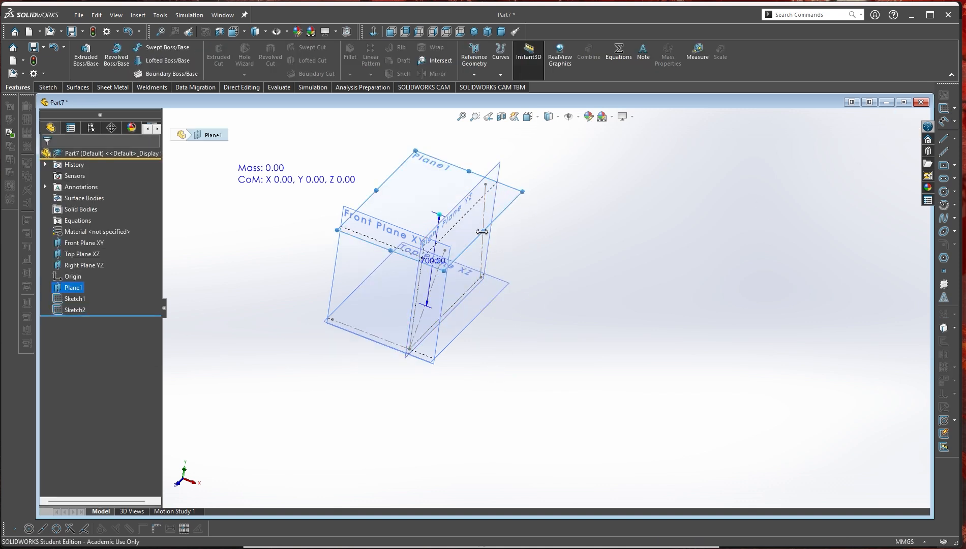
{"action": "left_click_drag", "start_coordinate": [482, 232], "coordinate": [681, 307]}
{"action": "left_click", "coordinate": [438, 432]}
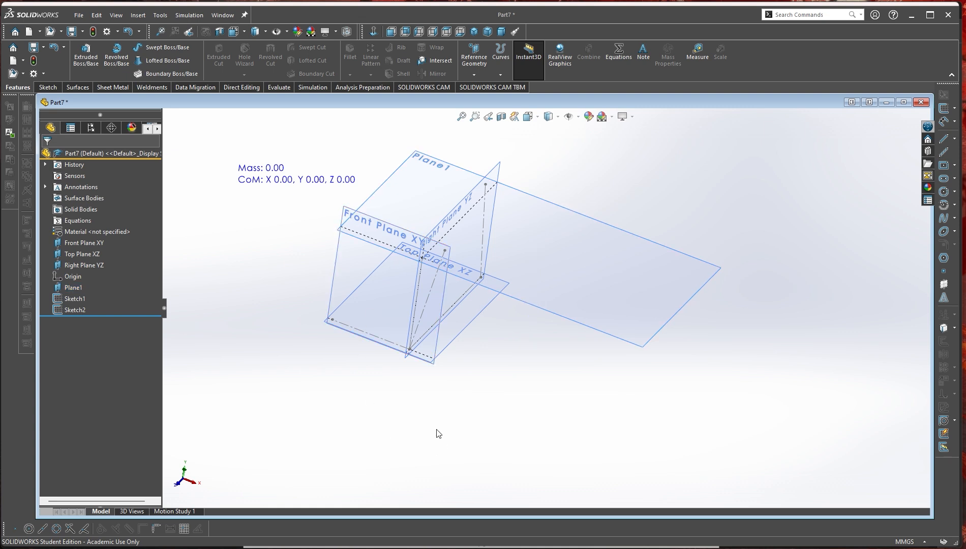
- Hide the Front Plane and the Right Plane
{"action": "middle_click_drag", "start_coordinate": [319, 390], "coordinate": [287, 356]}
{"action": "left_click", "coordinate": [349, 290]}
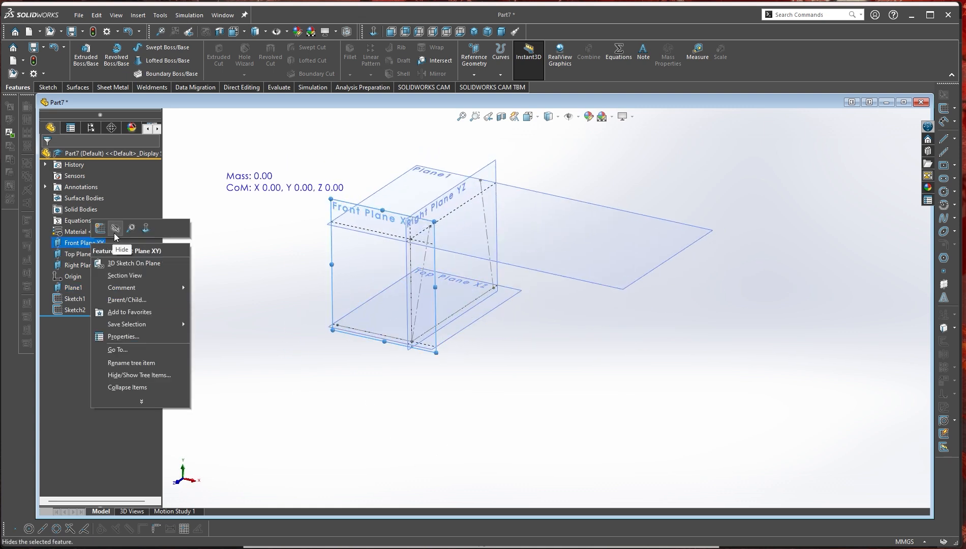
{"action": "left_click", "coordinate": [116, 229]}
{"action": "left_click", "coordinate": [492, 172]}
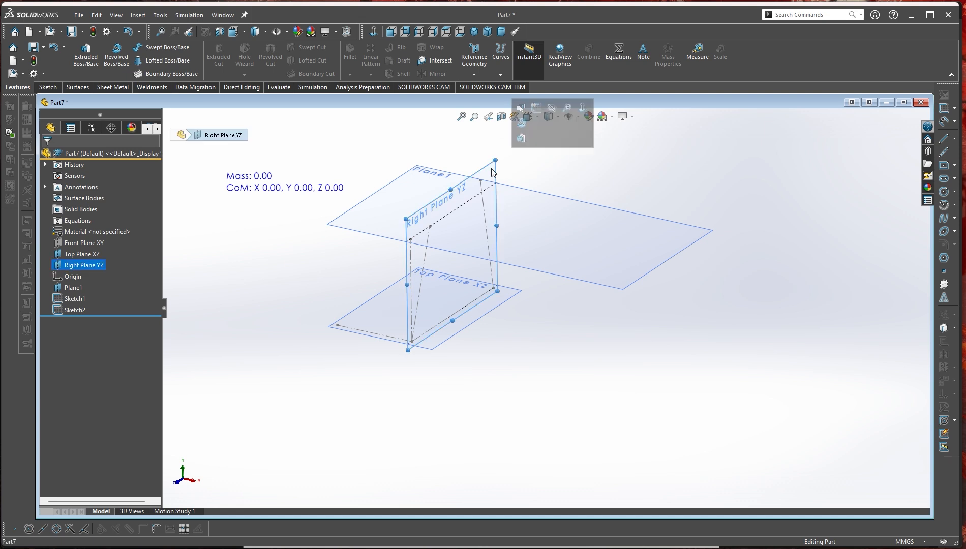
{"action": "left_click", "coordinate": [552, 109]}
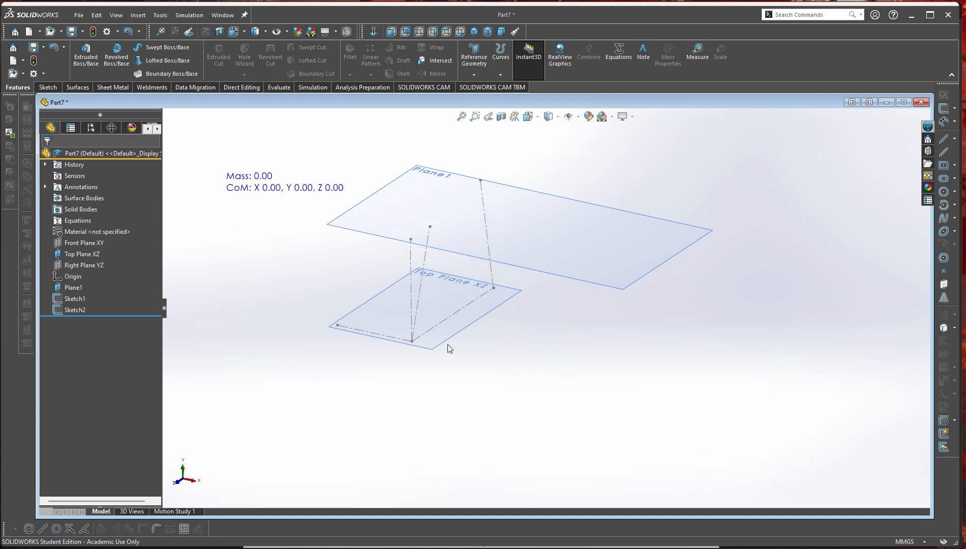
- Stretch the Top Plane in the positive X direction to about the same extent as Plane1
{"action": "left_click", "coordinate": [477, 332]}
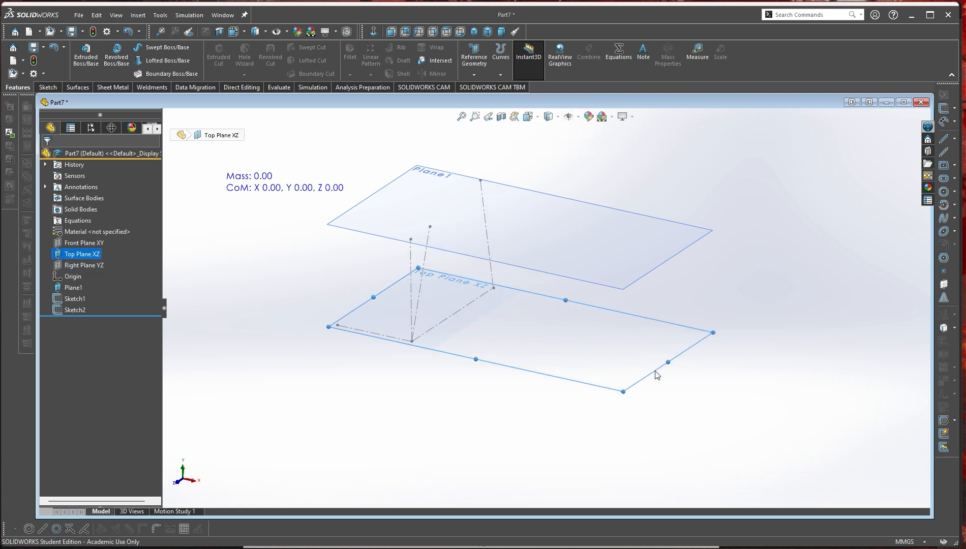
{"action": "mouse_move", "coordinate": [509, 432]}
{"action": "middle_mouse_down"}
{"action": "mouse_move", "coordinate": [528, 381]}
{"action": "mouse_move", "coordinate": [453, 381]}
{"action": "mouse_move", "coordinate": [543, 366]}
{"action": "mouse_move", "coordinate": [500, 366]}
{"action": "mouse_move", "coordinate": [500, 435]}
{"action": "mouse_move", "coordinate": [522, 435]}
{"action": "mouse_move", "coordinate": [552, 384]}
{"action": "mouse_move", "coordinate": [518, 420]}
{"action": "middle_mouse_up"}
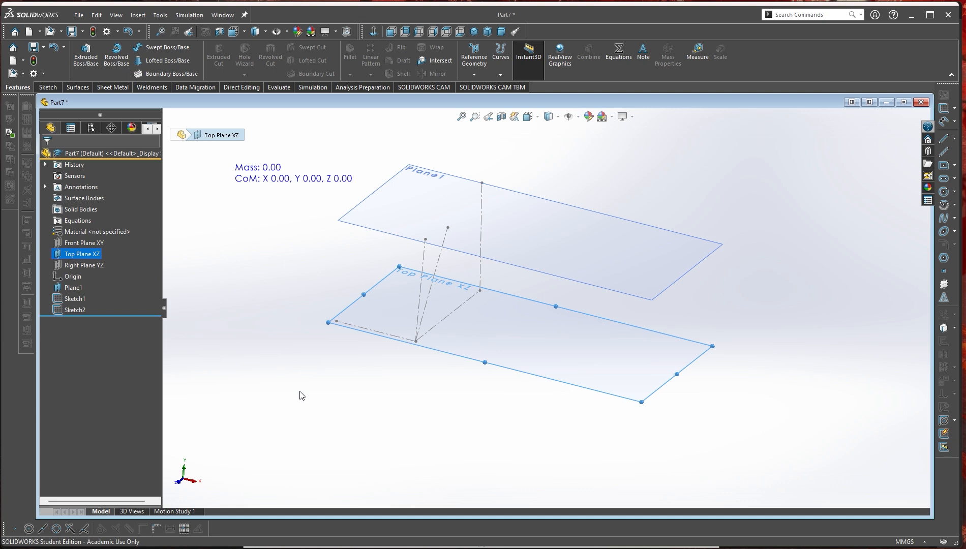
- Create a reference plane perpendicular to the Front Plane through Sketch1's inclined centerline, and stretch it across the frame's depth
{"action": "left_click", "coordinate": [84, 243]}
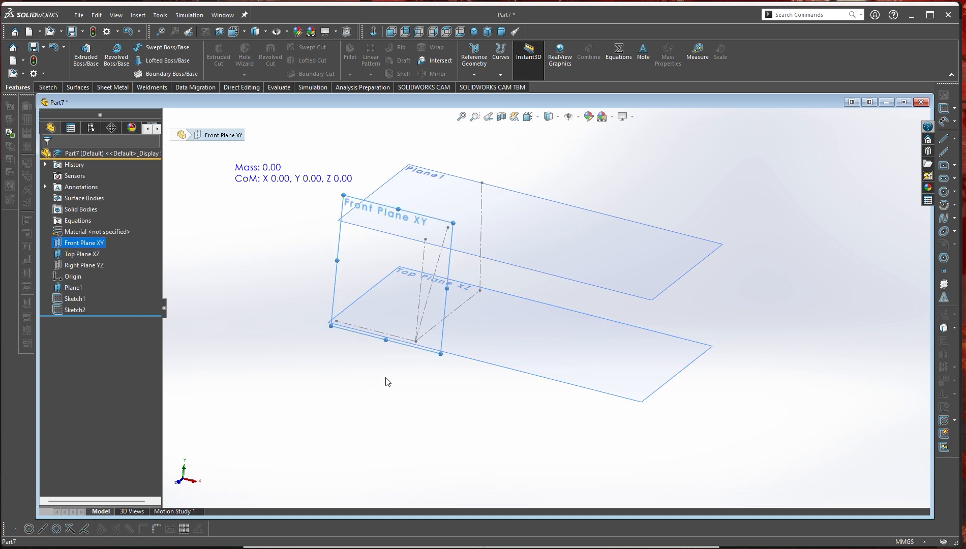
{"action": "middle_click_drag", "start_coordinate": [387, 382], "coordinate": [360, 390]}
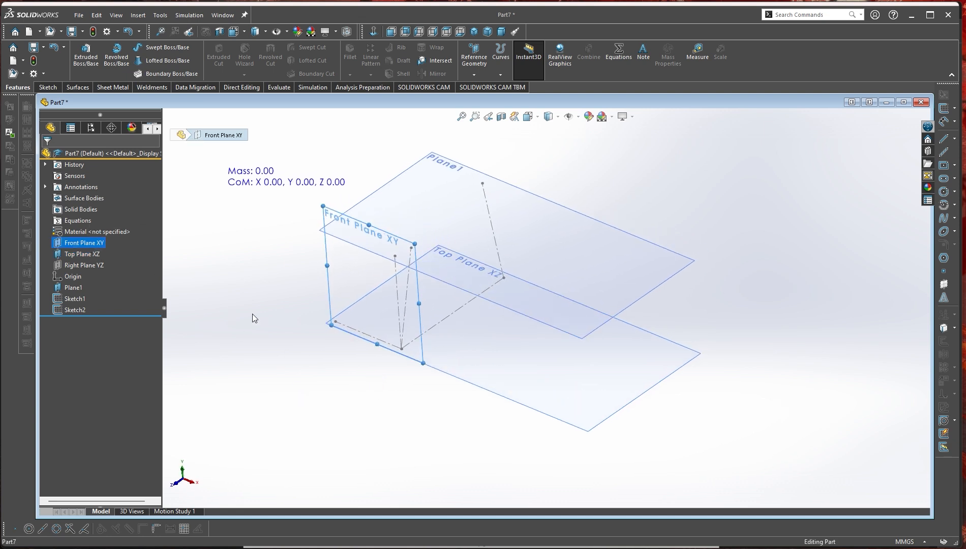
{"action": "left_click", "coordinate": [292, 418]}
{"action": "left_click", "coordinate": [92, 244]}
{"action": "left_click", "coordinate": [474, 61]}
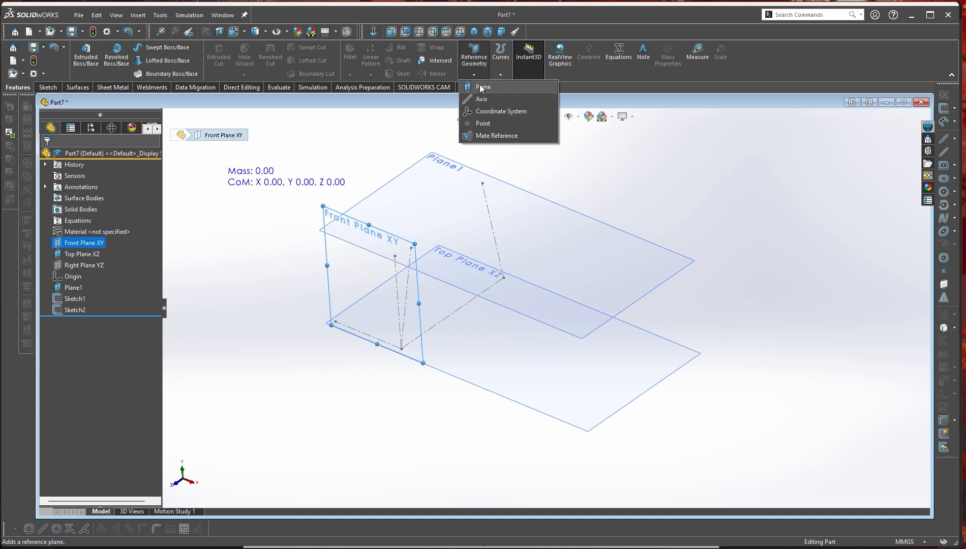
{"action": "left_click", "coordinate": [481, 88]}
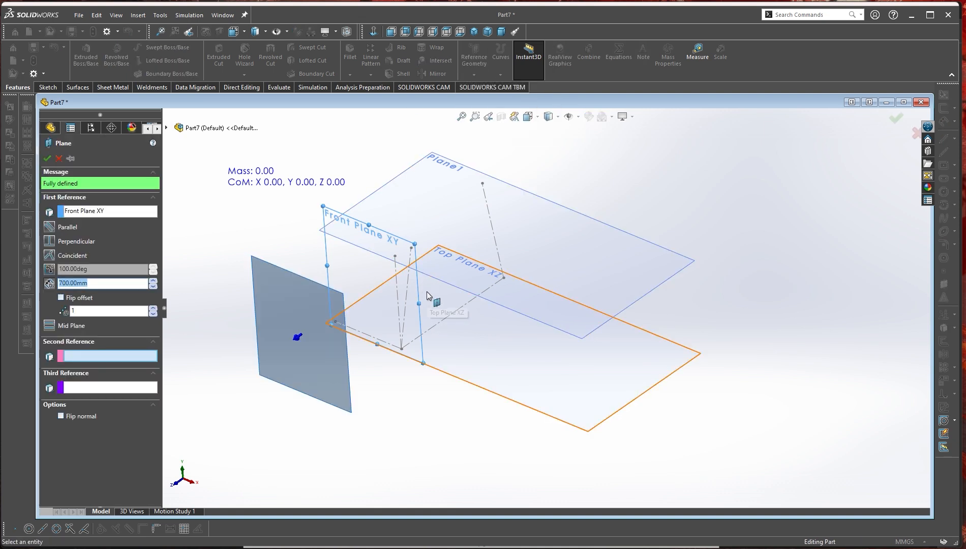
{"action": "left_click", "coordinate": [407, 291]}
{"action": "mouse_move", "coordinate": [398, 308]}
{"action": "middle_mouse_down"}
{"action": "mouse_move", "coordinate": [377, 319]}
{"action": "mouse_move", "coordinate": [409, 278]}
{"action": "mouse_move", "coordinate": [466, 273]}
{"action": "mouse_move", "coordinate": [381, 279]}
{"action": "mouse_move", "coordinate": [336, 305]}
{"action": "middle_mouse_up"}
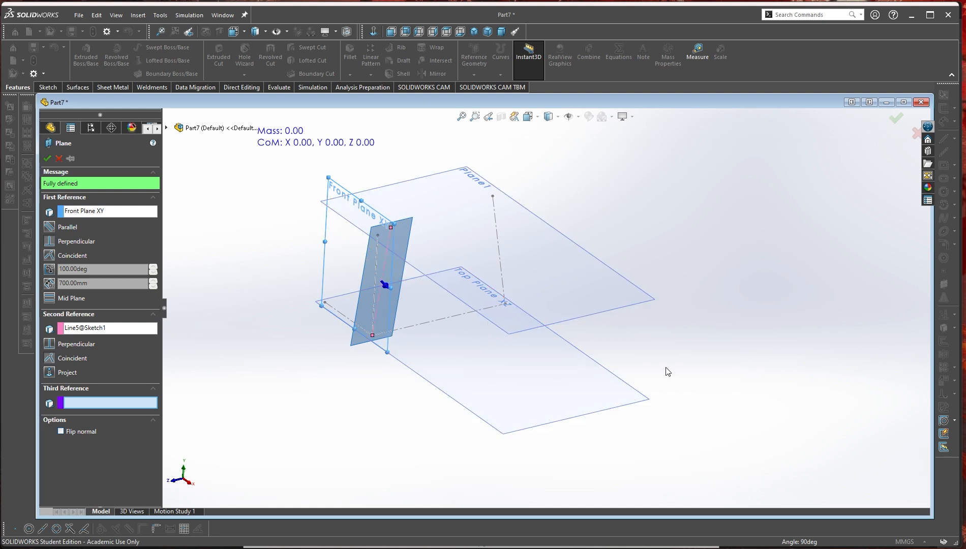
{"action": "right_click", "coordinate": [542, 362]}
{"action": "middle_click_drag", "start_coordinate": [450, 448], "coordinate": [444, 377]}
- Edit Sketch2 and draw a centerline from the origin up to the level of Plane1
{"action": "left_click", "coordinate": [87, 309]}
{"action": "mouse_move", "coordinate": [310, 391]}
{"action": "middle_mouse_down"}
{"action": "mouse_move", "coordinate": [289, 401]}
{"action": "mouse_move", "coordinate": [276, 330]}
{"action": "mouse_move", "coordinate": [297, 357]}
{"action": "middle_mouse_up"}
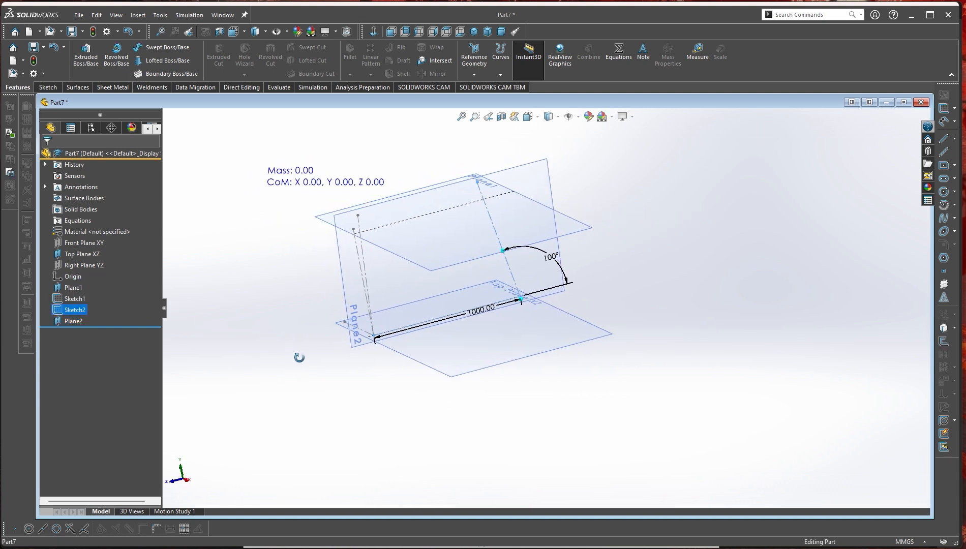
{"action": "right_click", "coordinate": [82, 313]}
{"action": "left_click", "coordinate": [102, 302]}
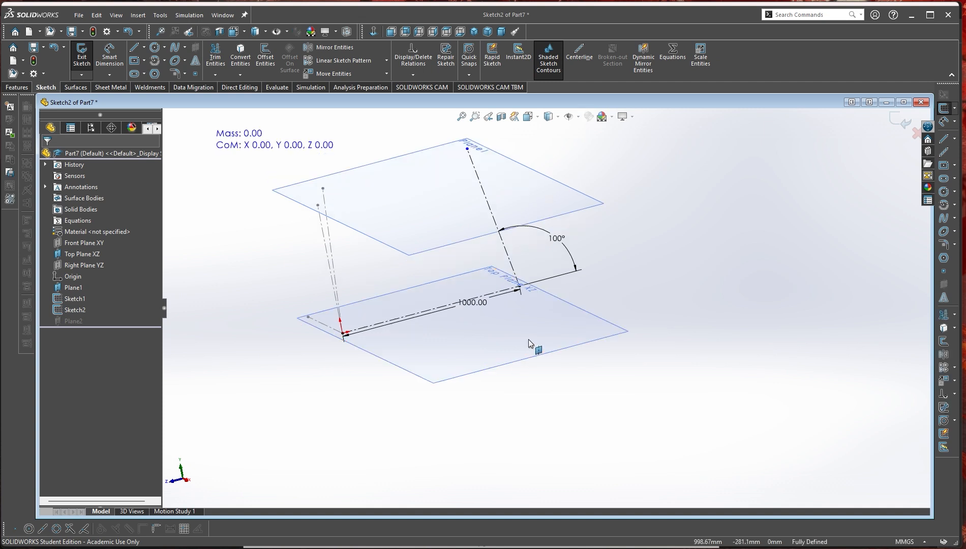
{"action": "middle_click_drag", "start_coordinate": [513, 417], "coordinate": [523, 399]}
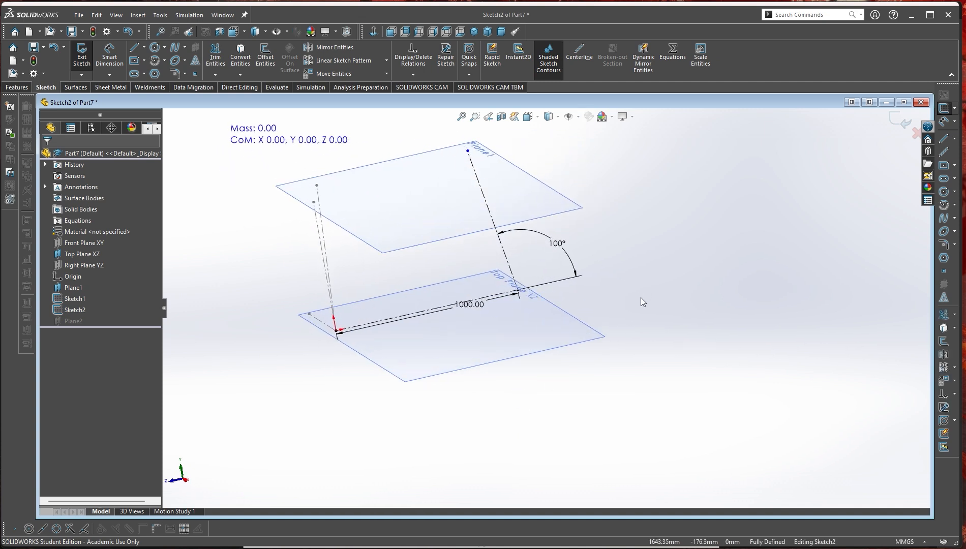
{"action": "mouse_move", "coordinate": [642, 305]}
{"action": "right_mouse_down"}
{"action": "mouse_move", "coordinate": [659, 309]}
{"action": "mouse_move", "coordinate": [676, 276]}
{"action": "right_mouse_up"}
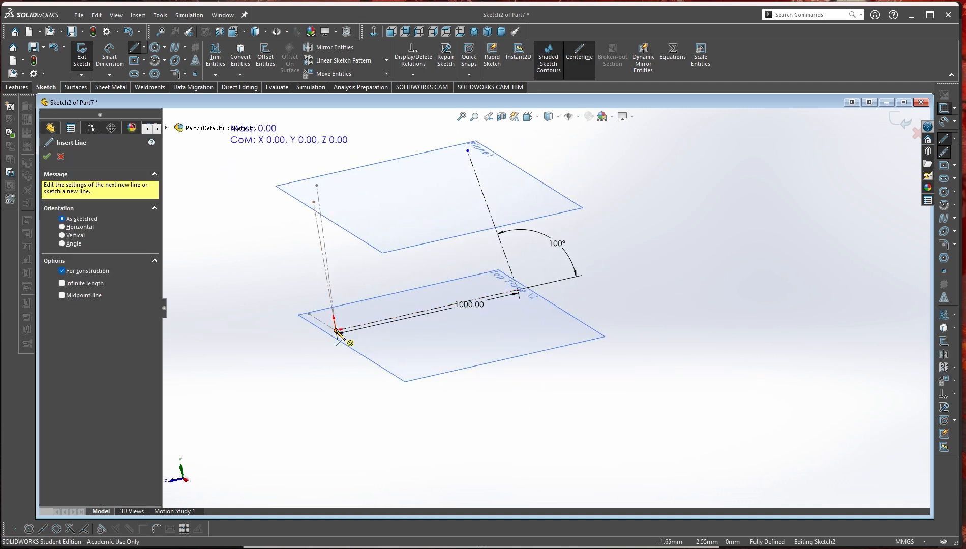
{"action": "left_click", "coordinate": [350, 181]}
{"action": "right_click", "coordinate": [352, 182]}
{"action": "left_click", "coordinate": [373, 190]}
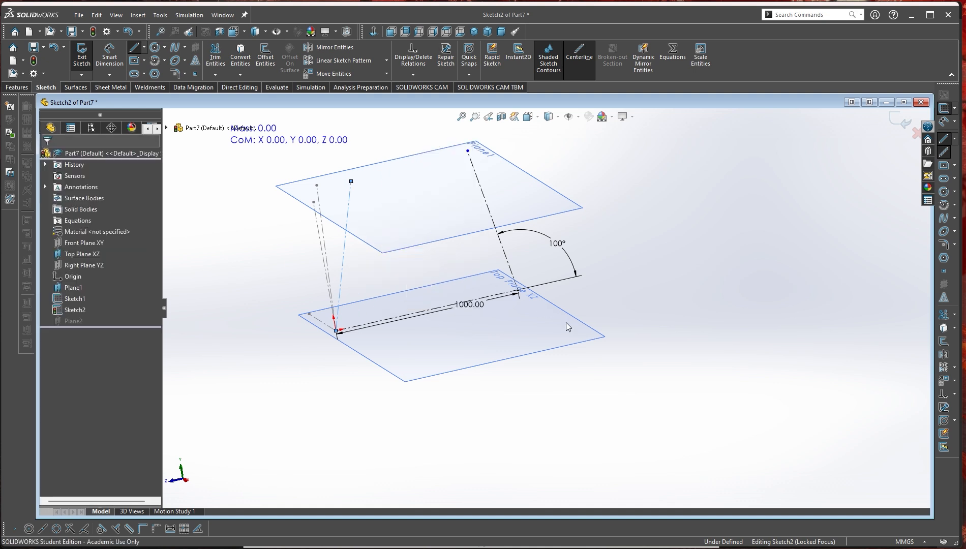
- Dimension the new centerline at 100° to the outward extension of the 1000 mm base line, and exit the sketch
{"action": "left_click", "coordinate": [345, 264]}
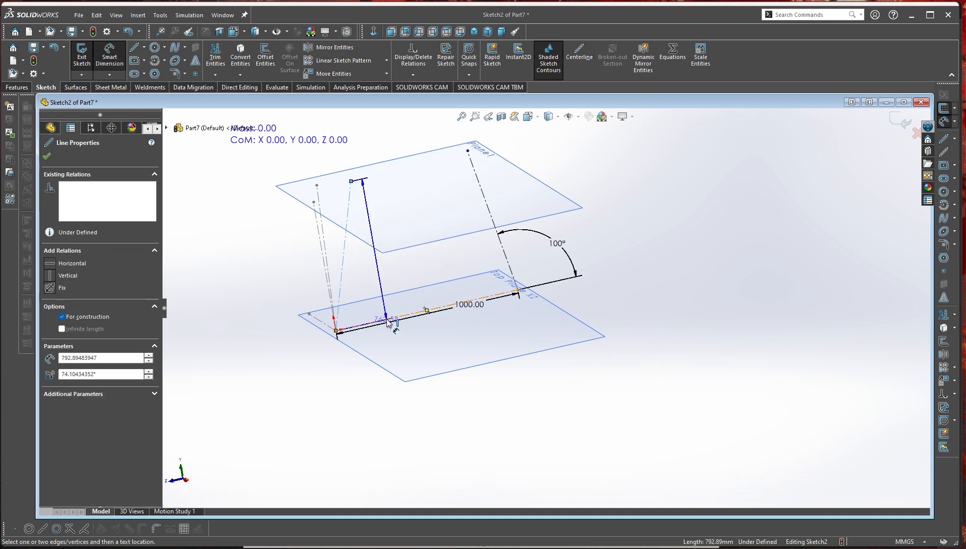
{"action": "left_click", "coordinate": [389, 322]}
{"action": "left_click", "coordinate": [310, 339]}
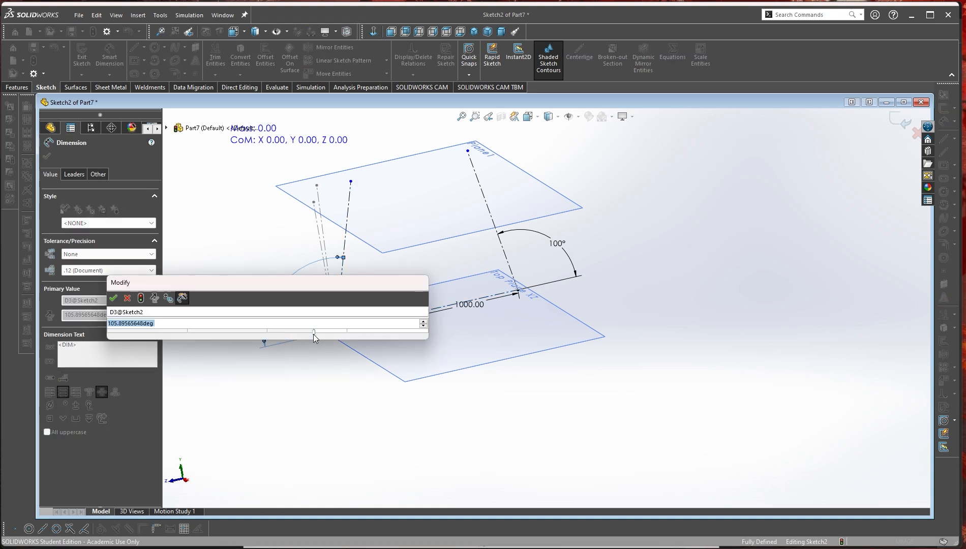
{"action": "type", "text": "100"}
{"action": "key", "text": "Return"}
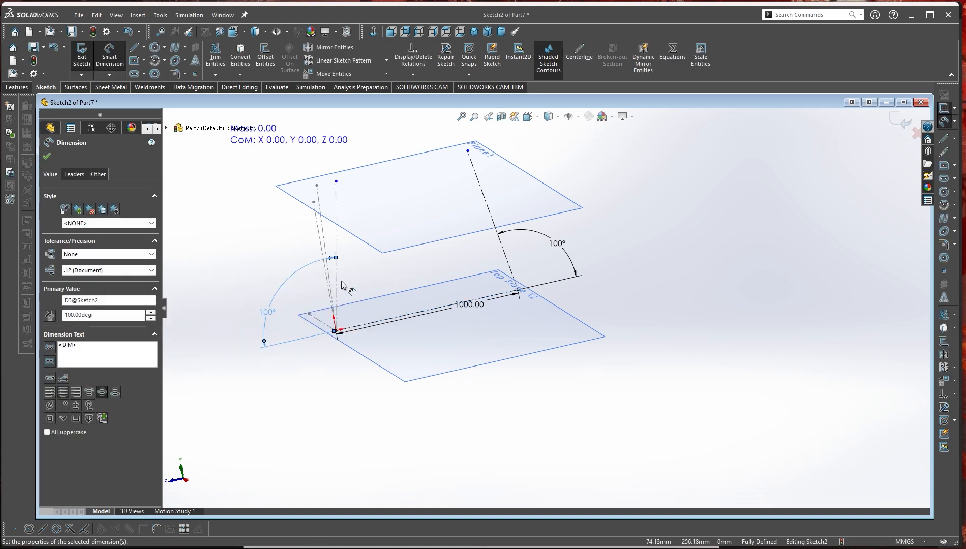
{"action": "left_click", "coordinate": [336, 285]}
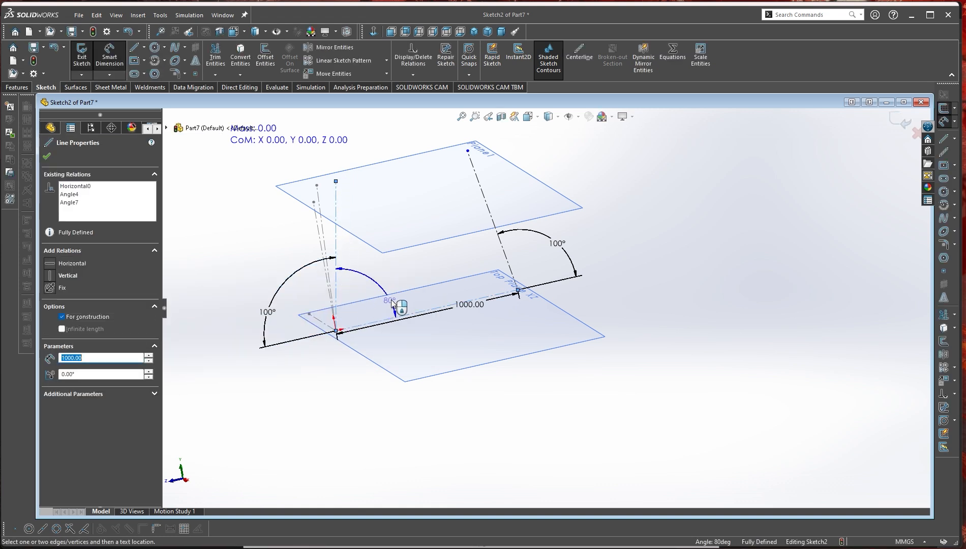
{"action": "key", "text": "Escape"}
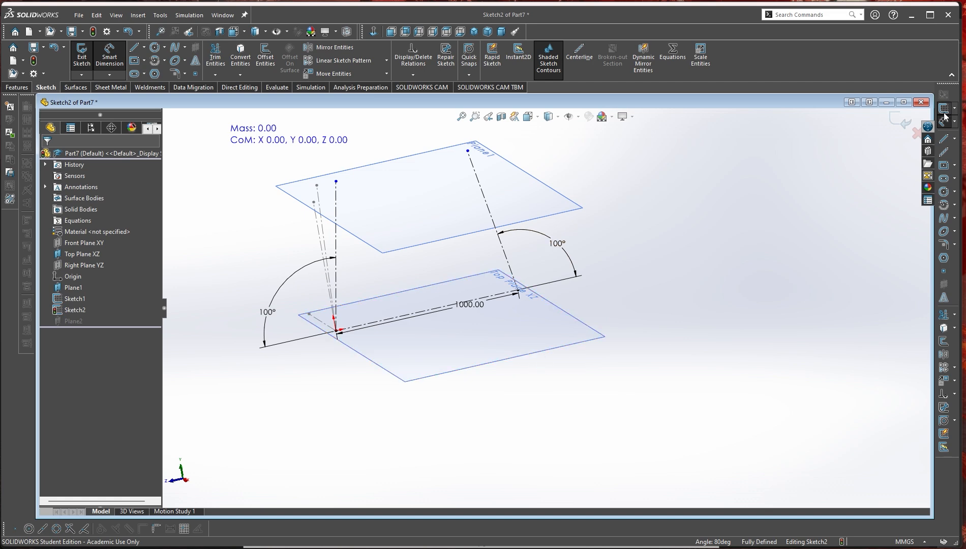
{"action": "mouse_move", "coordinate": [448, 399]}
{"action": "middle_mouse_down"}
{"action": "mouse_move", "coordinate": [496, 362]}
{"action": "mouse_move", "coordinate": [500, 430]}
{"action": "middle_mouse_up"}
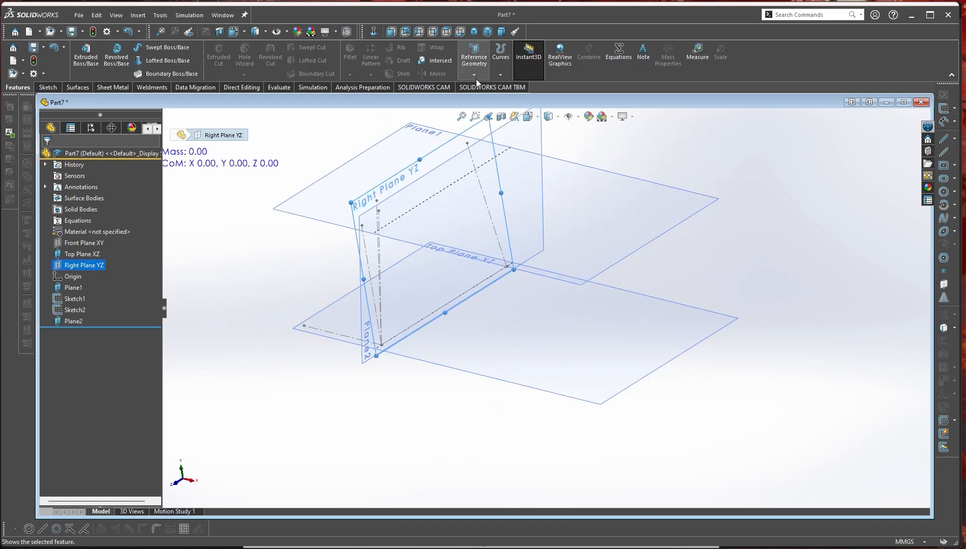
- Create a reference plane perpendicular to the Right Plane through Sketch2's inclined centerline at the far end, and stretch it in positive X
{"action": "left_click", "coordinate": [473, 77]}
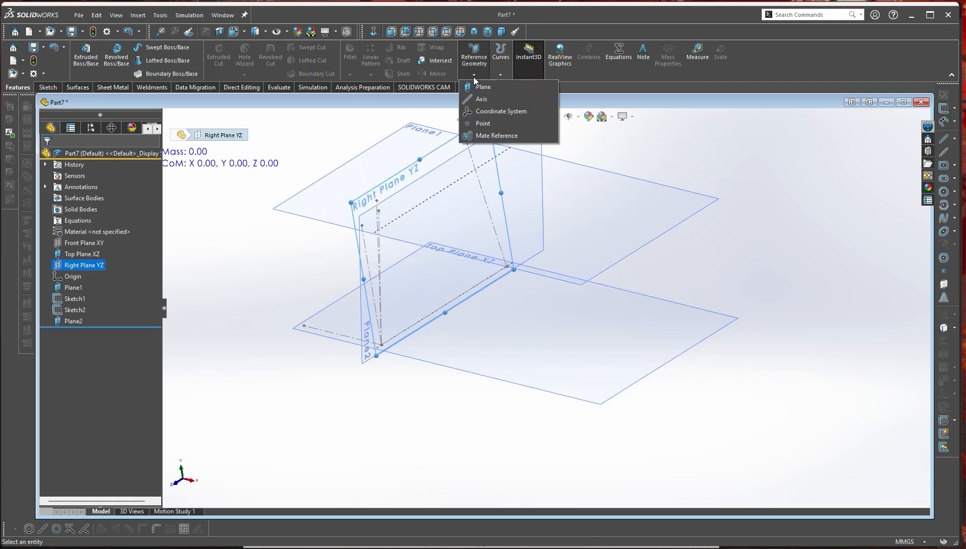
{"action": "left_click", "coordinate": [483, 87]}
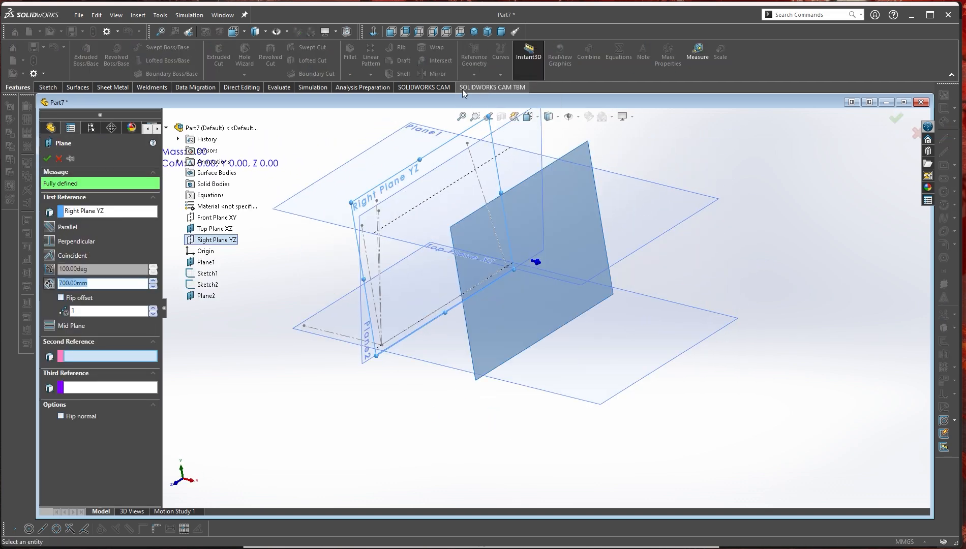
{"action": "left_click", "coordinate": [482, 190]}
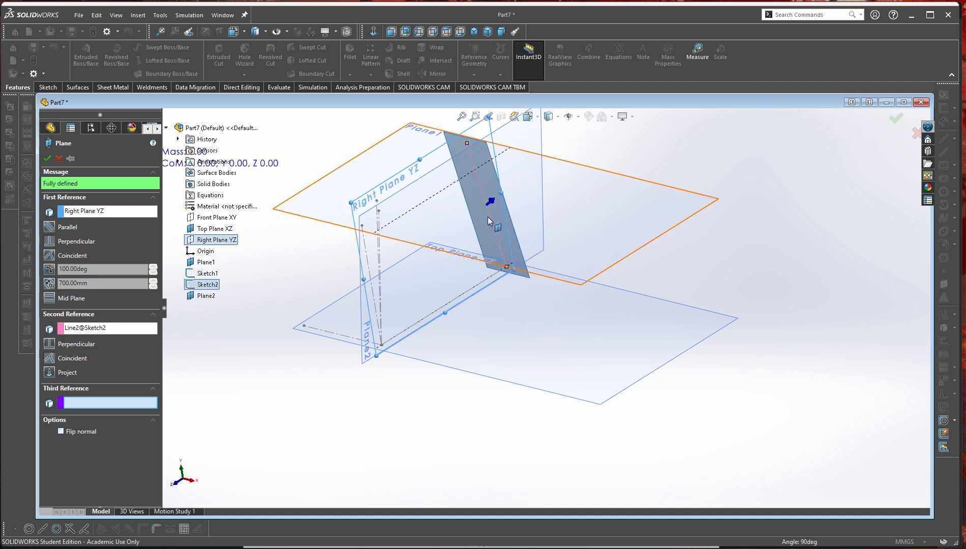
{"action": "middle_click_drag", "start_coordinate": [460, 290], "coordinate": [135, 351]}
{"action": "left_click", "coordinate": [896, 120]}
- Create a reference plane perpendicular to the Right Plane through Sketch2's inclined centerline at the origin, and stretch it in positive X
{"action": "left_click", "coordinate": [83, 265]}
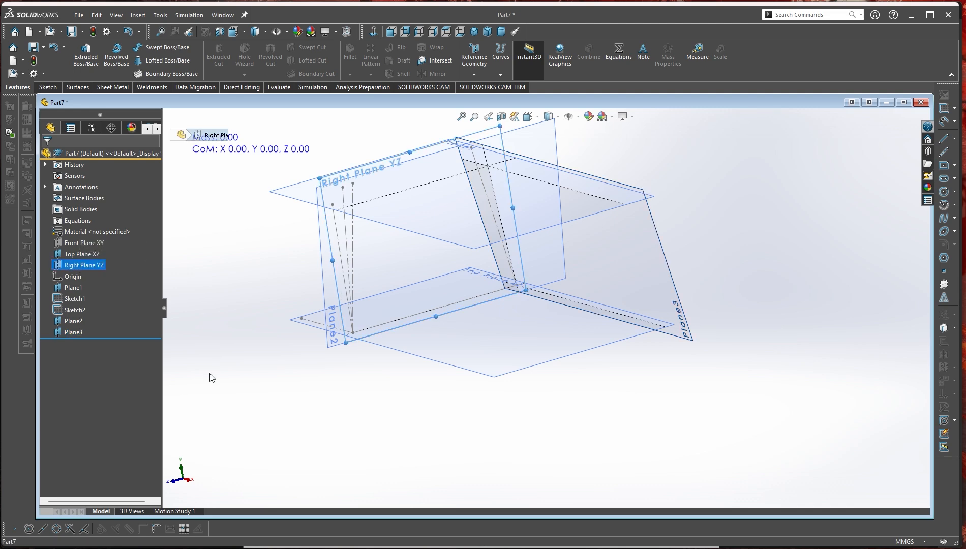
{"action": "left_click", "coordinate": [474, 75]}
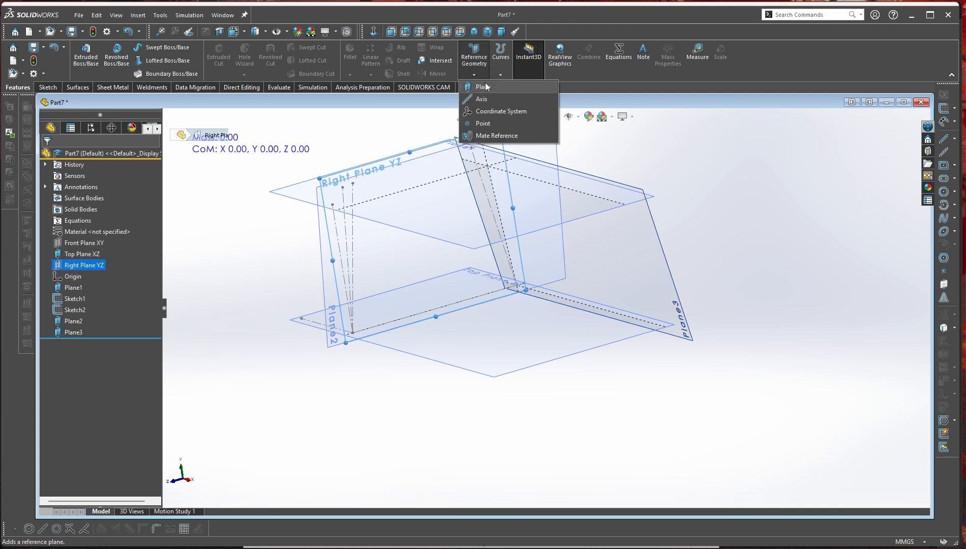
{"action": "left_click", "coordinate": [486, 88]}
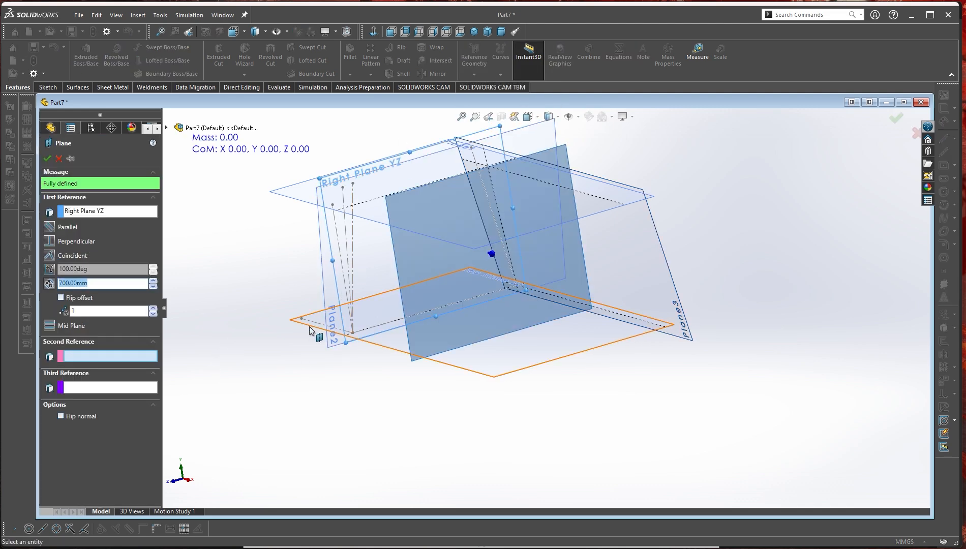
{"action": "middle_click_drag", "start_coordinate": [309, 330], "coordinate": [344, 192]}
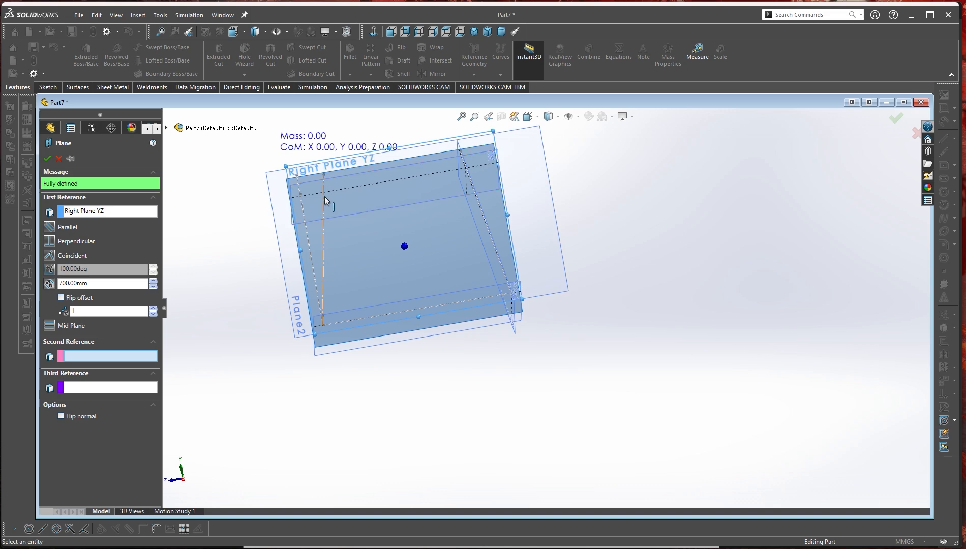
{"action": "left_click", "coordinate": [324, 196]}
{"action": "mouse_move", "coordinate": [289, 326]}
{"action": "middle_mouse_down"}
{"action": "mouse_move", "coordinate": [351, 326]}
{"action": "mouse_move", "coordinate": [377, 312]}
{"action": "mouse_move", "coordinate": [333, 355]}
{"action": "middle_mouse_up"}
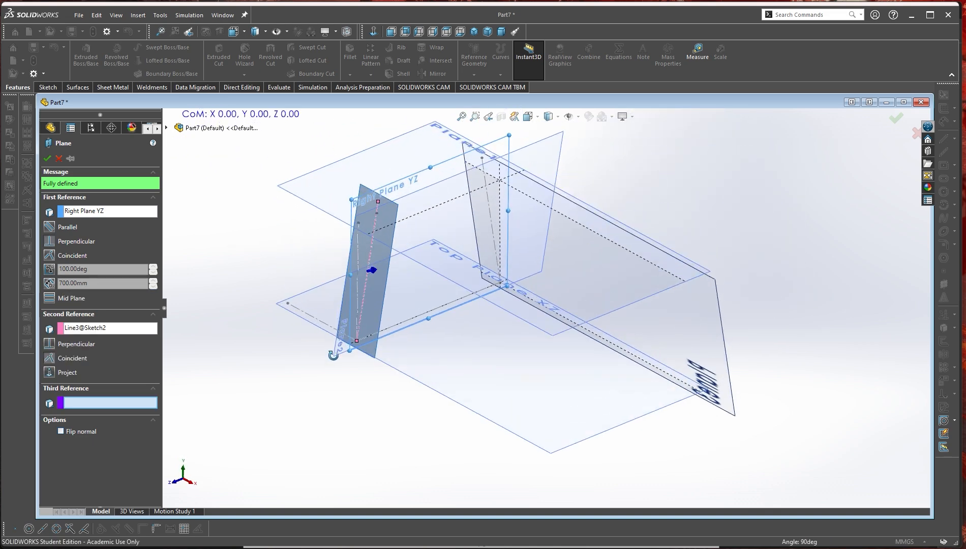
{"action": "left_click", "coordinate": [46, 159]}
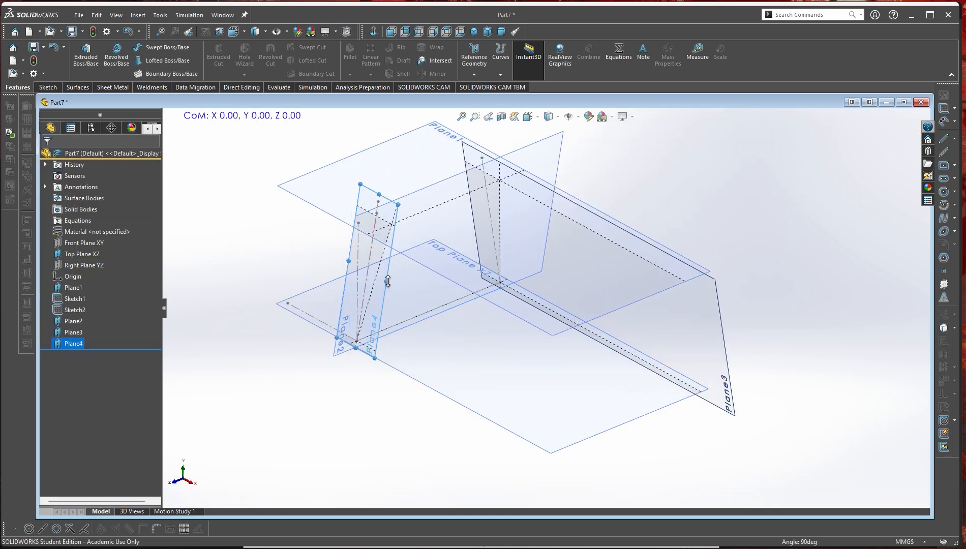
{"action": "middle_click_drag", "start_coordinate": [623, 452], "coordinate": [559, 382]}
{"action": "middle_click_drag", "start_coordinate": [374, 329], "coordinate": [414, 307]}
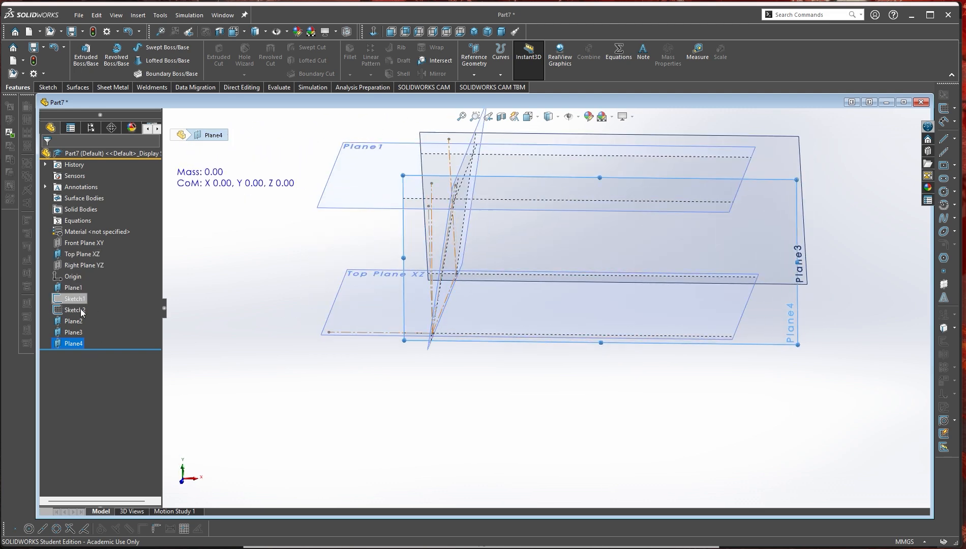
- Hide Sketch1 and Sketch2 so that only the reference planes remain displayed
{"action": "left_click", "coordinate": [81, 300]}
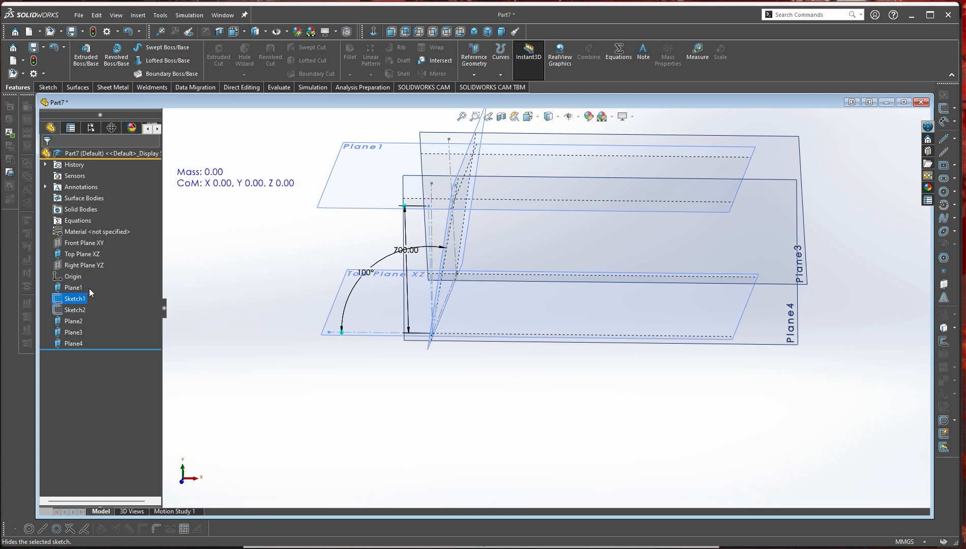
{"action": "left_click", "coordinate": [91, 291]}
{"action": "left_click", "coordinate": [77, 310]}
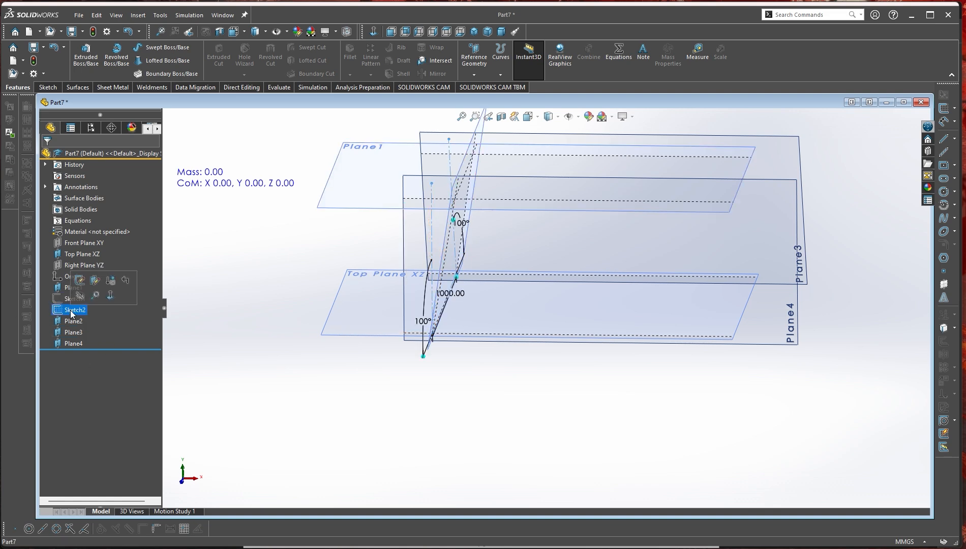
{"action": "mouse_move", "coordinate": [414, 416]}
{"action": "middle_mouse_down"}
{"action": "mouse_move", "coordinate": [360, 371]}
{"action": "mouse_move", "coordinate": [541, 400]}
{"action": "mouse_move", "coordinate": [707, 319]}
{"action": "mouse_move", "coordinate": [684, 274]}
{"action": "middle_mouse_up"}
{"action": "mouse_move", "coordinate": [618, 361]}
{"action": "middle_mouse_down"}
{"action": "mouse_move", "coordinate": [731, 316]}
{"action": "mouse_move", "coordinate": [694, 353]}
{"action": "mouse_move", "coordinate": [606, 374]}
{"action": "middle_mouse_up"}
{"action": "scroll", "coordinate": [581, 364], "scroll_direction": "up", "scroll_amount": 2}
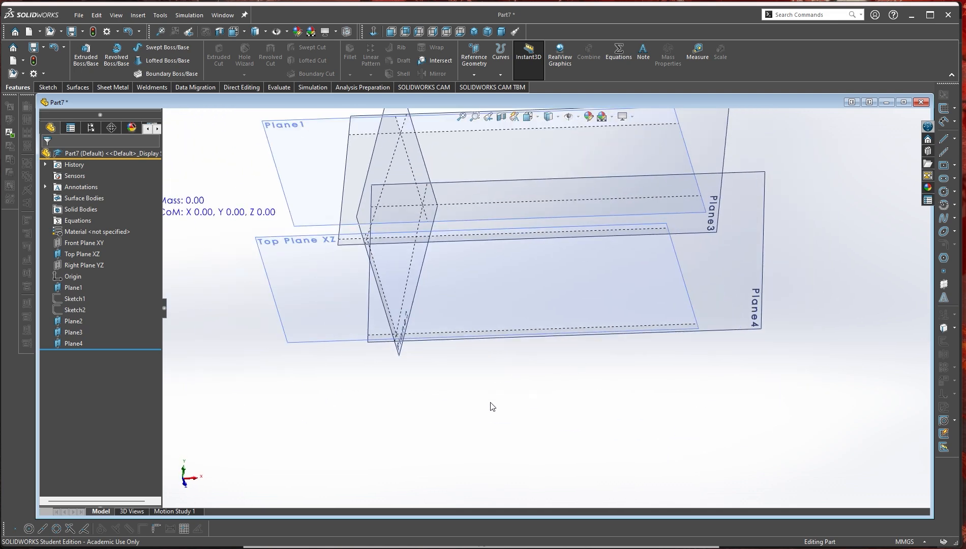
{"action": "middle_click_drag", "start_coordinate": [468, 394], "coordinate": [489, 409]}
{"action": "right_click", "coordinate": [328, 322]}
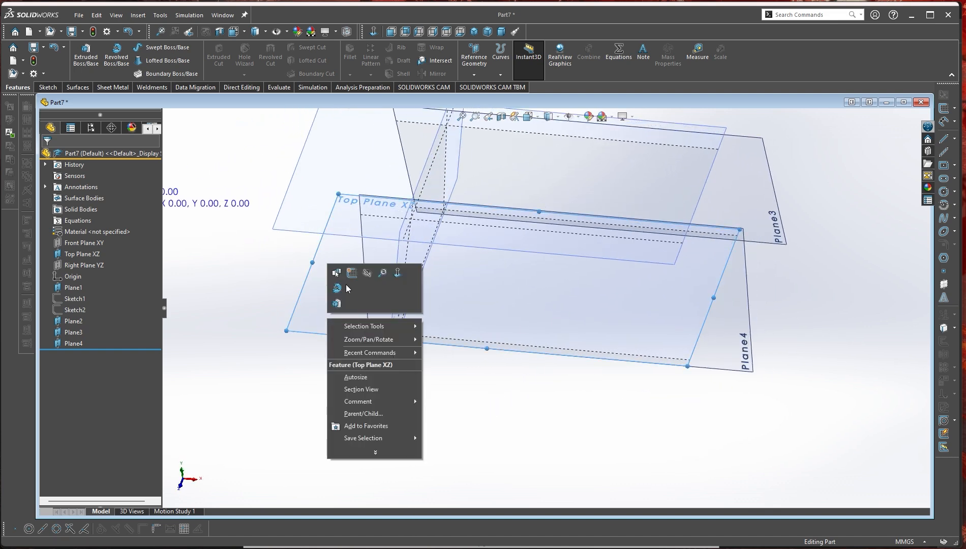
{"action": "left_click", "coordinate": [350, 273]}
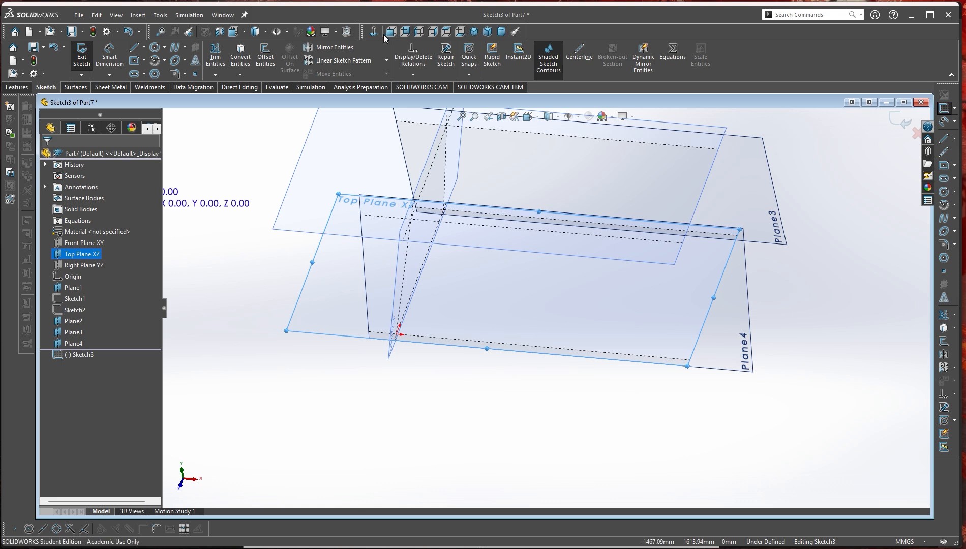
{"action": "left_click", "coordinate": [446, 32]}
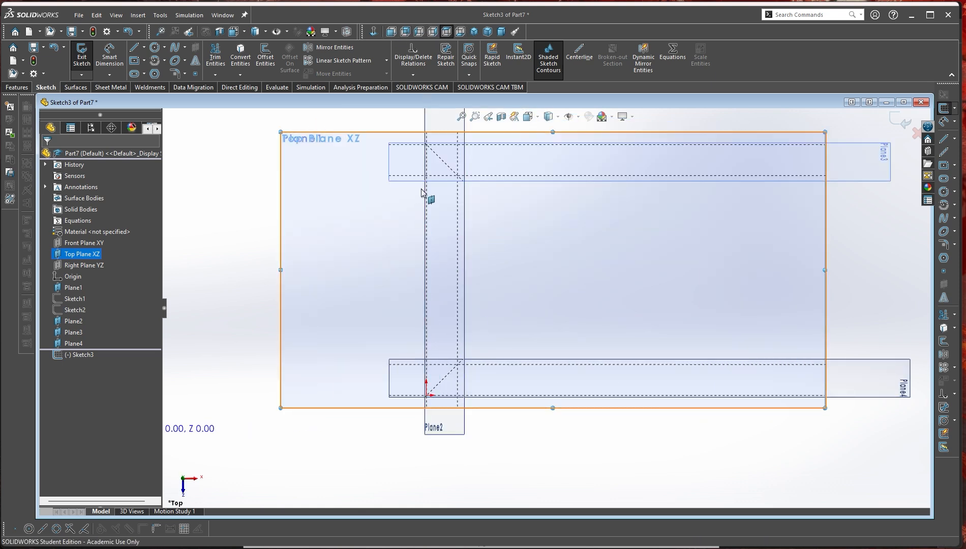
{"action": "scroll", "coordinate": [554, 307], "scroll_direction": "up", "scroll_amount": 1}
{"action": "right_click_drag", "start_coordinate": [629, 435], "coordinate": [617, 438]}
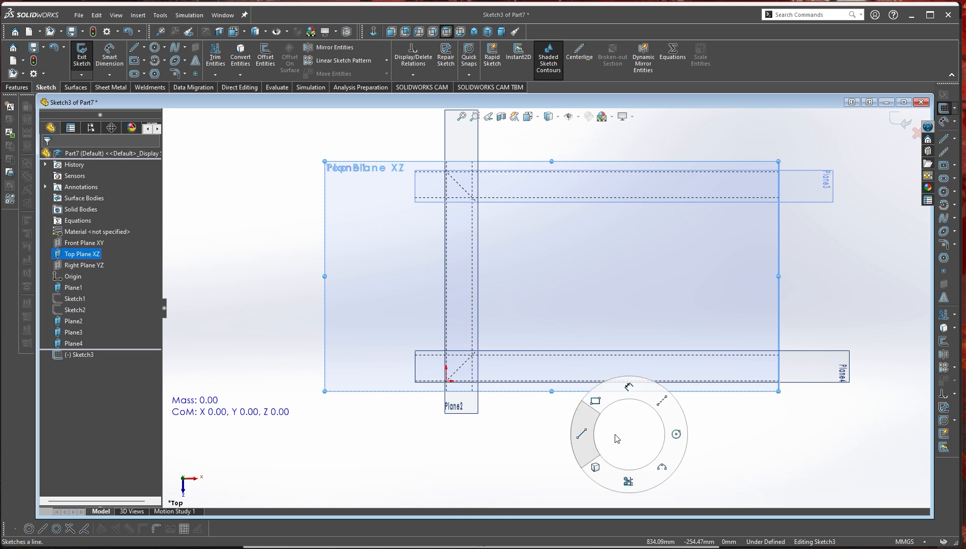
- Leave the Top Plane sketch, start a 3D sketch, and draw a line about 804 mm long from the origin in negative Z
{"action": "left_click", "coordinate": [343, 320]}
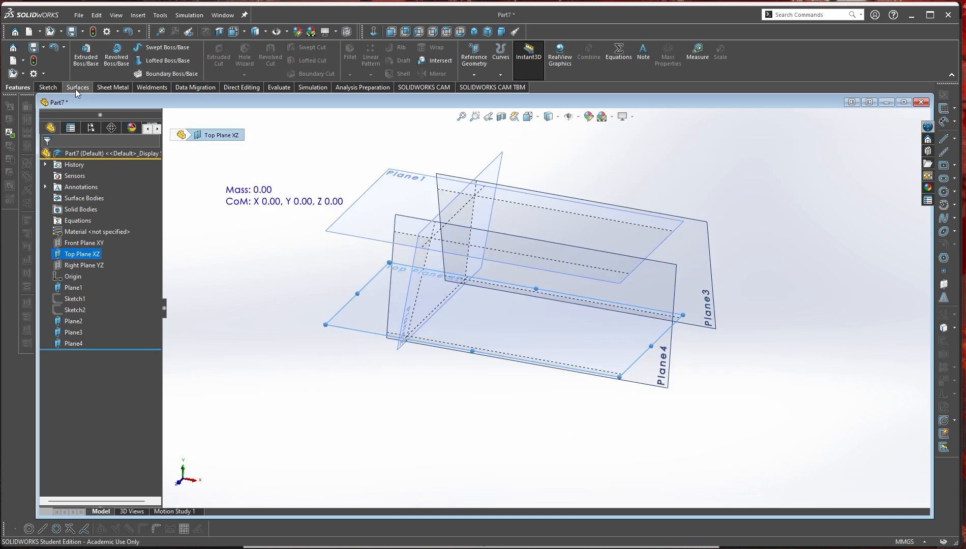
{"action": "left_click", "coordinate": [155, 88]}
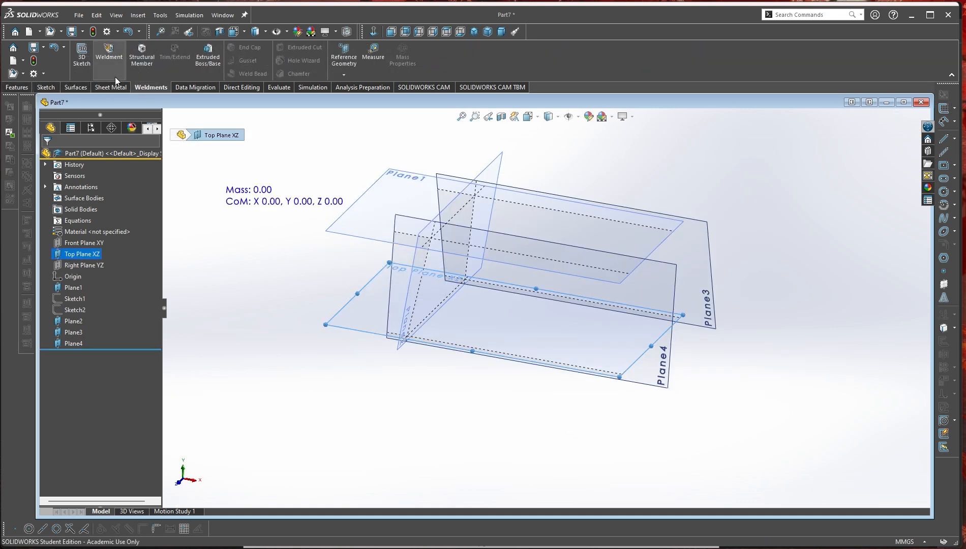
{"action": "left_click", "coordinate": [83, 56]}
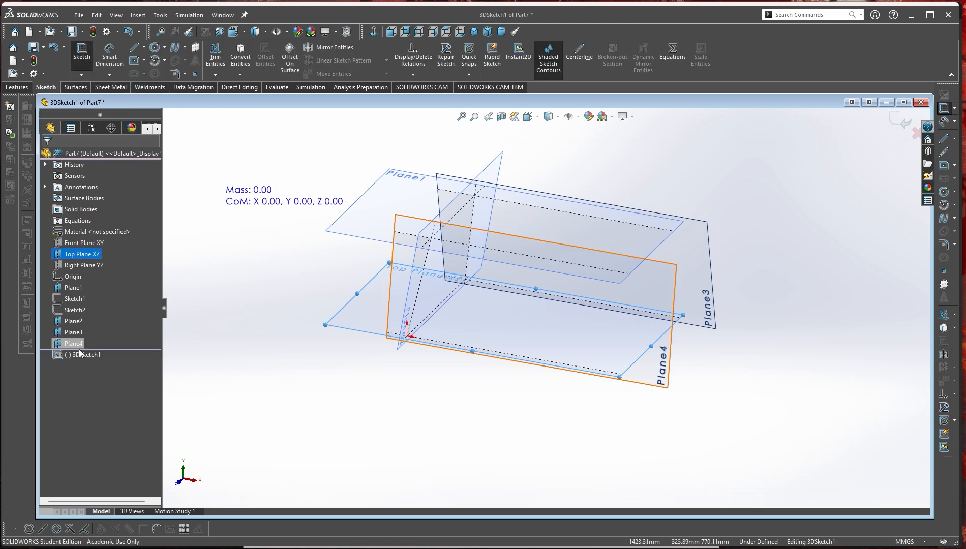
{"action": "mouse_move", "coordinate": [472, 428]}
{"action": "middle_mouse_down"}
{"action": "mouse_move", "coordinate": [460, 442]}
{"action": "mouse_move", "coordinate": [473, 440]}
{"action": "middle_mouse_up"}
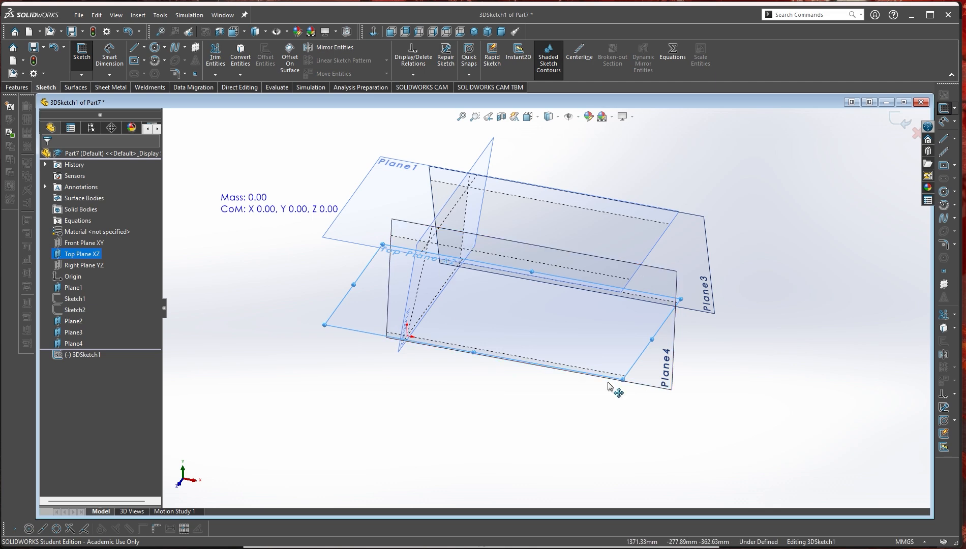
{"action": "right_click_drag", "start_coordinate": [389, 446], "coordinate": [377, 427]}
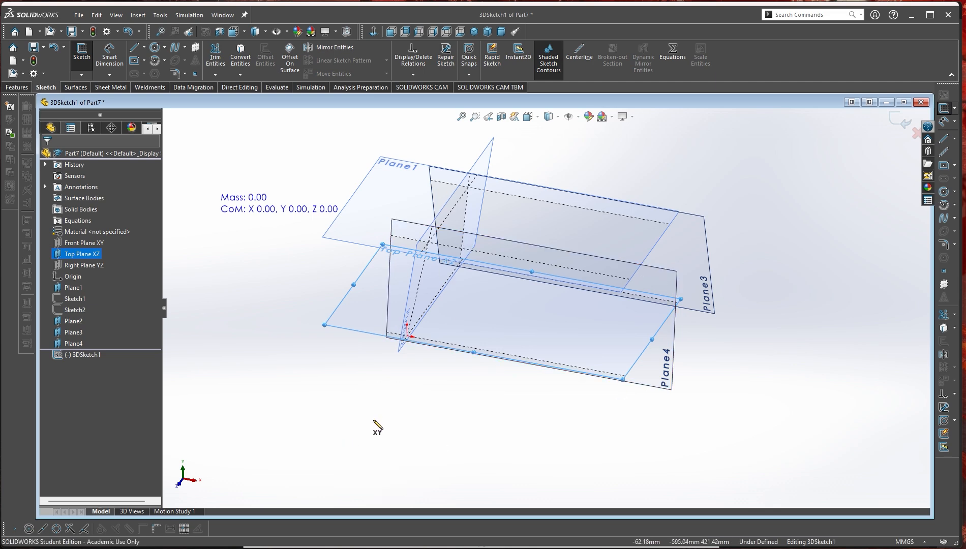
{"action": "left_click", "coordinate": [407, 336]}
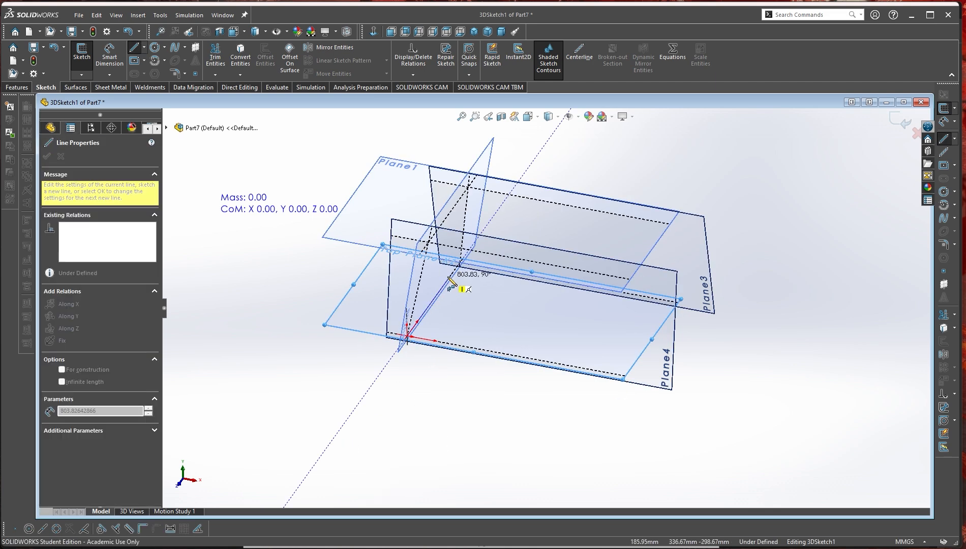
{"action": "left_click", "coordinate": [450, 276]}
- Dimension the length of the new line from the origin at 1000 mm
{"action": "key", "text": "Escape"}
{"action": "key", "text": "d"}
{"action": "left_click", "coordinate": [431, 305]}
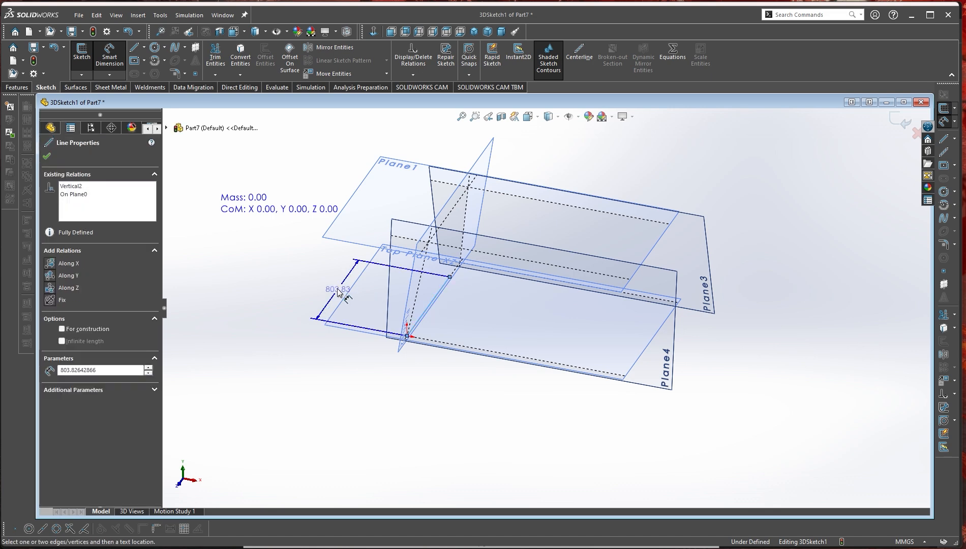
{"action": "left_click", "coordinate": [399, 341]}
{"action": "type", "text": "1000"}
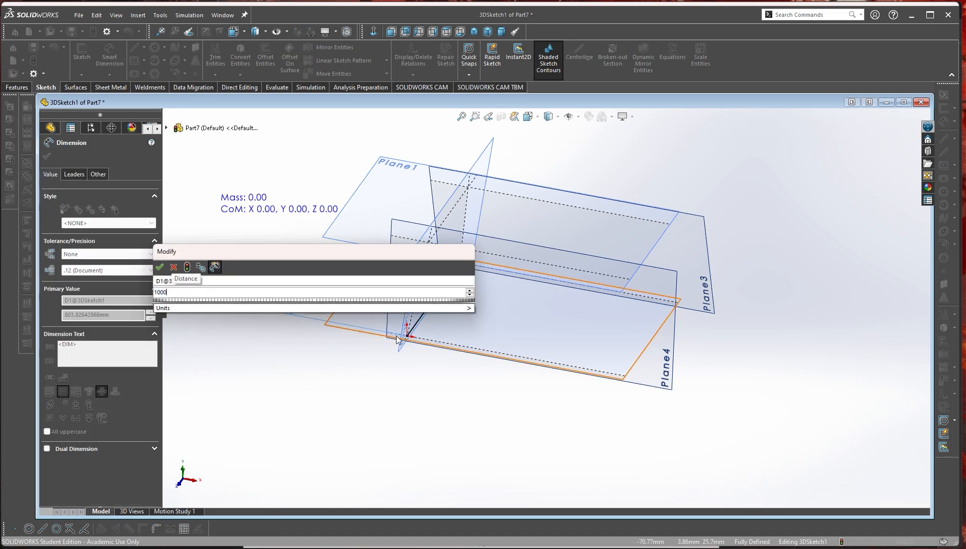
{"action": "key", "text": "Return"}
- Draw a line about 1213 mm long in positive X from the far end of the 1000 mm line
{"action": "right_click_drag", "start_coordinate": [513, 421], "coordinate": [522, 387]}
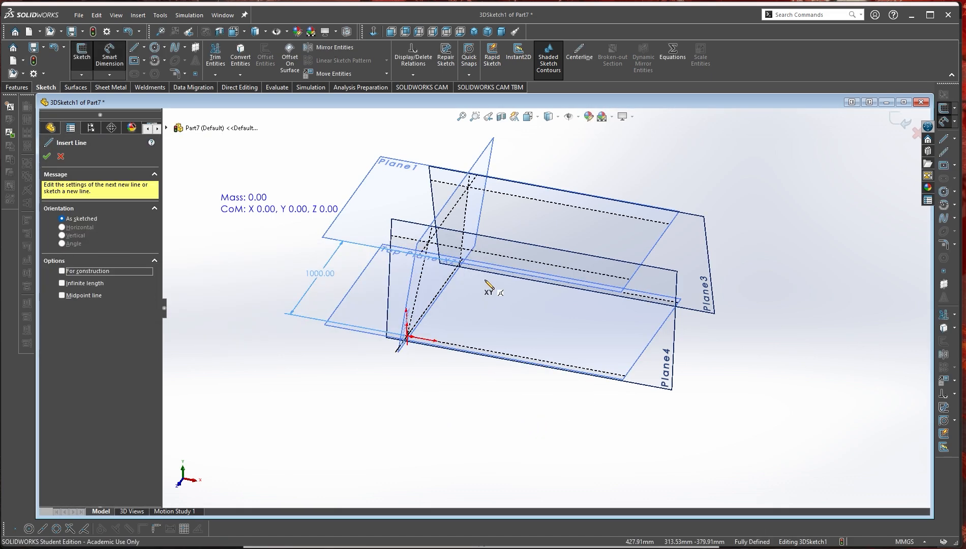
{"action": "left_click", "coordinate": [460, 263]}
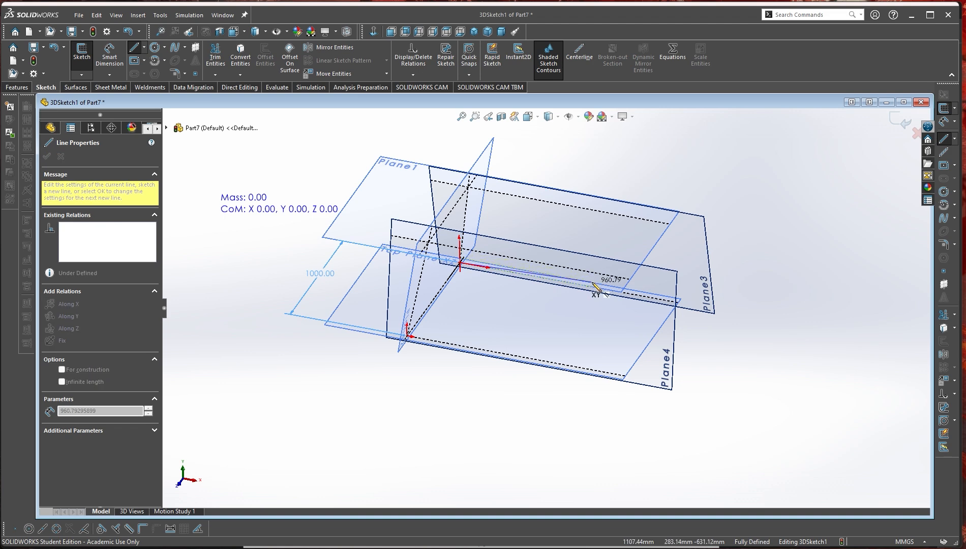
{"action": "mouse_move", "coordinate": [590, 281]}
{"action": "middle_mouse_down"}
{"action": "mouse_move", "coordinate": [476, 305]}
{"action": "mouse_move", "coordinate": [511, 338]}
{"action": "middle_mouse_up"}
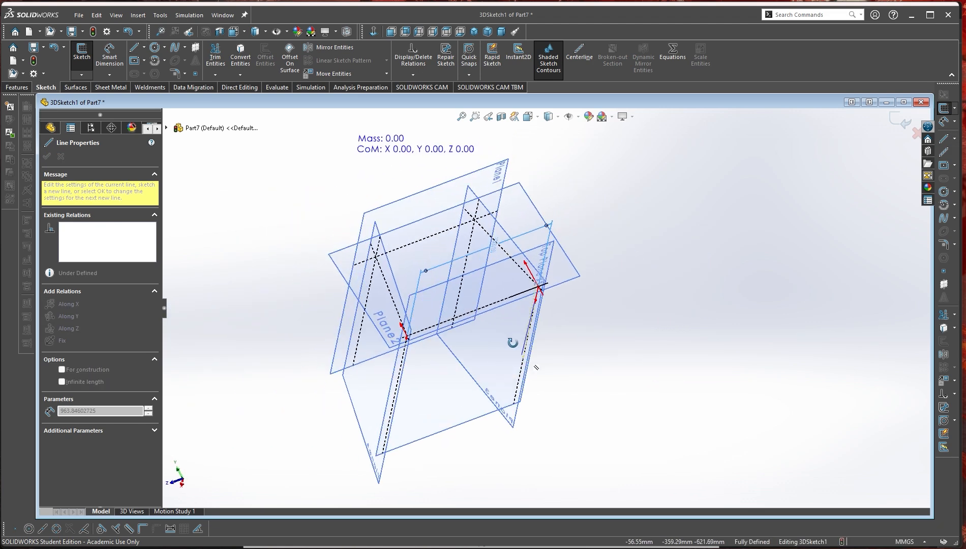
{"action": "left_click", "coordinate": [519, 376]}
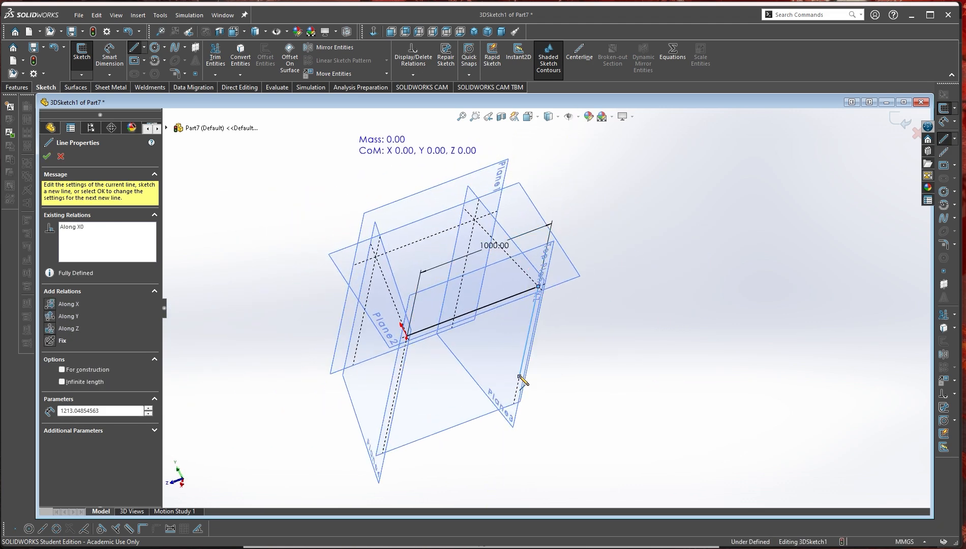
- Dimension the length of the line running along X at 1700 mm
{"action": "right_click", "coordinate": [519, 377]}
{"action": "left_click", "coordinate": [542, 328]}
{"action": "left_click", "coordinate": [531, 329]}
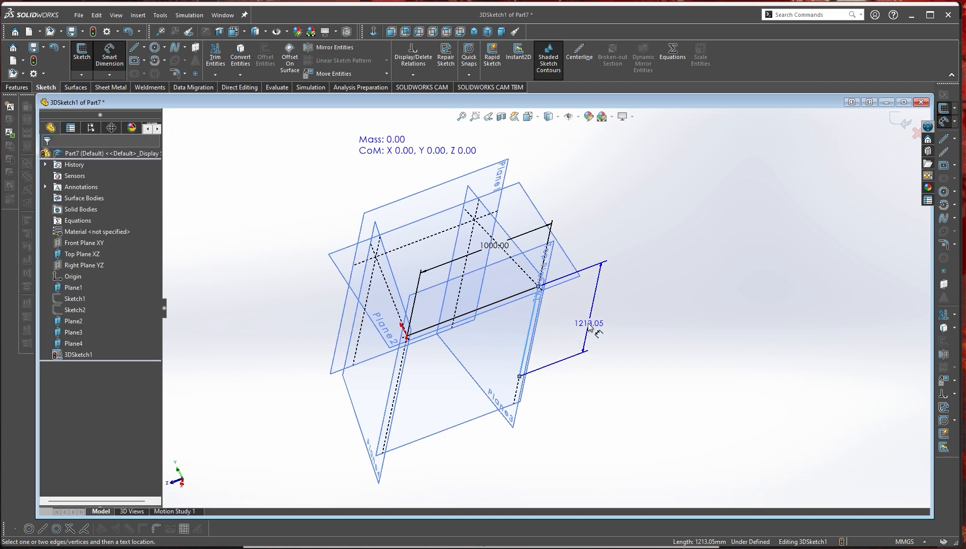
{"action": "left_click", "coordinate": [787, 317]}
{"action": "type", "text": "1700"}
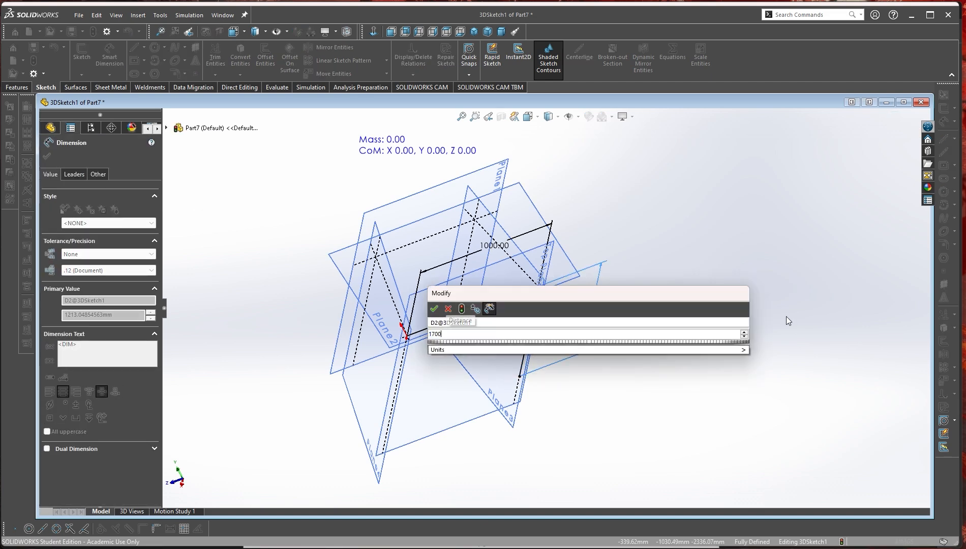
{"action": "key", "text": "Return"}
- Draw a three-point arc of about 534 mm radius in the ZX plane, from the 1700 mm line's free end toward Plane4's outer end
{"action": "scroll", "coordinate": [602, 409], "scroll_direction": "up", "scroll_amount": 5}
{"action": "middle_click_drag", "start_coordinate": [574, 431], "coordinate": [597, 387]}
{"action": "scroll", "coordinate": [620, 370], "scroll_direction": "down", "scroll_amount": 6}
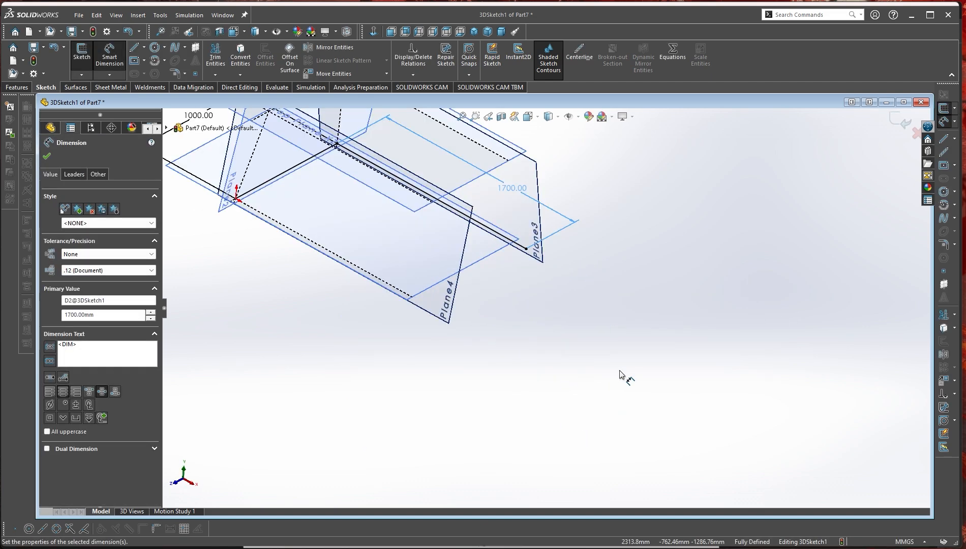
{"action": "right_click_drag", "start_coordinate": [588, 315], "coordinate": [631, 345]}
{"action": "left_click", "coordinate": [526, 248]}
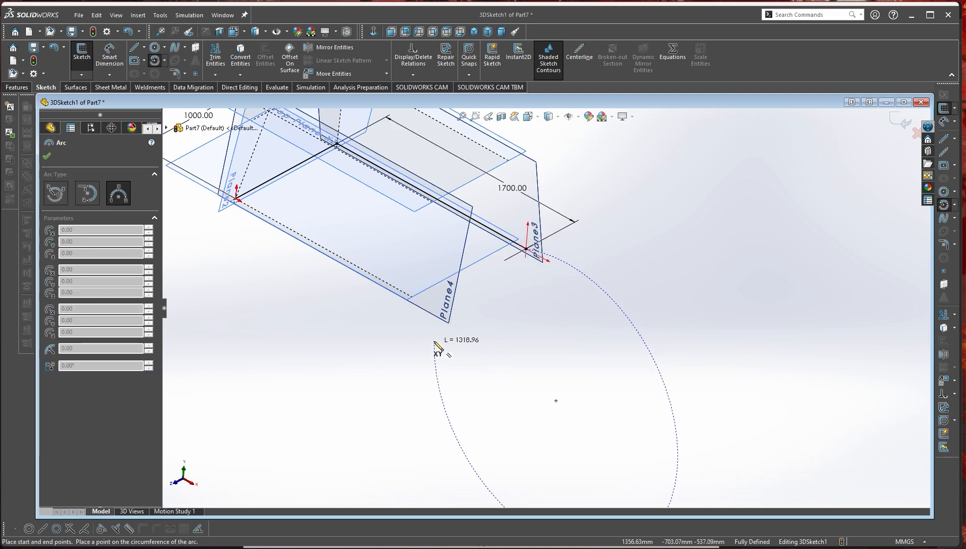
{"action": "middle_click_drag", "start_coordinate": [426, 318], "coordinate": [477, 351]}
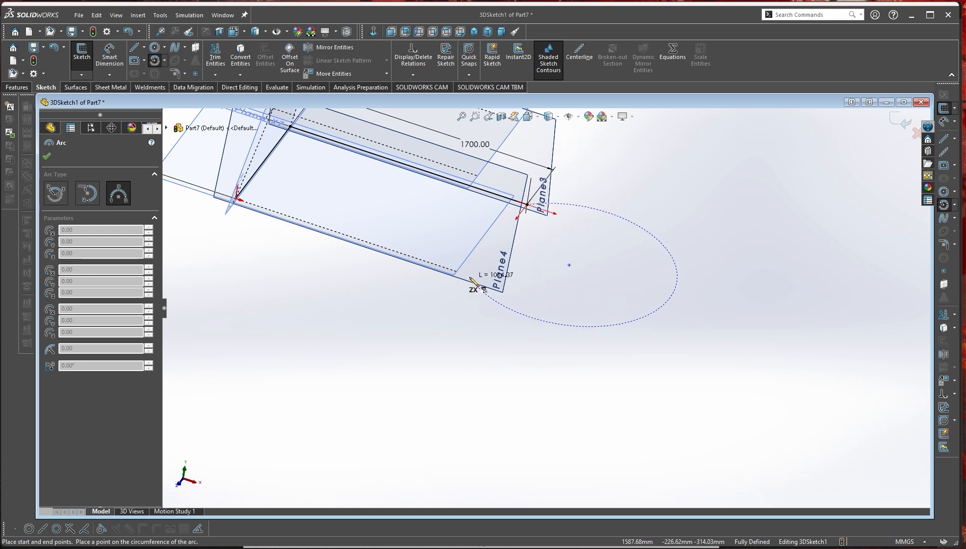
{"action": "left_click", "coordinate": [538, 269]}
{"action": "right_click", "coordinate": [546, 274]}
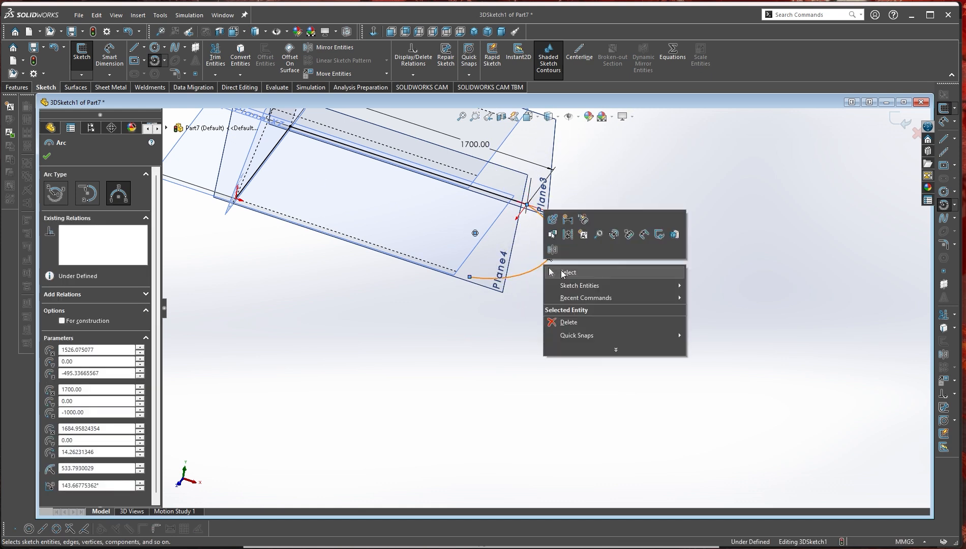
- Close the base outline with a line from the arc's free end to the origin
{"action": "right_click_drag", "start_coordinate": [641, 300], "coordinate": [608, 305]}
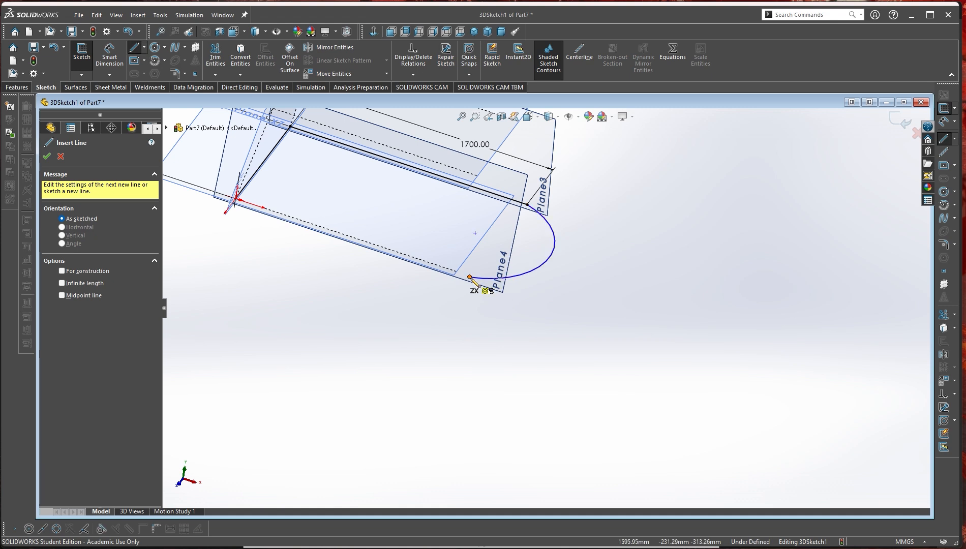
{"action": "left_click", "coordinate": [469, 277]}
{"action": "left_click", "coordinate": [236, 199]}
{"action": "right_click", "coordinate": [235, 199]}
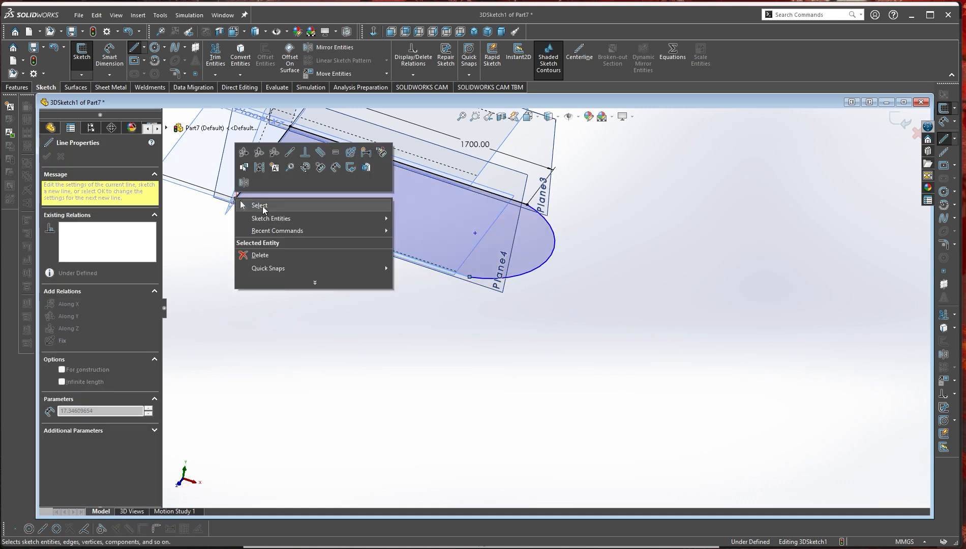
{"action": "left_click", "coordinate": [244, 196]}
- Make the arc tangent to the closing line and to the 1700 mm line at their shared endpoints
{"action": "left_click", "coordinate": [470, 278]}
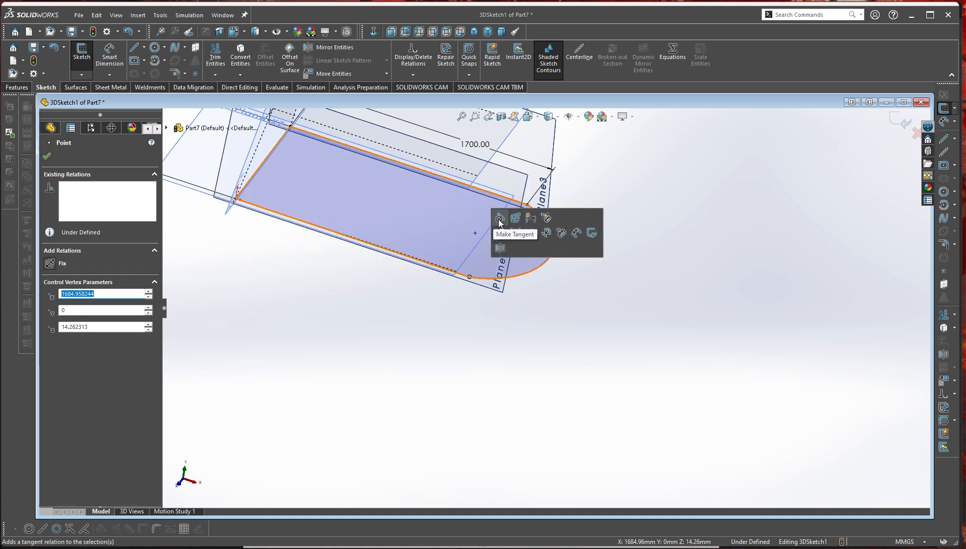
{"action": "left_click", "coordinate": [498, 222]}
{"action": "left_click", "coordinate": [593, 318]}
{"action": "left_click", "coordinate": [552, 235]}
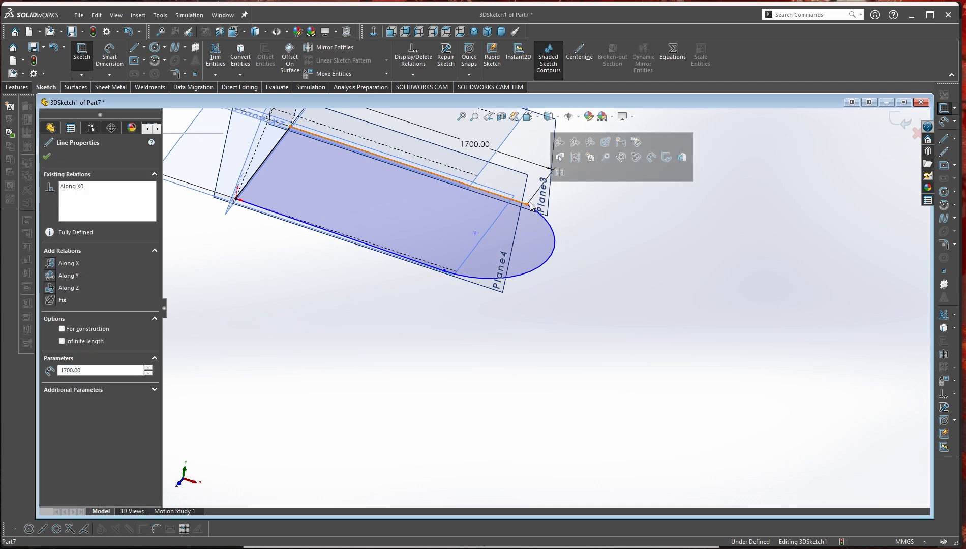
{"action": "left_click", "coordinate": [558, 227]}
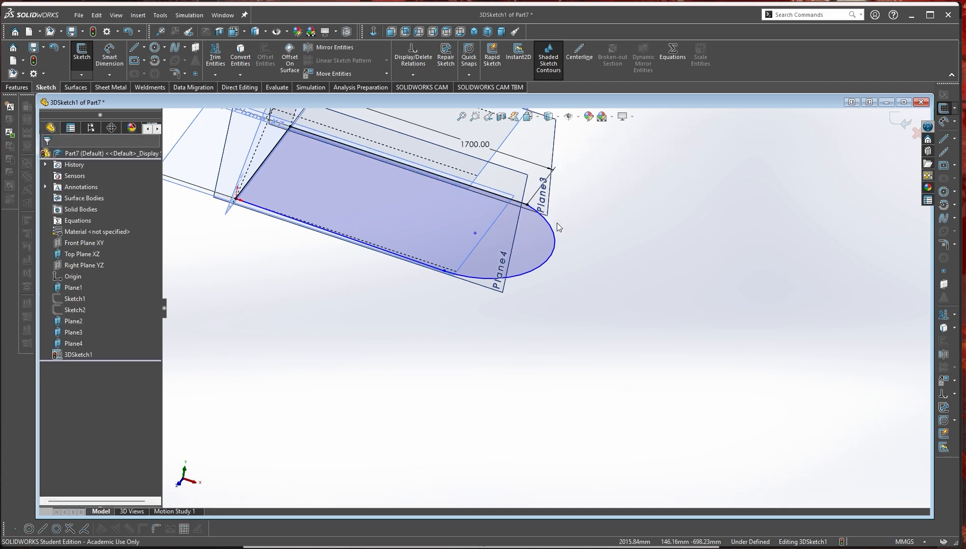
{"action": "left_click", "coordinate": [528, 205]}
{"action": "left_click", "coordinate": [558, 149]}
{"action": "left_click", "coordinate": [632, 308]}
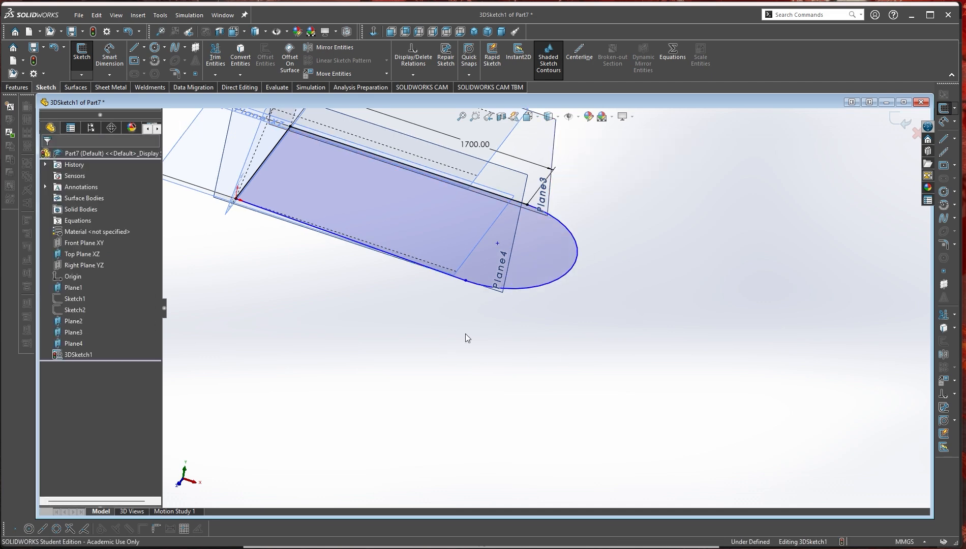
- Add an Along X relation to the closing line between the origin and the arc
{"action": "mouse_move", "coordinate": [466, 337]}
{"action": "middle_mouse_down"}
{"action": "mouse_move", "coordinate": [498, 276]}
{"action": "mouse_move", "coordinate": [470, 323]}
{"action": "mouse_move", "coordinate": [475, 363]}
{"action": "middle_mouse_up"}
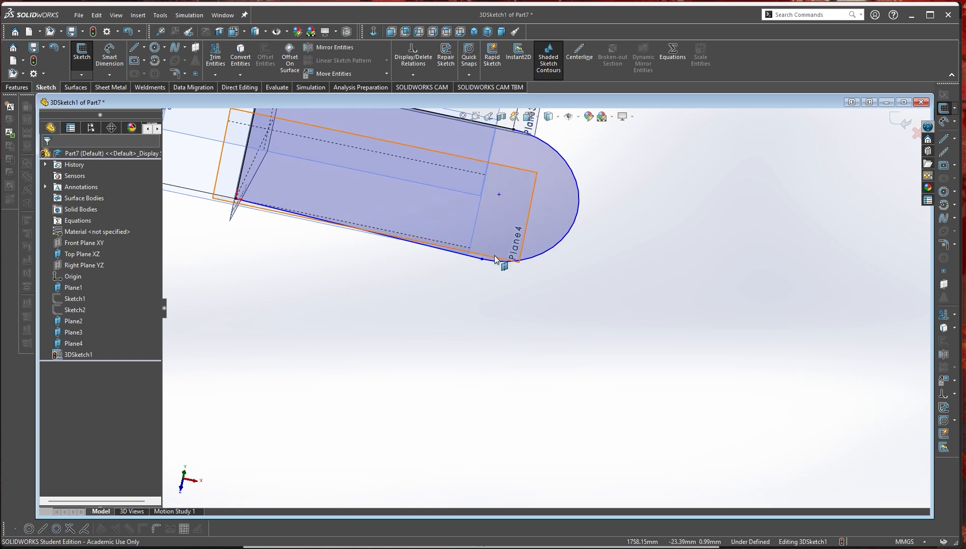
{"action": "left_click", "coordinate": [466, 260]}
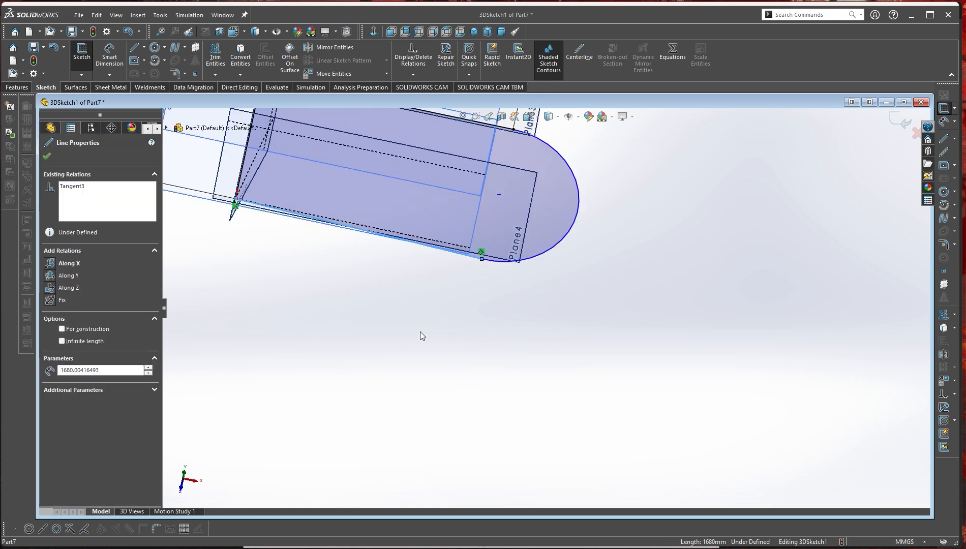
{"action": "mouse_move", "coordinate": [420, 336]}
{"action": "middle_mouse_down"}
{"action": "mouse_move", "coordinate": [392, 388]}
{"action": "mouse_move", "coordinate": [278, 301]}
{"action": "middle_mouse_up"}
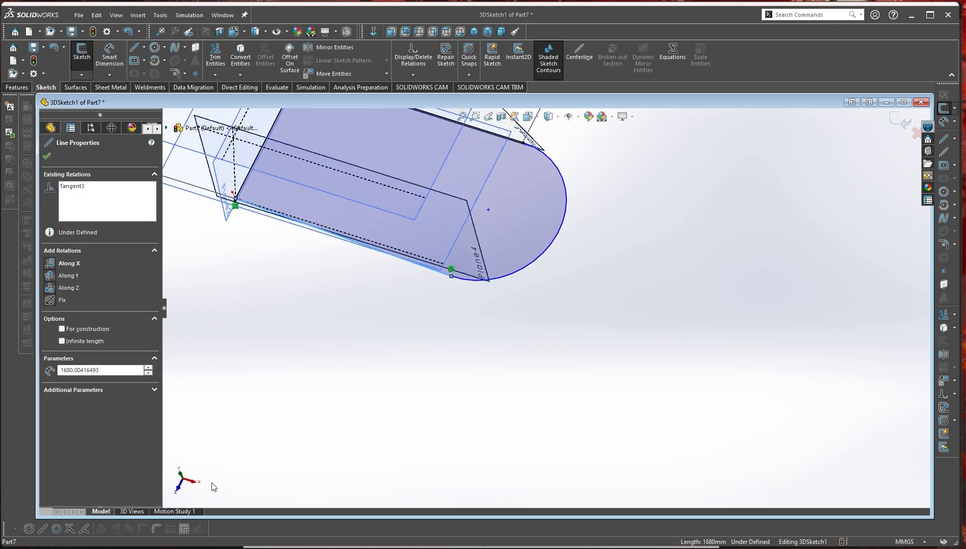
{"action": "scroll", "coordinate": [393, 259], "scroll_direction": "down", "scroll_amount": 3}
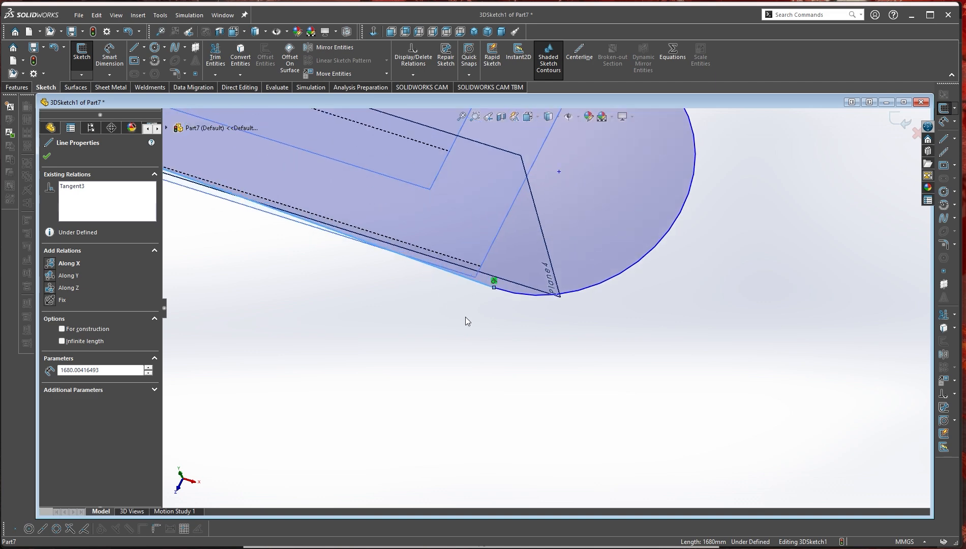
{"action": "left_click", "coordinate": [465, 318]}
{"action": "left_click", "coordinate": [484, 285]}
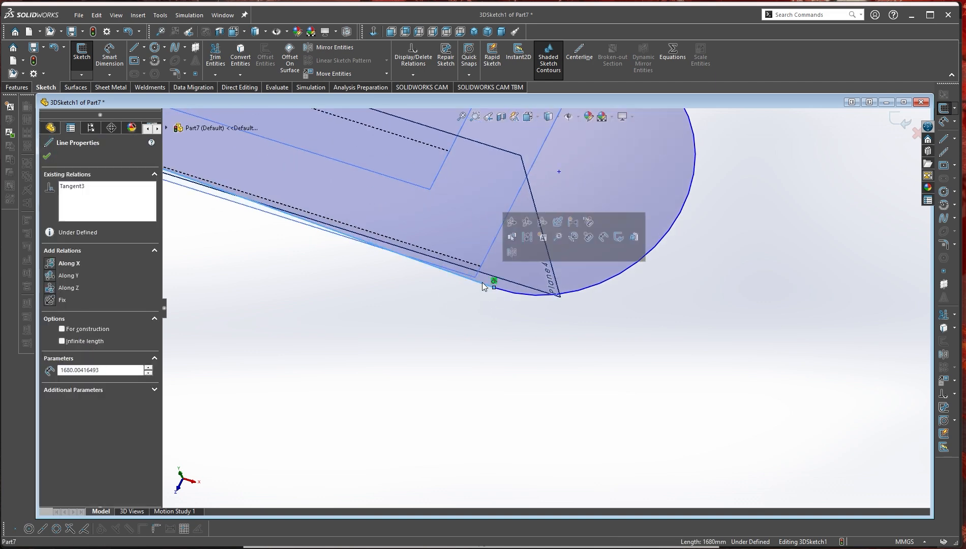
{"action": "scroll", "coordinate": [448, 302], "scroll_direction": "up", "scroll_amount": 5}
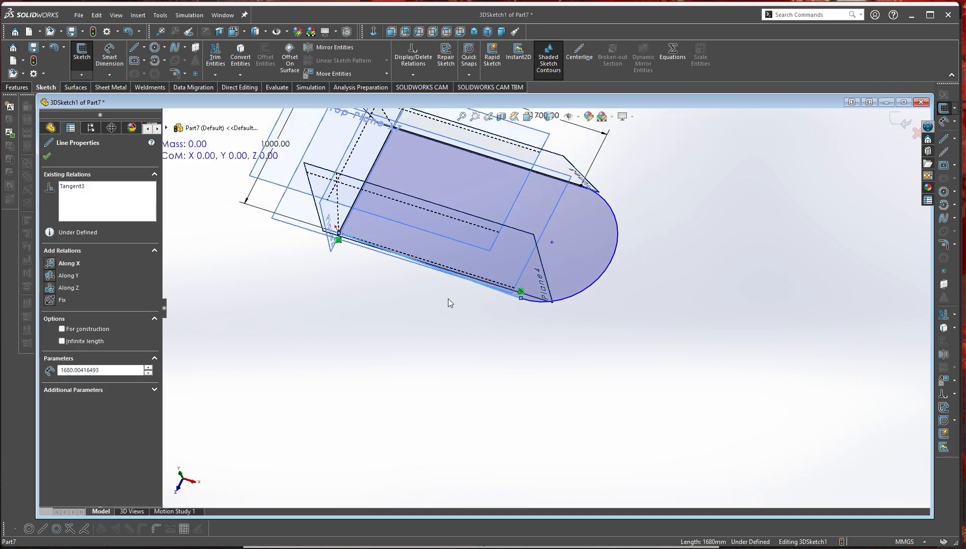
{"action": "scroll", "coordinate": [449, 298], "scroll_direction": "down", "scroll_amount": 3}
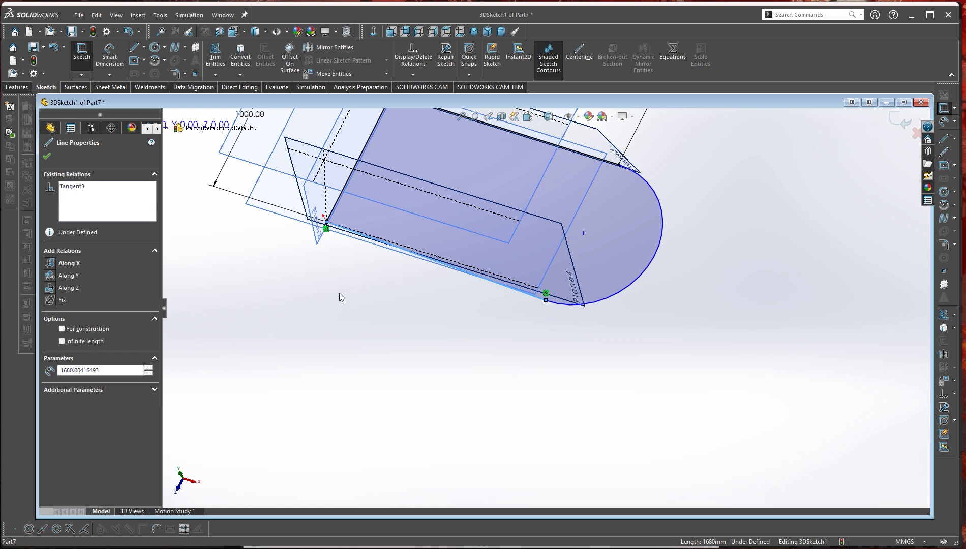
{"action": "left_click", "coordinate": [531, 320]}
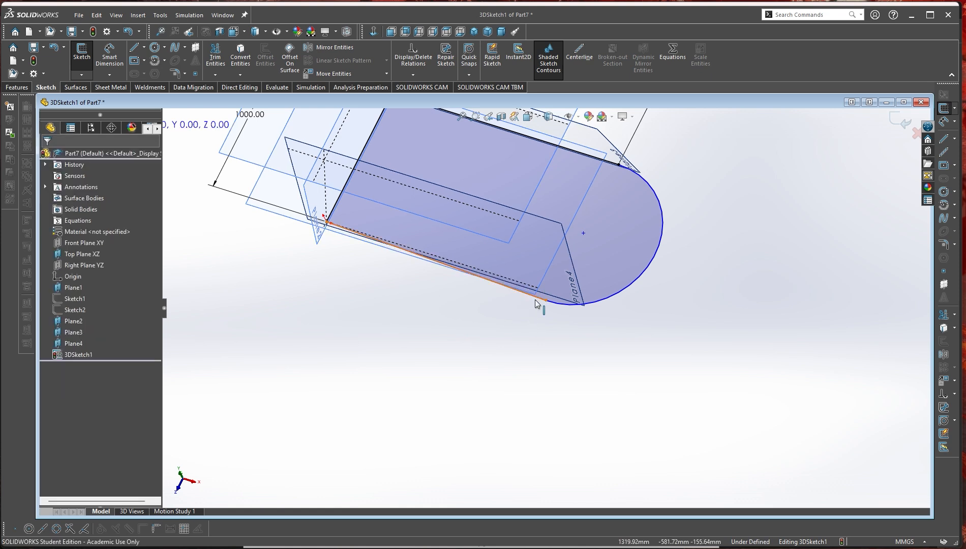
{"action": "left_click", "coordinate": [535, 298]}
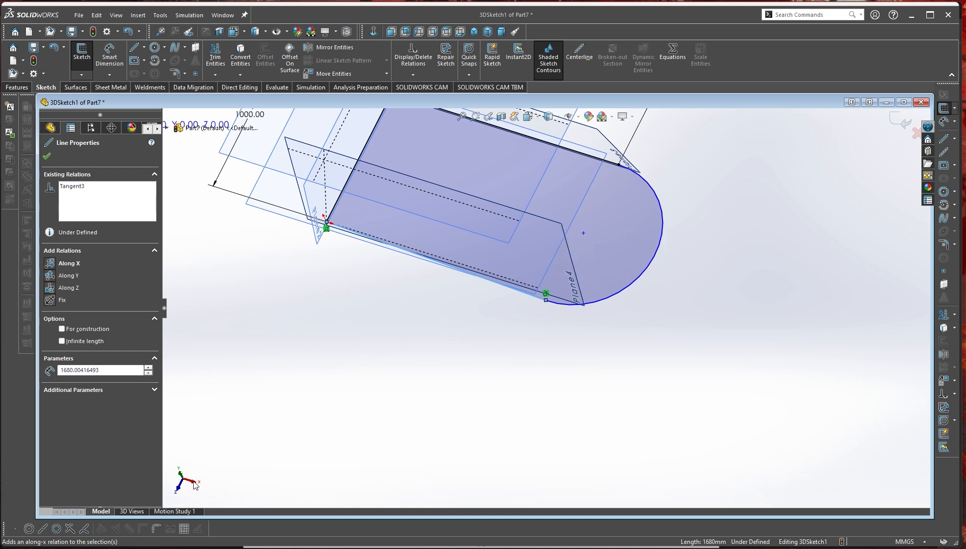
{"action": "left_click", "coordinate": [50, 263]}
{"action": "left_click", "coordinate": [603, 370]}
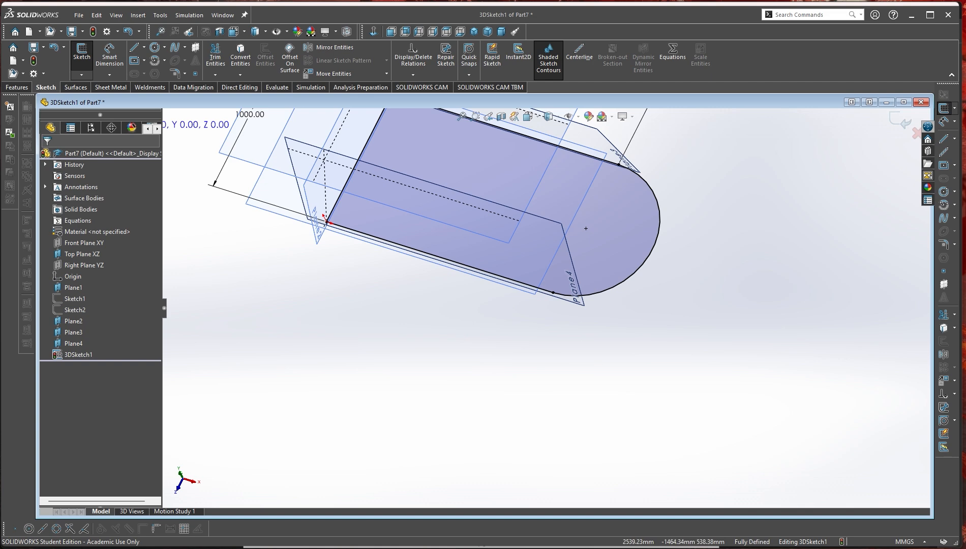
{"action": "scroll", "coordinate": [669, 382], "scroll_direction": "up", "scroll_amount": 1}
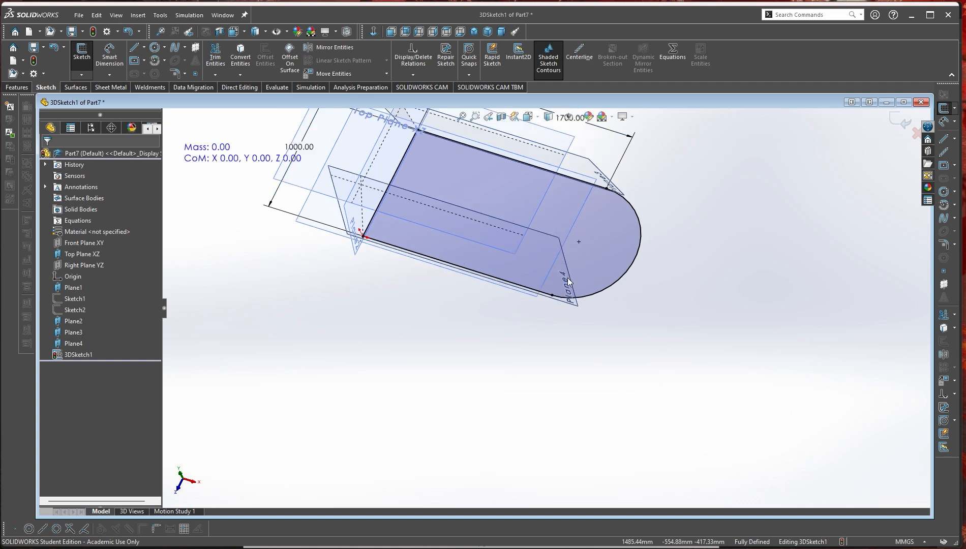
- Draw a line about 2417 mm long in the ZX plane, starting at the origin
{"action": "left_click", "coordinate": [578, 242]}
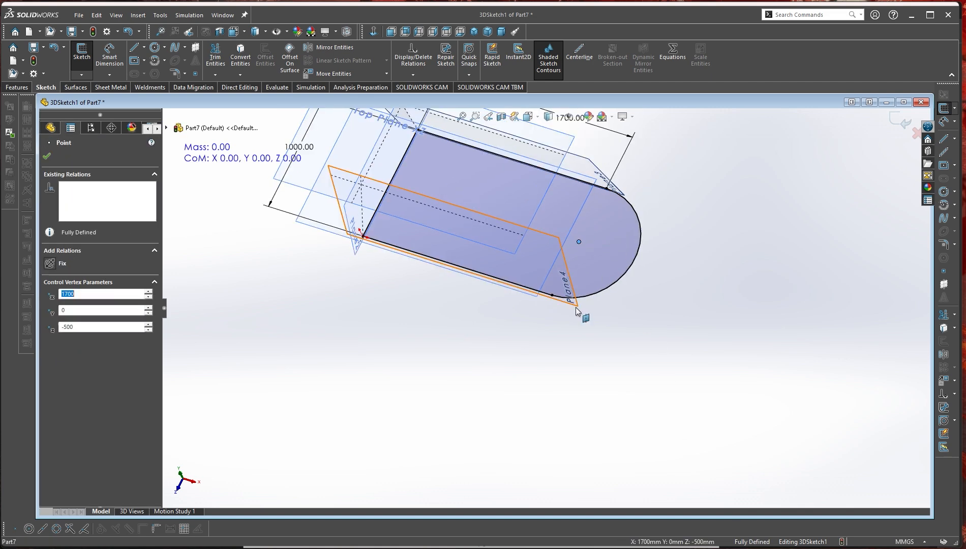
{"action": "left_click", "coordinate": [579, 338]}
{"action": "mouse_move", "coordinate": [452, 277]}
{"action": "middle_mouse_down"}
{"action": "mouse_move", "coordinate": [495, 231]}
{"action": "mouse_move", "coordinate": [410, 194]}
{"action": "mouse_move", "coordinate": [505, 270]}
{"action": "mouse_move", "coordinate": [468, 334]}
{"action": "mouse_move", "coordinate": [475, 248]}
{"action": "mouse_move", "coordinate": [420, 293]}
{"action": "mouse_move", "coordinate": [442, 254]}
{"action": "mouse_move", "coordinate": [487, 285]}
{"action": "mouse_move", "coordinate": [483, 297]}
{"action": "mouse_move", "coordinate": [384, 305]}
{"action": "middle_mouse_up"}
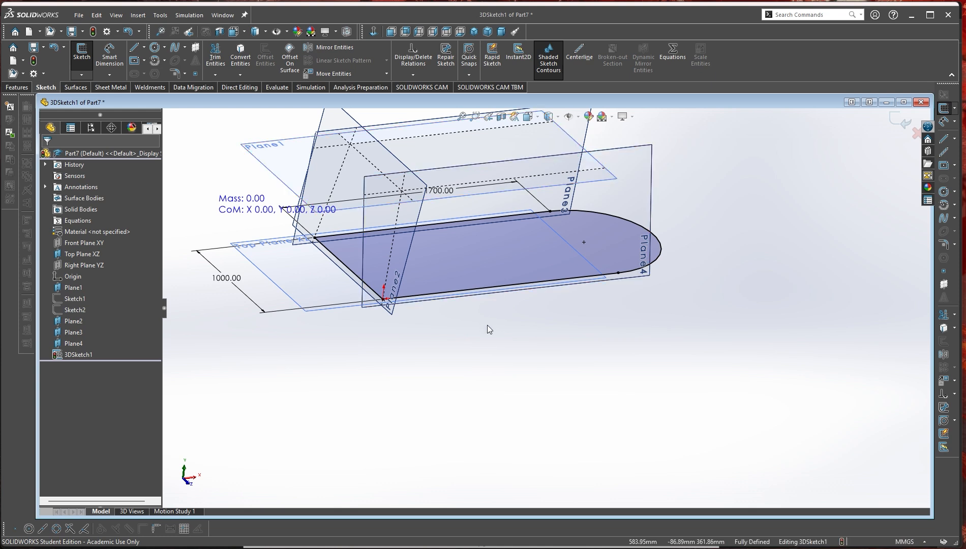
{"action": "right_click_drag", "start_coordinate": [595, 346], "coordinate": [440, 349]}
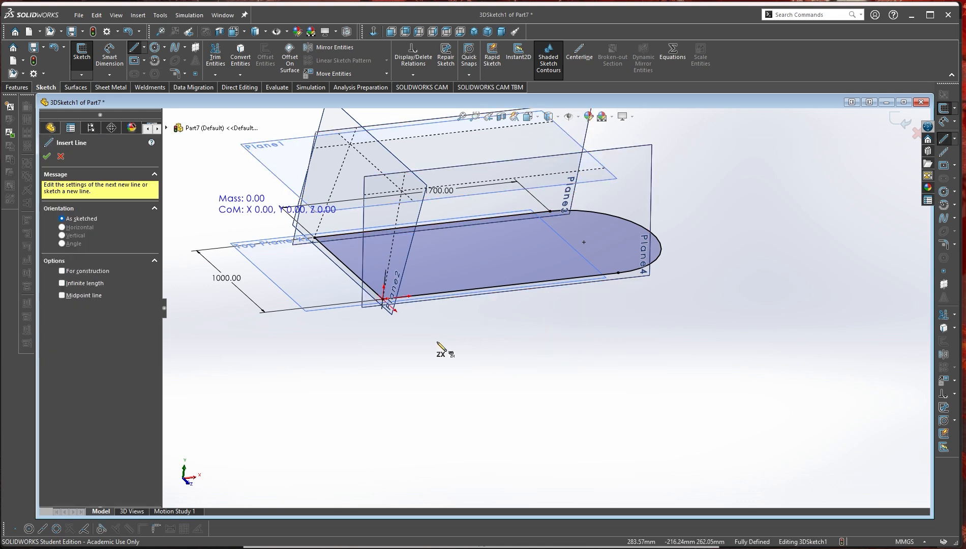
{"action": "left_click", "coordinate": [383, 300]}
{"action": "left_click", "coordinate": [425, 153]}
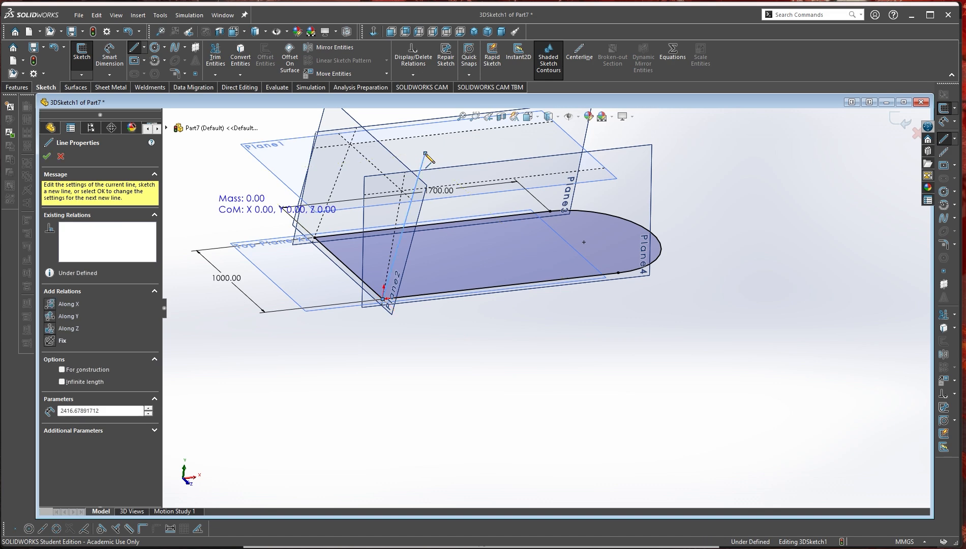
{"action": "right_click", "coordinate": [427, 154]}
{"action": "left_click", "coordinate": [436, 161]}
- Add an On Plane relation between the new line's free endpoint and Plane1
{"action": "middle_click_drag", "start_coordinate": [487, 168], "coordinate": [390, 226]}
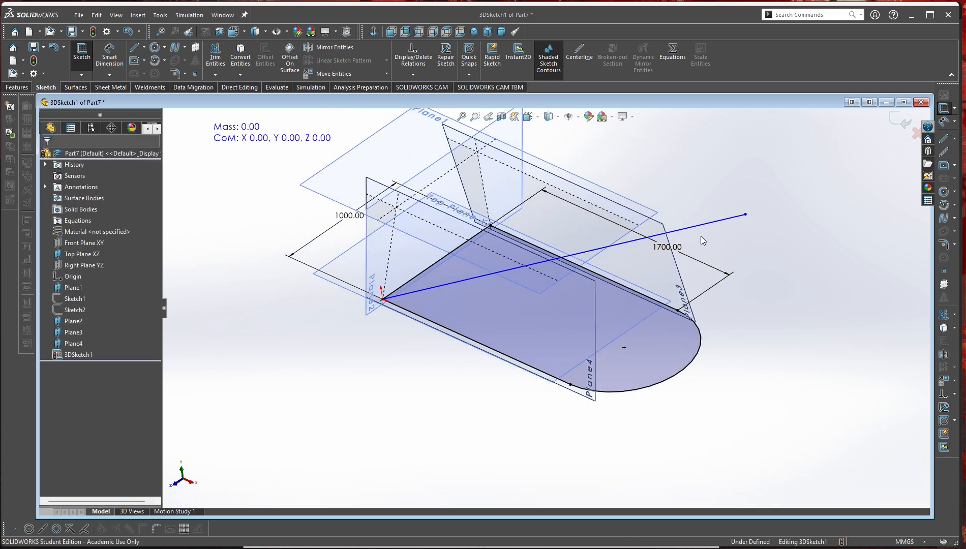
{"action": "left_click", "coordinate": [745, 215]}
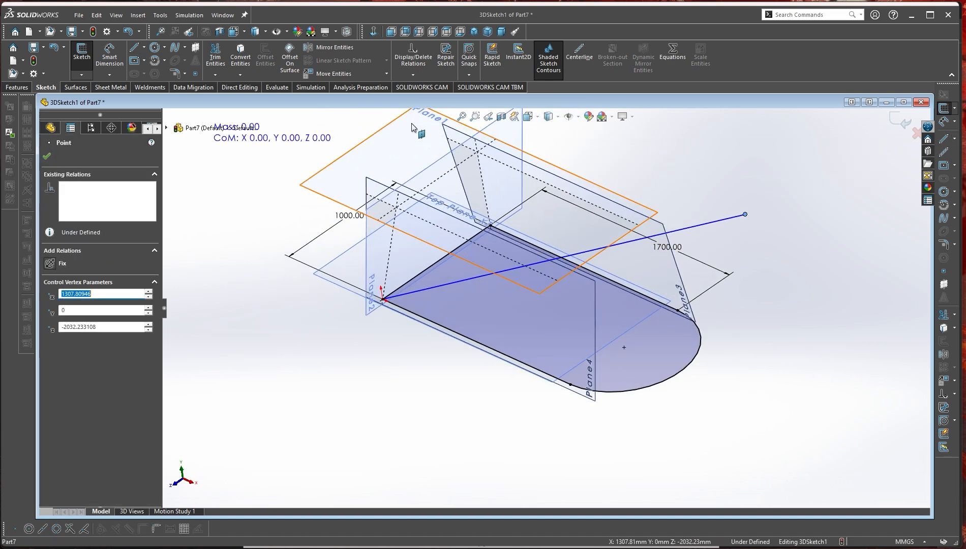
{"action": "left_click", "coordinate": [379, 139], "text": "ctrl"}
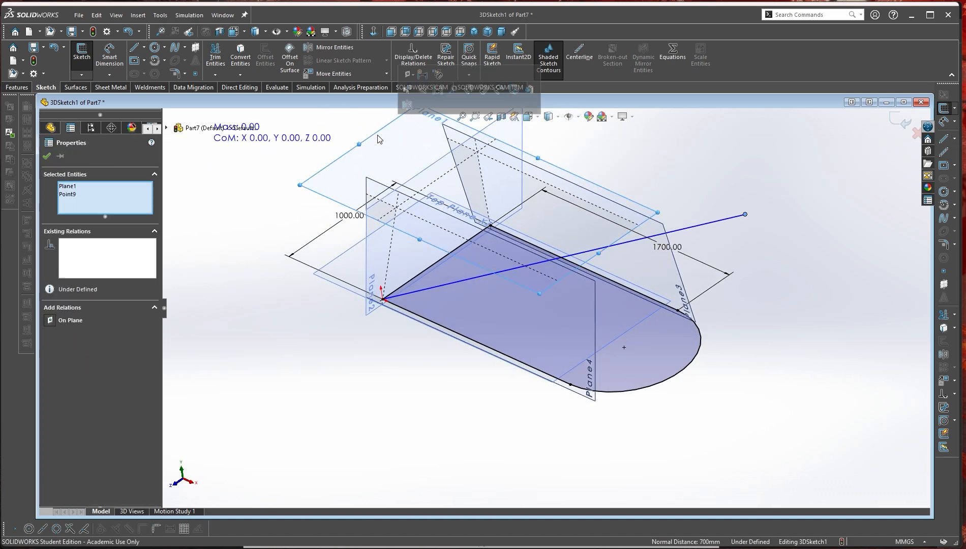
{"action": "left_click", "coordinate": [406, 77]}
{"action": "left_click_drag", "start_coordinate": [731, 127], "coordinate": [443, 187]}
{"action": "left_click", "coordinate": [478, 357]}
- Constrain the line rising from the origin to lie on Plane4
{"action": "middle_click_drag", "start_coordinate": [478, 357], "coordinate": [577, 326]}
{"action": "scroll", "coordinate": [407, 224], "scroll_direction": "down", "scroll_amount": 1}
{"action": "scroll", "coordinate": [411, 228], "scroll_direction": "down", "scroll_amount": 1}
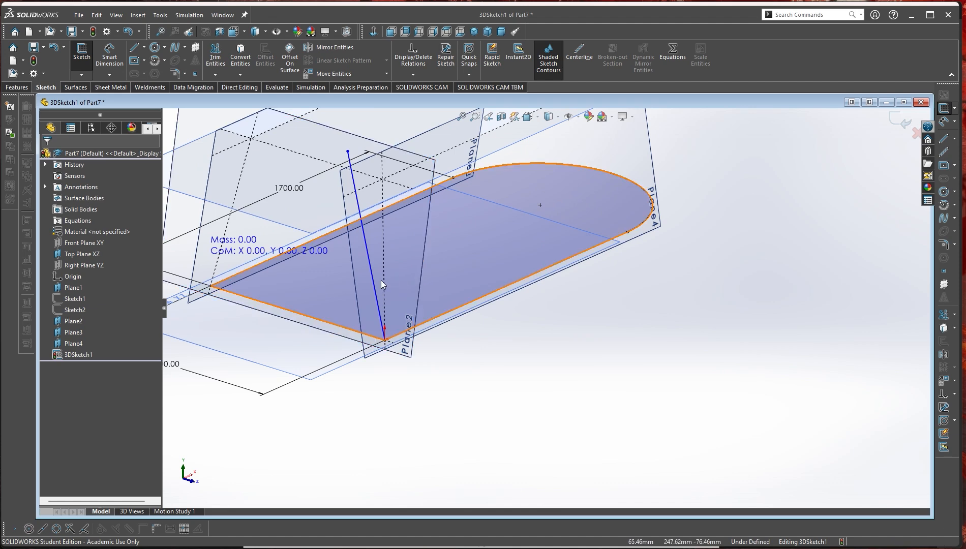
{"action": "left_click", "coordinate": [370, 267]}
{"action": "scroll", "coordinate": [429, 333], "scroll_direction": "up", "scroll_amount": 3}
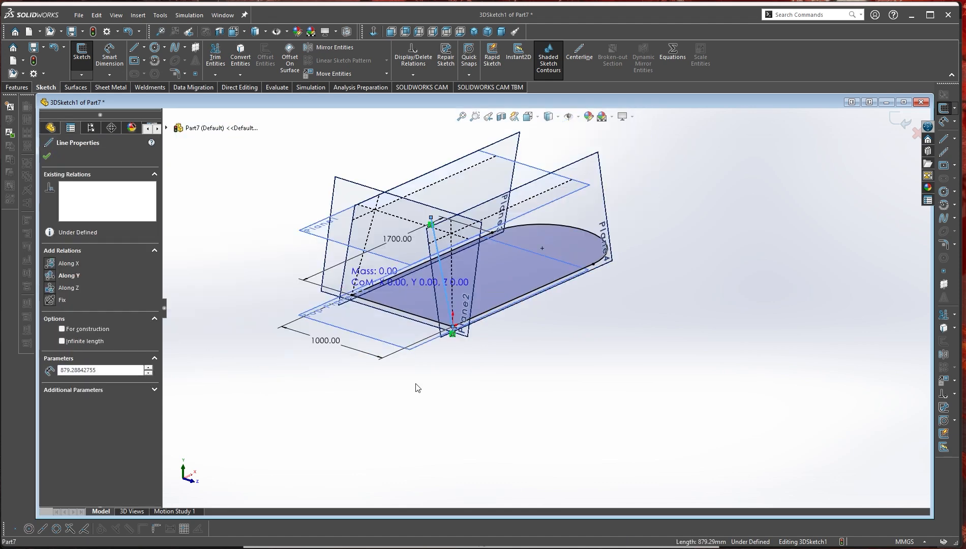
{"action": "left_click", "coordinate": [603, 191], "text": "ctrl"}
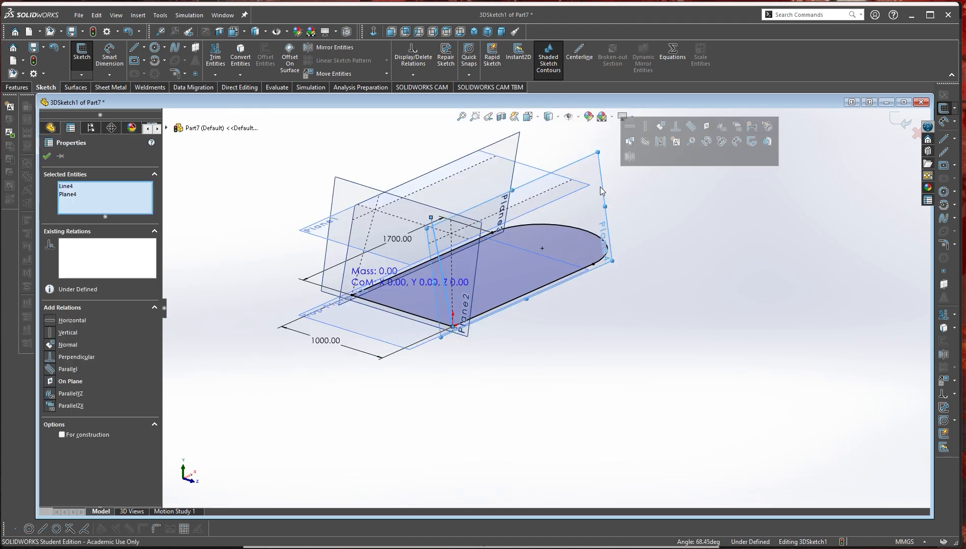
{"action": "left_click", "coordinate": [707, 127]}
- Constrain the same line from the origin to lie on Plane2 as well
{"action": "middle_click_drag", "start_coordinate": [500, 384], "coordinate": [484, 279]}
{"action": "scroll", "coordinate": [480, 257], "scroll_direction": "down", "scroll_amount": 3}
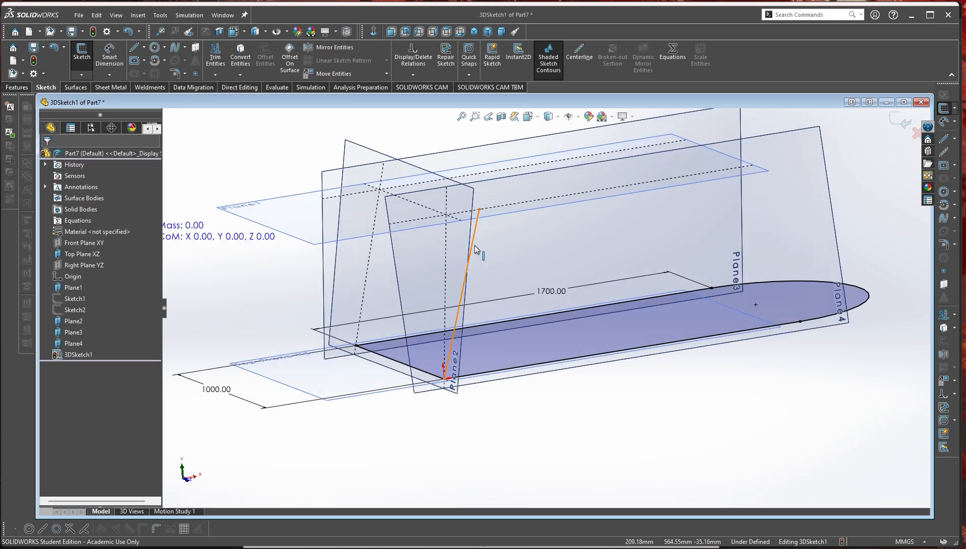
{"action": "left_click", "coordinate": [473, 249]}
{"action": "left_click", "coordinate": [354, 157], "text": "ctrl"}
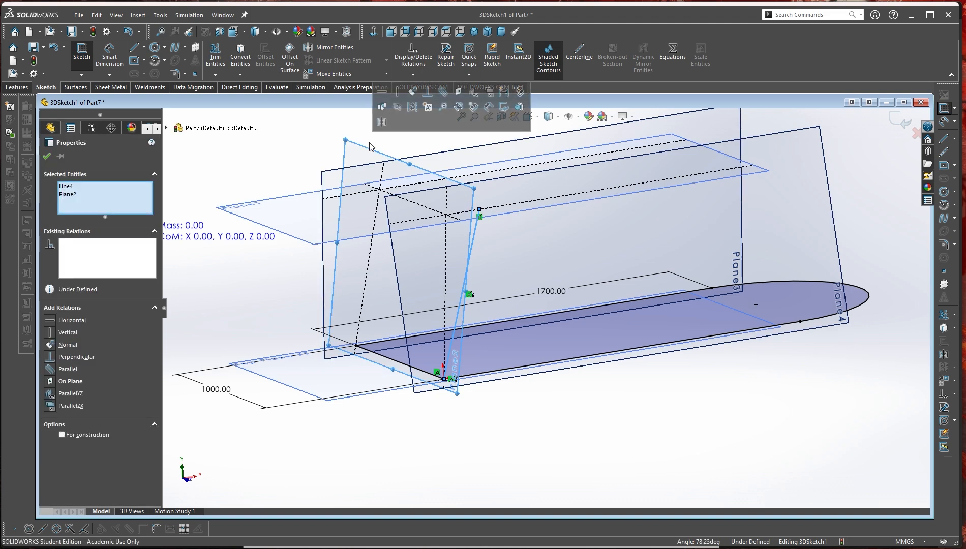
{"action": "key", "text": "Escape"}
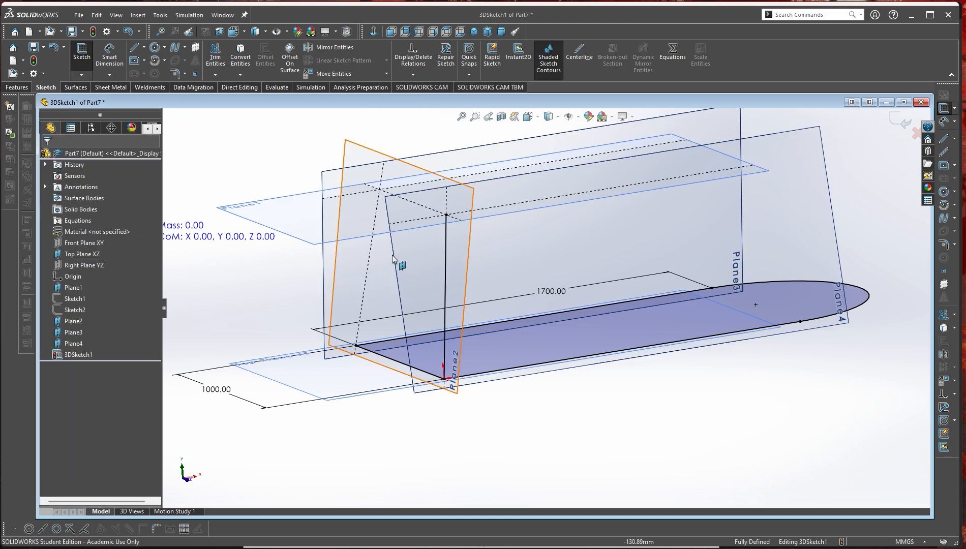
- Inspect Sketch1 and the finished corner leg, and compare the skeleton with the Question 2 views in the sample exam PDF
{"action": "middle_click_drag", "start_coordinate": [551, 342], "coordinate": [580, 413]}
{"action": "scroll", "coordinate": [514, 363], "scroll_direction": "down", "scroll_amount": 2}
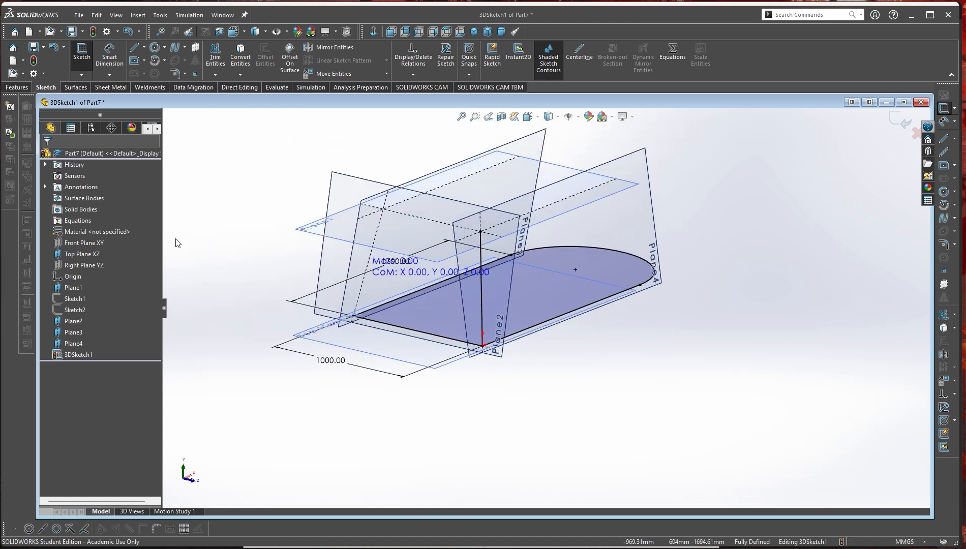
{"action": "left_click", "coordinate": [70, 299]}
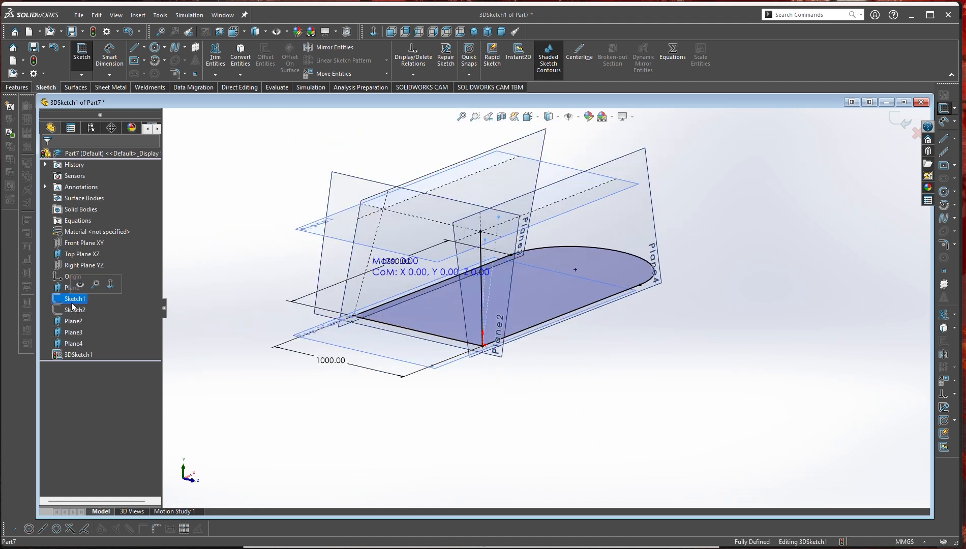
{"action": "middle_click_drag", "start_coordinate": [449, 370], "coordinate": [467, 250]}
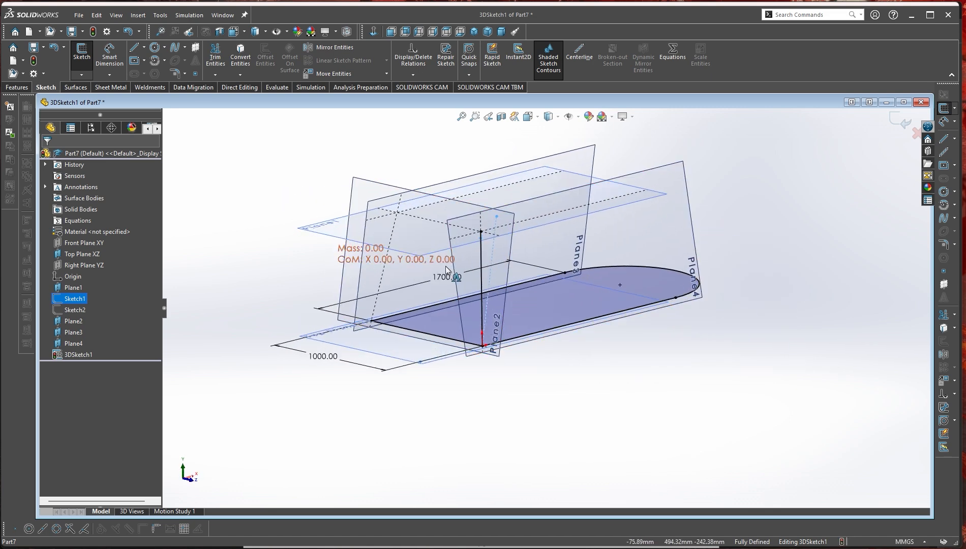
{"action": "scroll", "coordinate": [487, 306], "scroll_direction": "down", "scroll_amount": 3}
{"action": "scroll", "coordinate": [647, 407], "scroll_direction": "up", "scroll_amount": 3}
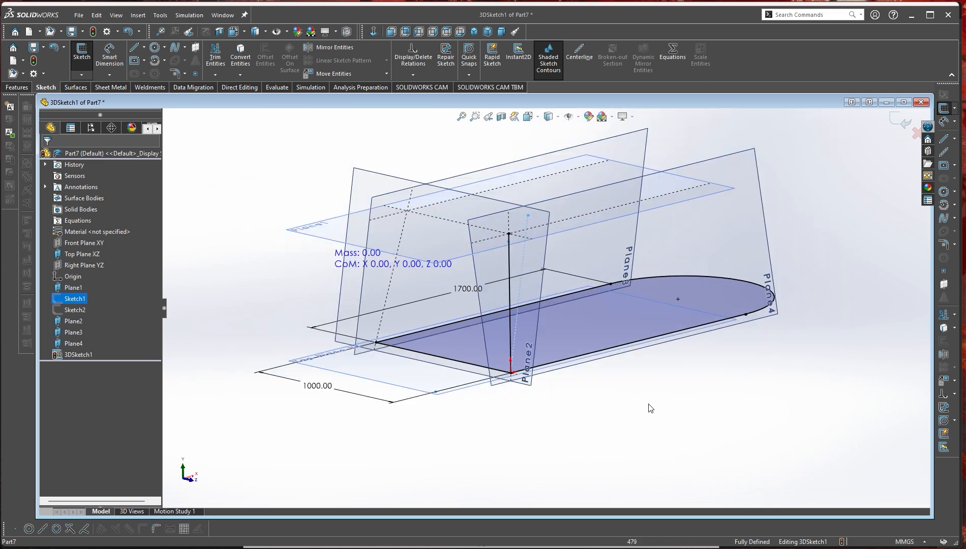
{"action": "middle_click_drag", "start_coordinate": [647, 407], "coordinate": [474, 505]}
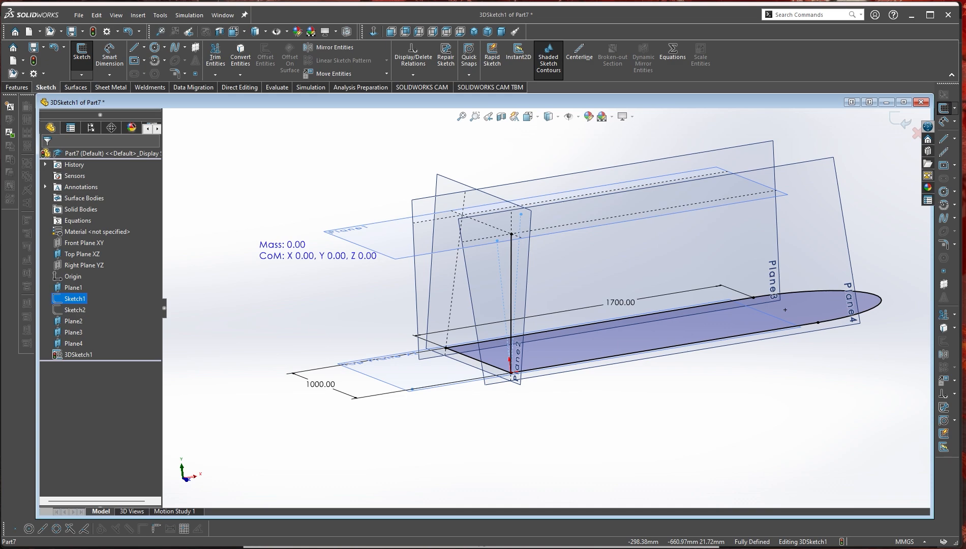
{"action": "key", "text": "alt+Tab"}
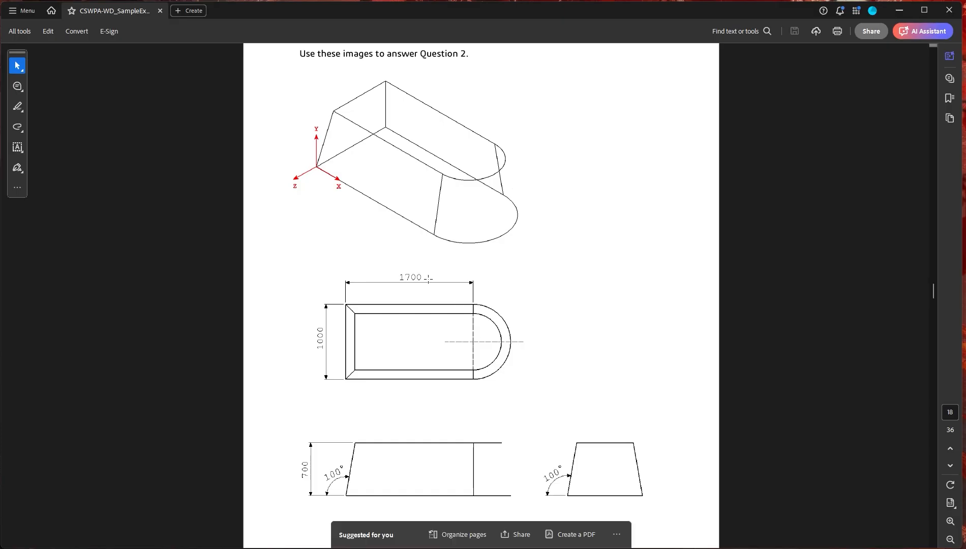
{"action": "scroll", "coordinate": [344, 352], "scroll_direction": "down", "scroll_amount": 2}
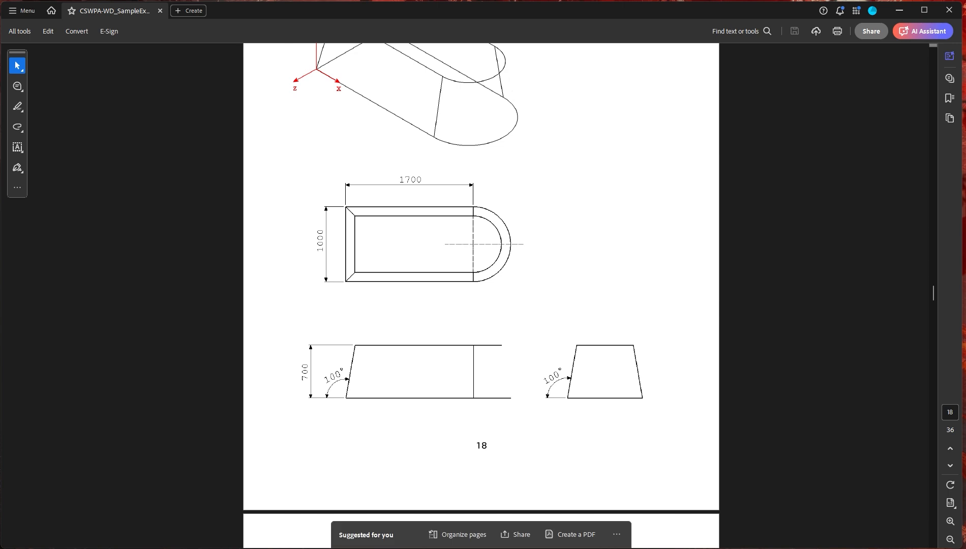
{"action": "key", "text": "alt+Tab"}
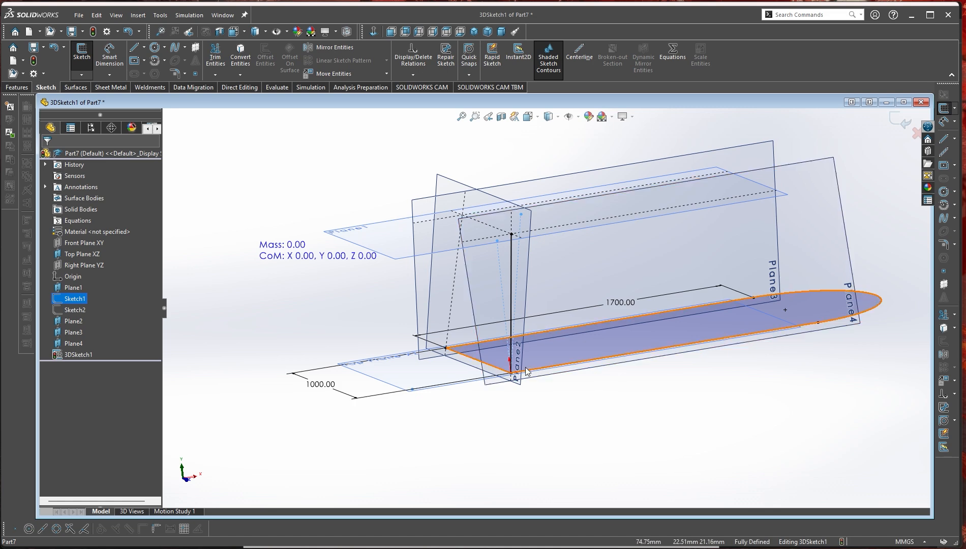
- Draw a leg line from the 1700 mm line's arc end and constrain its upper endpoint to Plane1
{"action": "mouse_move", "coordinate": [531, 346]}
{"action": "middle_mouse_down"}
{"action": "mouse_move", "coordinate": [584, 401]}
{"action": "mouse_move", "coordinate": [582, 476]}
{"action": "mouse_move", "coordinate": [578, 413]}
{"action": "middle_mouse_up"}
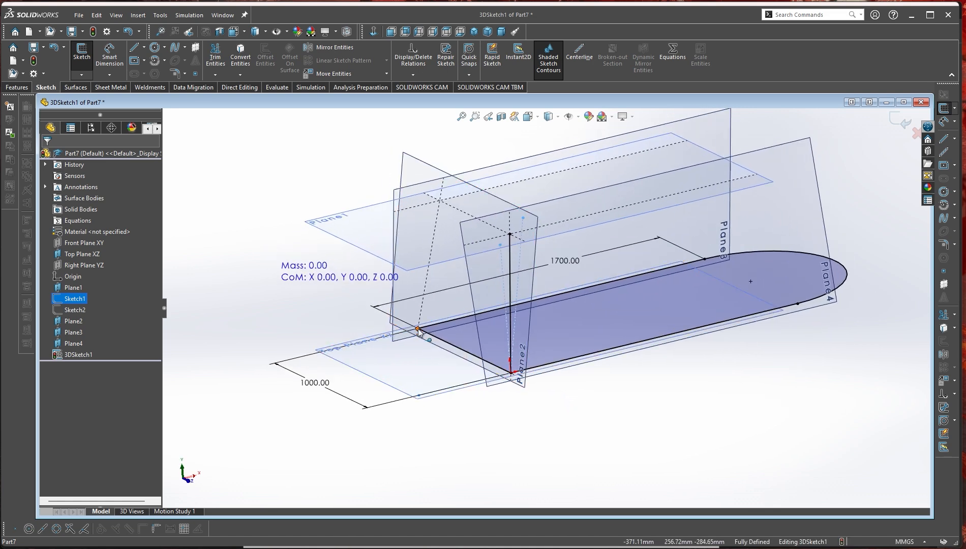
{"action": "right_click_drag", "start_coordinate": [717, 414], "coordinate": [673, 417]}
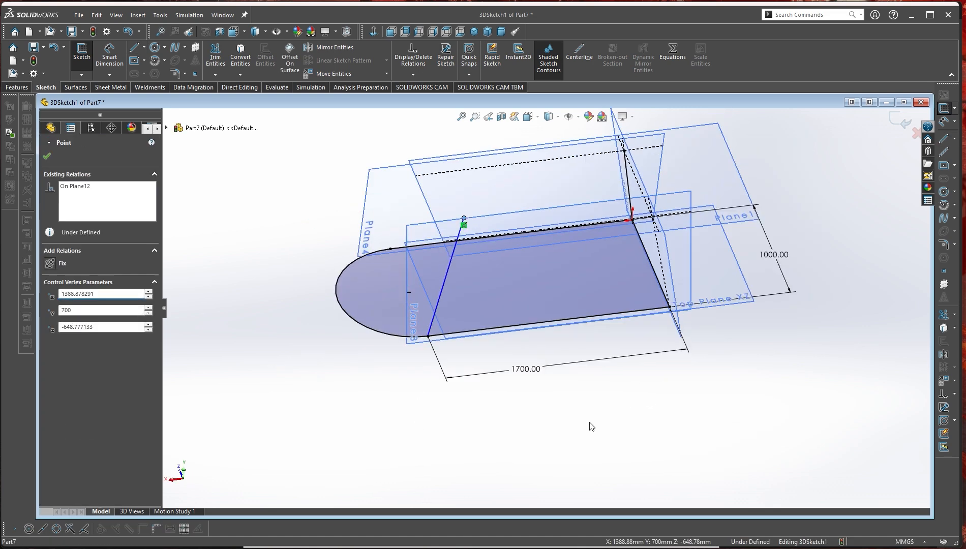
{"action": "mouse_move", "coordinate": [592, 483]}
{"action": "middle_mouse_down"}
{"action": "mouse_move", "coordinate": [662, 339]}
{"action": "mouse_move", "coordinate": [659, 391]}
{"action": "mouse_move", "coordinate": [604, 320]}
{"action": "middle_mouse_up"}
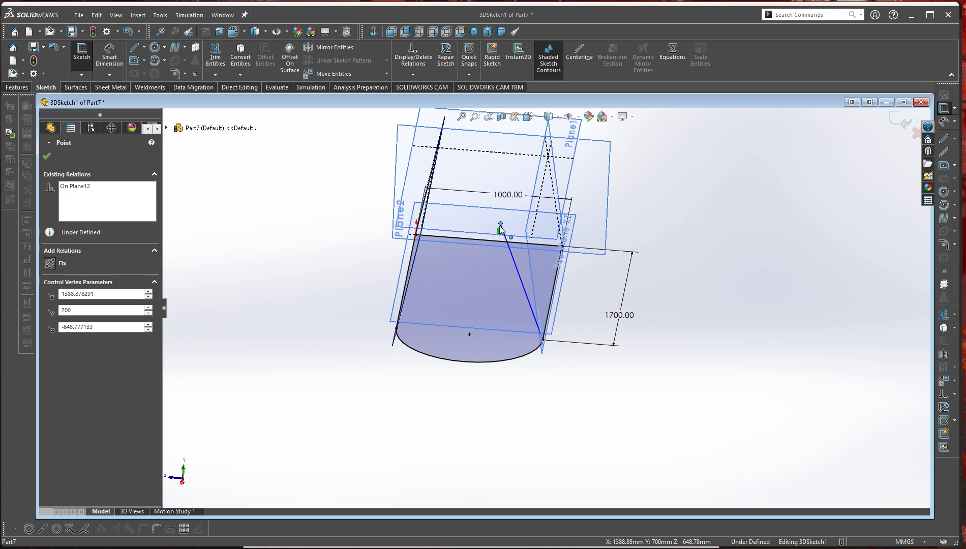
{"action": "left_click", "coordinate": [674, 463]}
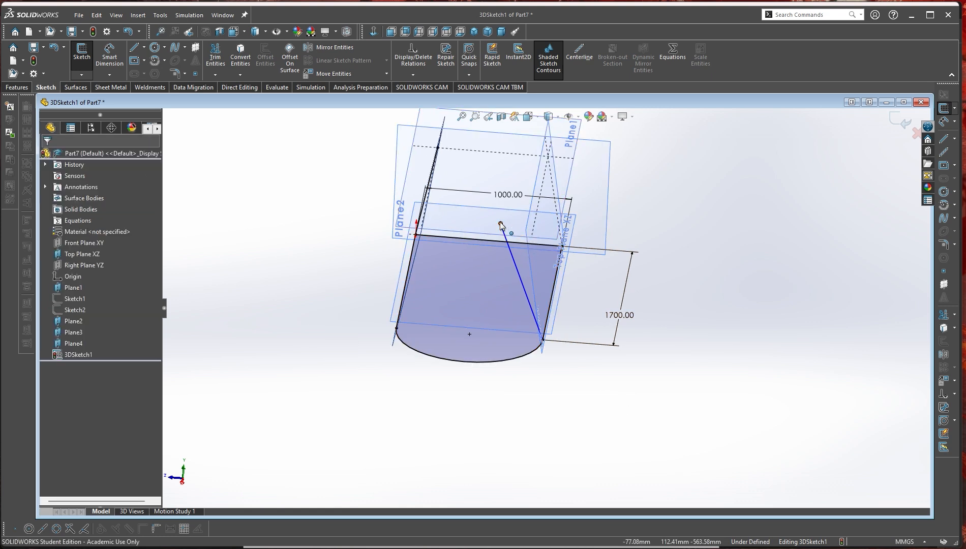
- Add an On Plane relation between the new leg's upper endpoint and Plane3
{"action": "left_click", "coordinate": [501, 224]}
{"action": "left_click", "coordinate": [532, 272], "text": "ctrl"}
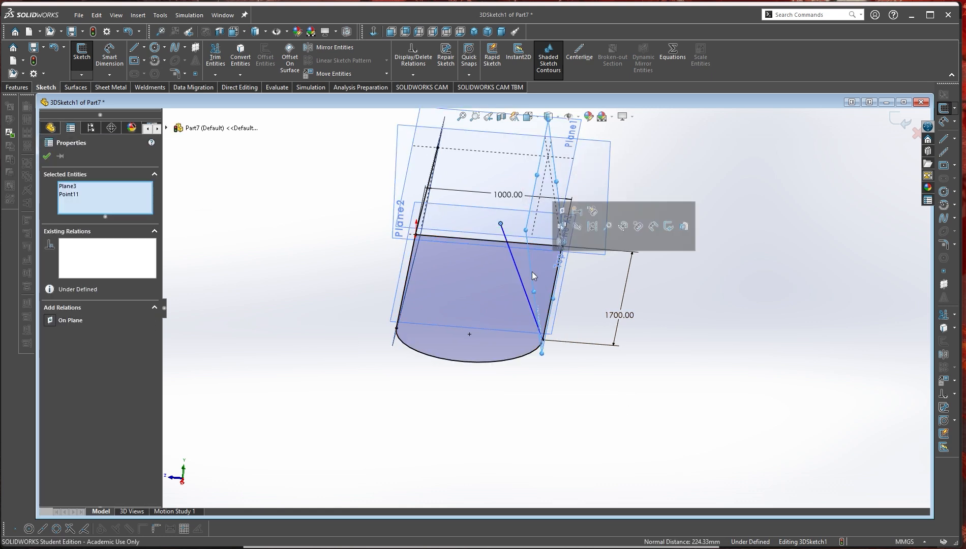
{"action": "left_click", "coordinate": [562, 211]}
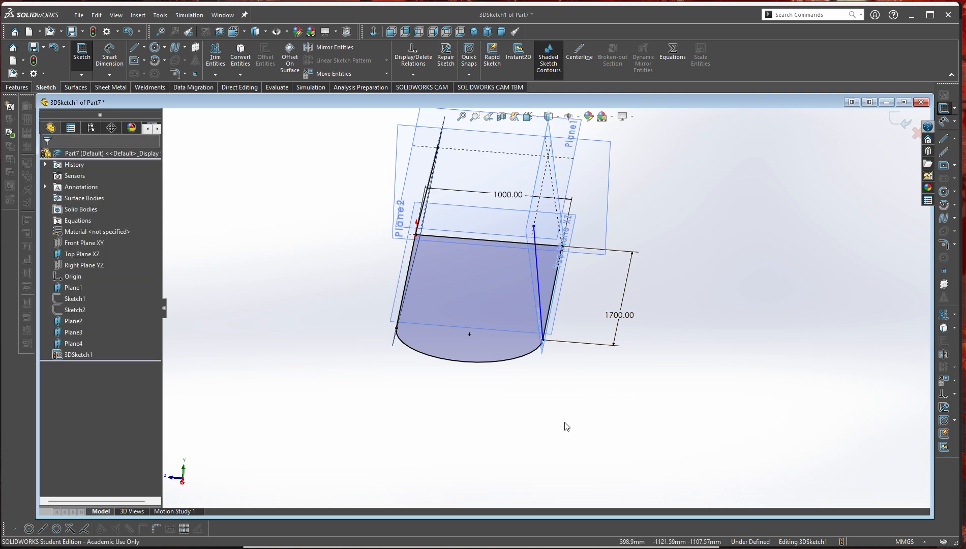
- Move the leg's upper endpoint along Plane3 to X 1700 mm, in line with its base point at the arc end
{"action": "mouse_move", "coordinate": [564, 424]}
{"action": "middle_mouse_down"}
{"action": "mouse_move", "coordinate": [498, 370]}
{"action": "mouse_move", "coordinate": [565, 377]}
{"action": "mouse_move", "coordinate": [500, 418]}
{"action": "mouse_move", "coordinate": [476, 253]}
{"action": "middle_mouse_up"}
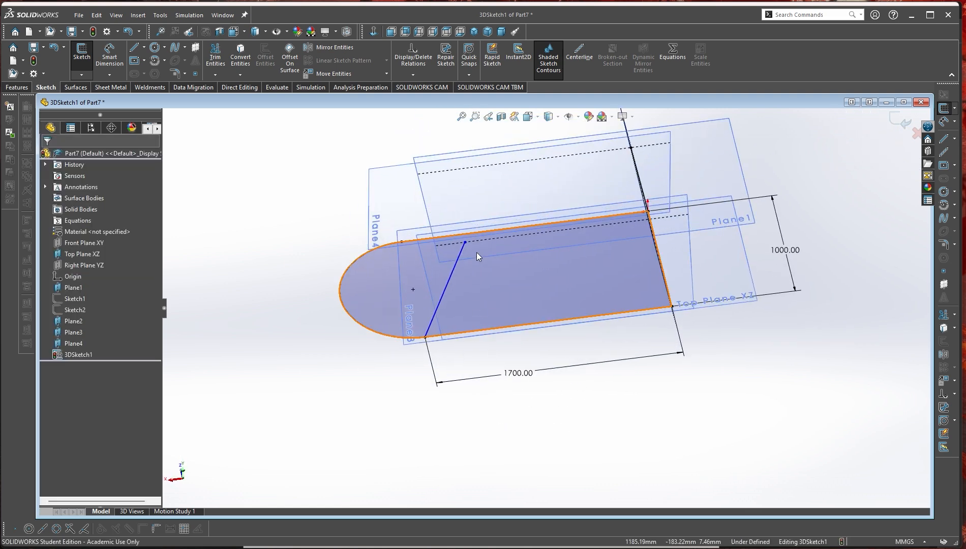
{"action": "left_click", "coordinate": [463, 243]}
{"action": "middle_click_drag", "start_coordinate": [458, 294], "coordinate": [522, 390]}
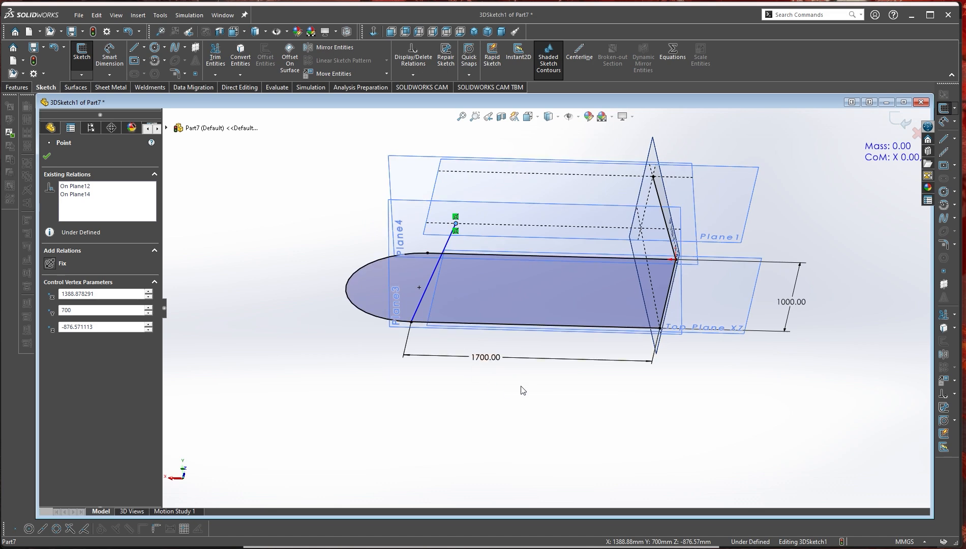
{"action": "left_click", "coordinate": [477, 392]}
{"action": "left_click_drag", "start_coordinate": [457, 224], "coordinate": [411, 222]}
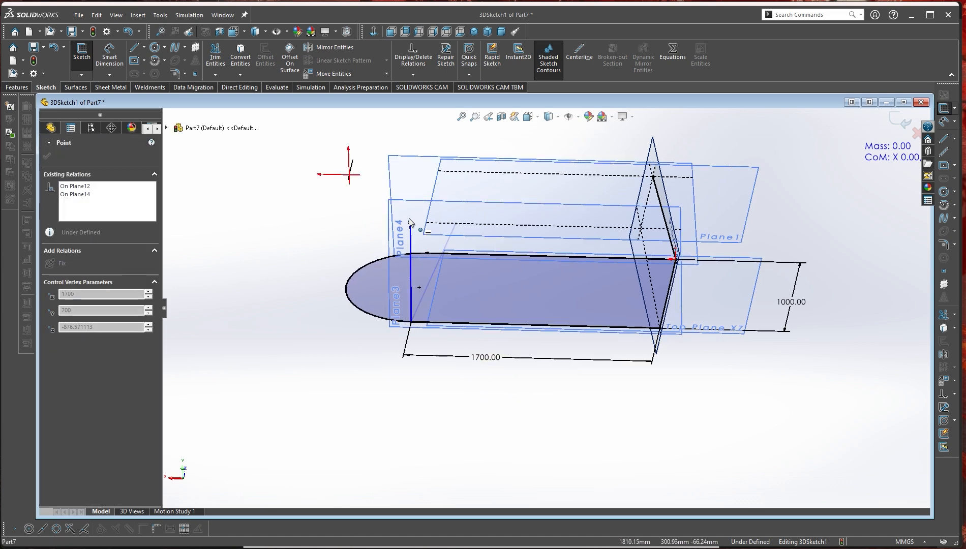
{"action": "left_click", "coordinate": [340, 371]}
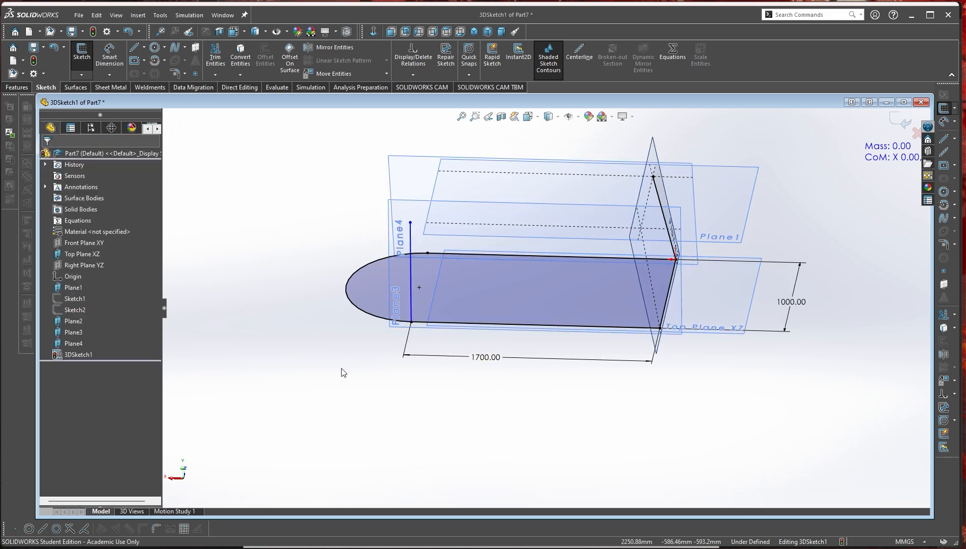
{"action": "mouse_move", "coordinate": [341, 370]}
{"action": "middle_mouse_down"}
{"action": "mouse_move", "coordinate": [474, 330]}
{"action": "mouse_move", "coordinate": [460, 350]}
{"action": "mouse_move", "coordinate": [506, 262]}
{"action": "middle_mouse_up"}
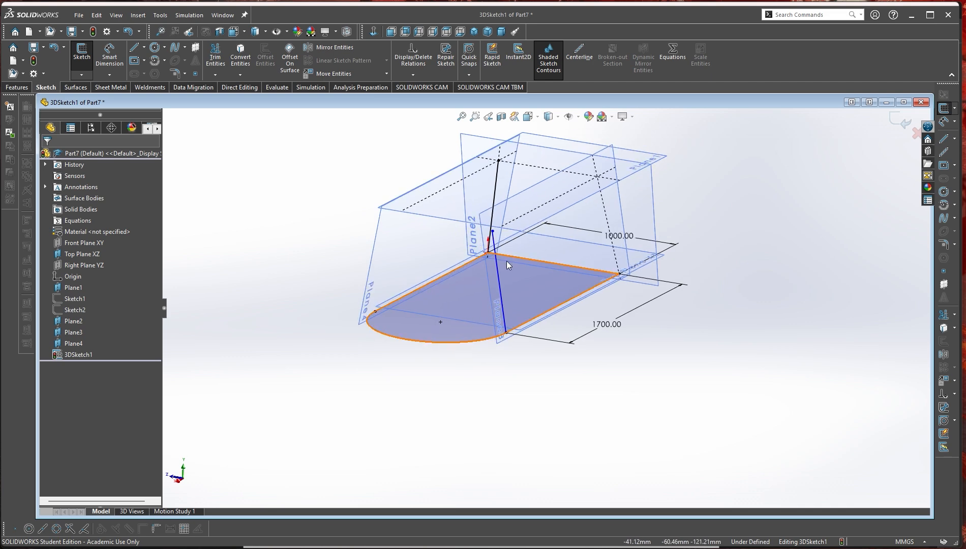
{"action": "left_click", "coordinate": [473, 260]}
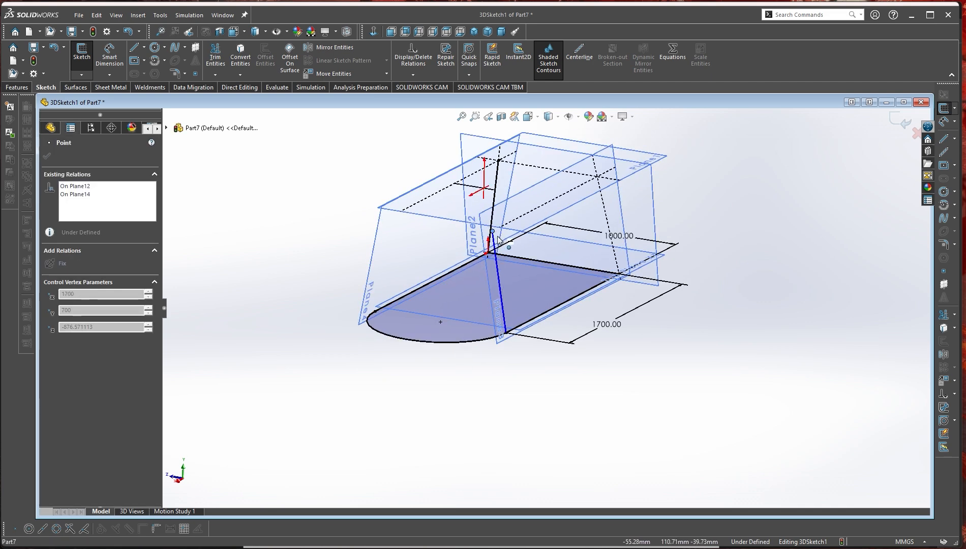
{"action": "left_click", "coordinate": [524, 415]}
- Draw an upward line in the XY plane from the base corner where the 1000 mm and 1700 mm lines meet
{"action": "mouse_move", "coordinate": [524, 415]}
{"action": "middle_mouse_down"}
{"action": "mouse_move", "coordinate": [491, 346]}
{"action": "mouse_move", "coordinate": [447, 420]}
{"action": "mouse_move", "coordinate": [487, 388]}
{"action": "mouse_move", "coordinate": [464, 428]}
{"action": "mouse_move", "coordinate": [459, 482]}
{"action": "mouse_move", "coordinate": [459, 415]}
{"action": "mouse_move", "coordinate": [424, 405]}
{"action": "mouse_move", "coordinate": [437, 377]}
{"action": "mouse_move", "coordinate": [582, 400]}
{"action": "mouse_move", "coordinate": [617, 424]}
{"action": "mouse_move", "coordinate": [412, 388]}
{"action": "mouse_move", "coordinate": [475, 447]}
{"action": "middle_mouse_up"}
{"action": "right_click_drag", "start_coordinate": [582, 396], "coordinate": [524, 394]}
{"action": "left_click", "coordinate": [366, 331]}
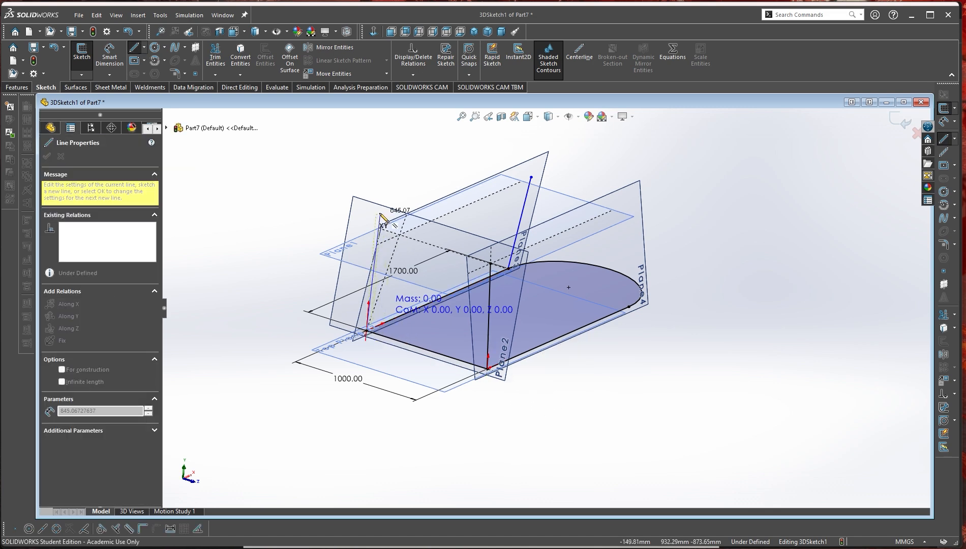
{"action": "left_click", "coordinate": [371, 211]}
{"action": "right_click", "coordinate": [372, 210]}
{"action": "left_click", "coordinate": [376, 217]}
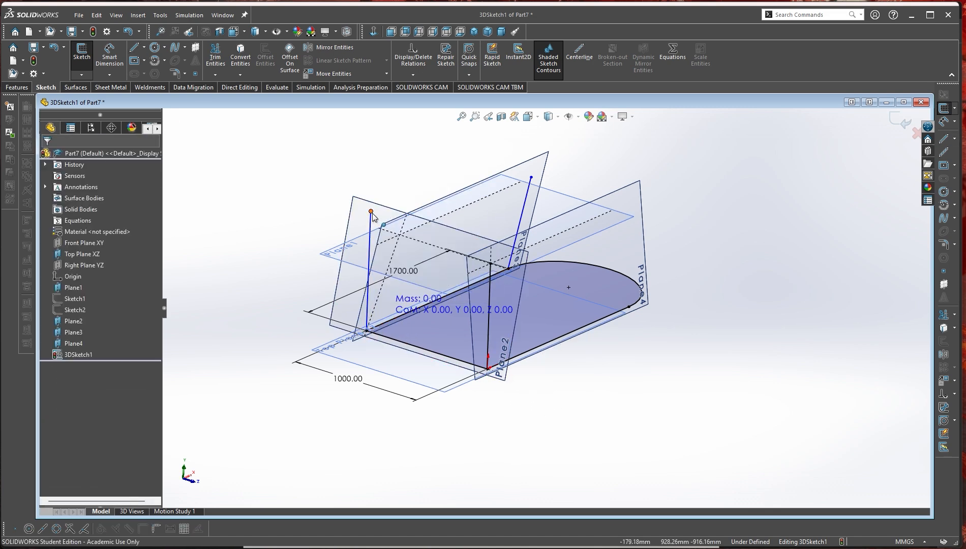
- Add On Plane relations between the new corner leg's upper endpoint and both Plane3 and Plane1
{"action": "left_click", "coordinate": [370, 211]}
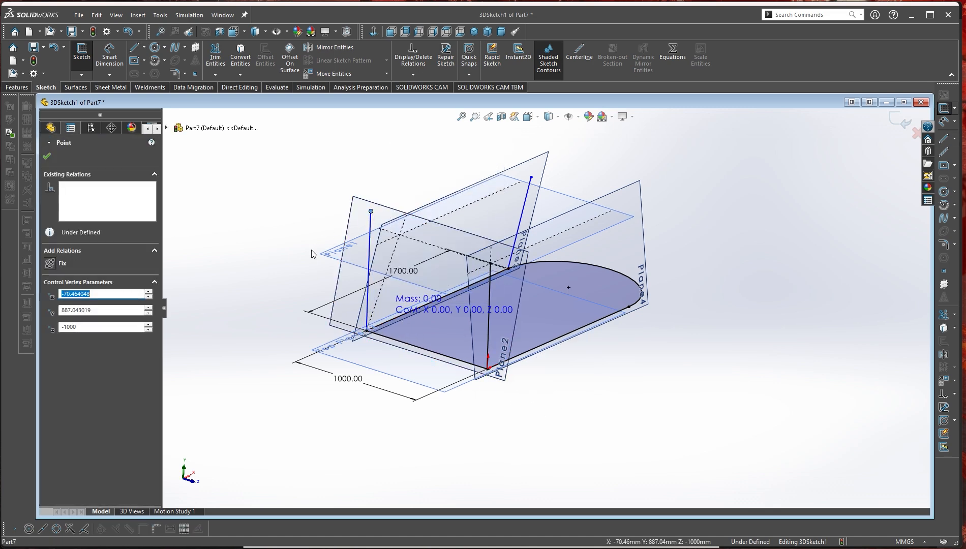
{"action": "left_click", "coordinate": [547, 156], "text": "ctrl"}
{"action": "left_click", "coordinate": [577, 96]}
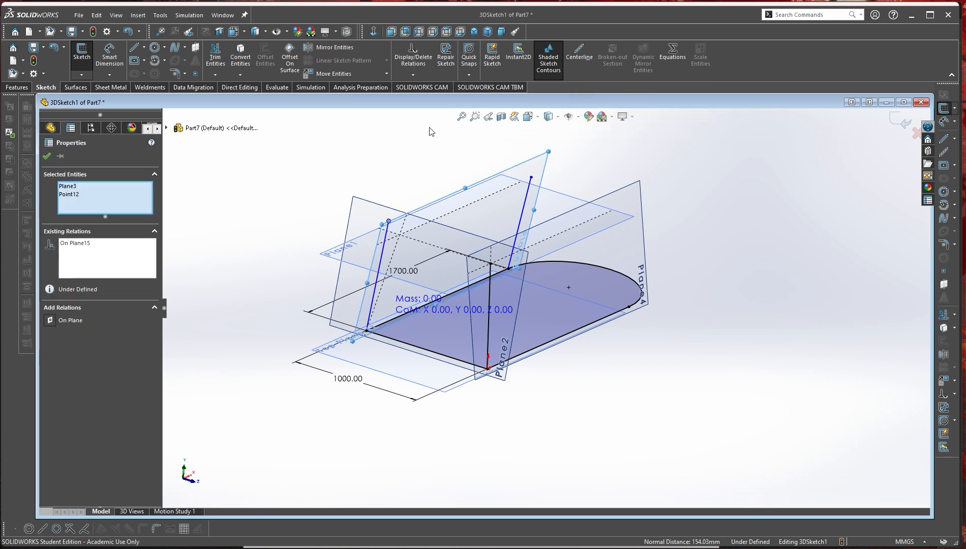
{"action": "key", "text": "Escape"}
{"action": "left_click", "coordinate": [389, 222]}
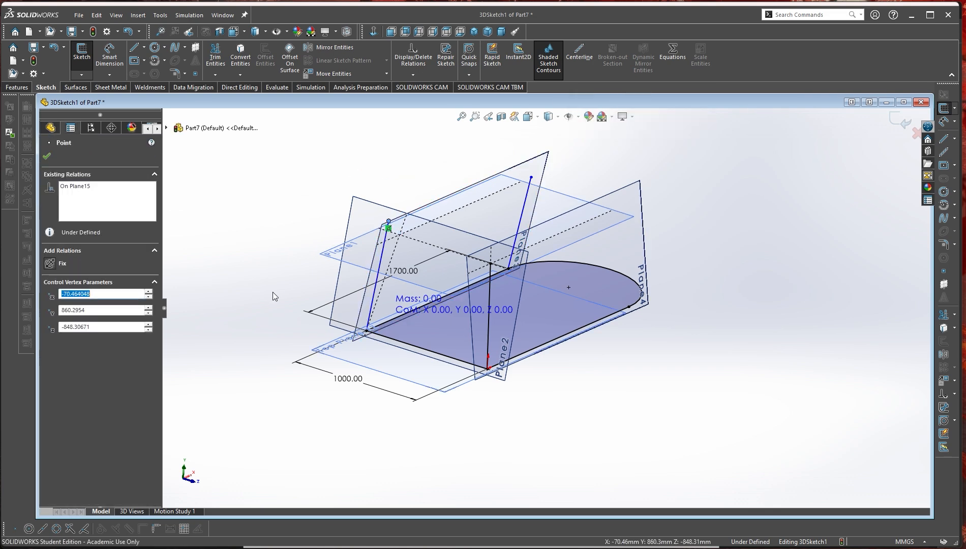
{"action": "left_click", "coordinate": [329, 256], "text": "ctrl"}
{"action": "left_click", "coordinate": [358, 195]}
{"action": "key", "text": "Escape"}
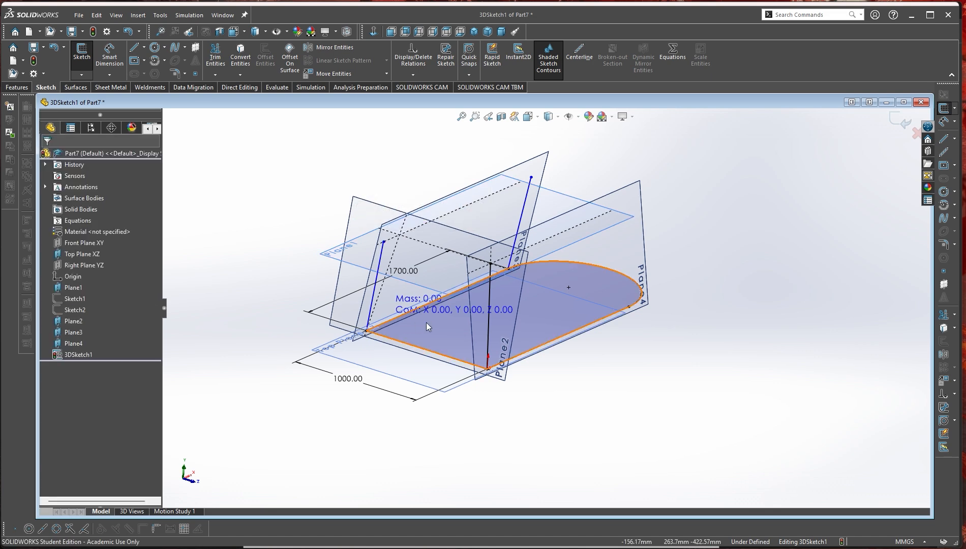
- Add an On Plane relation between the same corner leg's upper endpoint and Plane2
{"action": "middle_click_drag", "start_coordinate": [426, 322], "coordinate": [351, 236]}
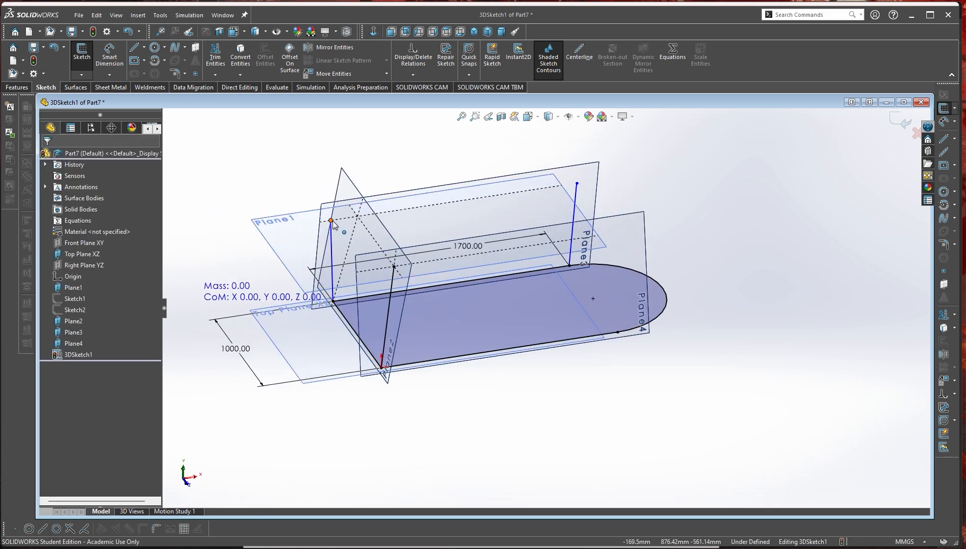
{"action": "left_click", "coordinate": [331, 221]}
{"action": "left_click", "coordinate": [353, 184], "text": "ctrl"}
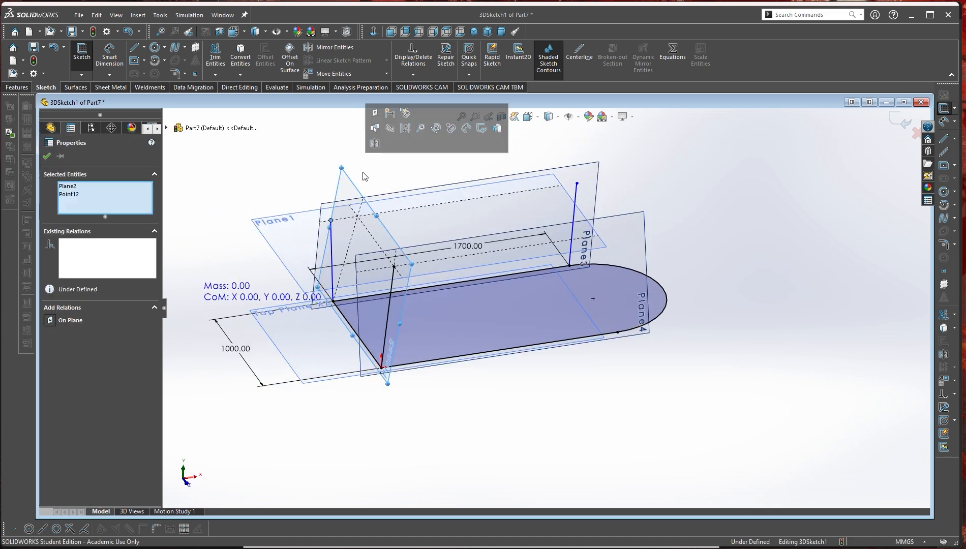
{"action": "left_click", "coordinate": [374, 115]}
{"action": "key", "text": "Escape"}
- Draw a leg line upward from the remaining arc end and constrain its upper endpoint to Plane1 and Plane4
{"action": "middle_click_drag", "start_coordinate": [528, 371], "coordinate": [596, 395]}
{"action": "scroll", "coordinate": [501, 324], "scroll_direction": "down", "scroll_amount": 3}
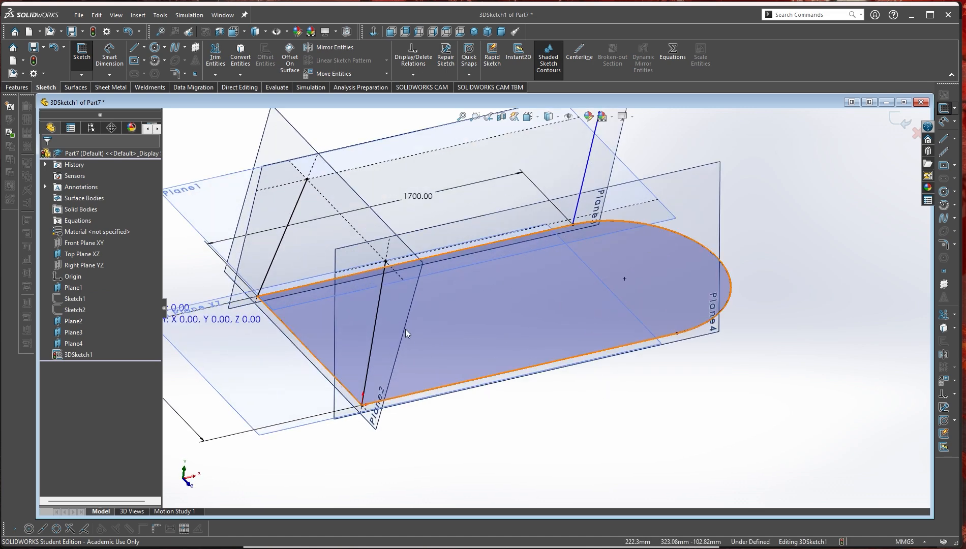
{"action": "scroll", "coordinate": [544, 311], "scroll_direction": "up", "scroll_amount": 2}
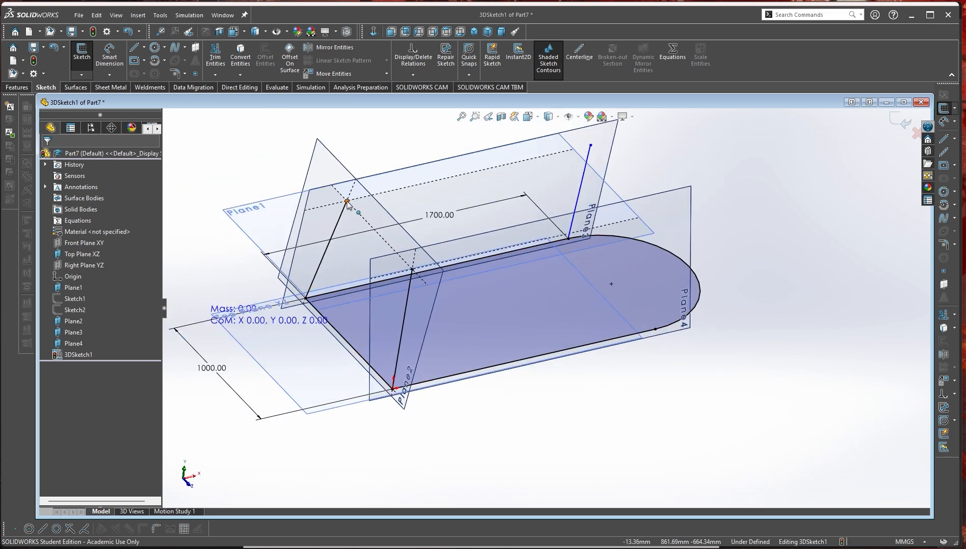
{"action": "middle_click_drag", "start_coordinate": [598, 369], "coordinate": [563, 373]}
{"action": "right_click_drag", "start_coordinate": [775, 399], "coordinate": [747, 400]}
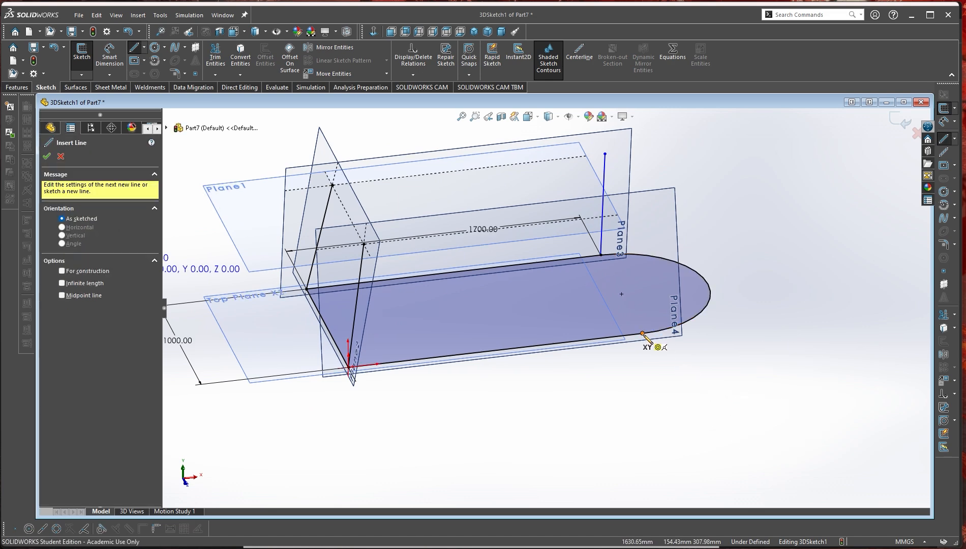
{"action": "mouse_move", "coordinate": [642, 333]}
{"action": "left_mouse_down"}
{"action": "mouse_move", "coordinate": [675, 205]}
{"action": "mouse_move", "coordinate": [655, 161]}
{"action": "left_mouse_up"}
{"action": "right_click", "coordinate": [655, 162]}
{"action": "left_click", "coordinate": [685, 171]}
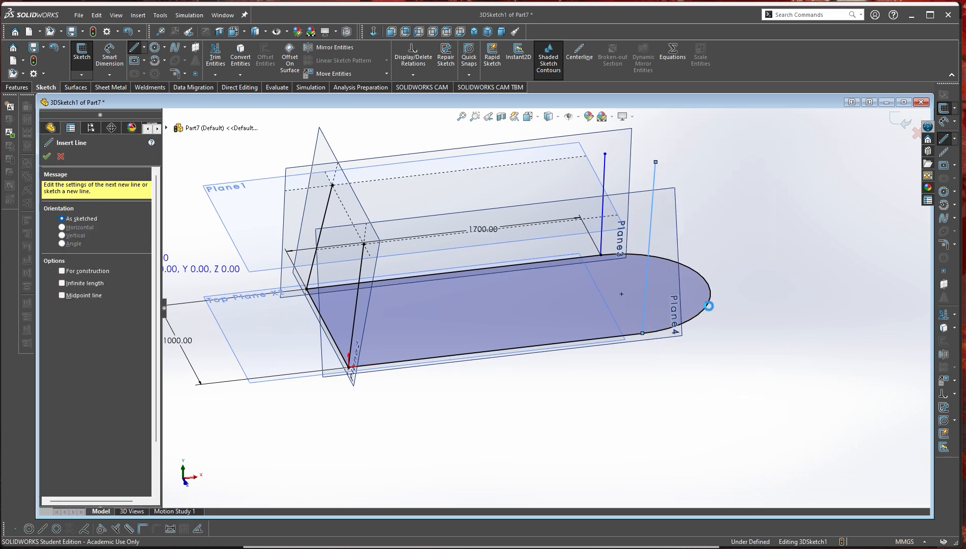
{"action": "middle_click_drag", "start_coordinate": [708, 306], "coordinate": [692, 210]}
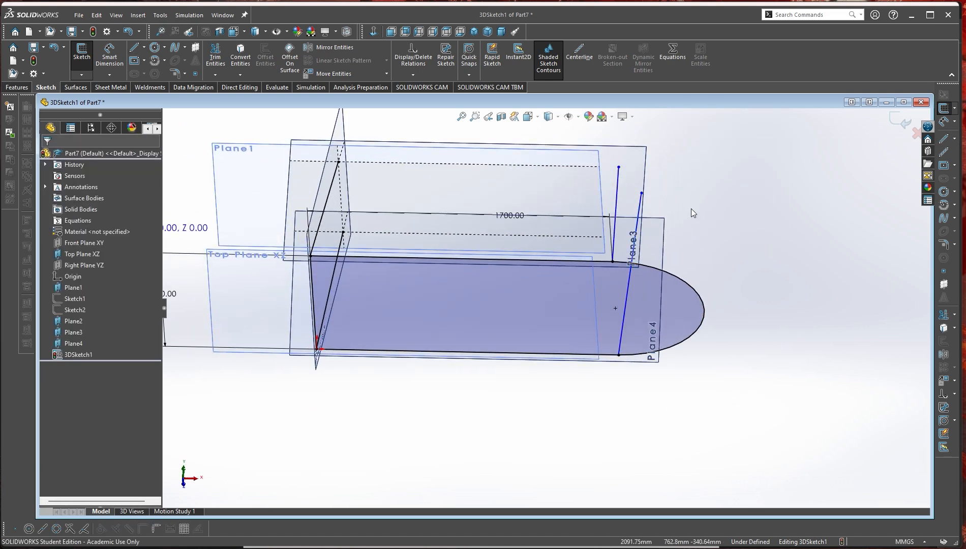
{"action": "left_click", "coordinate": [641, 193]}
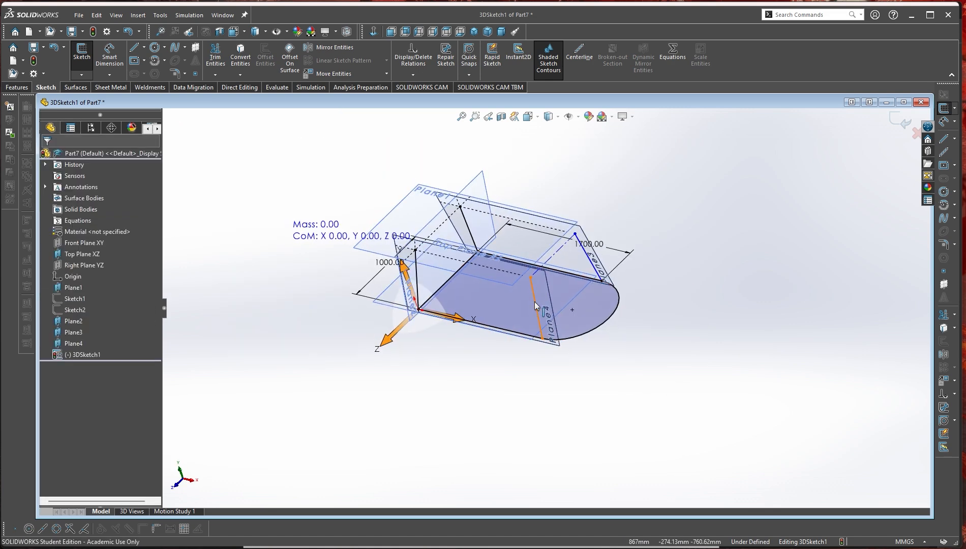
- Exit the 3D sketch and roll the model history back to just before 3DSketch1
{"action": "scroll", "coordinate": [533, 307], "scroll_direction": "down", "scroll_amount": 2}
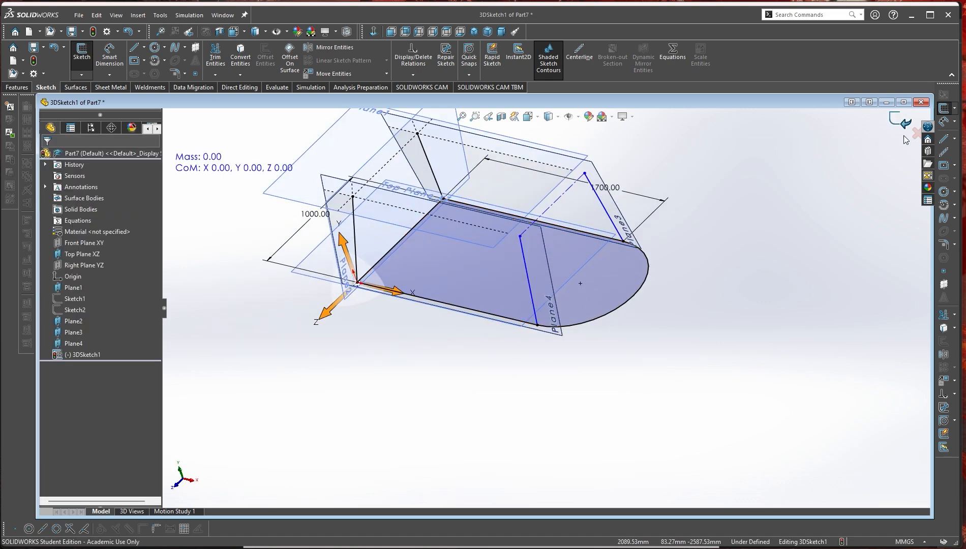
{"action": "left_click", "coordinate": [901, 122]}
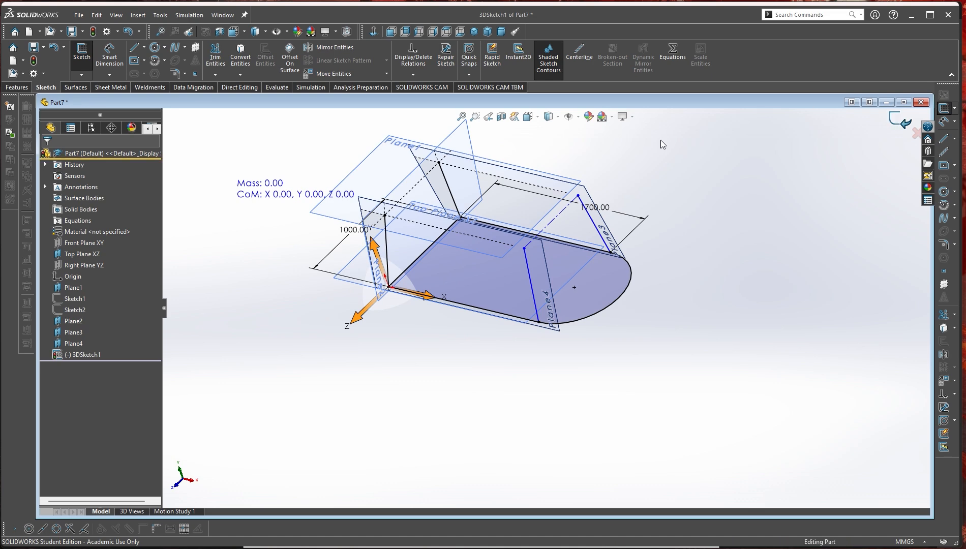
{"action": "left_click_drag", "start_coordinate": [118, 360], "coordinate": [101, 349]}
{"action": "scroll", "coordinate": [359, 323], "scroll_direction": "down", "scroll_amount": 2}
{"action": "scroll", "coordinate": [396, 300], "scroll_direction": "down", "scroll_amount": 3}
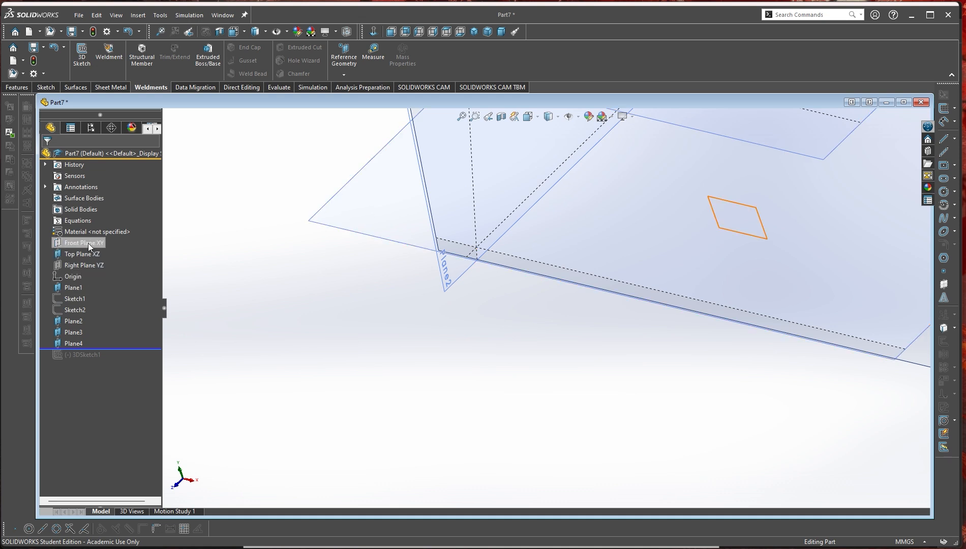
- Create a reference plane offset 1700 mm from Right Plane YZ
{"action": "left_click", "coordinate": [84, 265]}
{"action": "key", "text": "f"}
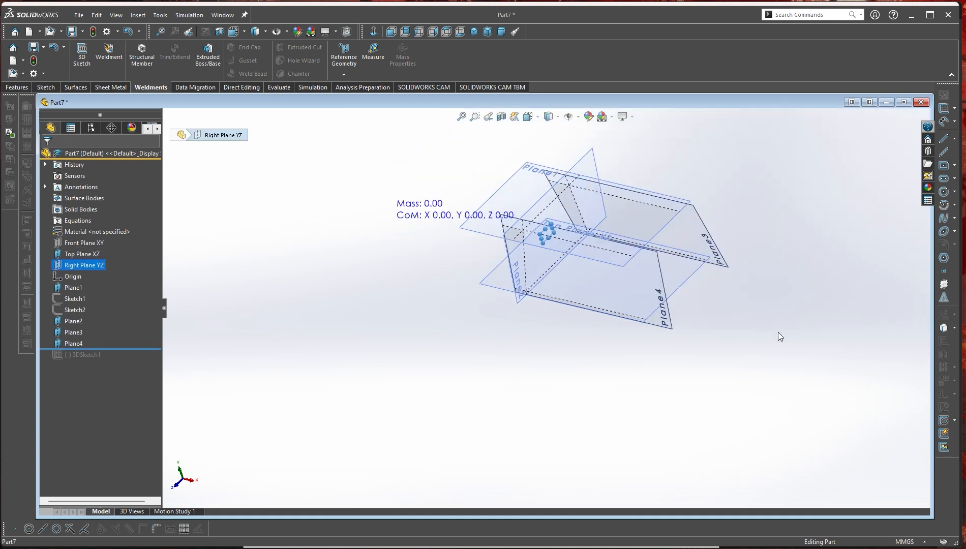
{"action": "scroll", "coordinate": [633, 285], "scroll_direction": "down", "scroll_amount": 3}
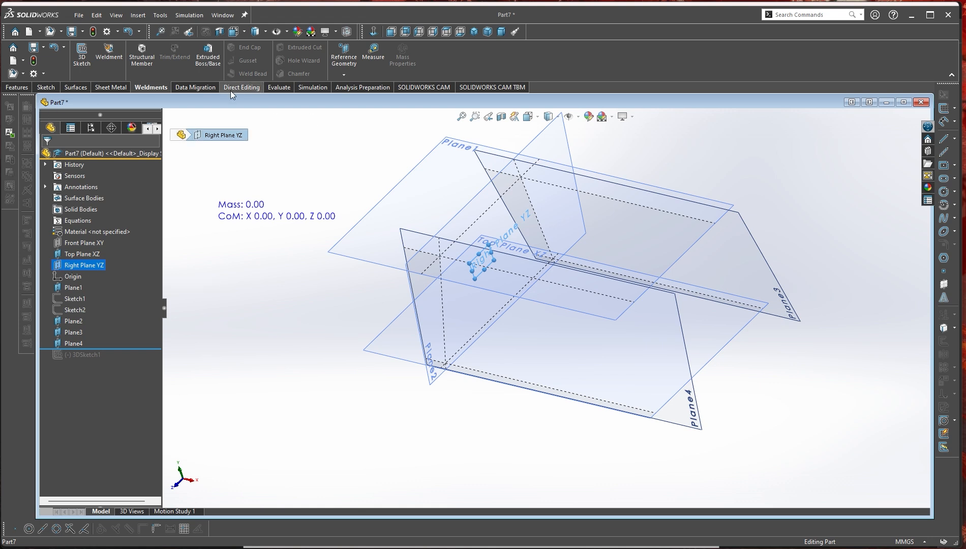
{"action": "left_click", "coordinate": [348, 78]}
{"action": "left_click", "coordinate": [359, 89]}
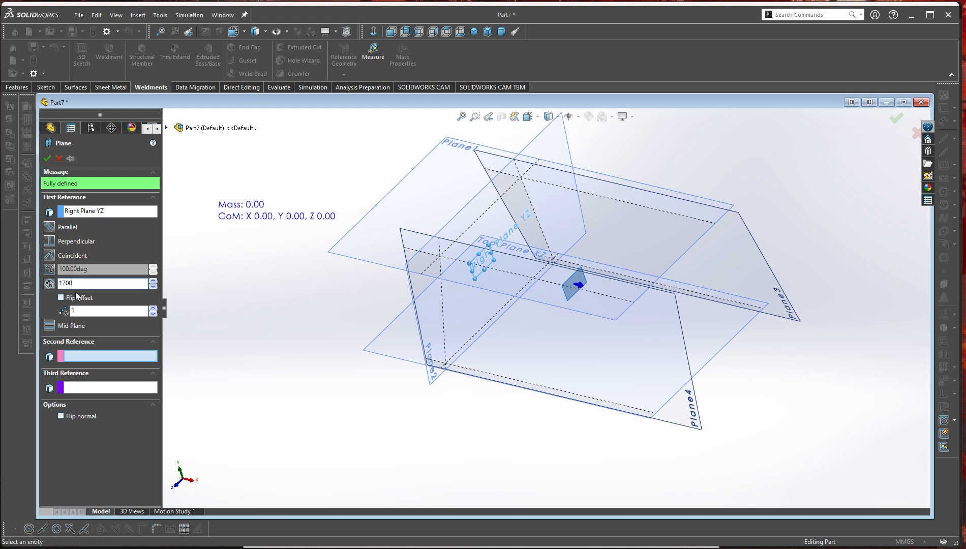
{"action": "key", "text": "Return"}
{"action": "left_click", "coordinate": [50, 160]}
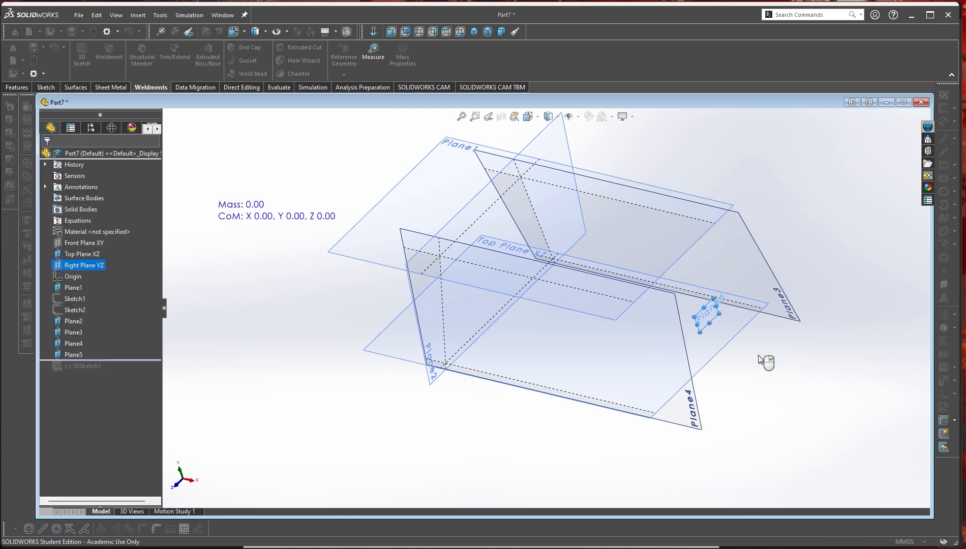
- Enlarge the displayed boundary of Plane5 so it spans the frame's width at the arc ends
{"action": "left_click_drag", "start_coordinate": [703, 333], "coordinate": [639, 451]}
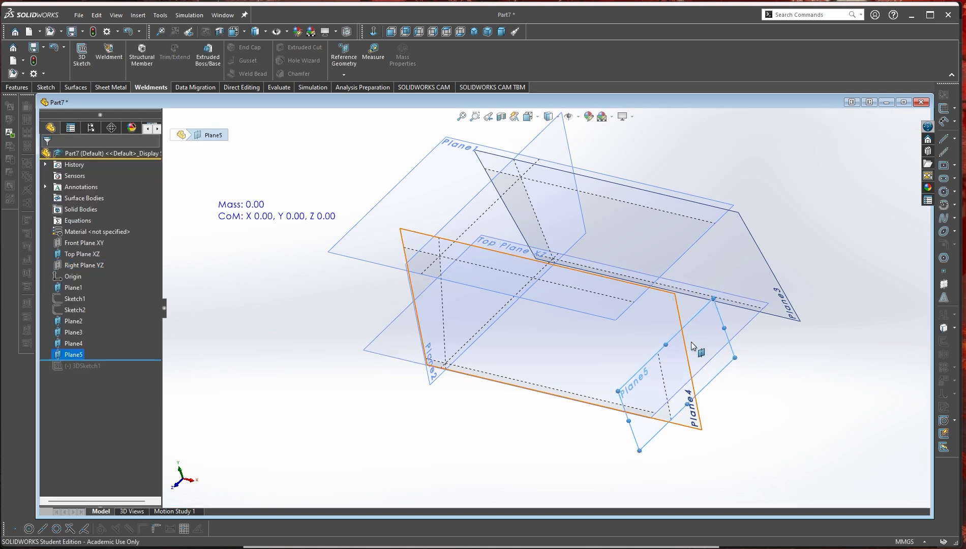
{"action": "left_click_drag", "start_coordinate": [672, 346], "coordinate": [803, 214]}
{"action": "middle_click_drag", "start_coordinate": [728, 436], "coordinate": [709, 302]}
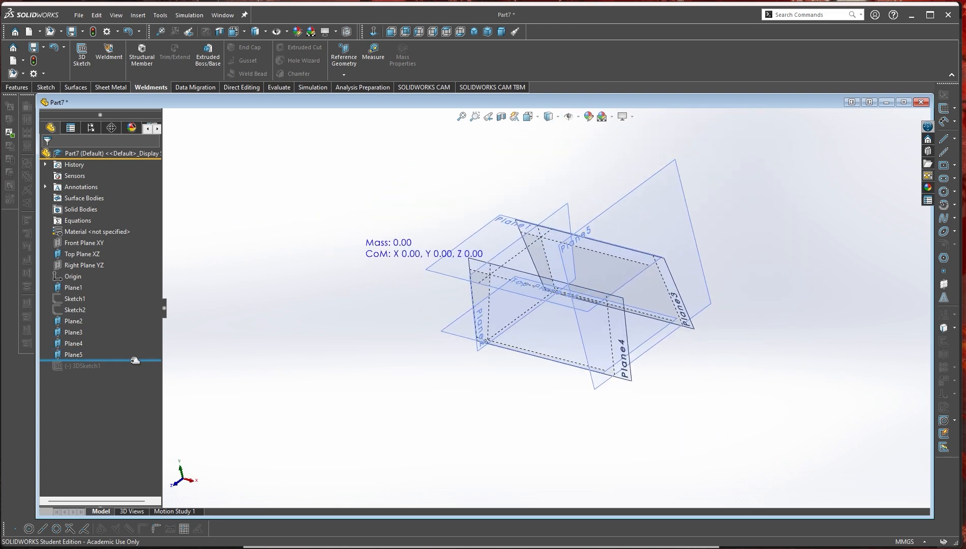
- Roll the model history forward past 3DSketch1 and reopen that sketch for editing
{"action": "left_click_drag", "start_coordinate": [136, 361], "coordinate": [103, 383]}
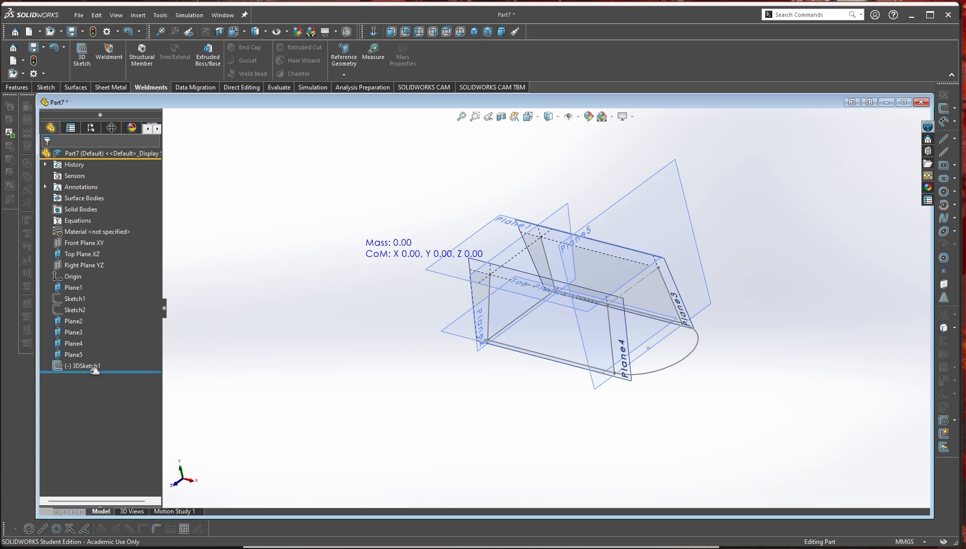
{"action": "right_click", "coordinate": [94, 371]}
{"action": "left_click", "coordinate": [86, 336]}
- Add an On Plane relation between Plane5 and the upper endpoint of the arc-end leg lying on Plane4
{"action": "scroll", "coordinate": [612, 338], "scroll_direction": "down", "scroll_amount": 5}
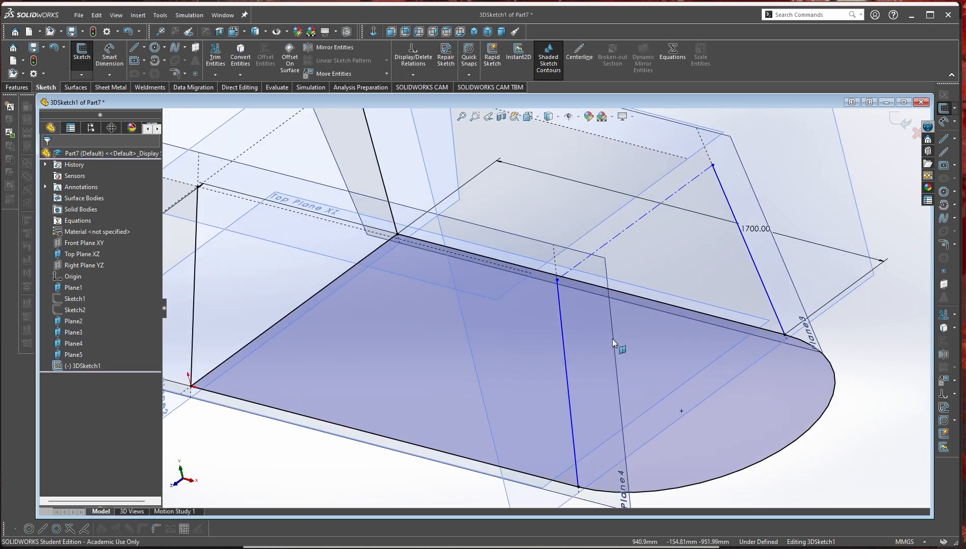
{"action": "scroll", "coordinate": [613, 340], "scroll_direction": "up", "scroll_amount": 3}
{"action": "scroll", "coordinate": [608, 371], "scroll_direction": "down", "scroll_amount": 2}
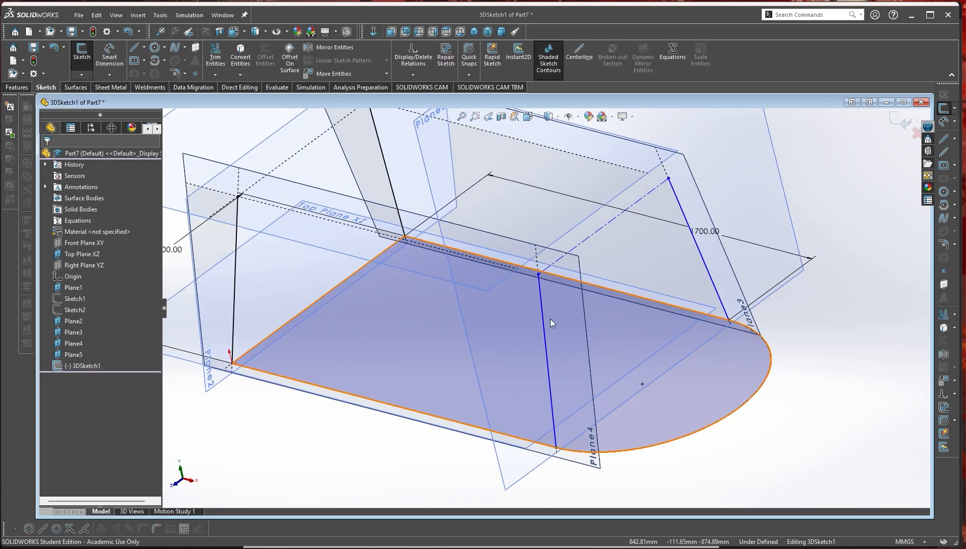
{"action": "left_click", "coordinate": [539, 274]}
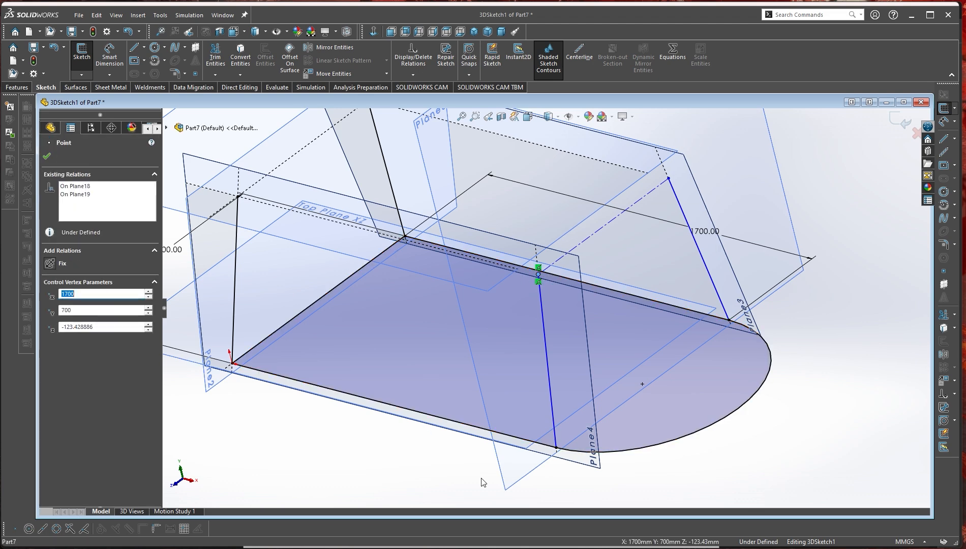
{"action": "left_click", "coordinate": [501, 466], "text": "ctrl"}
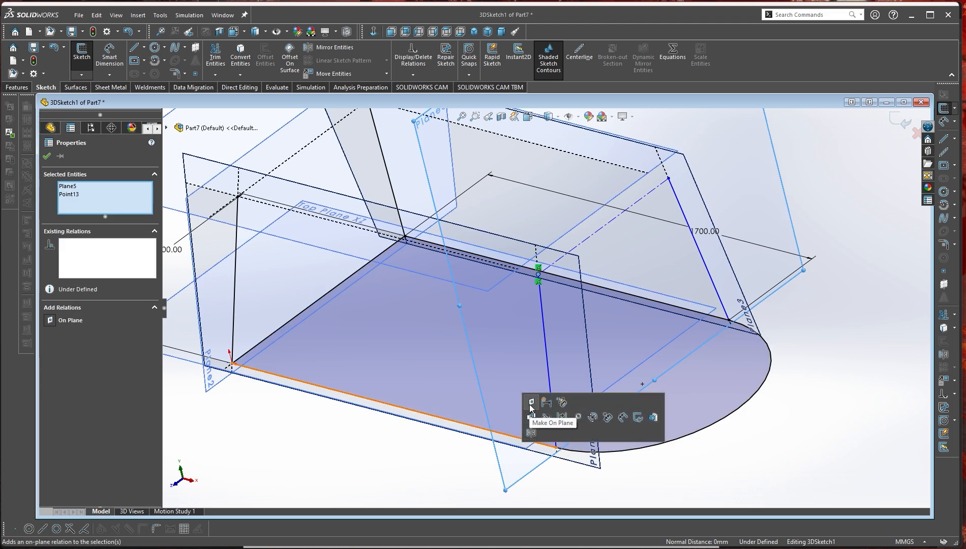
{"action": "left_click", "coordinate": [532, 401]}
{"action": "left_click", "coordinate": [797, 349]}
{"action": "scroll", "coordinate": [667, 383], "scroll_direction": "up", "scroll_amount": 2}
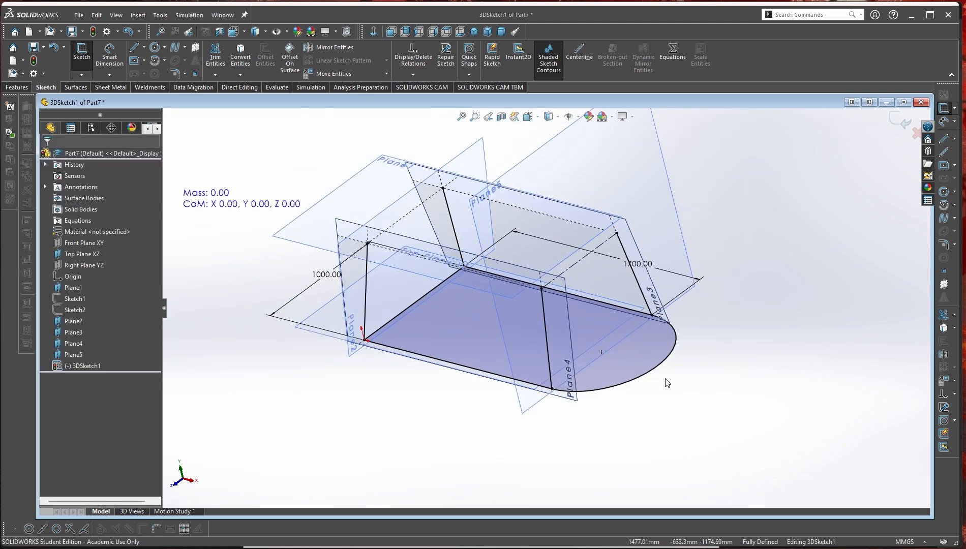
- Switch to the PDF drawing to compare the frame skeleton with its dimensioned views, and return to SOLIDWORKS
{"action": "mouse_move", "coordinate": [665, 383]}
{"action": "middle_mouse_down"}
{"action": "mouse_move", "coordinate": [582, 369]}
{"action": "mouse_move", "coordinate": [568, 347]}
{"action": "mouse_move", "coordinate": [468, 394]}
{"action": "mouse_move", "coordinate": [438, 422]}
{"action": "mouse_move", "coordinate": [517, 446]}
{"action": "mouse_move", "coordinate": [509, 449]}
{"action": "middle_mouse_up"}
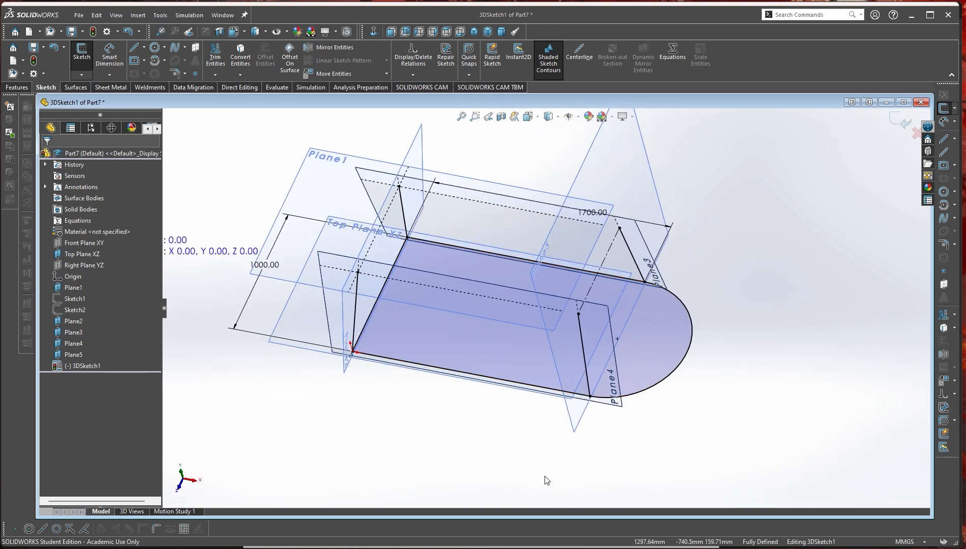
{"action": "key", "text": "alt+Tab"}
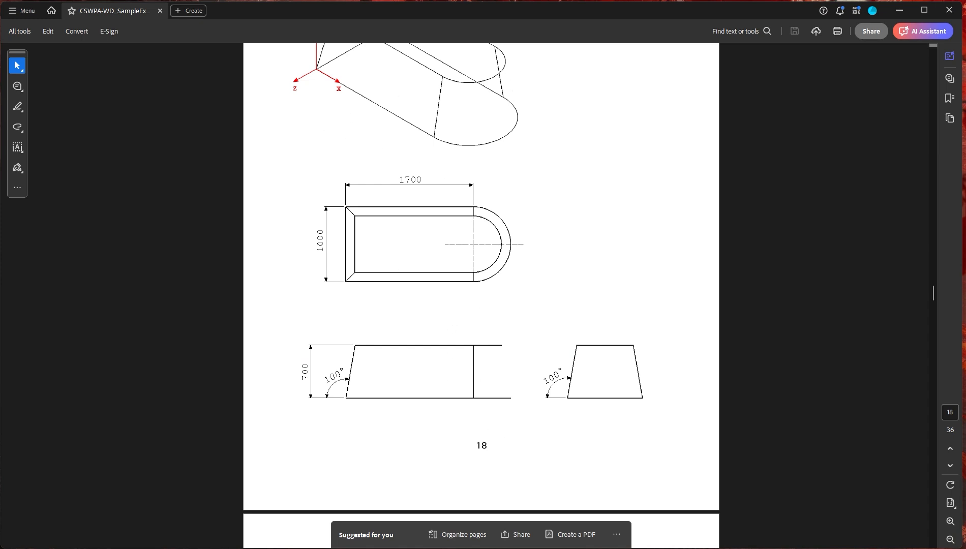
{"action": "key", "text": "alt+Tab"}
- Examine in the left view and in 3D how the leg endpoints line up with the plane intersections
{"action": "mouse_move", "coordinate": [675, 395]}
{"action": "middle_mouse_down"}
{"action": "mouse_move", "coordinate": [636, 356]}
{"action": "mouse_move", "coordinate": [745, 266]}
{"action": "mouse_move", "coordinate": [702, 305]}
{"action": "mouse_move", "coordinate": [629, 275]}
{"action": "mouse_move", "coordinate": [744, 241]}
{"action": "middle_mouse_up"}
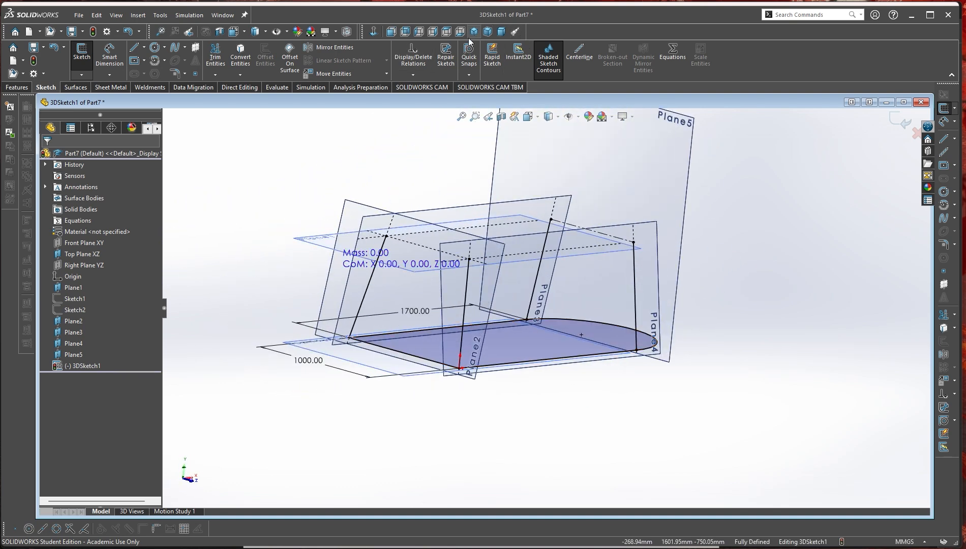
{"action": "left_click", "coordinate": [420, 34]}
{"action": "scroll", "coordinate": [501, 330], "scroll_direction": "down", "scroll_amount": 8}
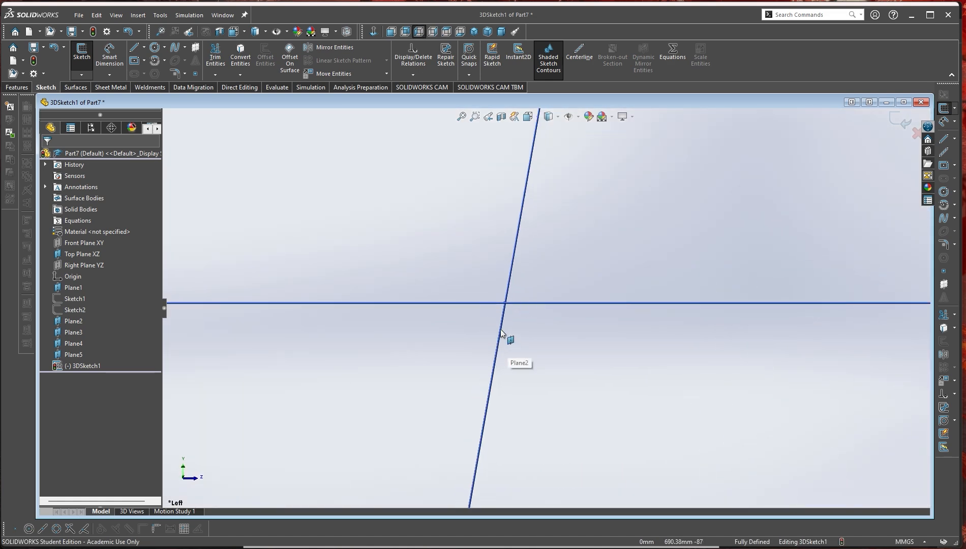
{"action": "scroll", "coordinate": [501, 331], "scroll_direction": "up", "scroll_amount": 8}
{"action": "scroll", "coordinate": [626, 327], "scroll_direction": "down", "scroll_amount": 8}
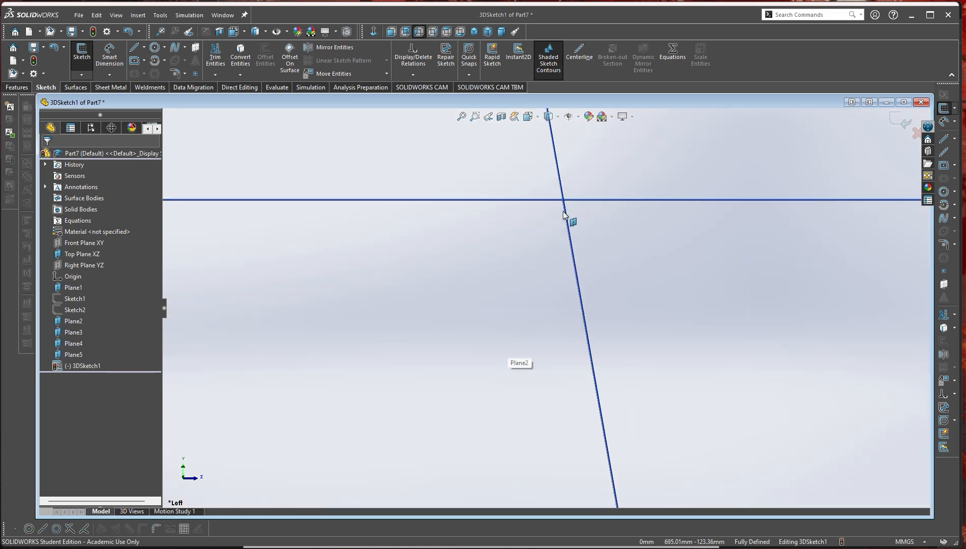
{"action": "scroll", "coordinate": [552, 356], "scroll_direction": "up", "scroll_amount": 10}
{"action": "mouse_move", "coordinate": [627, 357]}
{"action": "middle_mouse_down"}
{"action": "mouse_move", "coordinate": [627, 336]}
{"action": "mouse_move", "coordinate": [519, 315]}
{"action": "mouse_move", "coordinate": [513, 355]}
{"action": "mouse_move", "coordinate": [571, 301]}
{"action": "mouse_move", "coordinate": [491, 306]}
{"action": "mouse_move", "coordinate": [473, 387]}
{"action": "mouse_move", "coordinate": [575, 474]}
{"action": "mouse_move", "coordinate": [621, 422]}
{"action": "mouse_move", "coordinate": [647, 420]}
{"action": "middle_mouse_up"}
{"action": "scroll", "coordinate": [515, 407], "scroll_direction": "down", "scroll_amount": 5}
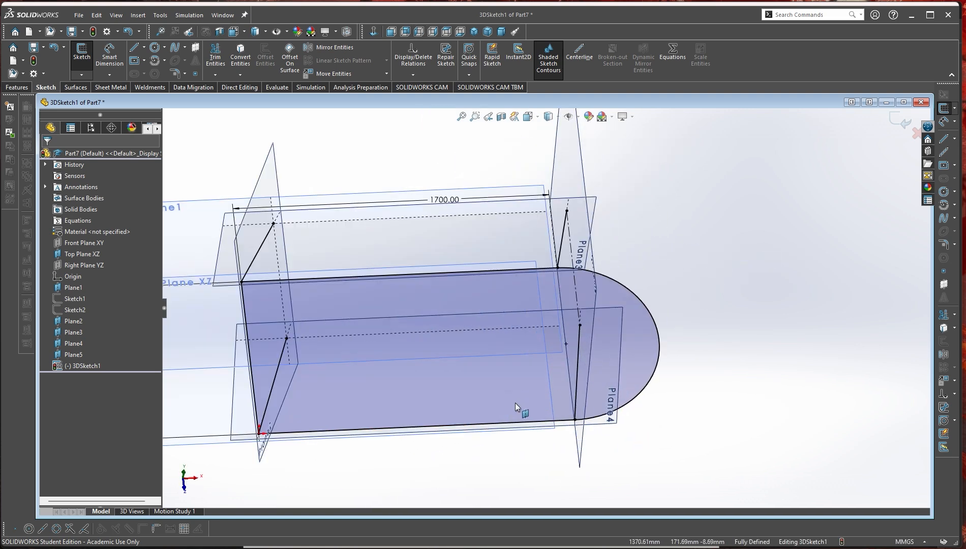
{"action": "middle_click_drag", "start_coordinate": [516, 406], "coordinate": [462, 394]}
{"action": "scroll", "coordinate": [442, 386], "scroll_direction": "up", "scroll_amount": 5}
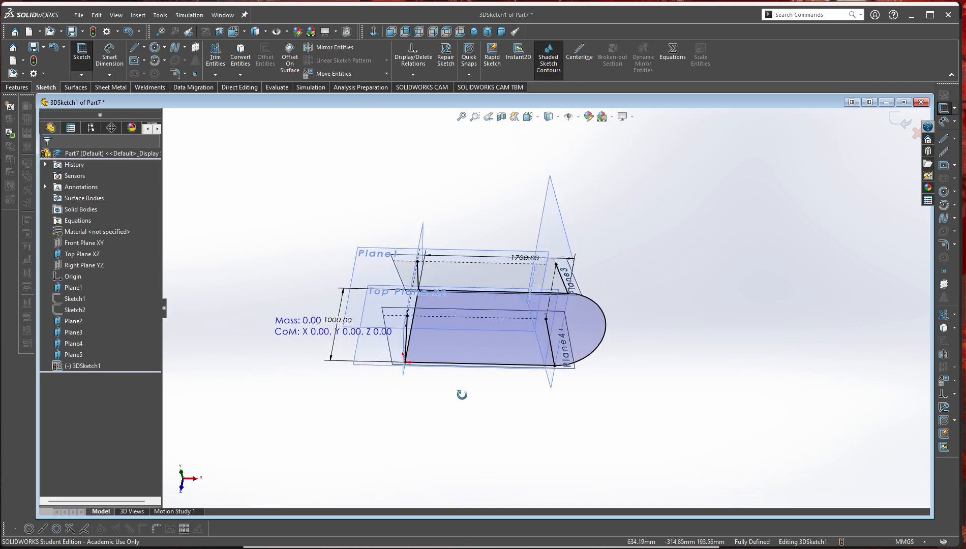
- Draw the three straight upper frame lines joining the upper endpoints of the four legs, leaving the arc side open
{"action": "right_click_drag", "start_coordinate": [721, 255], "coordinate": [681, 254]}
{"action": "scroll", "coordinate": [496, 266], "scroll_direction": "down", "scroll_amount": 5}
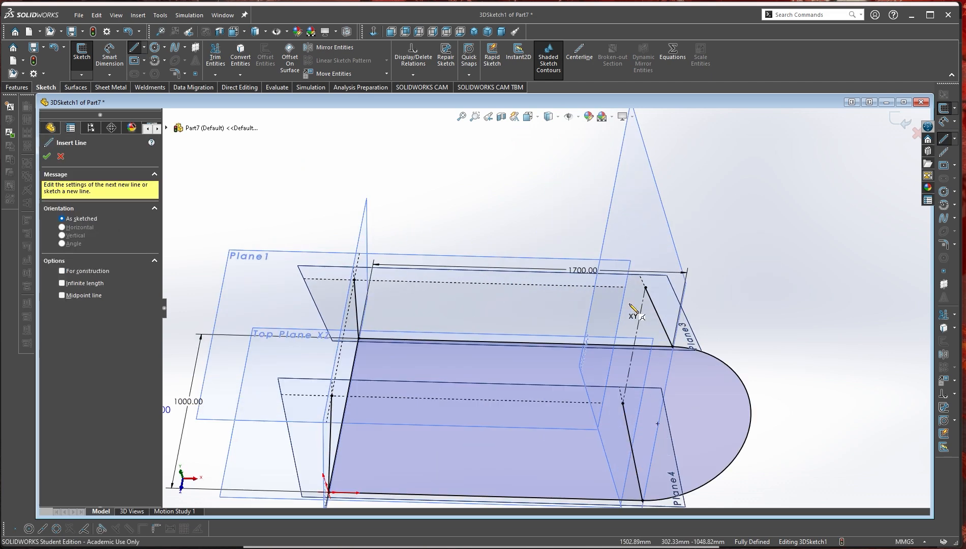
{"action": "left_click", "coordinate": [646, 288]}
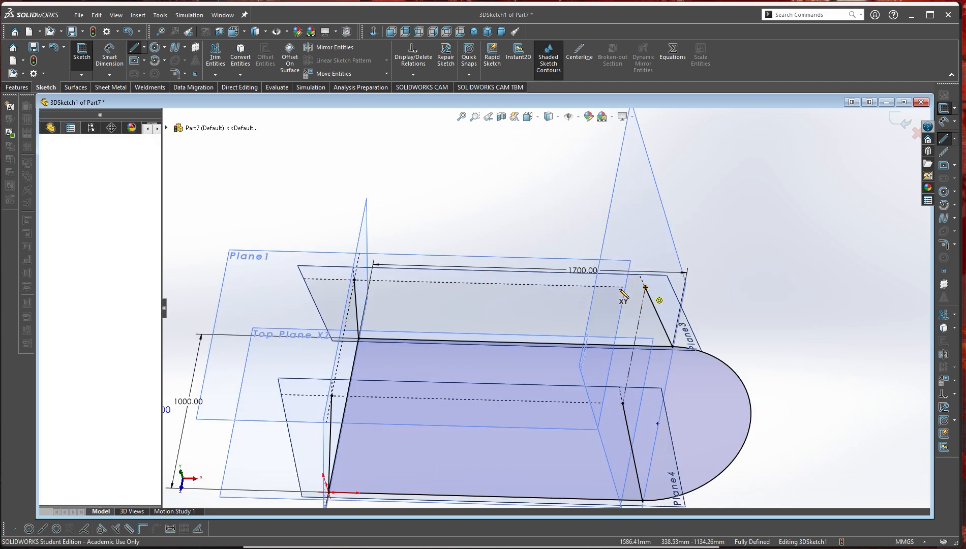
{"action": "left_click", "coordinate": [354, 280]}
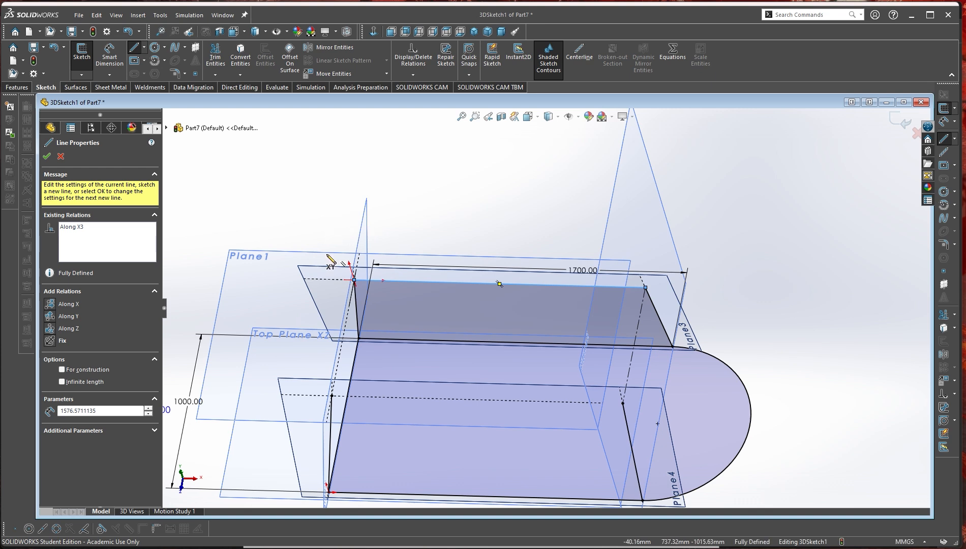
{"action": "left_click", "coordinate": [332, 396]}
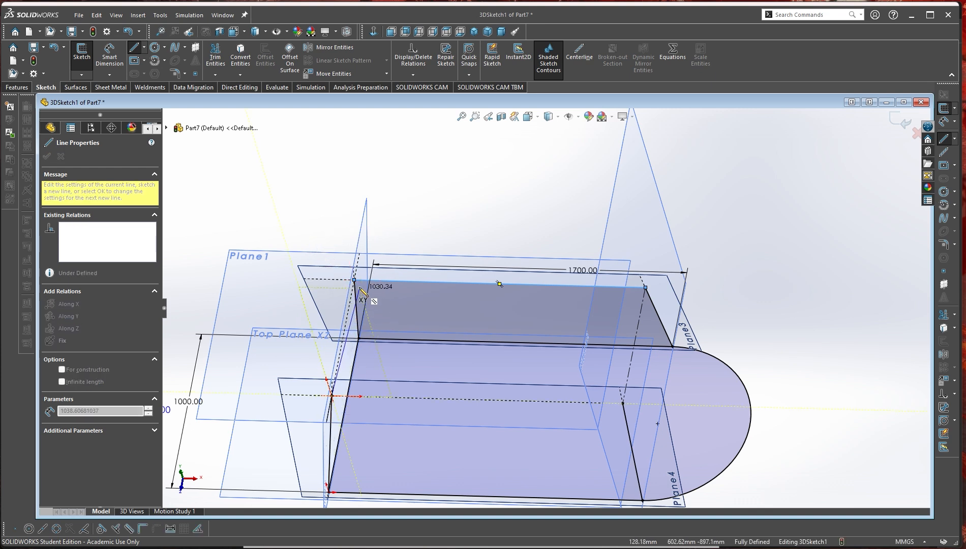
{"action": "left_click", "coordinate": [623, 404]}
{"action": "left_click", "coordinate": [332, 396]}
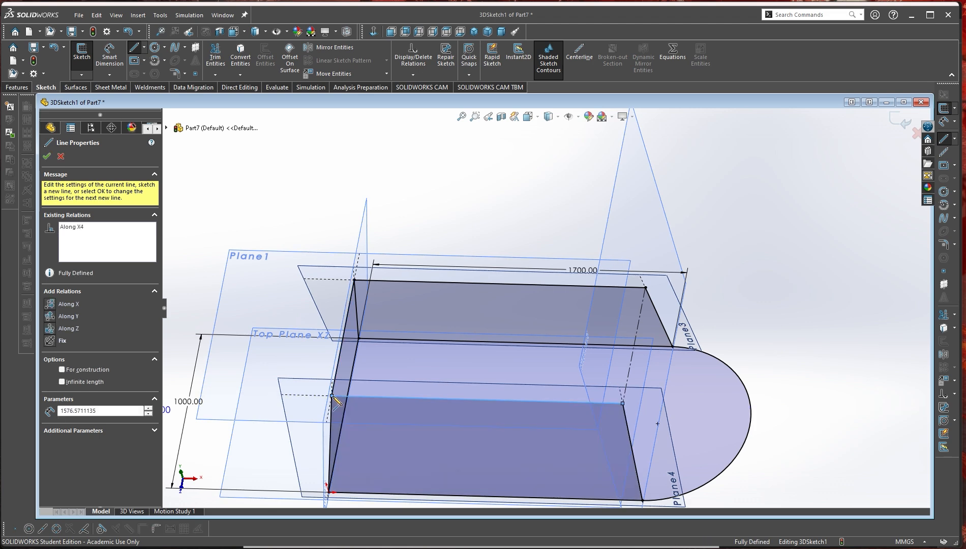
- Draw a three-point arc joining the open ends of the two long upper lines, bulging outward from the frame
{"action": "right_click_drag", "start_coordinate": [749, 181], "coordinate": [800, 215]}
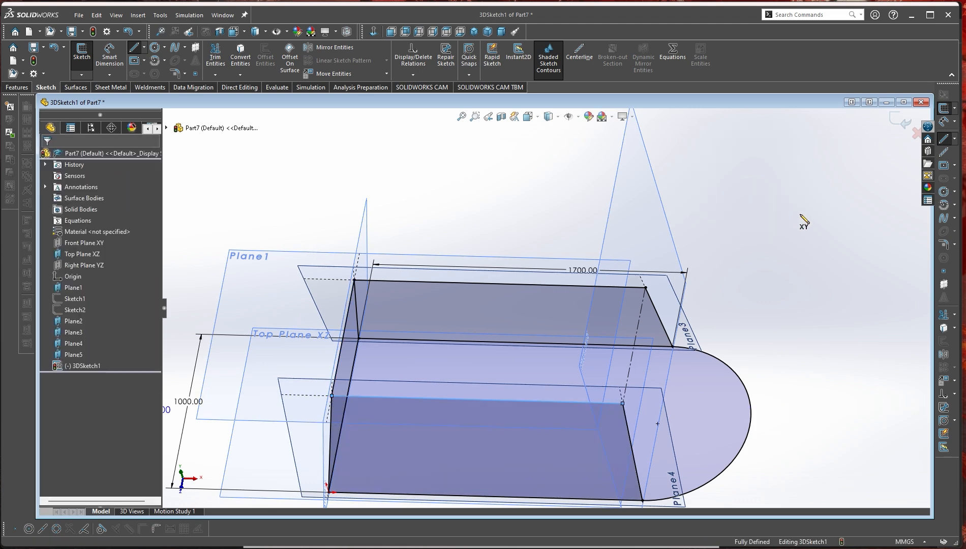
{"action": "left_click", "coordinate": [646, 288]}
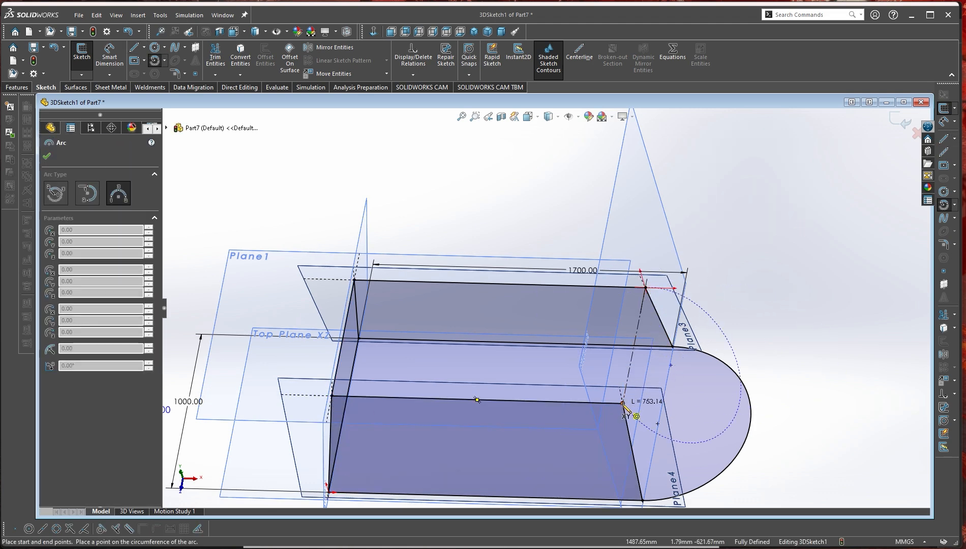
{"action": "left_click", "coordinate": [622, 403]}
{"action": "middle_click_drag", "start_coordinate": [699, 338], "coordinate": [696, 215]}
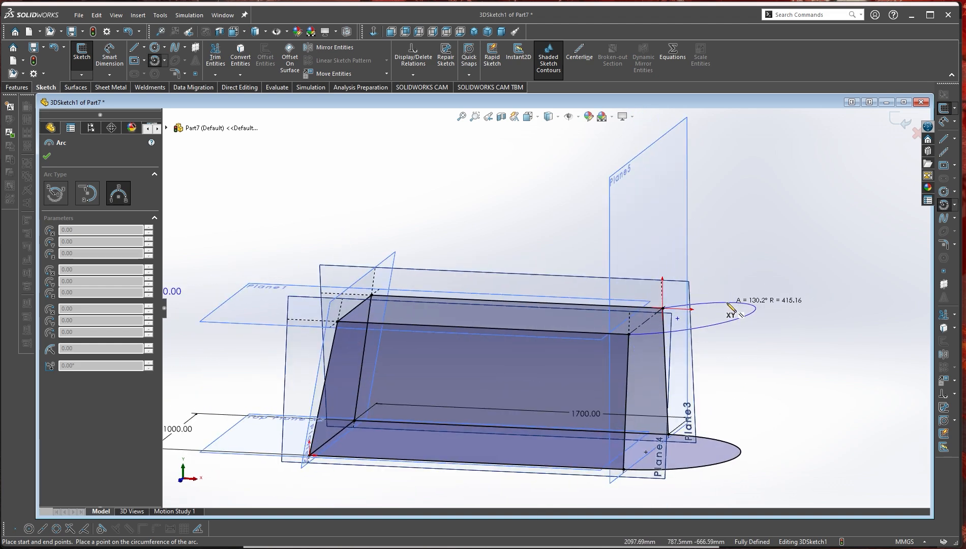
{"action": "left_click", "coordinate": [714, 329]}
{"action": "right_click", "coordinate": [714, 329]}
{"action": "left_click", "coordinate": [727, 325]}
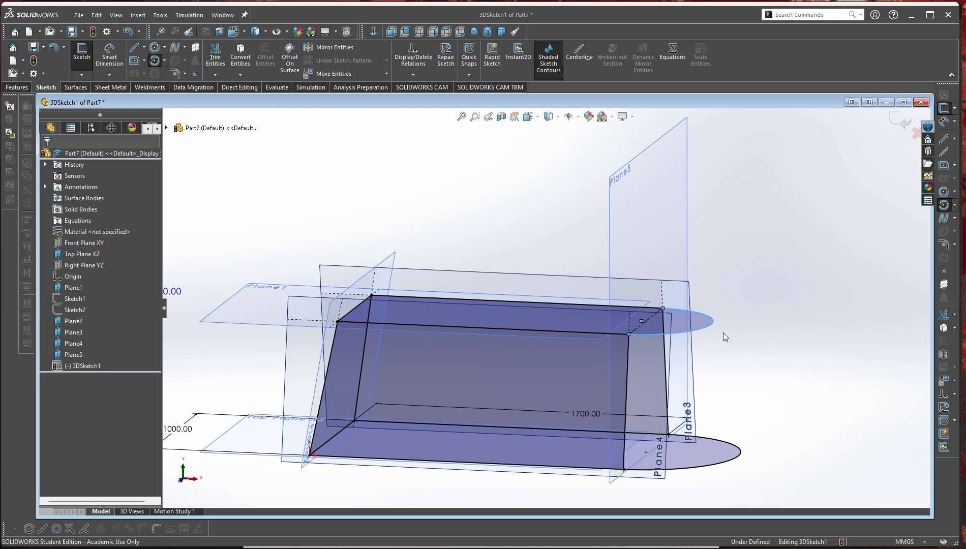
- Constrain the upper arc's centre point to the midpoint of the construction line between the arc's ends
{"action": "left_click", "coordinate": [641, 321]}
{"action": "left_click", "coordinate": [651, 317], "text": "ctrl"}
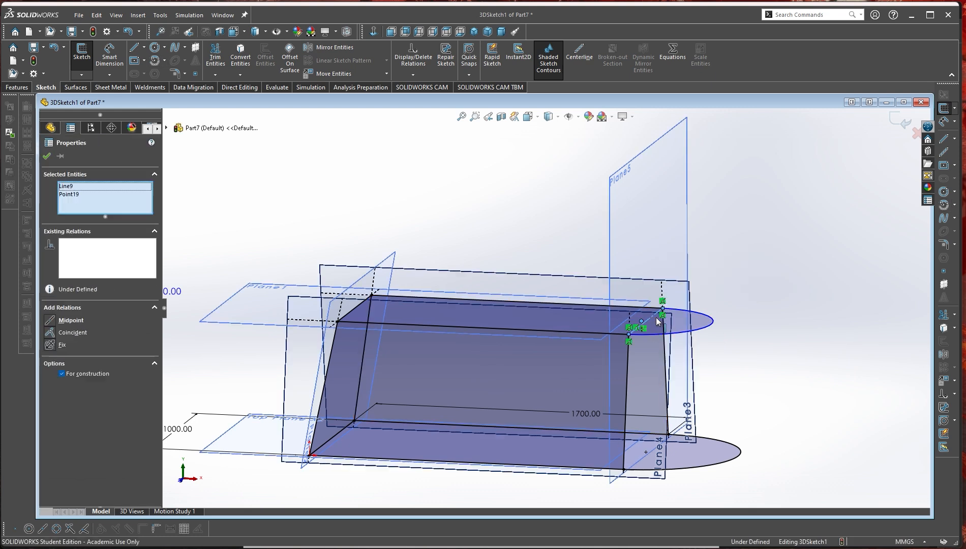
{"action": "left_click", "coordinate": [695, 258]}
{"action": "left_click", "coordinate": [735, 352]}
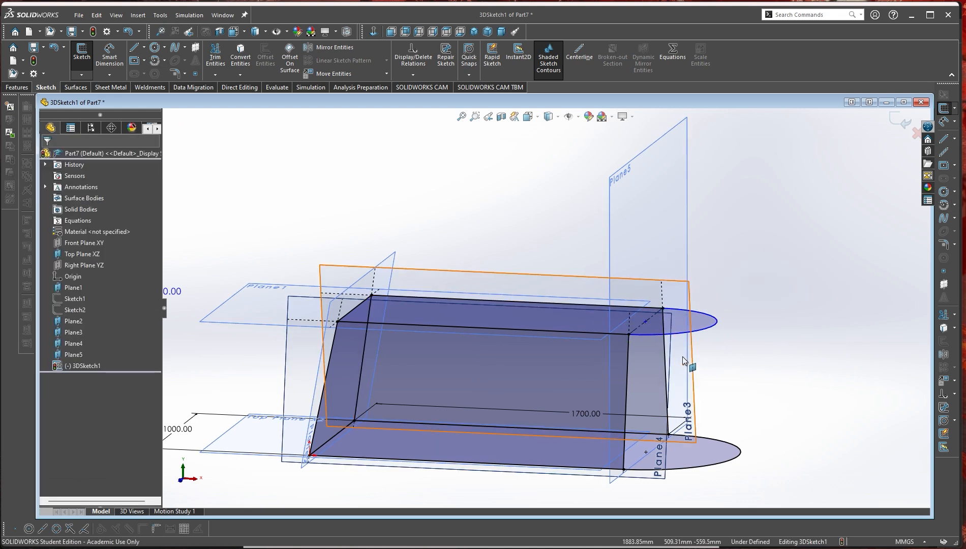
- Make the upper arc tangent to the long front line of the upper loop
{"action": "left_click", "coordinate": [649, 336]}
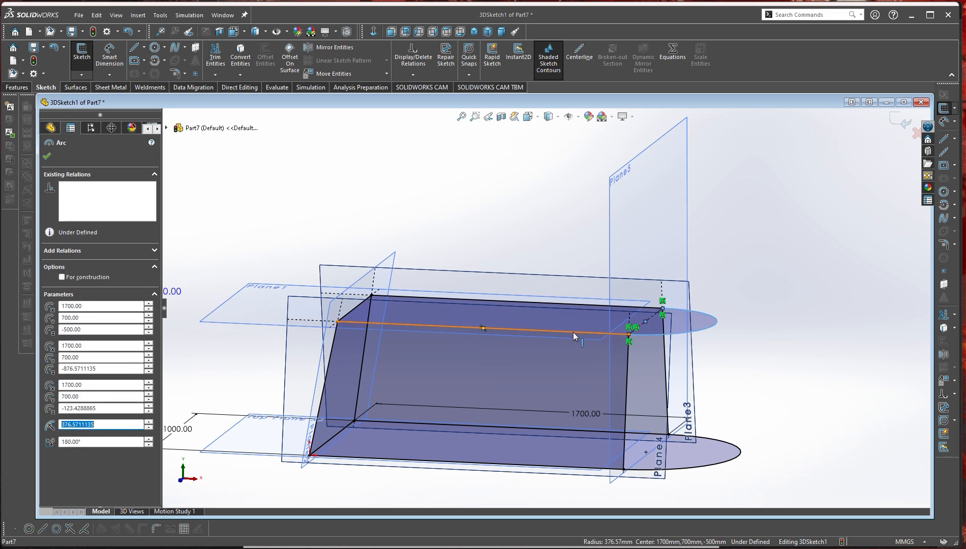
{"action": "left_click", "coordinate": [573, 332], "text": "ctrl"}
{"action": "left_click", "coordinate": [614, 286]}
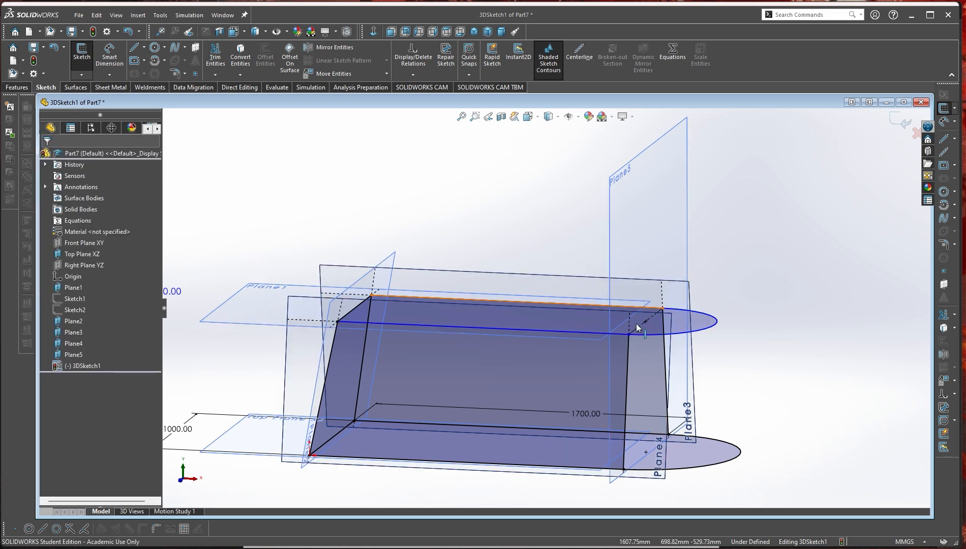
- Make the upper arc tangent to the long rear line of the upper loop
{"action": "middle_click_drag", "start_coordinate": [725, 334], "coordinate": [736, 413]}
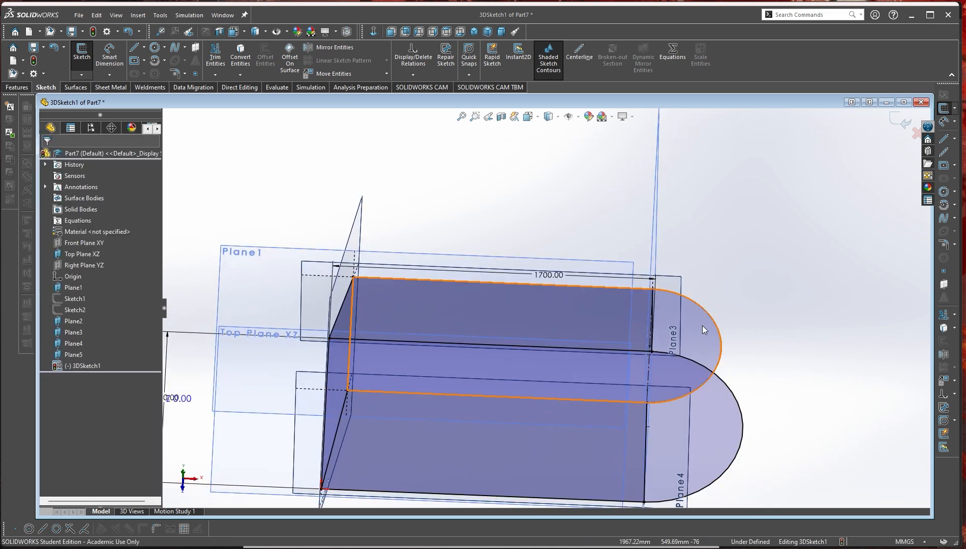
{"action": "left_click", "coordinate": [702, 308]}
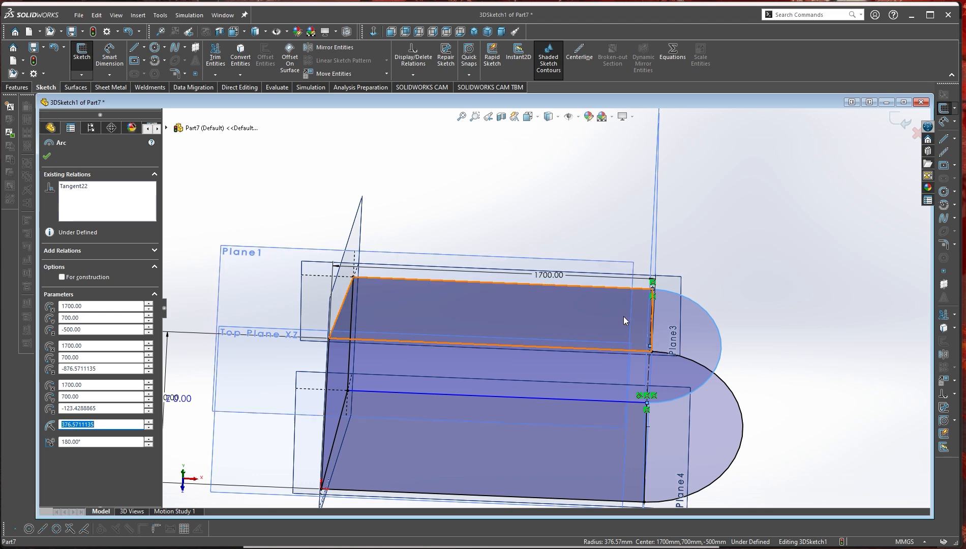
{"action": "left_click", "coordinate": [606, 288]}
{"action": "left_click", "coordinate": [717, 310], "text": "ctrl"}
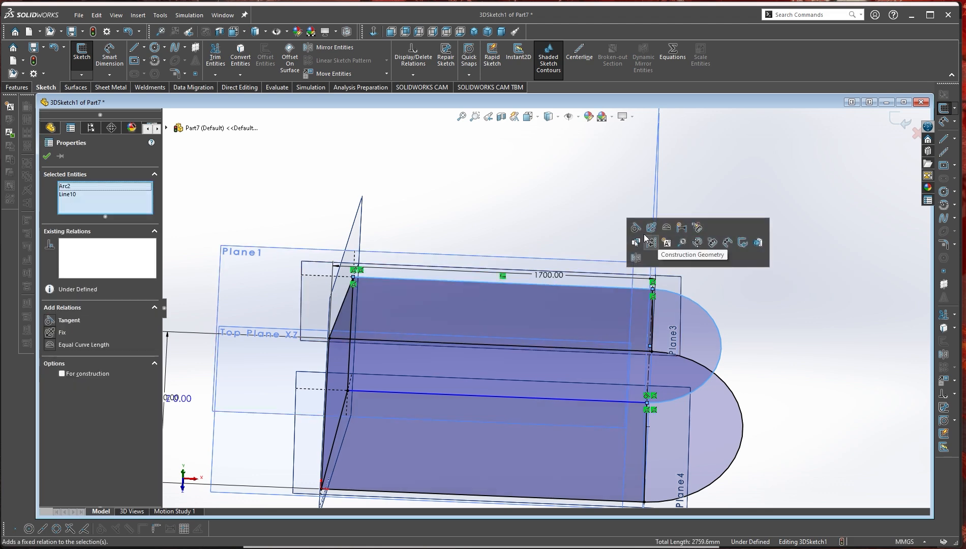
{"action": "left_click", "coordinate": [800, 342]}
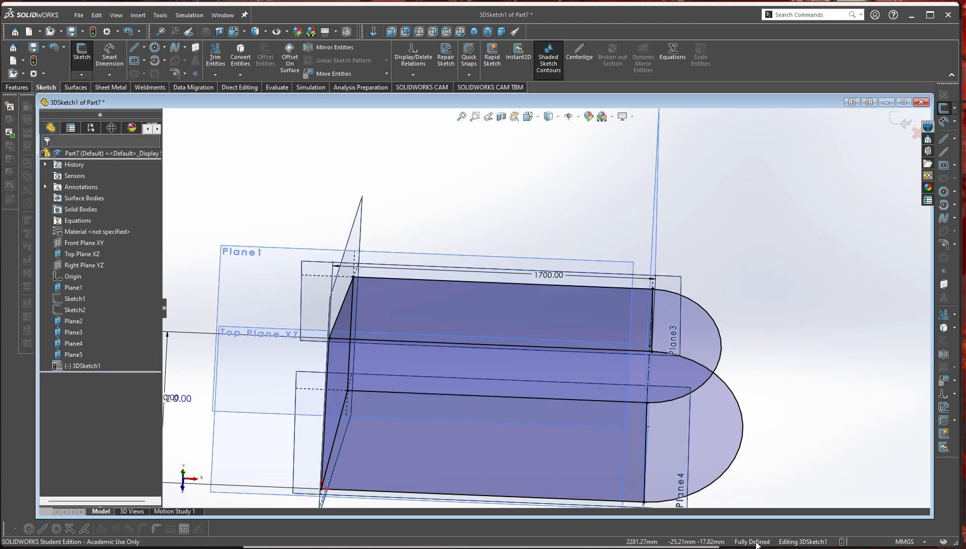
- Select all the sketch entities, measure their total length, and exit the 3D sketch
{"action": "key", "text": "f"}
{"action": "middle_click_drag", "start_coordinate": [749, 457], "coordinate": [709, 332]}
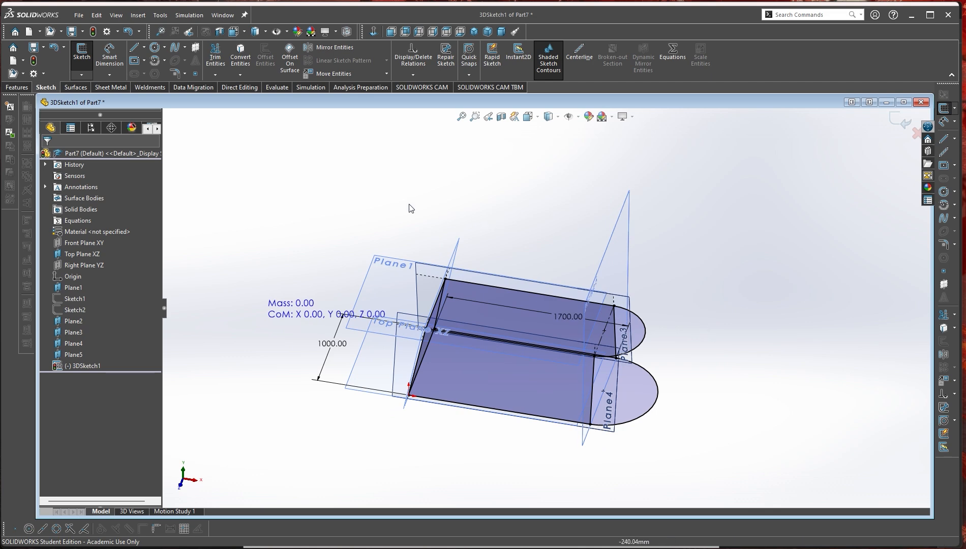
{"action": "mouse_move", "coordinate": [338, 199]}
{"action": "left_mouse_down"}
{"action": "mouse_move", "coordinate": [745, 504]}
{"action": "mouse_move", "coordinate": [730, 479]}
{"action": "left_mouse_up"}
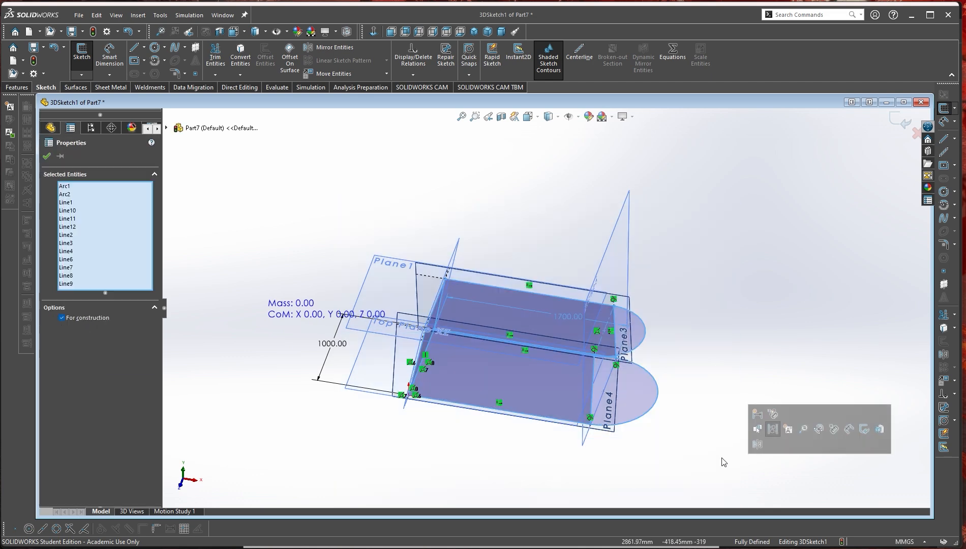
{"action": "left_click", "coordinate": [722, 462]}
{"action": "middle_click_drag", "start_coordinate": [684, 440], "coordinate": [626, 427]}
{"action": "left_click_drag", "start_coordinate": [367, 209], "coordinate": [689, 464]}
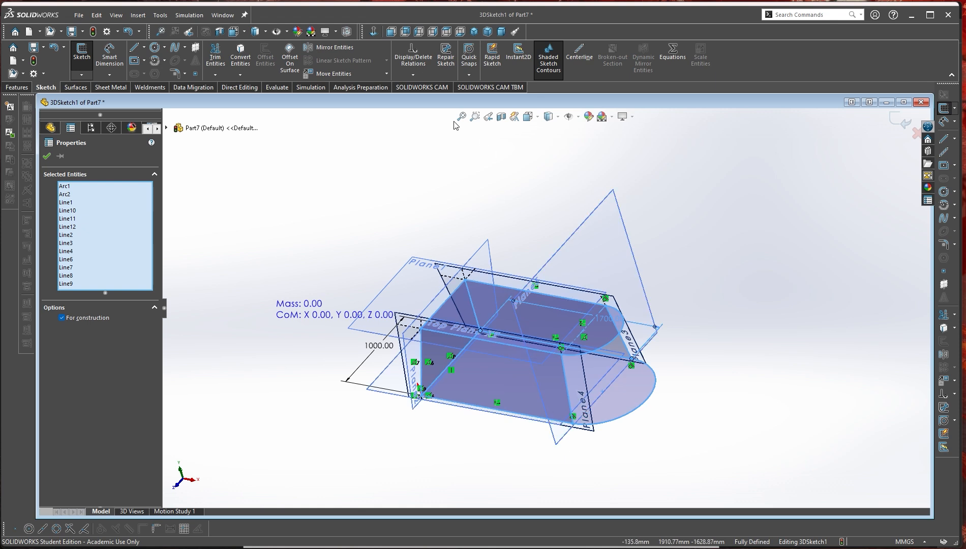
{"action": "left_click", "coordinate": [150, 88]}
{"action": "left_click", "coordinate": [373, 53]}
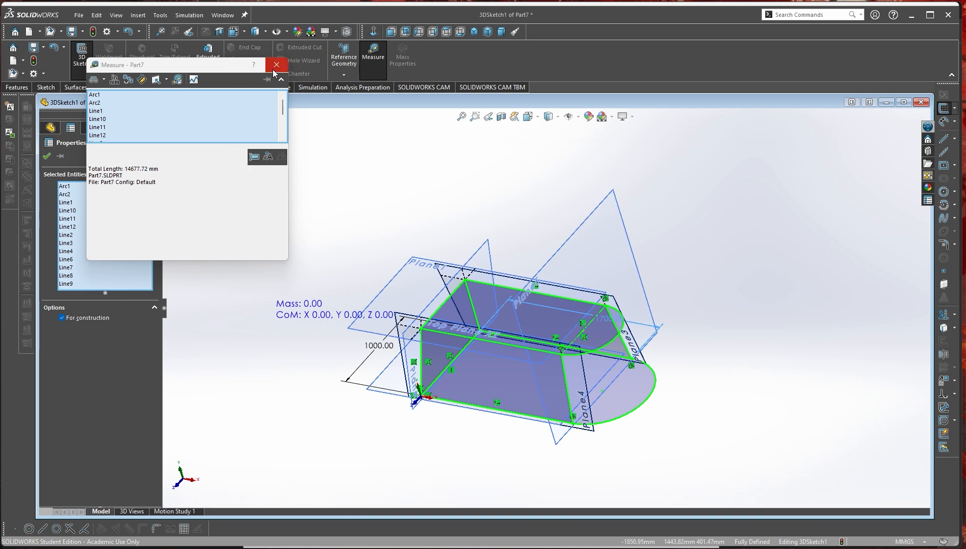
{"action": "left_click", "coordinate": [275, 66]}
{"action": "left_click", "coordinate": [901, 122]}
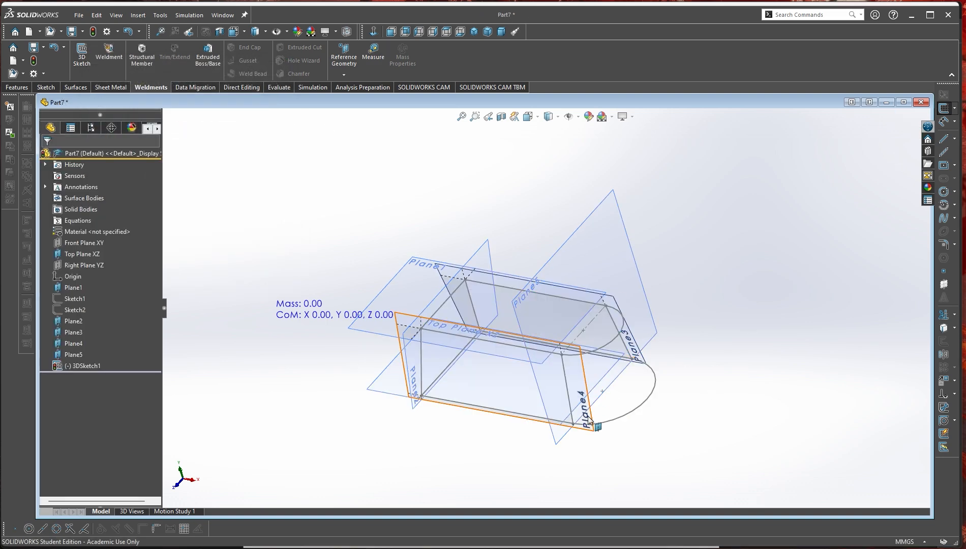
- Reopen the 3D sketch and check the angle between the upper front line and the short upper end line with a trial dimension
{"action": "mouse_move", "coordinate": [701, 387]}
{"action": "middle_mouse_down"}
{"action": "mouse_move", "coordinate": [666, 410]}
{"action": "mouse_move", "coordinate": [584, 433]}
{"action": "mouse_move", "coordinate": [572, 390]}
{"action": "mouse_move", "coordinate": [565, 410]}
{"action": "middle_mouse_up"}
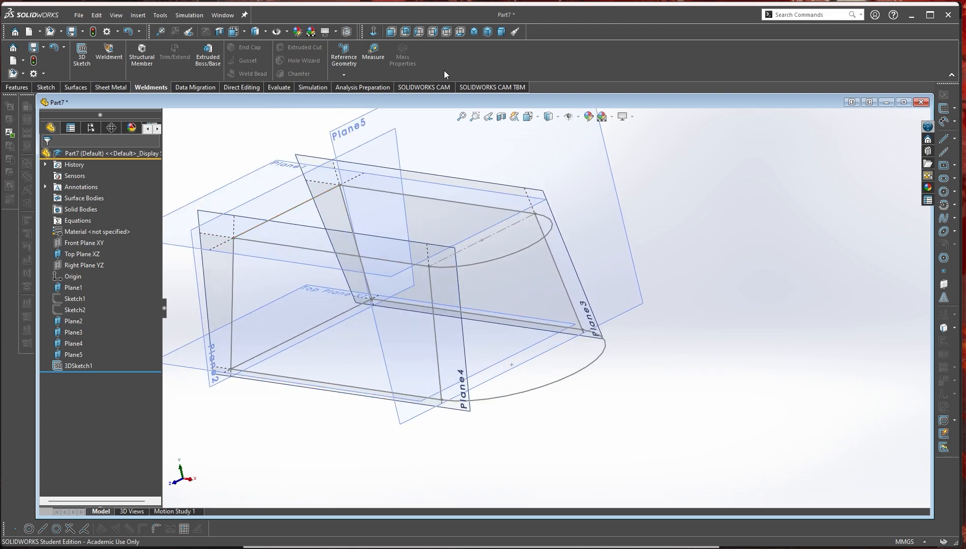
{"action": "right_click", "coordinate": [74, 364]}
{"action": "left_click", "coordinate": [87, 338]}
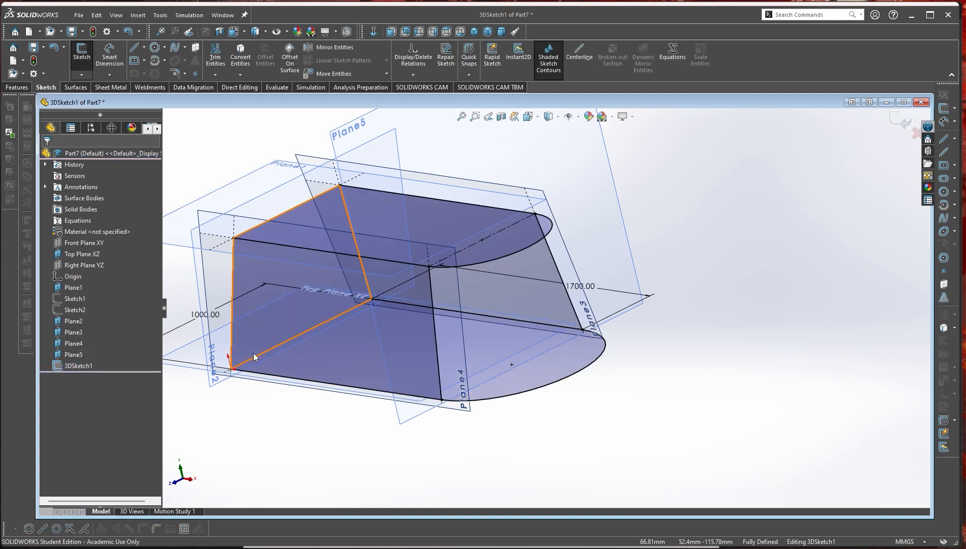
{"action": "mouse_move", "coordinate": [253, 353]}
{"action": "middle_mouse_down"}
{"action": "mouse_move", "coordinate": [302, 371]}
{"action": "mouse_move", "coordinate": [280, 446]}
{"action": "mouse_move", "coordinate": [315, 441]}
{"action": "middle_mouse_up"}
{"action": "right_click_drag", "start_coordinate": [394, 461], "coordinate": [315, 340]}
{"action": "left_click", "coordinate": [309, 329]}
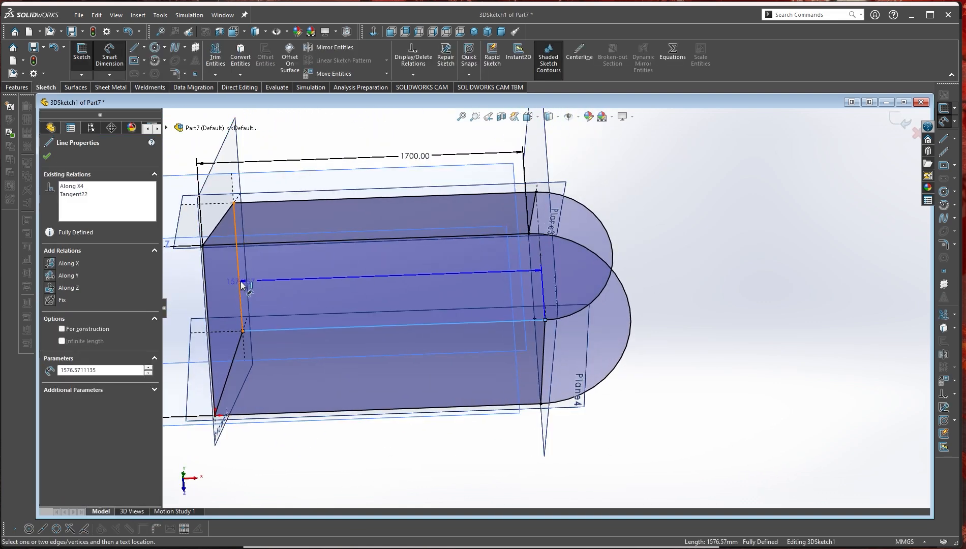
{"action": "left_click", "coordinate": [239, 283]}
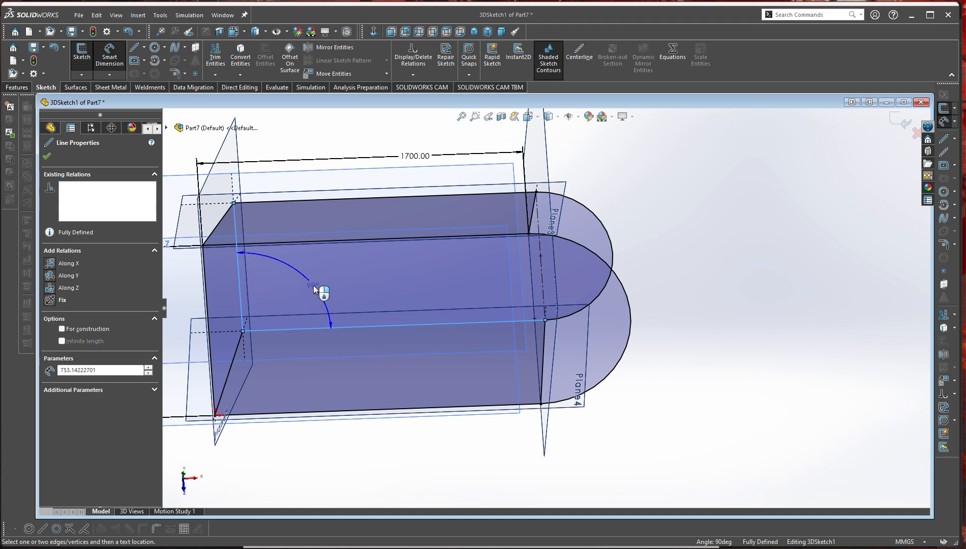
{"action": "left_click", "coordinate": [314, 288]}
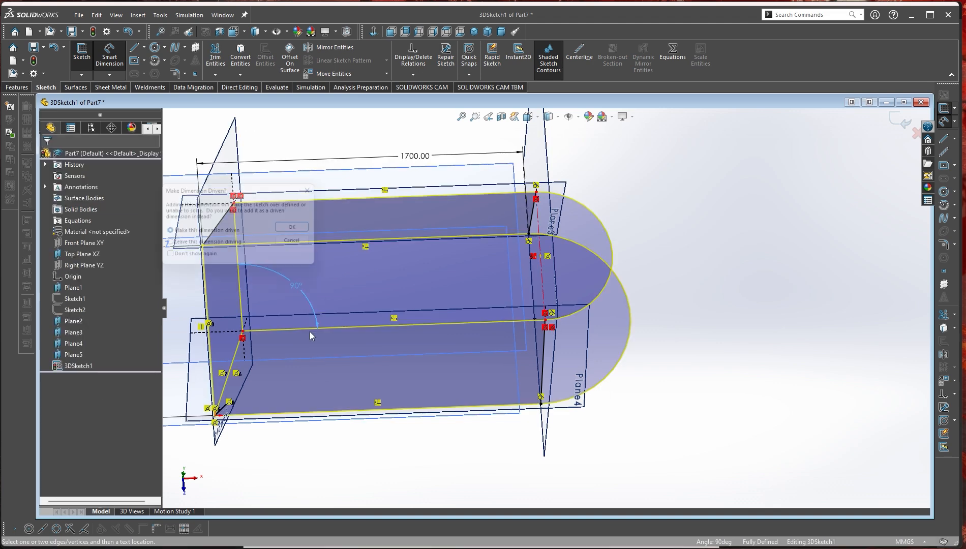
{"action": "left_click", "coordinate": [301, 244]}
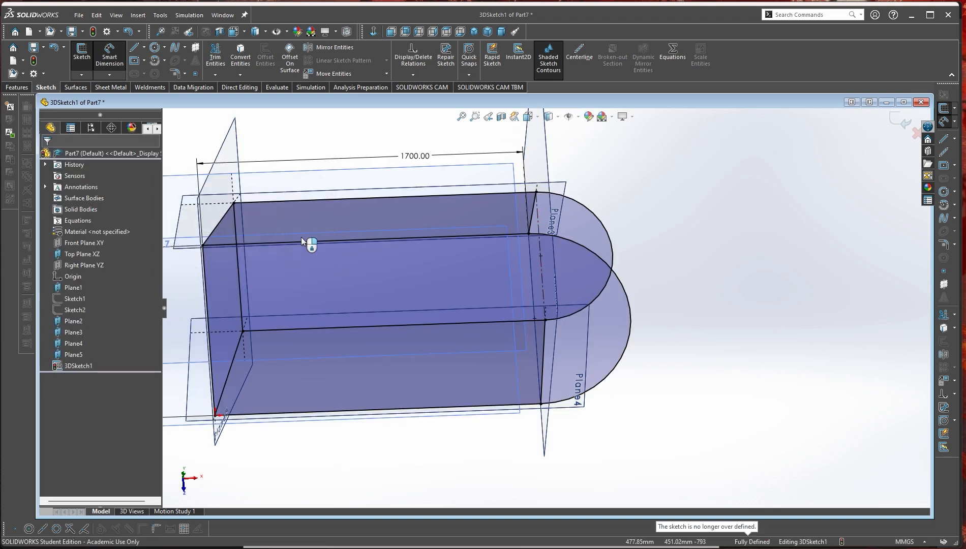
- Check the angle between the upper rear line and the short upper end line, and exit the 3D sketch
{"action": "left_click", "coordinate": [253, 244]}
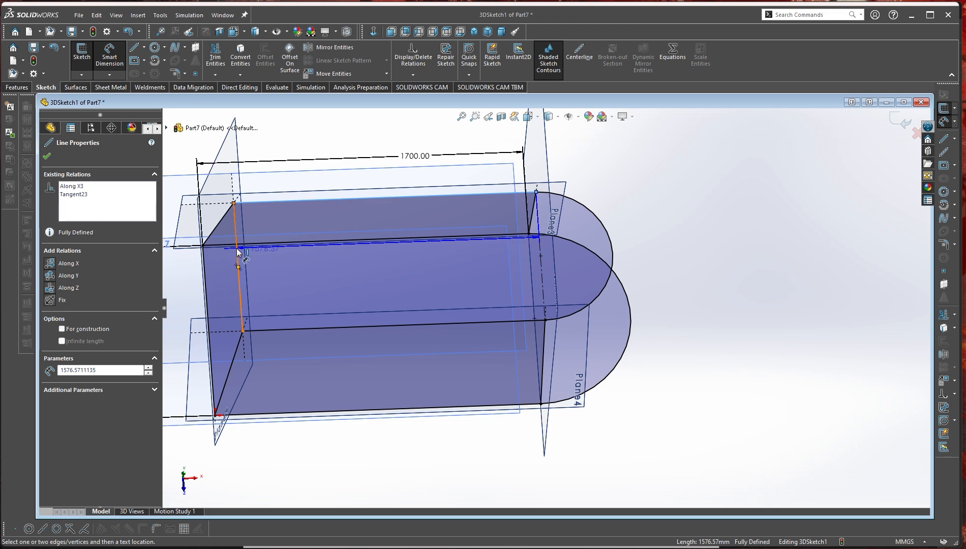
{"action": "left_click", "coordinate": [238, 257]}
{"action": "key", "text": "Escape"}
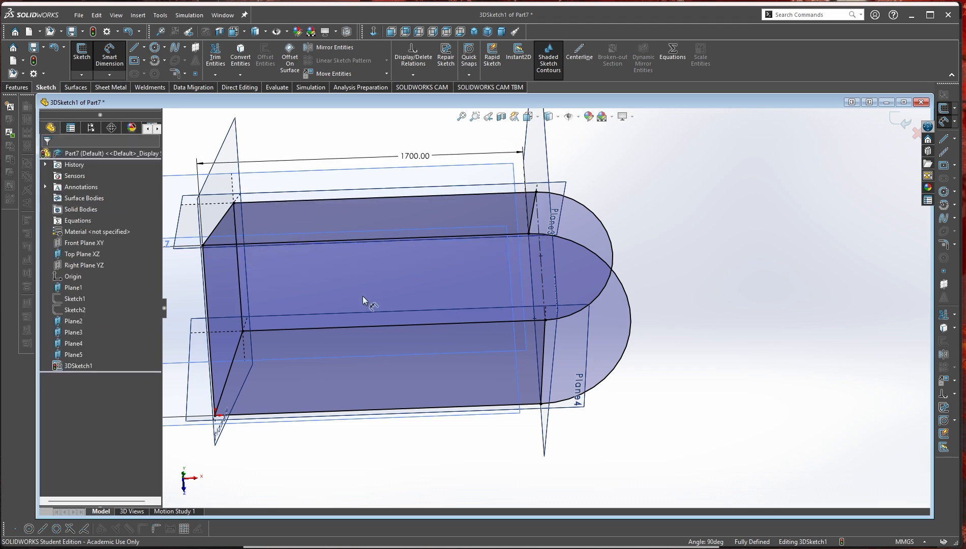
{"action": "middle_click_drag", "start_coordinate": [362, 296], "coordinate": [340, 224]}
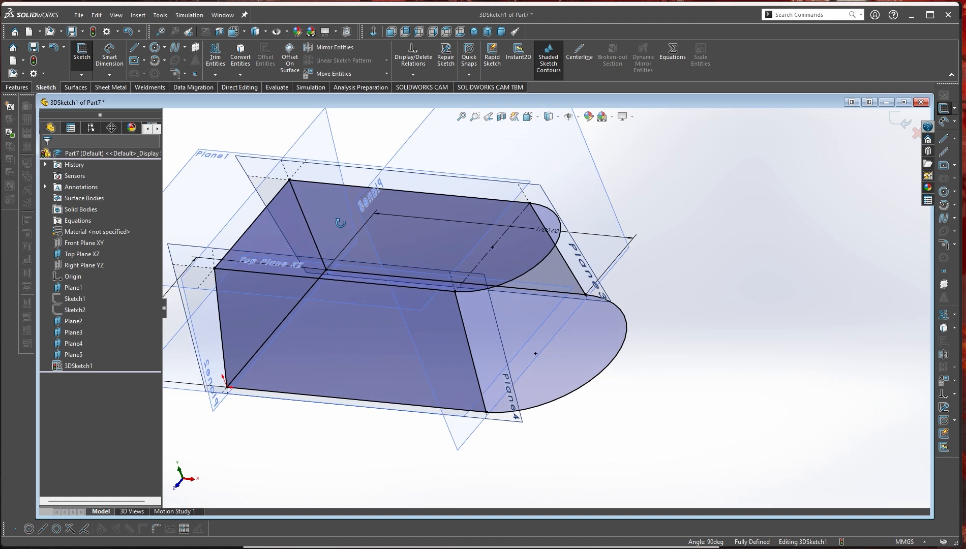
{"action": "scroll", "coordinate": [569, 422], "scroll_direction": "up", "scroll_amount": 1}
{"action": "left_click", "coordinate": [901, 121]}
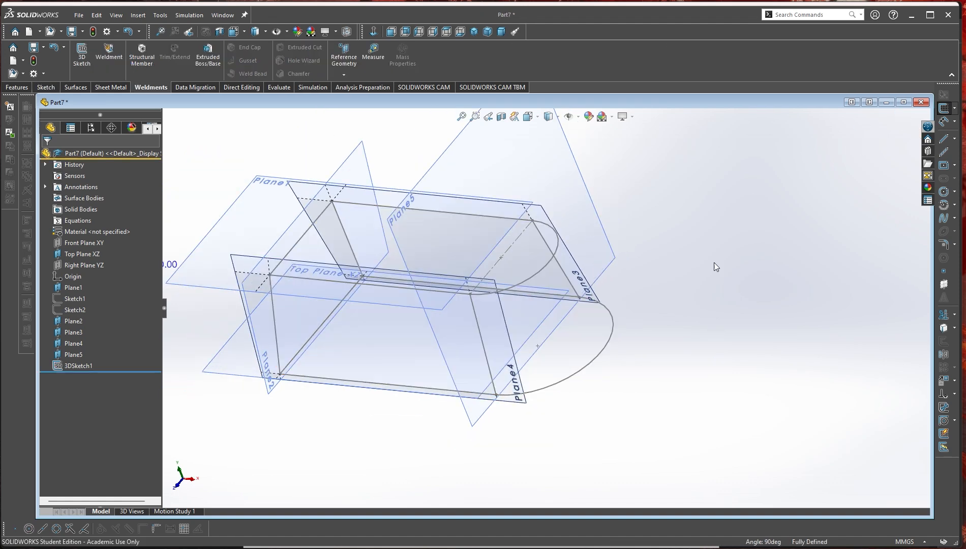
- Measure the total length of the frame's upper loop, four slanted legs and lower loop, leaving out the construction line
{"action": "left_click", "coordinate": [374, 52]}
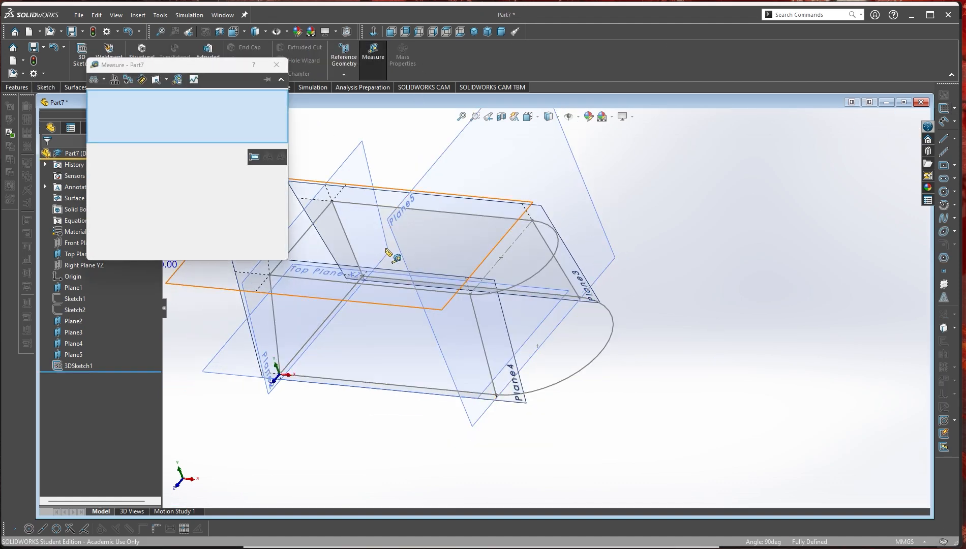
{"action": "left_click", "coordinate": [373, 206]}
{"action": "left_click", "coordinate": [323, 223]}
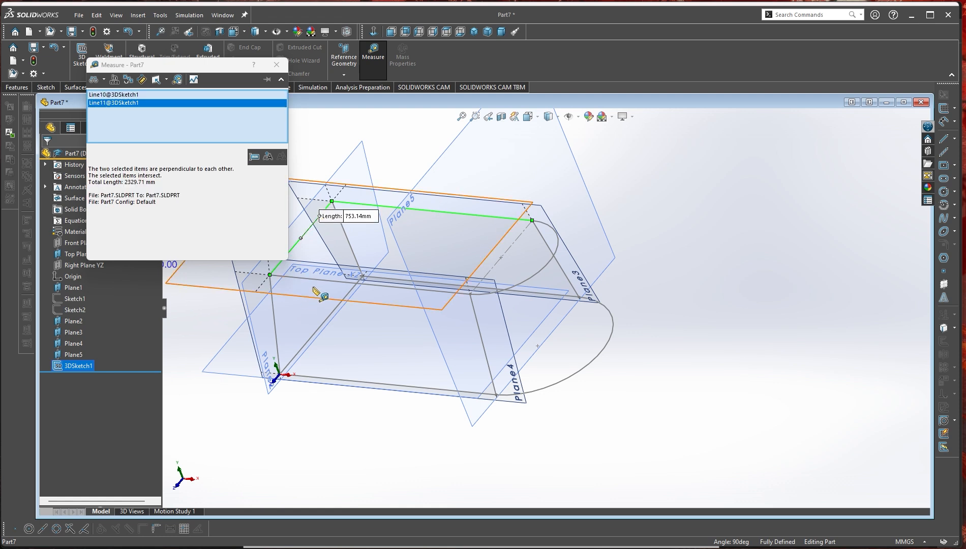
{"action": "left_click", "coordinate": [305, 278]}
{"action": "left_click", "coordinate": [546, 272]}
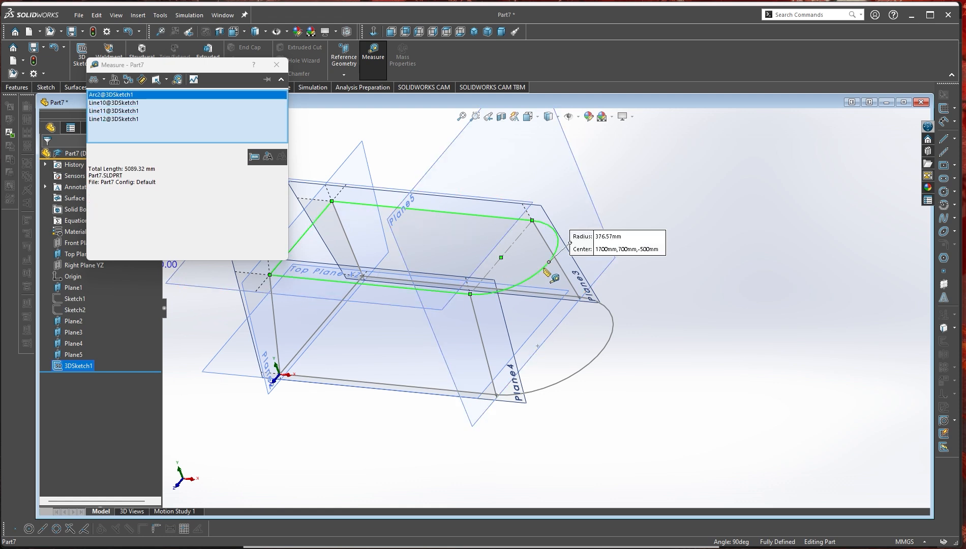
{"action": "left_click", "coordinate": [563, 279]}
{"action": "left_click", "coordinate": [480, 340]}
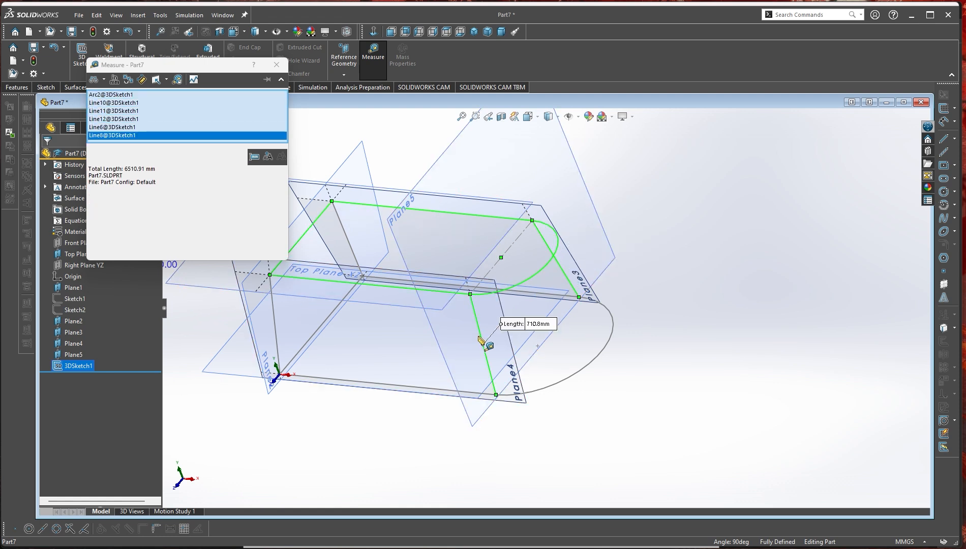
{"action": "left_click", "coordinate": [347, 238]}
{"action": "left_click", "coordinate": [276, 315]}
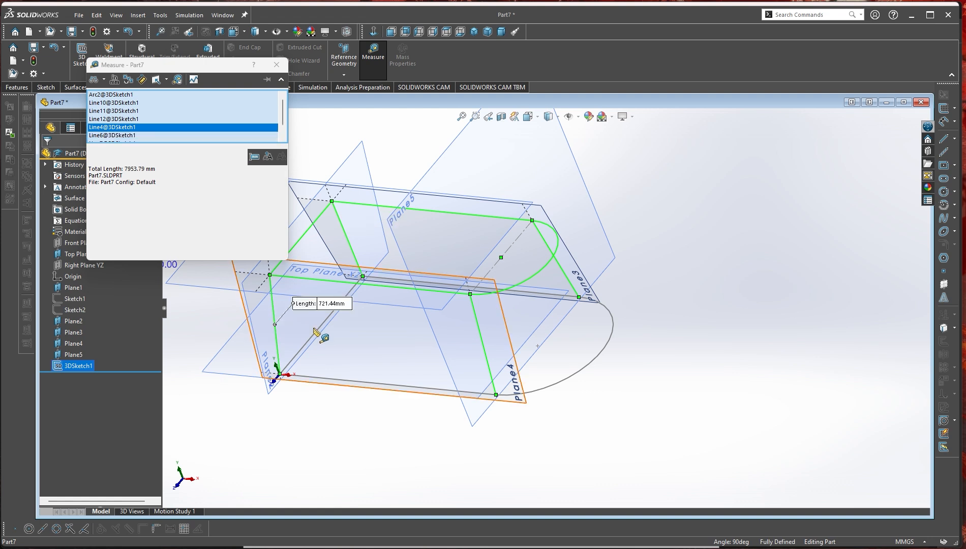
{"action": "left_click", "coordinate": [552, 297]}
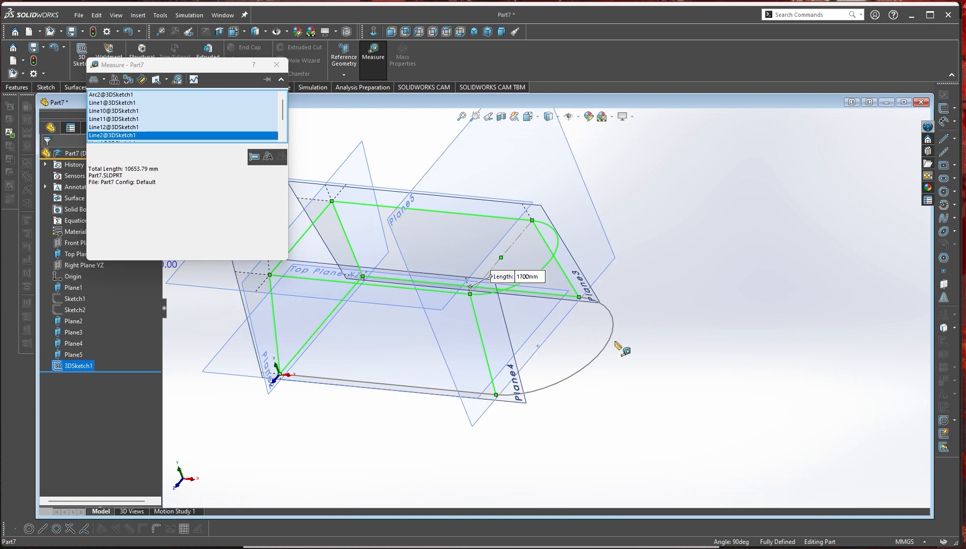
{"action": "left_click", "coordinate": [610, 344]}
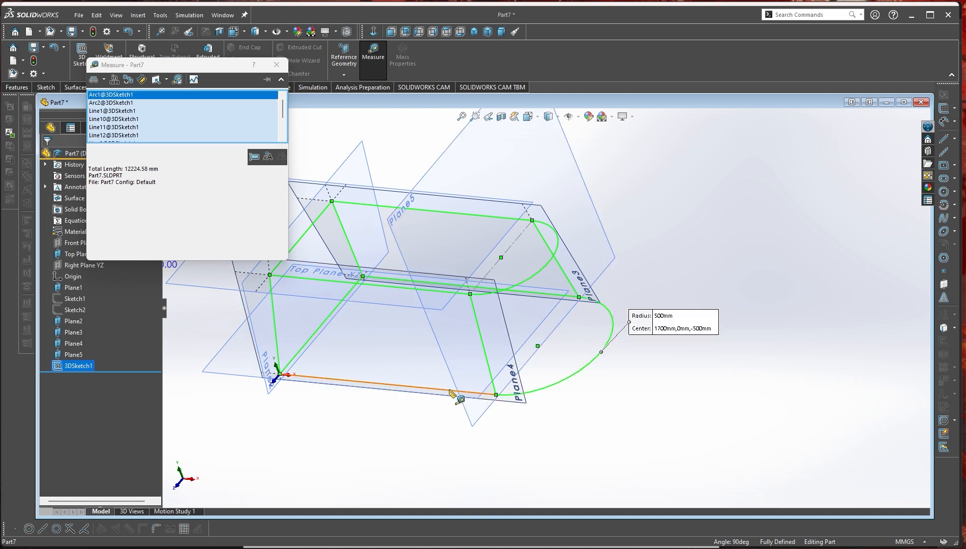
{"action": "left_click", "coordinate": [449, 390]}
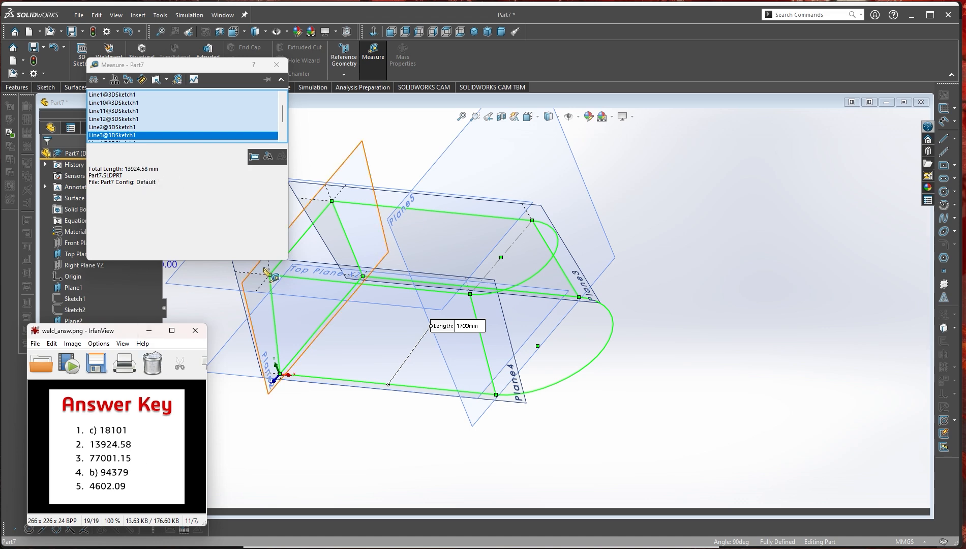
- Close the length measurement, clear the selection, and move the mass and centre-of-mass note away from the frame
{"action": "left_click", "coordinate": [276, 65]}
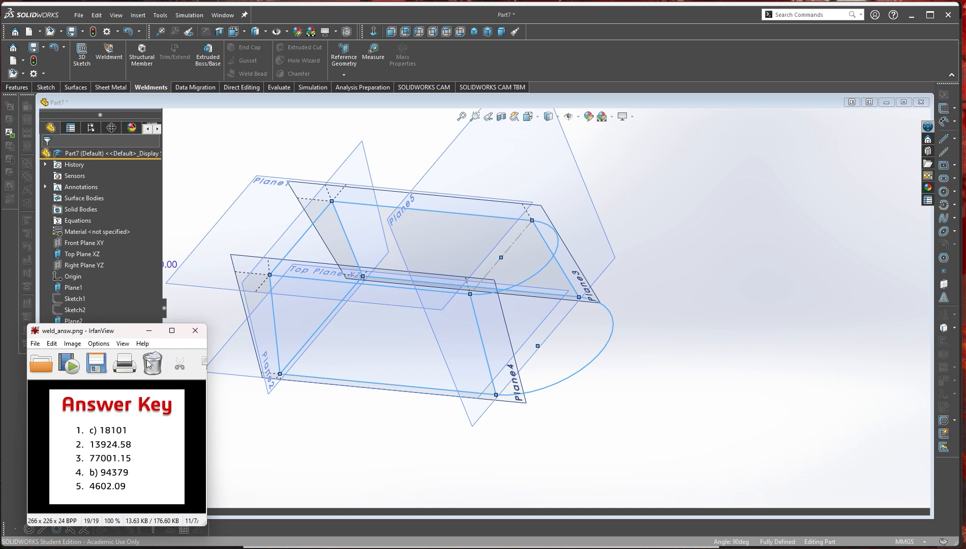
{"action": "left_click", "coordinate": [748, 356]}
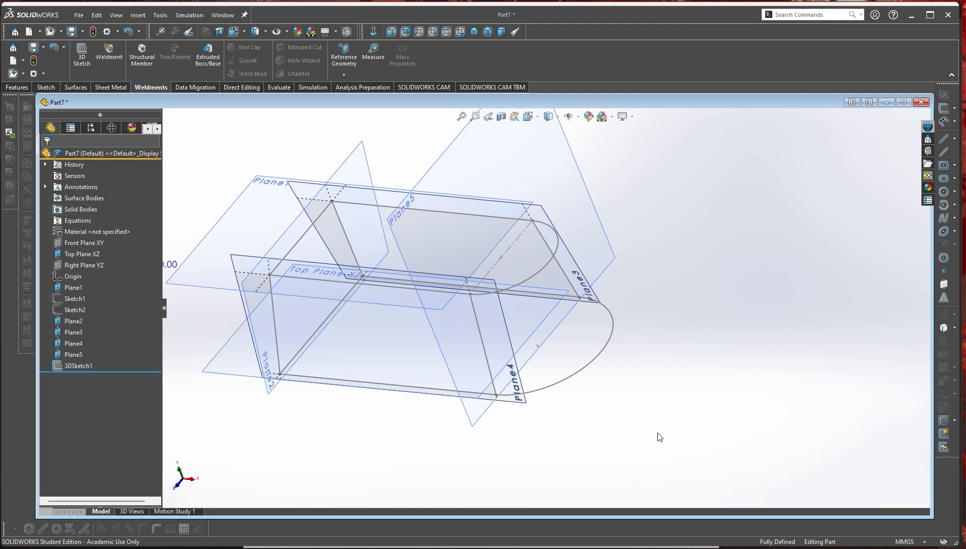
{"action": "scroll", "coordinate": [547, 420], "scroll_direction": "up", "scroll_amount": 2}
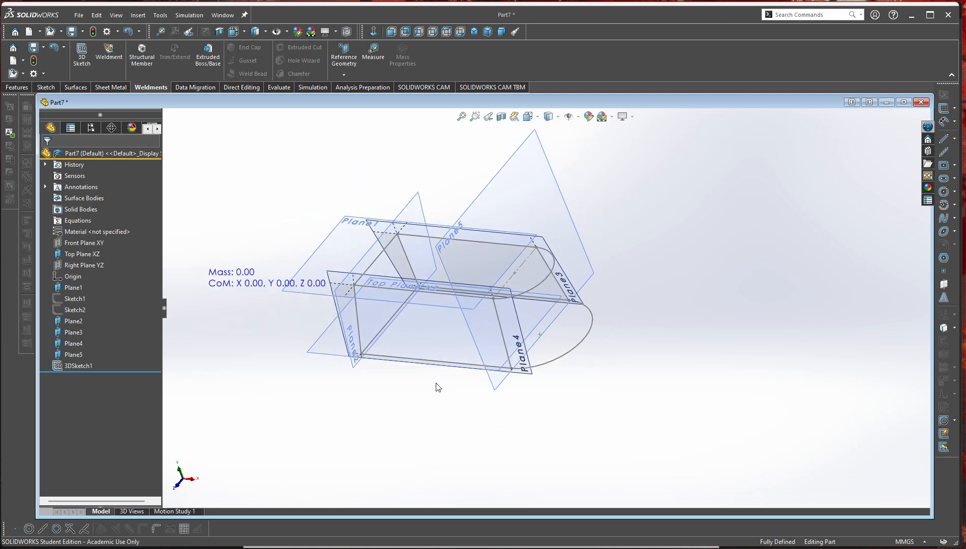
{"action": "mouse_move", "coordinate": [439, 387]}
{"action": "middle_mouse_down"}
{"action": "mouse_move", "coordinate": [476, 323]}
{"action": "mouse_move", "coordinate": [518, 334]}
{"action": "mouse_move", "coordinate": [506, 345]}
{"action": "mouse_move", "coordinate": [517, 360]}
{"action": "middle_mouse_up"}
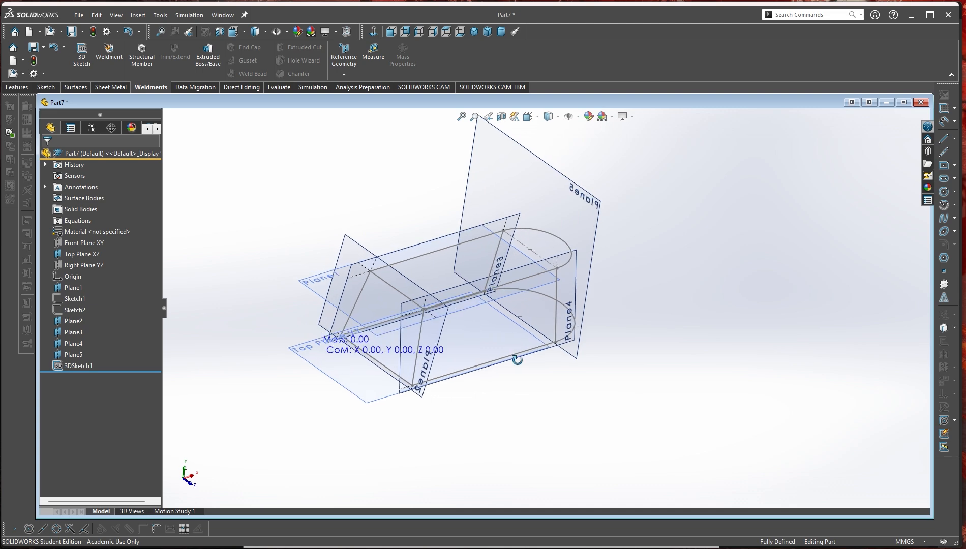
{"action": "left_click_drag", "start_coordinate": [350, 350], "coordinate": [280, 400]}
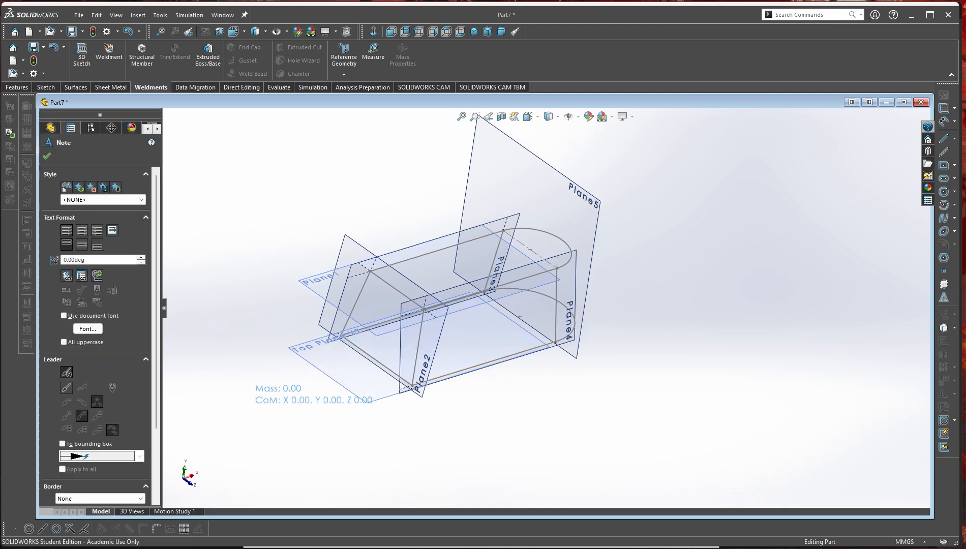
{"action": "middle_click_drag", "start_coordinate": [585, 422], "coordinate": [489, 449]}
{"action": "scroll", "coordinate": [494, 426], "scroll_direction": "up", "scroll_amount": 3}
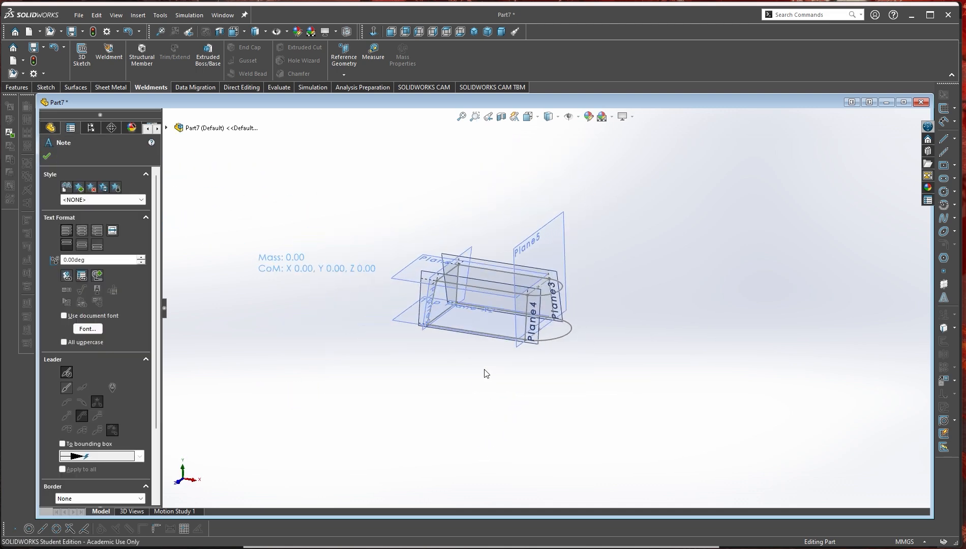
{"action": "scroll", "coordinate": [464, 317], "scroll_direction": "down", "scroll_amount": 5}
{"action": "middle_click_drag", "start_coordinate": [464, 317], "coordinate": [539, 372]}
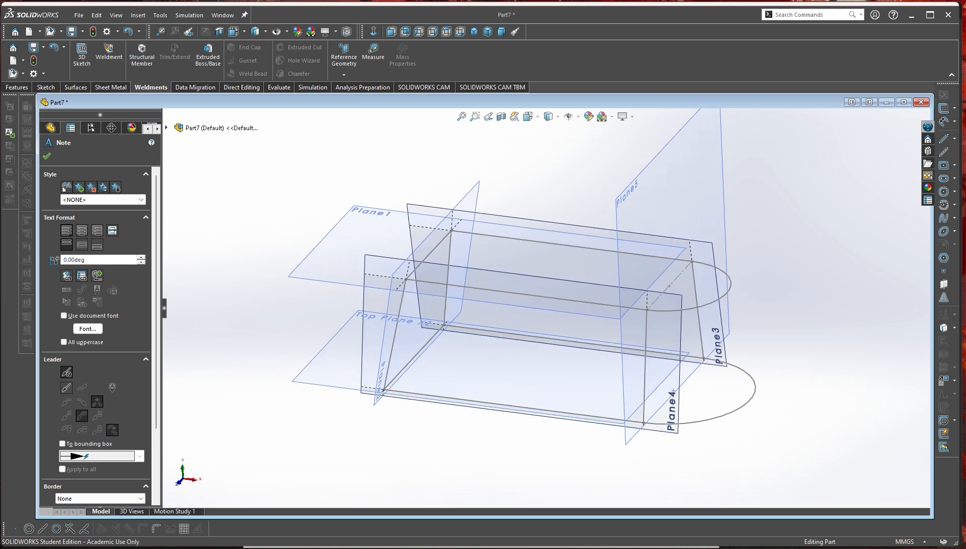
- Switch to the exam PDF and read Question 3's material, profile and corner treatment requirements along with its reference image
{"action": "key", "text": "alt+Tab"}
{"action": "scroll", "coordinate": [522, 321], "scroll_direction": "down", "scroll_amount": 12}
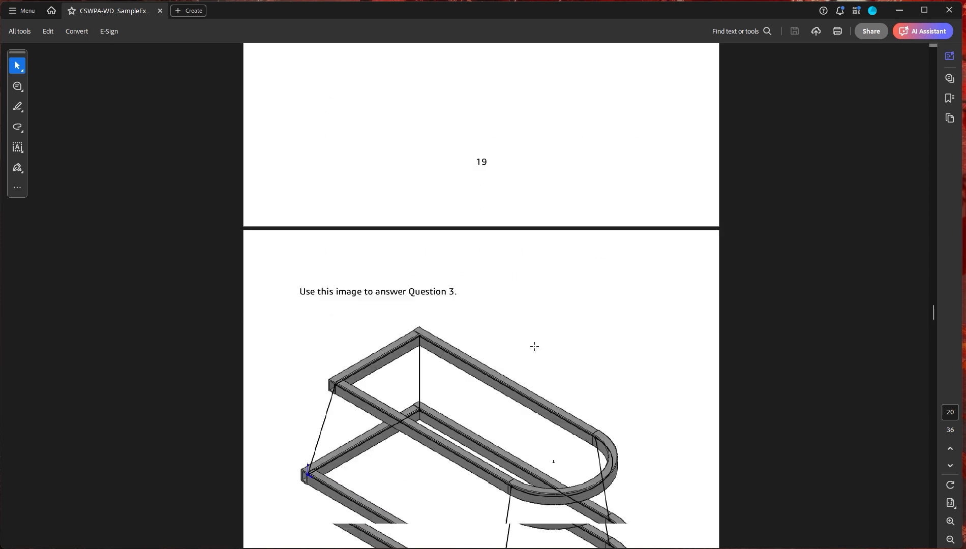
{"action": "scroll", "coordinate": [584, 356], "scroll_direction": "down", "scroll_amount": 10}
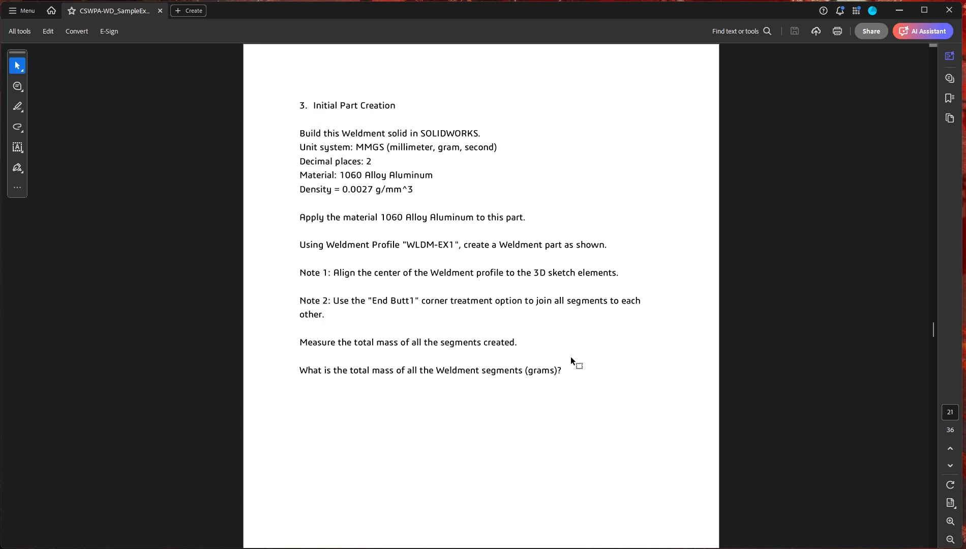
{"action": "scroll", "coordinate": [570, 356], "scroll_direction": "down", "scroll_amount": 1}
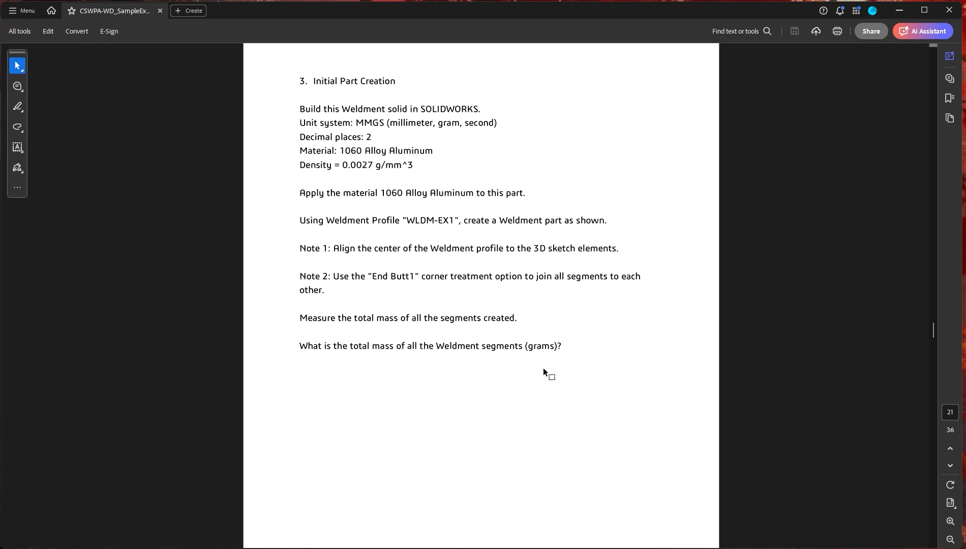
{"action": "scroll", "coordinate": [550, 368], "scroll_direction": "up", "scroll_amount": 10}
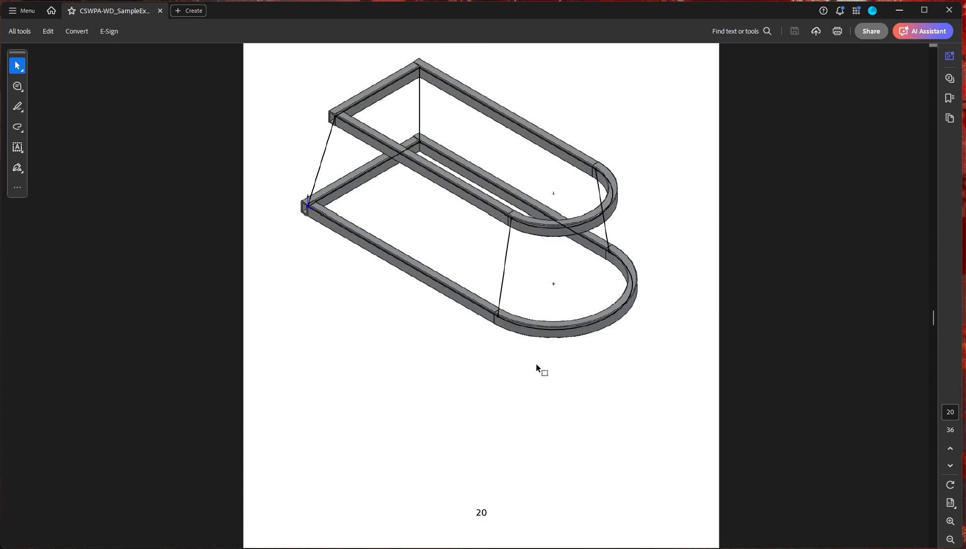
{"action": "scroll", "coordinate": [536, 363], "scroll_direction": "up", "scroll_amount": 2}
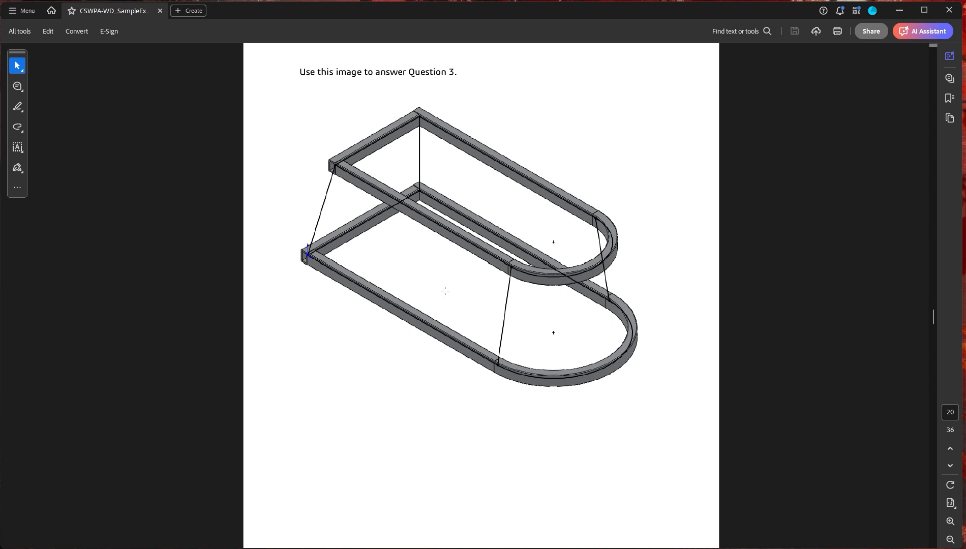
{"action": "scroll", "coordinate": [445, 291], "scroll_direction": "up", "scroll_amount": 1}
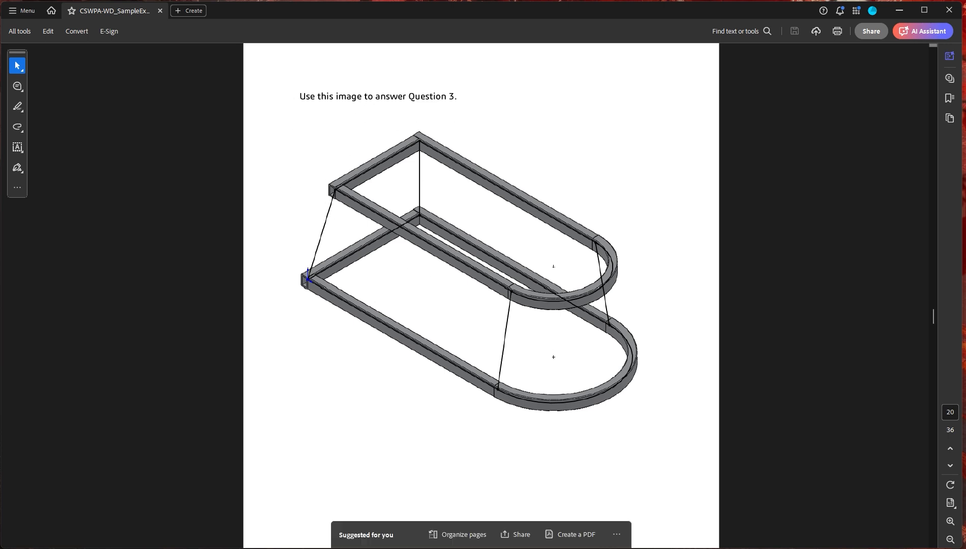
{"action": "key", "text": "alt+Tab"}
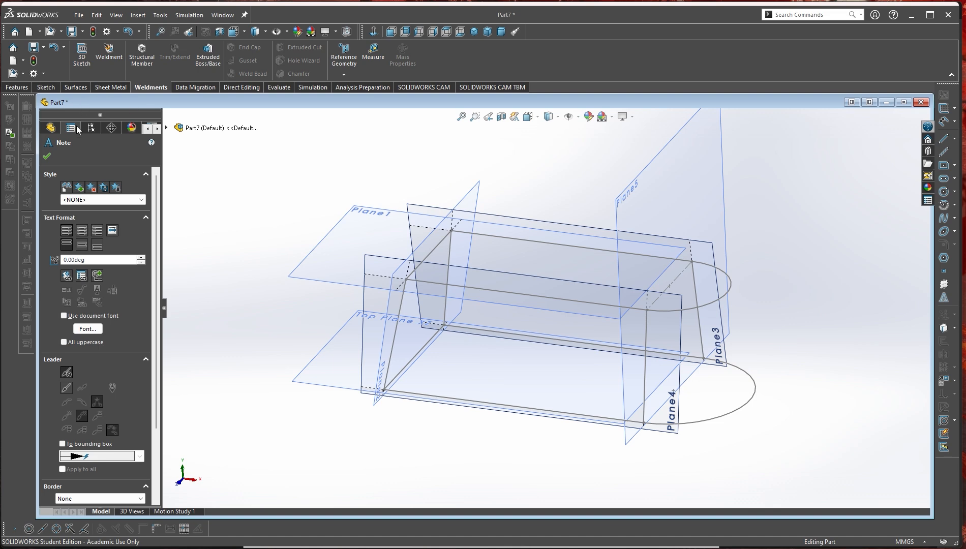
- Close the note's properties, maximize the part window, and hide Plane2 through Plane5
{"action": "left_click", "coordinate": [47, 156]}
{"action": "double_click", "coordinate": [391, 103]}
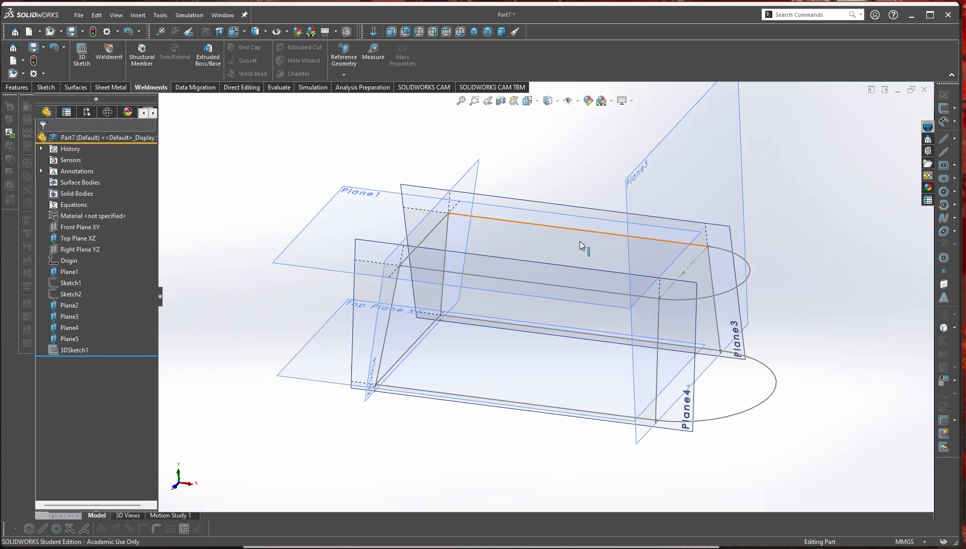
{"action": "mouse_move", "coordinate": [579, 241]}
{"action": "middle_mouse_down"}
{"action": "mouse_move", "coordinate": [621, 381]}
{"action": "mouse_move", "coordinate": [662, 413]}
{"action": "mouse_move", "coordinate": [657, 371]}
{"action": "mouse_move", "coordinate": [664, 405]}
{"action": "mouse_move", "coordinate": [655, 399]}
{"action": "middle_mouse_up"}
{"action": "left_click", "coordinate": [69, 305]}
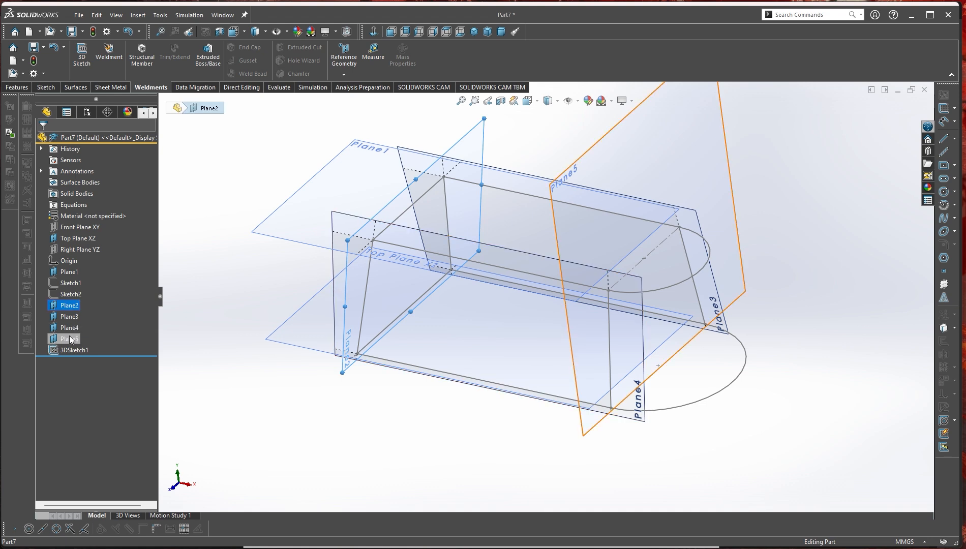
{"action": "left_click", "coordinate": [69, 339], "text": "shift"}
{"action": "left_click", "coordinate": [79, 322]}
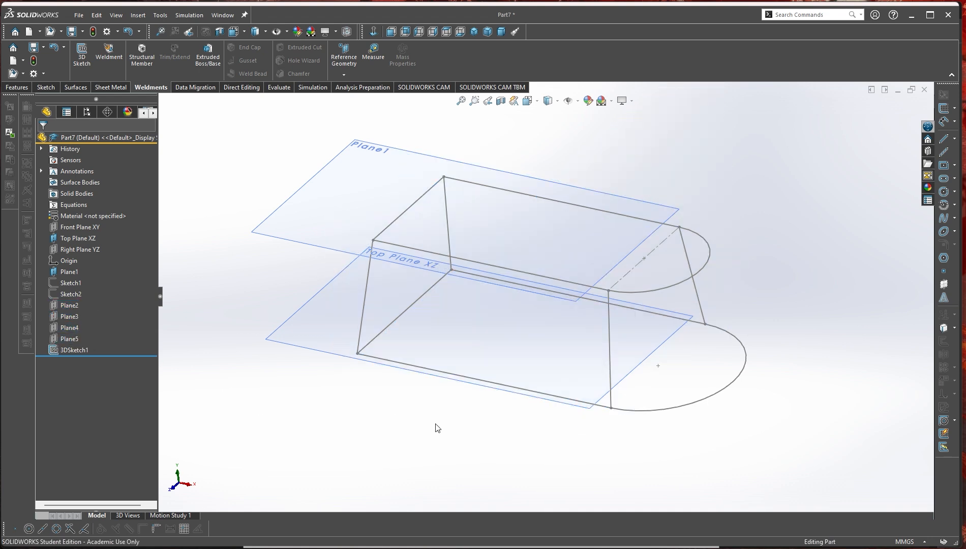
- Hide the Top Plane and Plane1 so that only the frame sketch is displayed
{"action": "left_click", "coordinate": [77, 238]}
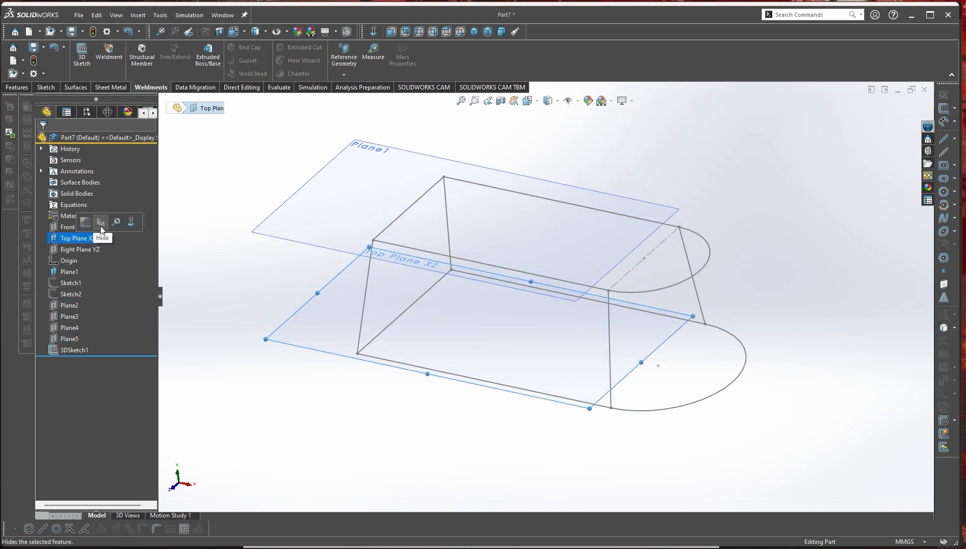
{"action": "left_click", "coordinate": [76, 220]}
{"action": "left_click", "coordinate": [73, 271]}
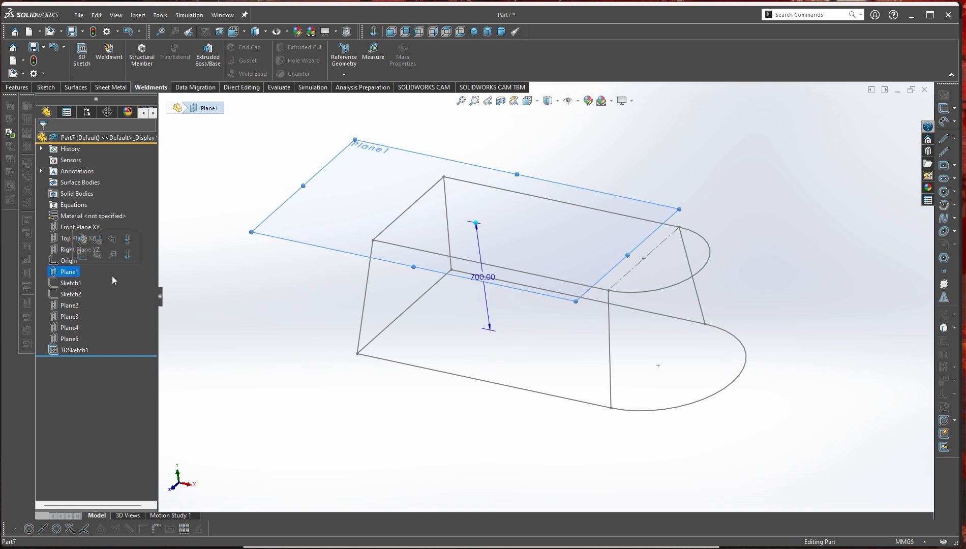
{"action": "left_click", "coordinate": [97, 254]}
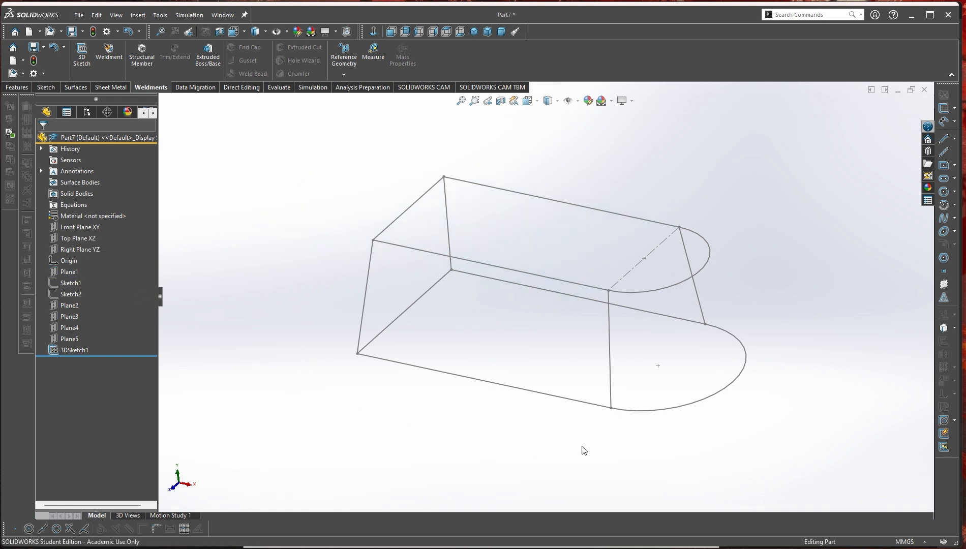
{"action": "middle_click_drag", "start_coordinate": [580, 450], "coordinate": [620, 459]}
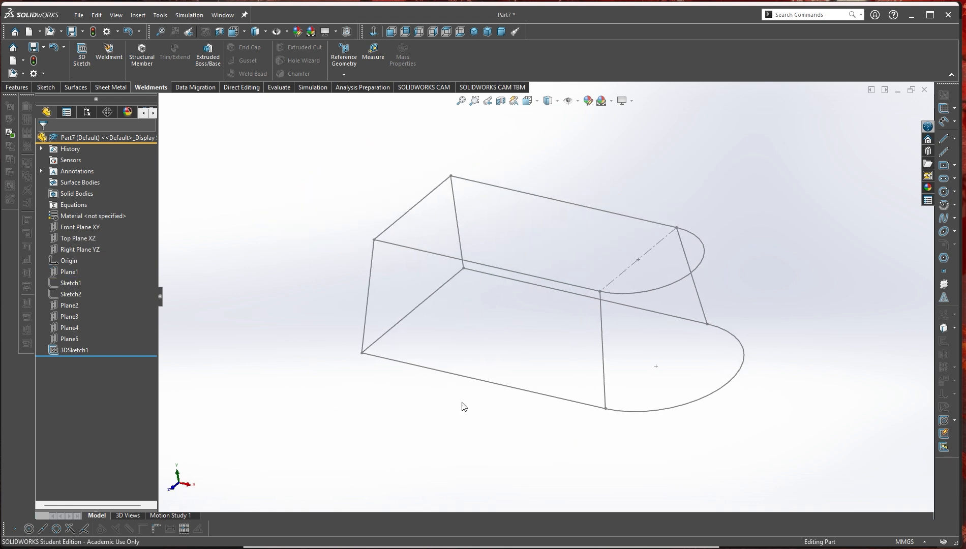
- Start a structural member with the DEMO_1 SQUARE WLDM-EX1 profile along the lower loop's two long lines, arc and short end line
{"action": "left_click", "coordinate": [151, 54]}
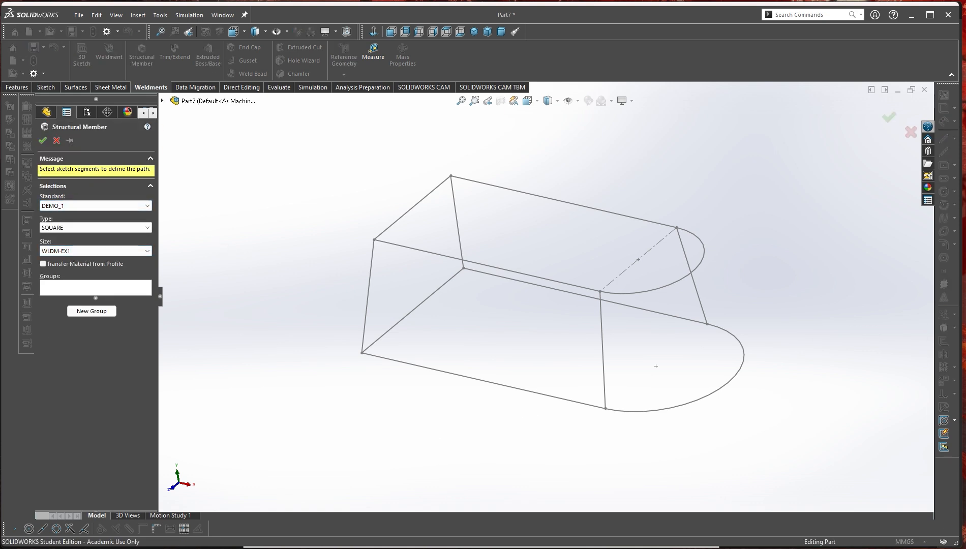
{"action": "key", "text": "alt+Tab"}
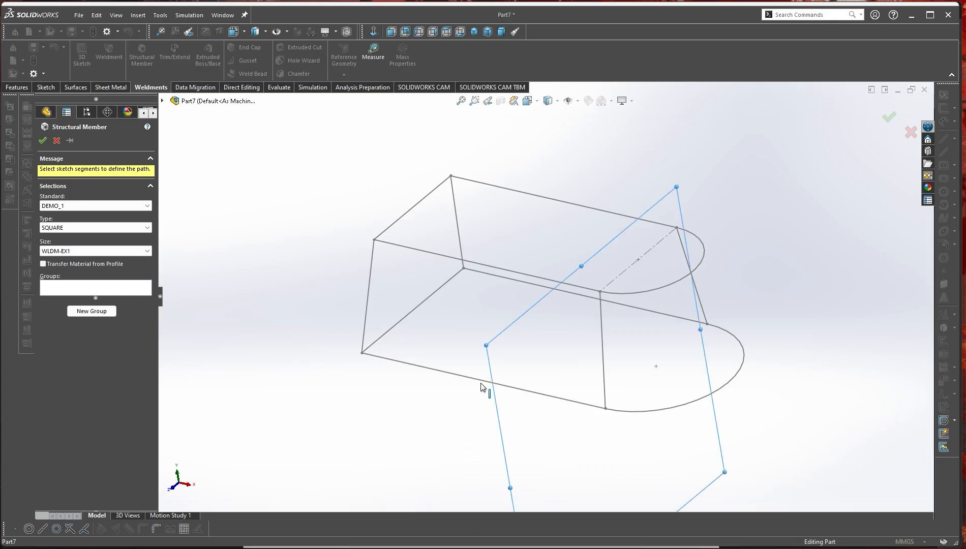
{"action": "left_click", "coordinate": [600, 406]}
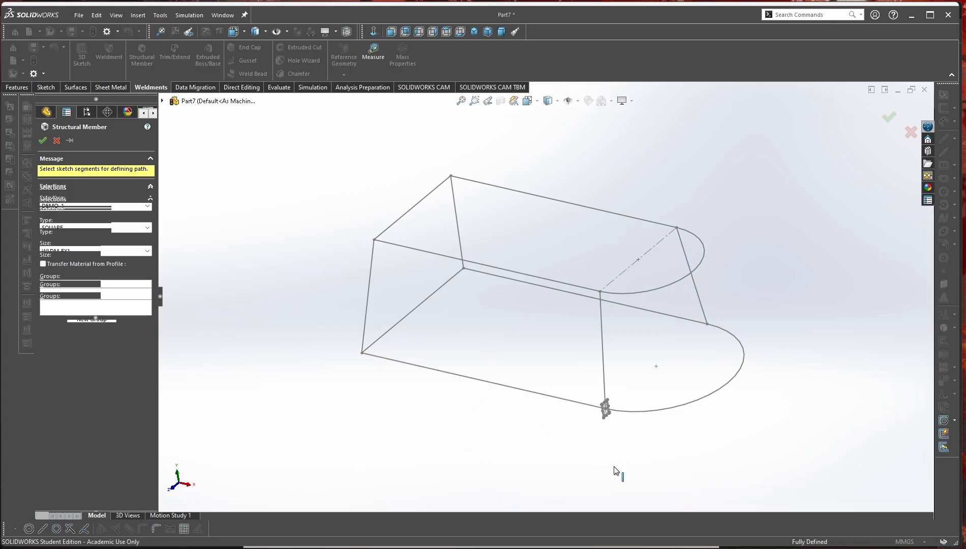
{"action": "left_click", "coordinate": [667, 412]}
{"action": "left_click", "coordinate": [668, 319]}
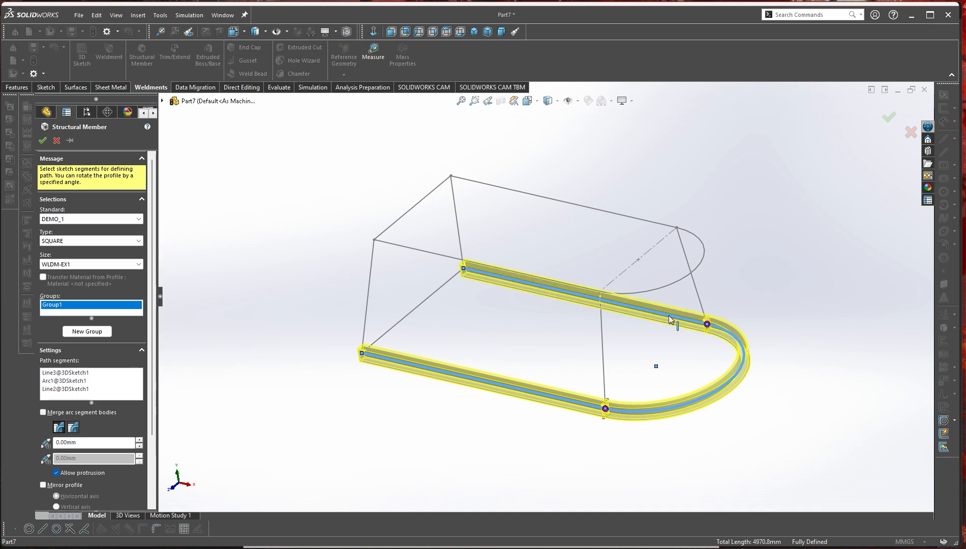
{"action": "left_click", "coordinate": [407, 316]}
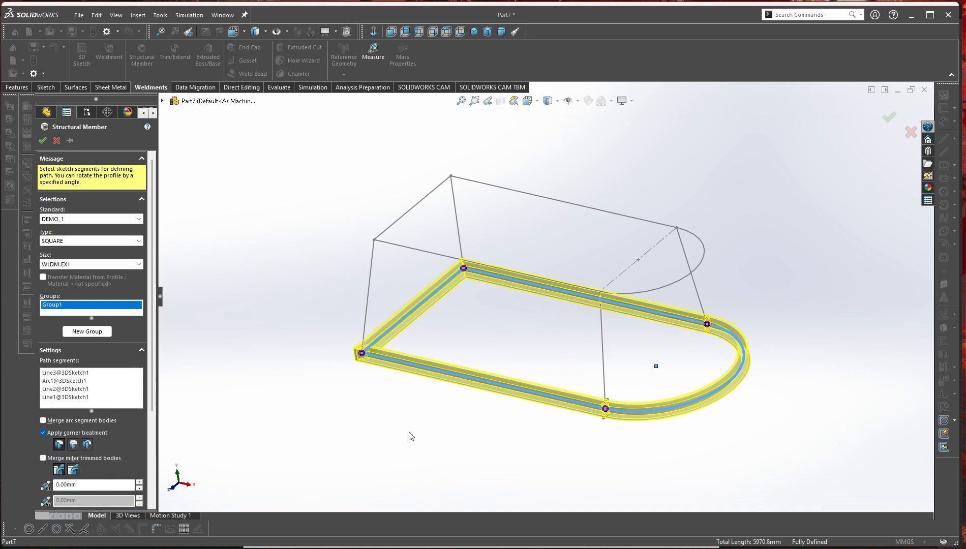
- Set the corner treatment of the lower loop's member group to End Butt1
{"action": "scroll", "coordinate": [462, 277], "scroll_direction": "down", "scroll_amount": 5}
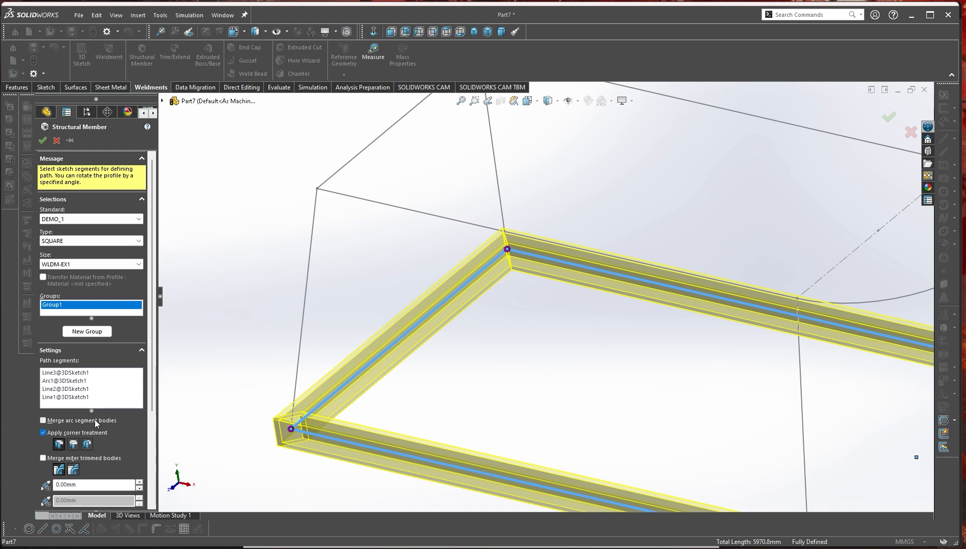
{"action": "scroll", "coordinate": [145, 345], "scroll_direction": "down", "scroll_amount": 2}
{"action": "scroll", "coordinate": [148, 346], "scroll_direction": "down", "scroll_amount": 5}
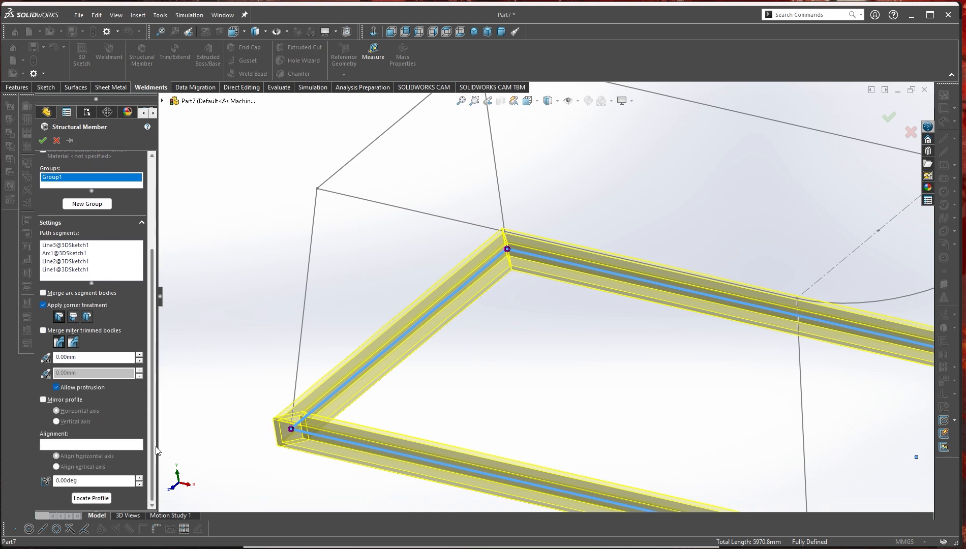
{"action": "left_click", "coordinate": [74, 317]}
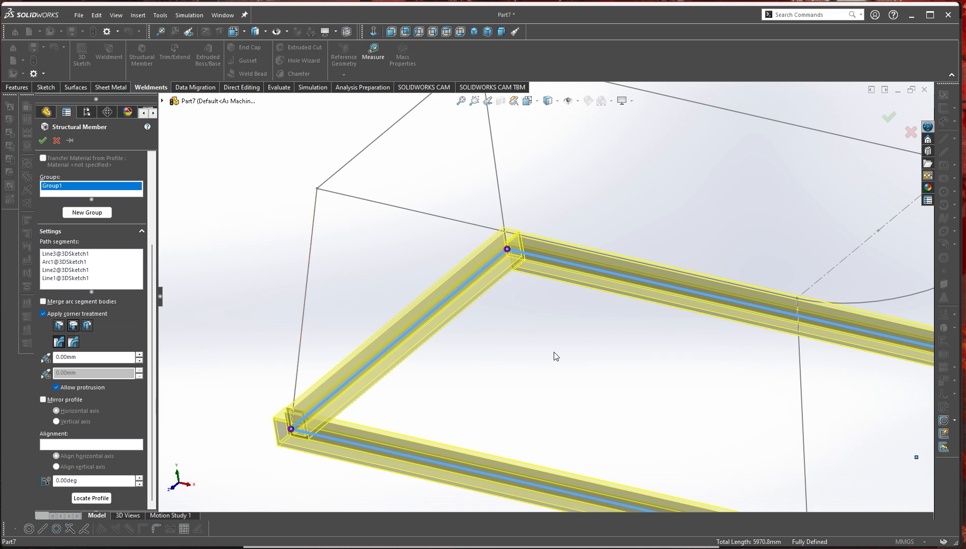
- Examine the lower loop's two butt-joined corners and compare them with the Question 3 image in the exam PDF
{"action": "scroll", "coordinate": [570, 422], "scroll_direction": "up", "scroll_amount": 2}
{"action": "middle_click_drag", "start_coordinate": [513, 348], "coordinate": [536, 376]}
{"action": "scroll", "coordinate": [424, 411], "scroll_direction": "down", "scroll_amount": 5}
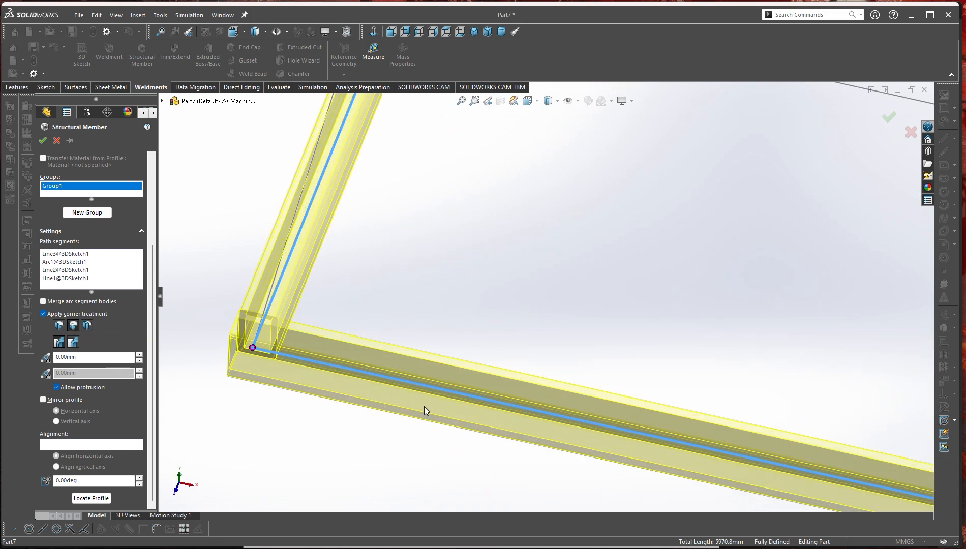
{"action": "scroll", "coordinate": [526, 235], "scroll_direction": "up", "scroll_amount": 4}
{"action": "middle_click_drag", "start_coordinate": [527, 235], "coordinate": [571, 232]}
{"action": "scroll", "coordinate": [564, 279], "scroll_direction": "up", "scroll_amount": 3}
{"action": "scroll", "coordinate": [529, 235], "scroll_direction": "down", "scroll_amount": 6}
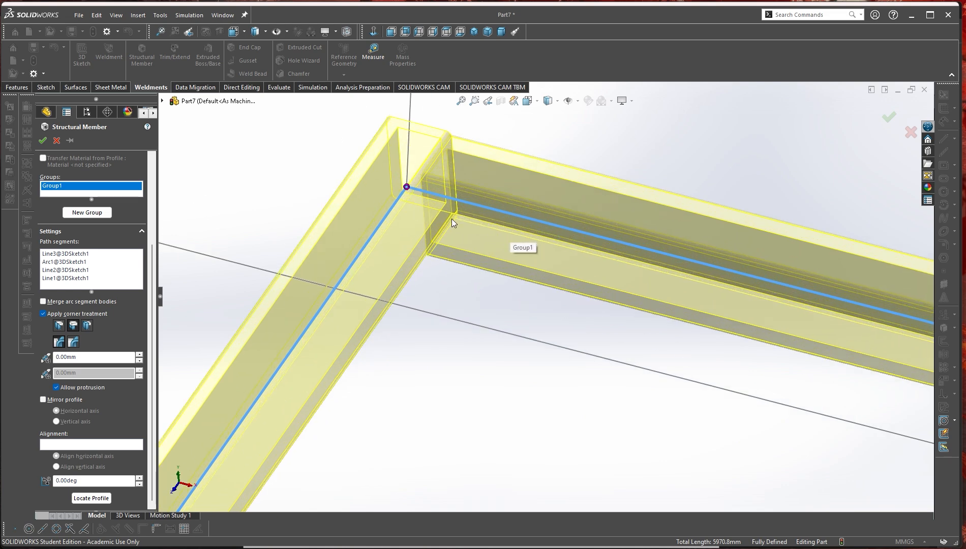
{"action": "scroll", "coordinate": [597, 498], "scroll_direction": "up", "scroll_amount": 3}
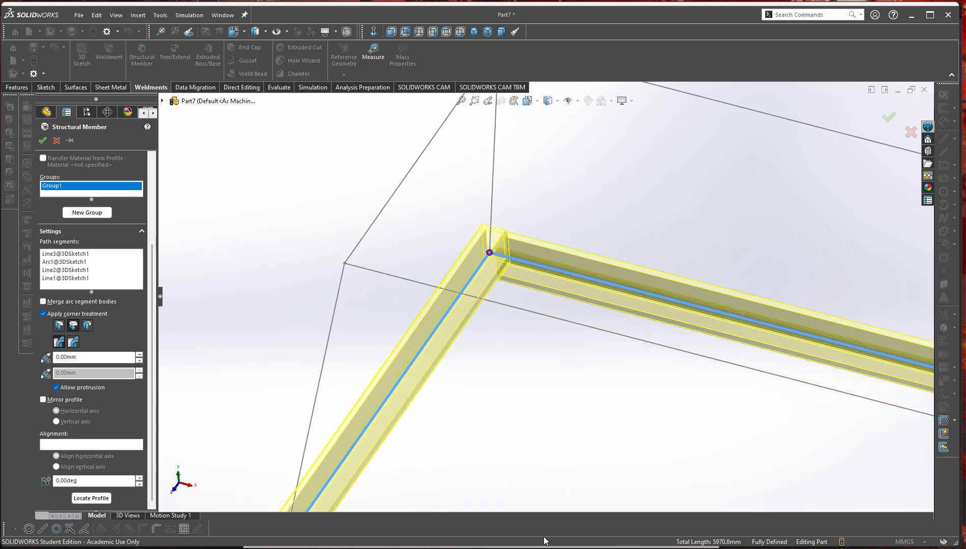
{"action": "key", "text": "alt+Tab"}
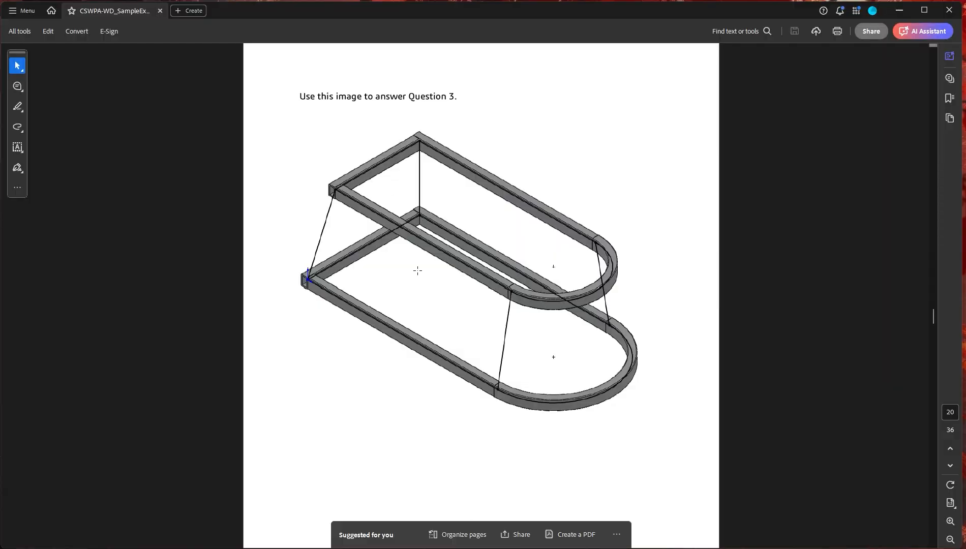
{"action": "key", "text": "alt+Tab"}
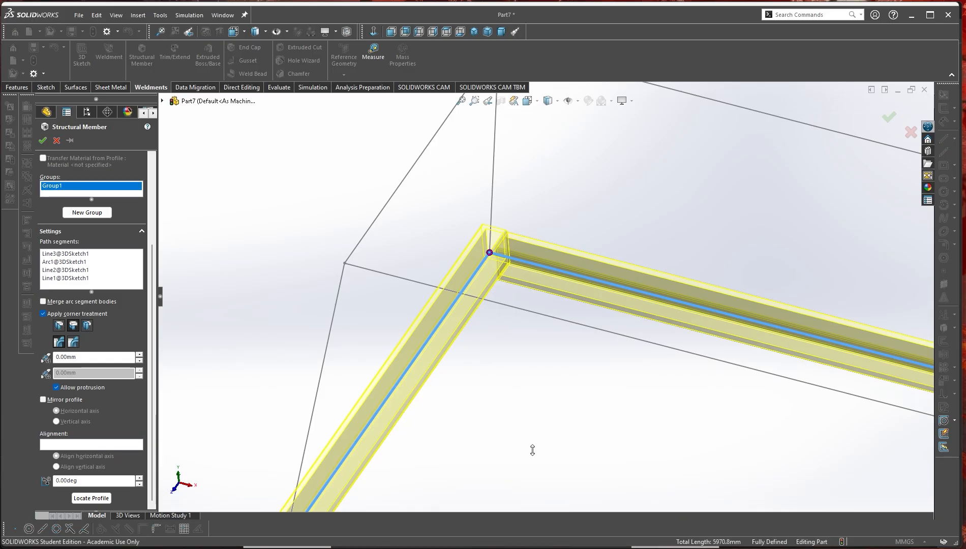
{"action": "scroll", "coordinate": [468, 223], "scroll_direction": "down", "scroll_amount": 3}
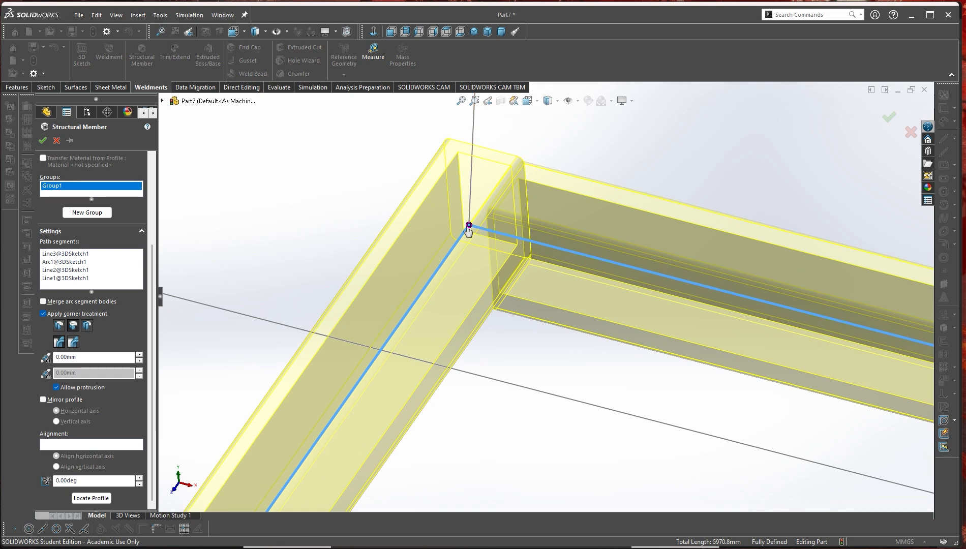
- Delete the lower loop's member group from the structural member
{"action": "scroll", "coordinate": [600, 352], "scroll_direction": "up", "scroll_amount": 5}
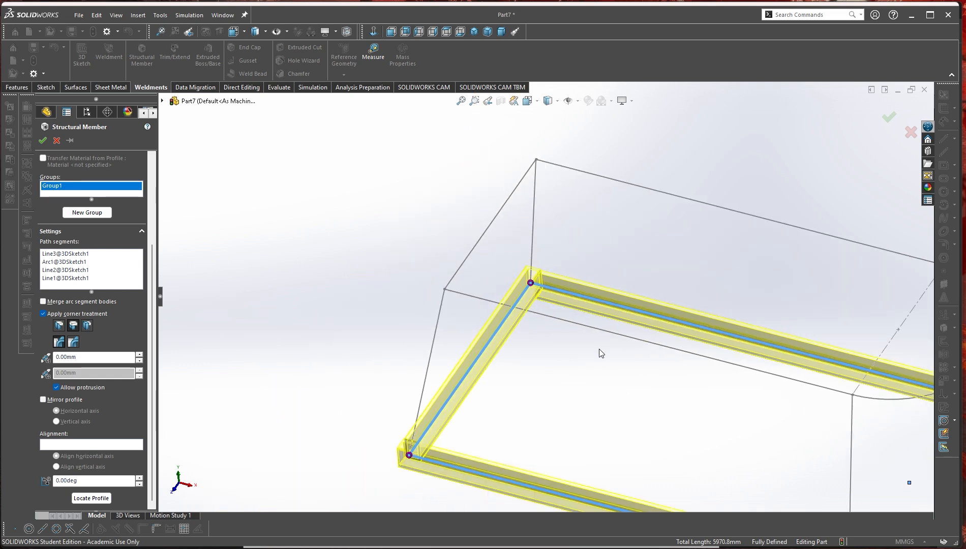
{"action": "right_click", "coordinate": [100, 191]}
{"action": "left_click", "coordinate": [103, 193]}
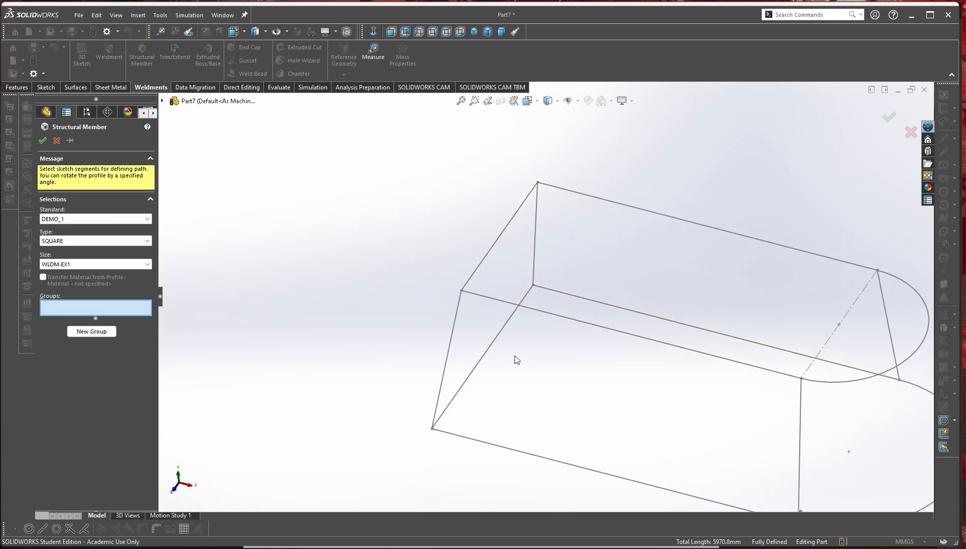
{"action": "left_click", "coordinate": [473, 371]}
{"action": "left_click", "coordinate": [612, 478]}
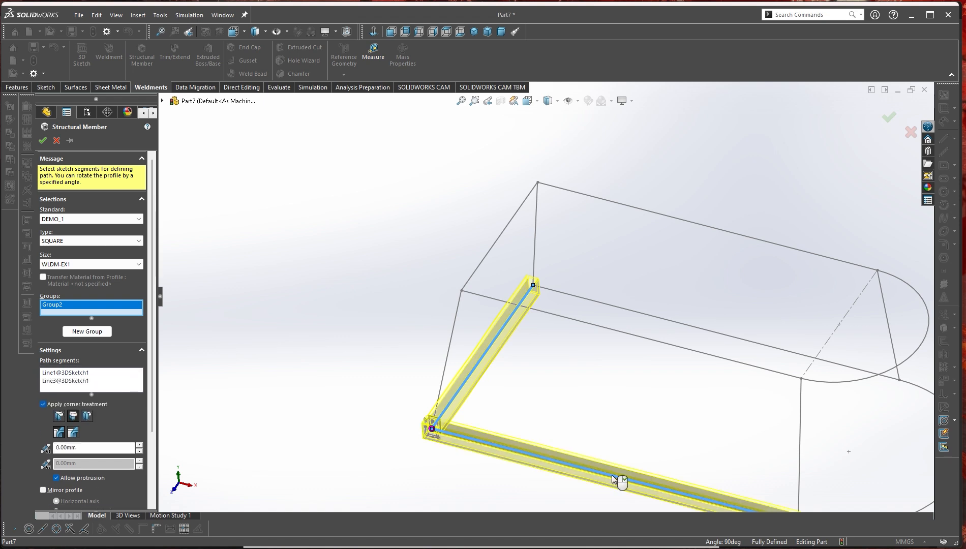
{"action": "scroll", "coordinate": [762, 399], "scroll_direction": "up", "scroll_amount": 4}
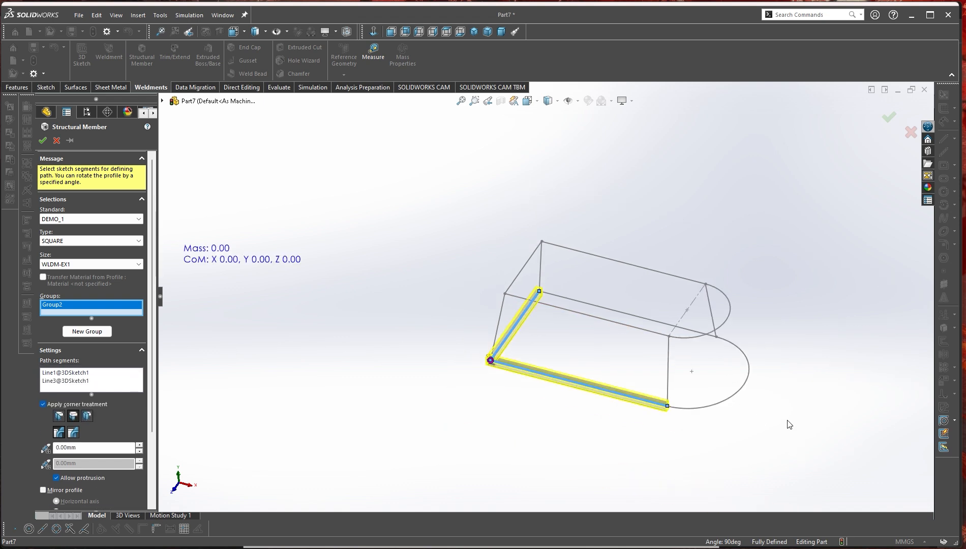
{"action": "scroll", "coordinate": [791, 424], "scroll_direction": "down", "scroll_amount": 2}
{"action": "left_click", "coordinate": [690, 383]}
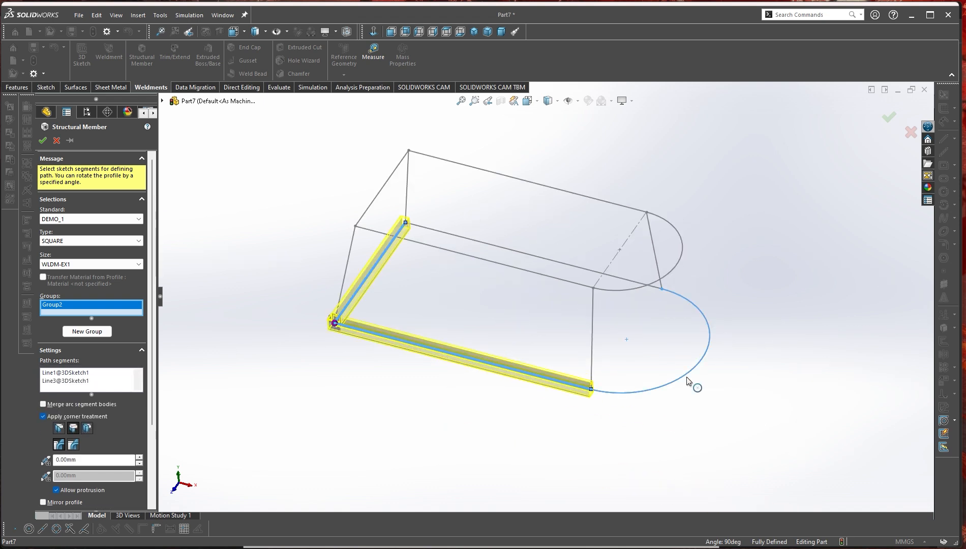
{"action": "left_click", "coordinate": [598, 273]}
{"action": "scroll", "coordinate": [401, 229], "scroll_direction": "down", "scroll_amount": 5}
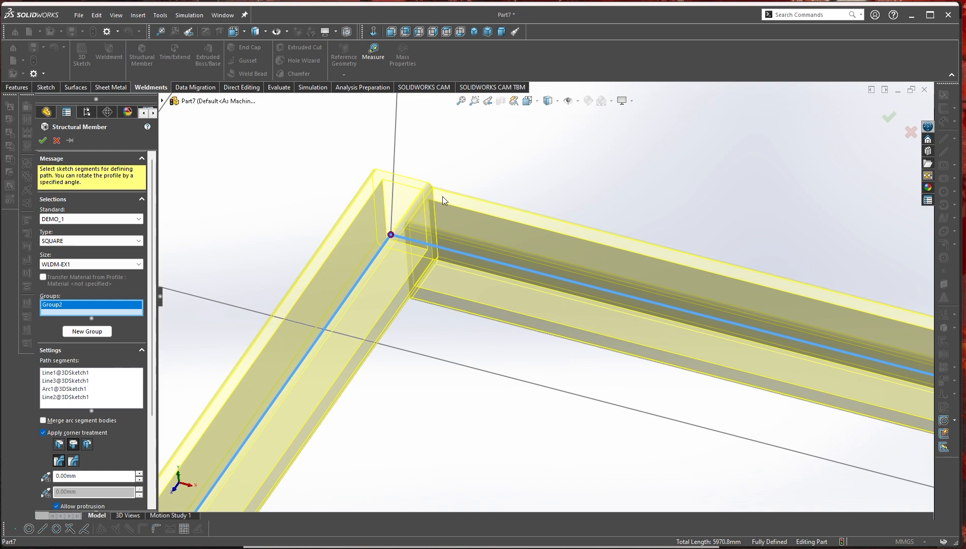
{"action": "key", "text": "alt+Tab"}
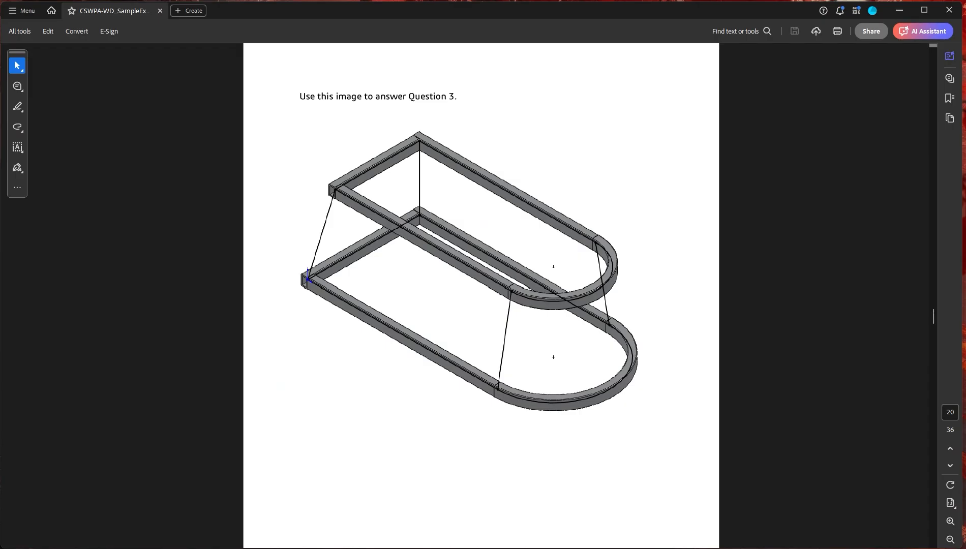
{"action": "key", "text": "alt+Tab"}
{"action": "key", "text": "alt+Tab"}
{"action": "key", "text": "alt+Tab"}
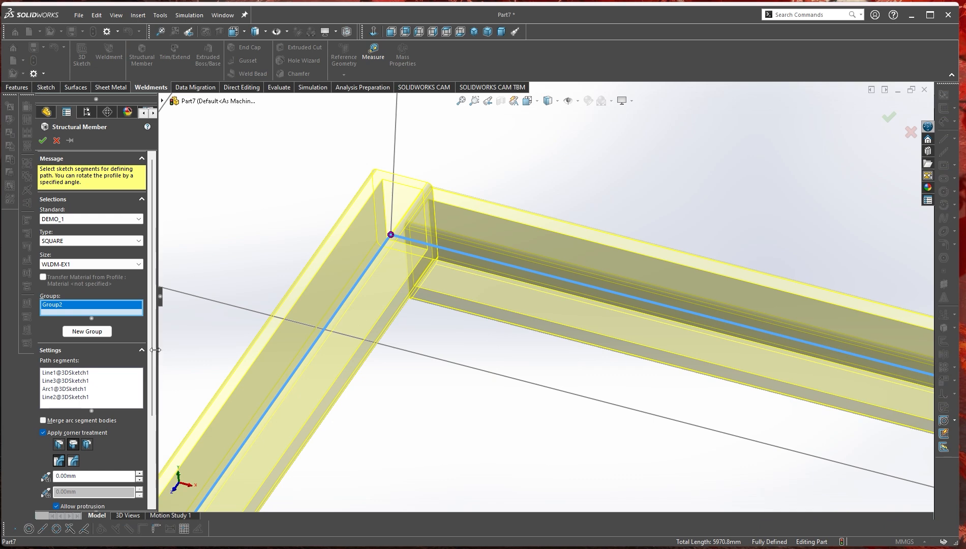
{"action": "right_click", "coordinate": [129, 313]}
{"action": "left_click", "coordinate": [153, 319]}
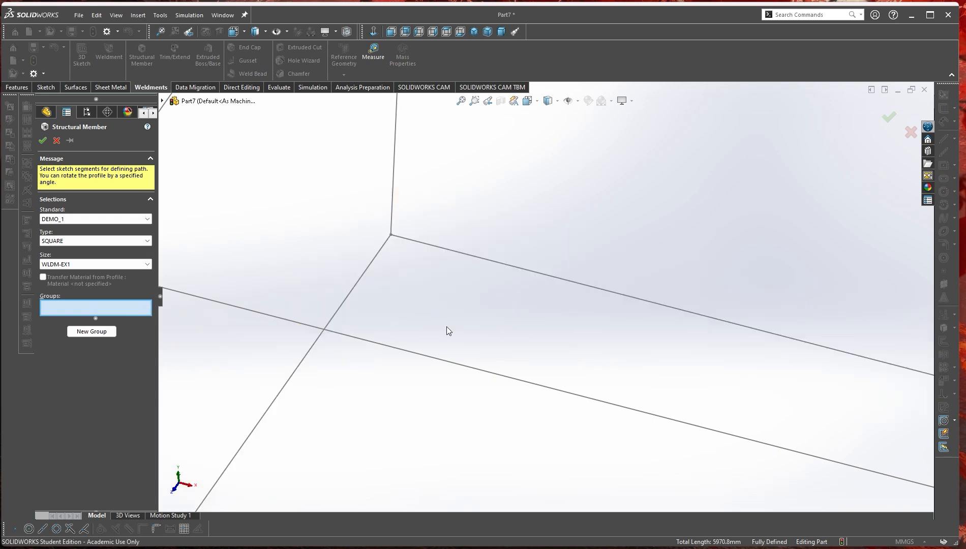
- Create a WLDM-EX1 member group along the lower loop's rear long line, arc, front long line and short end line
{"action": "left_click", "coordinate": [465, 261]}
{"action": "key", "text": "f"}
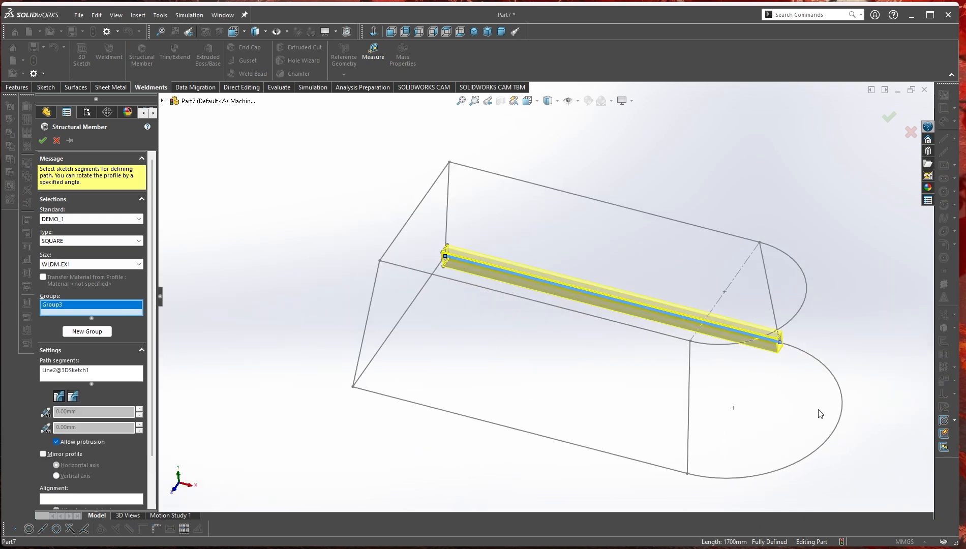
{"action": "scroll", "coordinate": [819, 413], "scroll_direction": "down", "scroll_amount": 2}
{"action": "left_click", "coordinate": [828, 375]}
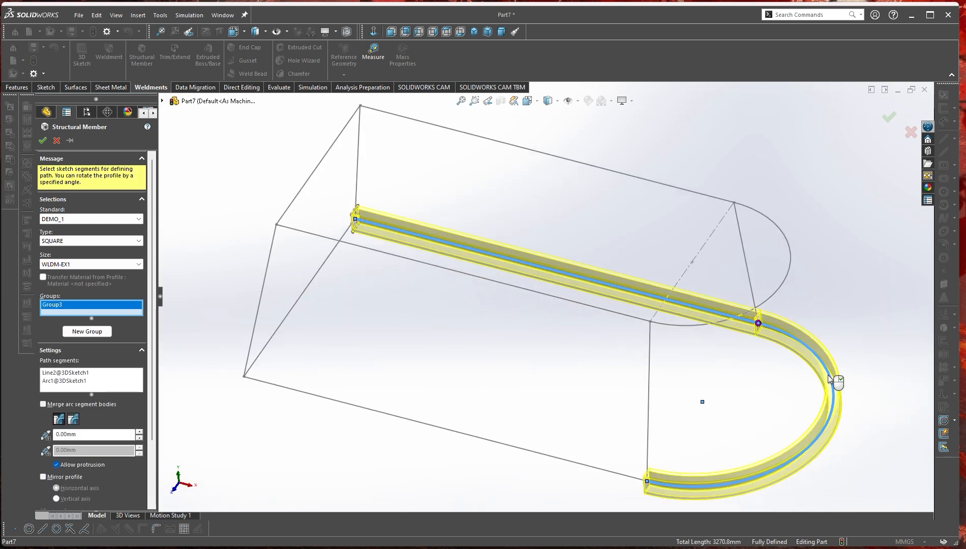
{"action": "left_click", "coordinate": [598, 473]}
{"action": "left_click", "coordinate": [285, 325]}
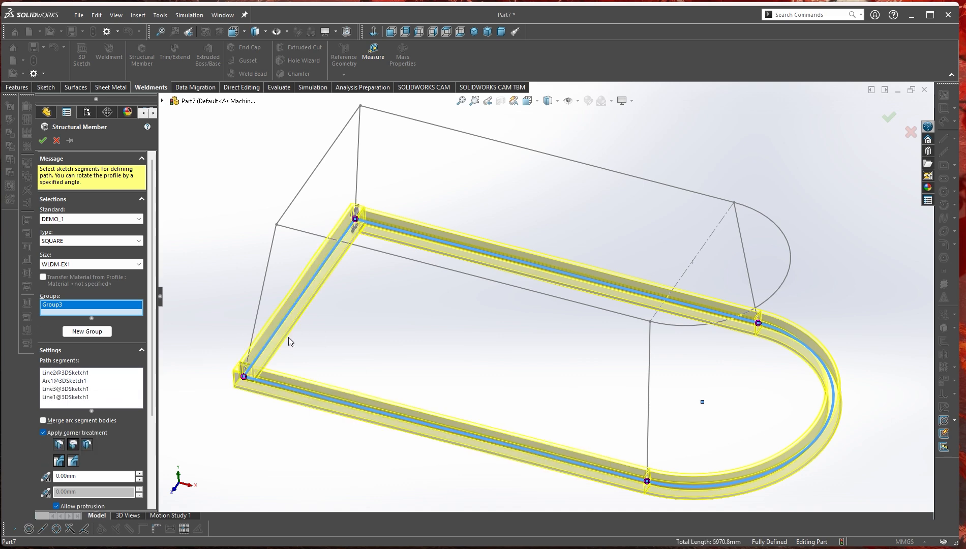
- Override the corner treatment at the lower loop's front corner with End Butt2
{"action": "scroll", "coordinate": [359, 258], "scroll_direction": "down", "scroll_amount": 8}
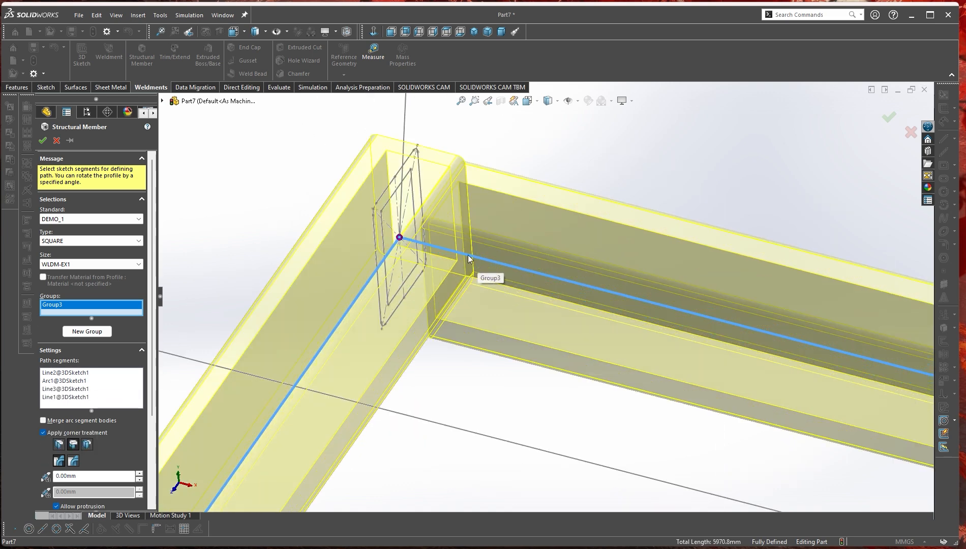
{"action": "scroll", "coordinate": [473, 280], "scroll_direction": "up", "scroll_amount": 6}
{"action": "middle_click_drag", "start_coordinate": [512, 378], "coordinate": [516, 352]}
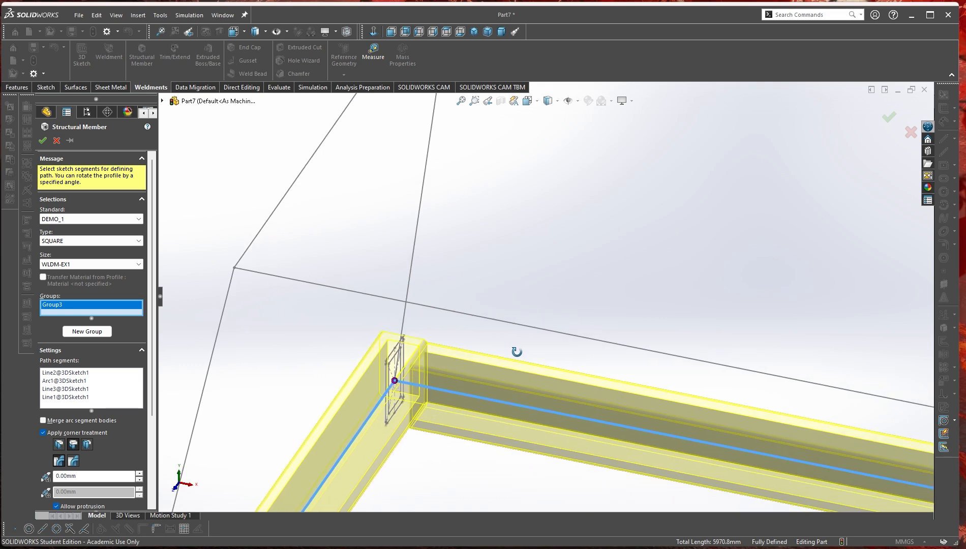
{"action": "scroll", "coordinate": [486, 392], "scroll_direction": "up", "scroll_amount": 2}
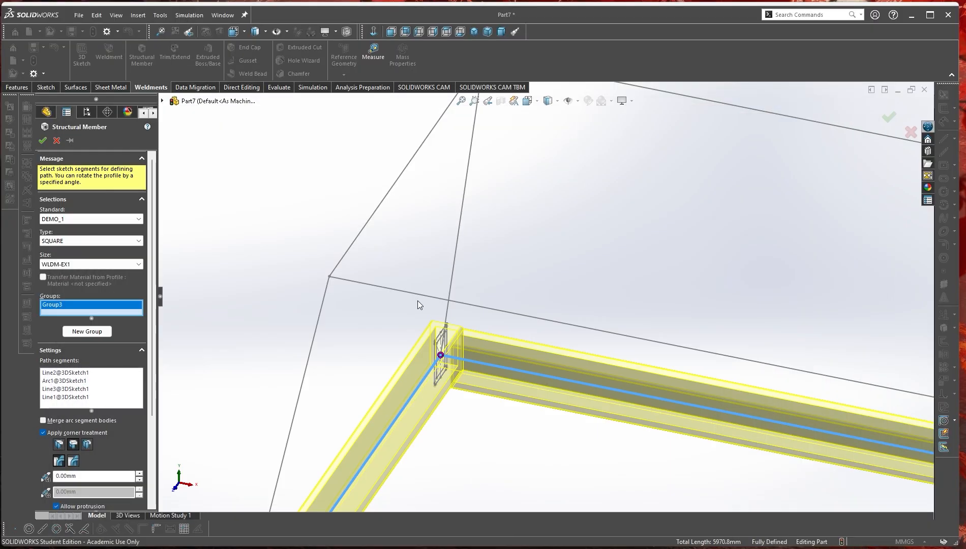
{"action": "scroll", "coordinate": [499, 452], "scroll_direction": "up", "scroll_amount": 10}
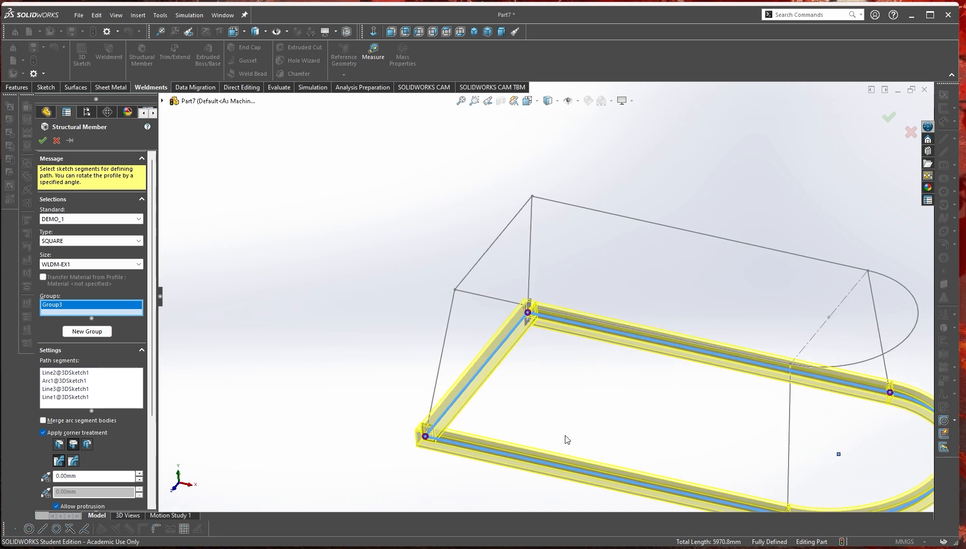
{"action": "scroll", "coordinate": [496, 337], "scroll_direction": "down", "scroll_amount": 10}
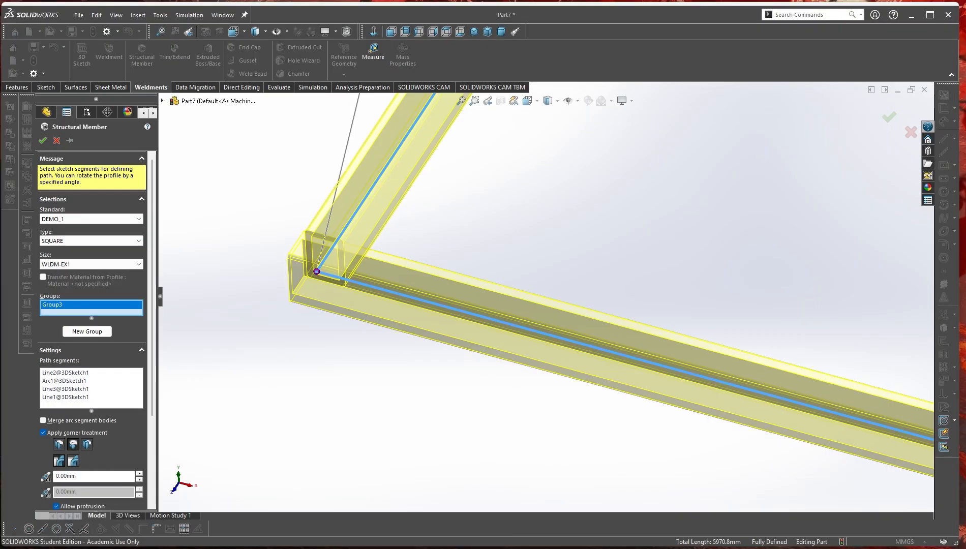
{"action": "left_click", "coordinate": [316, 272]}
{"action": "left_click_drag", "start_coordinate": [942, 309], "coordinate": [464, 280]}
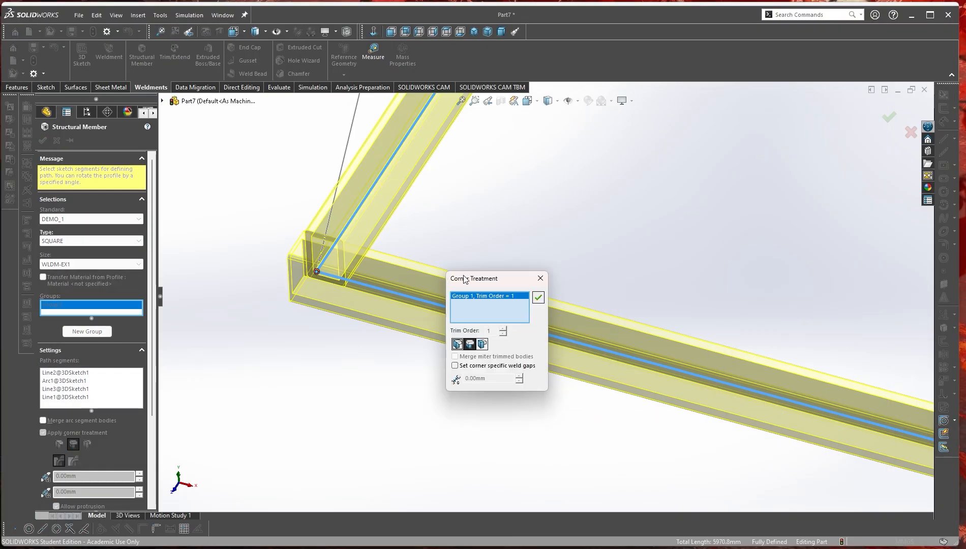
{"action": "left_click", "coordinate": [482, 344]}
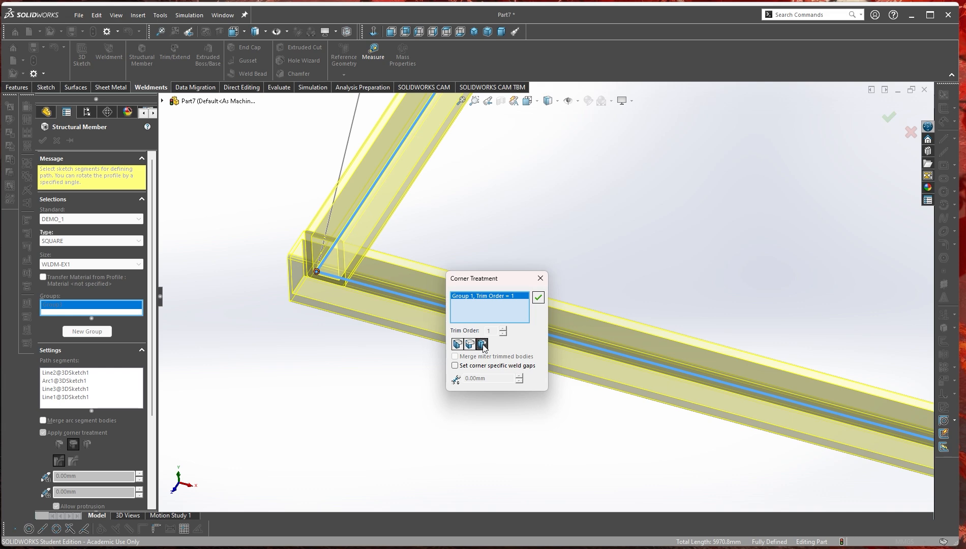
{"action": "left_click", "coordinate": [538, 297]}
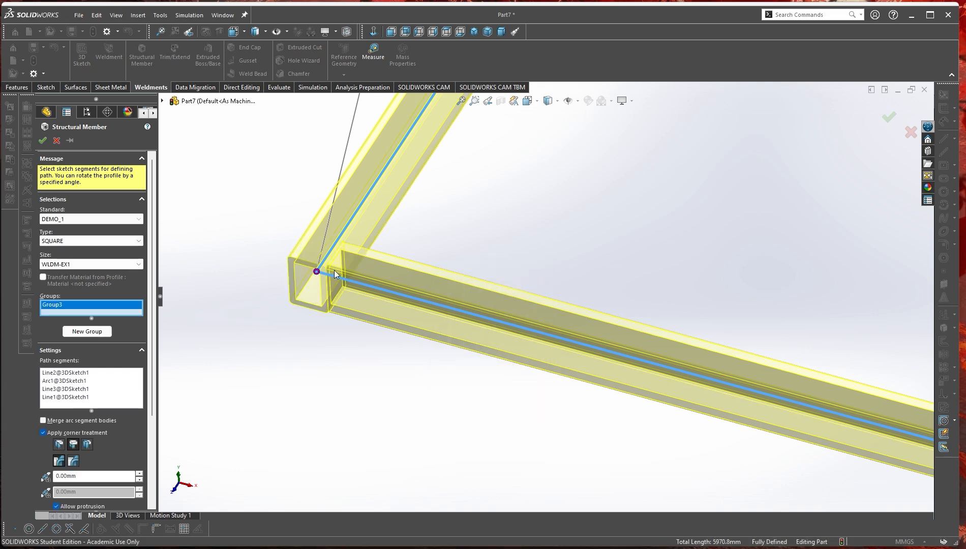
- Check the Question 3 image in the exam PDF and set the lower loop's rear corner to End Butt2
{"action": "key", "text": "alt+Tab"}
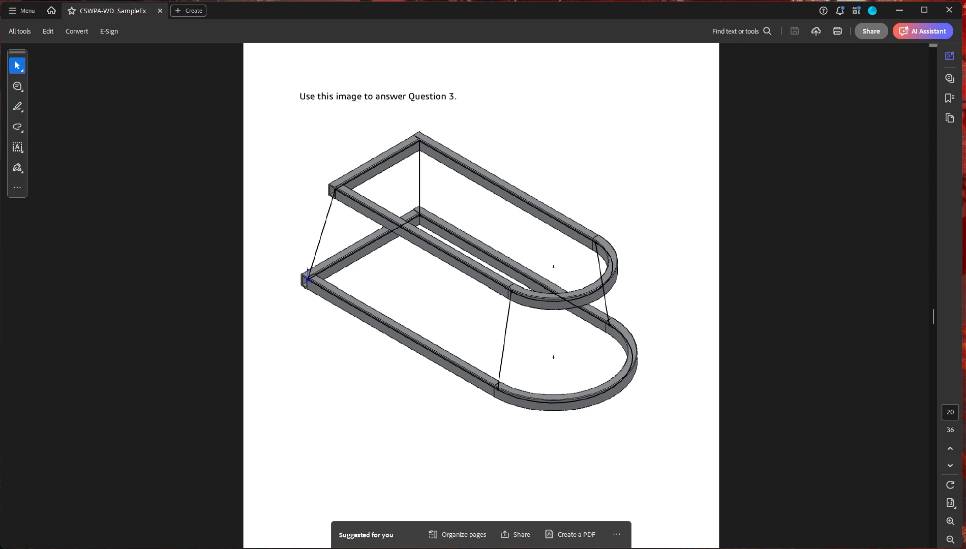
{"action": "key", "text": "alt+Tab"}
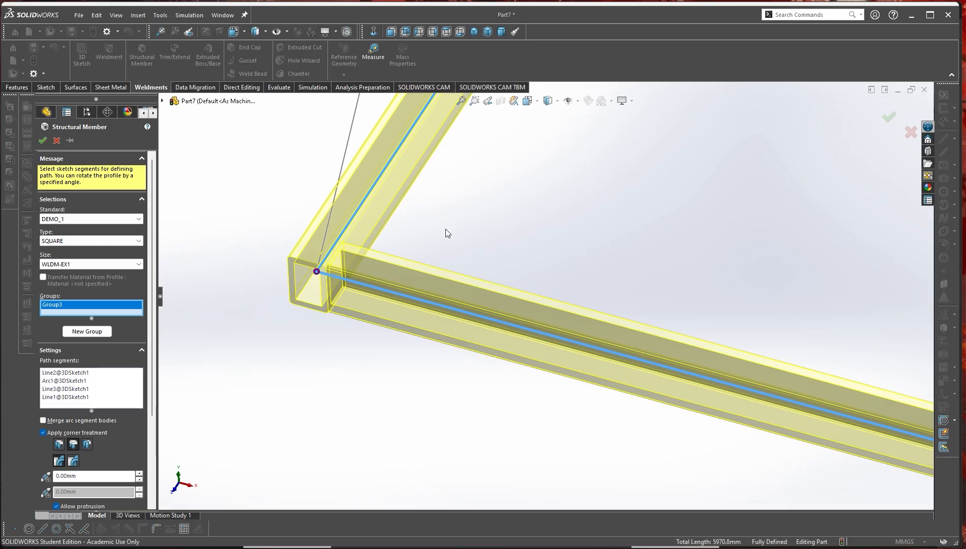
{"action": "scroll", "coordinate": [447, 230], "scroll_direction": "up", "scroll_amount": 5}
{"action": "scroll", "coordinate": [608, 226], "scroll_direction": "down", "scroll_amount": 6}
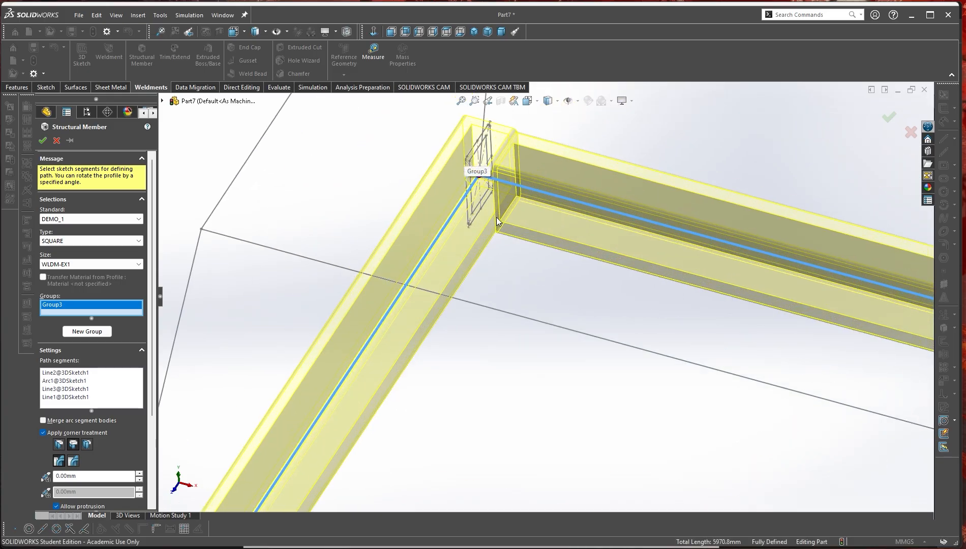
{"action": "key", "text": "alt+Tab"}
{"action": "key", "text": "alt+Tab"}
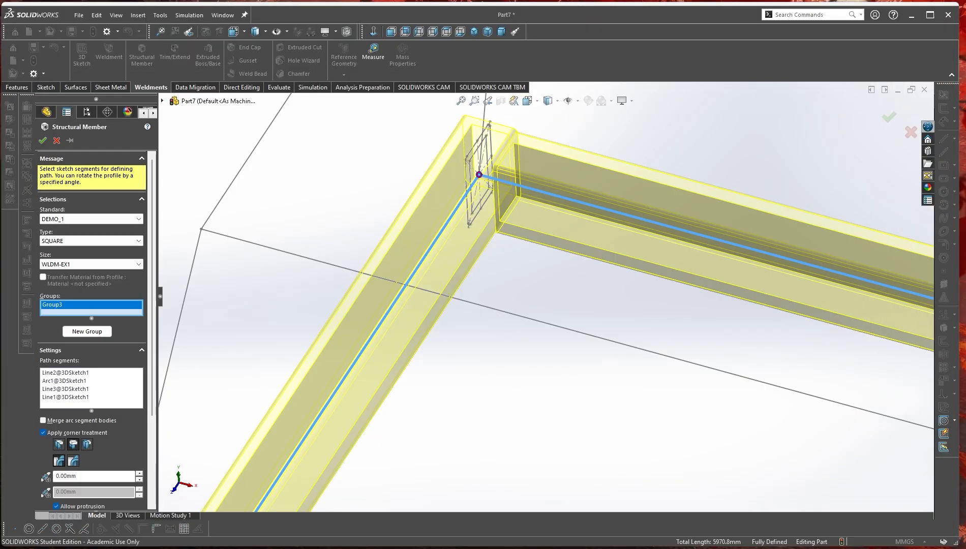
{"action": "left_click", "coordinate": [479, 176]}
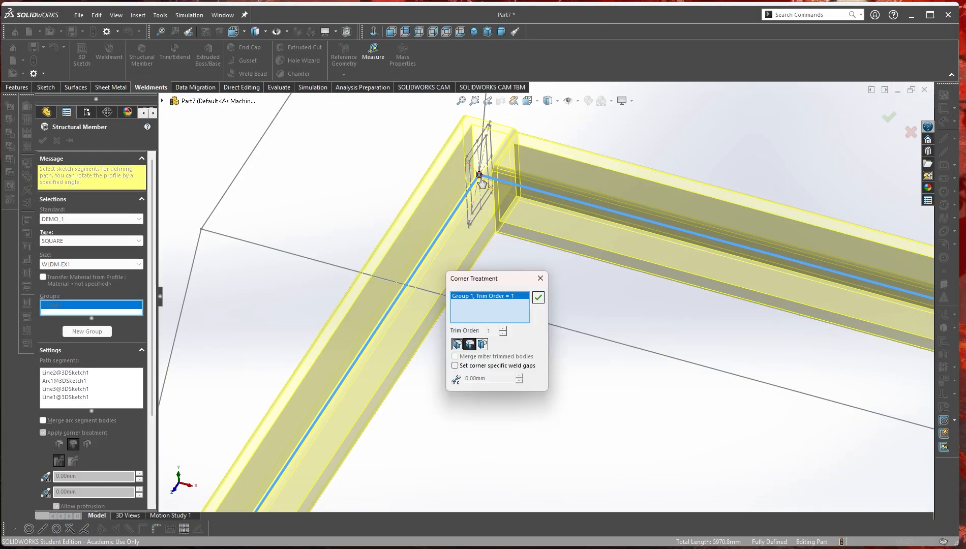
{"action": "left_click", "coordinate": [482, 345]}
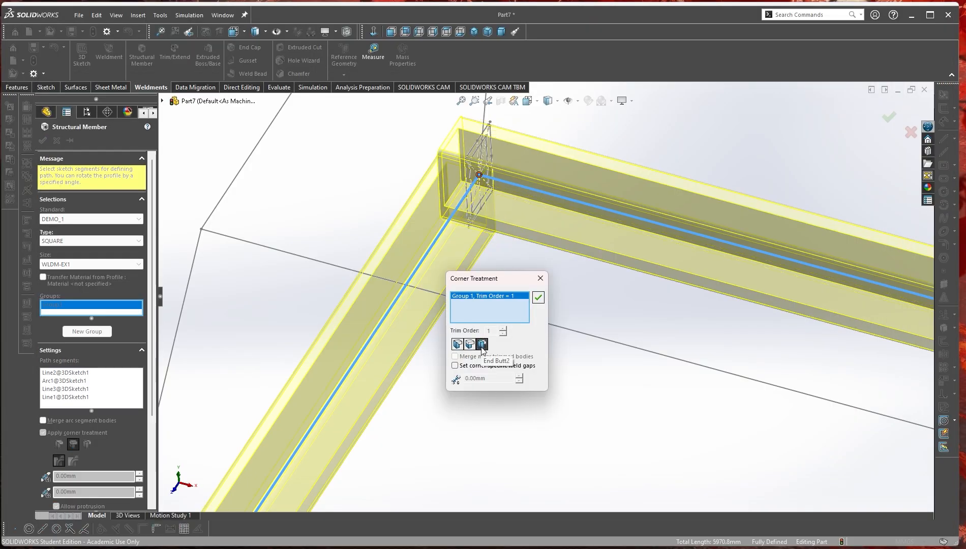
{"action": "left_click", "coordinate": [538, 298]}
- Examine how the members butt at both lower loop corners and compare them with the Question 3 image in the exam PDF
{"action": "scroll", "coordinate": [566, 280], "scroll_direction": "up", "scroll_amount": 5}
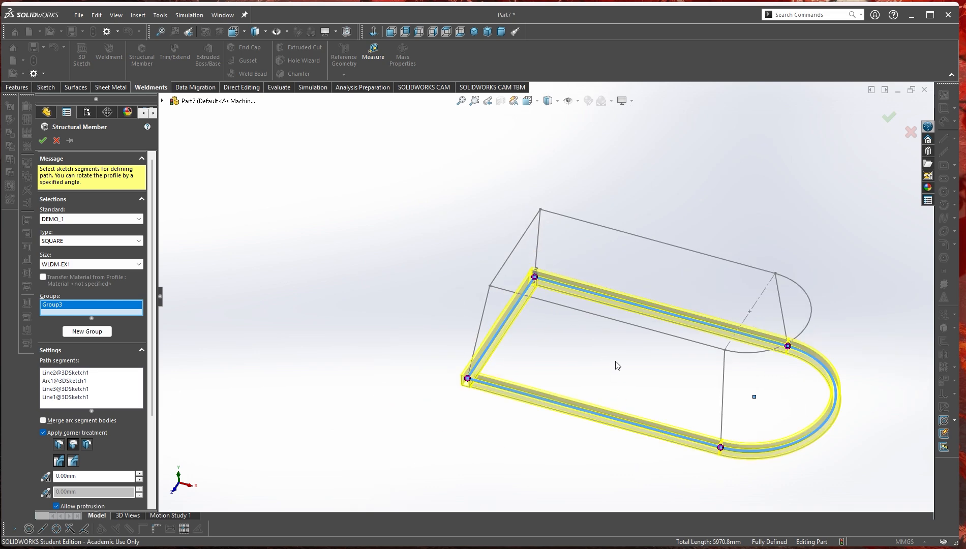
{"action": "scroll", "coordinate": [371, 374], "scroll_direction": "down", "scroll_amount": 8}
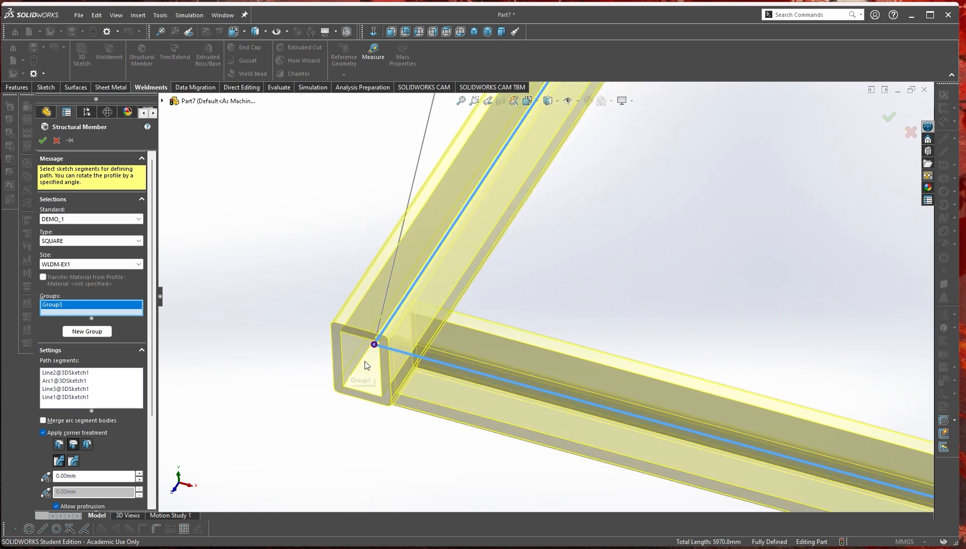
{"action": "scroll", "coordinate": [366, 365], "scroll_direction": "down", "scroll_amount": 5}
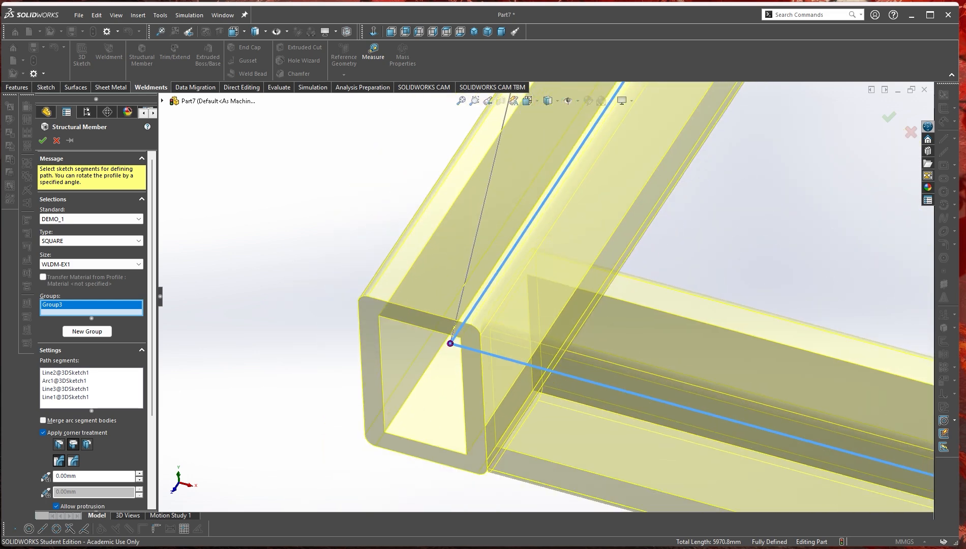
{"action": "key", "text": "alt+Tab"}
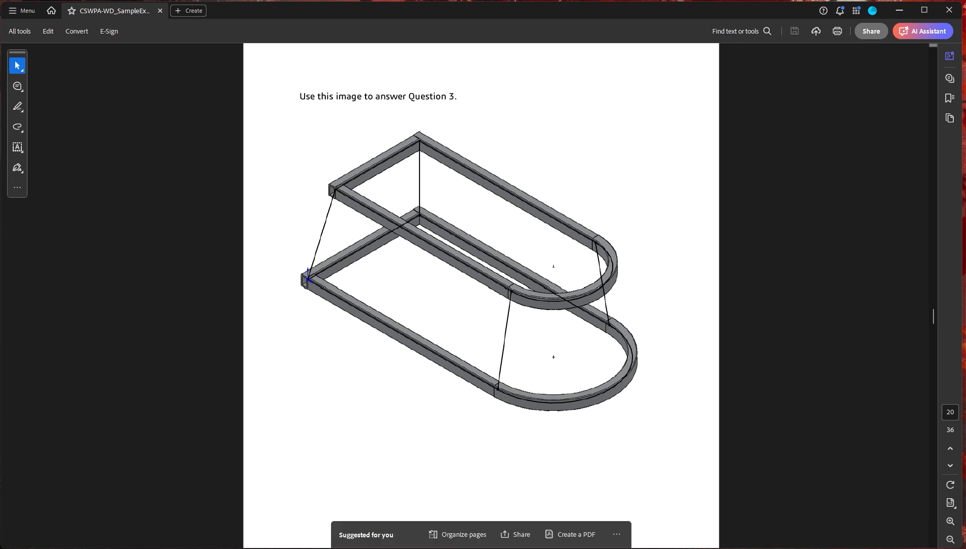
{"action": "key", "text": "alt+Tab"}
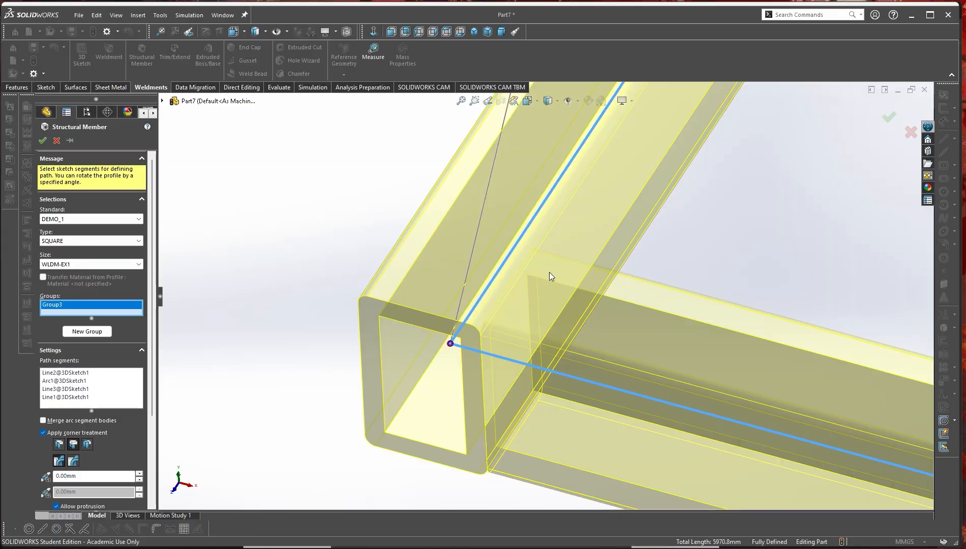
{"action": "scroll", "coordinate": [550, 271], "scroll_direction": "up", "scroll_amount": 8}
{"action": "scroll", "coordinate": [639, 143], "scroll_direction": "down", "scroll_amount": 8}
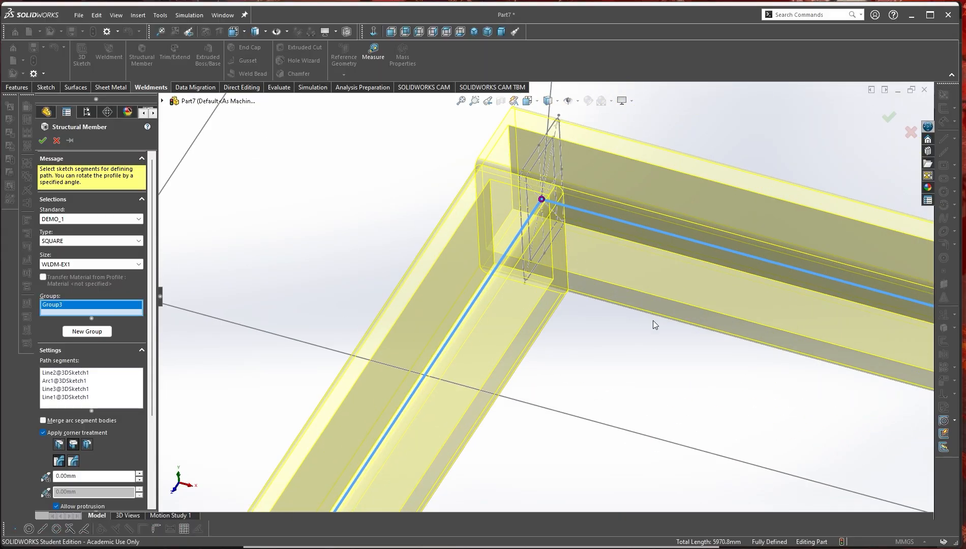
{"action": "scroll", "coordinate": [653, 323], "scroll_direction": "up", "scroll_amount": 6}
{"action": "scroll", "coordinate": [605, 319], "scroll_direction": "down", "scroll_amount": 3}
{"action": "middle_click_drag", "start_coordinate": [535, 380], "coordinate": [511, 314]}
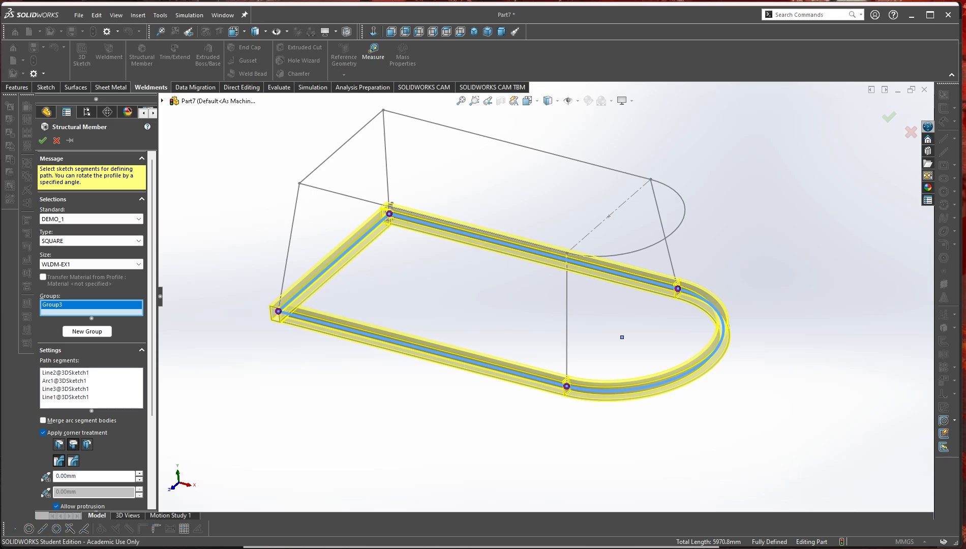
{"action": "key", "text": "alt+Tab"}
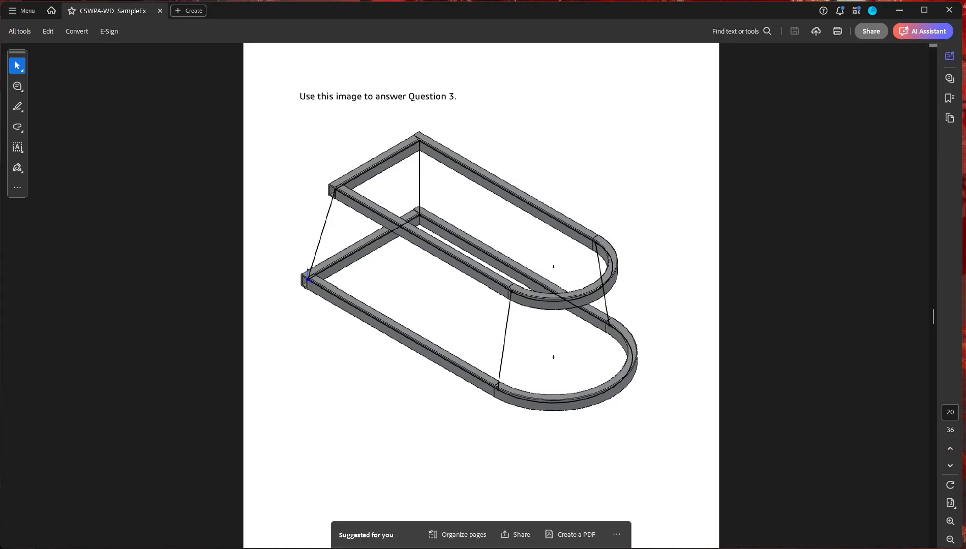
{"action": "key", "text": "alt+Tab"}
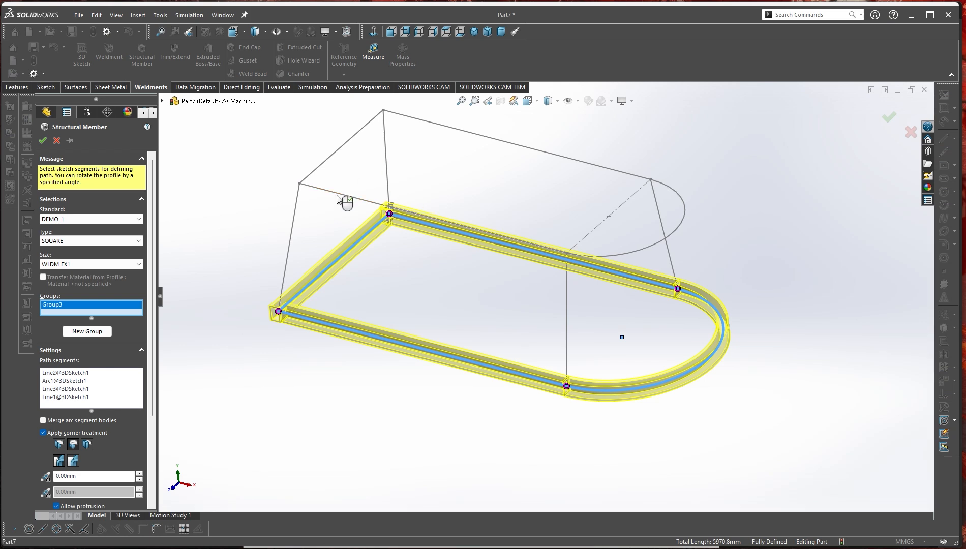
- Add a second WLDM-EX1 group along the upper loop's front long line, arc, rear long line and short end line
{"action": "middle_click_drag", "start_coordinate": [356, 278], "coordinate": [376, 264]}
{"action": "left_click", "coordinate": [98, 331]}
{"action": "mouse_move", "coordinate": [470, 258]}
{"action": "middle_mouse_down"}
{"action": "mouse_move", "coordinate": [474, 270]}
{"action": "mouse_move", "coordinate": [468, 260]}
{"action": "middle_mouse_up"}
{"action": "left_click", "coordinate": [345, 193]}
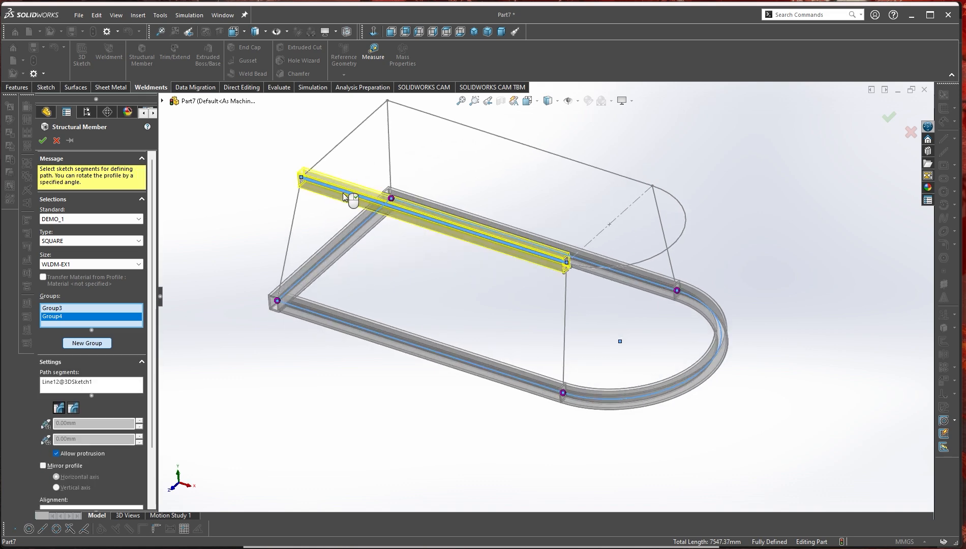
{"action": "left_click", "coordinate": [678, 242]}
{"action": "left_click", "coordinate": [629, 178]}
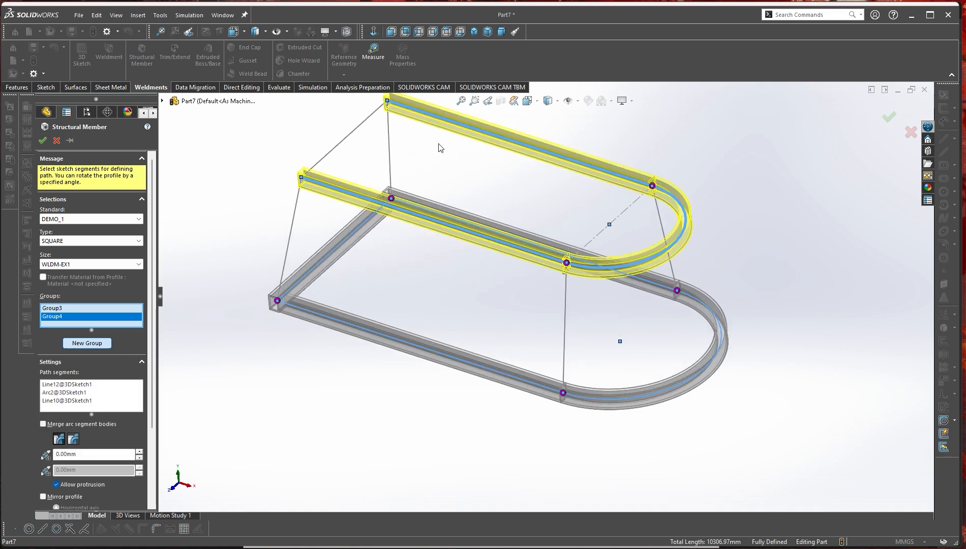
{"action": "left_click", "coordinate": [346, 142]}
- Set the upper loop group's corner treatment to End Butt2 and create the structural members
{"action": "scroll", "coordinate": [374, 167], "scroll_direction": "down", "scroll_amount": 4}
{"action": "scroll", "coordinate": [415, 234], "scroll_direction": "up", "scroll_amount": 3}
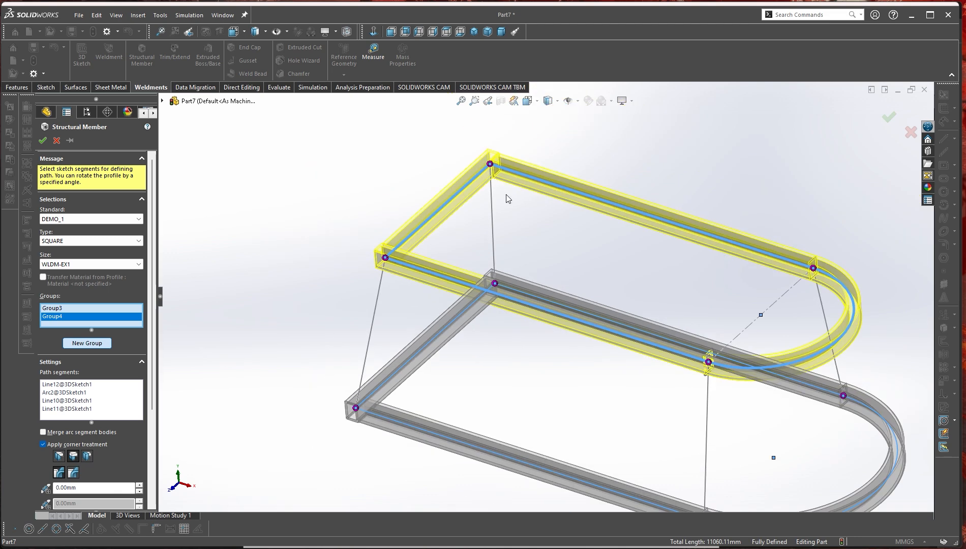
{"action": "scroll", "coordinate": [507, 199], "scroll_direction": "down", "scroll_amount": 3}
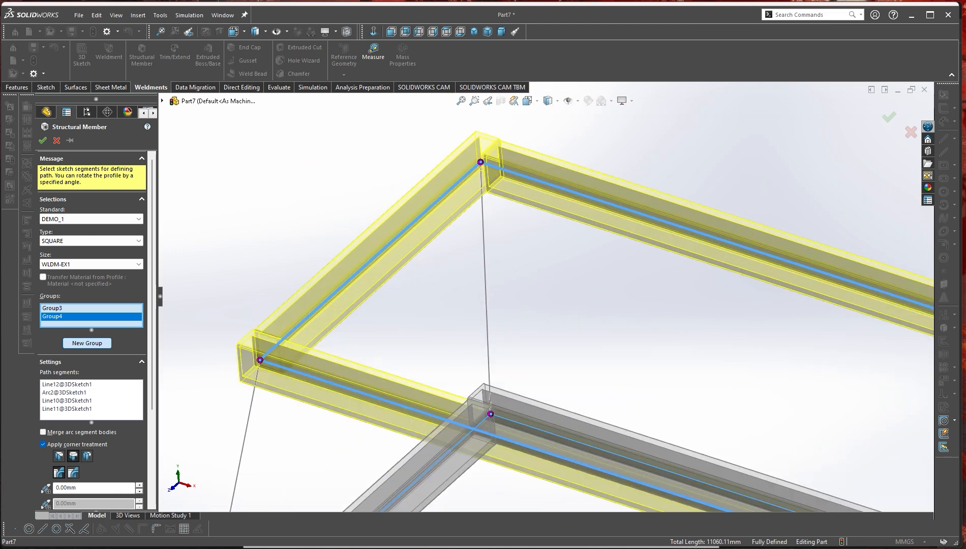
{"action": "scroll", "coordinate": [494, 480], "scroll_direction": "up", "scroll_amount": 3}
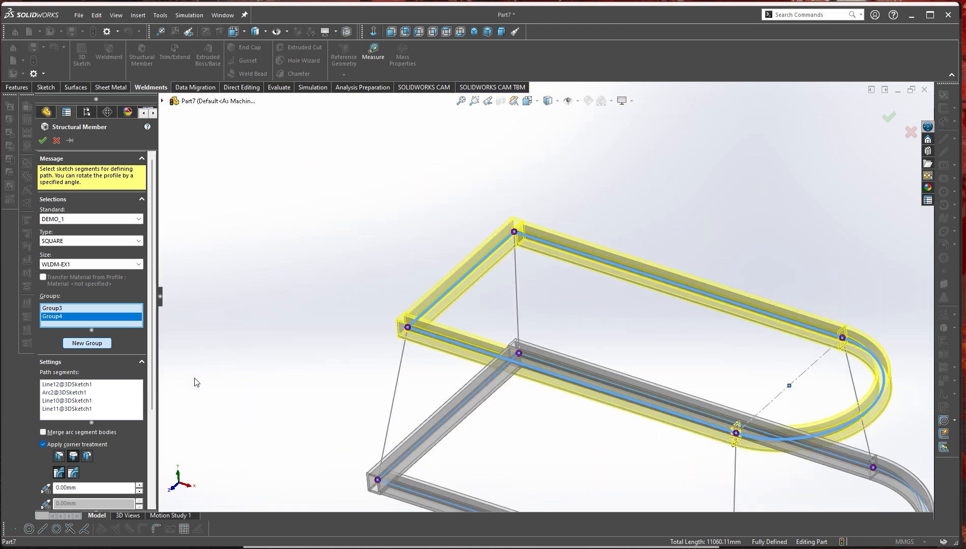
{"action": "scroll", "coordinate": [128, 463], "scroll_direction": "down", "scroll_amount": 5}
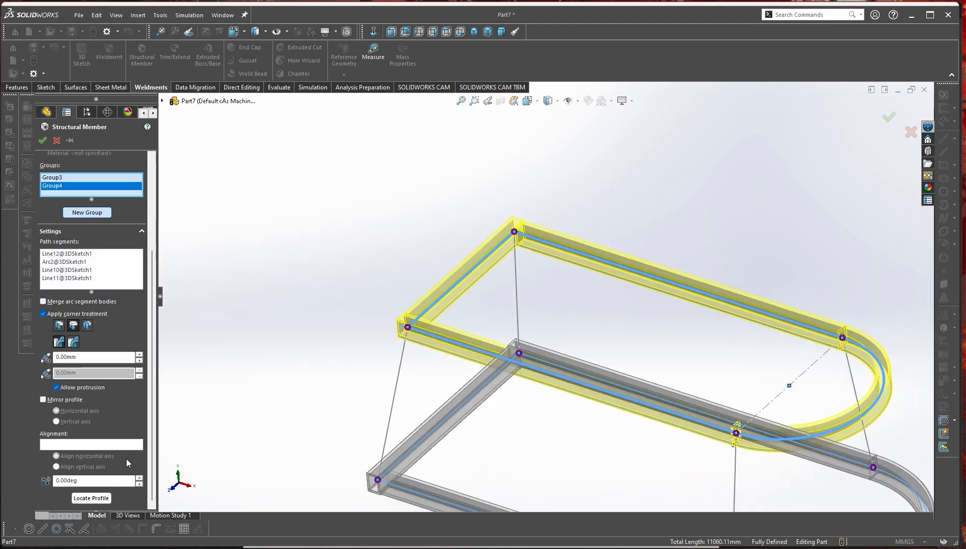
{"action": "left_click", "coordinate": [87, 325]}
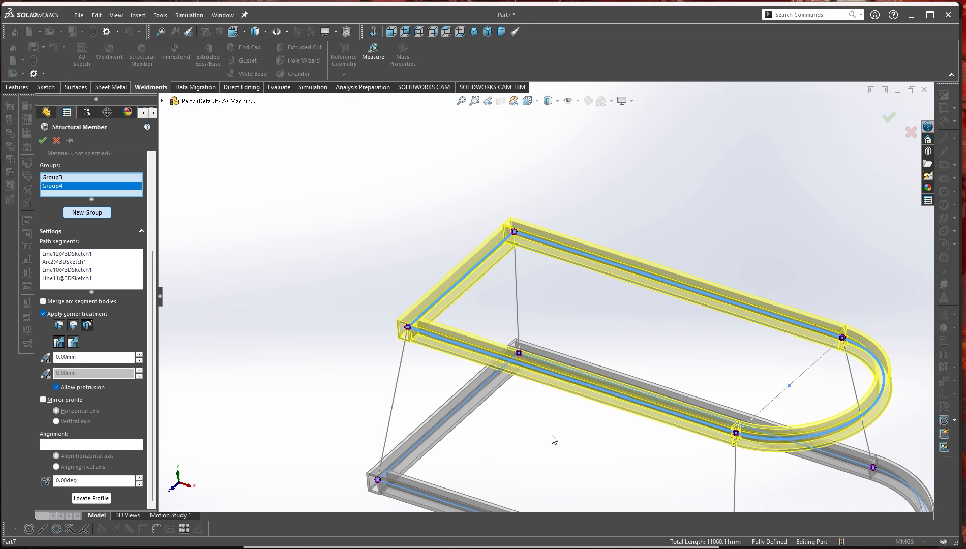
{"action": "scroll", "coordinate": [543, 259], "scroll_direction": "down", "scroll_amount": 3}
{"action": "middle_click_drag", "start_coordinate": [527, 510], "coordinate": [492, 424]}
{"action": "scroll", "coordinate": [495, 432], "scroll_direction": "up", "scroll_amount": 6}
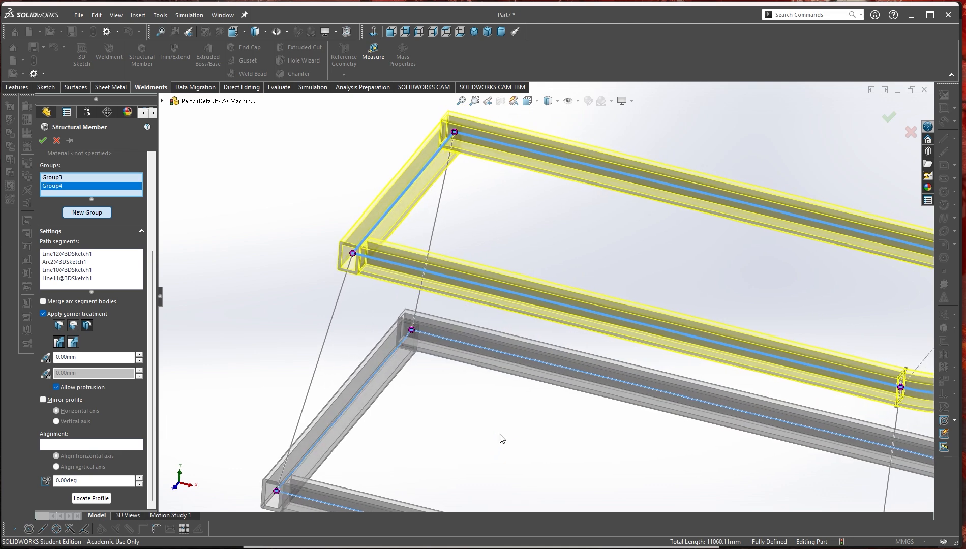
{"action": "scroll", "coordinate": [742, 397], "scroll_direction": "down", "scroll_amount": 1}
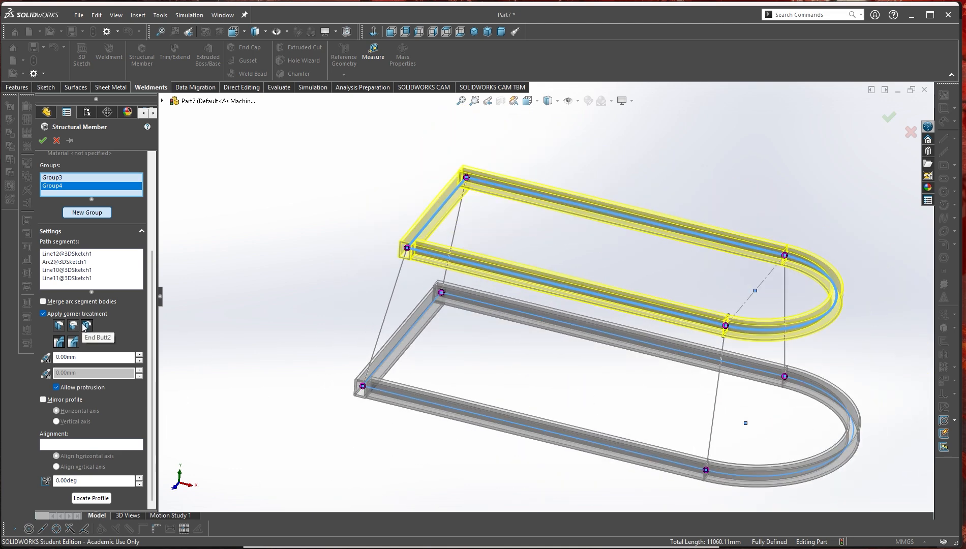
{"action": "scroll", "coordinate": [769, 354], "scroll_direction": "up", "scroll_amount": 3}
{"action": "left_click", "coordinate": [889, 118]}
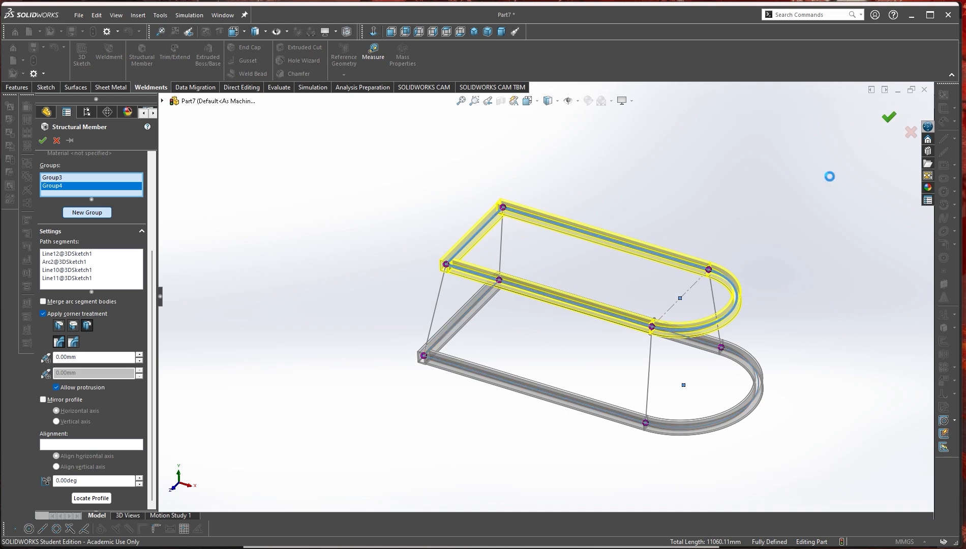
- Compare both loops' corner joints with the Question 3 image in the exam PDF
{"action": "scroll", "coordinate": [612, 264], "scroll_direction": "down", "scroll_amount": 4}
{"action": "middle_click_drag", "start_coordinate": [436, 336], "coordinate": [437, 314]}
{"action": "key", "text": "alt+Tab"}
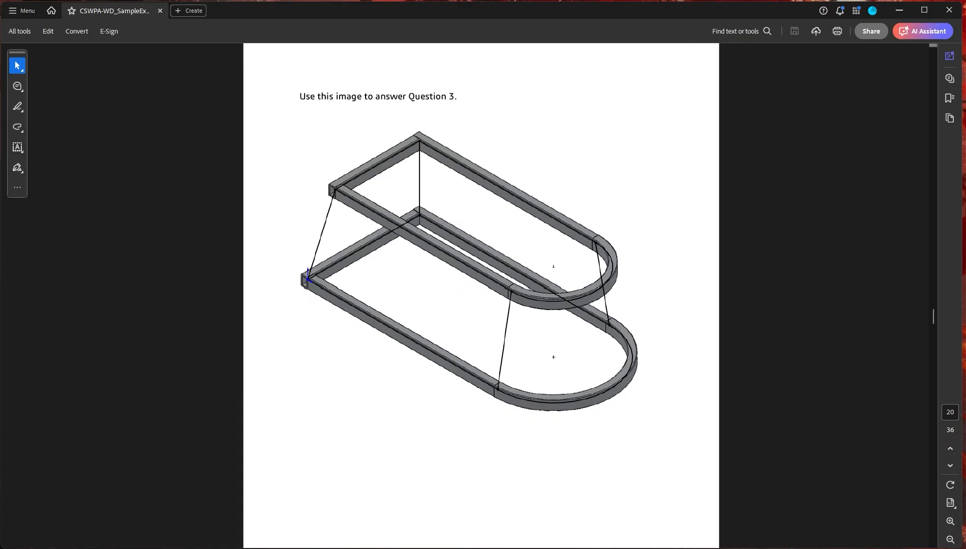
{"action": "key", "text": "alt+Tab"}
{"action": "key", "text": "alt+Tab"}
{"action": "key", "text": "alt+Tab"}
- Assign 1060 Alloy as the part's material
{"action": "scroll", "coordinate": [377, 491], "scroll_direction": "up", "scroll_amount": 2}
{"action": "right_click", "coordinate": [95, 219]}
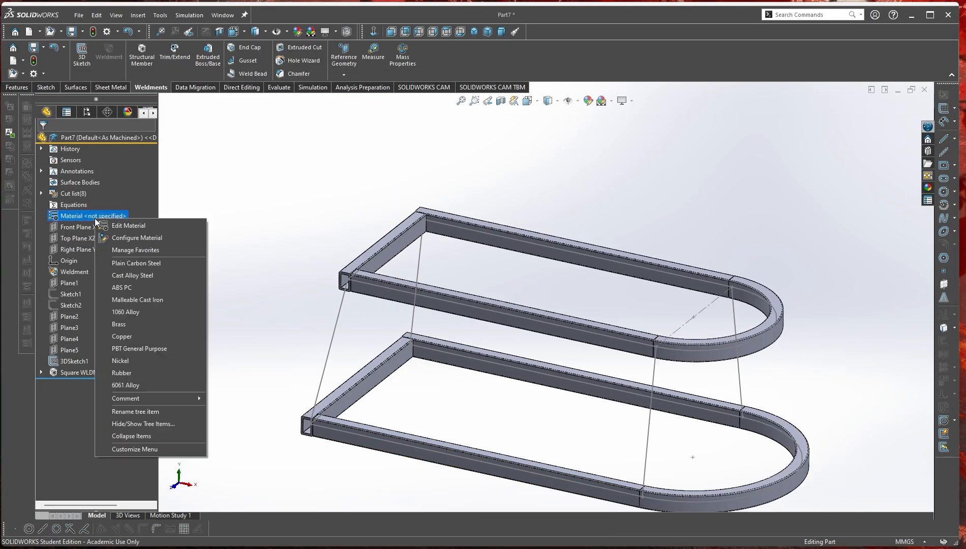
{"action": "left_click", "coordinate": [128, 312]}
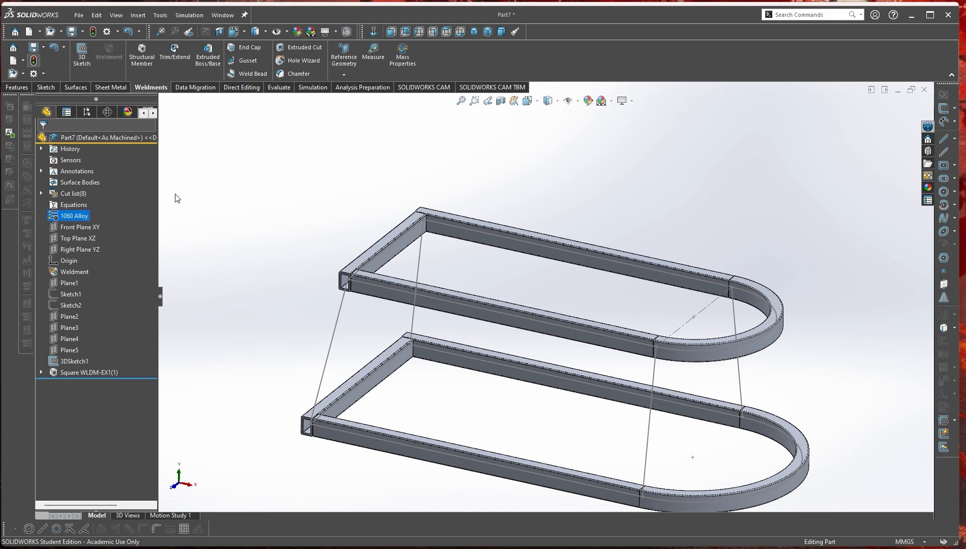
- Evaluate the weldment's mass properties and compare its total mass with the Question 3 entry in the answer key image
{"action": "left_click", "coordinate": [684, 333]}
{"action": "middle_click_drag", "start_coordinate": [684, 333], "coordinate": [736, 275]}
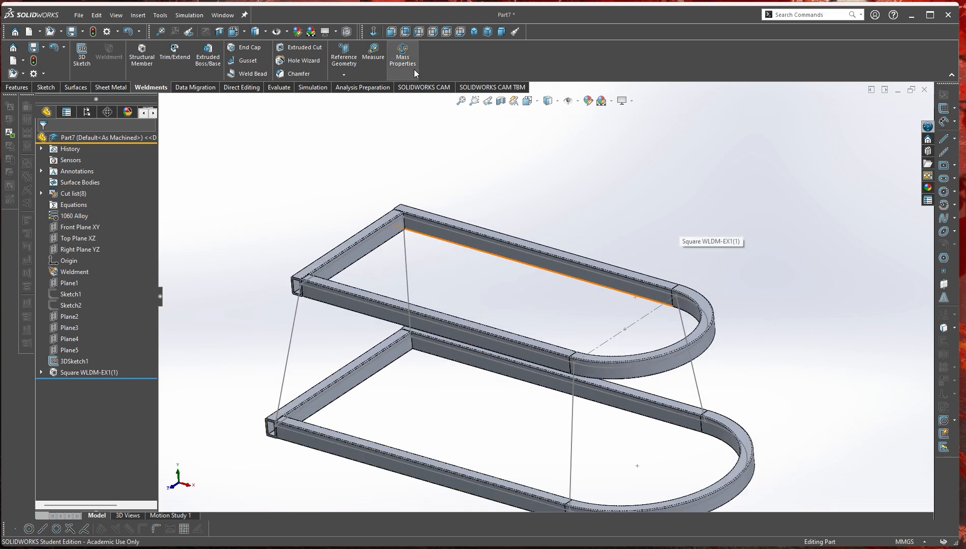
{"action": "left_click", "coordinate": [403, 57]}
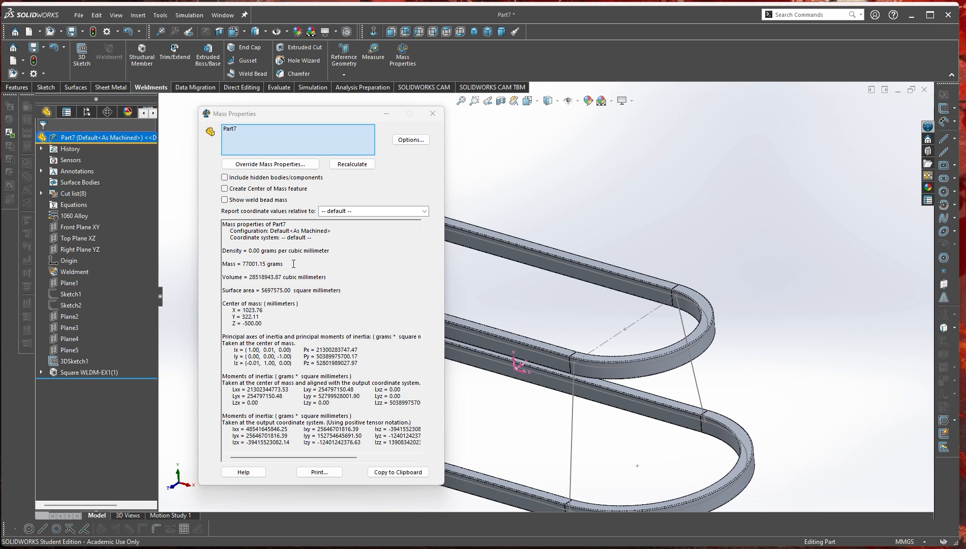
{"action": "key", "text": "alt+Tab"}
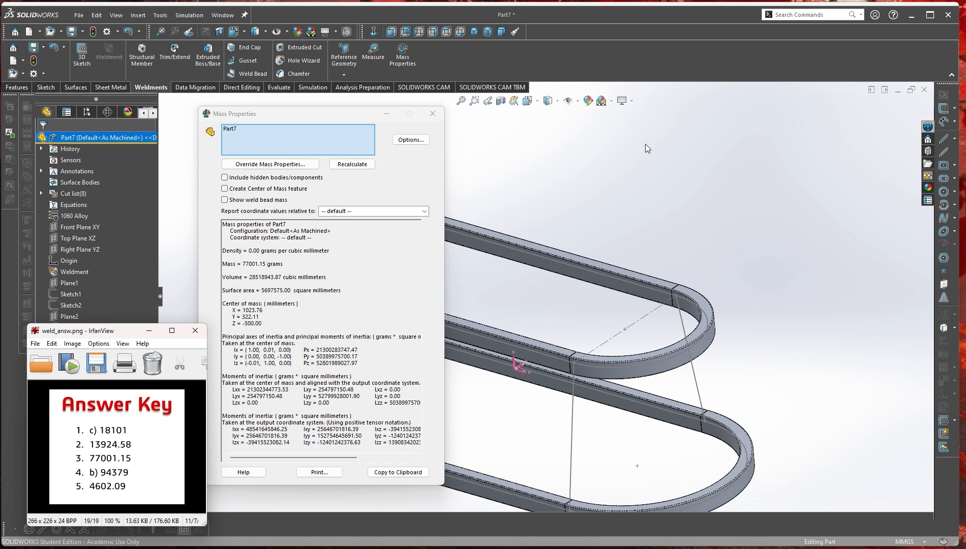
{"action": "left_click", "coordinate": [401, 201]}
{"action": "left_click", "coordinate": [432, 113]}
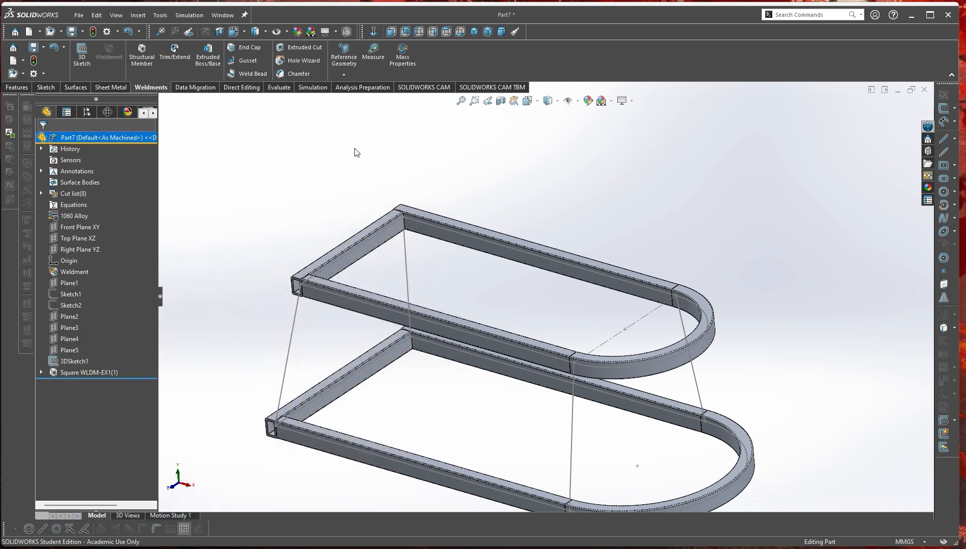
- Review the two-loop weldment against the Question 3 image and instructions in the exam PDF
{"action": "scroll", "coordinate": [551, 341], "scroll_direction": "down", "scroll_amount": 2}
{"action": "scroll", "coordinate": [551, 342], "scroll_direction": "up", "scroll_amount": 4}
{"action": "scroll", "coordinate": [549, 381], "scroll_direction": "down", "scroll_amount": 1}
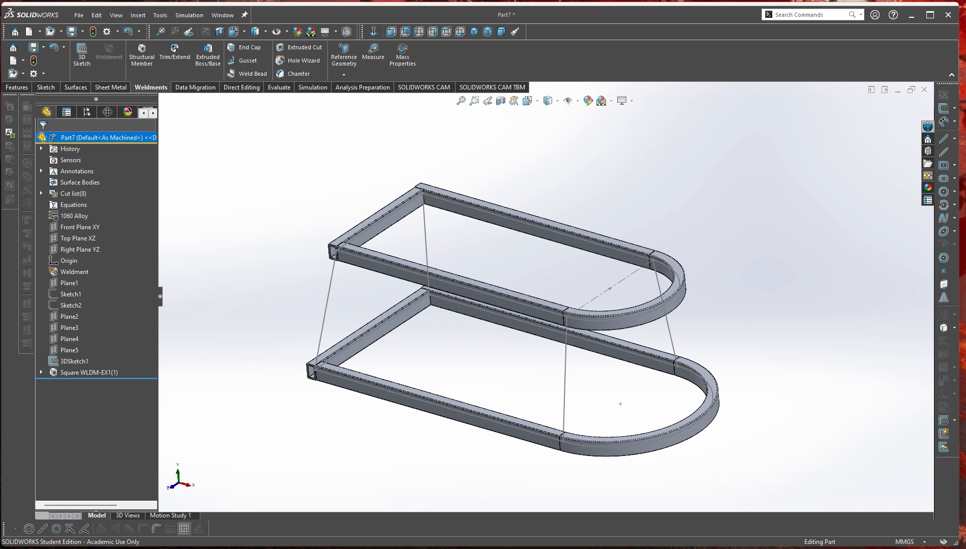
{"action": "key", "text": "alt+Tab"}
{"action": "scroll", "coordinate": [602, 383], "scroll_direction": "down", "scroll_amount": 10}
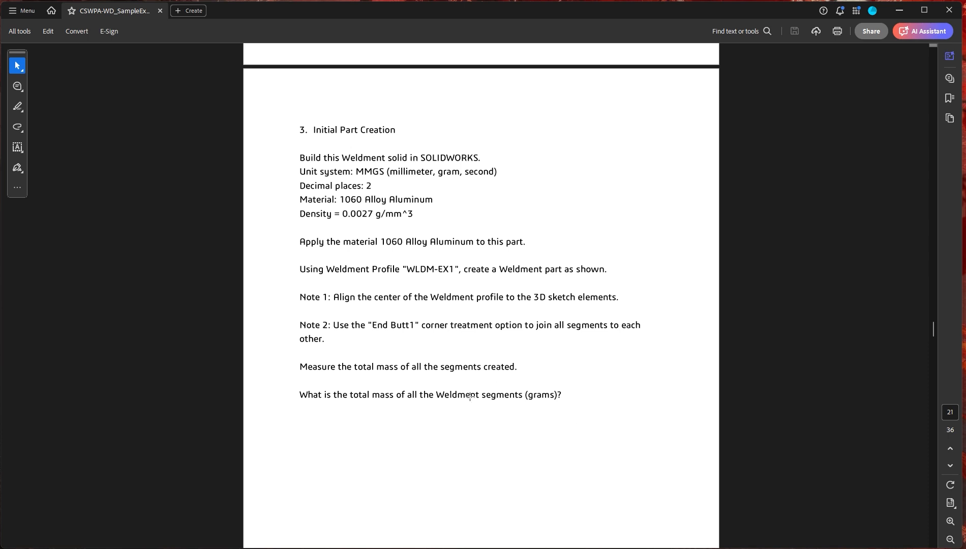
{"action": "scroll", "coordinate": [469, 396], "scroll_direction": "up", "scroll_amount": 10}
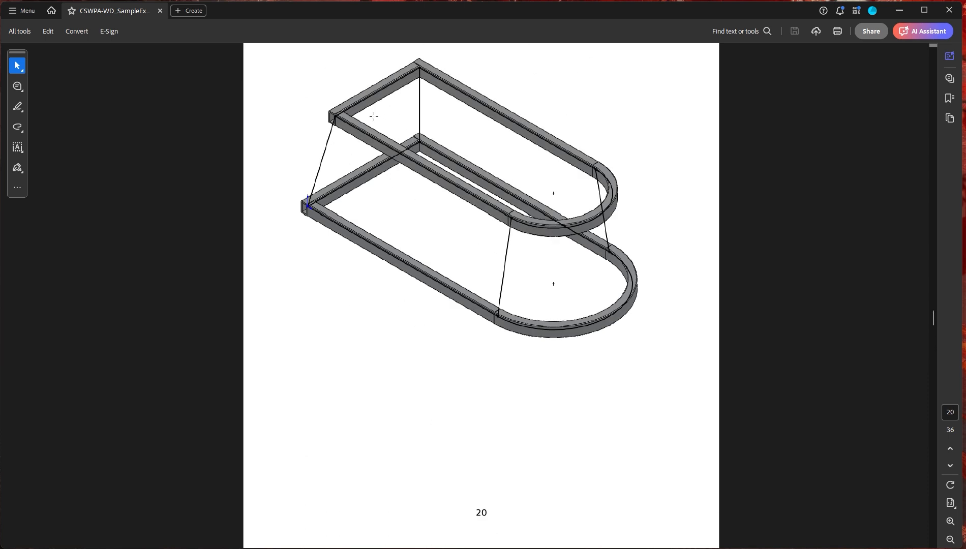
{"action": "scroll", "coordinate": [455, 343], "scroll_direction": "up", "scroll_amount": 2}
{"action": "scroll", "coordinate": [552, 425], "scroll_direction": "down", "scroll_amount": 10}
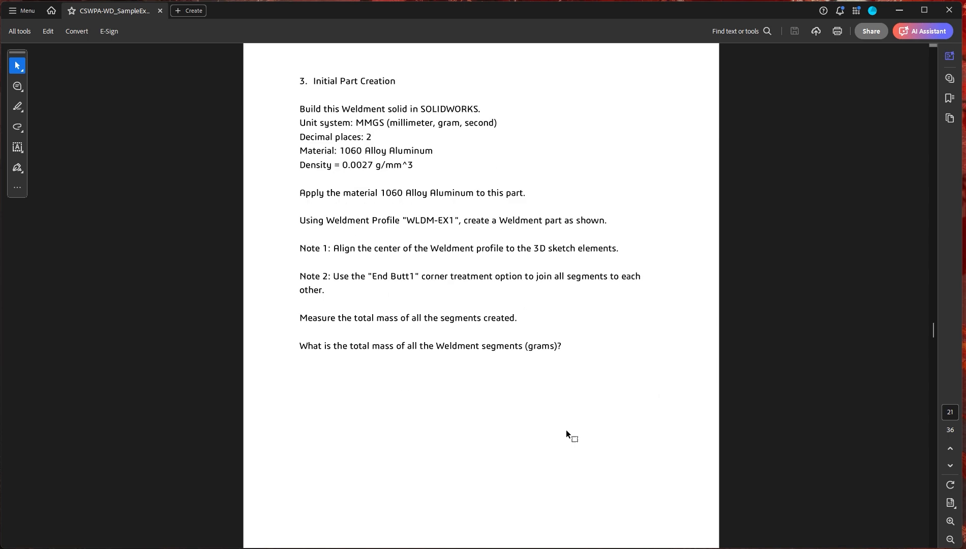
- Study the Question 4 images and vertical legs instructions in the exam PDF, including profile, alignment and trim notes, and return to the model
{"action": "scroll", "coordinate": [566, 429], "scroll_direction": "down", "scroll_amount": 12}
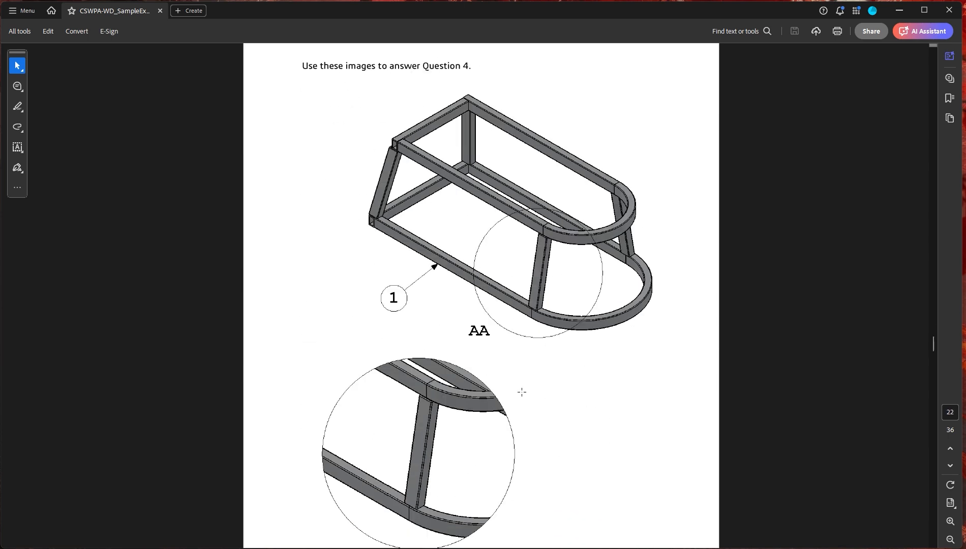
{"action": "scroll", "coordinate": [500, 442], "scroll_direction": "down", "scroll_amount": 10}
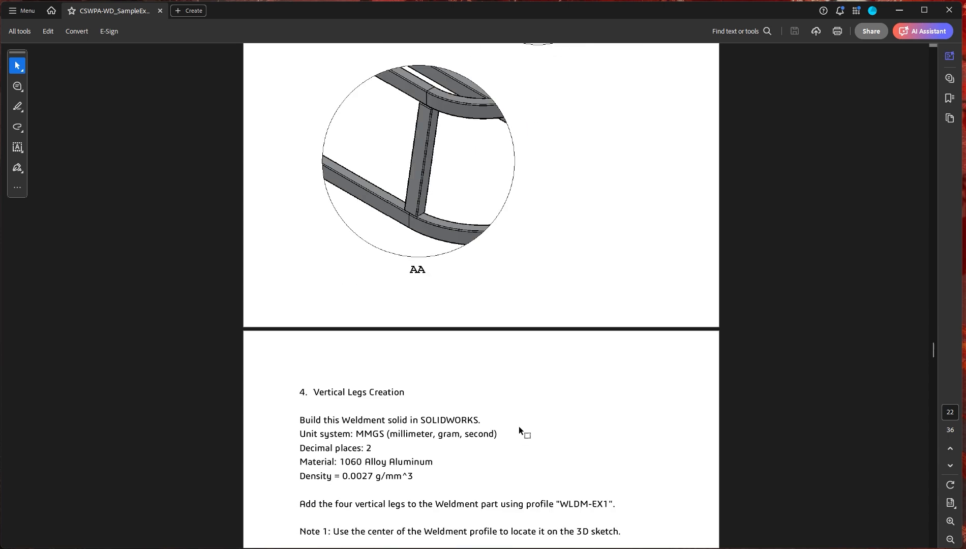
{"action": "scroll", "coordinate": [534, 425], "scroll_direction": "down", "scroll_amount": 5}
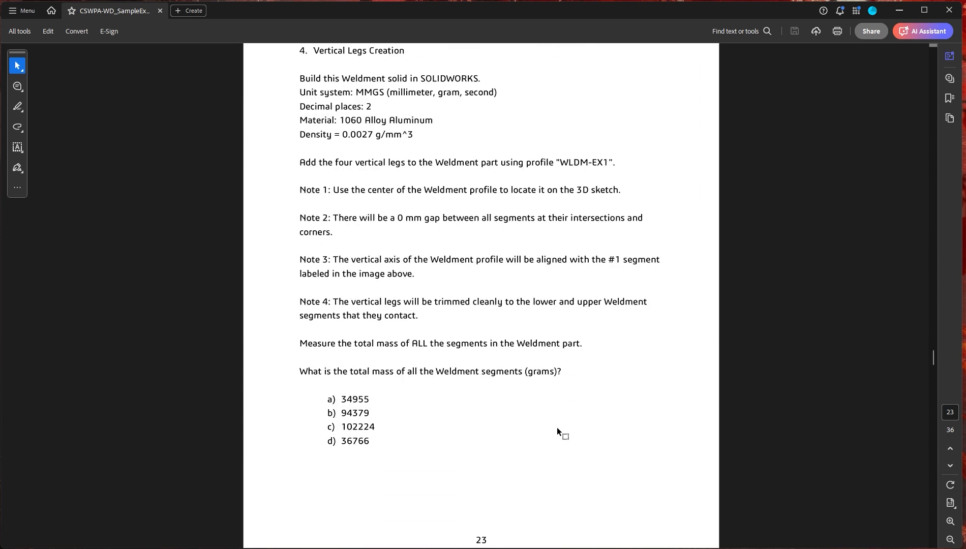
{"action": "scroll", "coordinate": [510, 427], "scroll_direction": "up", "scroll_amount": 2}
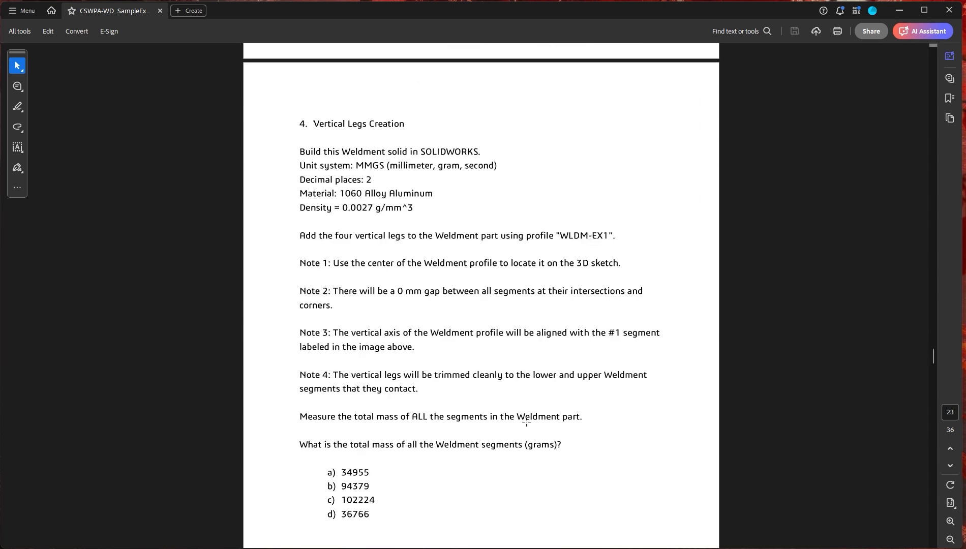
{"action": "scroll", "coordinate": [549, 418], "scroll_direction": "up", "scroll_amount": 3}
{"action": "scroll", "coordinate": [549, 420], "scroll_direction": "up", "scroll_amount": 20}
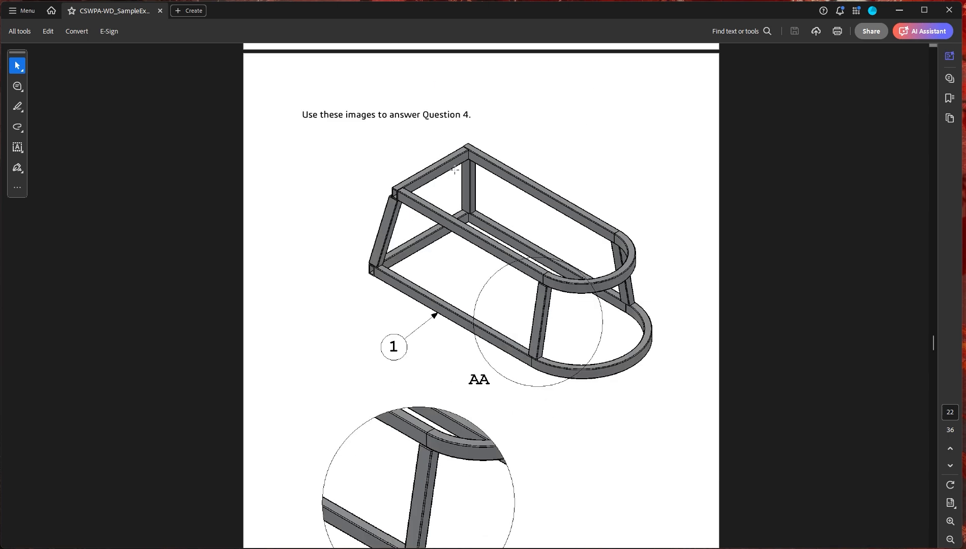
{"action": "scroll", "coordinate": [545, 350], "scroll_direction": "down", "scroll_amount": 5}
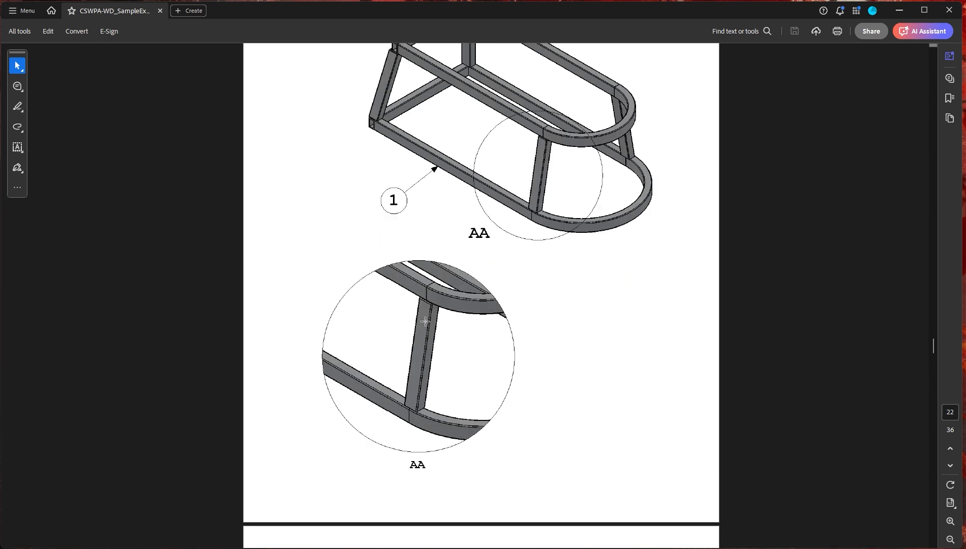
{"action": "scroll", "coordinate": [526, 399], "scroll_direction": "up", "scroll_amount": 5}
{"action": "scroll", "coordinate": [524, 399], "scroll_direction": "down", "scroll_amount": 19}
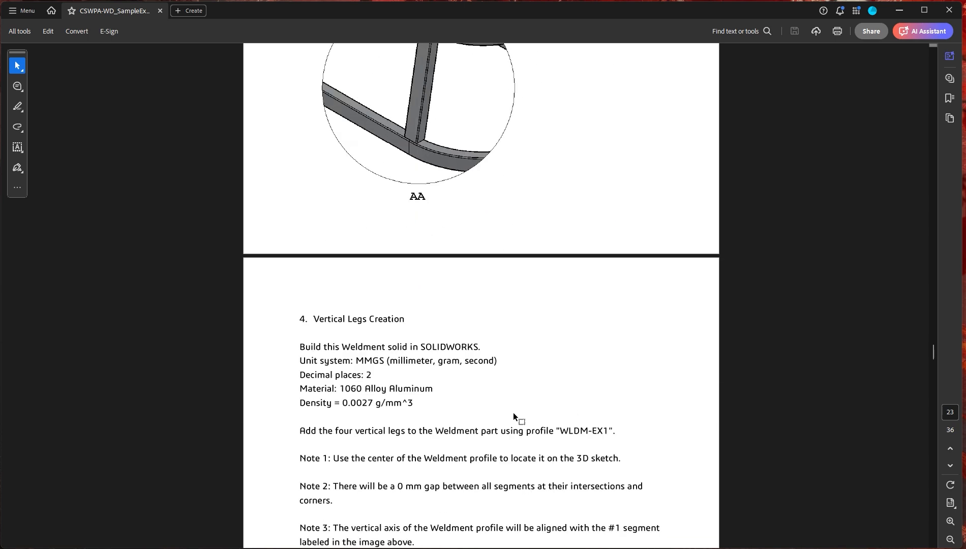
{"action": "scroll", "coordinate": [580, 428], "scroll_direction": "down", "scroll_amount": 3}
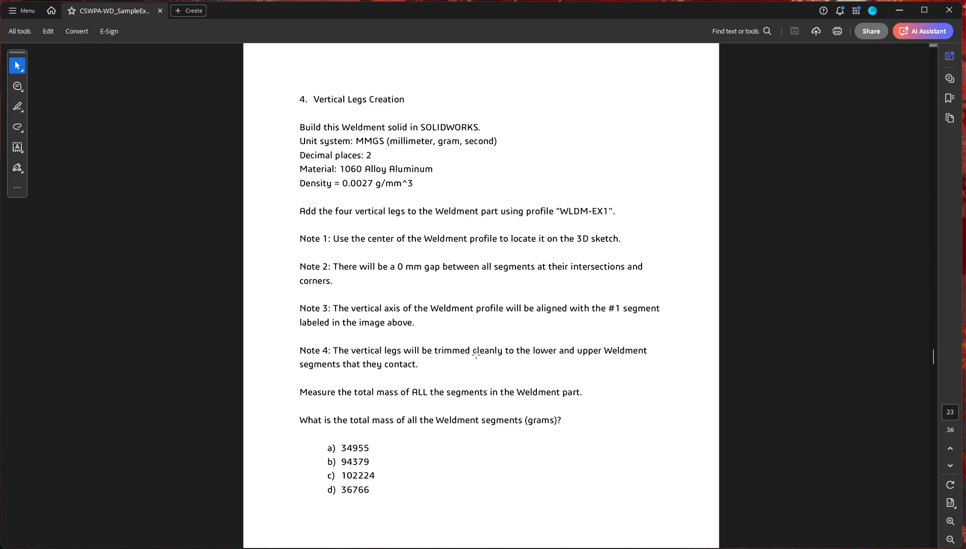
{"action": "scroll", "coordinate": [465, 376], "scroll_direction": "up", "scroll_amount": 10}
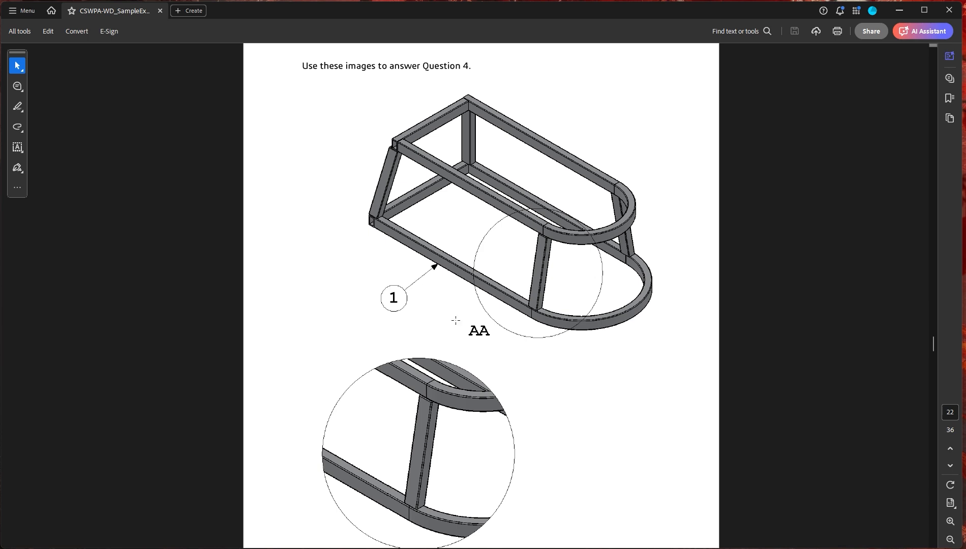
{"action": "scroll", "coordinate": [597, 484], "scroll_direction": "down", "scroll_amount": 8}
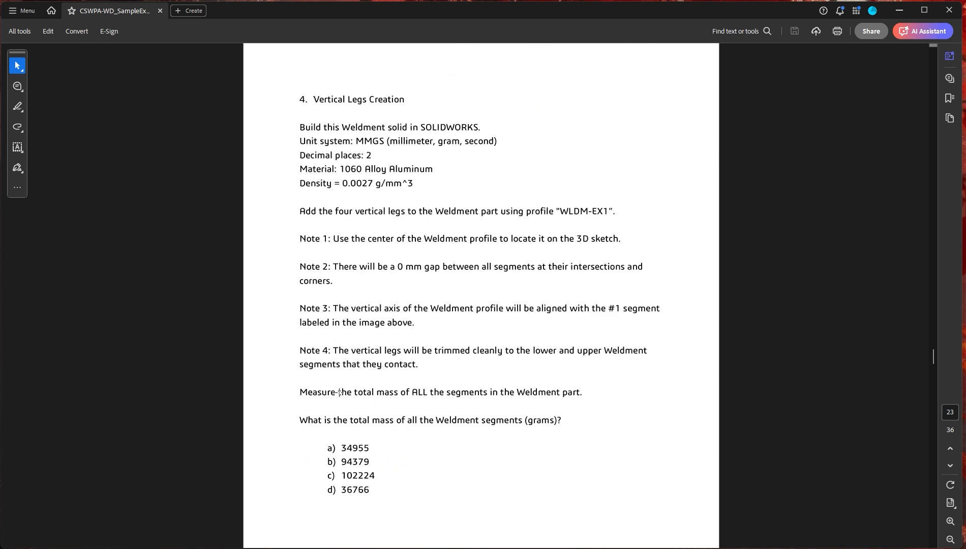
{"action": "scroll", "coordinate": [563, 399], "scroll_direction": "down", "scroll_amount": 2}
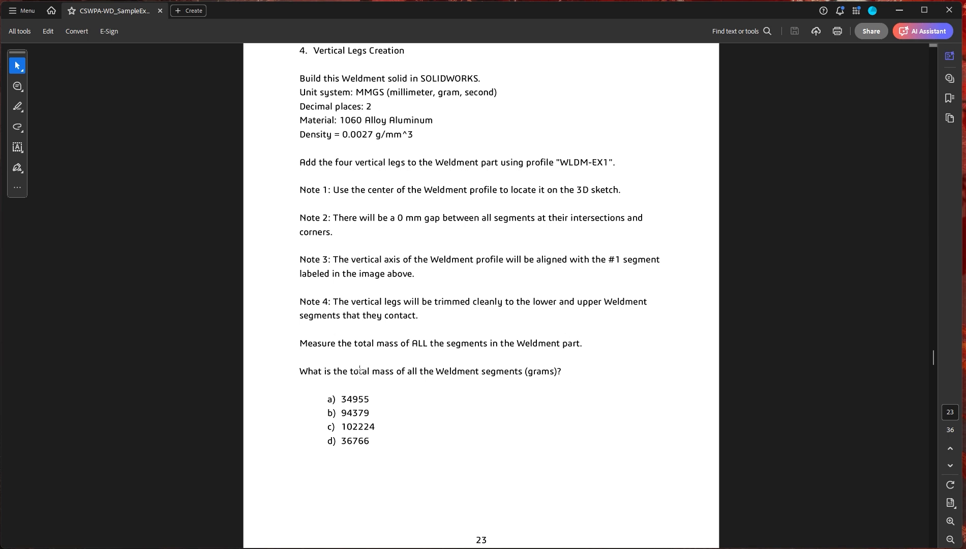
{"action": "scroll", "coordinate": [360, 377], "scroll_direction": "down", "scroll_amount": 2}
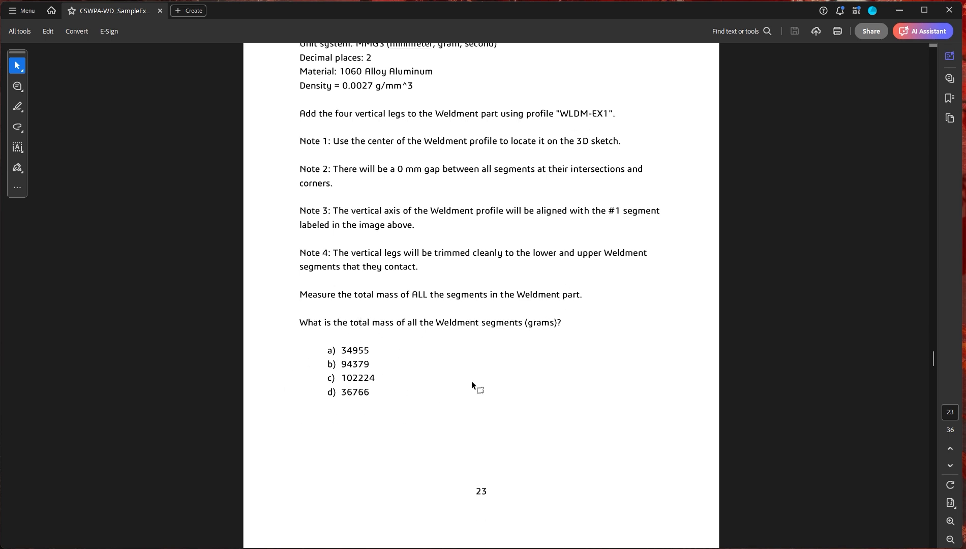
{"action": "scroll", "coordinate": [495, 416], "scroll_direction": "up", "scroll_amount": 1}
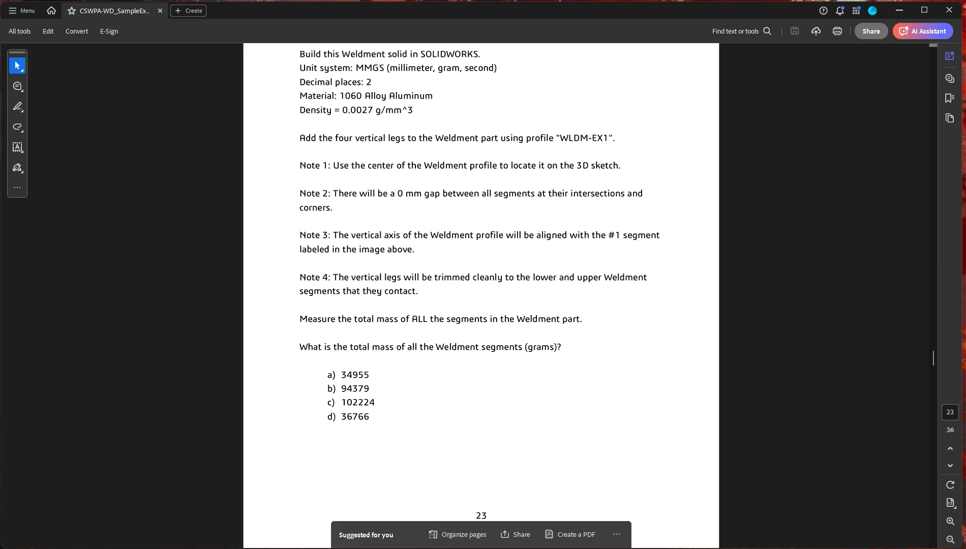
{"action": "key", "text": "alt+Tab"}
{"action": "mouse_move", "coordinate": [608, 459]}
{"action": "middle_mouse_down"}
{"action": "mouse_move", "coordinate": [586, 433]}
{"action": "mouse_move", "coordinate": [598, 450]}
{"action": "middle_mouse_up"}
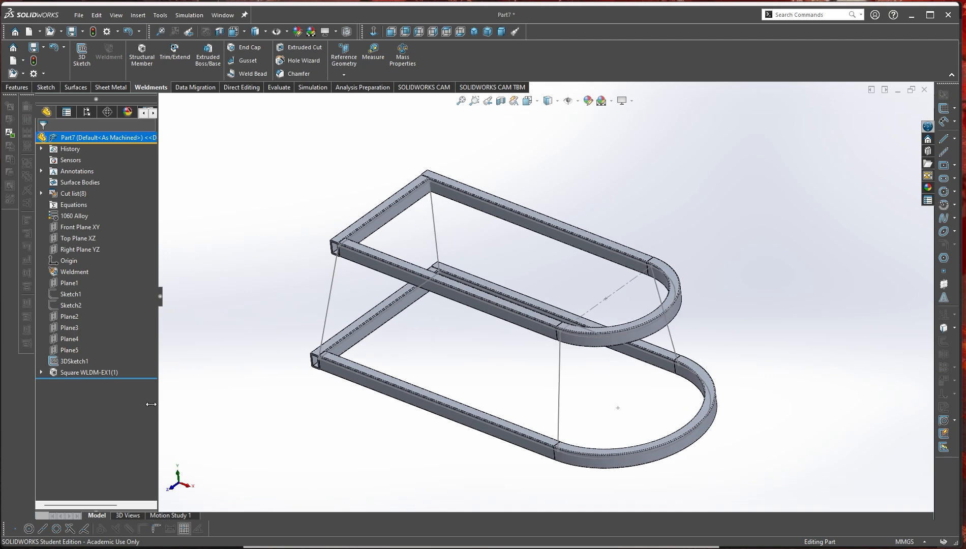
- Open the existing WLDM-EX1 structural member feature for editing and check the vertical legs notes and images in the exam PDF
{"action": "right_click", "coordinate": [98, 373]}
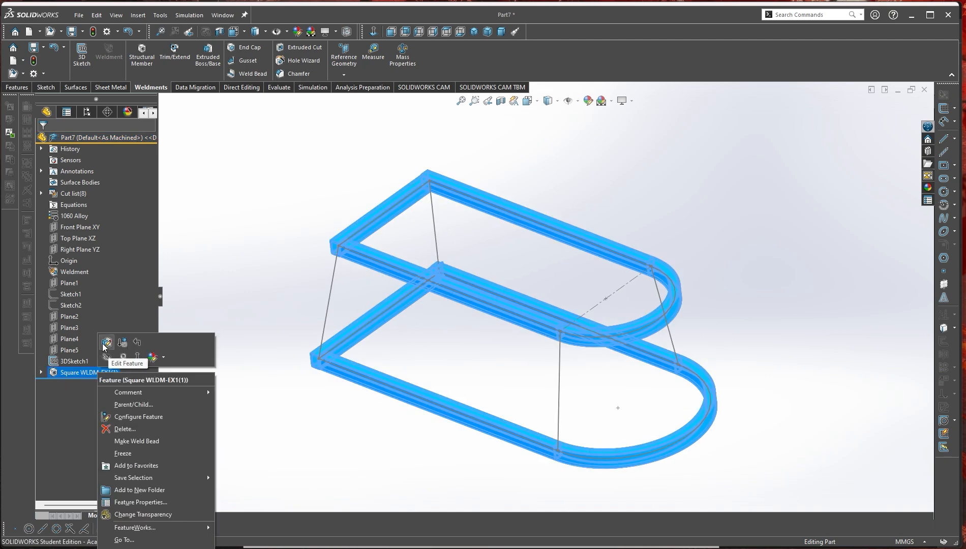
{"action": "left_click", "coordinate": [106, 342]}
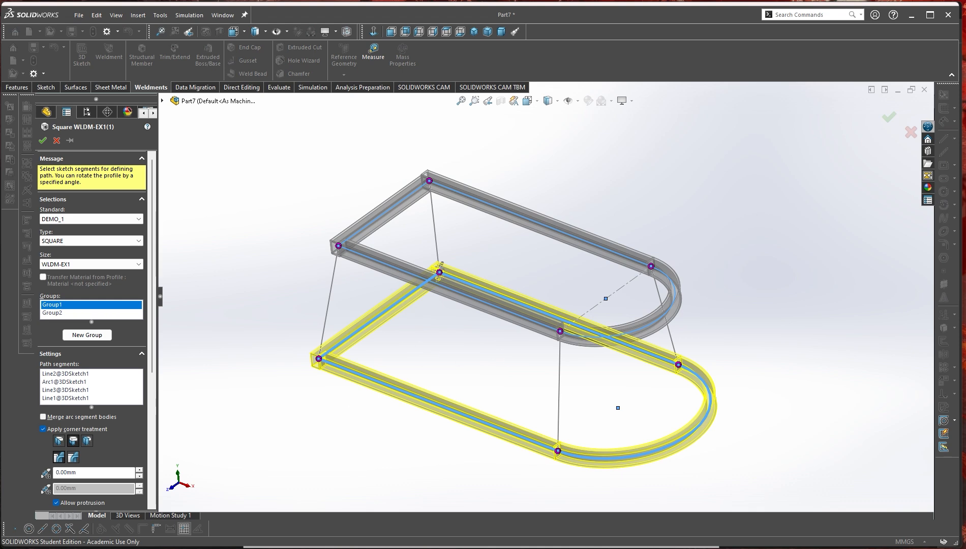
{"action": "key", "text": "alt+Tab"}
{"action": "scroll", "coordinate": [542, 400], "scroll_direction": "up", "scroll_amount": 9}
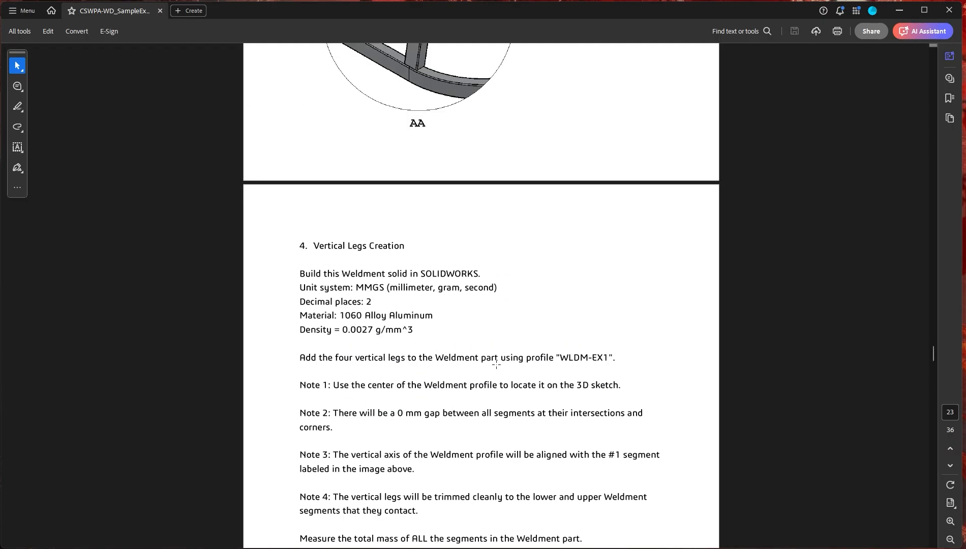
{"action": "scroll", "coordinate": [494, 389], "scroll_direction": "up", "scroll_amount": 3}
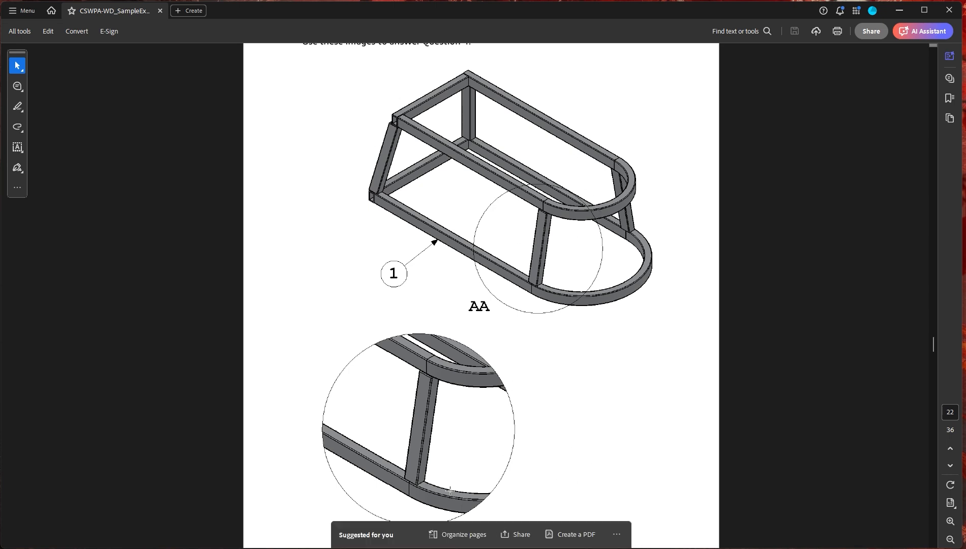
{"action": "key", "text": "alt+Tab"}
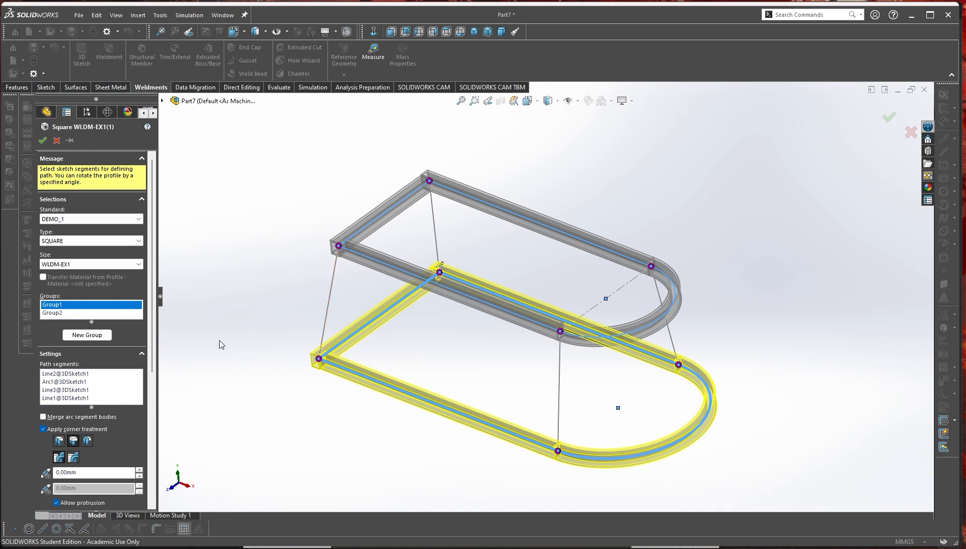
- Add the four vertical leg lines to the structural member as four separate groups, one line per group
{"action": "left_click", "coordinate": [92, 336]}
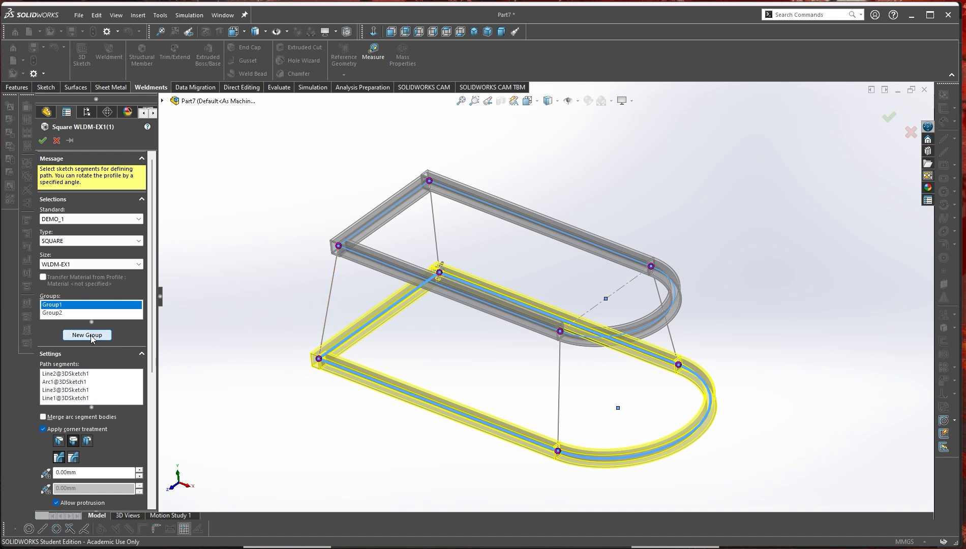
{"action": "left_click", "coordinate": [330, 305]}
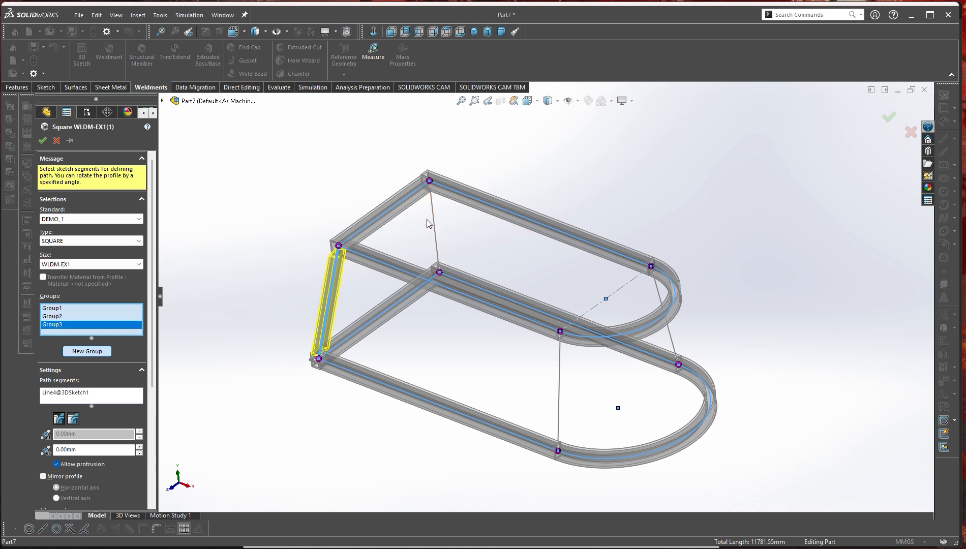
{"action": "left_click", "coordinate": [86, 351]}
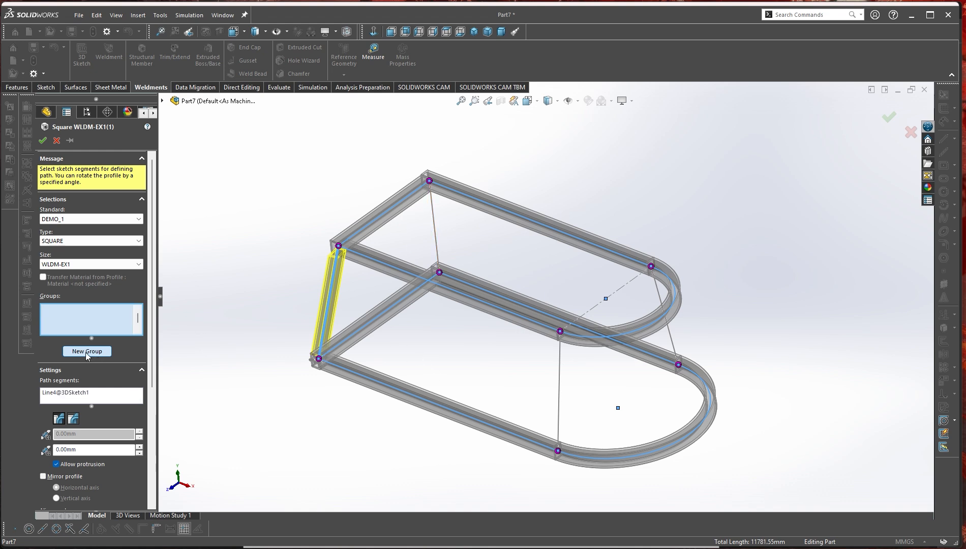
{"action": "left_click", "coordinate": [559, 396]}
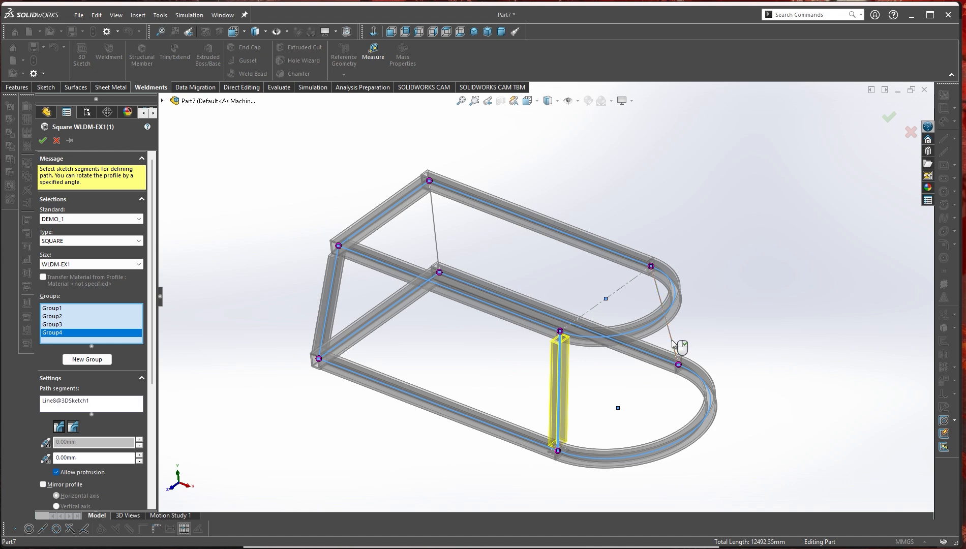
{"action": "left_click", "coordinate": [87, 359]}
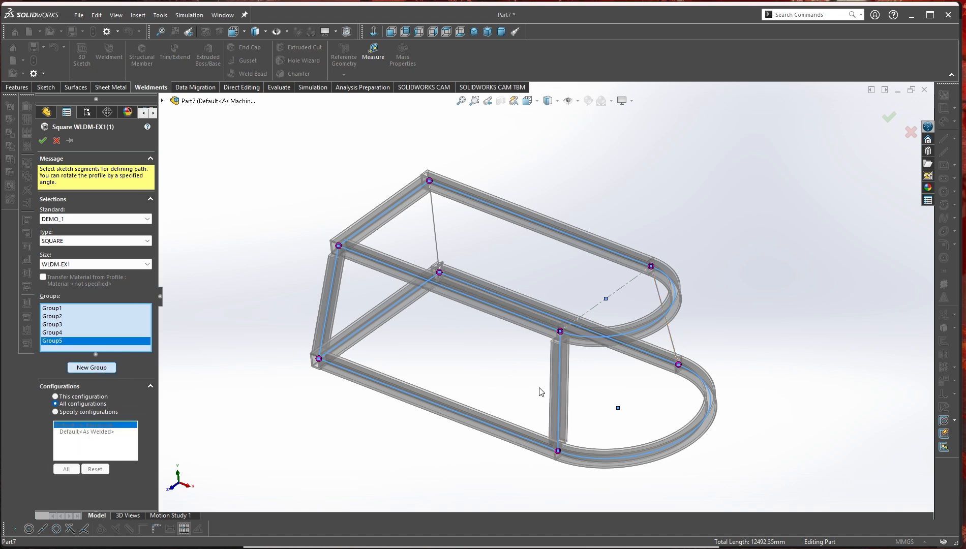
{"action": "left_click", "coordinate": [674, 350]}
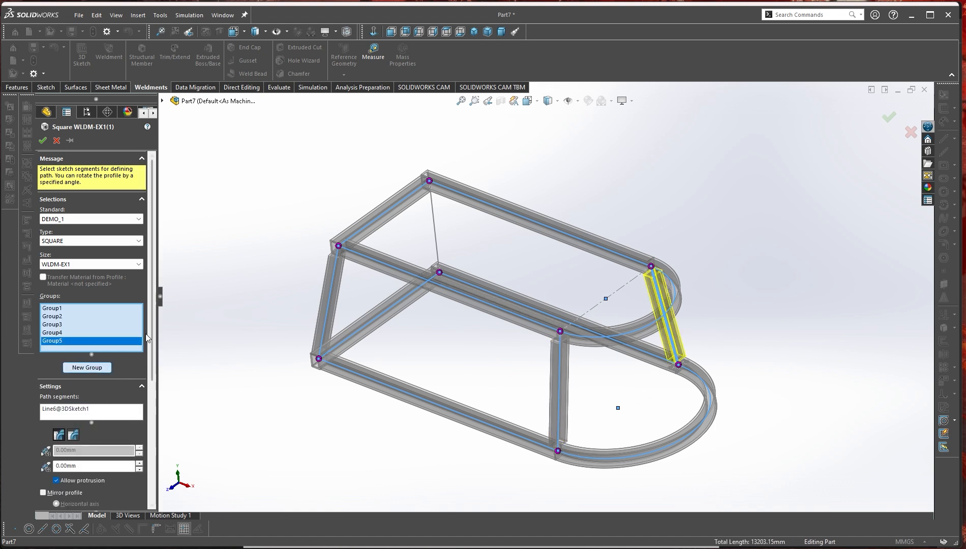
{"action": "left_click", "coordinate": [89, 369]}
{"action": "left_click", "coordinate": [434, 234]}
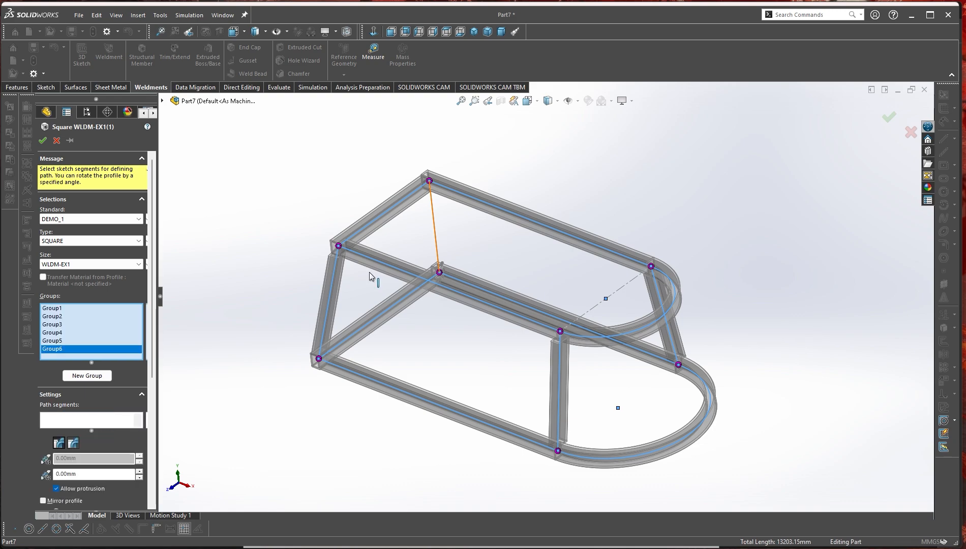
- Check segment #1 in the exam image and align the near square-corner leg's vertical axis to the lower loop's near straight line, Line3@3DSketch1
{"action": "scroll", "coordinate": [394, 341], "scroll_direction": "down", "scroll_amount": 5}
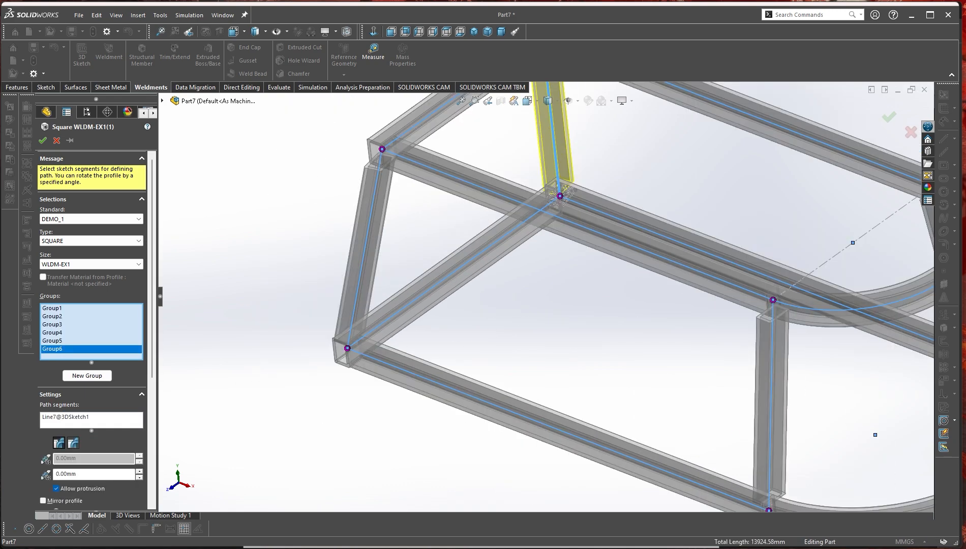
{"action": "key", "text": "alt+Tab"}
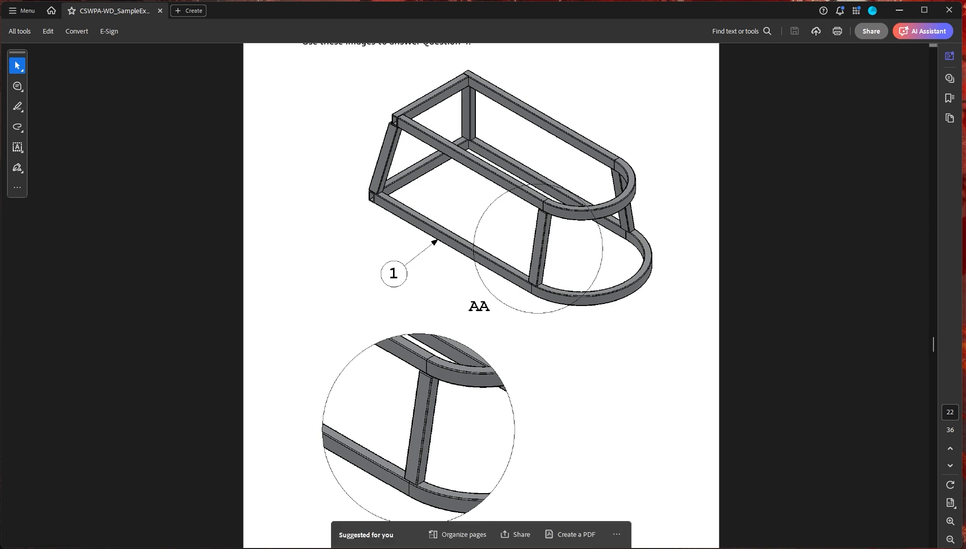
{"action": "key", "text": "alt+Tab"}
{"action": "scroll", "coordinate": [704, 293], "scroll_direction": "up", "scroll_amount": 3}
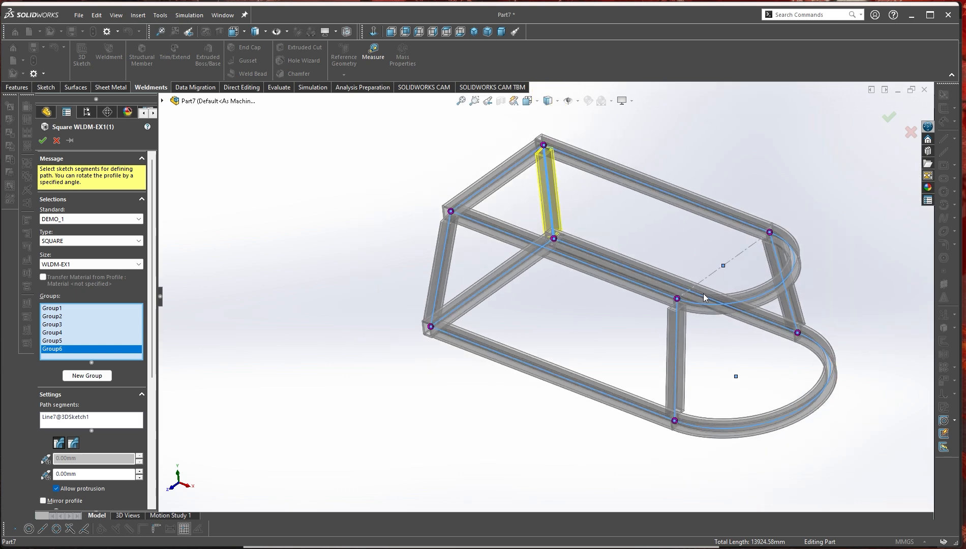
{"action": "scroll", "coordinate": [703, 297], "scroll_direction": "down", "scroll_amount": 1}
{"action": "left_click", "coordinate": [62, 325]}
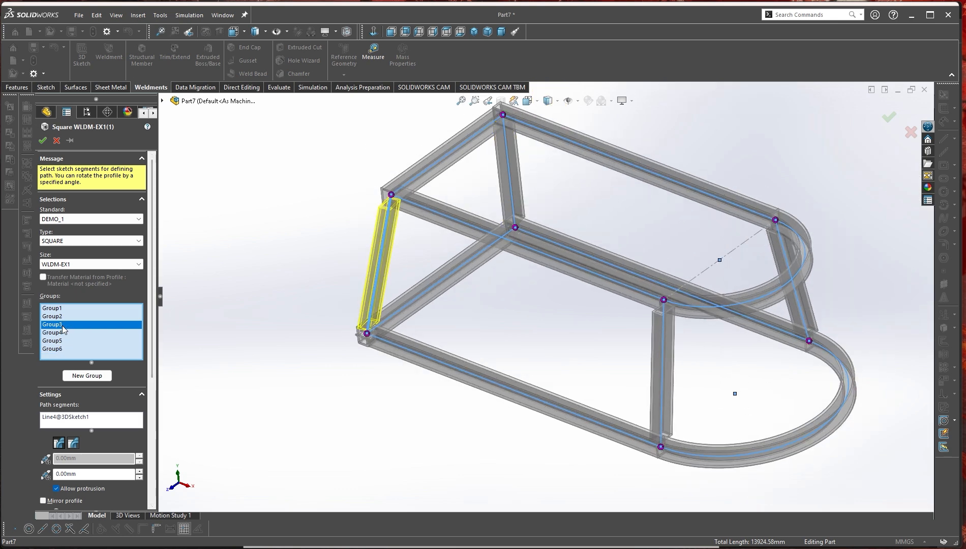
{"action": "scroll", "coordinate": [156, 378], "scroll_direction": "down", "scroll_amount": 2}
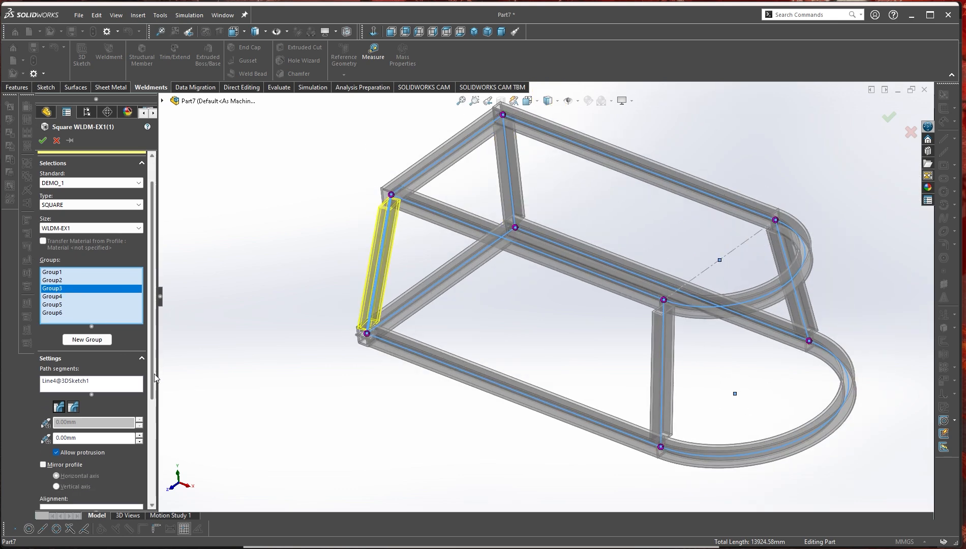
{"action": "left_click_drag", "start_coordinate": [155, 377], "coordinate": [165, 508]}
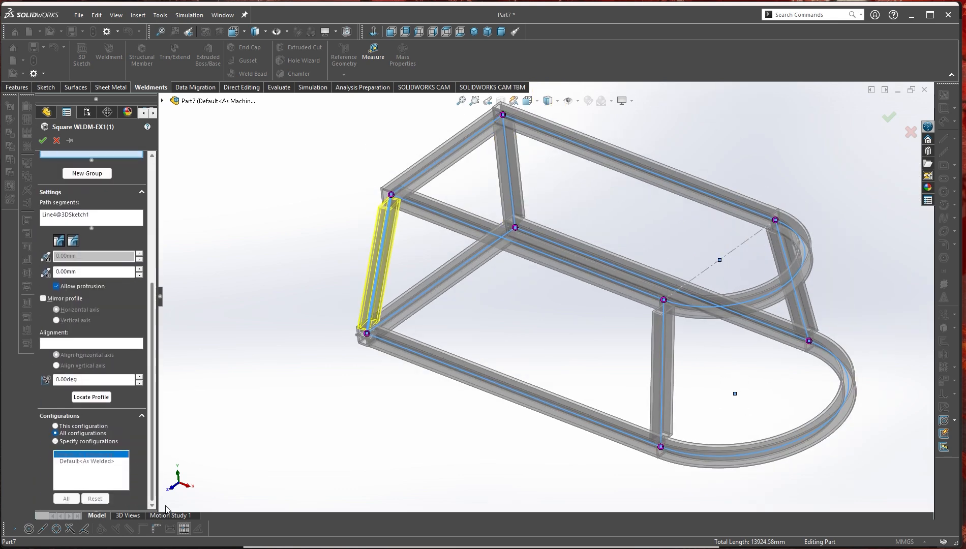
{"action": "left_click", "coordinate": [69, 346]}
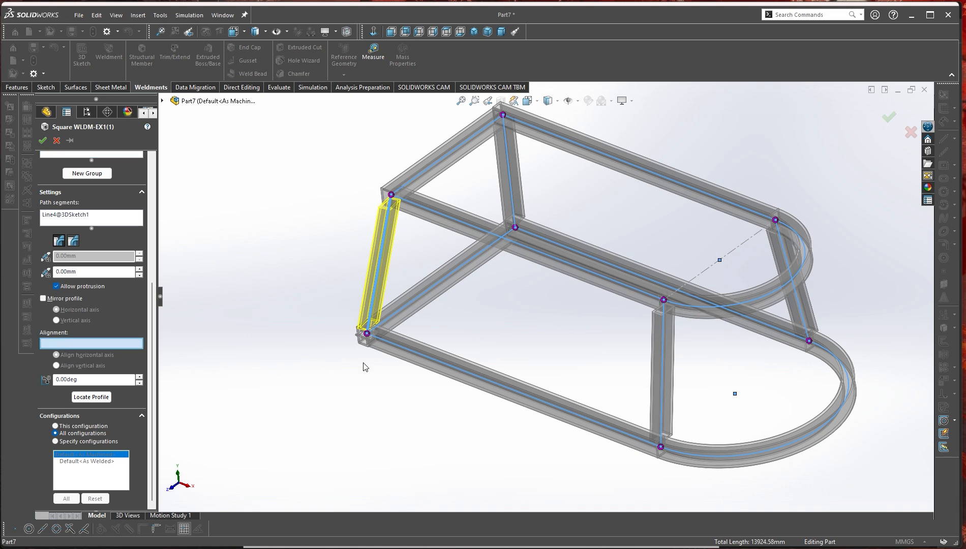
{"action": "scroll", "coordinate": [410, 352], "scroll_direction": "down", "scroll_amount": 5}
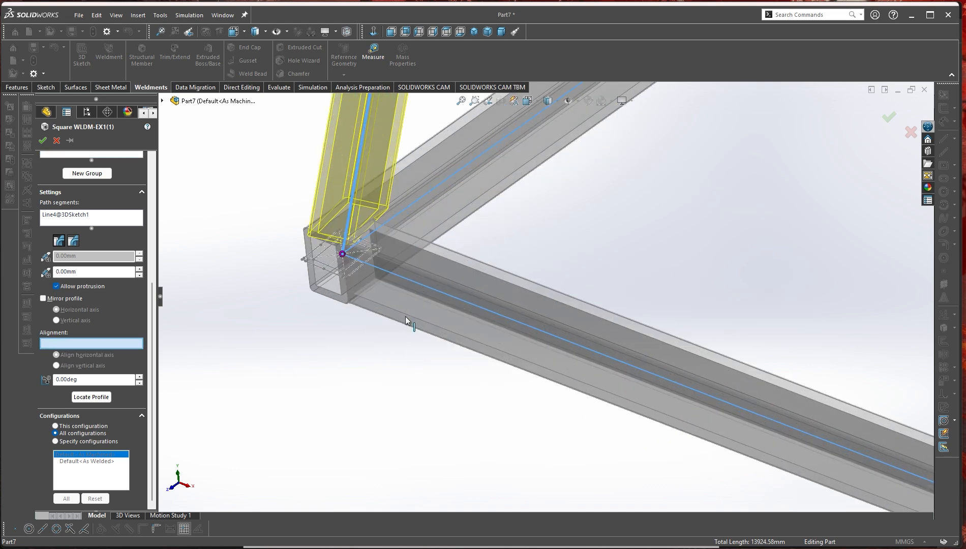
{"action": "left_click", "coordinate": [393, 277]}
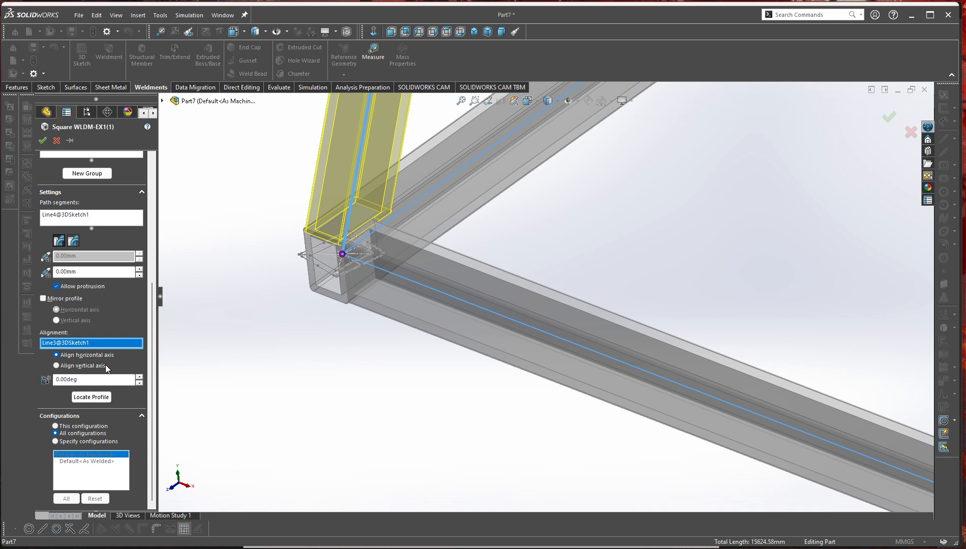
{"action": "left_click", "coordinate": [82, 368]}
{"action": "scroll", "coordinate": [521, 352], "scroll_direction": "up", "scroll_amount": 5}
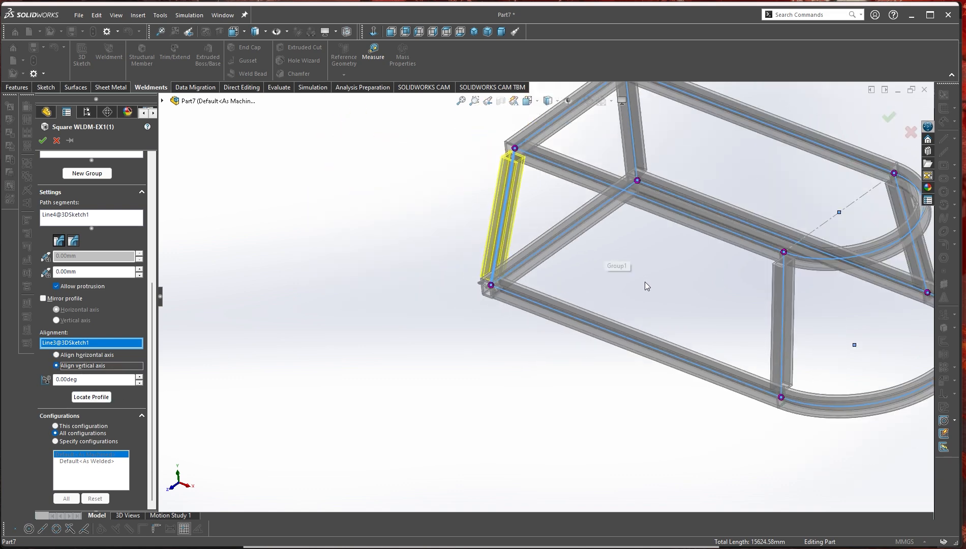
{"action": "scroll", "coordinate": [548, 227], "scroll_direction": "down", "scroll_amount": 5}
{"action": "scroll", "coordinate": [546, 227], "scroll_direction": "up", "scroll_amount": 5}
{"action": "scroll", "coordinate": [545, 253], "scroll_direction": "down", "scroll_amount": 5}
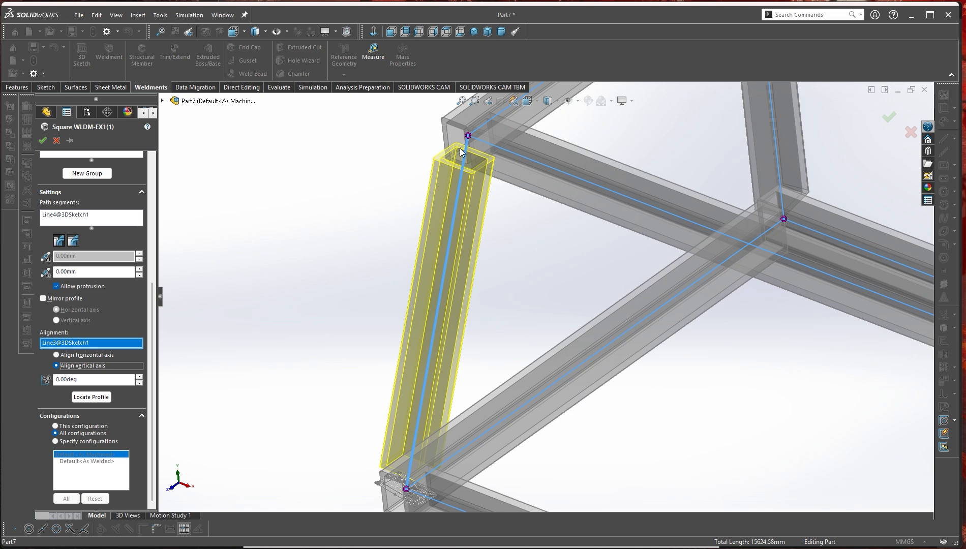
{"action": "scroll", "coordinate": [536, 323], "scroll_direction": "up", "scroll_amount": 5}
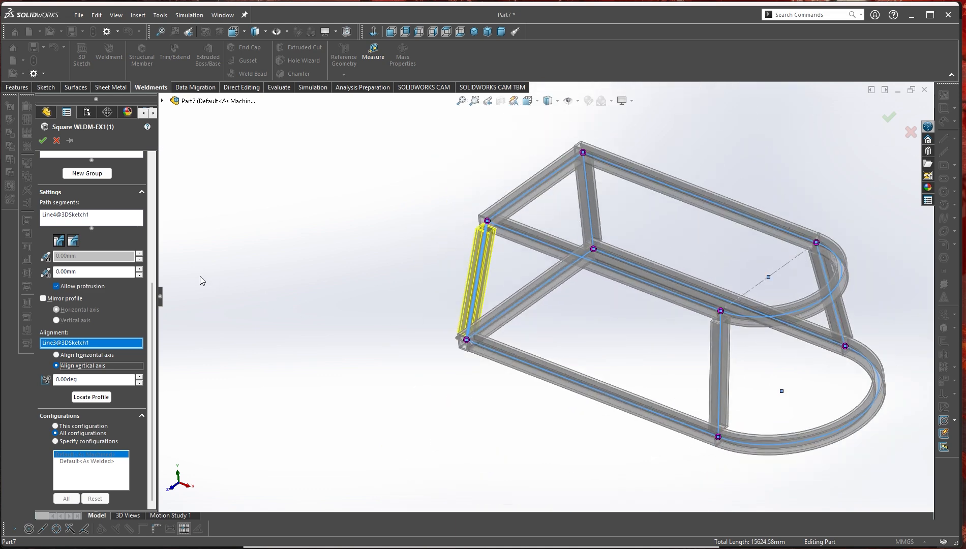
- Align the vertical axis of the near leg beside the arc (Group4) to the lower loop's near straight line, Line3@3DSketch1
{"action": "scroll", "coordinate": [102, 295], "scroll_direction": "up", "scroll_amount": 5}
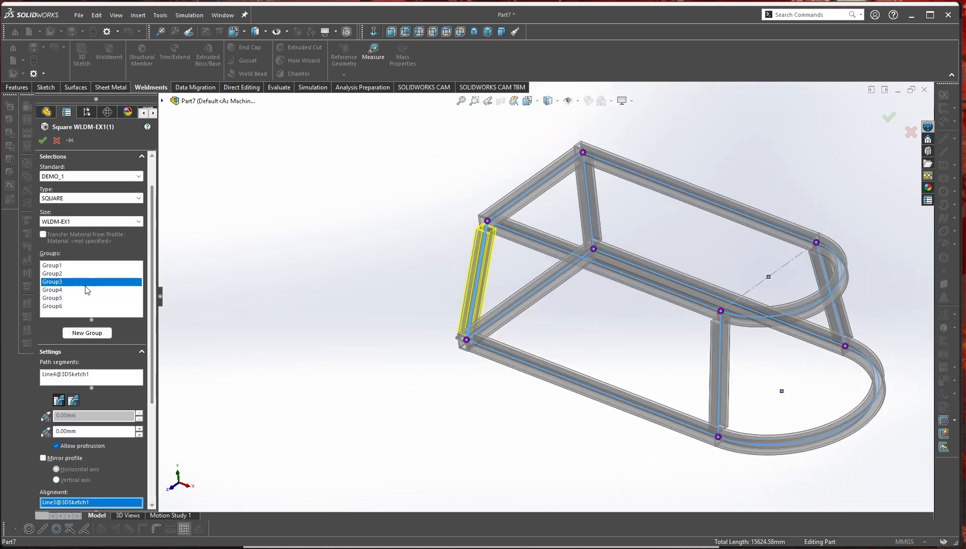
{"action": "left_click", "coordinate": [55, 290]}
{"action": "scroll", "coordinate": [804, 390], "scroll_direction": "down", "scroll_amount": 5}
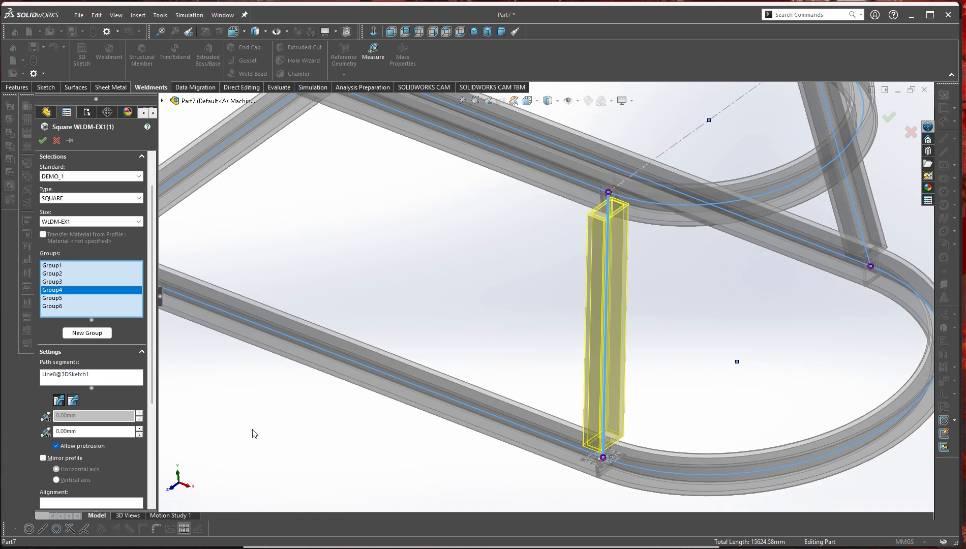
{"action": "scroll", "coordinate": [153, 394], "scroll_direction": "down", "scroll_amount": 5}
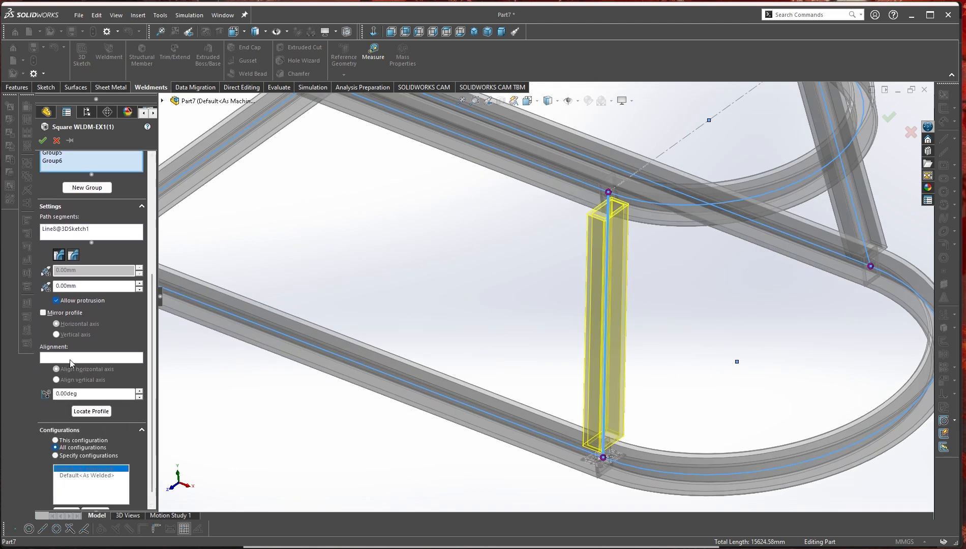
{"action": "left_click", "coordinate": [64, 358]}
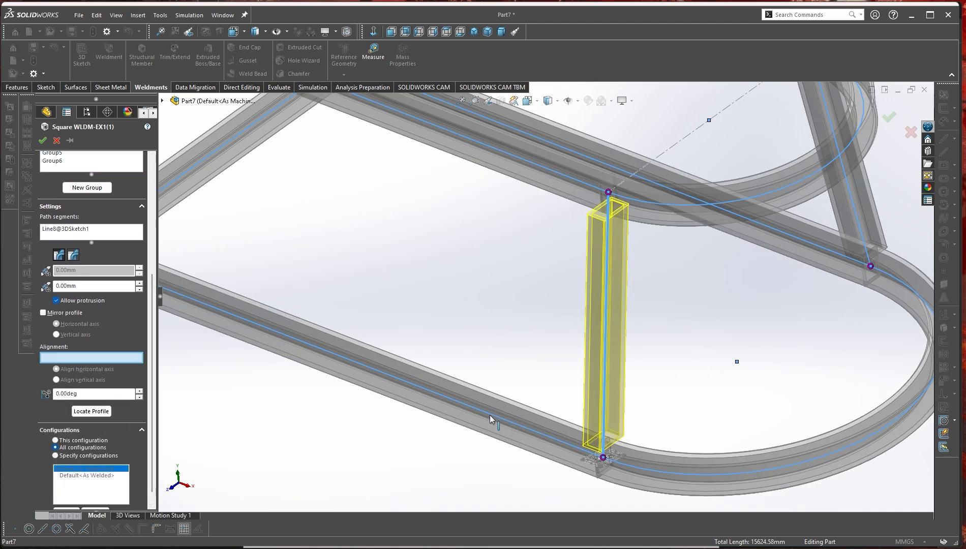
{"action": "left_click", "coordinate": [490, 415]}
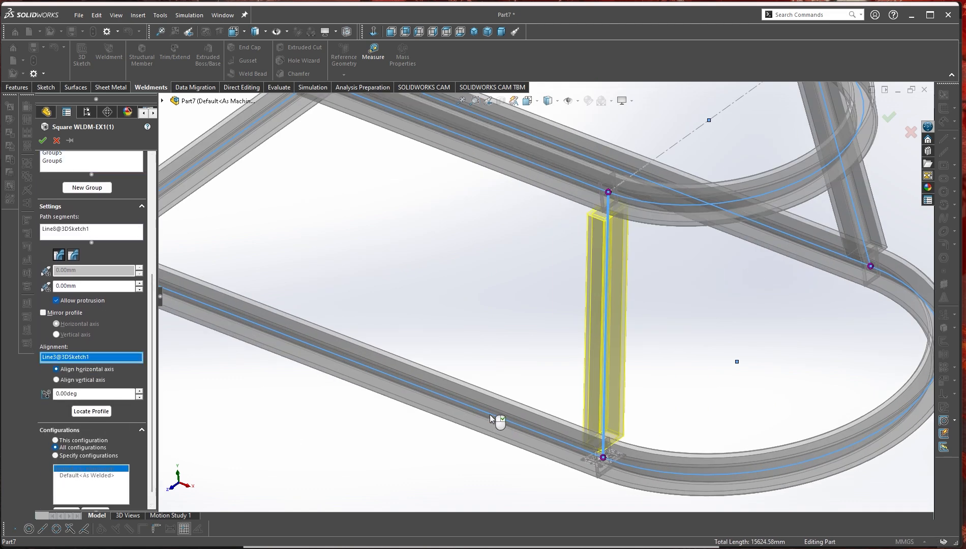
{"action": "left_click", "coordinate": [84, 381]}
- Align the vertical axis of the far leg beside the arc (Group5) to the lower loop's far straight line, Line2@3DSketch1
{"action": "key", "text": "f"}
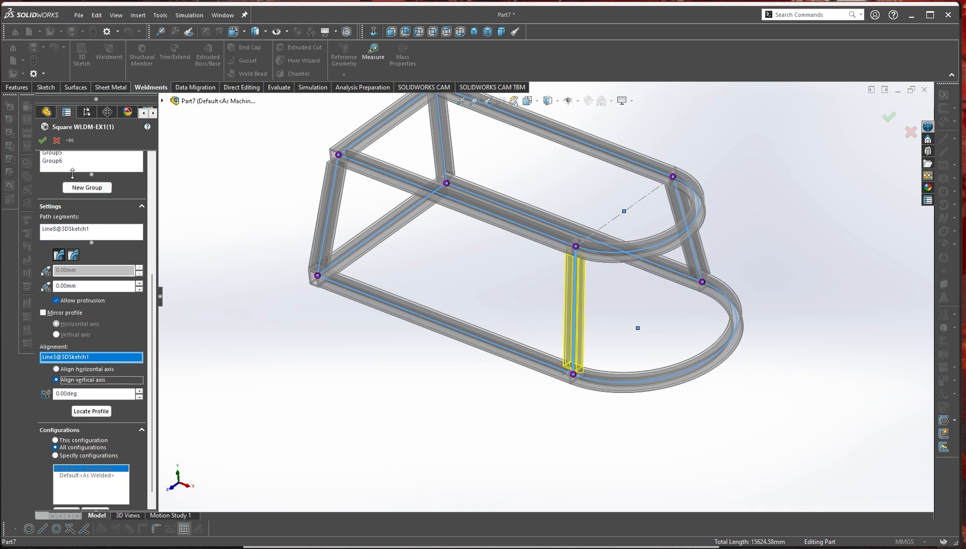
{"action": "left_click", "coordinate": [61, 159]}
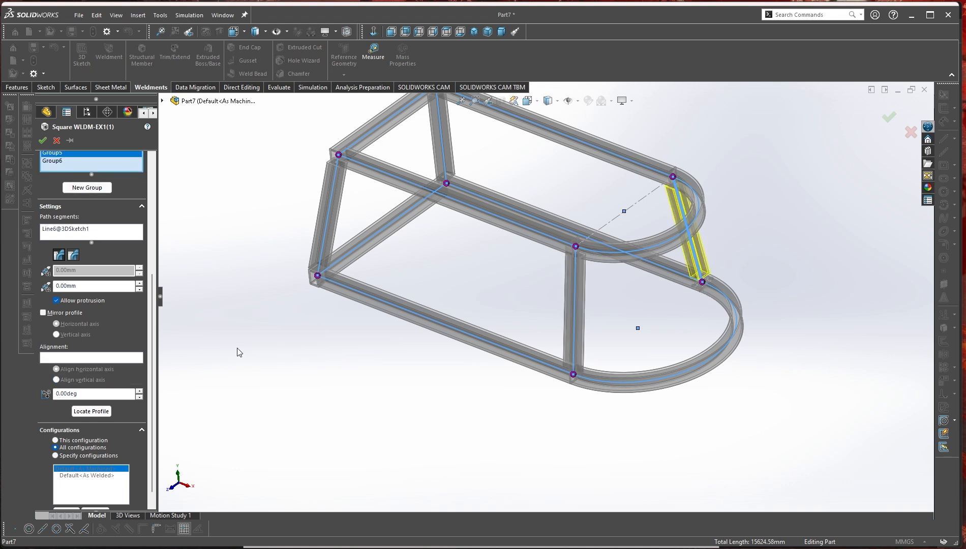
{"action": "left_click", "coordinate": [50, 356]}
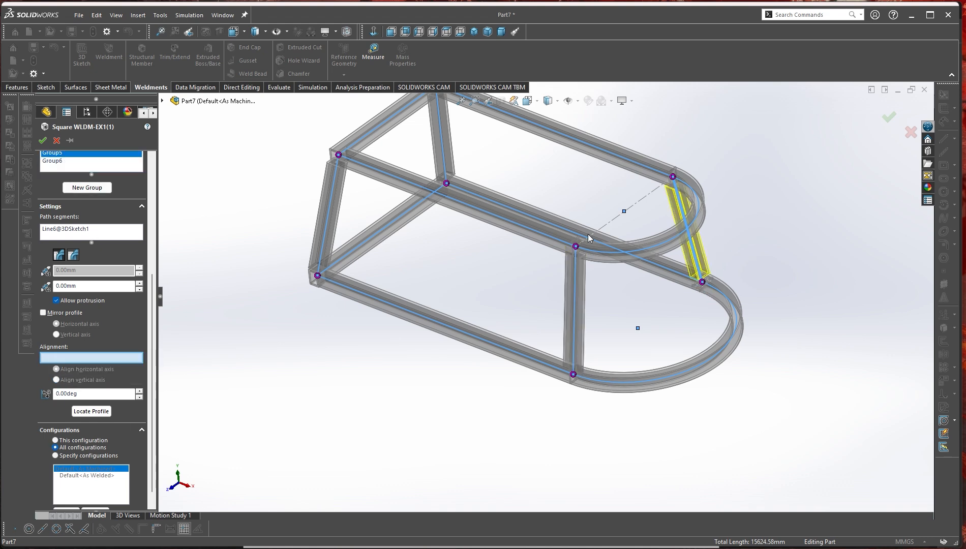
{"action": "left_click", "coordinate": [573, 233]}
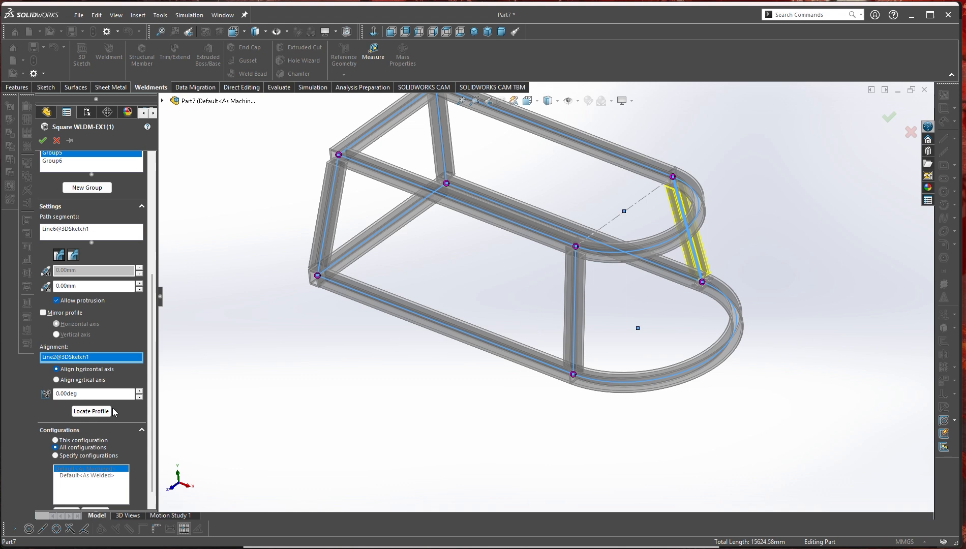
{"action": "left_click", "coordinate": [71, 381]}
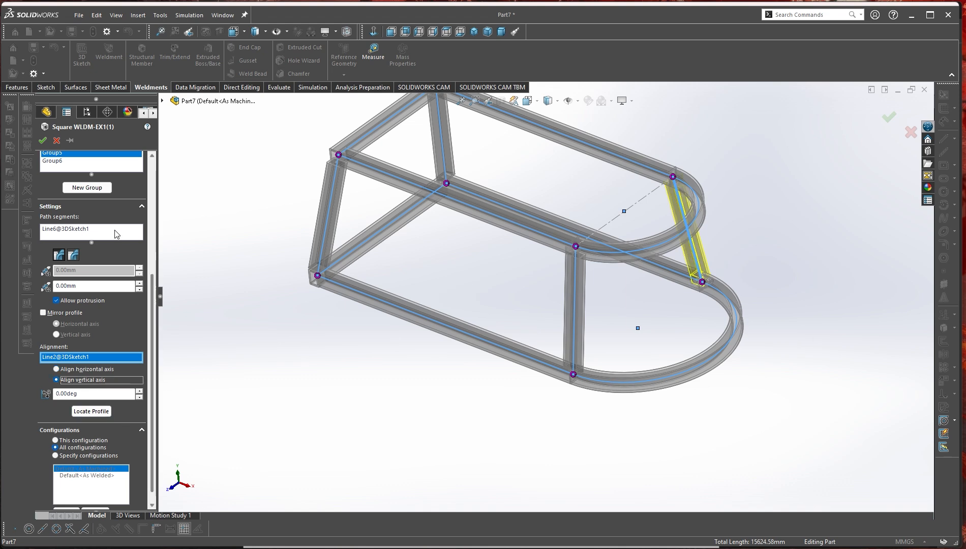
- Align the vertical axis of the far square-corner leg (Group6) to the lower loop's far straight line, Line2@3DSketch1, and finish the structural member
{"action": "left_click", "coordinate": [57, 161]}
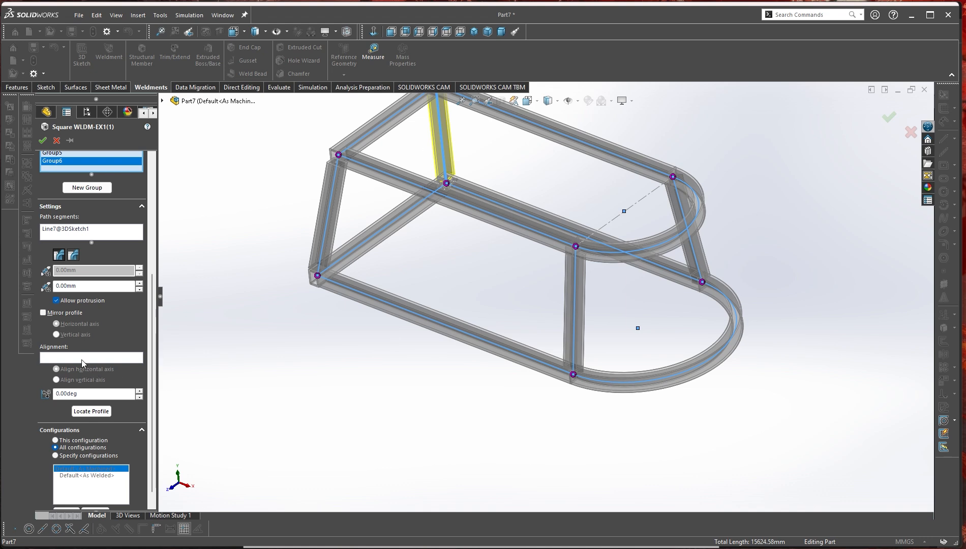
{"action": "left_click", "coordinate": [96, 358]}
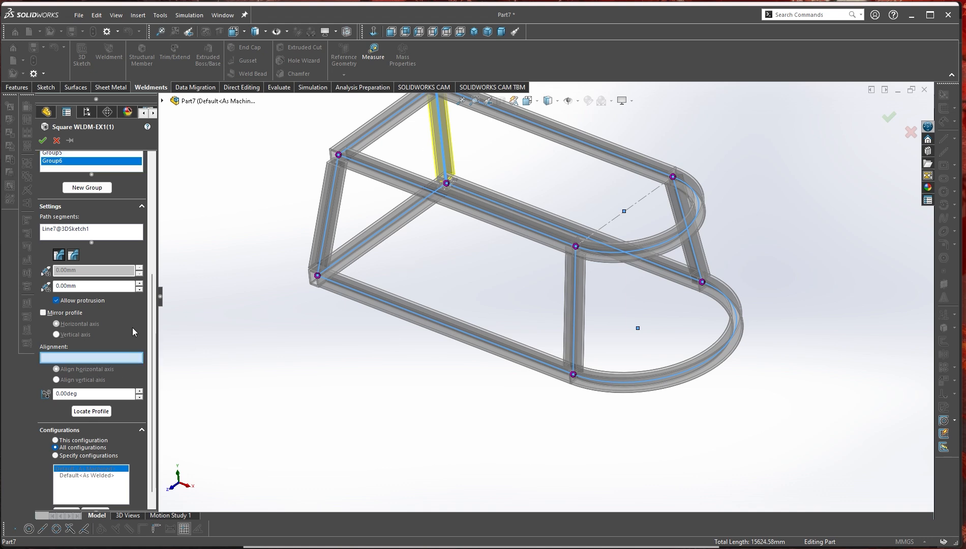
{"action": "left_click", "coordinate": [532, 222]}
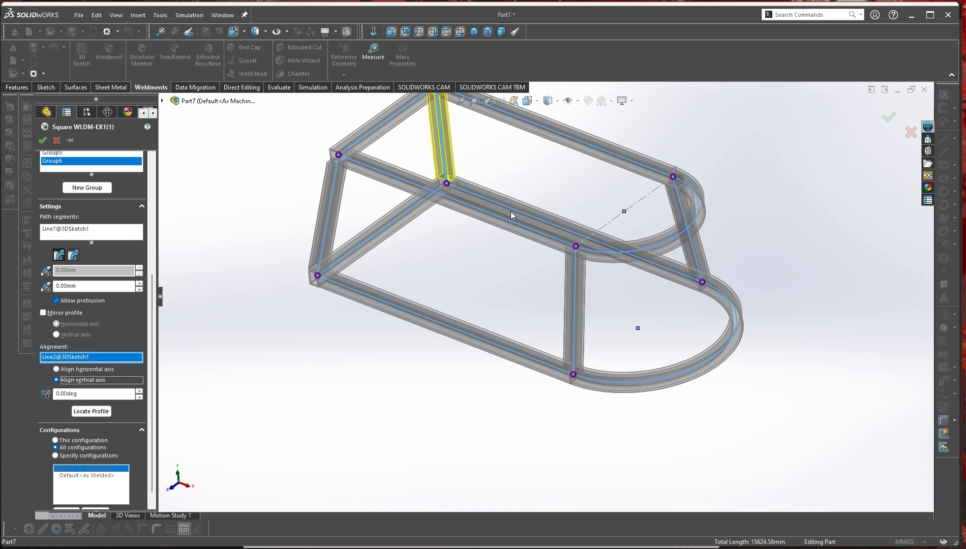
{"action": "scroll", "coordinate": [469, 240], "scroll_direction": "down", "scroll_amount": 5}
{"action": "scroll", "coordinate": [515, 447], "scroll_direction": "up", "scroll_amount": 3}
{"action": "scroll", "coordinate": [607, 407], "scroll_direction": "down", "scroll_amount": 2}
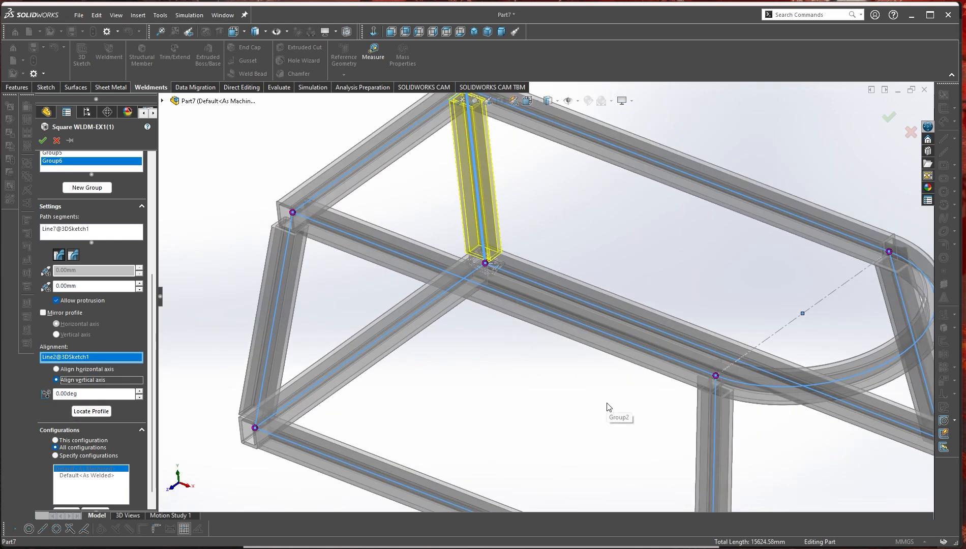
{"action": "scroll", "coordinate": [784, 178], "scroll_direction": "up", "scroll_amount": 1}
{"action": "left_click", "coordinate": [886, 121]}
{"action": "scroll", "coordinate": [744, 400], "scroll_direction": "up", "scroll_amount": 4}
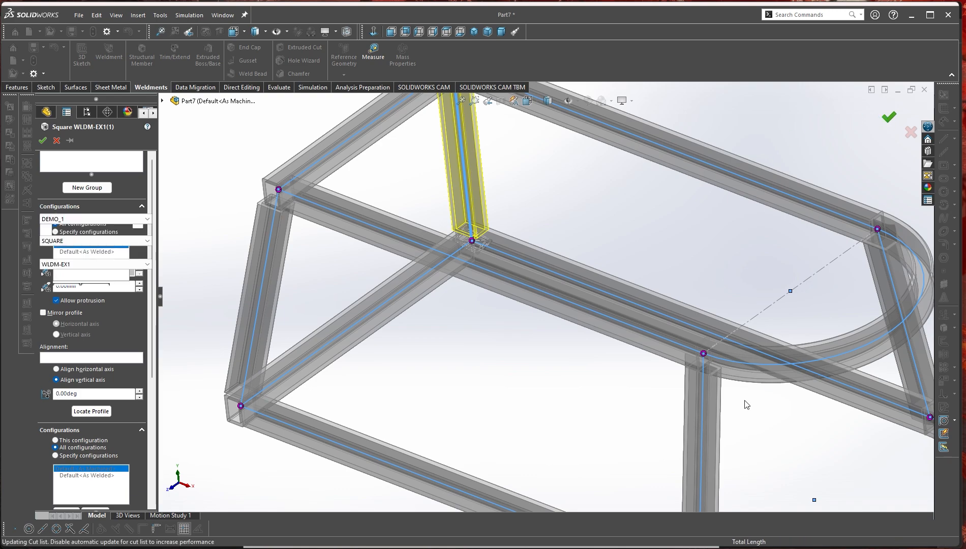
- Examine how the vertical legs meet the upper and lower loops, especially at the near leg beside the arc
{"action": "scroll", "coordinate": [813, 437], "scroll_direction": "down", "scroll_amount": 3}
{"action": "scroll", "coordinate": [575, 360], "scroll_direction": "up", "scroll_amount": 3}
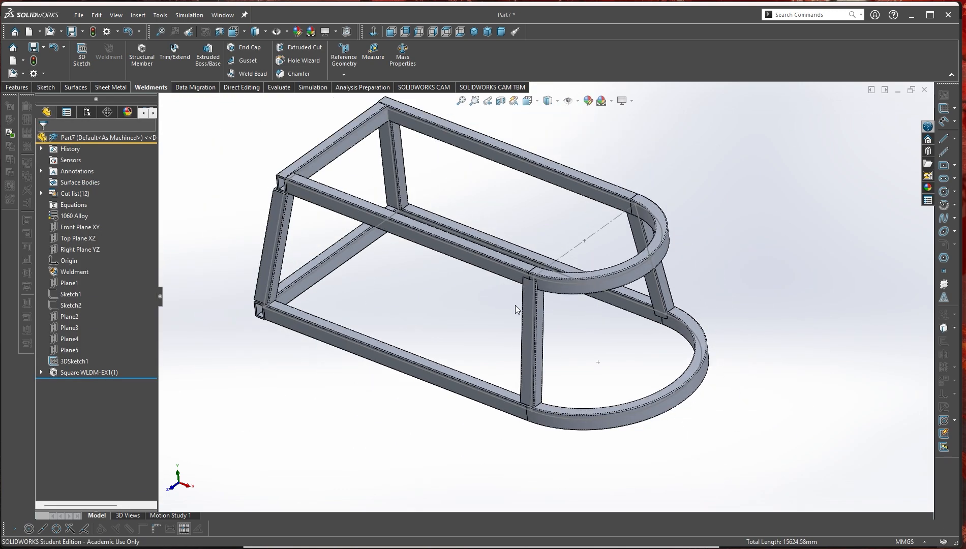
{"action": "scroll", "coordinate": [562, 315], "scroll_direction": "down", "scroll_amount": 2}
{"action": "middle_click_drag", "start_coordinate": [563, 315], "coordinate": [546, 290]}
{"action": "scroll", "coordinate": [525, 286], "scroll_direction": "down", "scroll_amount": 4}
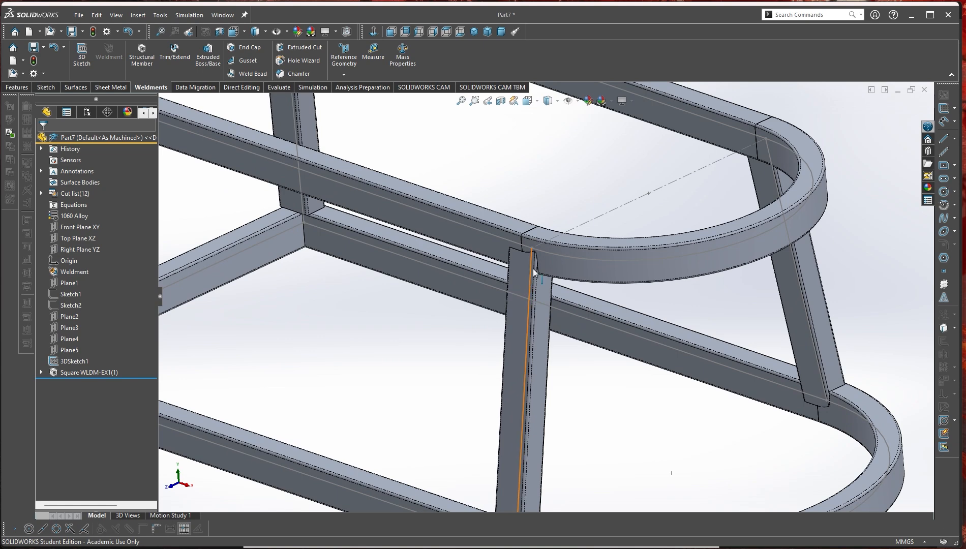
{"action": "scroll", "coordinate": [634, 351], "scroll_direction": "up", "scroll_amount": 2}
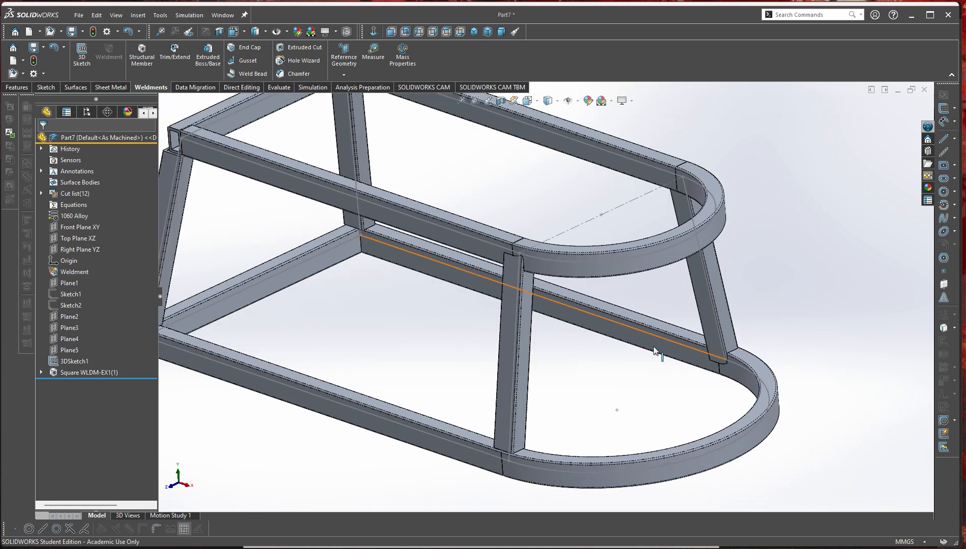
{"action": "key", "text": "f"}
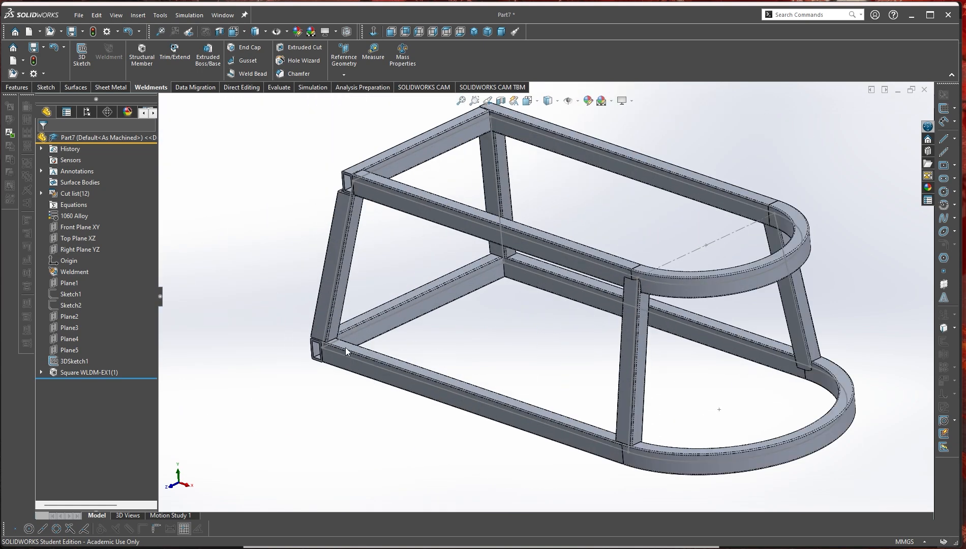
{"action": "key", "text": "z"}
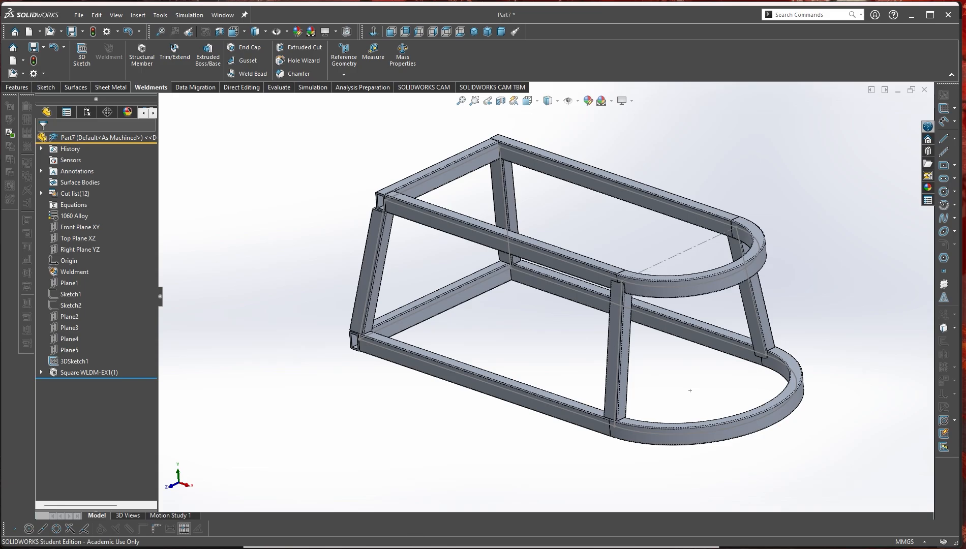
- Switch to the exam PDF and compare the legs with the Question 4 image, detail AA and the alignment and trimming notes
{"action": "key", "text": "alt+Tab"}
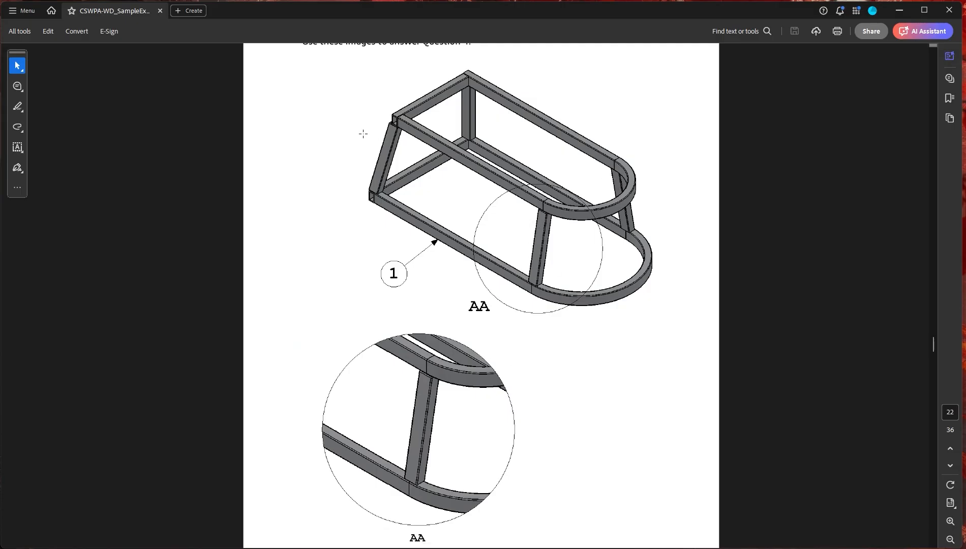
{"action": "scroll", "coordinate": [553, 464], "scroll_direction": "down", "scroll_amount": 8}
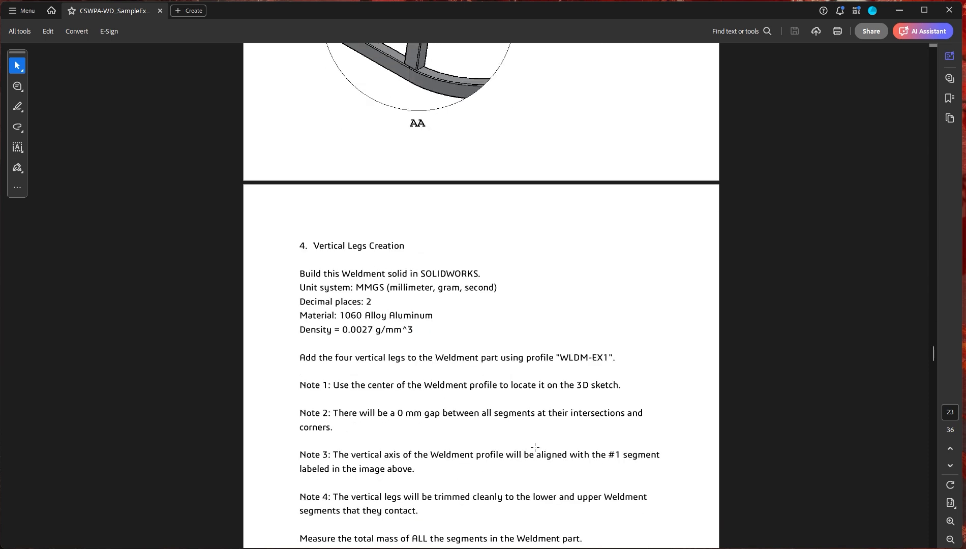
{"action": "scroll", "coordinate": [554, 429], "scroll_direction": "up", "scroll_amount": 6}
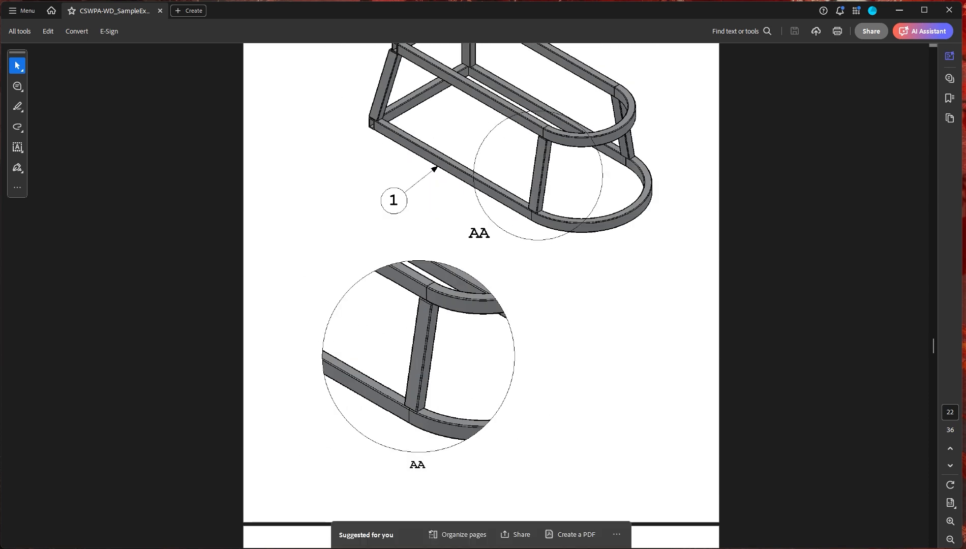
{"action": "key", "text": "alt+Tab"}
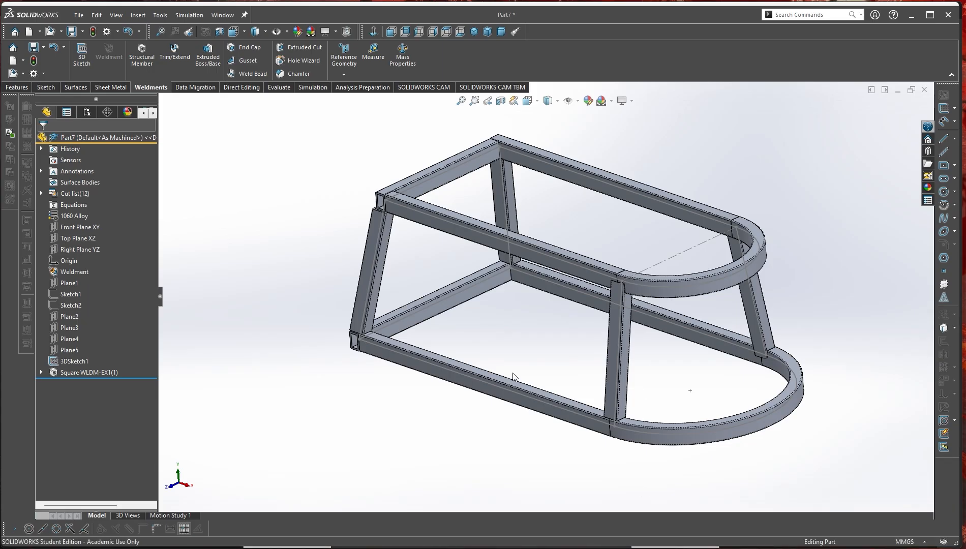
{"action": "right_click", "coordinate": [96, 375]}
{"action": "left_click", "coordinate": [107, 345]}
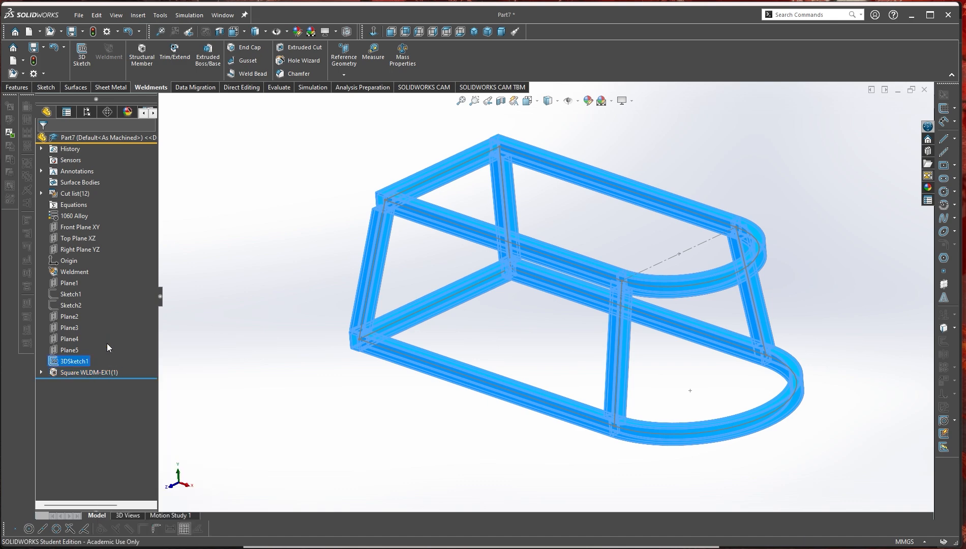
{"action": "scroll", "coordinate": [619, 422], "scroll_direction": "down", "scroll_amount": 3}
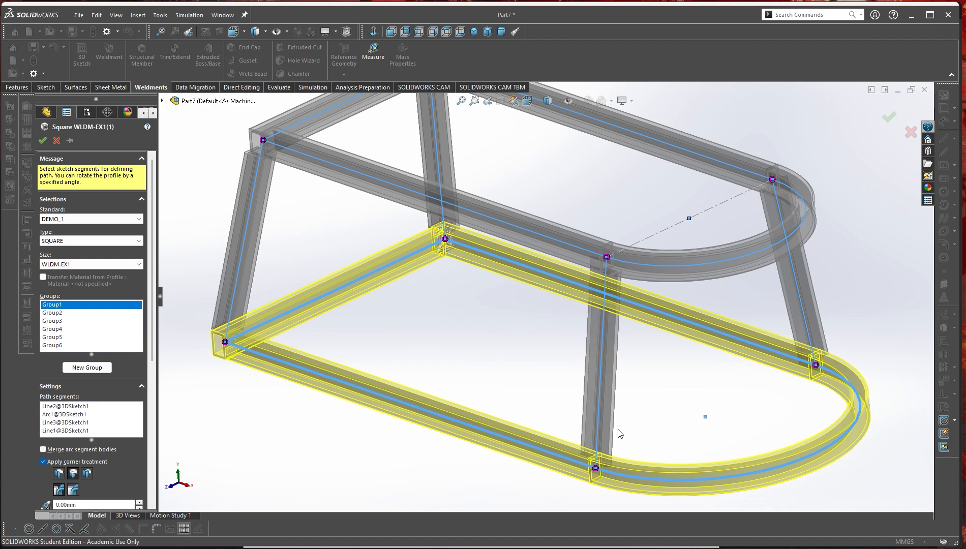
{"action": "key", "text": "Return"}
{"action": "scroll", "coordinate": [512, 267], "scroll_direction": "up", "scroll_amount": 5}
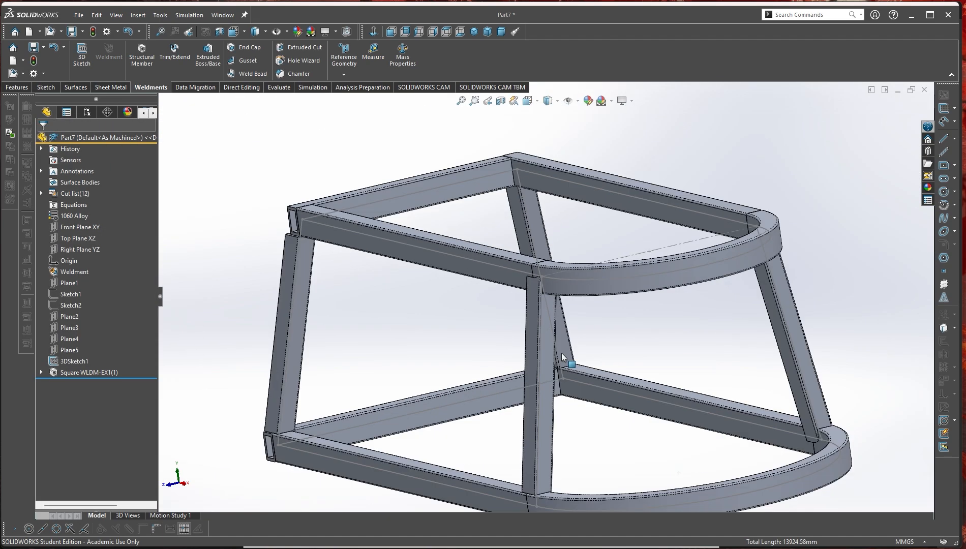
- Inspect the ends of all four legs where they contact the upper and lower loops from several angles
{"action": "scroll", "coordinate": [544, 411], "scroll_direction": "down", "scroll_amount": 3}
{"action": "scroll", "coordinate": [515, 240], "scroll_direction": "up", "scroll_amount": 3}
{"action": "scroll", "coordinate": [524, 220], "scroll_direction": "down", "scroll_amount": 5}
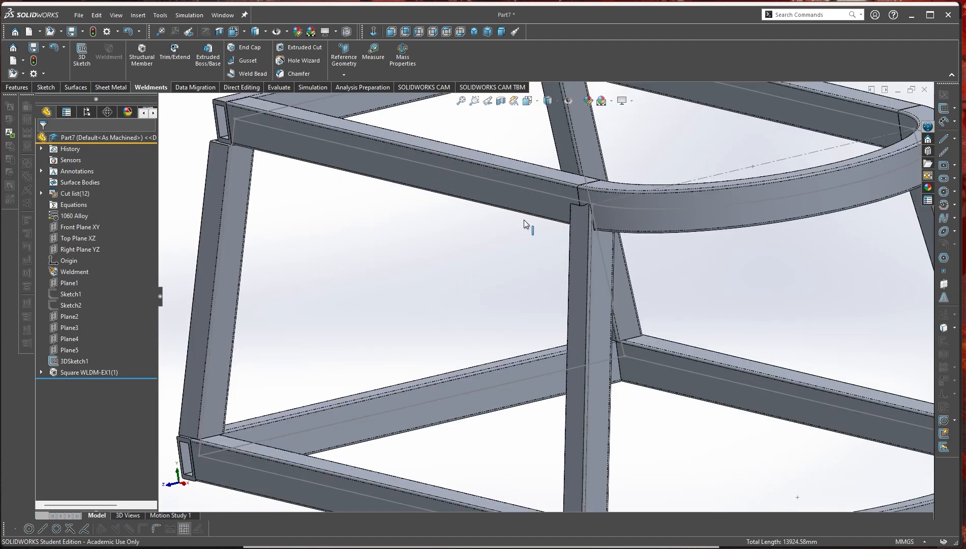
{"action": "scroll", "coordinate": [585, 265], "scroll_direction": "up", "scroll_amount": 4}
{"action": "scroll", "coordinate": [579, 285], "scroll_direction": "down", "scroll_amount": 1}
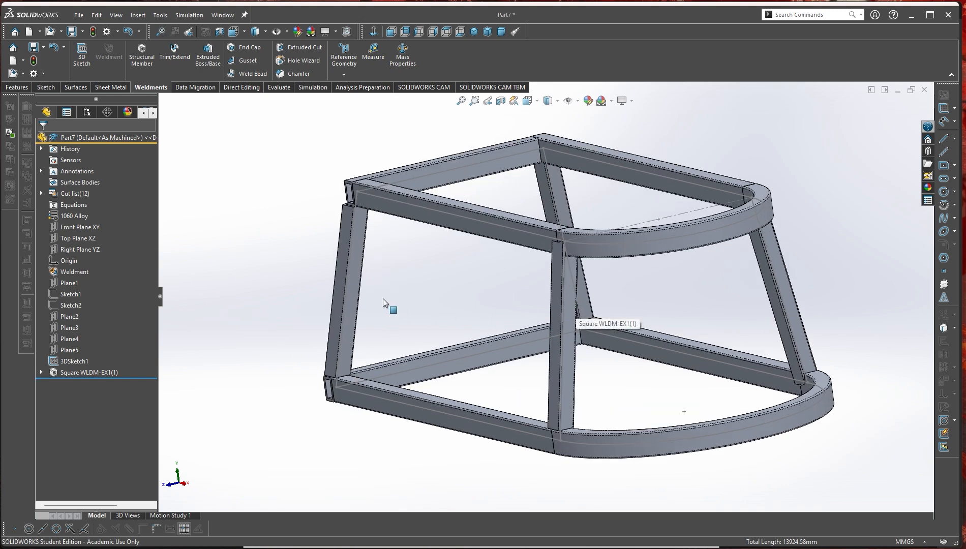
{"action": "middle_click_drag", "start_coordinate": [383, 298], "coordinate": [362, 260]}
{"action": "scroll", "coordinate": [264, 229], "scroll_direction": "down", "scroll_amount": 5}
{"action": "scroll", "coordinate": [585, 358], "scroll_direction": "up", "scroll_amount": 5}
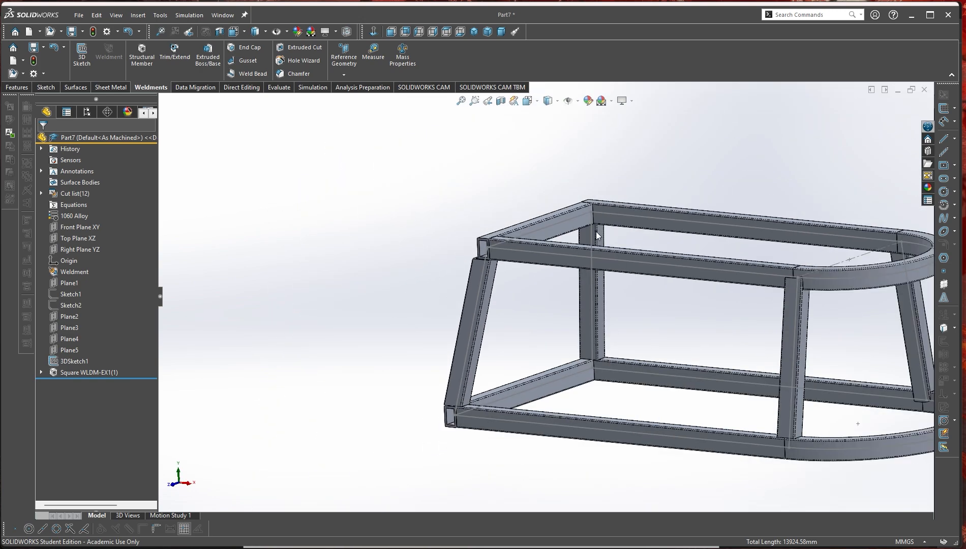
{"action": "scroll", "coordinate": [675, 356], "scroll_direction": "down", "scroll_amount": 2}
{"action": "scroll", "coordinate": [827, 351], "scroll_direction": "up", "scroll_amount": 2}
{"action": "mouse_move", "coordinate": [827, 351]}
{"action": "middle_mouse_down"}
{"action": "mouse_move", "coordinate": [768, 351]}
{"action": "mouse_move", "coordinate": [813, 349]}
{"action": "middle_mouse_up"}
{"action": "scroll", "coordinate": [775, 346], "scroll_direction": "down", "scroll_amount": 1}
{"action": "scroll", "coordinate": [724, 336], "scroll_direction": "down", "scroll_amount": 2}
{"action": "scroll", "coordinate": [676, 318], "scroll_direction": "up", "scroll_amount": 2}
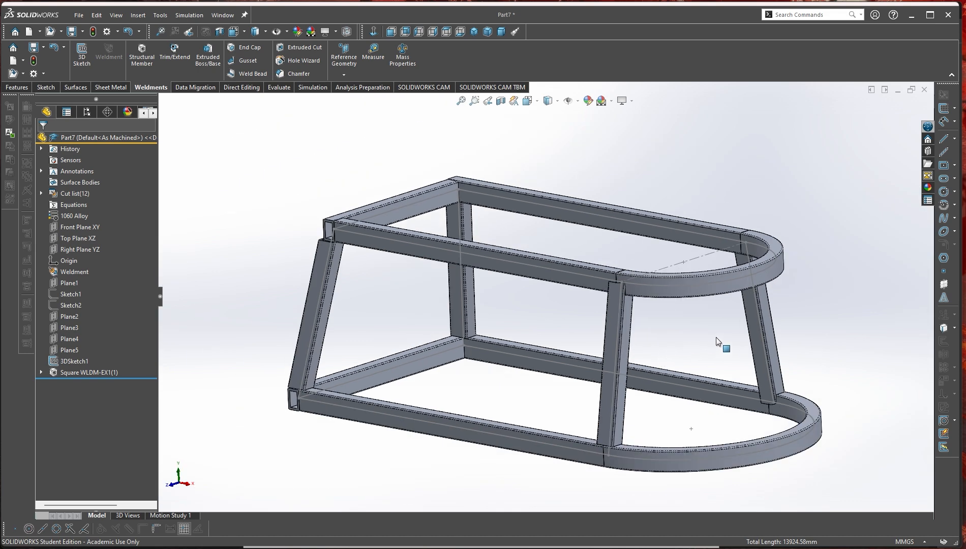
- Delete the four leg groups, Group3 to Group6, from the existing structural member so it contains only the two loops
{"action": "right_click", "coordinate": [98, 376]}
{"action": "left_click", "coordinate": [107, 351]}
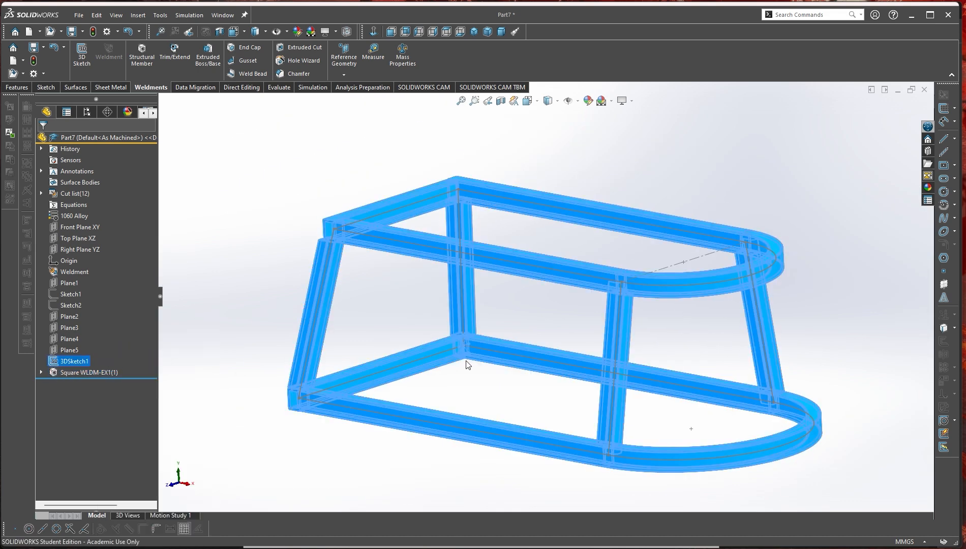
{"action": "left_click", "coordinate": [63, 346]}
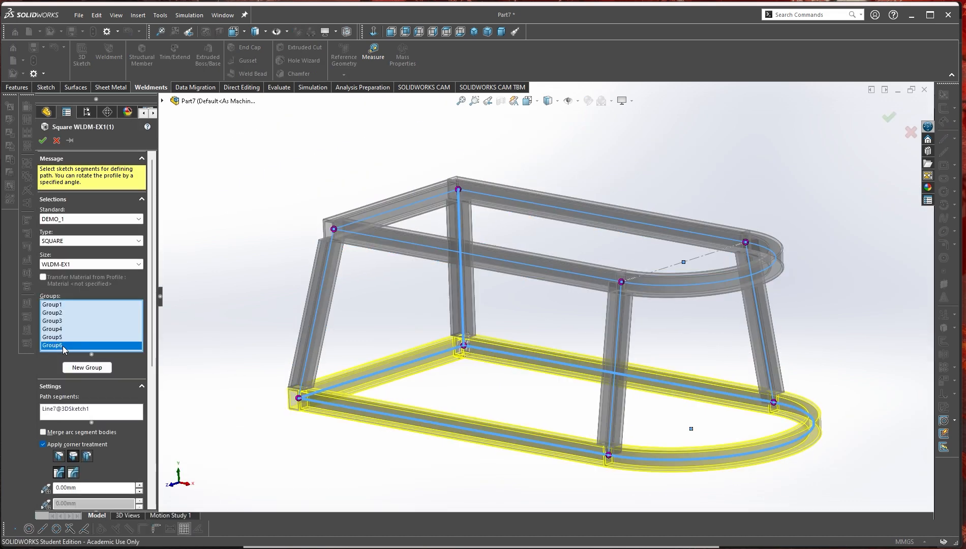
{"action": "right_click", "coordinate": [63, 346]}
{"action": "left_click", "coordinate": [88, 365]}
{"action": "left_click", "coordinate": [61, 341]}
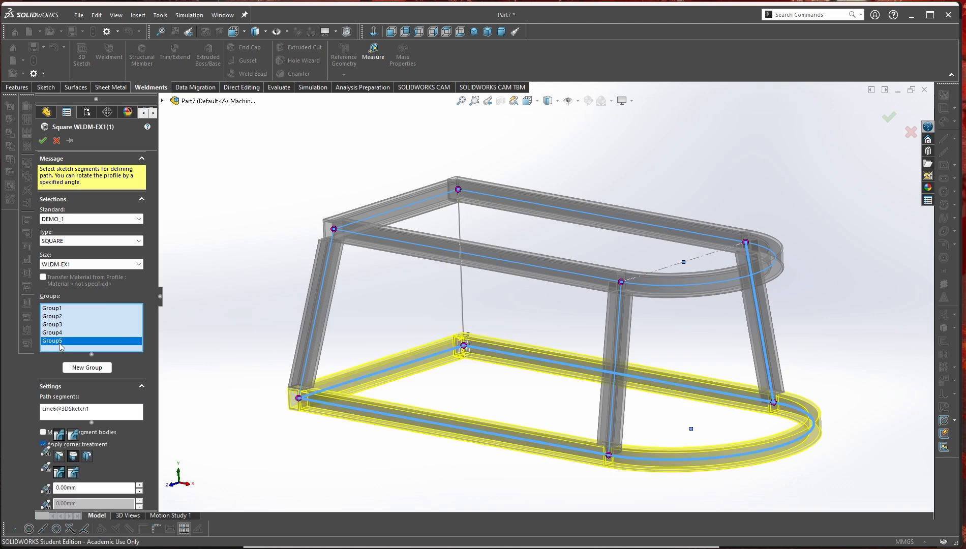
{"action": "right_click", "coordinate": [60, 342]}
{"action": "left_click", "coordinate": [84, 362]}
{"action": "right_click", "coordinate": [55, 332]}
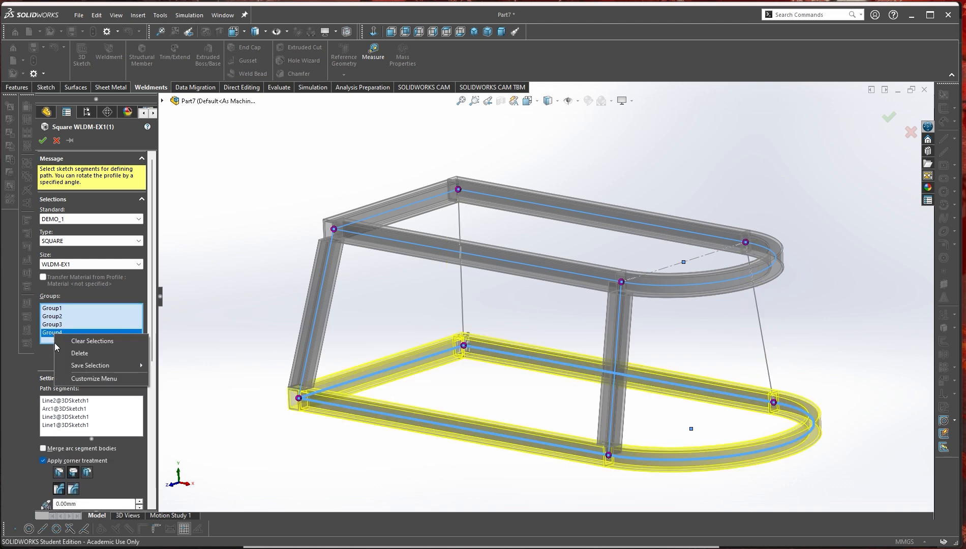
{"action": "left_click", "coordinate": [79, 352]}
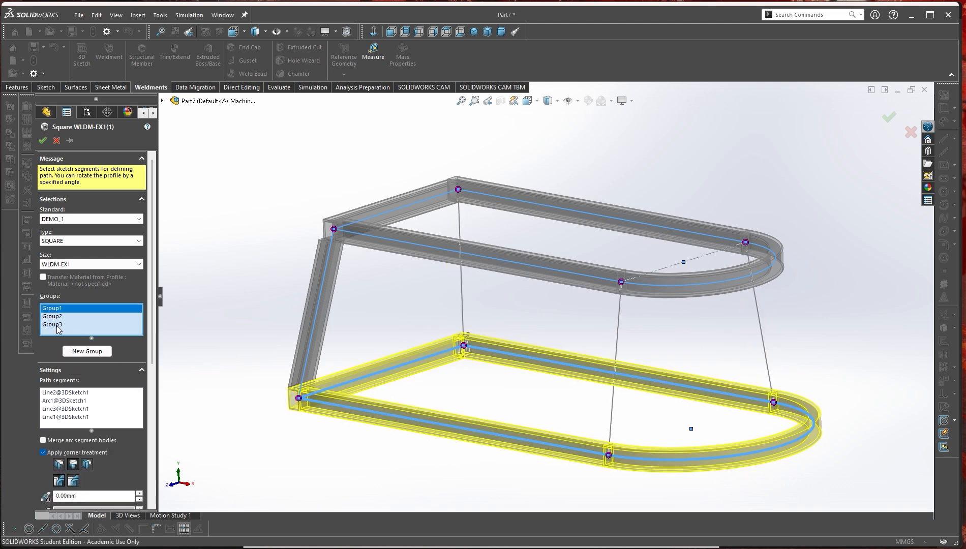
{"action": "left_click", "coordinate": [56, 324]}
{"action": "right_click", "coordinate": [62, 328]}
{"action": "left_click", "coordinate": [81, 348]}
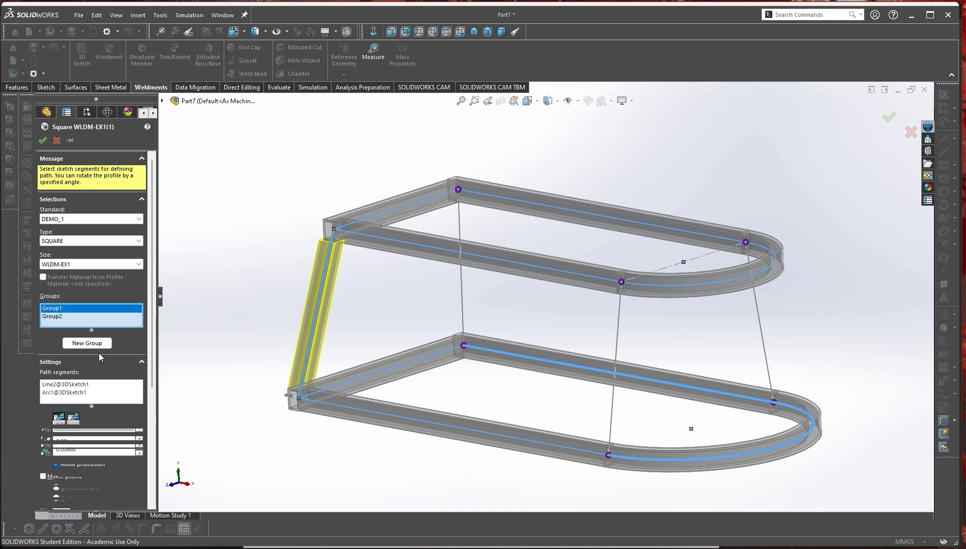
{"action": "left_click", "coordinate": [43, 141]}
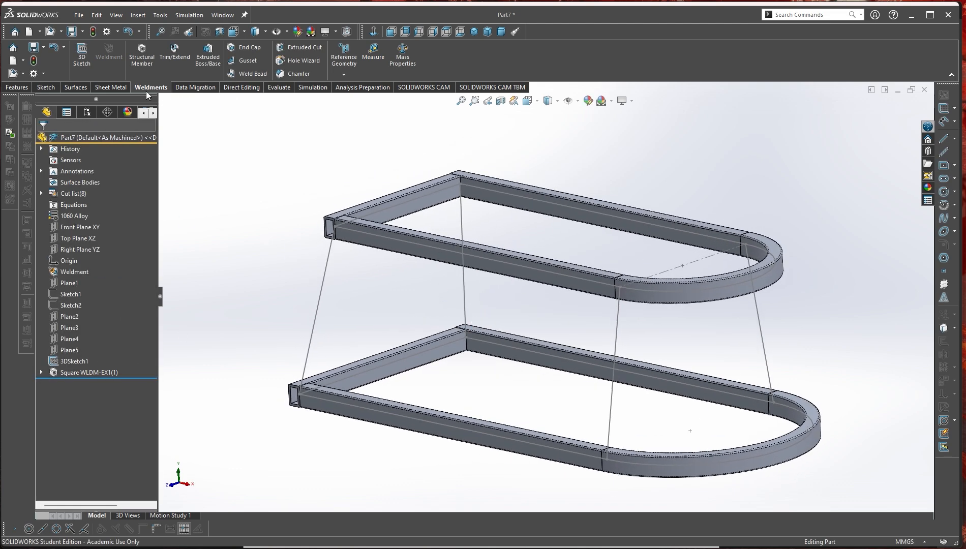
- Start a separate DEMO_1 SQUARE WLDM-EX1 structural member on the near square-corner leg line and align its vertical axis to Line3@3DSketch1
{"action": "left_click", "coordinate": [142, 57]}
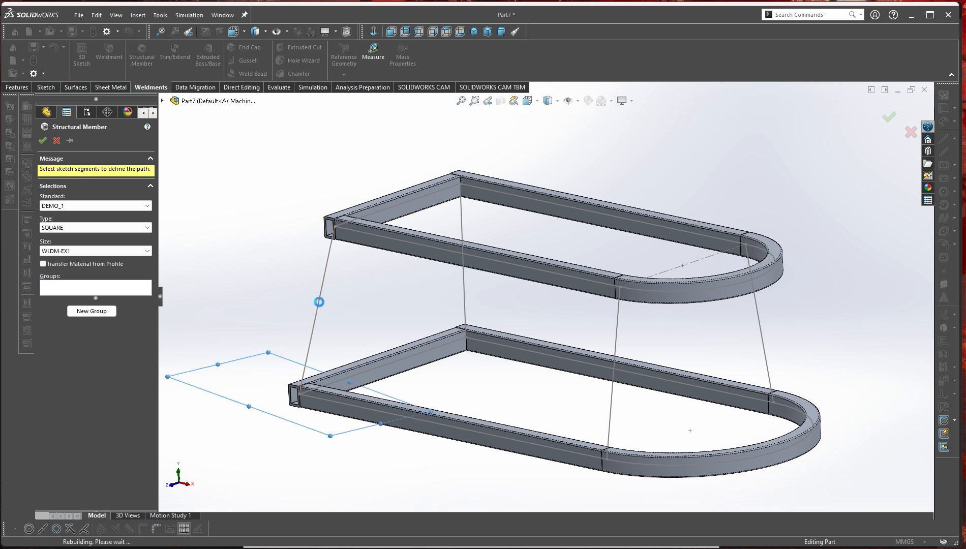
{"action": "left_click", "coordinate": [319, 301]}
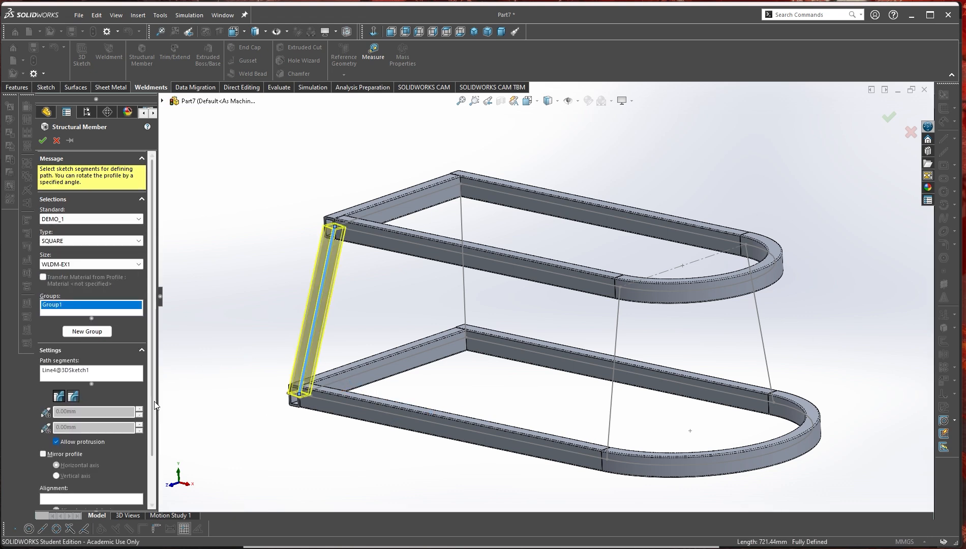
{"action": "left_click", "coordinate": [90, 500]}
{"action": "left_click", "coordinate": [335, 401]}
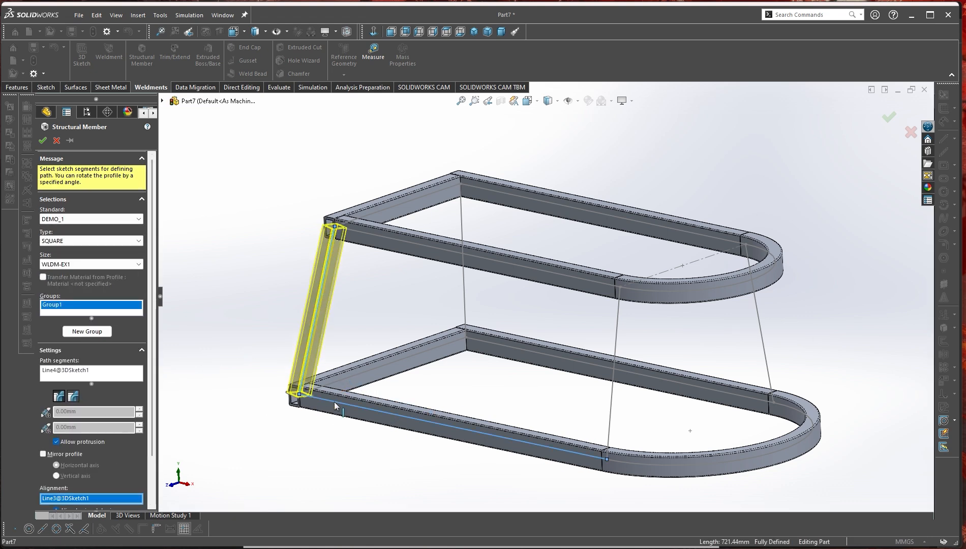
{"action": "left_click", "coordinate": [101, 467]}
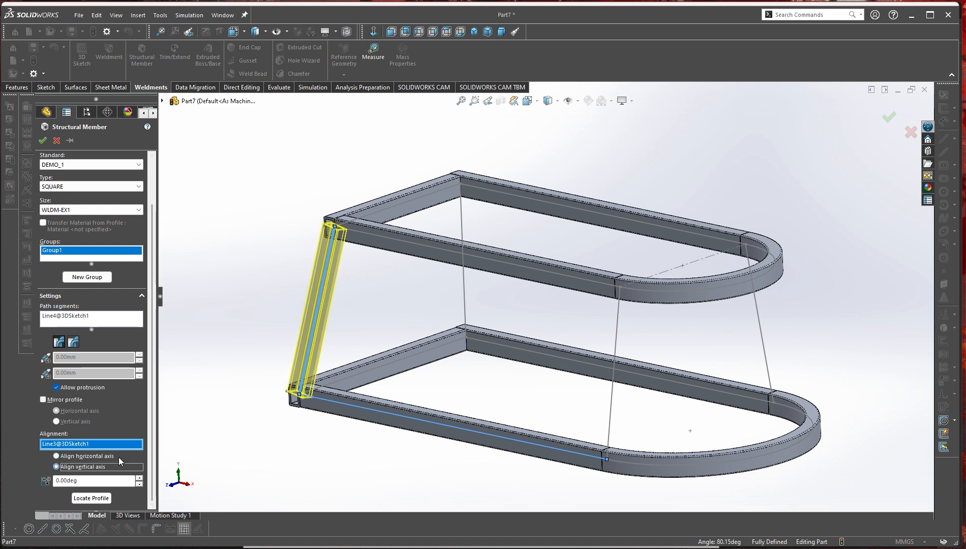
- Add the near leg at the start of the arc as a new group, align its vertical axis to Line3@3DSketch1, and accept the structural member
{"action": "left_click", "coordinate": [614, 391]}
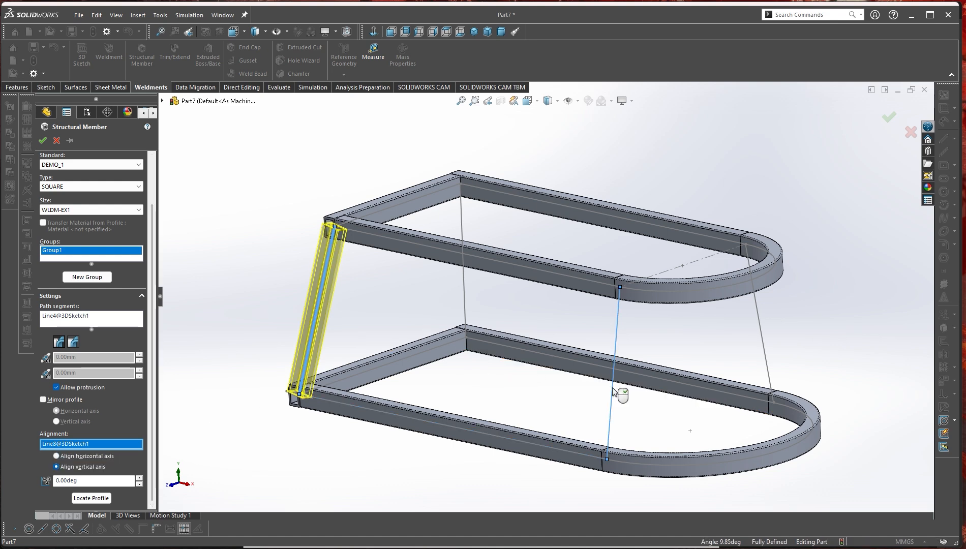
{"action": "left_click", "coordinate": [93, 279]}
{"action": "left_click", "coordinate": [613, 428]}
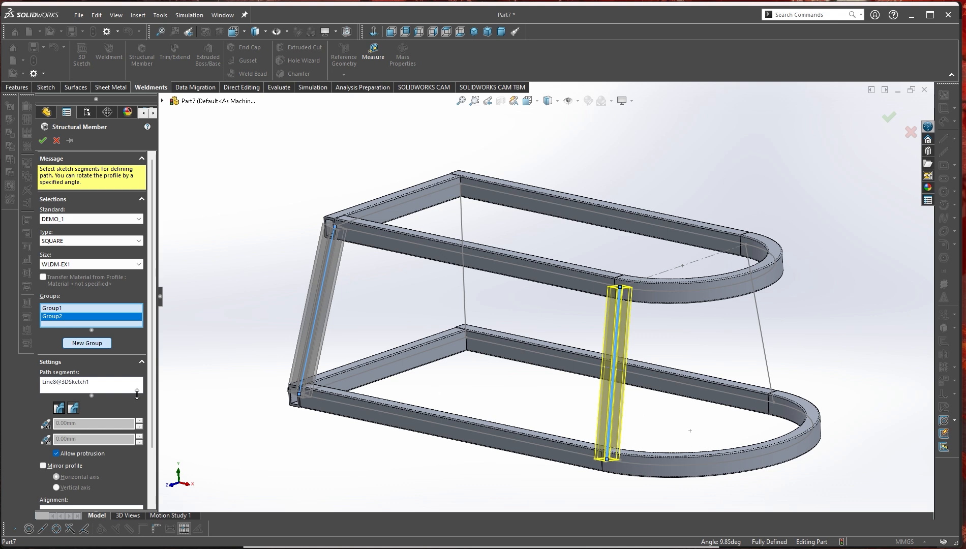
{"action": "scroll", "coordinate": [81, 450], "scroll_direction": "down", "scroll_amount": 3}
{"action": "left_click", "coordinate": [74, 446]}
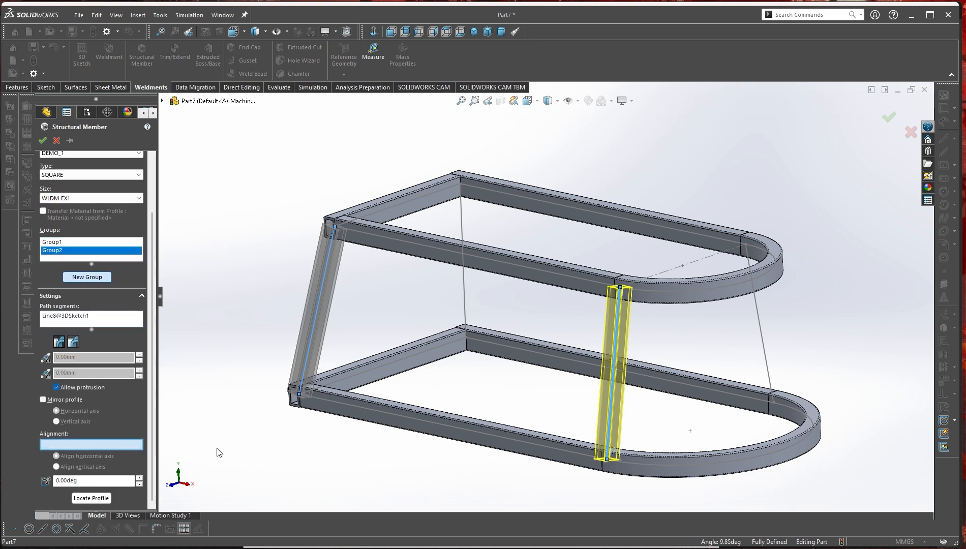
{"action": "left_click", "coordinate": [486, 437]}
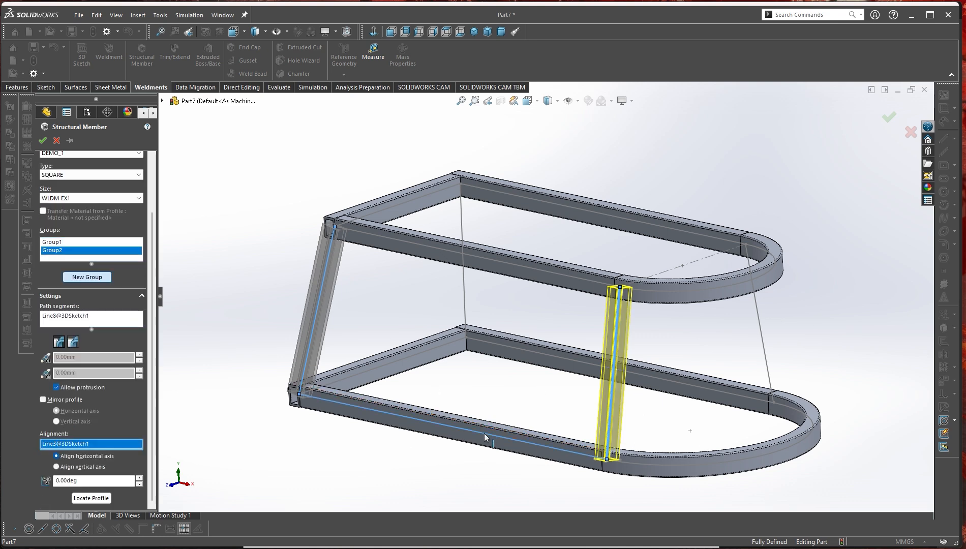
{"action": "left_click", "coordinate": [93, 469]}
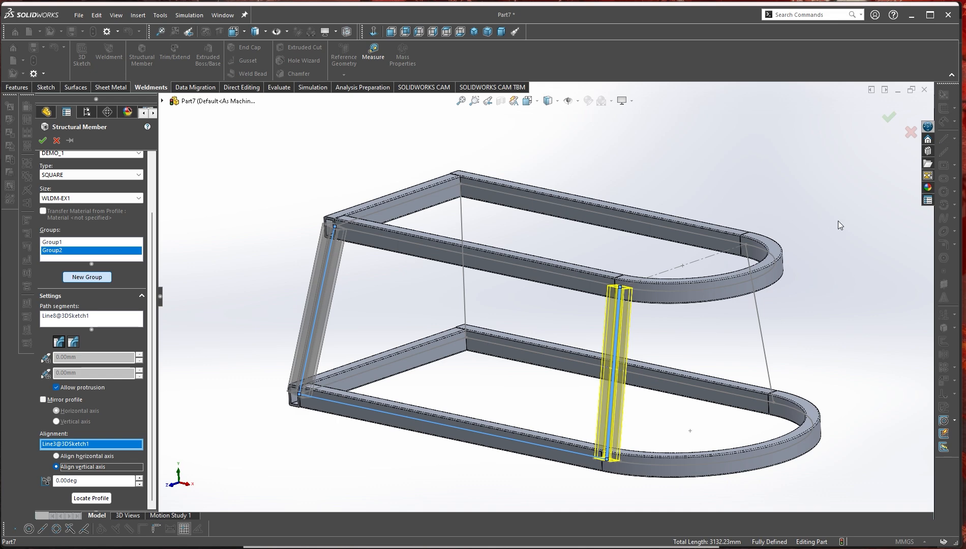
{"action": "left_click", "coordinate": [889, 119]}
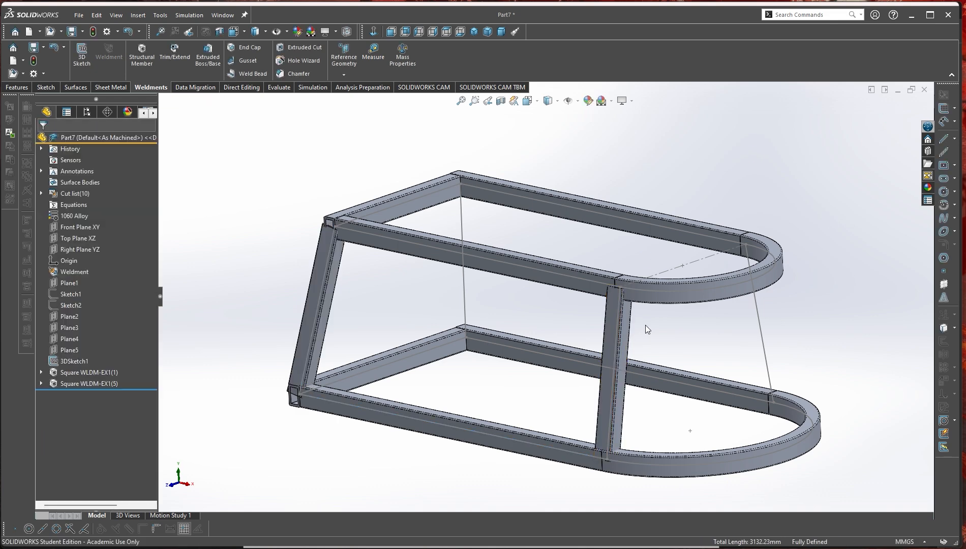
- Examine the orientation of the two near legs and compare it with the isometric view and detail AA in the exam PDF
{"action": "scroll", "coordinate": [645, 324], "scroll_direction": "down", "scroll_amount": 3}
{"action": "scroll", "coordinate": [237, 218], "scroll_direction": "up", "scroll_amount": 5}
{"action": "scroll", "coordinate": [295, 235], "scroll_direction": "down", "scroll_amount": 6}
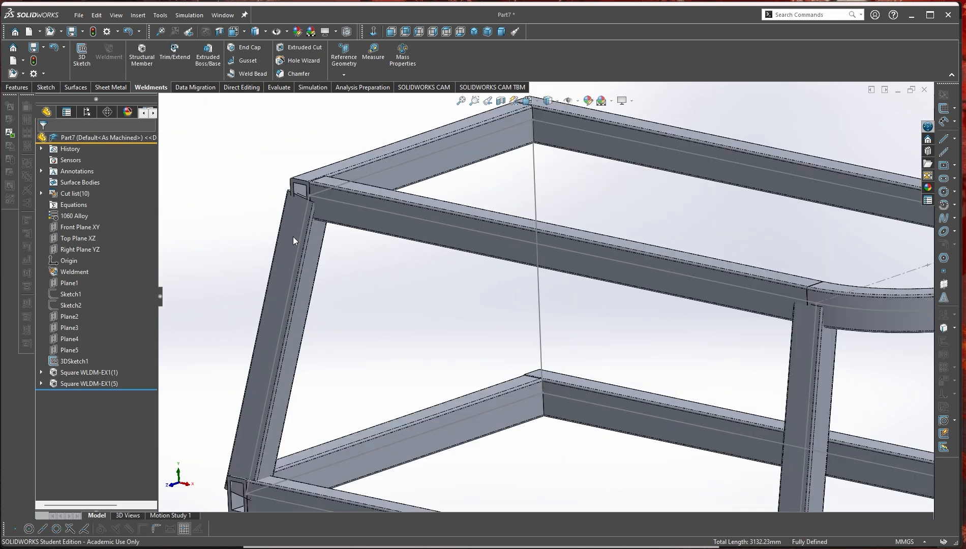
{"action": "scroll", "coordinate": [528, 275], "scroll_direction": "up", "scroll_amount": 5}
{"action": "scroll", "coordinate": [687, 342], "scroll_direction": "down", "scroll_amount": 3}
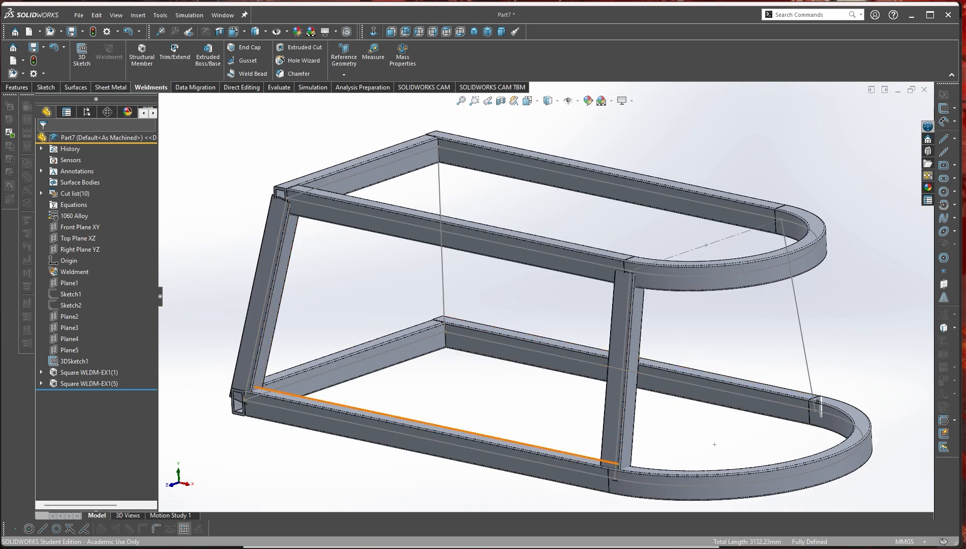
{"action": "key", "text": "alt+Tab"}
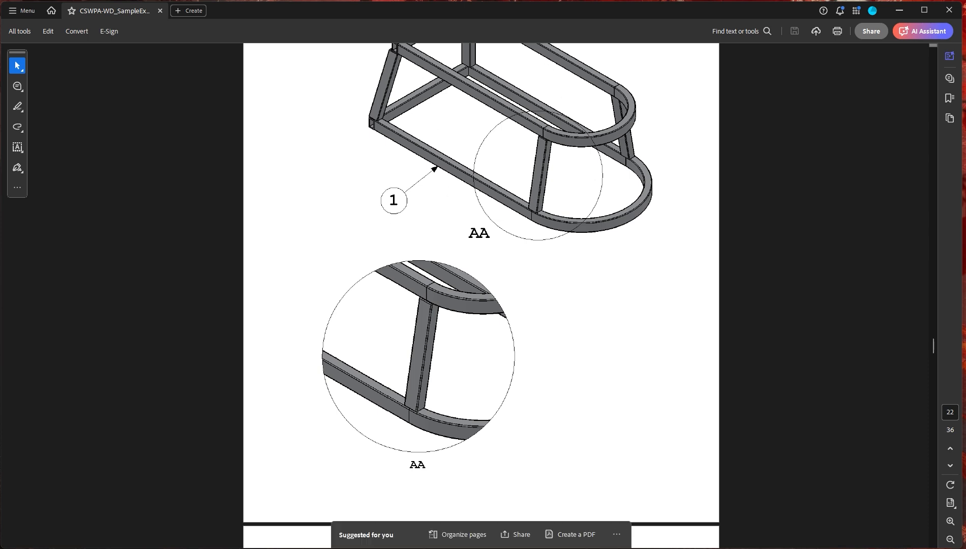
{"action": "key", "text": "alt+Tab"}
{"action": "scroll", "coordinate": [613, 388], "scroll_direction": "up", "scroll_amount": 2}
{"action": "middle_click_drag", "start_coordinate": [681, 407], "coordinate": [664, 399]}
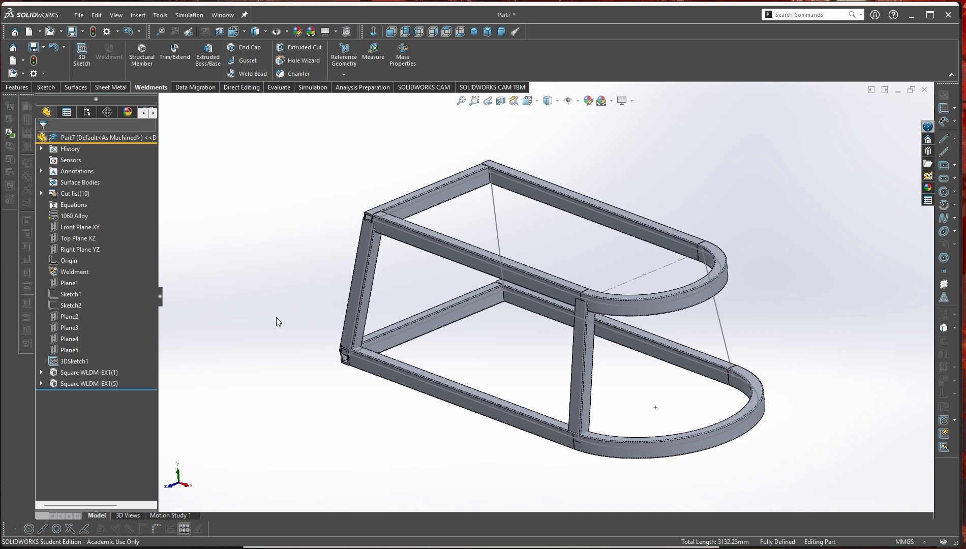
{"action": "scroll", "coordinate": [669, 337], "scroll_direction": "down", "scroll_amount": 4}
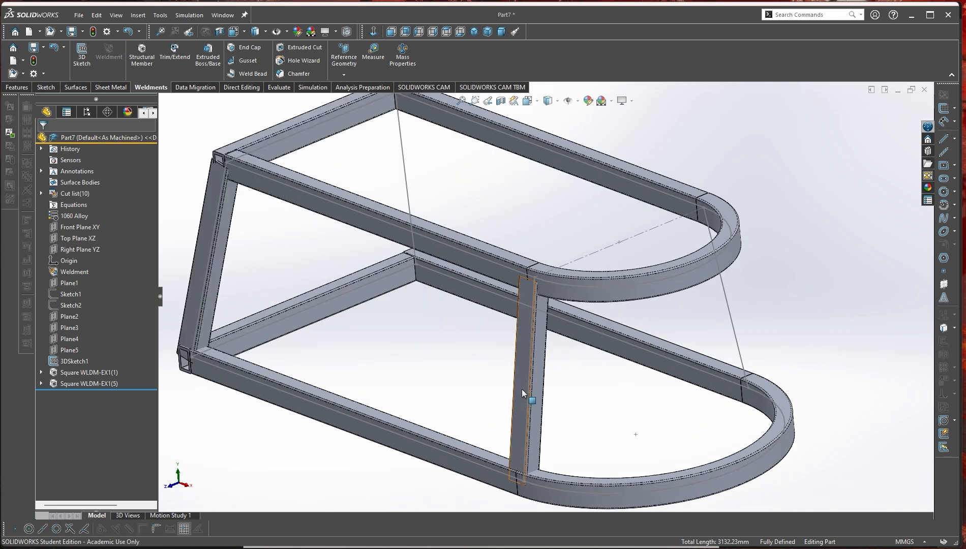
- Edit the leg structural member and add the far arc-end leg as a new group with its vertical axis aligned to Line2@3DSketch1
{"action": "right_click", "coordinate": [86, 384]}
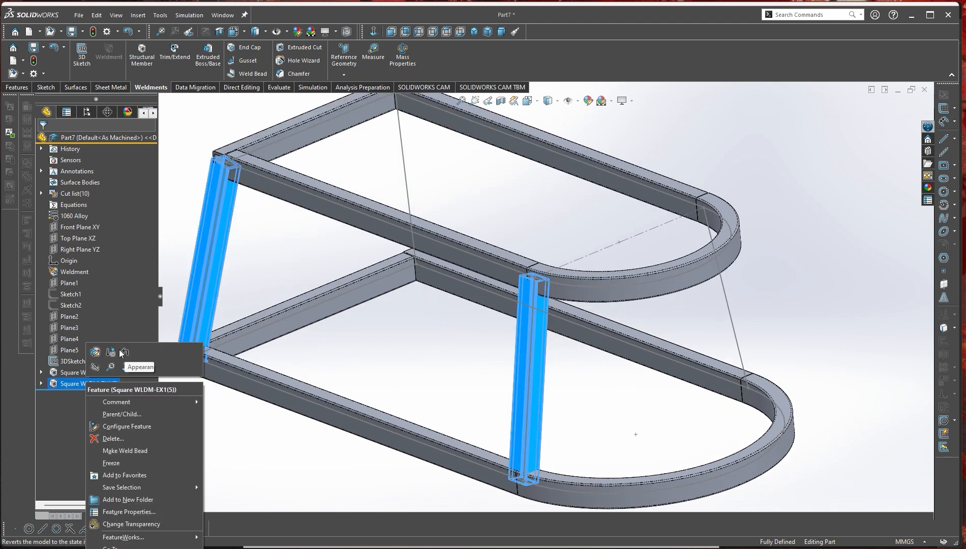
{"action": "left_click", "coordinate": [110, 352]}
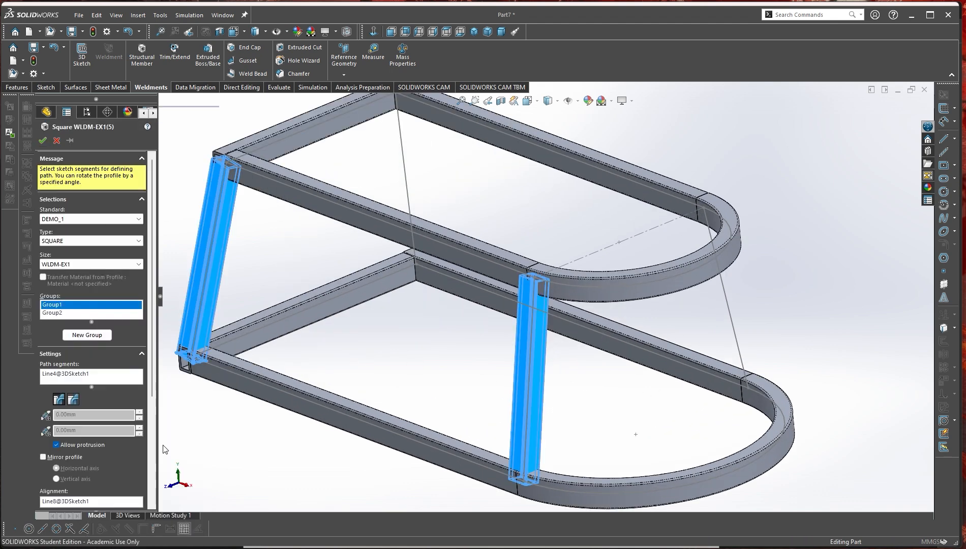
{"action": "left_click", "coordinate": [84, 337]}
{"action": "left_click", "coordinate": [736, 349]}
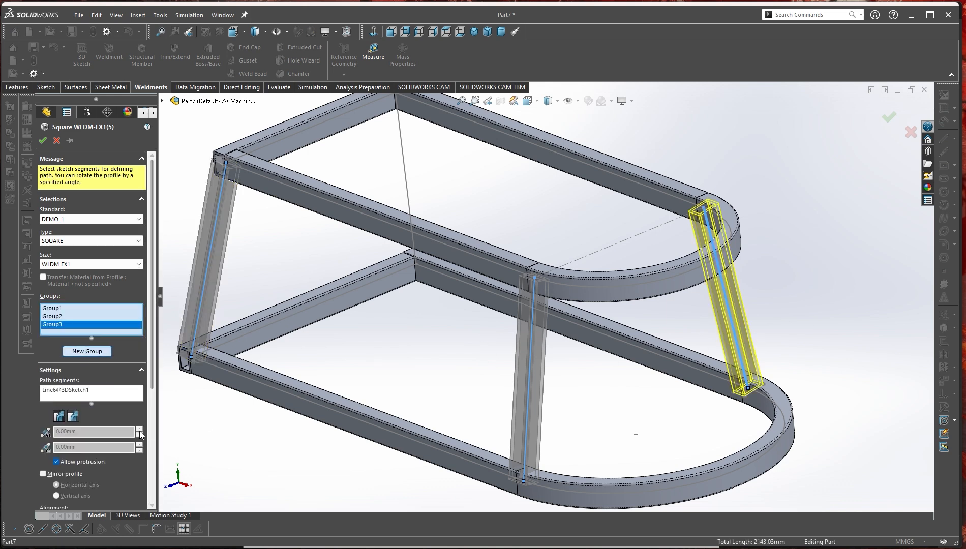
{"action": "scroll", "coordinate": [108, 419], "scroll_direction": "down", "scroll_amount": 3}
{"action": "left_click", "coordinate": [53, 345]}
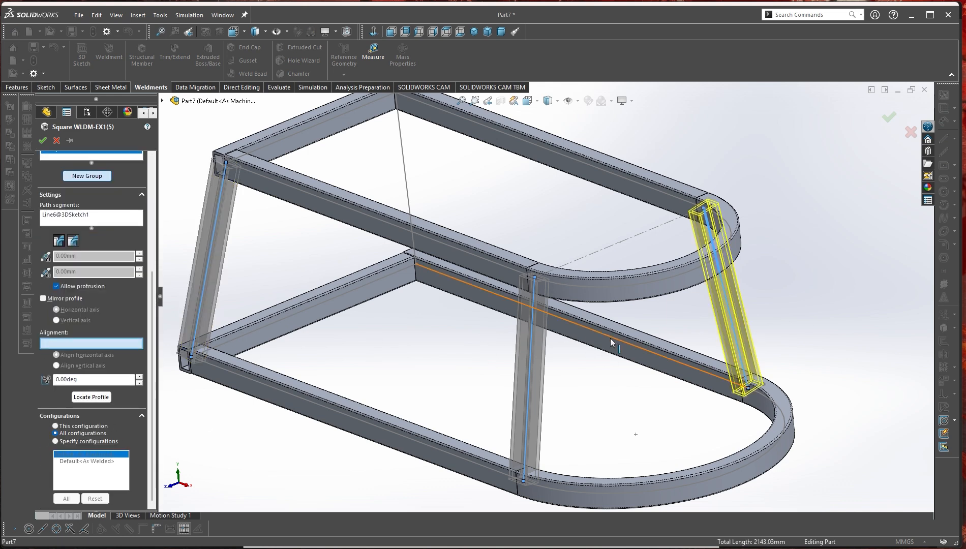
{"action": "left_click", "coordinate": [612, 337]}
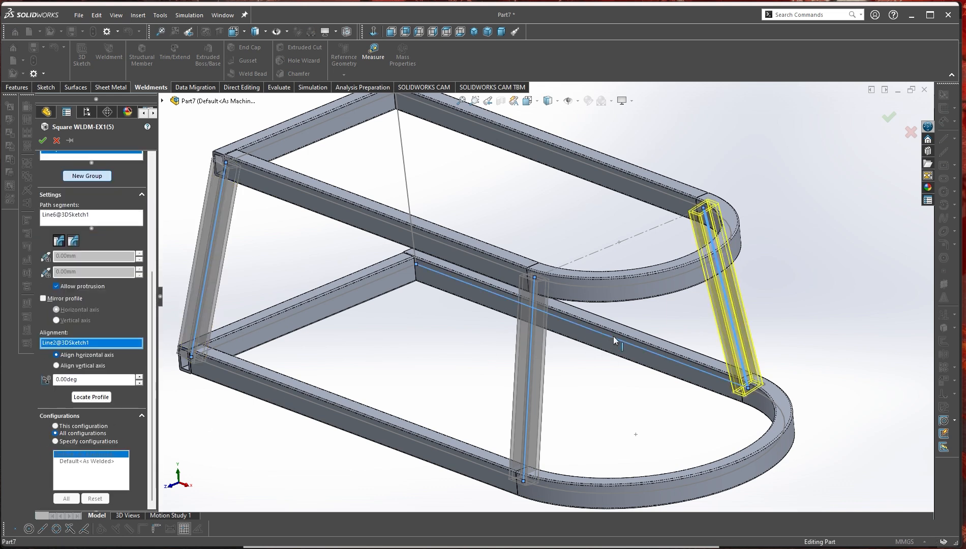
{"action": "left_click", "coordinate": [74, 366]}
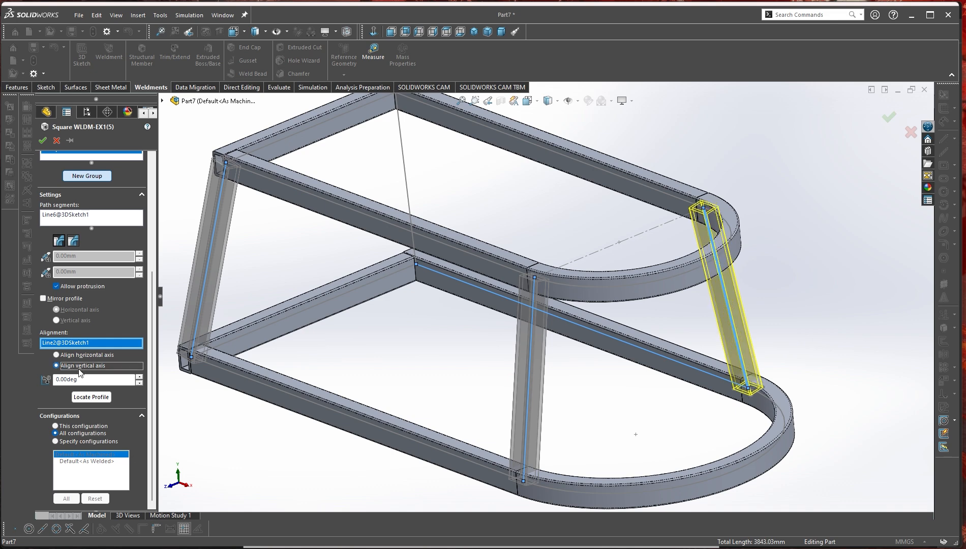
- Add the far square-corner leg as a fourth group, align its vertical axis to Line2@3DSketch1, and accept the edited structural member
{"action": "left_click", "coordinate": [97, 177]}
{"action": "left_click", "coordinate": [407, 181]}
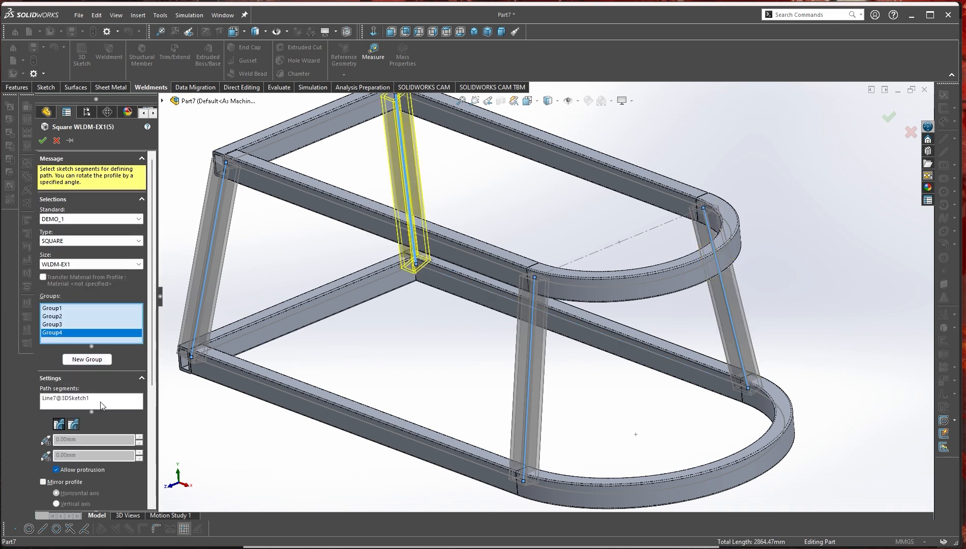
{"action": "scroll", "coordinate": [108, 420], "scroll_direction": "down", "scroll_amount": 5}
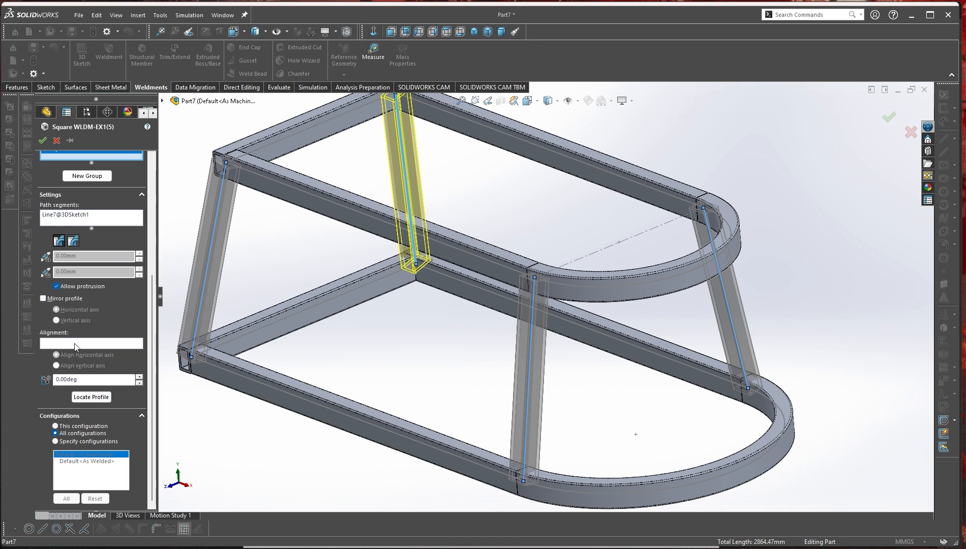
{"action": "left_click", "coordinate": [77, 344]}
{"action": "left_click", "coordinate": [513, 301]}
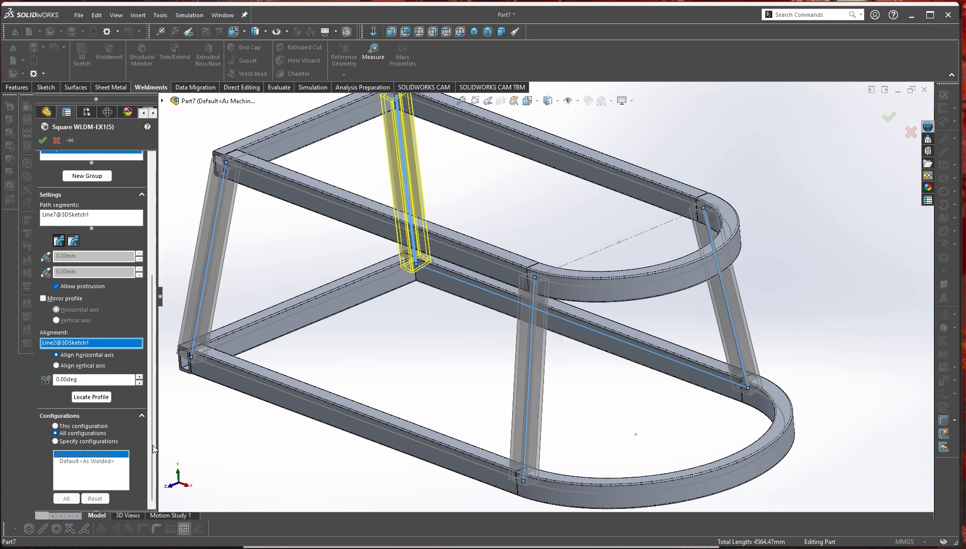
{"action": "left_click", "coordinate": [82, 366]}
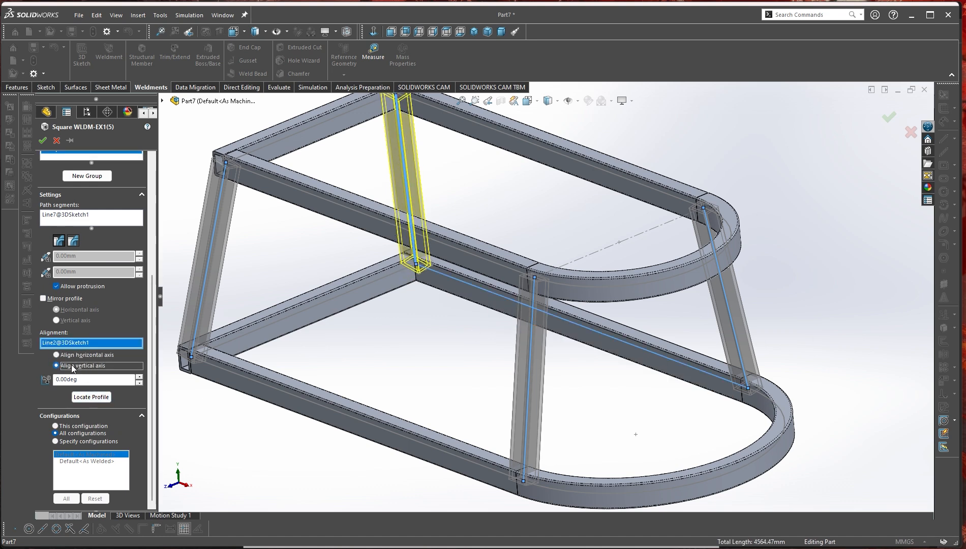
{"action": "left_click", "coordinate": [42, 140]}
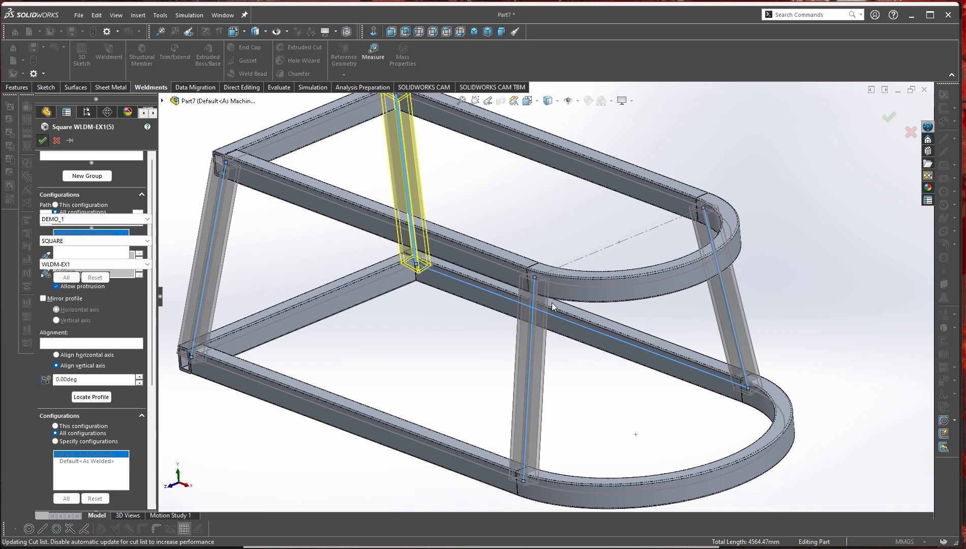
- Inspect how the untrimmed ends of the four legs meet the upper and lower loops
{"action": "scroll", "coordinate": [553, 300], "scroll_direction": "up", "scroll_amount": 4}
{"action": "scroll", "coordinate": [551, 256], "scroll_direction": "down", "scroll_amount": 2}
{"action": "middle_click_drag", "start_coordinate": [508, 289], "coordinate": [517, 320]}
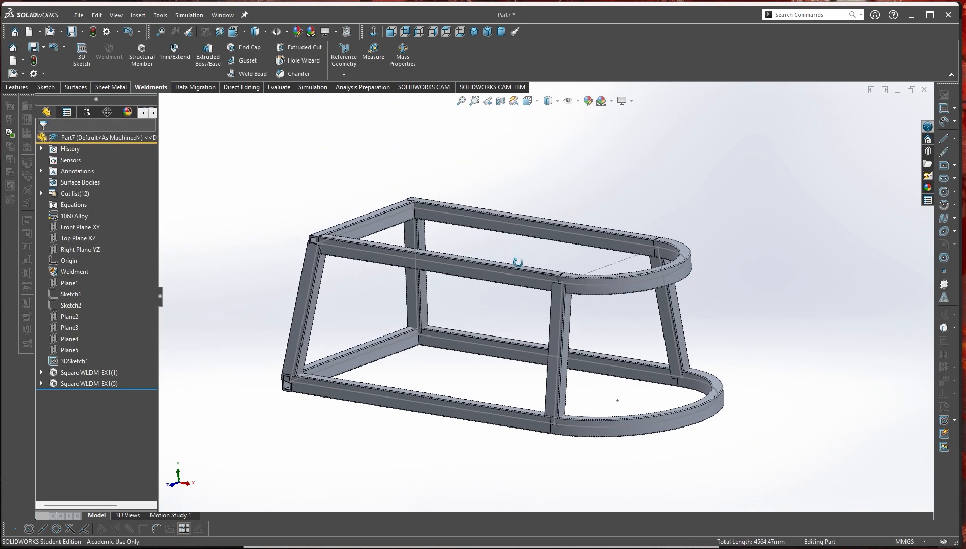
{"action": "scroll", "coordinate": [351, 247], "scroll_direction": "down", "scroll_amount": 1}
{"action": "scroll", "coordinate": [396, 342], "scroll_direction": "down", "scroll_amount": 3}
{"action": "scroll", "coordinate": [545, 478], "scroll_direction": "up", "scroll_amount": 5}
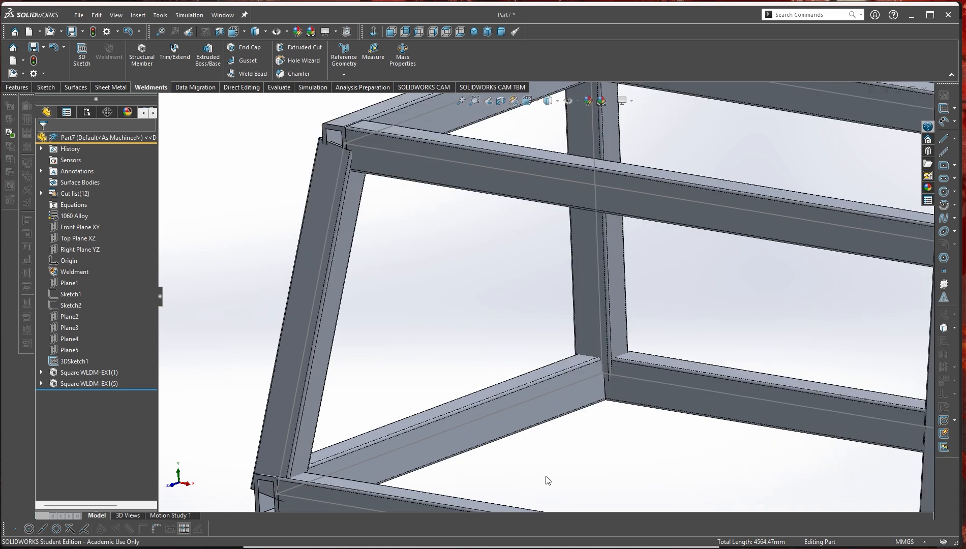
{"action": "scroll", "coordinate": [650, 362], "scroll_direction": "down", "scroll_amount": 6}
{"action": "scroll", "coordinate": [603, 395], "scroll_direction": "up", "scroll_amount": 5}
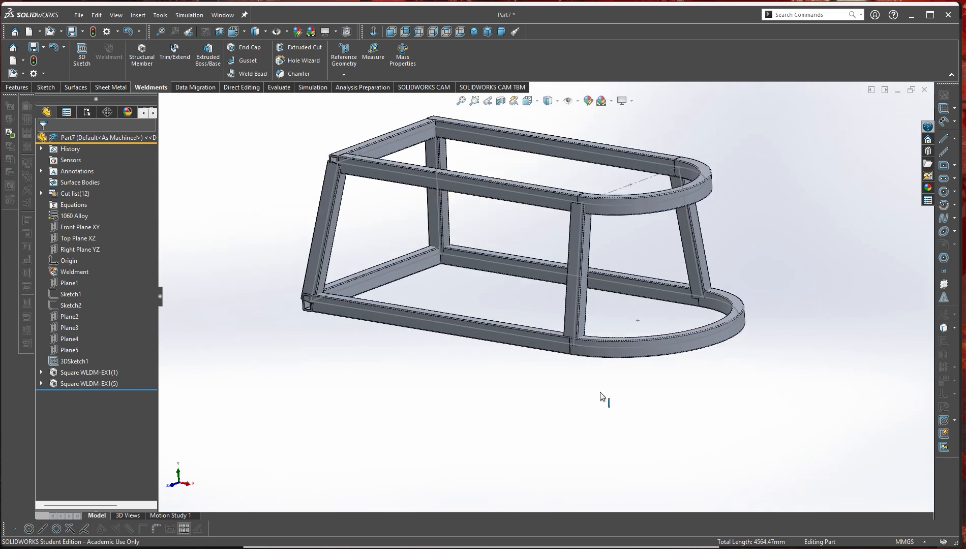
{"action": "scroll", "coordinate": [388, 262], "scroll_direction": "down", "scroll_amount": 5}
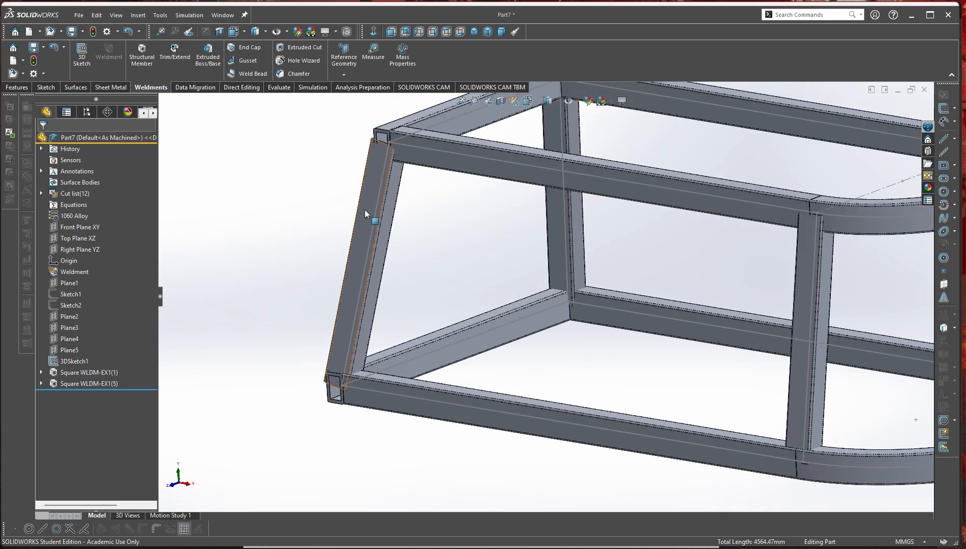
- Evaluate the weldment's mass properties and compare the mass with the Question 4 entry in the answer key image
{"action": "left_click", "coordinate": [403, 56]}
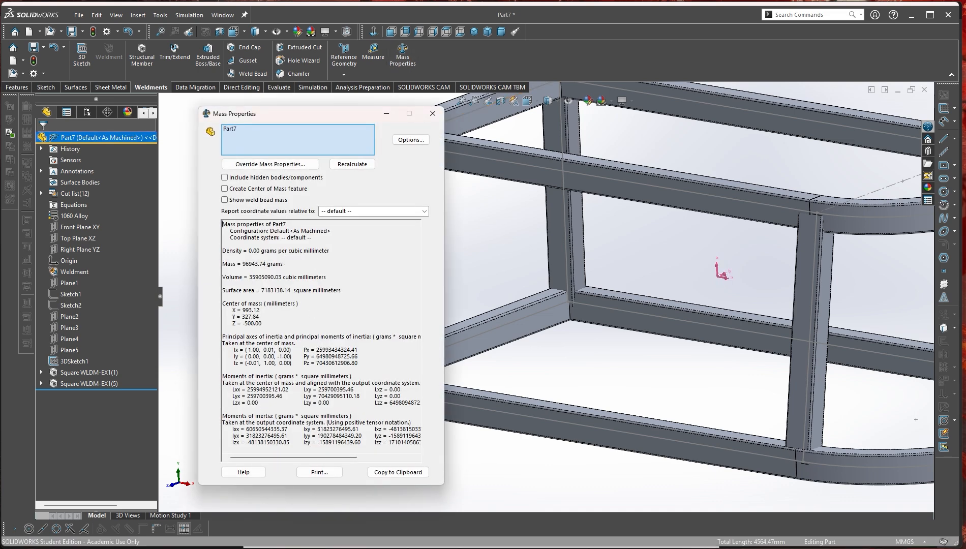
{"action": "key", "text": "alt+Tab"}
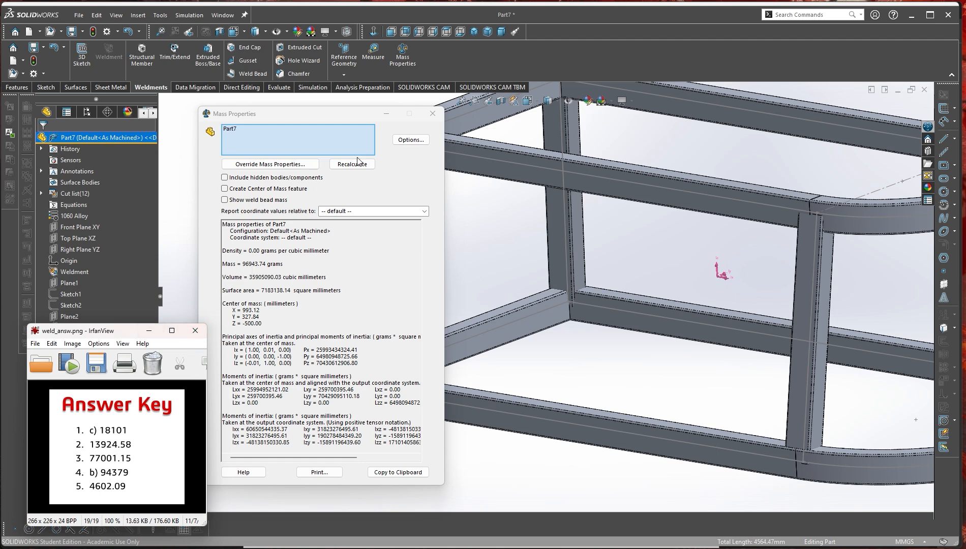
{"action": "left_click", "coordinate": [432, 113]}
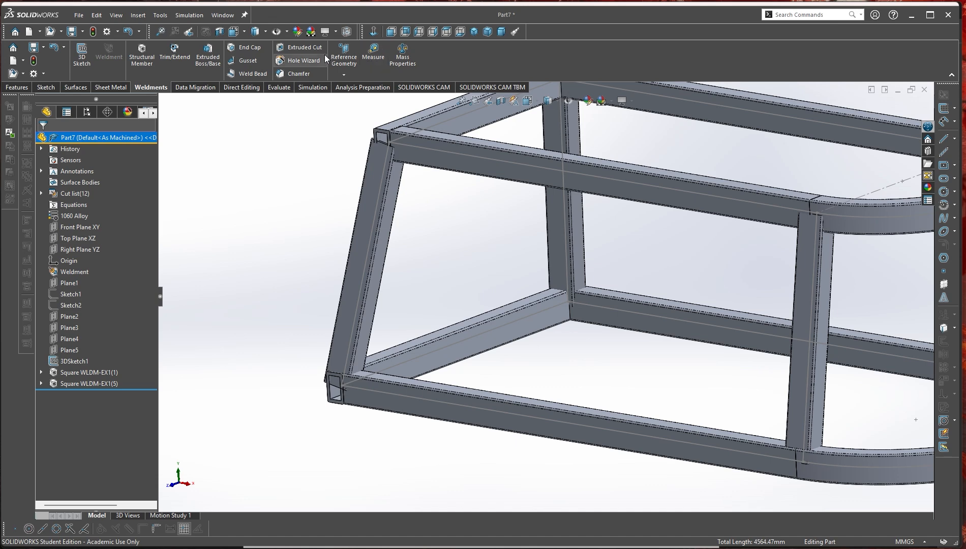
- Start a Trim/Extend of the near square-corner leg, using the underside of the upper loop's near side member as trimming boundary
{"action": "left_click", "coordinate": [174, 53]}
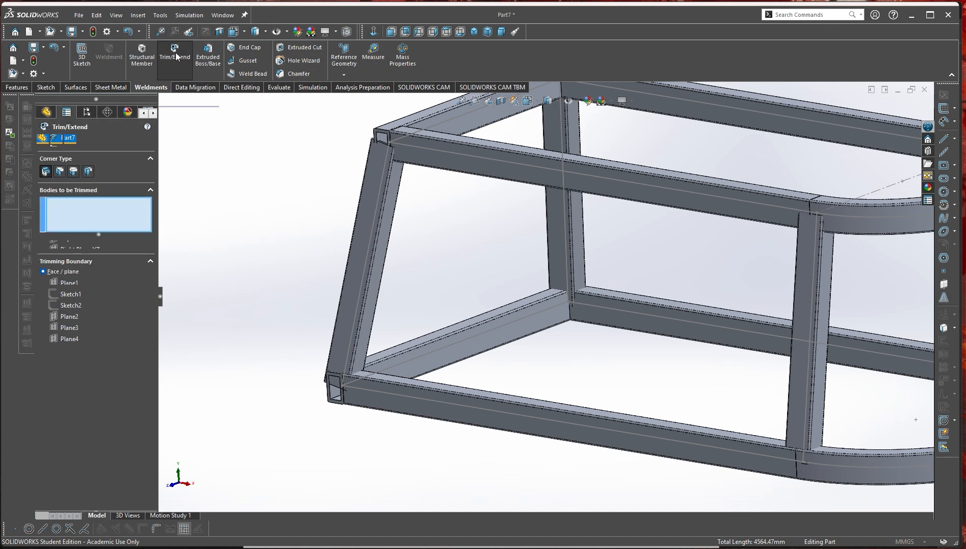
{"action": "left_click", "coordinate": [375, 259]}
{"action": "middle_click_drag", "start_coordinate": [375, 259], "coordinate": [448, 194]}
{"action": "scroll", "coordinate": [546, 194], "scroll_direction": "up", "scroll_amount": 4}
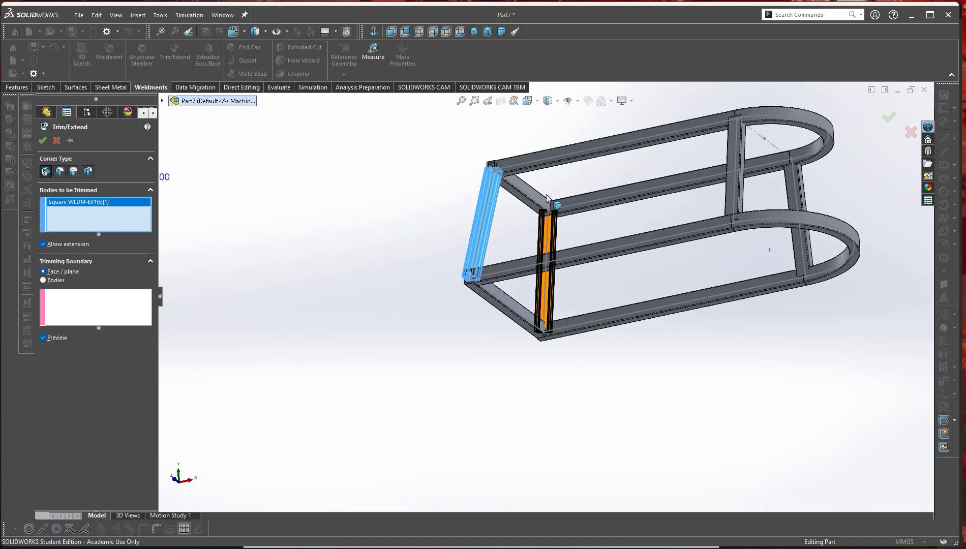
{"action": "scroll", "coordinate": [547, 193], "scroll_direction": "down", "scroll_amount": 3}
{"action": "scroll", "coordinate": [549, 239], "scroll_direction": "down", "scroll_amount": 3}
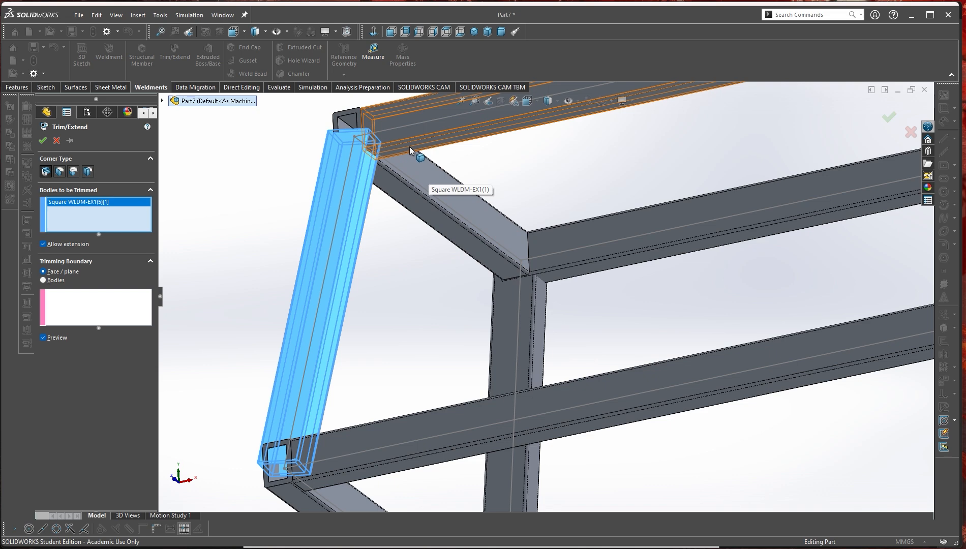
{"action": "left_click", "coordinate": [102, 320]}
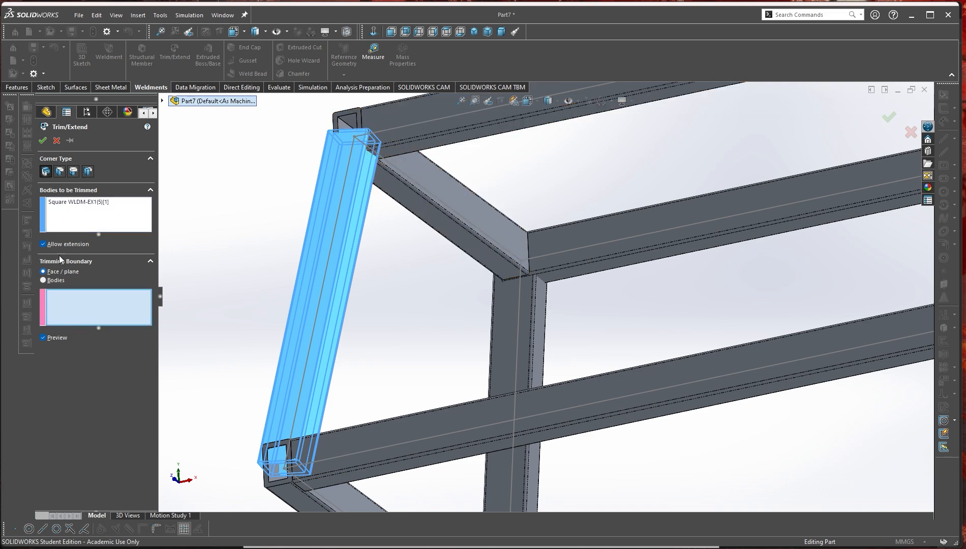
{"action": "middle_click_drag", "start_coordinate": [386, 282], "coordinate": [395, 228]}
{"action": "scroll", "coordinate": [529, 248], "scroll_direction": "up", "scroll_amount": 1}
{"action": "scroll", "coordinate": [487, 155], "scroll_direction": "down", "scroll_amount": 3}
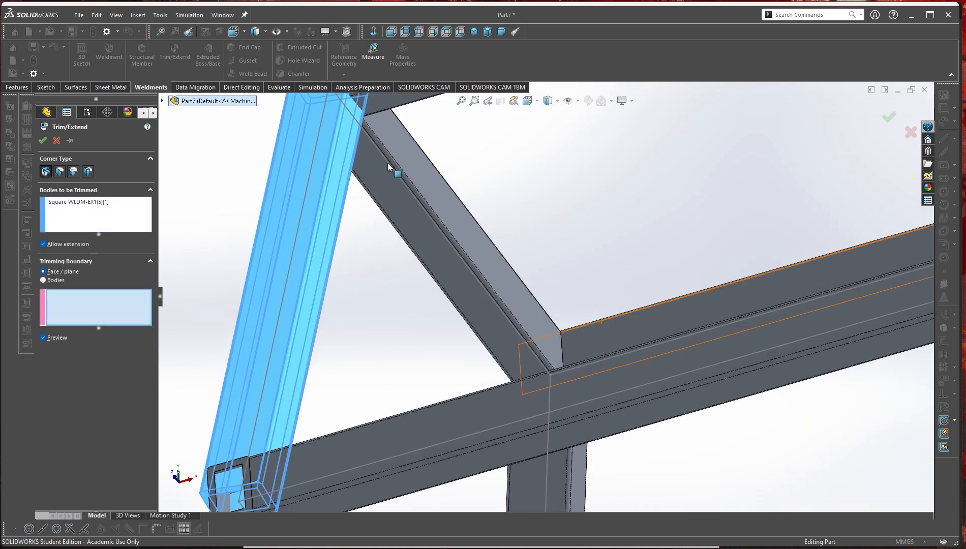
{"action": "left_click", "coordinate": [389, 105]}
{"action": "scroll", "coordinate": [478, 336], "scroll_direction": "up", "scroll_amount": 5}
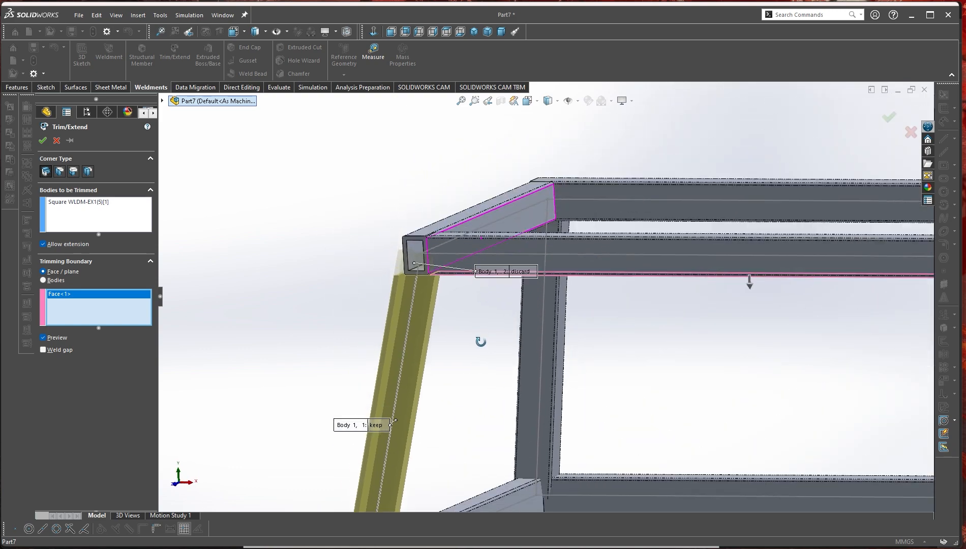
- Add the top face of the lower loop's near side member as second trimming boundary and accept the leg trim
{"action": "scroll", "coordinate": [514, 349], "scroll_direction": "down", "scroll_amount": 8}
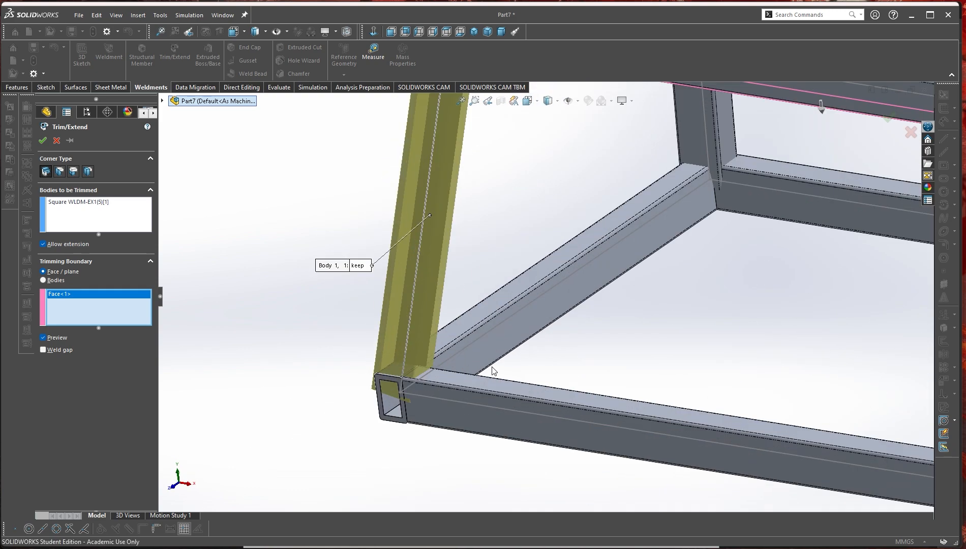
{"action": "left_click", "coordinate": [484, 386]}
{"action": "scroll", "coordinate": [503, 394], "scroll_direction": "up", "scroll_amount": 4}
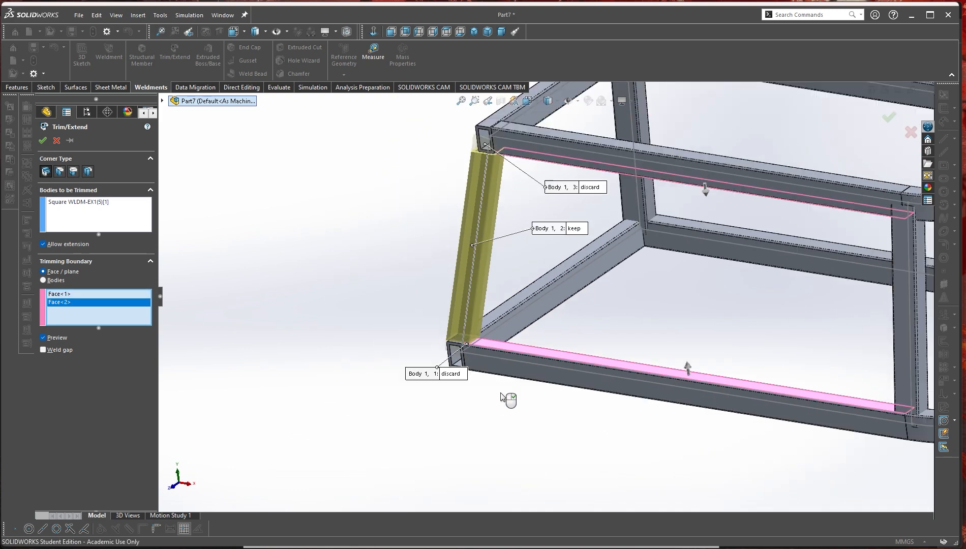
{"action": "middle_click_drag", "start_coordinate": [549, 263], "coordinate": [689, 240]}
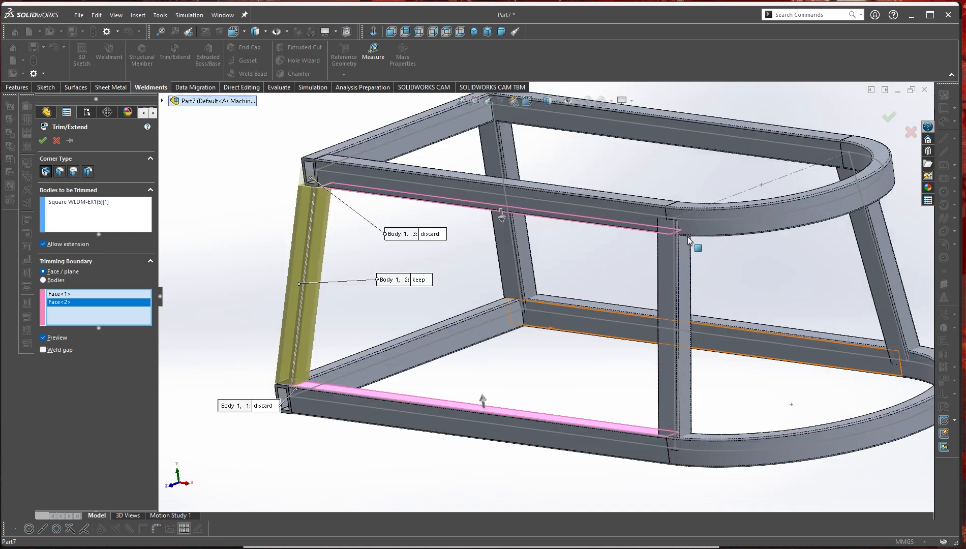
{"action": "left_click", "coordinate": [43, 141]}
- Start a Trim/Extend of the near arc-end leg against the underside of the upper loop's near straight member
{"action": "scroll", "coordinate": [316, 229], "scroll_direction": "down", "scroll_amount": 5}
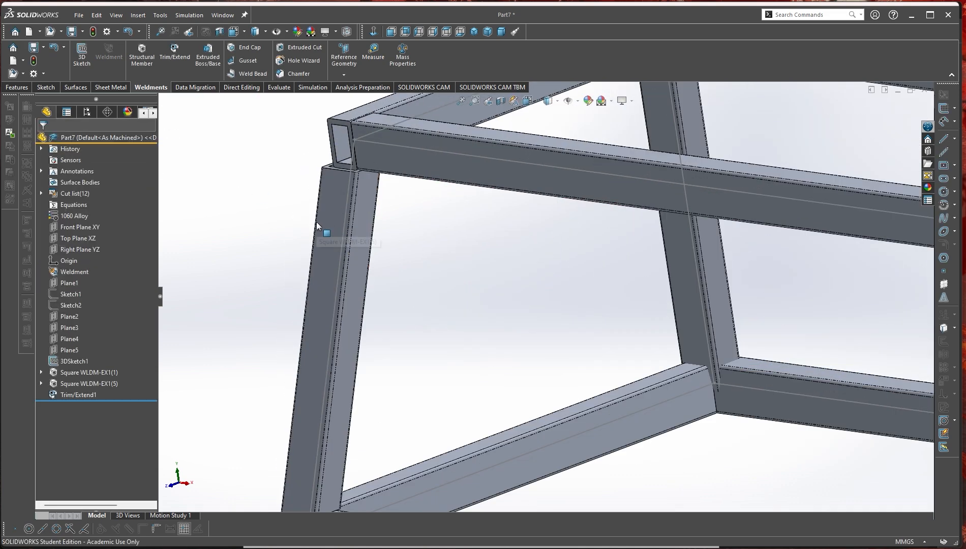
{"action": "scroll", "coordinate": [501, 422], "scroll_direction": "up", "scroll_amount": 6}
{"action": "scroll", "coordinate": [730, 361], "scroll_direction": "down", "scroll_amount": 5}
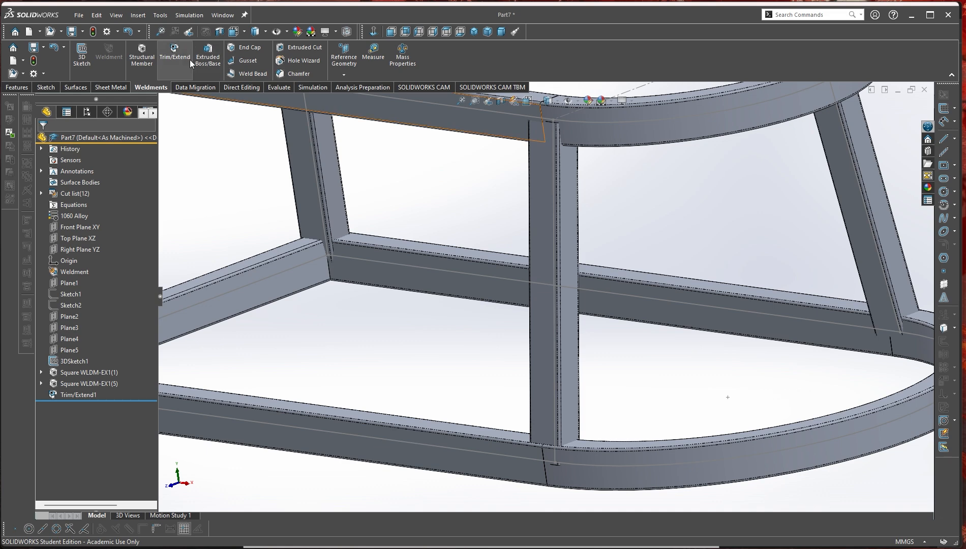
{"action": "left_click", "coordinate": [190, 59]}
{"action": "left_click", "coordinate": [547, 264]}
{"action": "middle_click_drag", "start_coordinate": [515, 325], "coordinate": [504, 272]}
{"action": "scroll", "coordinate": [581, 273], "scroll_direction": "up", "scroll_amount": 3}
{"action": "middle_click_drag", "start_coordinate": [654, 206], "coordinate": [673, 103]}
{"action": "scroll", "coordinate": [672, 103], "scroll_direction": "down", "scroll_amount": 3}
{"action": "scroll", "coordinate": [710, 228], "scroll_direction": "up", "scroll_amount": 2}
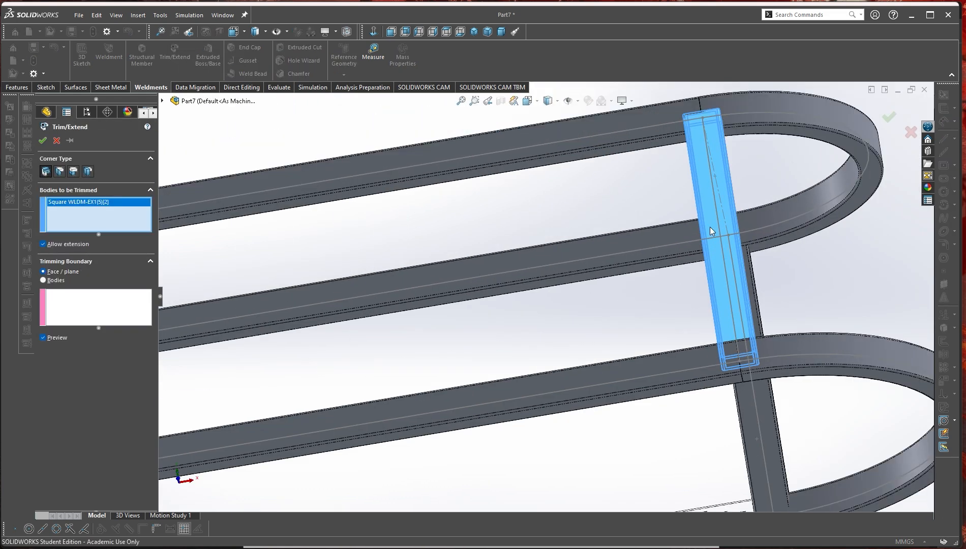
{"action": "scroll", "coordinate": [710, 231], "scroll_direction": "up", "scroll_amount": 2}
{"action": "middle_click_drag", "start_coordinate": [648, 211], "coordinate": [600, 173]}
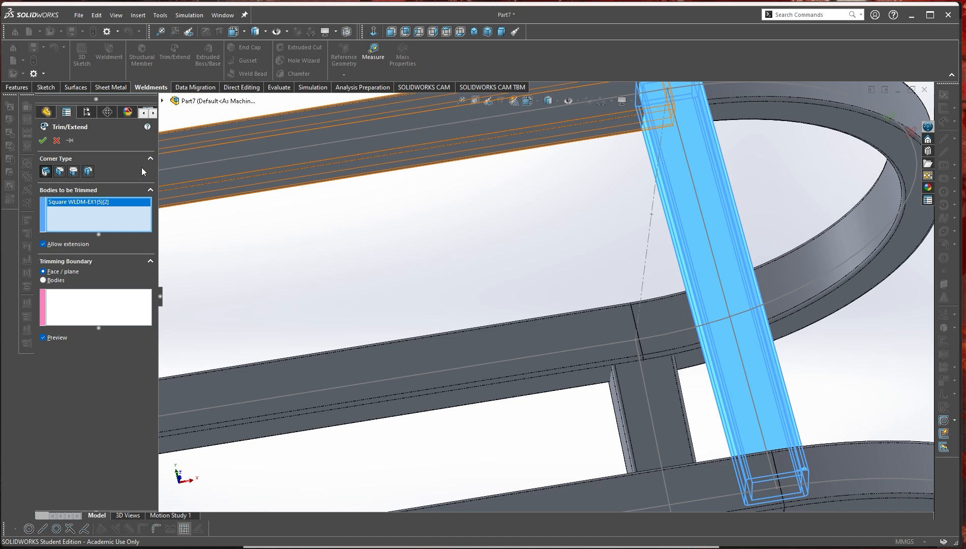
{"action": "left_click", "coordinate": [88, 305]}
{"action": "left_click", "coordinate": [470, 159]}
- Trim the near arc-end leg's lower end to the top face of the lower loop's straight member and accept
{"action": "middle_click_drag", "start_coordinate": [470, 160], "coordinate": [606, 261]}
{"action": "scroll", "coordinate": [642, 322], "scroll_direction": "up", "scroll_amount": 4}
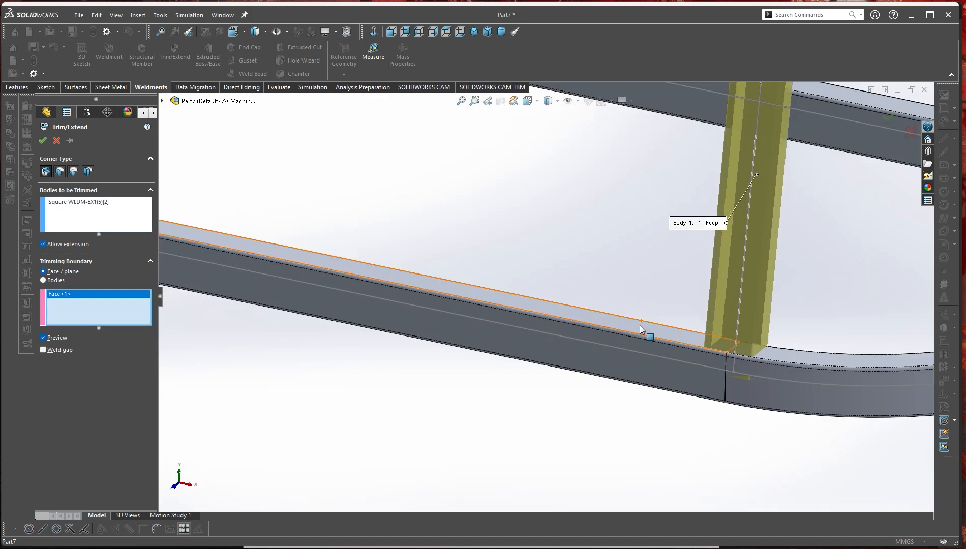
{"action": "left_click", "coordinate": [641, 331]}
{"action": "left_click", "coordinate": [43, 140]}
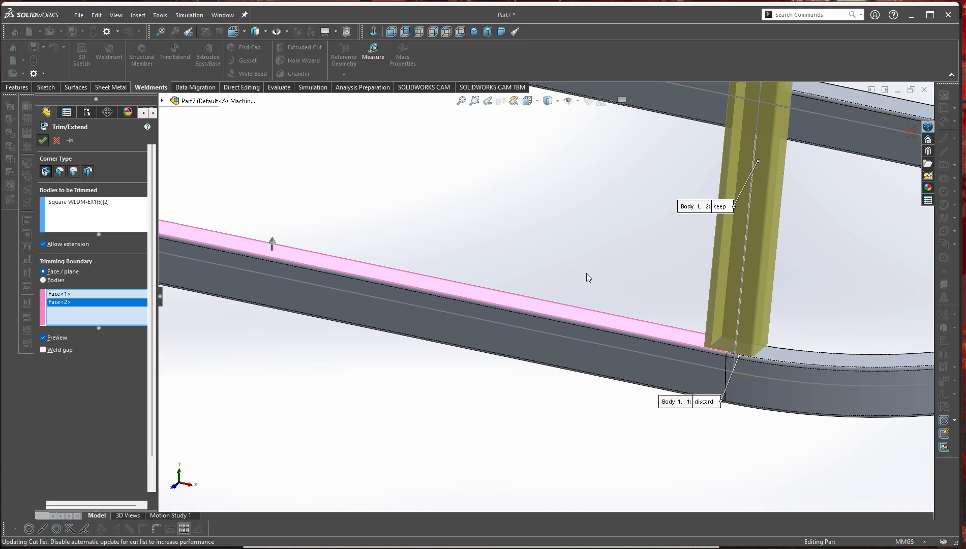
- Trim the far arc-end leg between the underside of the upper arc member and the top face of the lower arc member
{"action": "scroll", "coordinate": [685, 308], "scroll_direction": "down", "scroll_amount": 5}
{"action": "middle_click_drag", "start_coordinate": [686, 309], "coordinate": [538, 230]}
{"action": "scroll", "coordinate": [655, 258], "scroll_direction": "up", "scroll_amount": 5}
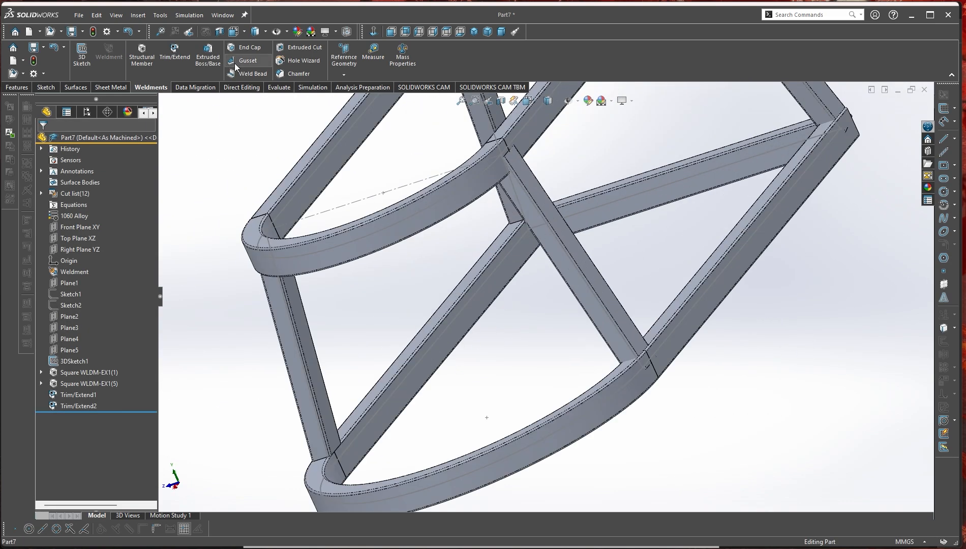
{"action": "left_click", "coordinate": [174, 52]}
{"action": "left_click", "coordinate": [600, 295]}
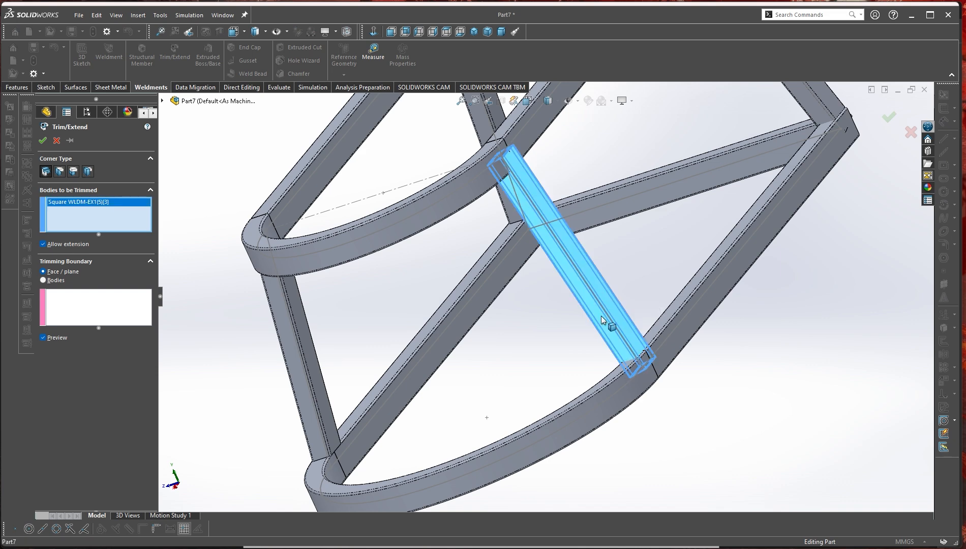
{"action": "middle_click_drag", "start_coordinate": [602, 317], "coordinate": [555, 244]}
{"action": "left_click", "coordinate": [61, 304]}
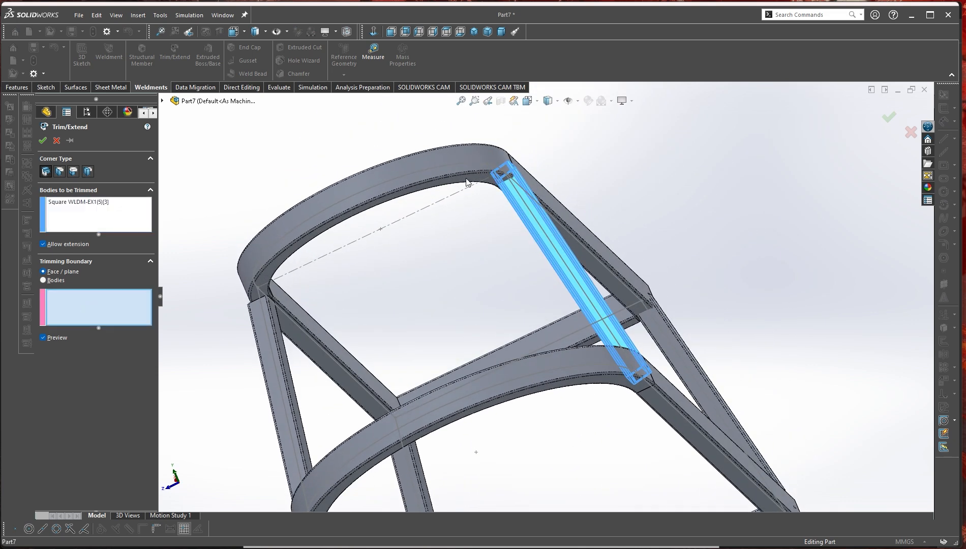
{"action": "middle_click_drag", "start_coordinate": [517, 204], "coordinate": [565, 316]}
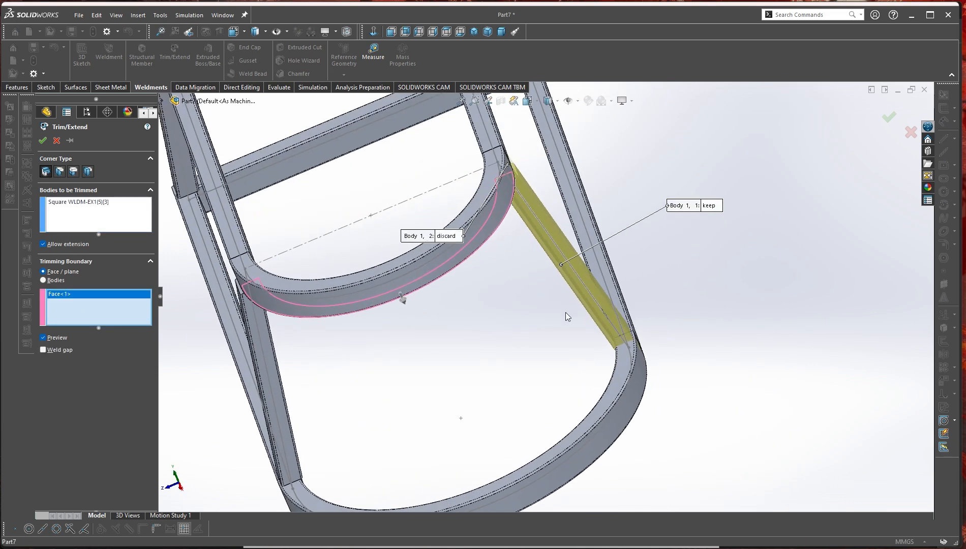
{"action": "left_click", "coordinate": [633, 365]}
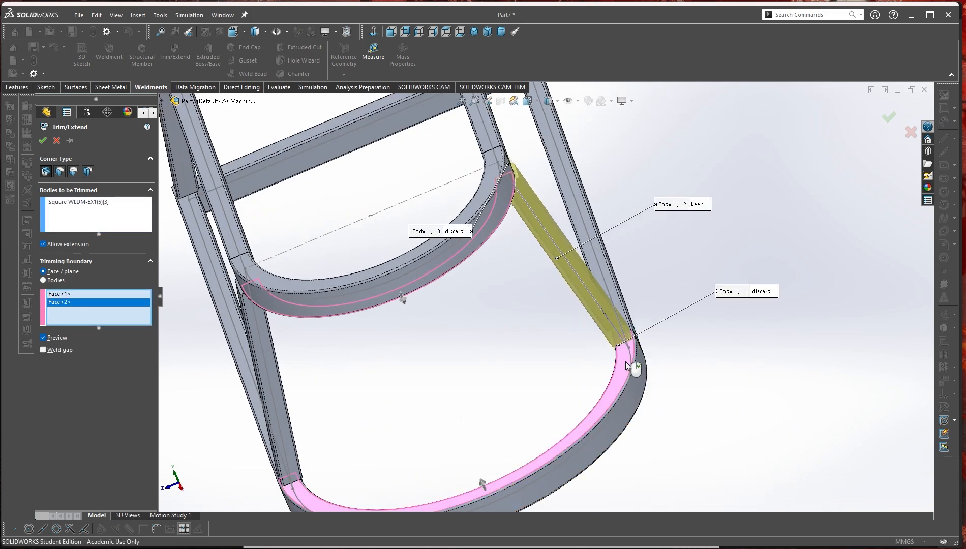
{"action": "left_click", "coordinate": [43, 140]}
- Start a Trim/Extend, clear the preselected boundary face, and set the far square-corner leg as the body to trim
{"action": "scroll", "coordinate": [594, 267], "scroll_direction": "up", "scroll_amount": 3}
{"action": "middle_click_drag", "start_coordinate": [609, 241], "coordinate": [602, 202]}
{"action": "scroll", "coordinate": [601, 205], "scroll_direction": "down", "scroll_amount": 5}
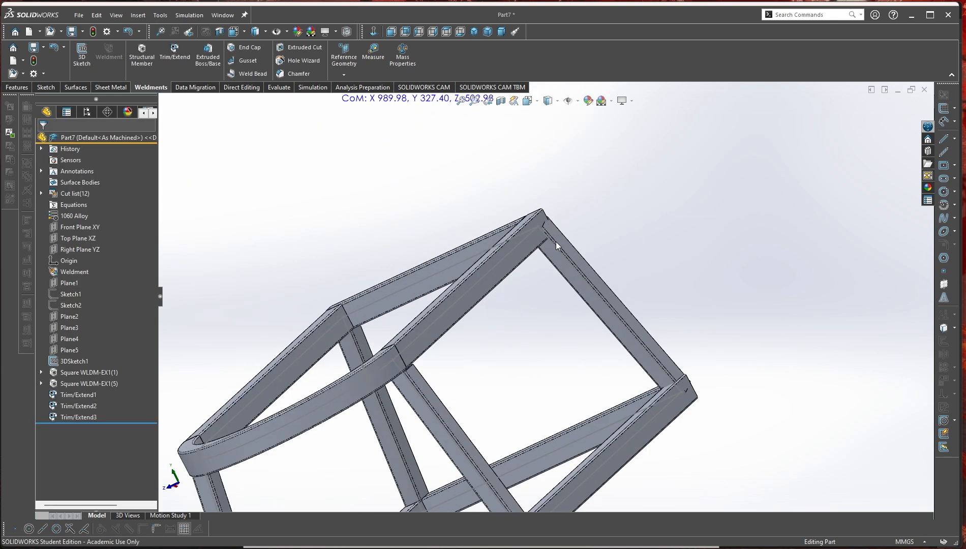
{"action": "left_click", "coordinate": [590, 229]}
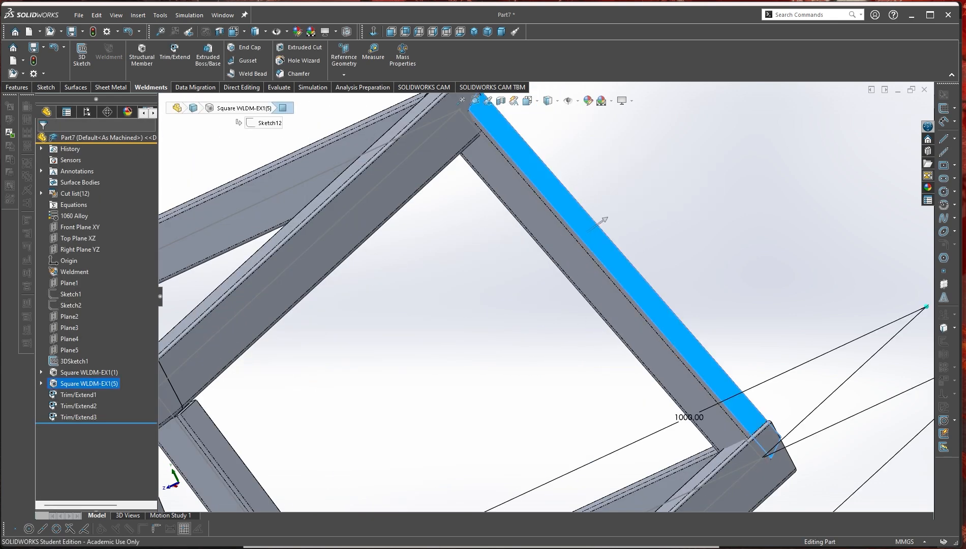
{"action": "left_click", "coordinate": [174, 53]}
{"action": "right_click", "coordinate": [93, 301]}
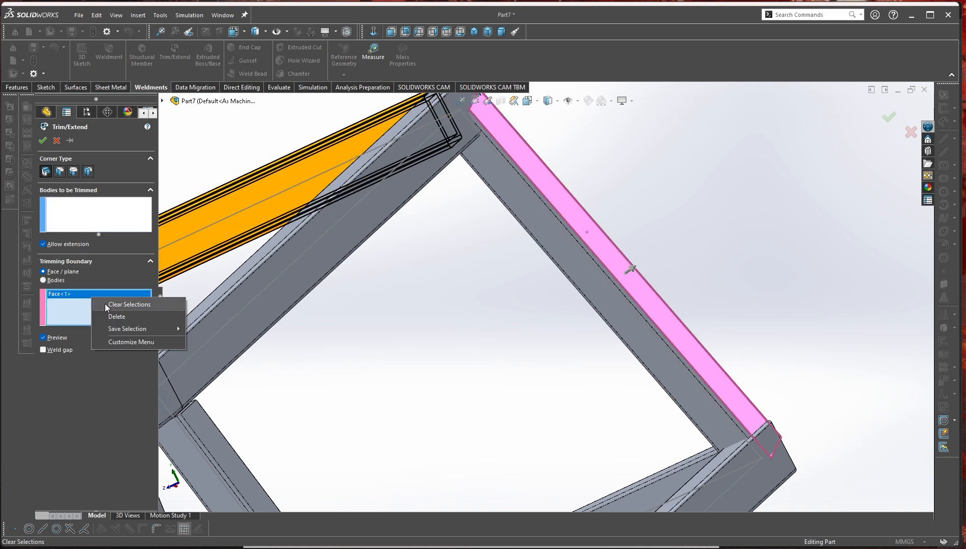
{"action": "left_click", "coordinate": [183, 307]}
{"action": "left_click", "coordinate": [580, 215]}
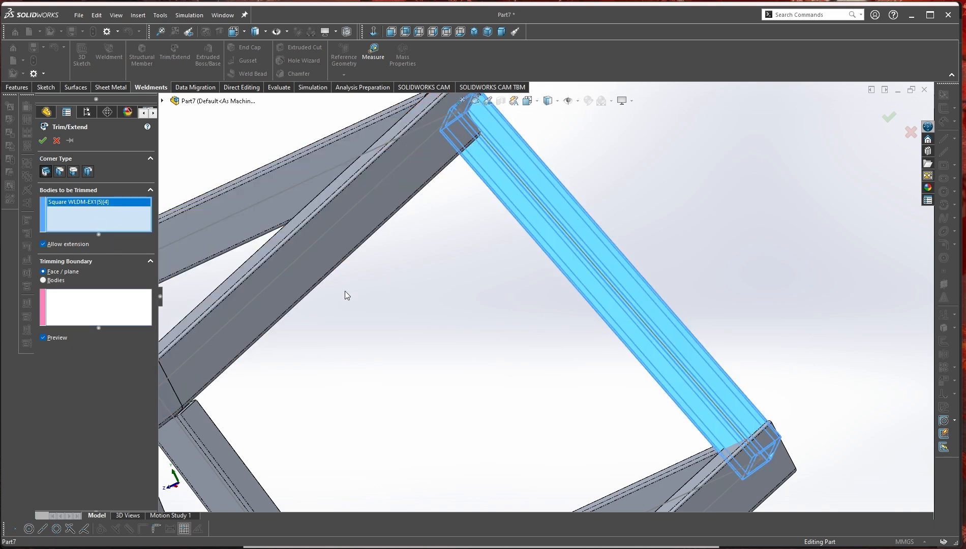
{"action": "left_click", "coordinate": [107, 309]}
- Trim the far square-corner leg between the upper loop's far side member underside and the lower loop's far side member top face
{"action": "middle_click_drag", "start_coordinate": [418, 339], "coordinate": [414, 287]}
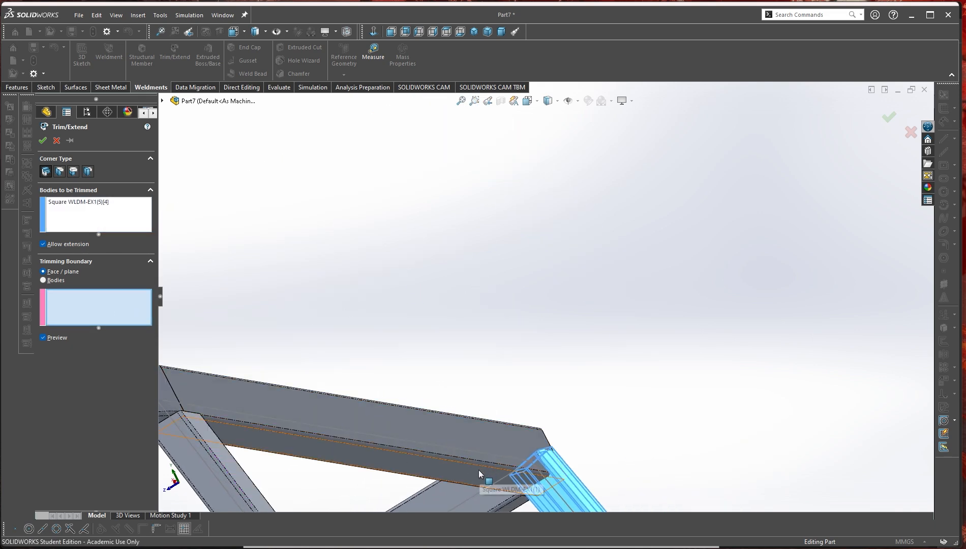
{"action": "left_click", "coordinate": [478, 469]}
{"action": "scroll", "coordinate": [490, 468], "scroll_direction": "up", "scroll_amount": 5}
{"action": "middle_click_drag", "start_coordinate": [524, 395], "coordinate": [335, 296]}
{"action": "scroll", "coordinate": [484, 342], "scroll_direction": "down", "scroll_amount": 2}
{"action": "left_click", "coordinate": [487, 349]}
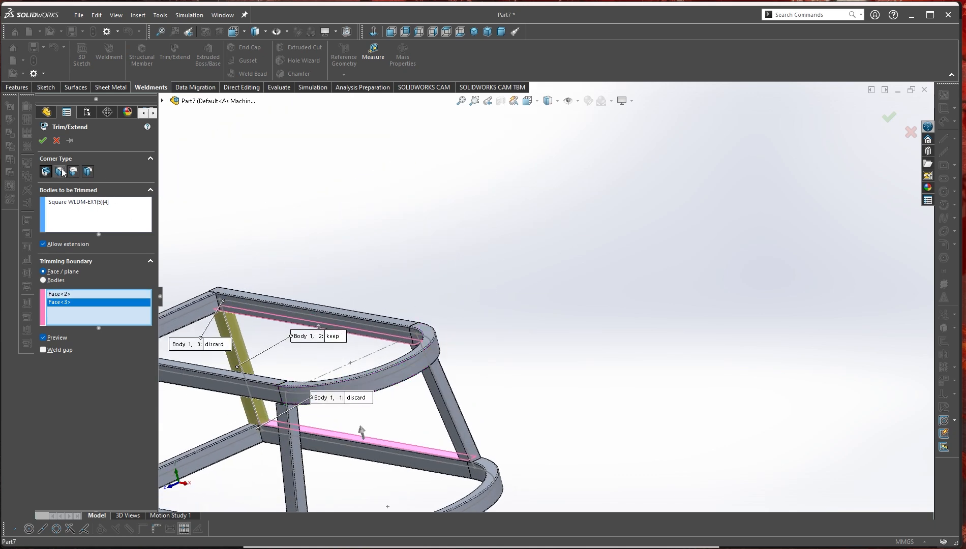
{"action": "left_click", "coordinate": [43, 141]}
- Compare the trimmed frame in isometric view with the Question 4 images on page 22 of the exam PDF
{"action": "scroll", "coordinate": [454, 401], "scroll_direction": "up", "scroll_amount": 3}
{"action": "scroll", "coordinate": [455, 402], "scroll_direction": "down", "scroll_amount": 4}
{"action": "scroll", "coordinate": [455, 402], "scroll_direction": "up", "scroll_amount": 2}
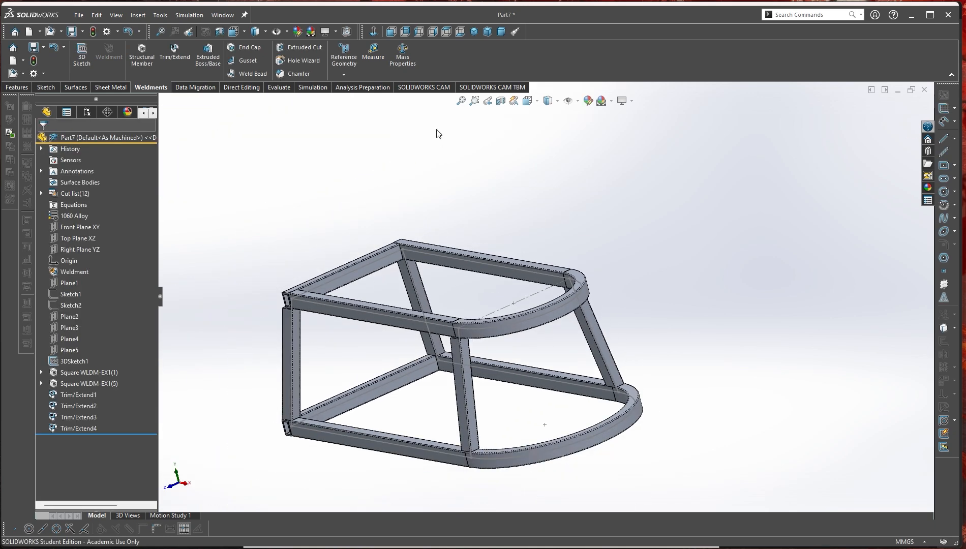
{"action": "left_click", "coordinate": [473, 32]}
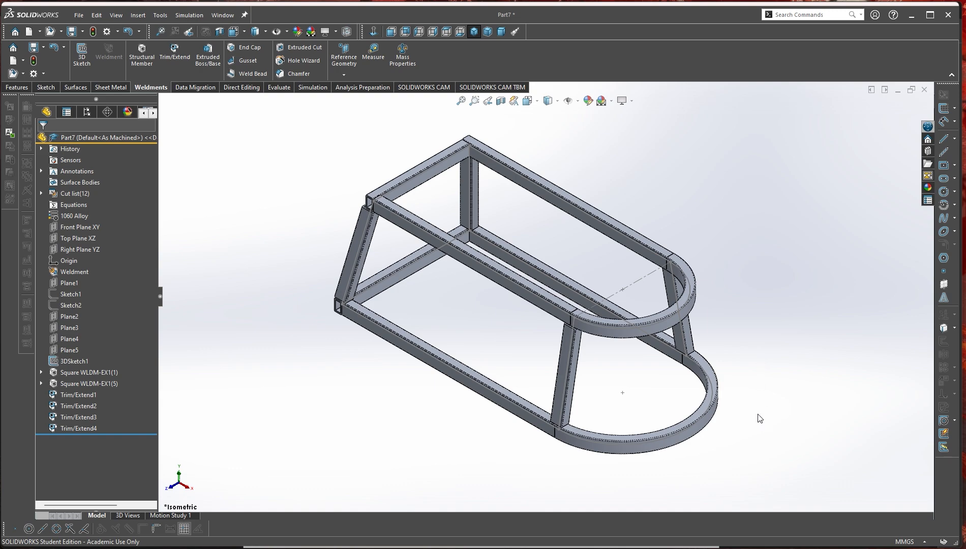
{"action": "key", "text": "alt+Tab"}
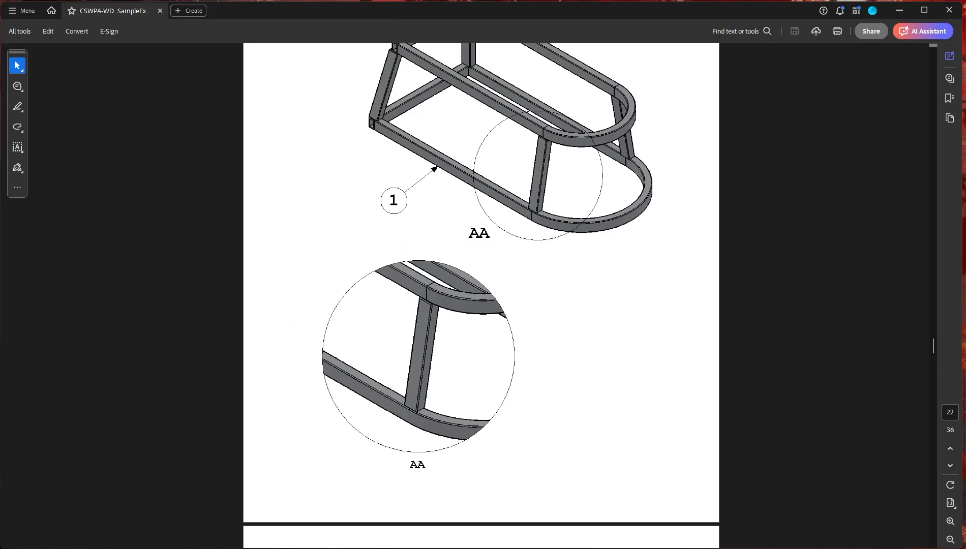
{"action": "scroll", "coordinate": [527, 398], "scroll_direction": "up", "scroll_amount": 2}
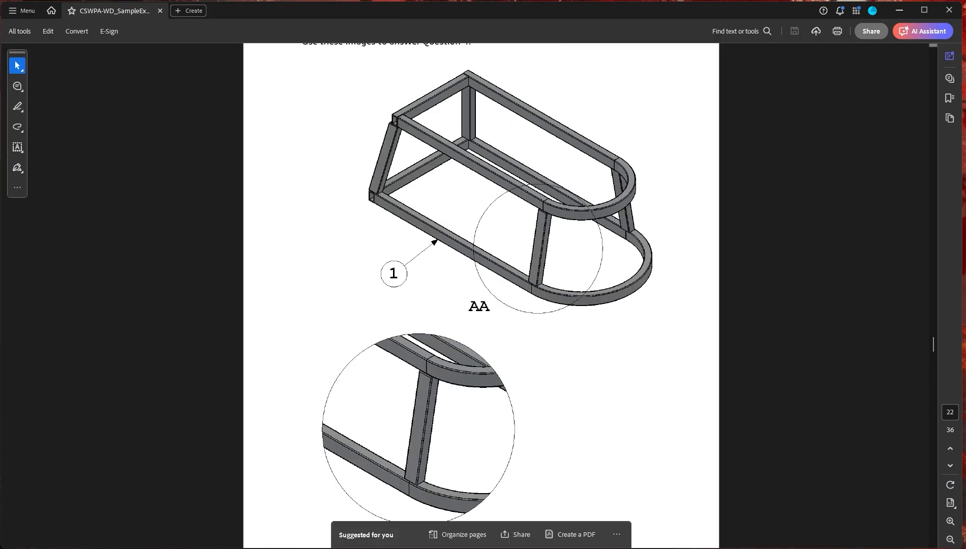
{"action": "key", "text": "alt+Tab"}
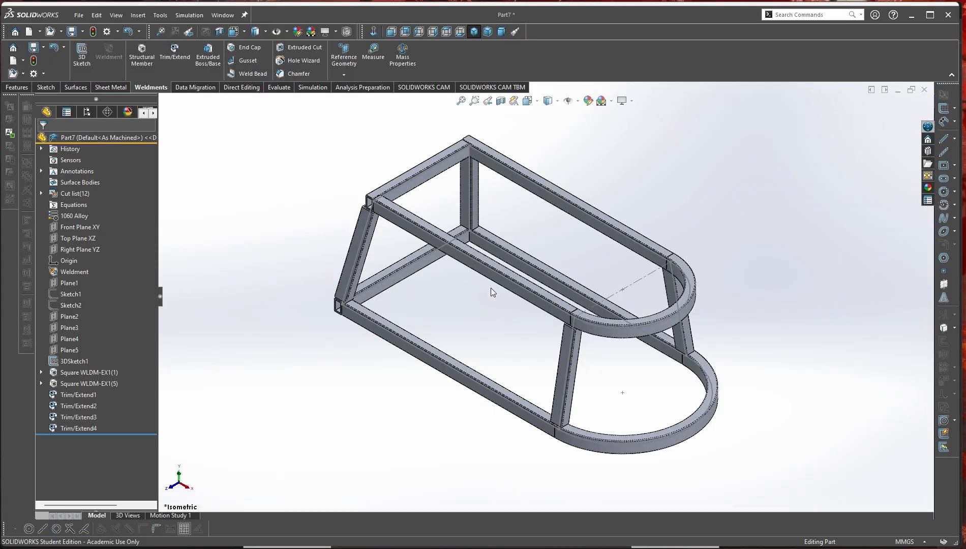
- Evaluate the trimmed weldment's mass properties, check the mass against the Question 4 answer in the key, and close the results
{"action": "left_click", "coordinate": [402, 56]}
{"action": "left_click_drag", "start_coordinate": [283, 118], "coordinate": [367, 103]}
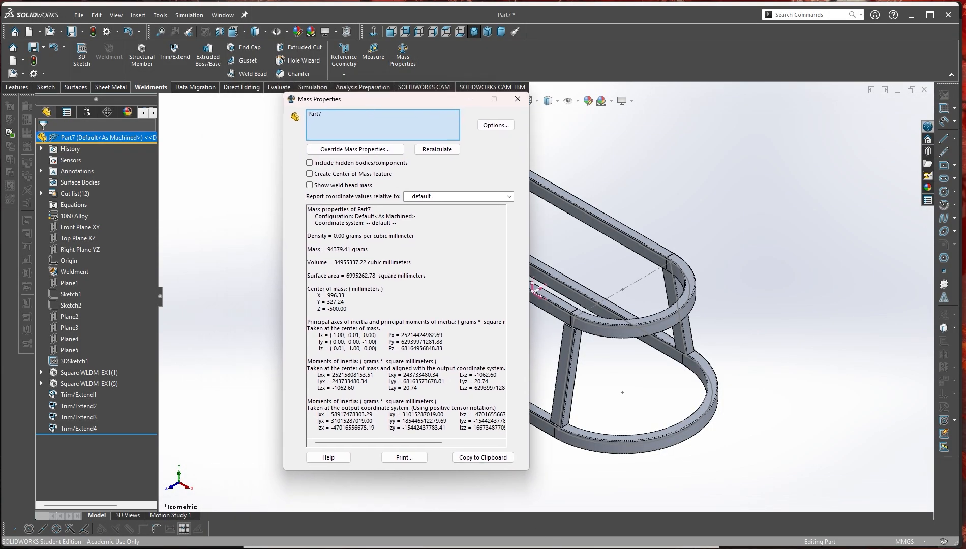
{"action": "key", "text": "alt+Tab"}
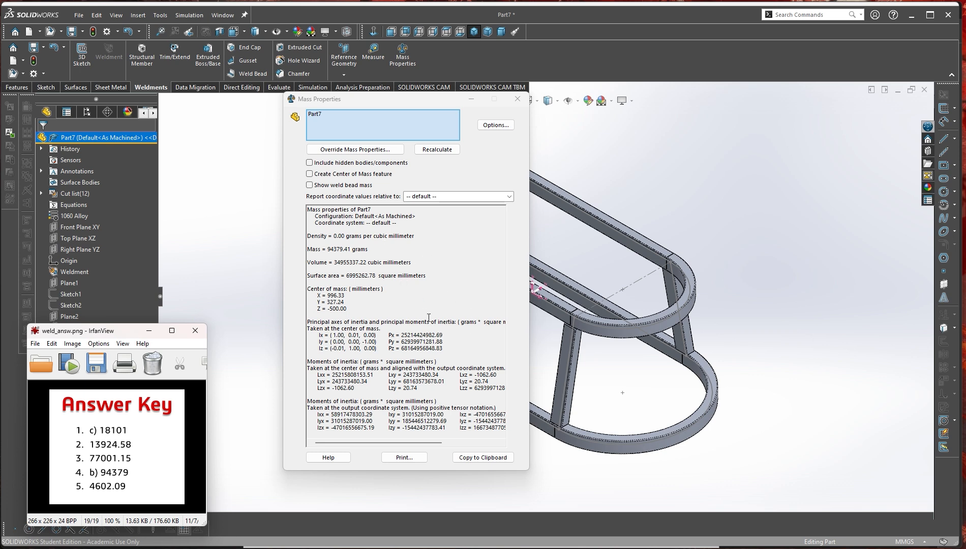
{"action": "left_click", "coordinate": [471, 270]}
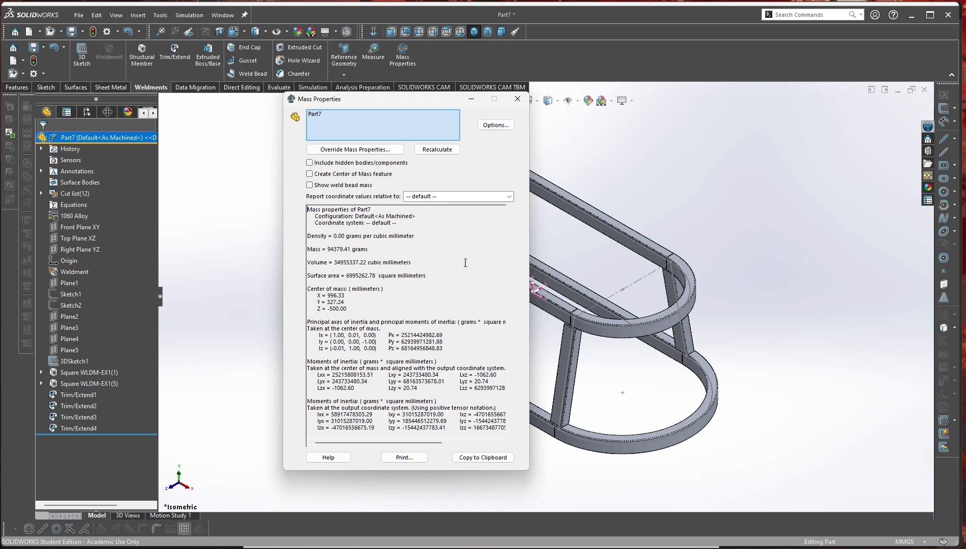
{"action": "left_click", "coordinate": [518, 99]}
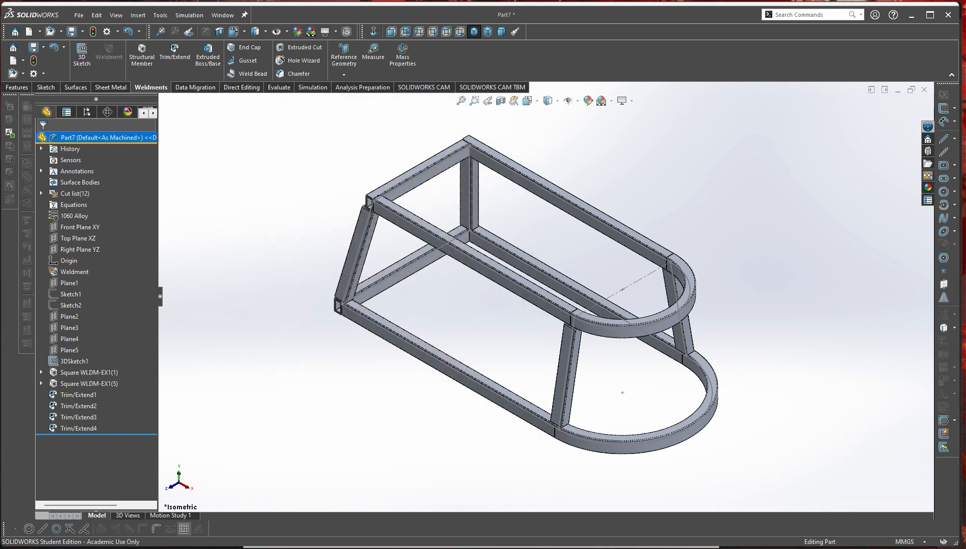
- Read the Question 5 three-segment corner miter instructions and Detail BB images on pages 24 and 25 of the exam PDF
{"action": "key", "text": "alt+Tab"}
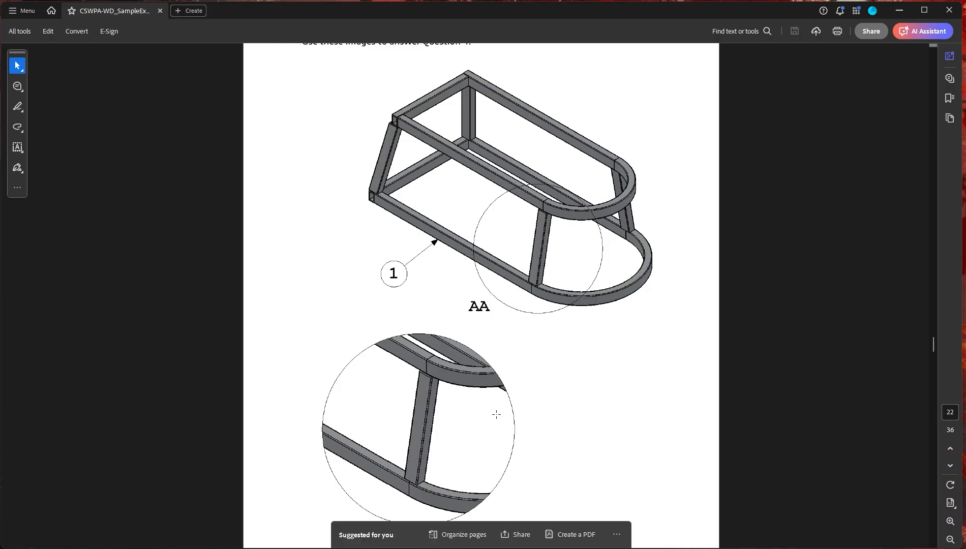
{"action": "scroll", "coordinate": [560, 402], "scroll_direction": "down", "scroll_amount": 10}
{"action": "scroll", "coordinate": [587, 391], "scroll_direction": "down", "scroll_amount": 12}
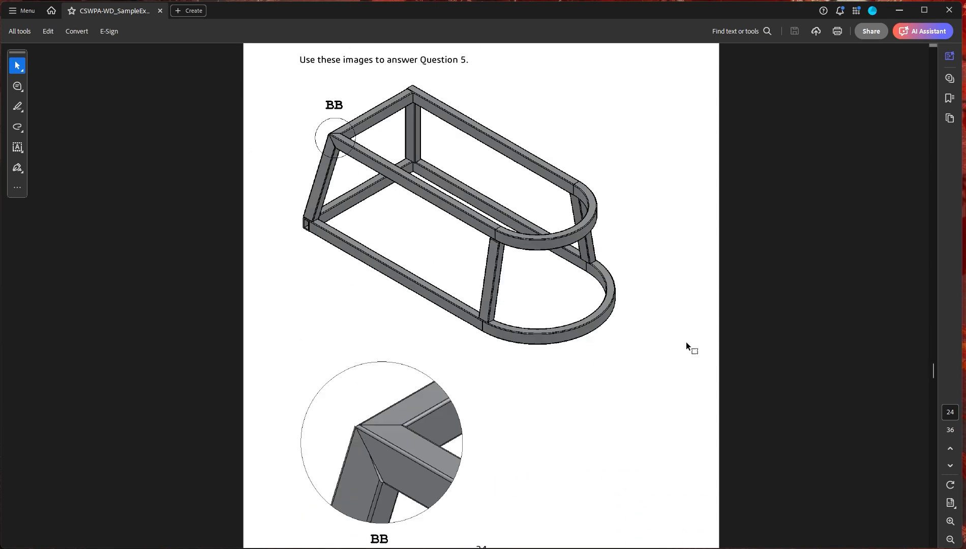
{"action": "scroll", "coordinate": [592, 400], "scroll_direction": "down", "scroll_amount": 20}
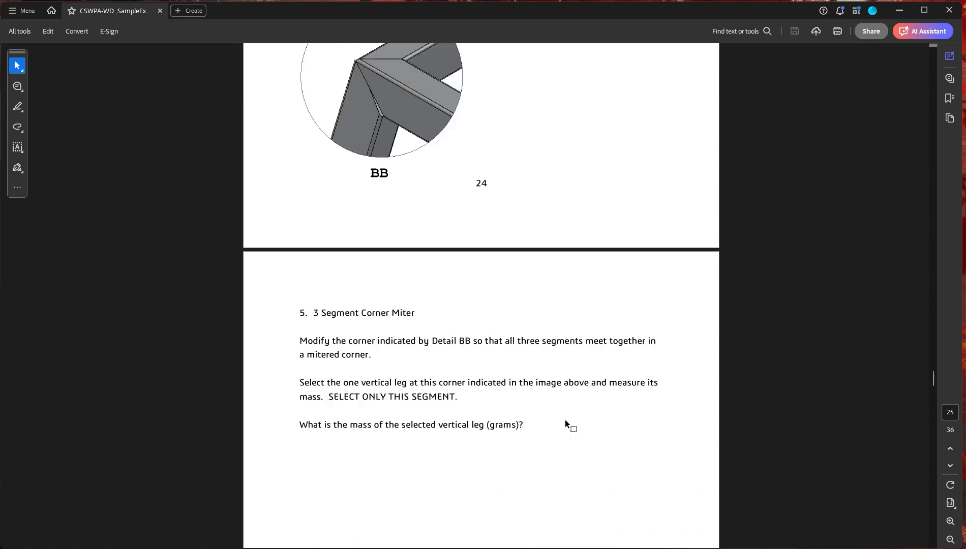
{"action": "scroll", "coordinate": [549, 368], "scroll_direction": "up", "scroll_amount": 10}
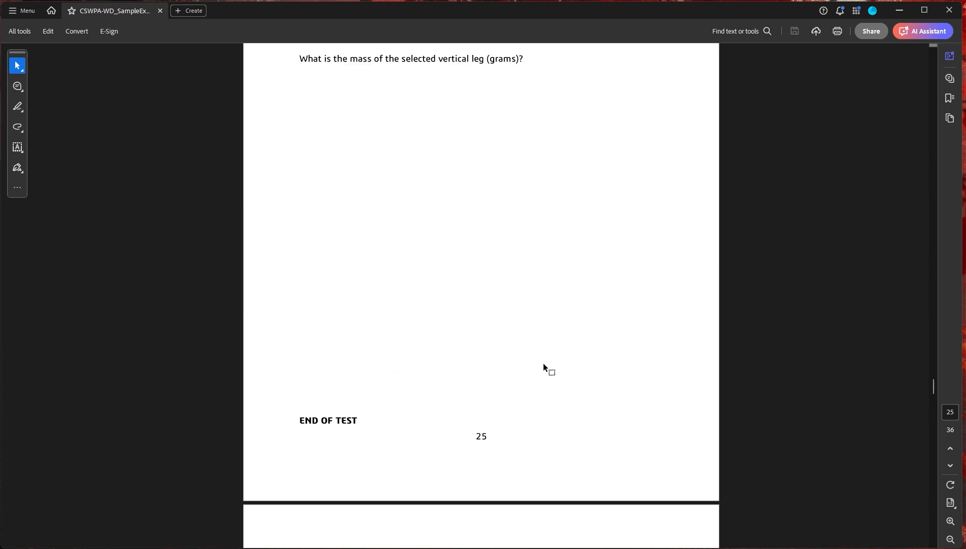
{"action": "scroll", "coordinate": [509, 315], "scroll_direction": "down", "scroll_amount": 1}
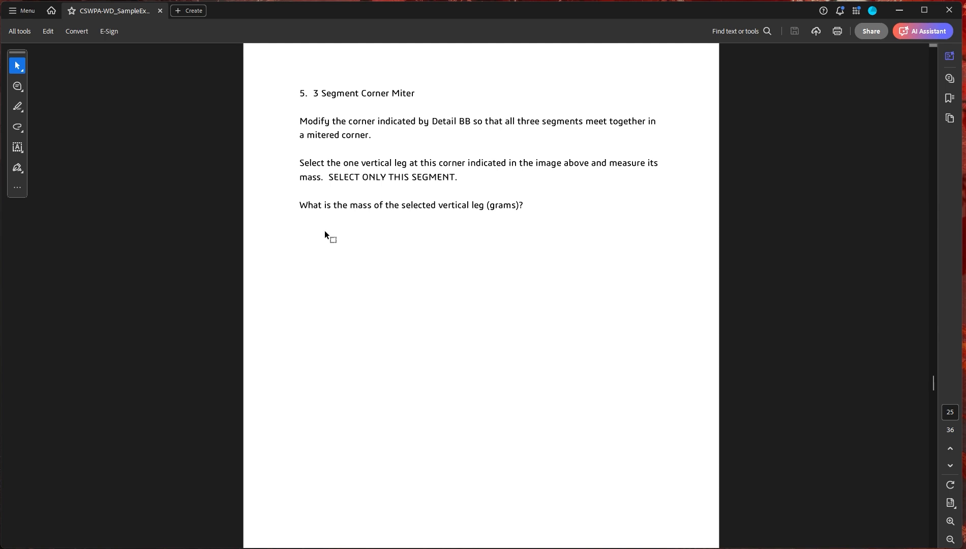
{"action": "scroll", "coordinate": [573, 312], "scroll_direction": "up", "scroll_amount": 1}
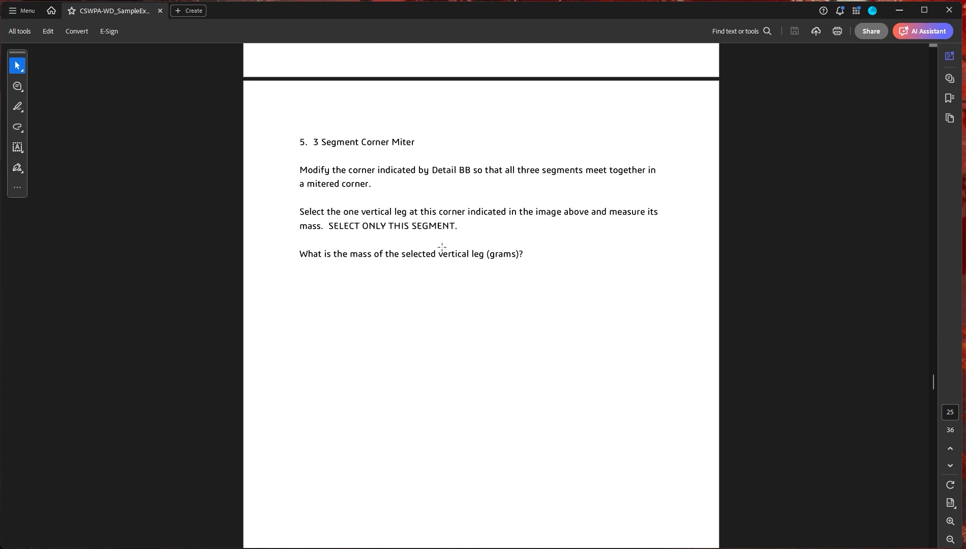
{"action": "scroll", "coordinate": [580, 317], "scroll_direction": "up", "scroll_amount": 10}
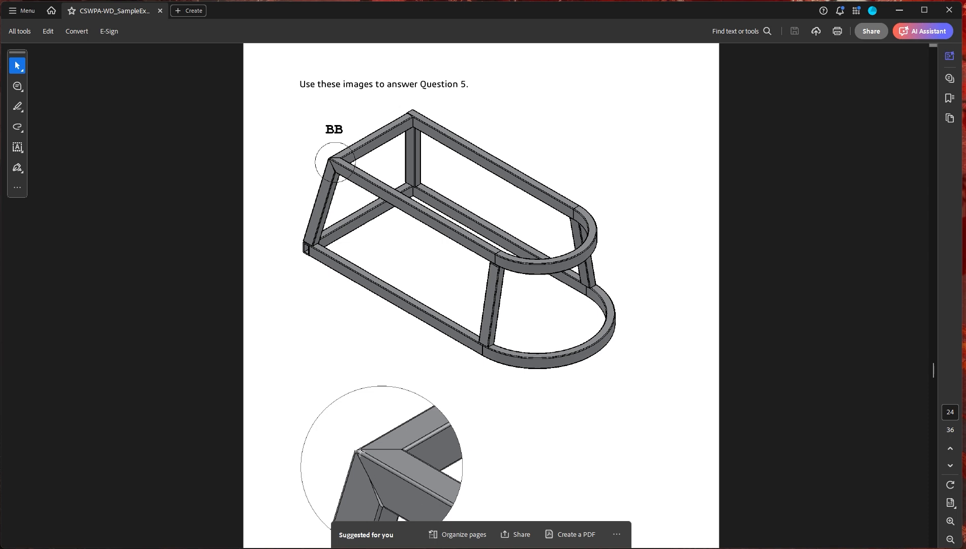
{"action": "scroll", "coordinate": [581, 348], "scroll_direction": "down", "scroll_amount": 2}
{"action": "scroll", "coordinate": [569, 380], "scroll_direction": "down", "scroll_amount": 5}
{"action": "scroll", "coordinate": [535, 350], "scroll_direction": "up", "scroll_amount": 6}
{"action": "scroll", "coordinate": [557, 427], "scroll_direction": "down", "scroll_amount": 1}
{"action": "key", "text": "alt+Tab"}
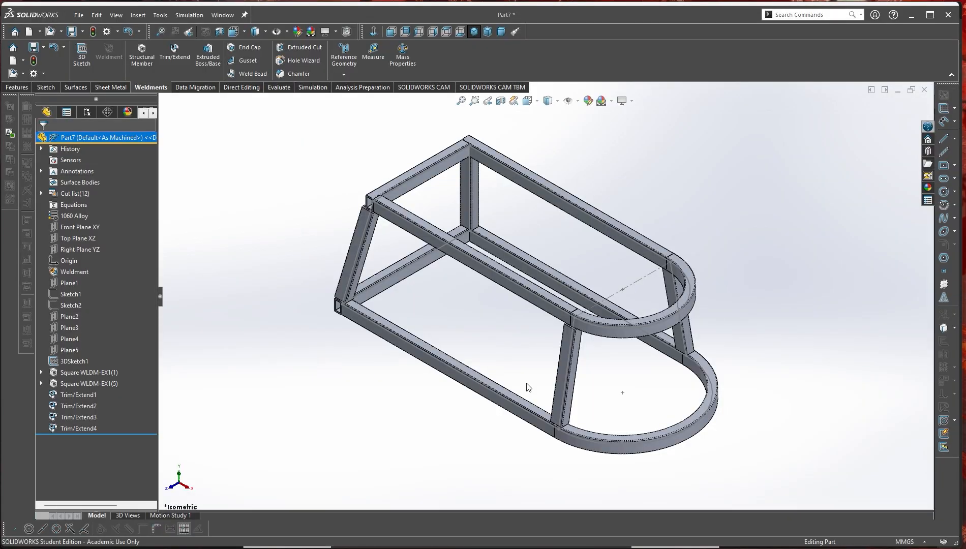
- Edit the legs' structural member and delete the group containing the near square-corner leg at Detail BB
{"action": "left_click", "coordinate": [358, 243]}
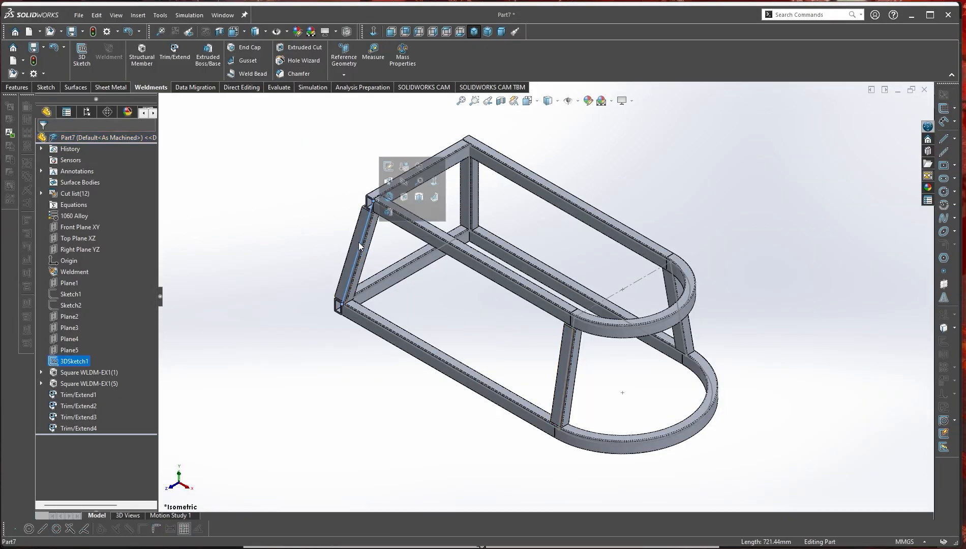
{"action": "left_click", "coordinate": [81, 384]}
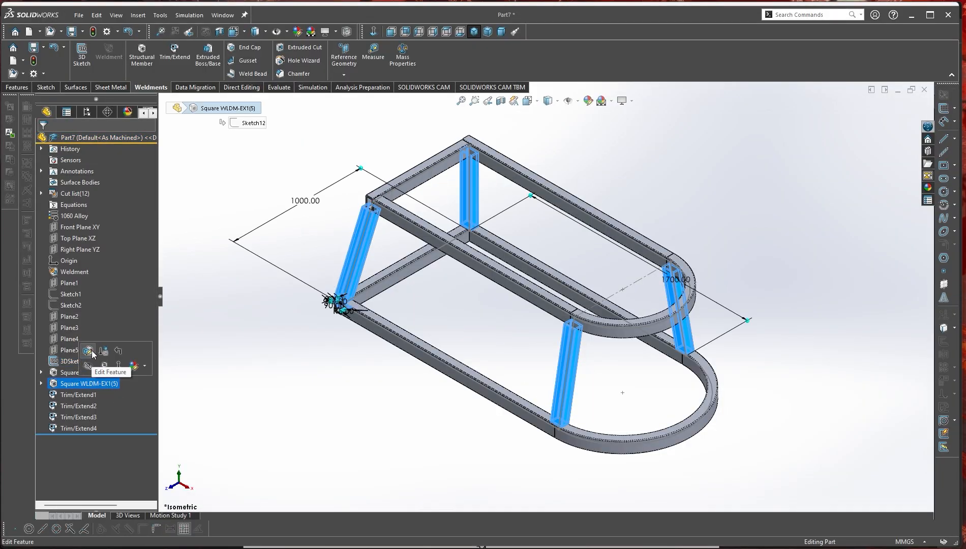
{"action": "left_click", "coordinate": [88, 351]}
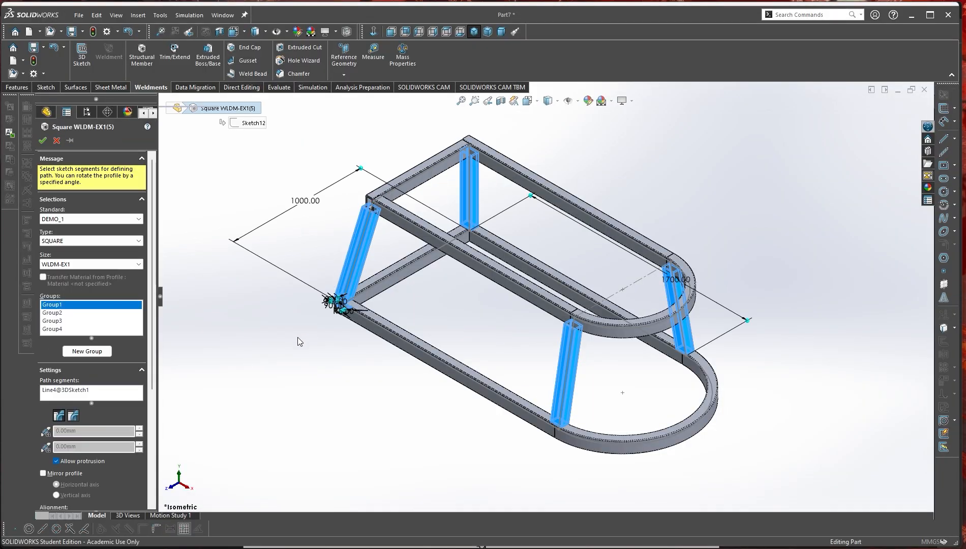
{"action": "left_click", "coordinate": [58, 310]}
{"action": "left_click", "coordinate": [56, 305]}
{"action": "right_click", "coordinate": [58, 306]}
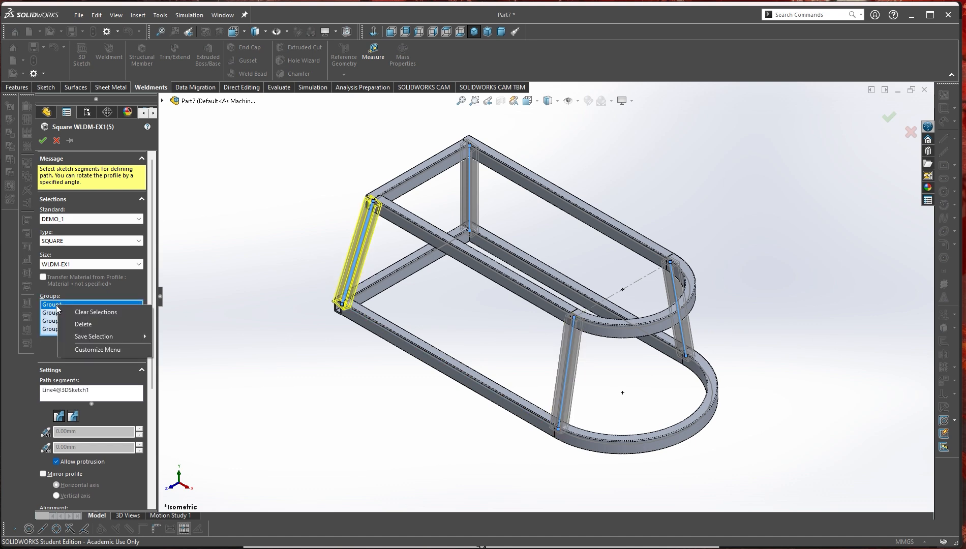
{"action": "left_click", "coordinate": [81, 325]}
{"action": "left_click", "coordinate": [42, 142]}
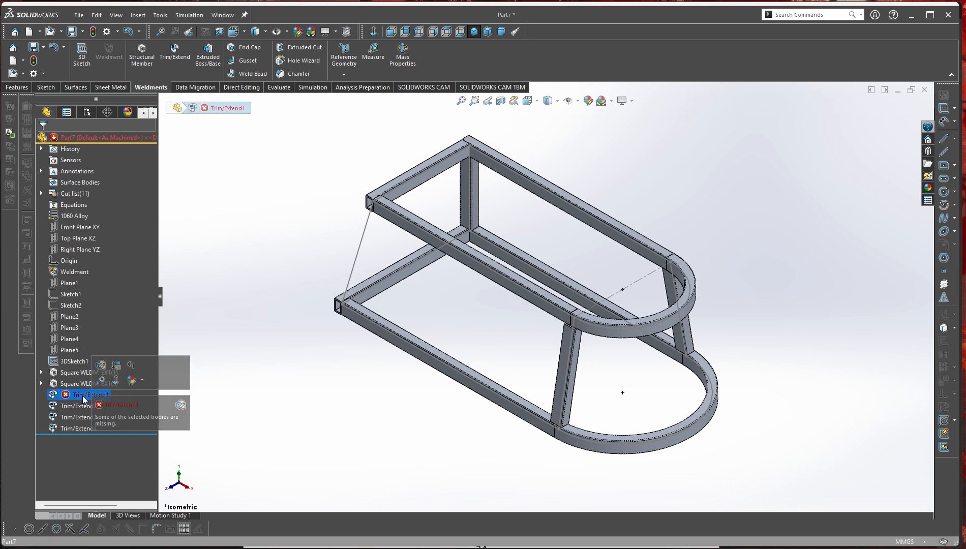
- Delete the Trim/Extend1 feature that belonged to the removed leg
{"action": "right_click", "coordinate": [71, 396]}
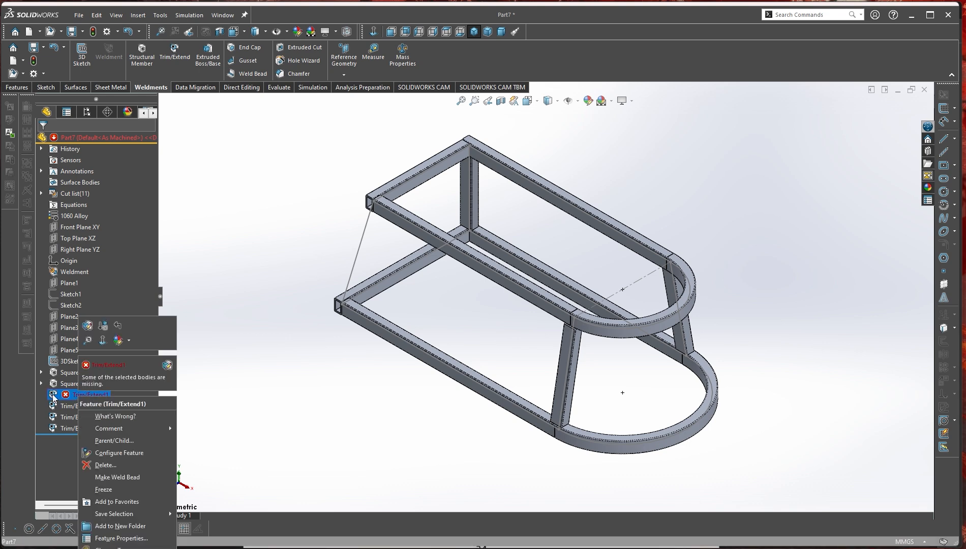
{"action": "left_click", "coordinate": [54, 396]}
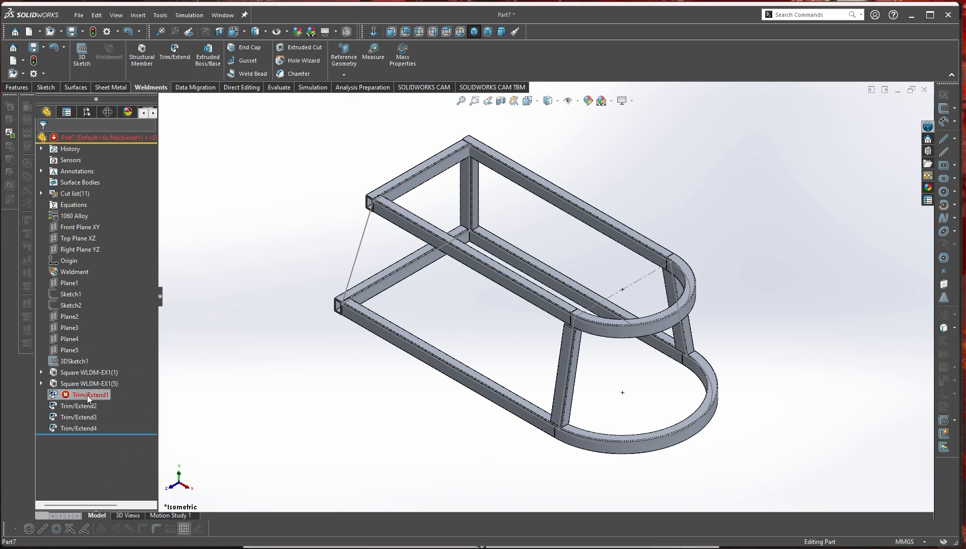
{"action": "right_click", "coordinate": [87, 394]}
{"action": "left_click", "coordinate": [110, 464]}
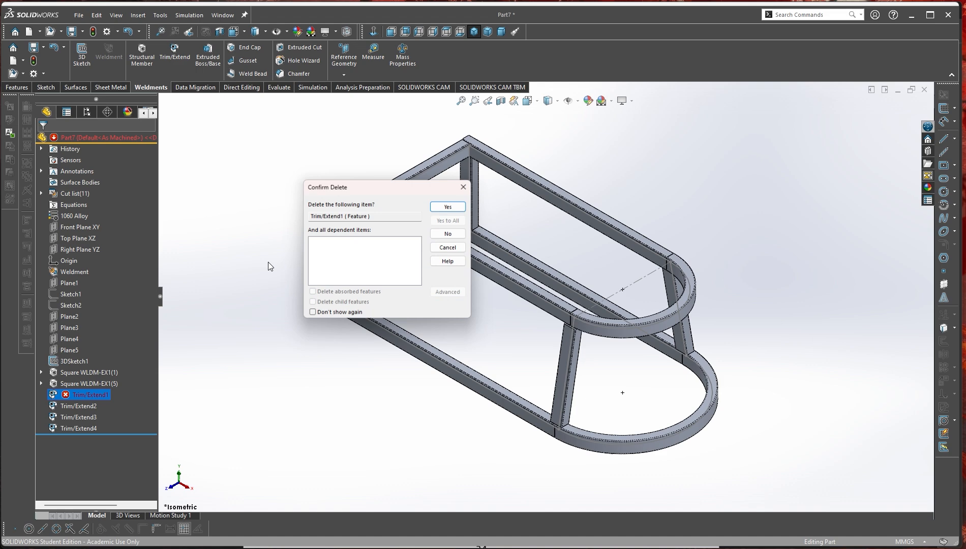
{"action": "left_click", "coordinate": [446, 202]}
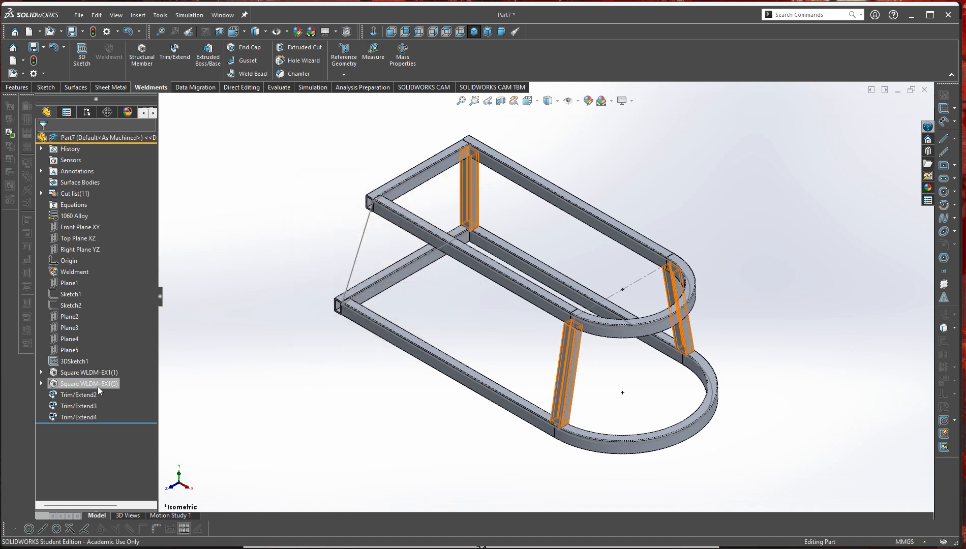
- Edit the loops' structural member and add a new group using the near square-corner leg's sketch line
{"action": "right_click", "coordinate": [81, 374]}
{"action": "left_click", "coordinate": [90, 346]}
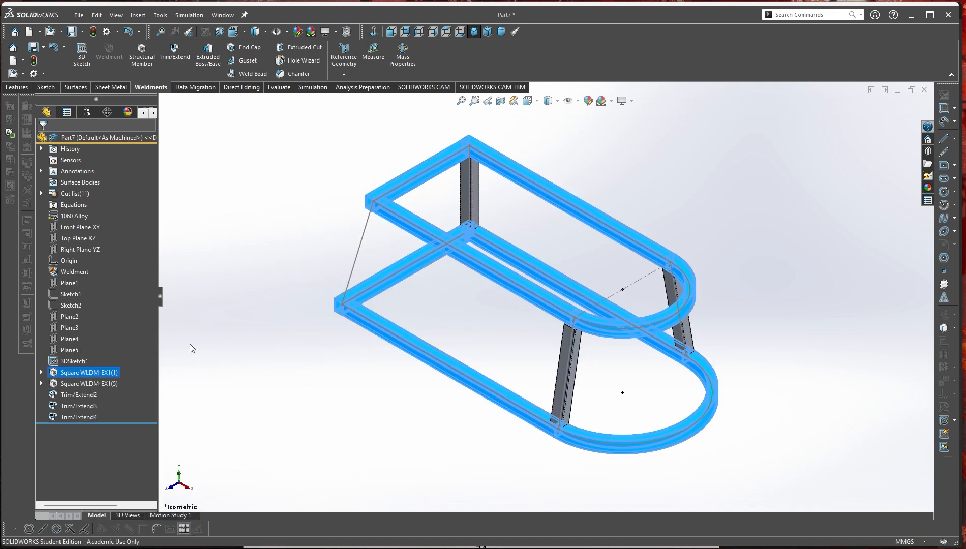
{"action": "scroll", "coordinate": [386, 254], "scroll_direction": "up", "scroll_amount": 3}
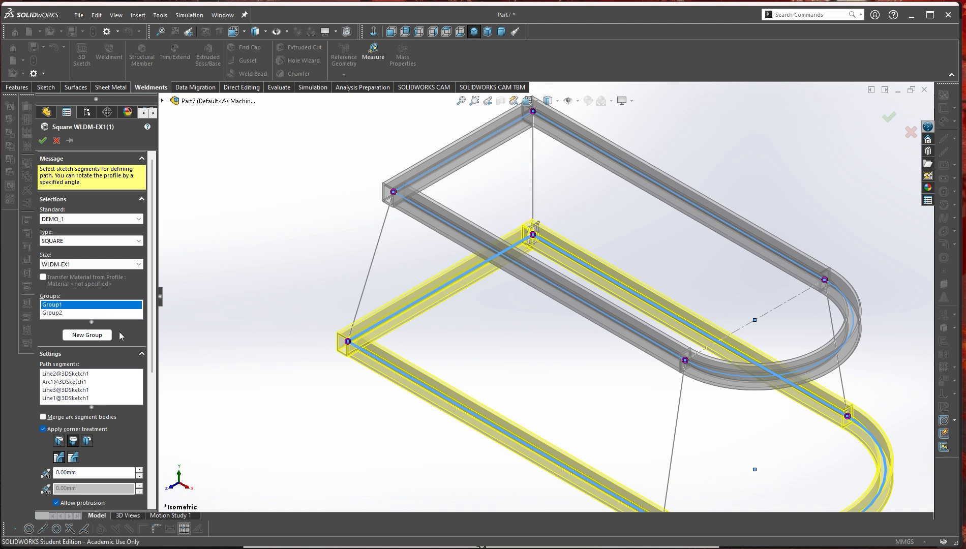
{"action": "left_click", "coordinate": [87, 334]}
{"action": "left_click", "coordinate": [380, 242]}
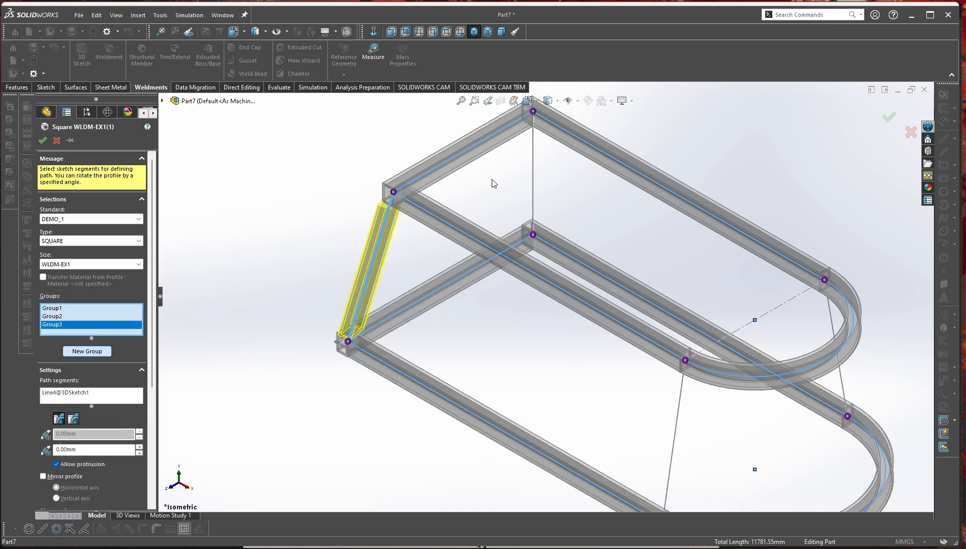
- Align the new leg group's vertical axis to the lower loop's near long side line and accept the structural member
{"action": "scroll", "coordinate": [95, 406], "scroll_direction": "down", "scroll_amount": 3}
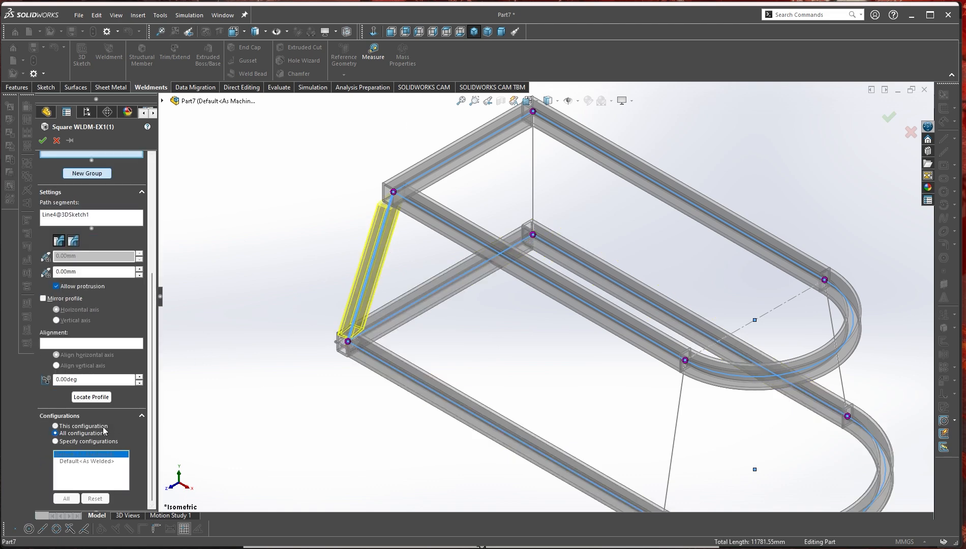
{"action": "left_click", "coordinate": [393, 369]}
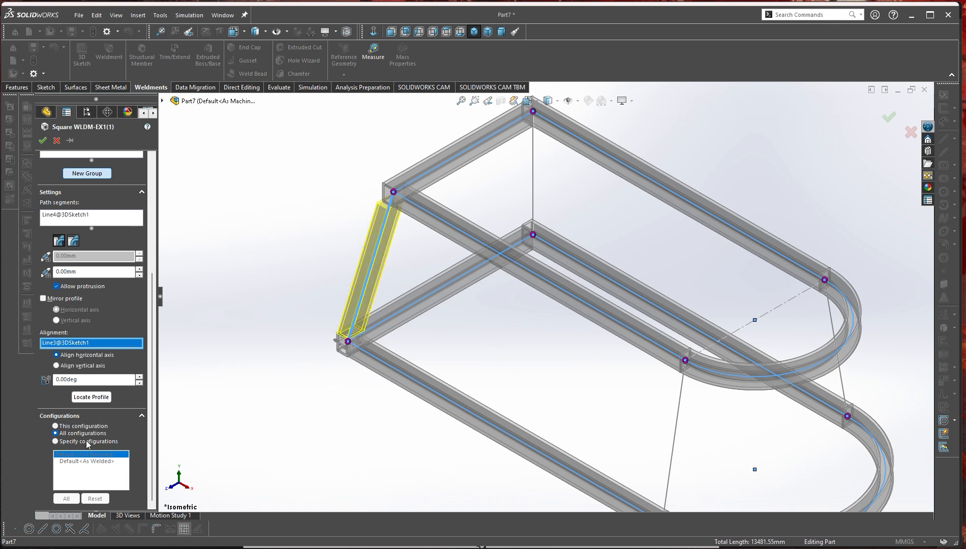
{"action": "left_click", "coordinate": [77, 365]}
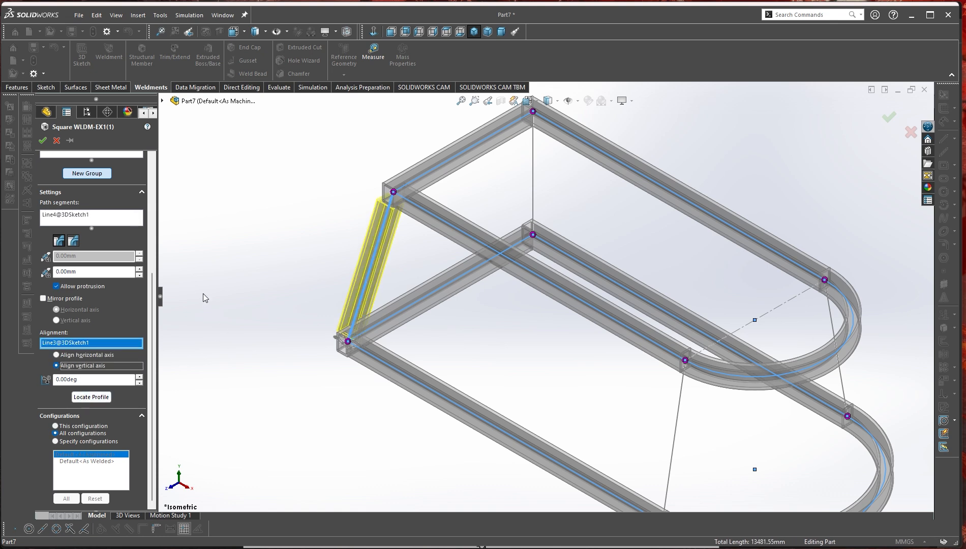
{"action": "left_click", "coordinate": [43, 140]}
{"action": "scroll", "coordinate": [383, 288], "scroll_direction": "down", "scroll_amount": 2}
{"action": "scroll", "coordinate": [572, 284], "scroll_direction": "up", "scroll_amount": 1}
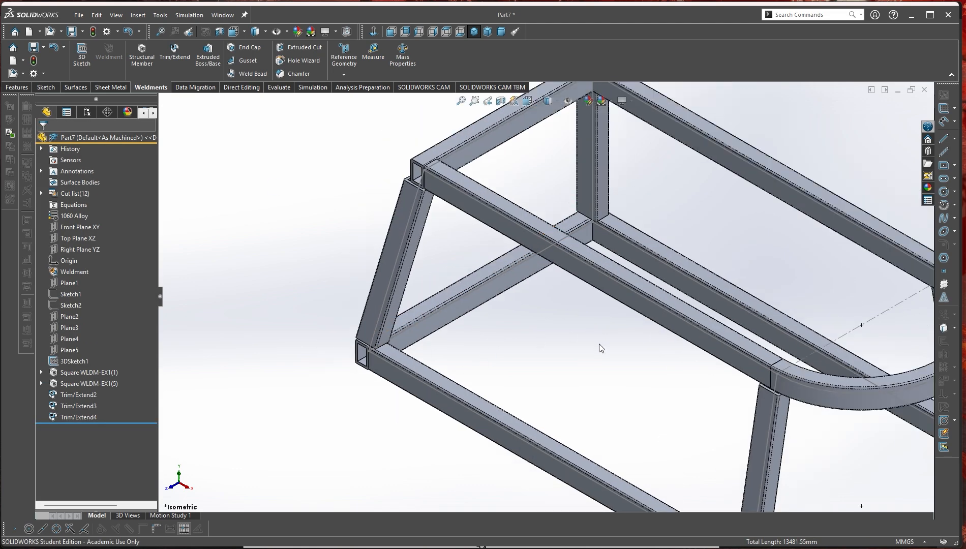
{"action": "right_click", "coordinate": [97, 372]}
{"action": "left_click", "coordinate": [362, 443]}
- Reread the Question 5 text in the exam PDF against the Detail BB mitered corner images
{"action": "key", "text": "alt+Tab"}
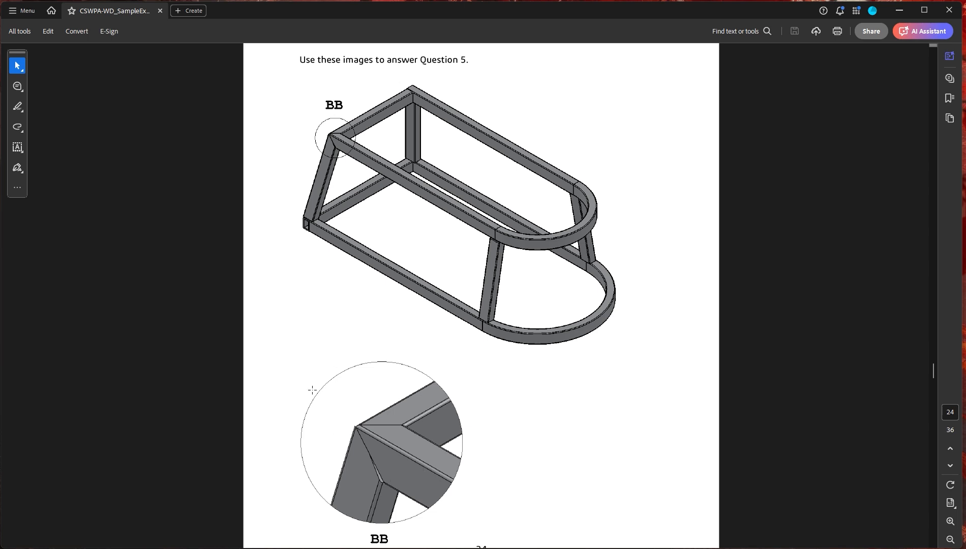
{"action": "scroll", "coordinate": [478, 408], "scroll_direction": "down", "scroll_amount": 8}
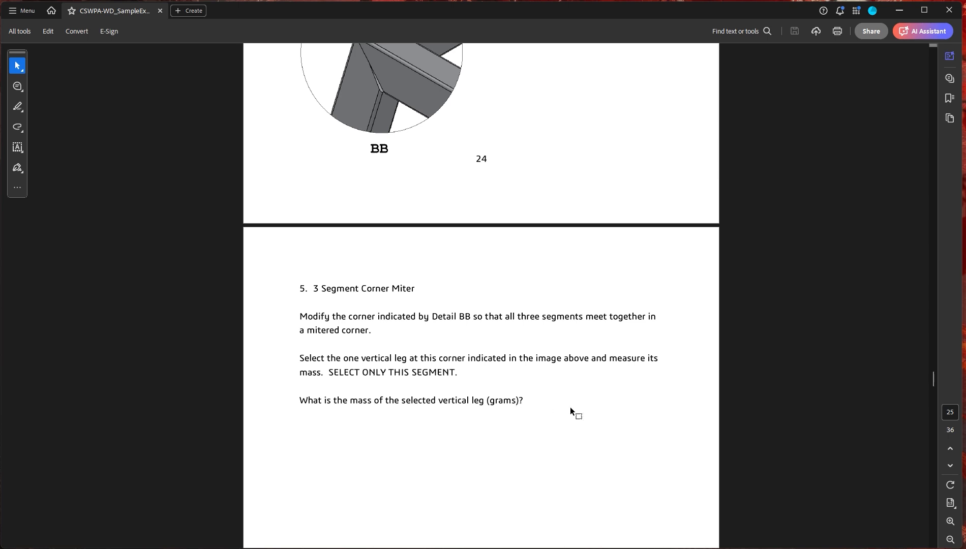
{"action": "scroll", "coordinate": [498, 422], "scroll_direction": "up", "scroll_amount": 4}
{"action": "scroll", "coordinate": [490, 405], "scroll_direction": "down", "scroll_amount": 5}
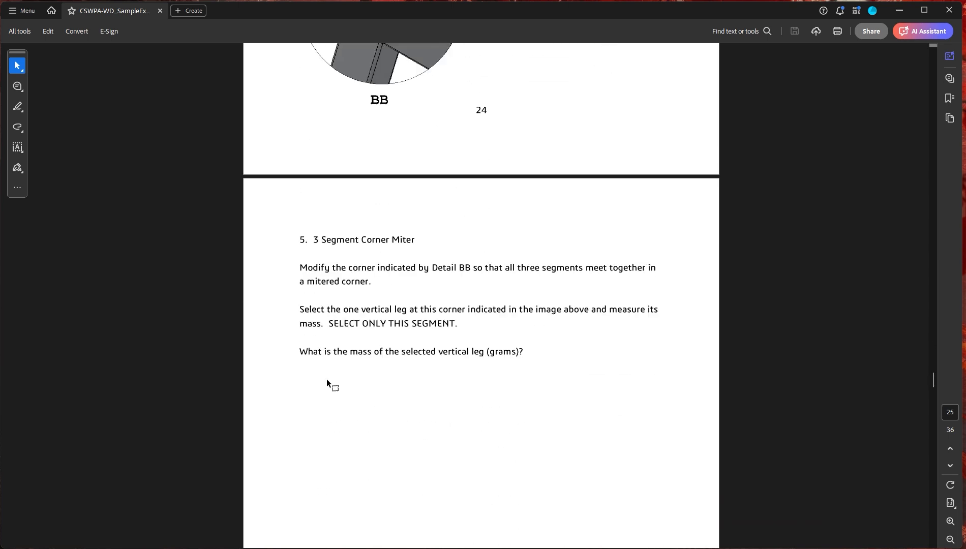
{"action": "scroll", "coordinate": [450, 390], "scroll_direction": "up", "scroll_amount": 10}
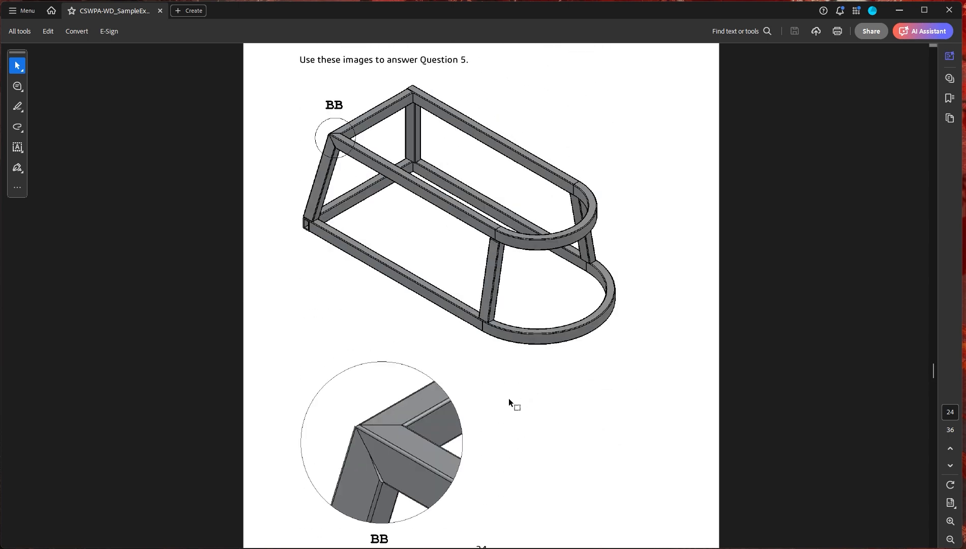
{"action": "scroll", "coordinate": [477, 438], "scroll_direction": "up", "scroll_amount": 5}
{"action": "scroll", "coordinate": [476, 440], "scroll_direction": "down", "scroll_amount": 15}
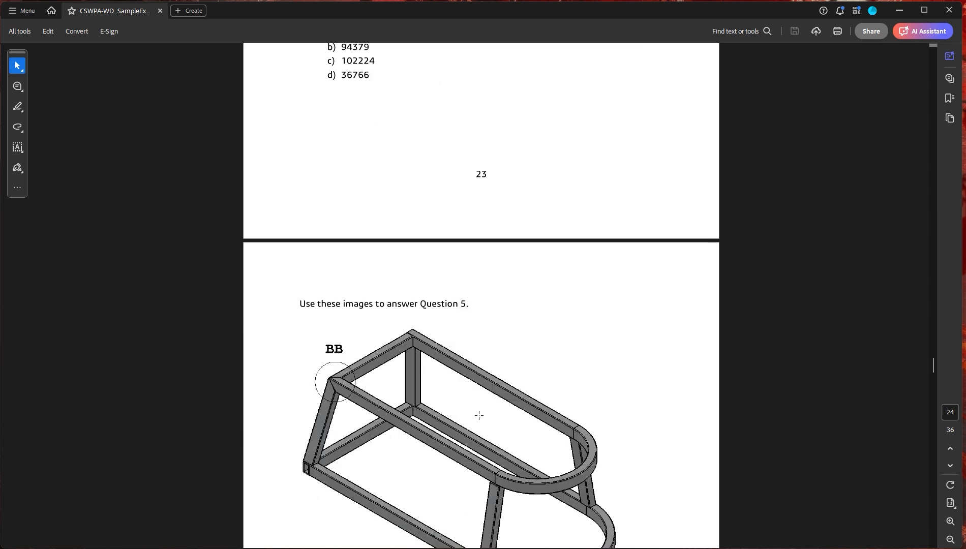
{"action": "scroll", "coordinate": [500, 445], "scroll_direction": "down", "scroll_amount": 4}
{"action": "scroll", "coordinate": [500, 444], "scroll_direction": "up", "scroll_amount": 3}
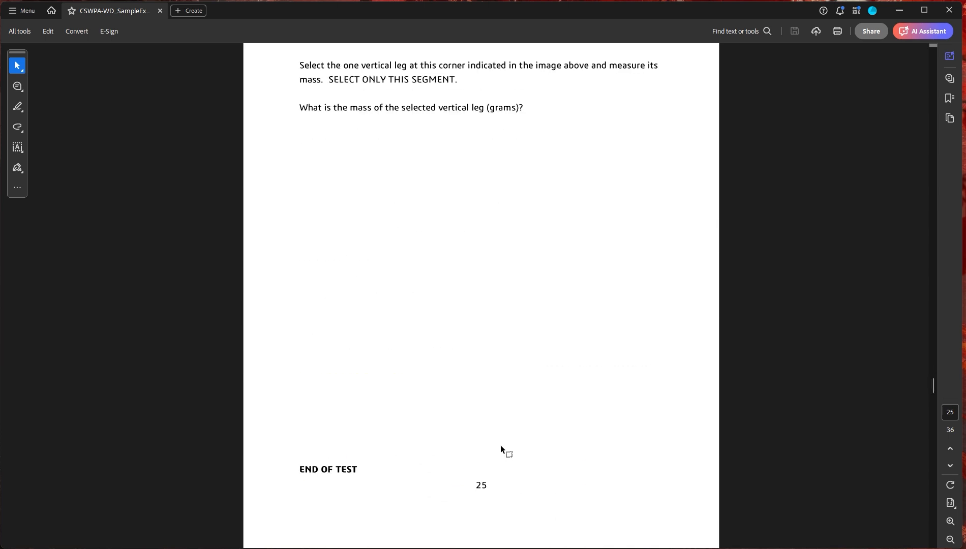
- Look up the Question 5 answer in the answer key, review Detail BB on page 24, and return to the weldment
{"action": "scroll", "coordinate": [457, 442], "scroll_direction": "down", "scroll_amount": 6}
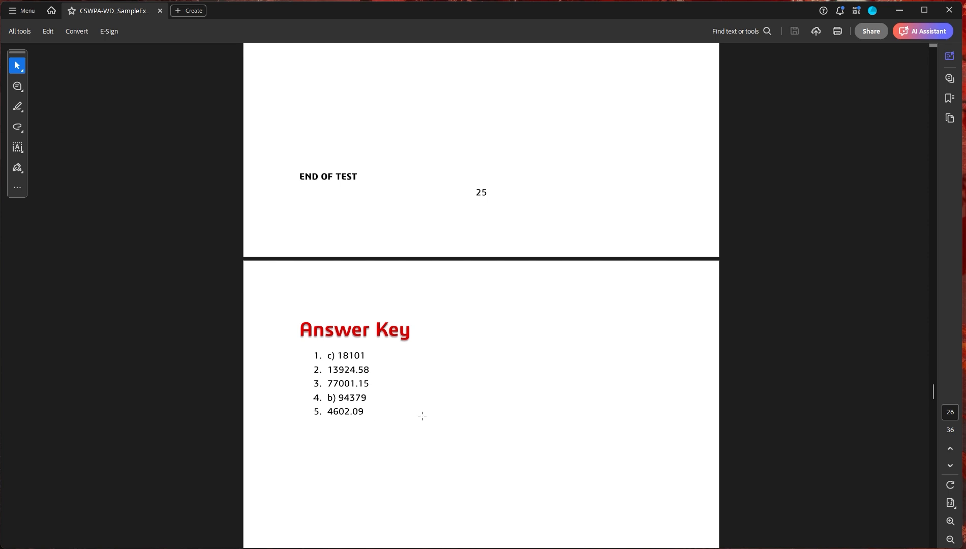
{"action": "scroll", "coordinate": [492, 414], "scroll_direction": "up", "scroll_amount": 10}
{"action": "scroll", "coordinate": [528, 437], "scroll_direction": "up", "scroll_amount": 4}
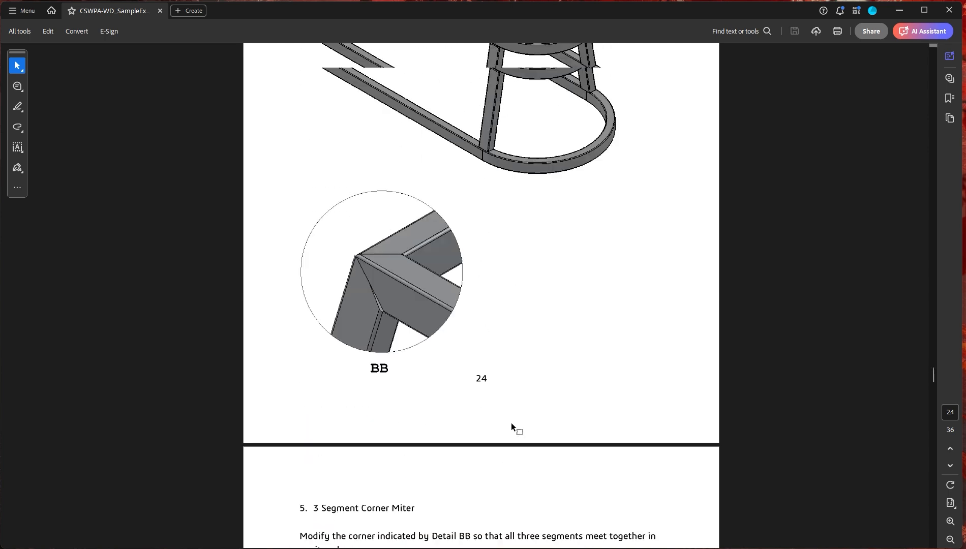
{"action": "scroll", "coordinate": [511, 423], "scroll_direction": "up", "scroll_amount": 3}
{"action": "scroll", "coordinate": [577, 429], "scroll_direction": "down", "scroll_amount": 11}
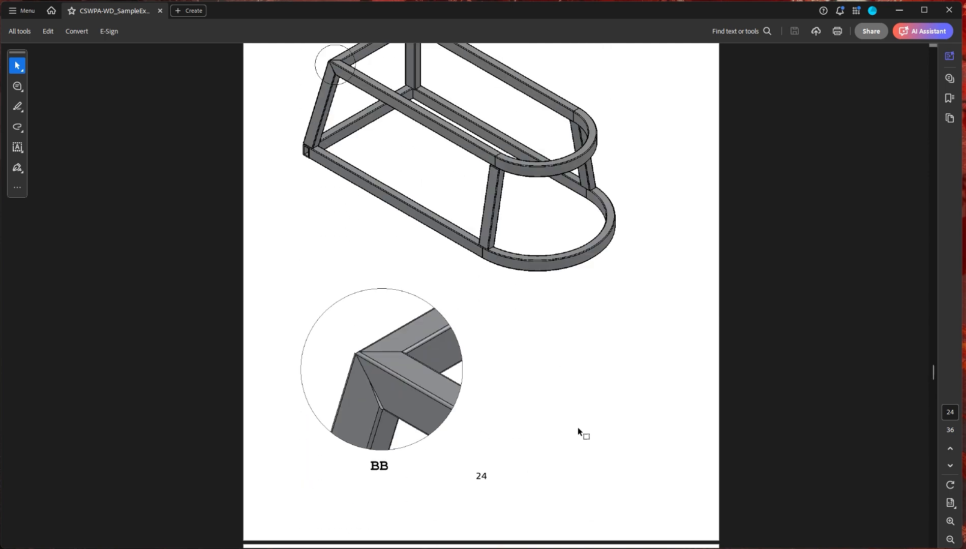
{"action": "scroll", "coordinate": [386, 348], "scroll_direction": "up", "scroll_amount": 5}
{"action": "scroll", "coordinate": [522, 403], "scroll_direction": "up", "scroll_amount": 6}
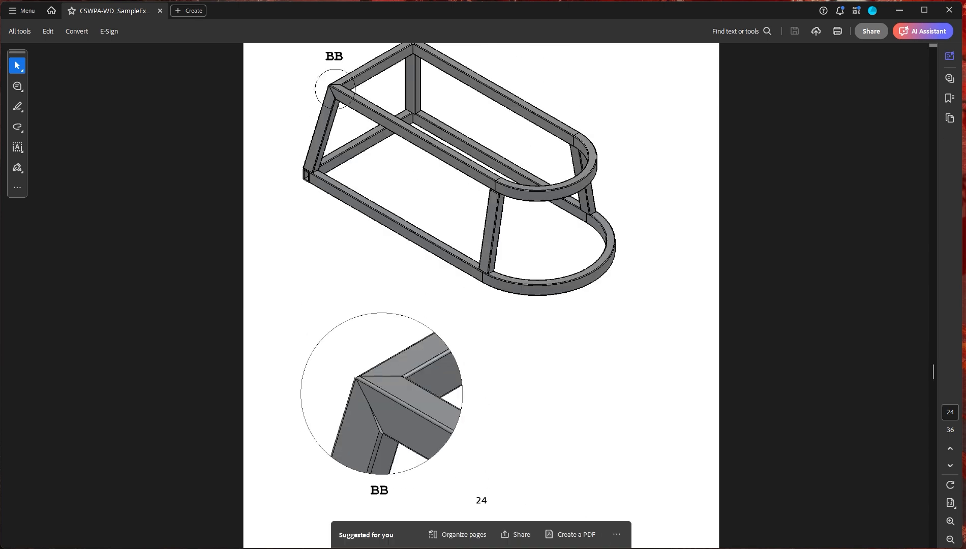
{"action": "key", "text": "alt+Tab"}
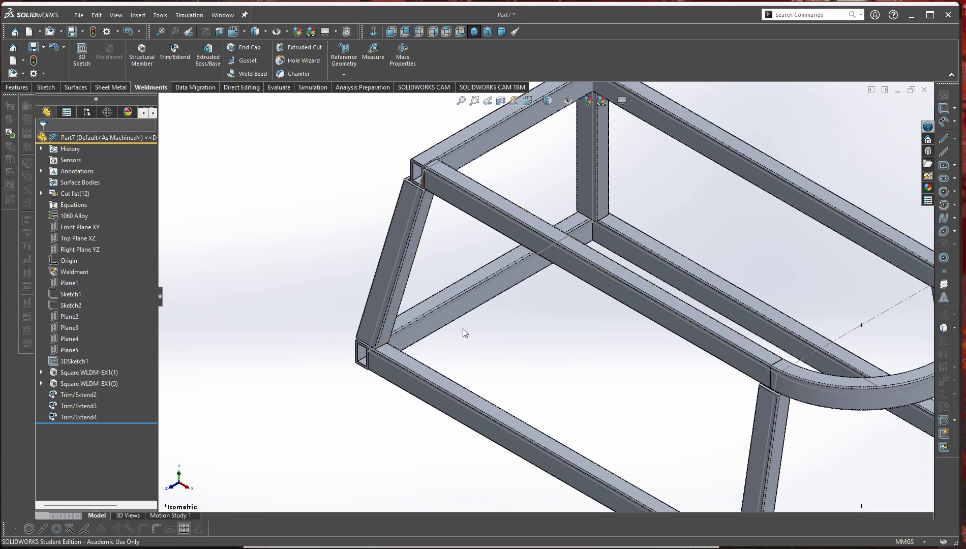
- Edit the loops' structural member and set the leg group's trim order to 1 at the upper Detail BB corner, mitering it with the loop members
{"action": "left_click", "coordinate": [95, 371]}
{"action": "left_click", "coordinate": [103, 339]}
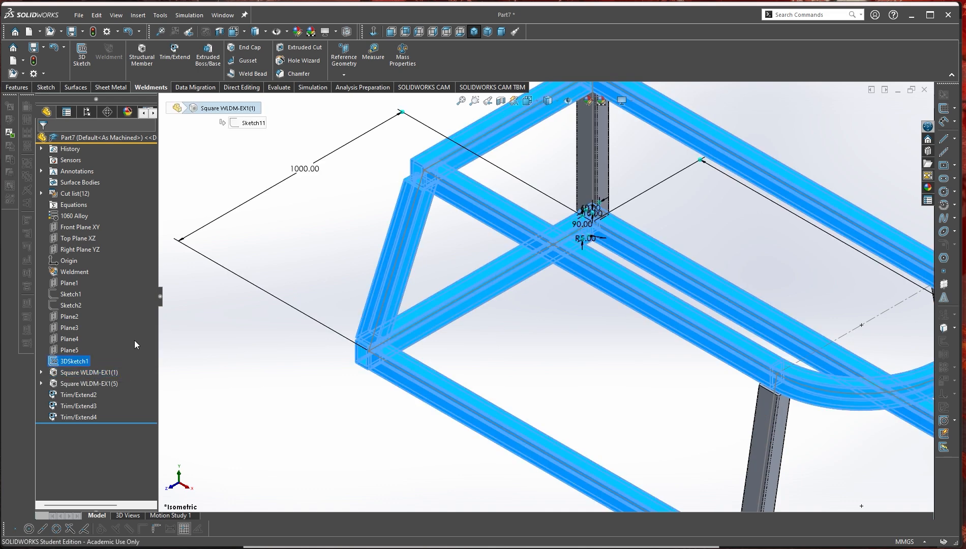
{"action": "scroll", "coordinate": [460, 190], "scroll_direction": "down", "scroll_amount": 2}
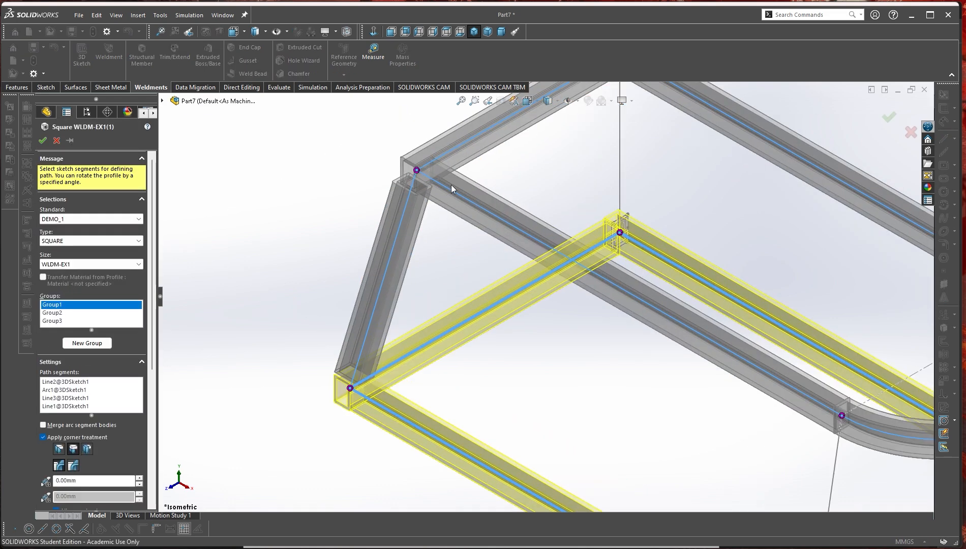
{"action": "left_click", "coordinate": [417, 172]}
{"action": "left_click", "coordinate": [516, 303]}
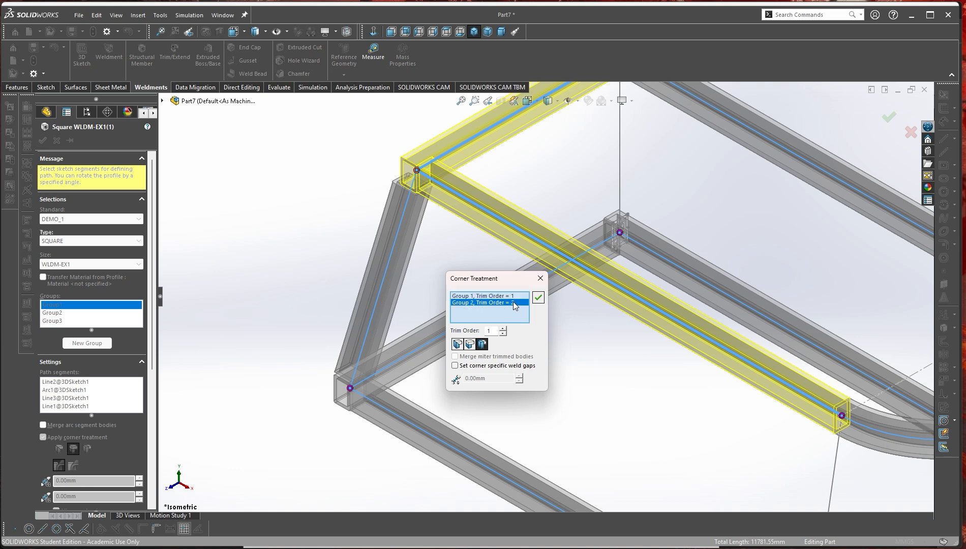
{"action": "left_click", "coordinate": [504, 334]}
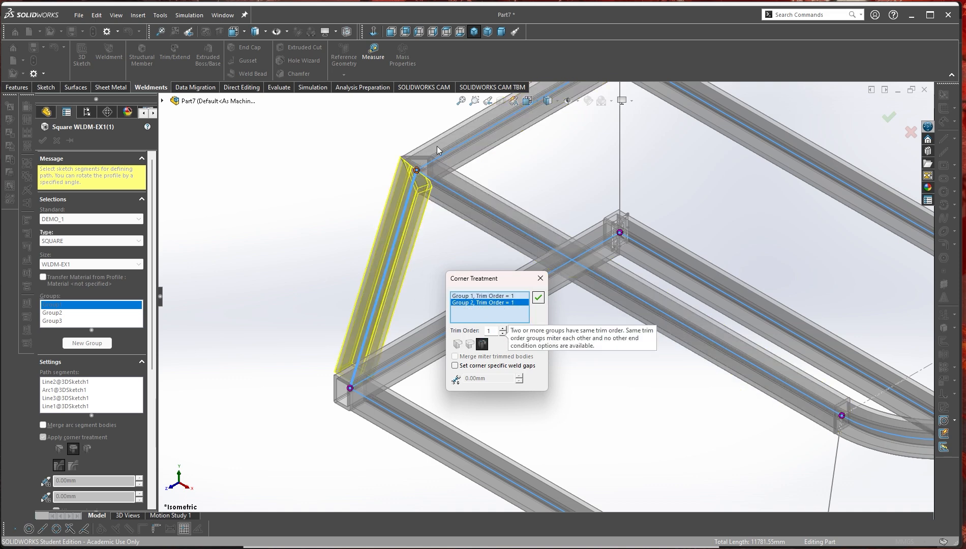
{"action": "left_click", "coordinate": [538, 298]}
{"action": "scroll", "coordinate": [443, 180], "scroll_direction": "down", "scroll_amount": 2}
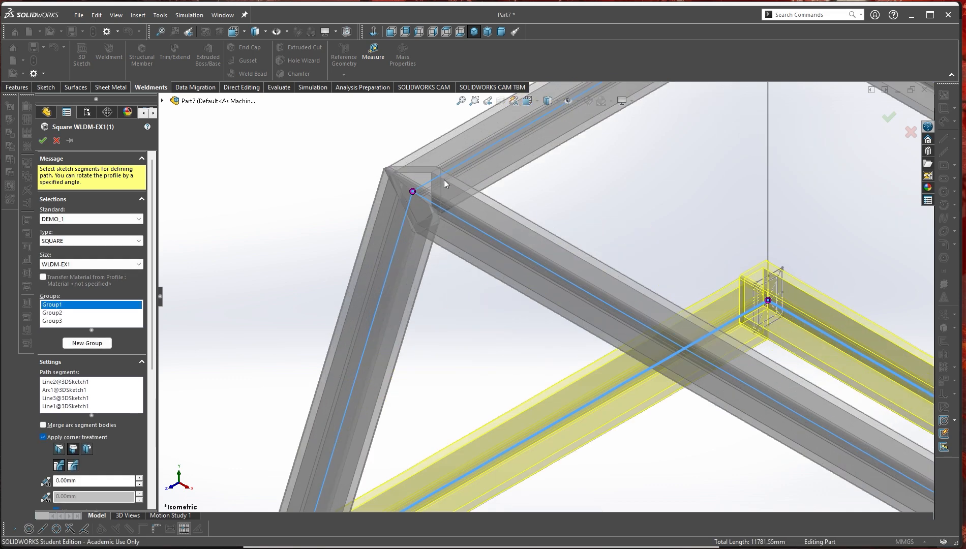
{"action": "left_click", "coordinate": [889, 117]}
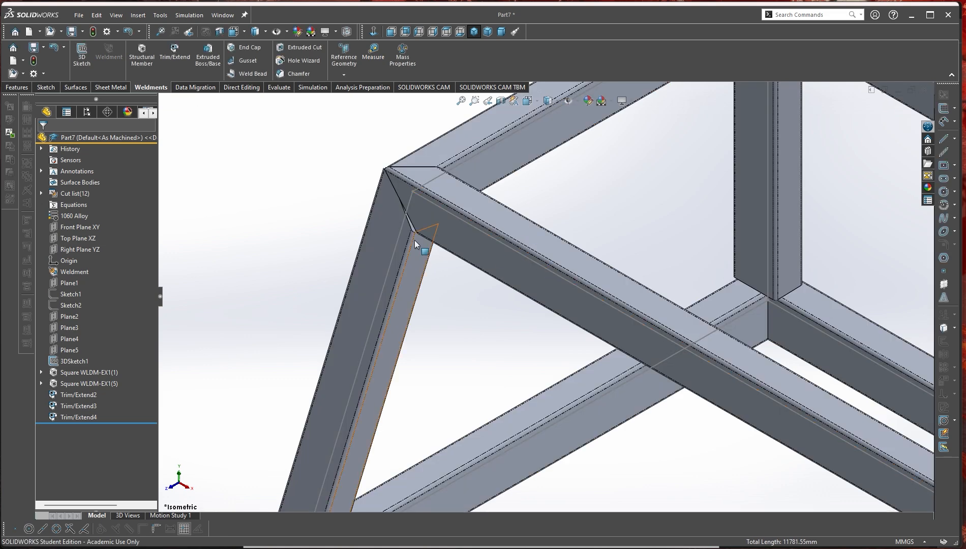
{"action": "scroll", "coordinate": [477, 328], "scroll_direction": "up", "scroll_amount": 2}
{"action": "scroll", "coordinate": [489, 398], "scroll_direction": "down", "scroll_amount": 2}
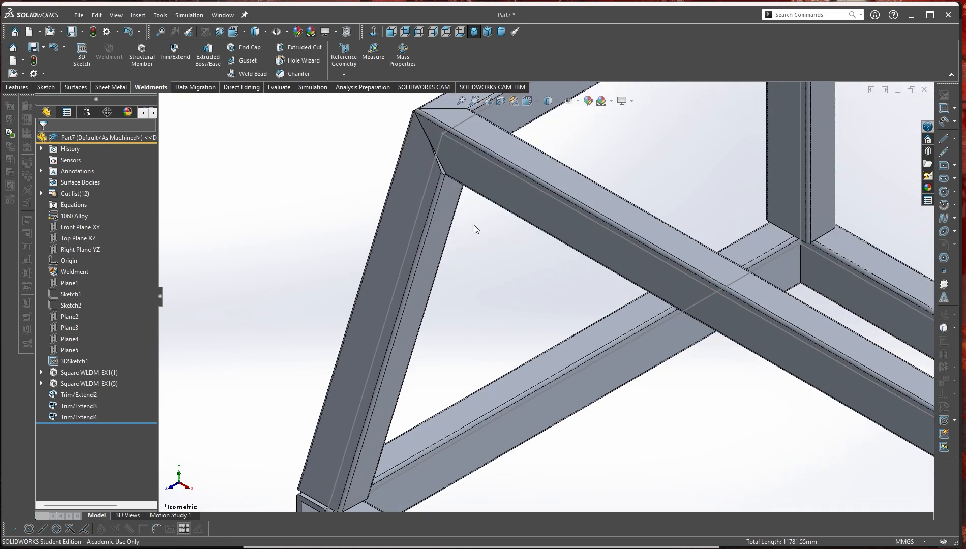
{"action": "scroll", "coordinate": [474, 225], "scroll_direction": "up", "scroll_amount": 1}
{"action": "right_click", "coordinate": [93, 383]}
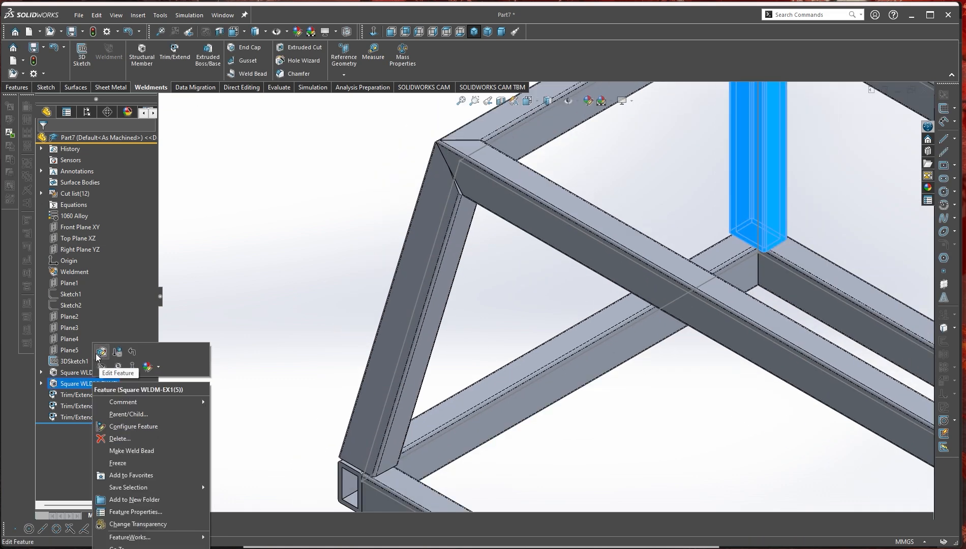
{"action": "left_click", "coordinate": [101, 351]}
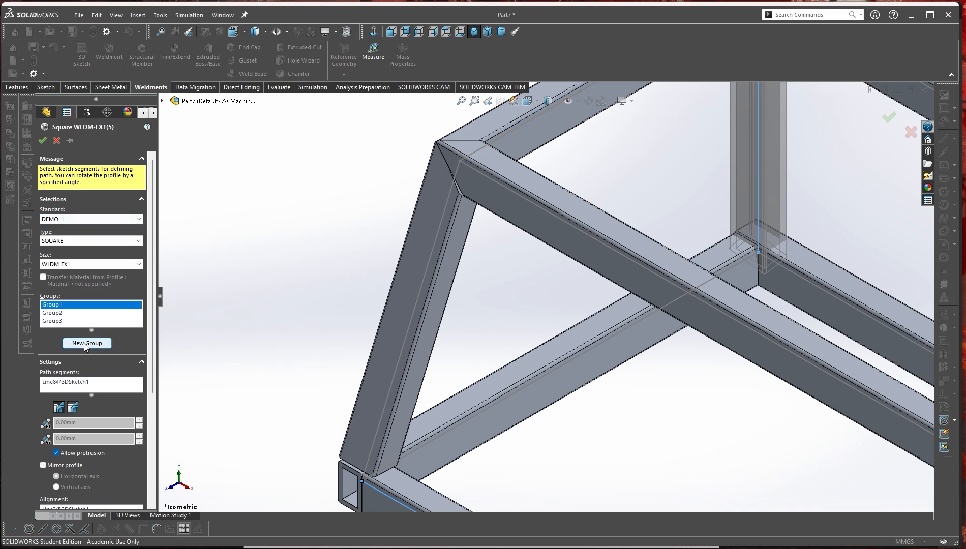
{"action": "left_click", "coordinate": [57, 140]}
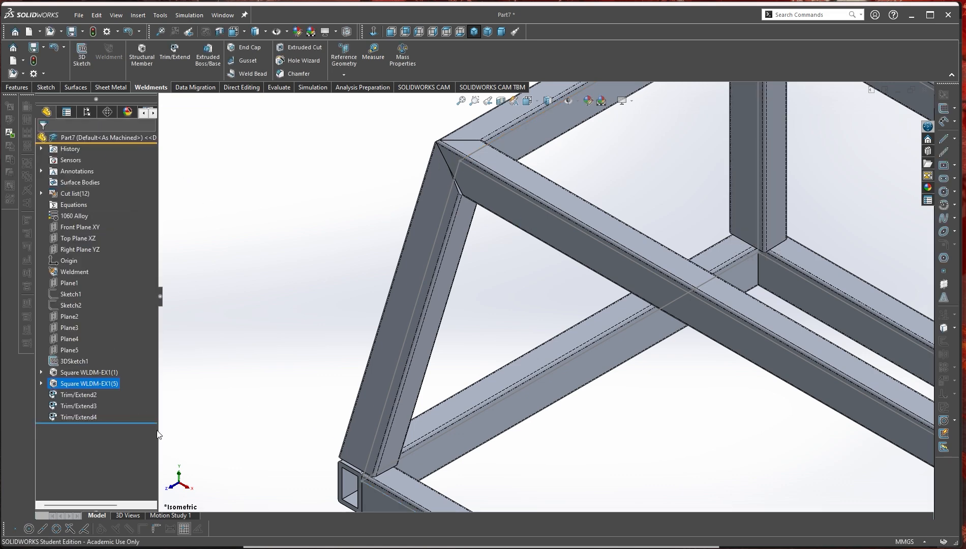
- Edit the loops' structural member again and set the leg group's trim order at the upper Detail BB corner to 2
{"action": "left_click", "coordinate": [96, 371]}
{"action": "right_click", "coordinate": [96, 371]}
{"action": "left_click", "coordinate": [106, 340]}
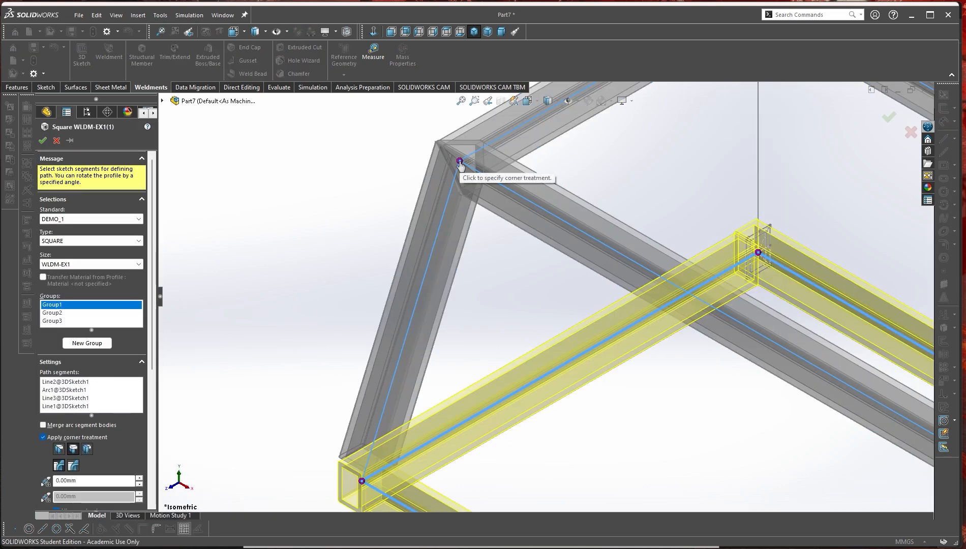
{"action": "left_click", "coordinate": [459, 162]}
{"action": "left_click", "coordinate": [516, 317]}
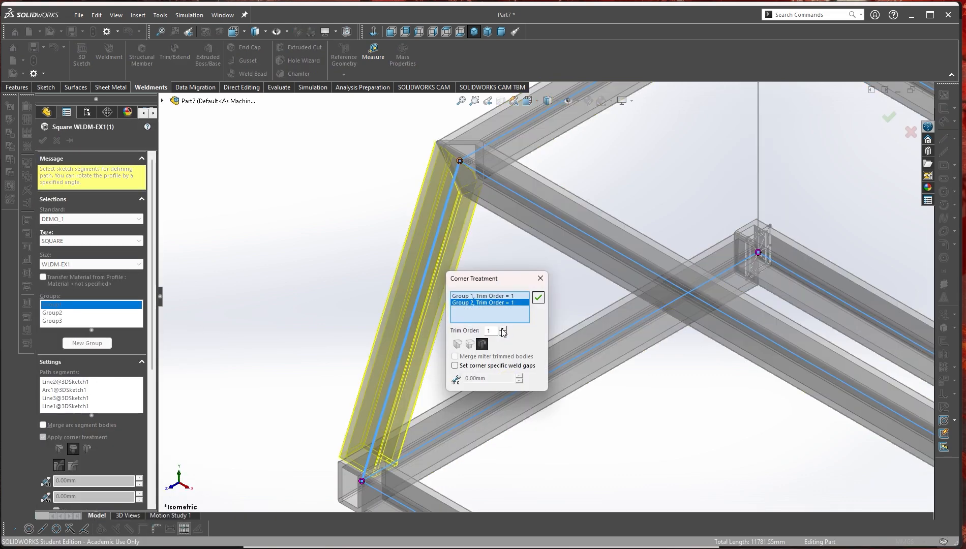
{"action": "left_click", "coordinate": [538, 297]}
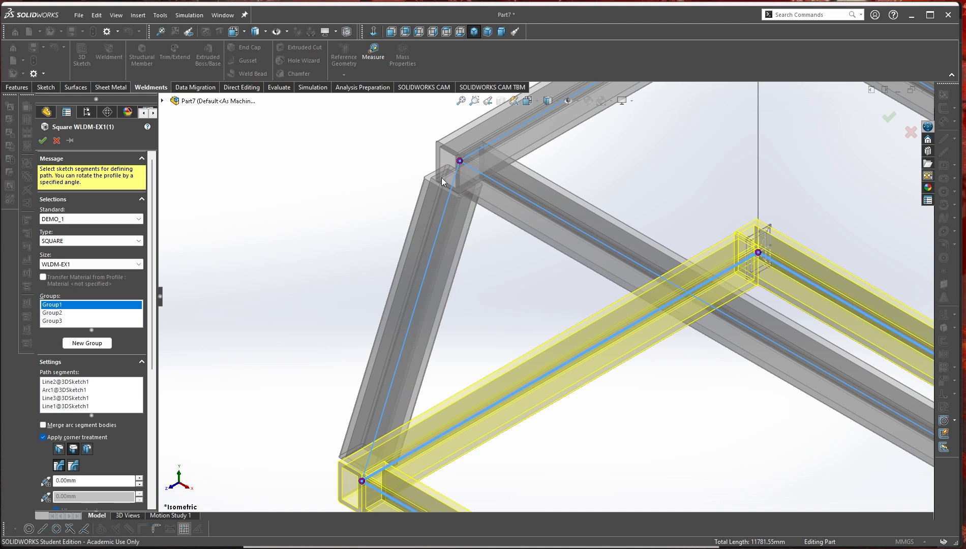
- Set the leg group's trim order at the upper Detail BB corner to 1 and accept the structural member
{"action": "left_click", "coordinate": [459, 161]}
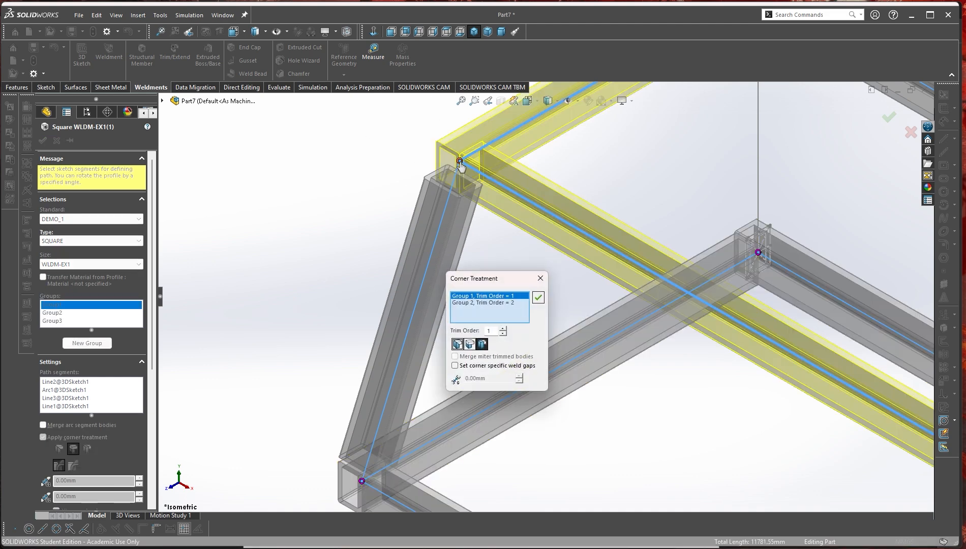
{"action": "left_click", "coordinate": [499, 302]}
{"action": "left_click", "coordinate": [503, 334]}
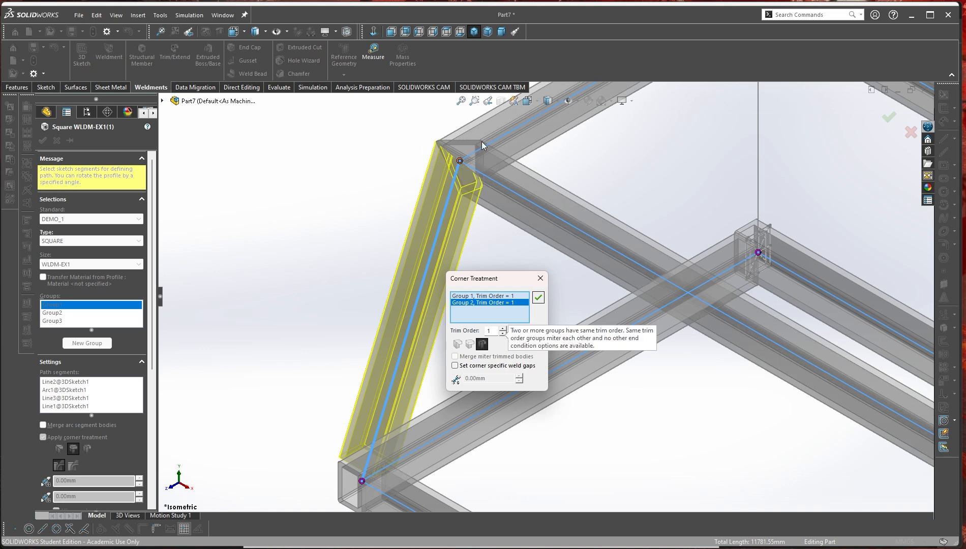
{"action": "left_click", "coordinate": [538, 296]}
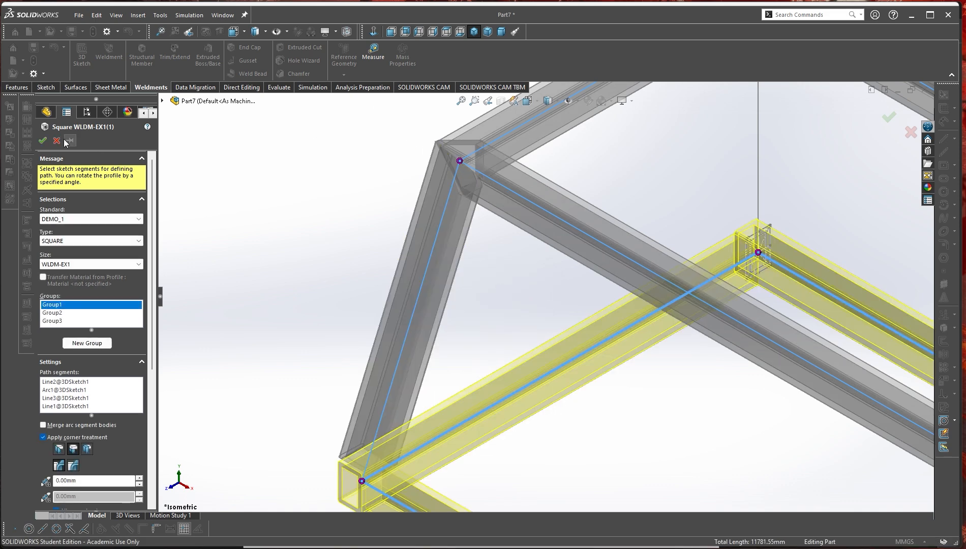
{"action": "left_click", "coordinate": [43, 141]}
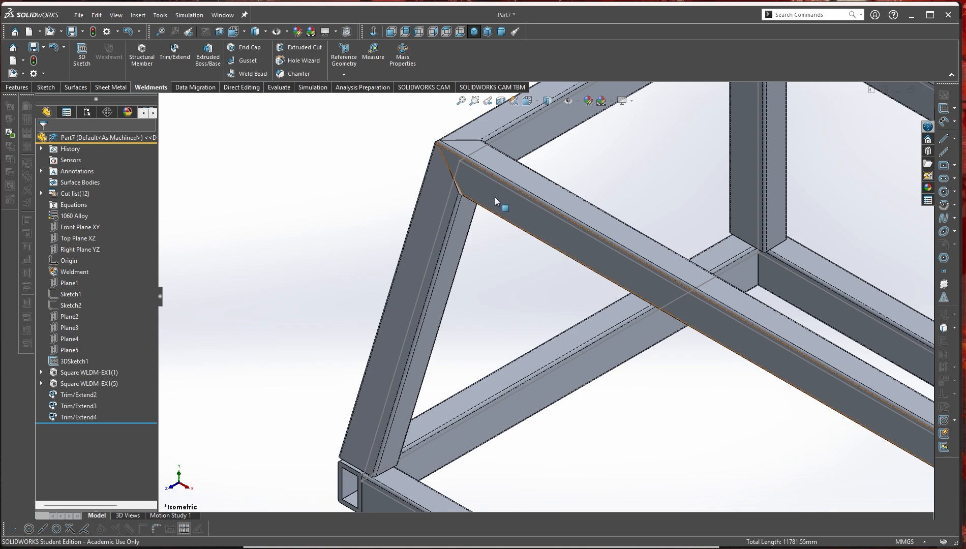
- Examine the three-way miter at the upper Detail BB corner from several angles
{"action": "scroll", "coordinate": [468, 305], "scroll_direction": "up", "scroll_amount": 1}
{"action": "scroll", "coordinate": [469, 307], "scroll_direction": "down", "scroll_amount": 2}
{"action": "scroll", "coordinate": [471, 312], "scroll_direction": "up", "scroll_amount": 3}
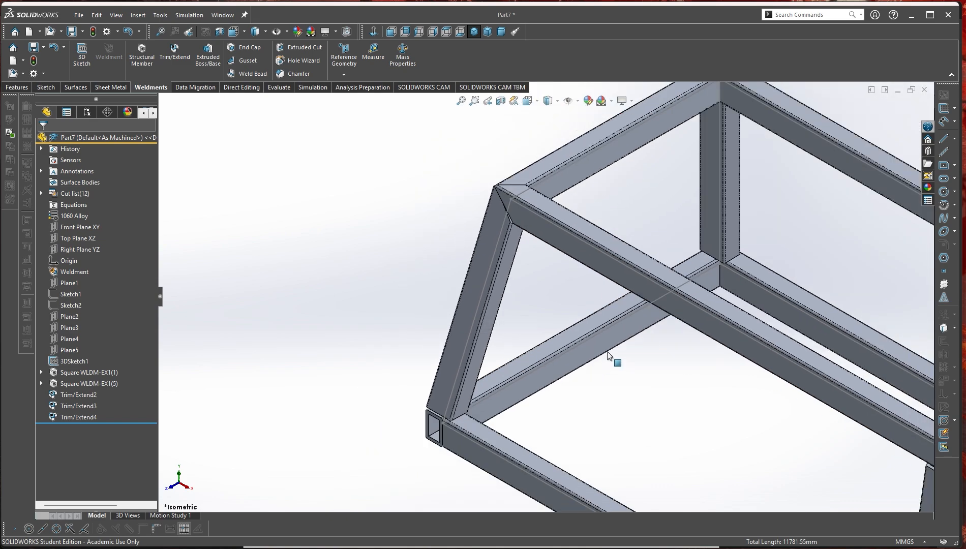
{"action": "middle_click_drag", "start_coordinate": [607, 352], "coordinate": [620, 375]}
{"action": "scroll", "coordinate": [798, 267], "scroll_direction": "down", "scroll_amount": 4}
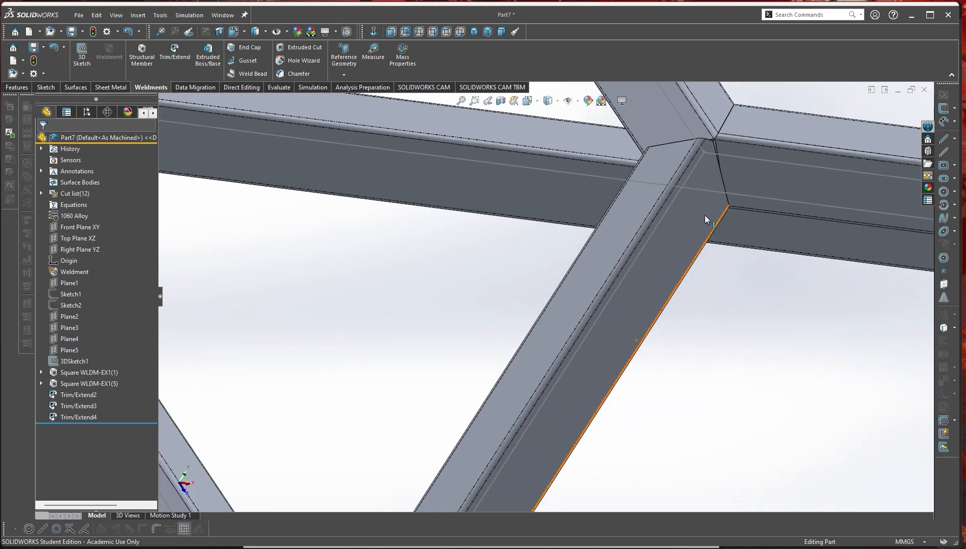
{"action": "scroll", "coordinate": [715, 297], "scroll_direction": "up", "scroll_amount": 5}
{"action": "scroll", "coordinate": [412, 335], "scroll_direction": "down", "scroll_amount": 4}
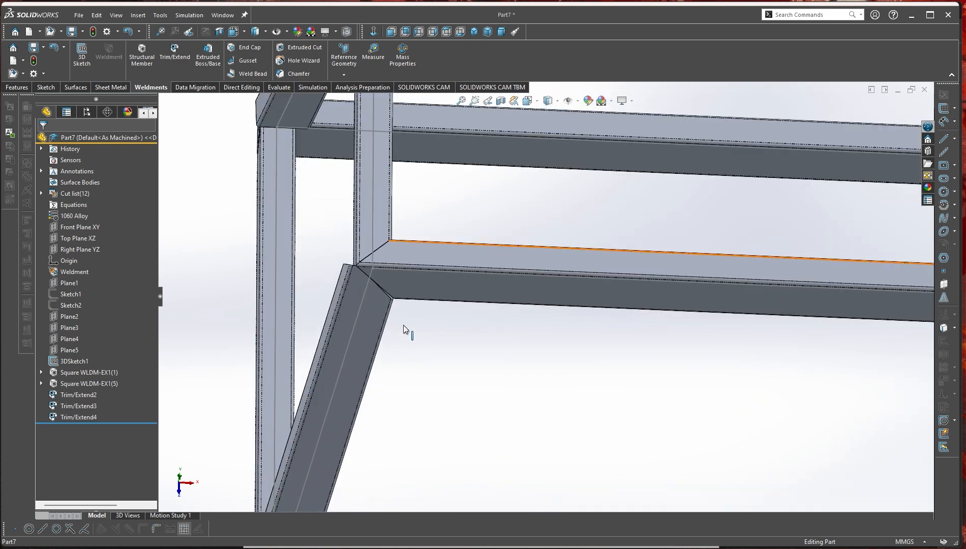
{"action": "scroll", "coordinate": [359, 282], "scroll_direction": "down", "scroll_amount": 2}
{"action": "middle_click_drag", "start_coordinate": [358, 282], "coordinate": [479, 420]}
{"action": "scroll", "coordinate": [419, 356], "scroll_direction": "up", "scroll_amount": 3}
{"action": "scroll", "coordinate": [478, 419], "scroll_direction": "up", "scroll_amount": 3}
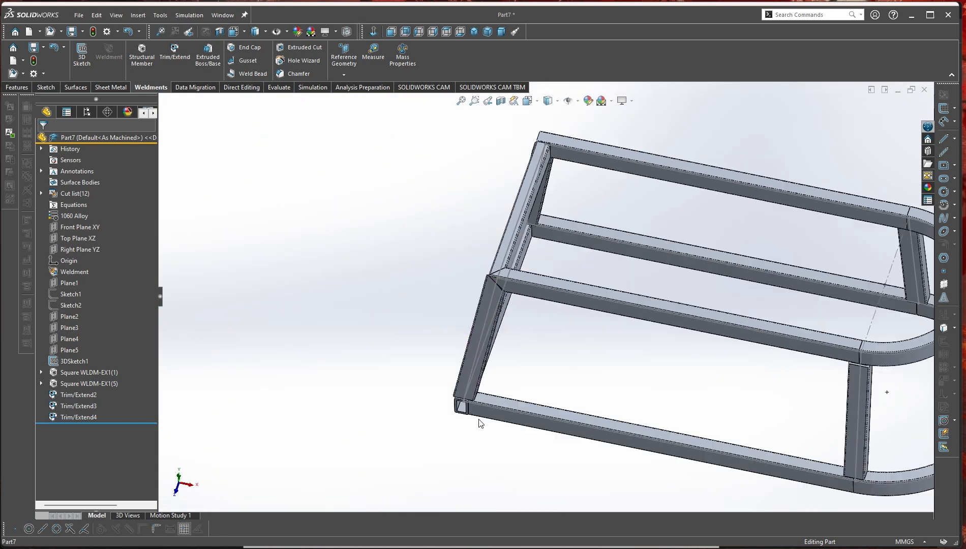
- Isolate the mitered leg, compare its mass with the Question 5 entry in the answer key image, and exit isolation
{"action": "scroll", "coordinate": [530, 344], "scroll_direction": "down", "scroll_amount": 2}
{"action": "left_click", "coordinate": [530, 276]}
{"action": "right_click", "coordinate": [529, 276]}
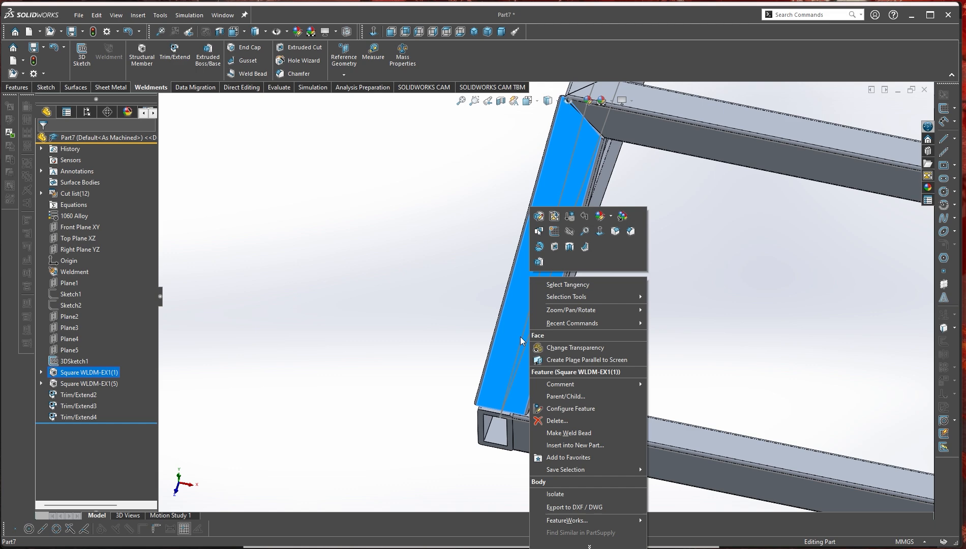
{"action": "left_click", "coordinate": [571, 492]}
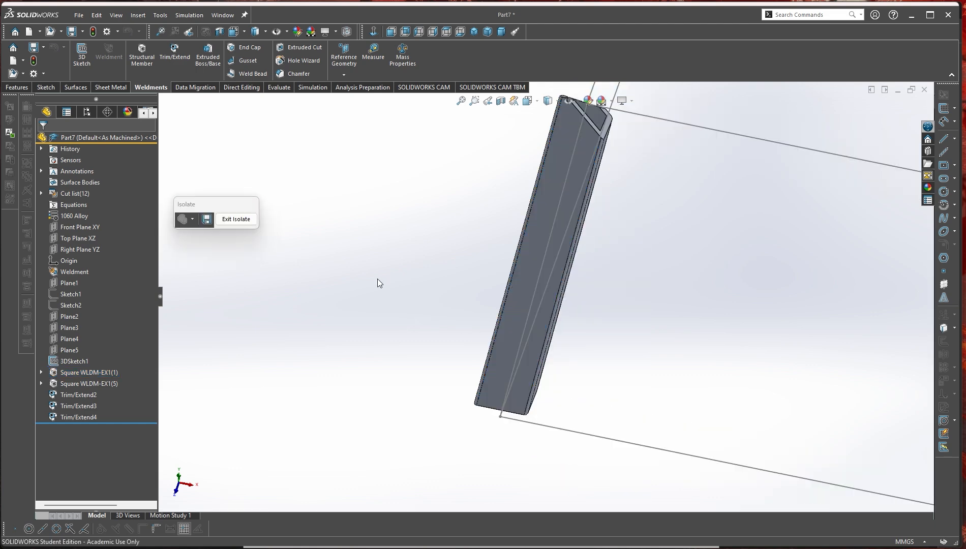
{"action": "left_click", "coordinate": [402, 56]}
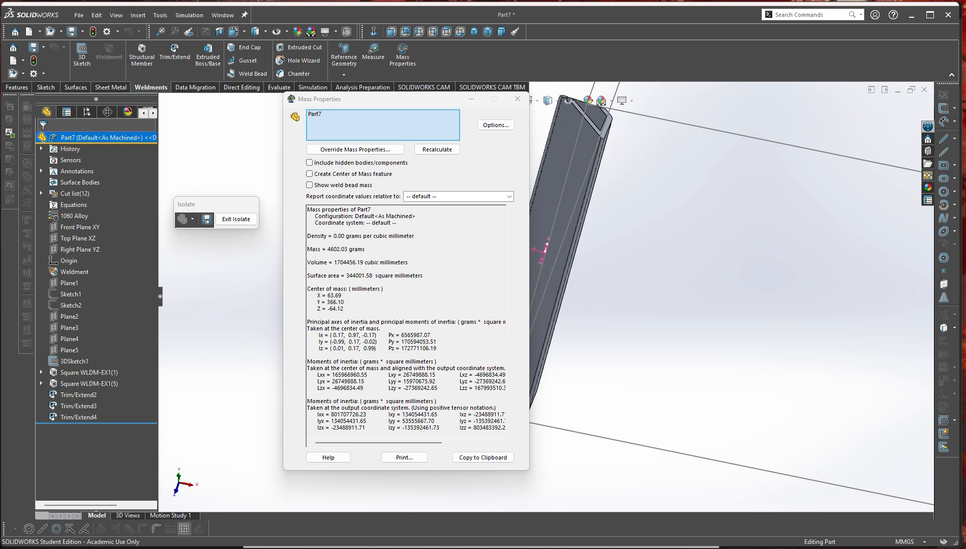
{"action": "key", "text": "alt+Tab"}
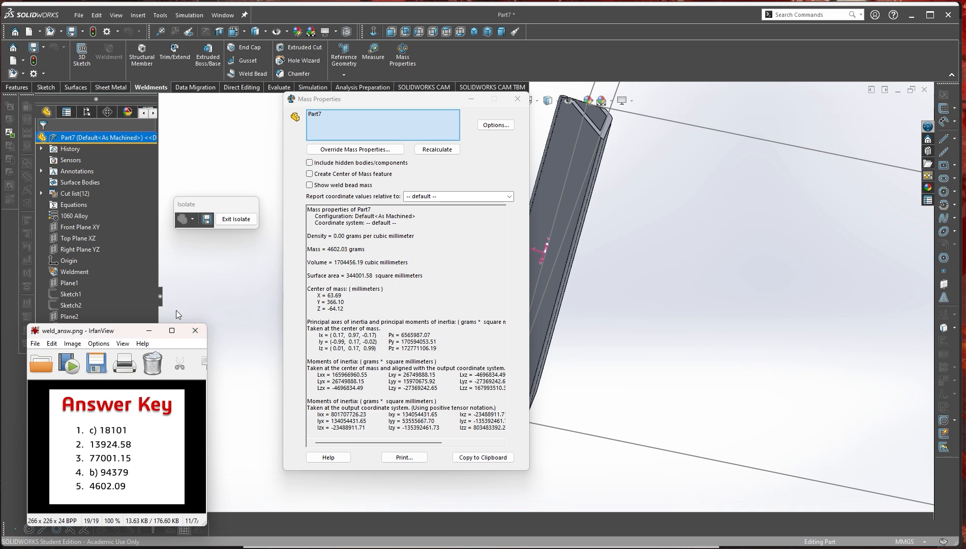
{"action": "left_click", "coordinate": [235, 219]}
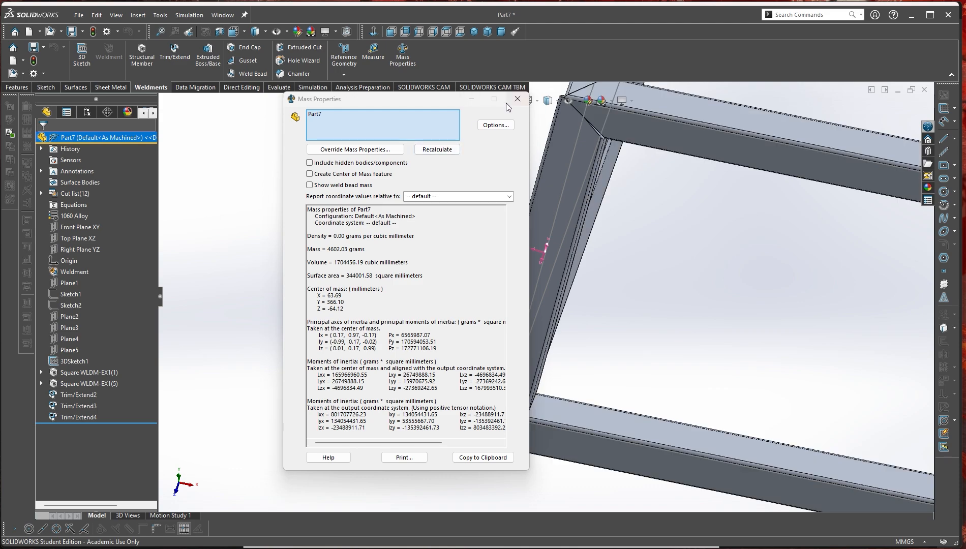
- Inspect the mitered leg's upper corner and its lower joint with the lower loop from different angles
{"action": "scroll", "coordinate": [604, 300], "scroll_direction": "up", "scroll_amount": 2}
{"action": "middle_click_drag", "start_coordinate": [591, 358], "coordinate": [508, 403]}
{"action": "scroll", "coordinate": [509, 404], "scroll_direction": "down", "scroll_amount": 4}
{"action": "middle_click_drag", "start_coordinate": [494, 361], "coordinate": [638, 290]}
{"action": "scroll", "coordinate": [638, 291], "scroll_direction": "up", "scroll_amount": 4}
{"action": "scroll", "coordinate": [460, 317], "scroll_direction": "down", "scroll_amount": 3}
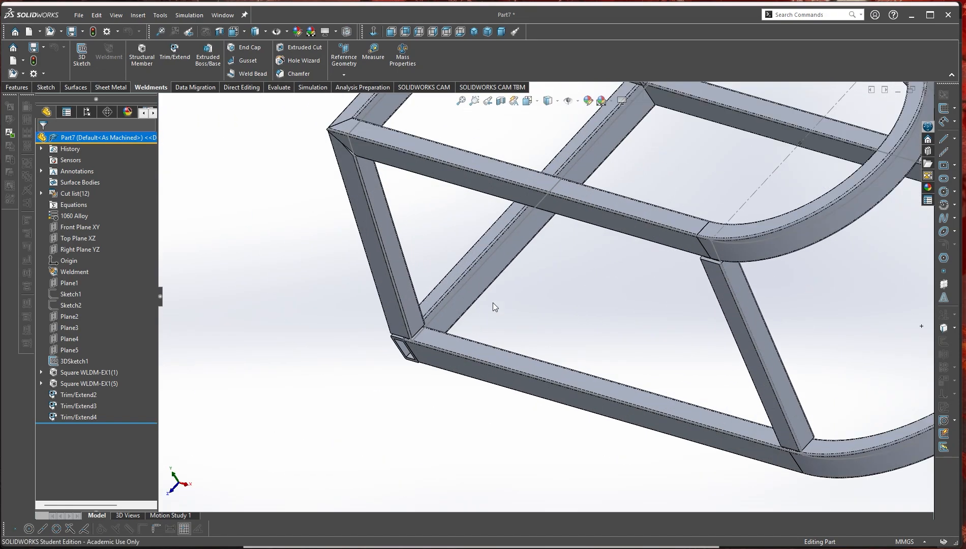
{"action": "middle_click_drag", "start_coordinate": [493, 302], "coordinate": [446, 403]}
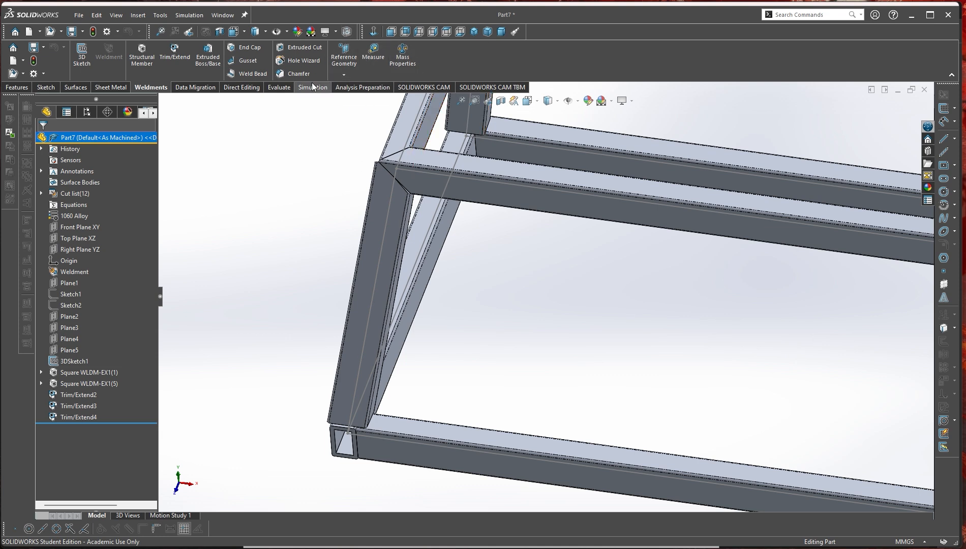
- Trim the mitered leg's lower end to the upper faces of the lower loop's two adjoining members, with the weld gap enabled at 0.00 mm
{"action": "left_click", "coordinate": [178, 65]}
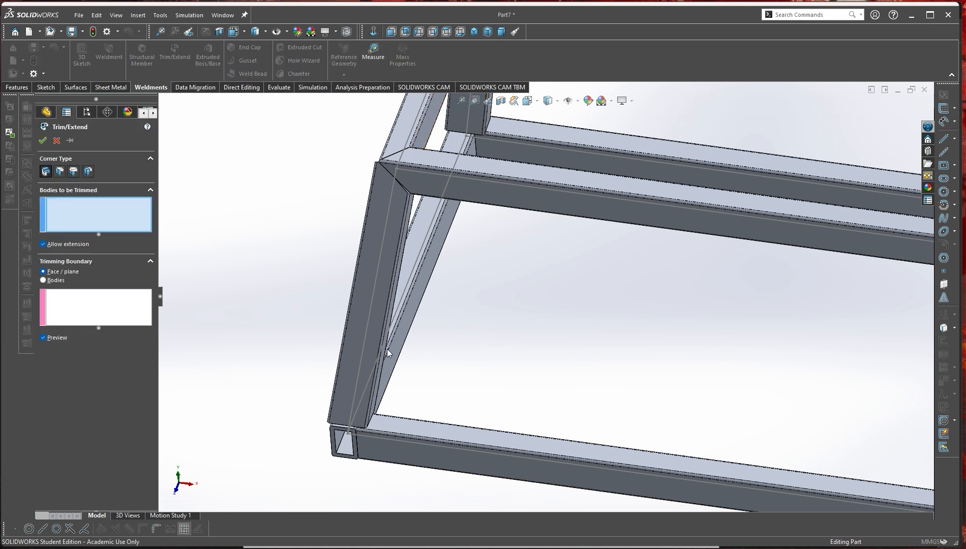
{"action": "left_click", "coordinate": [361, 345]}
{"action": "left_click", "coordinate": [97, 303]}
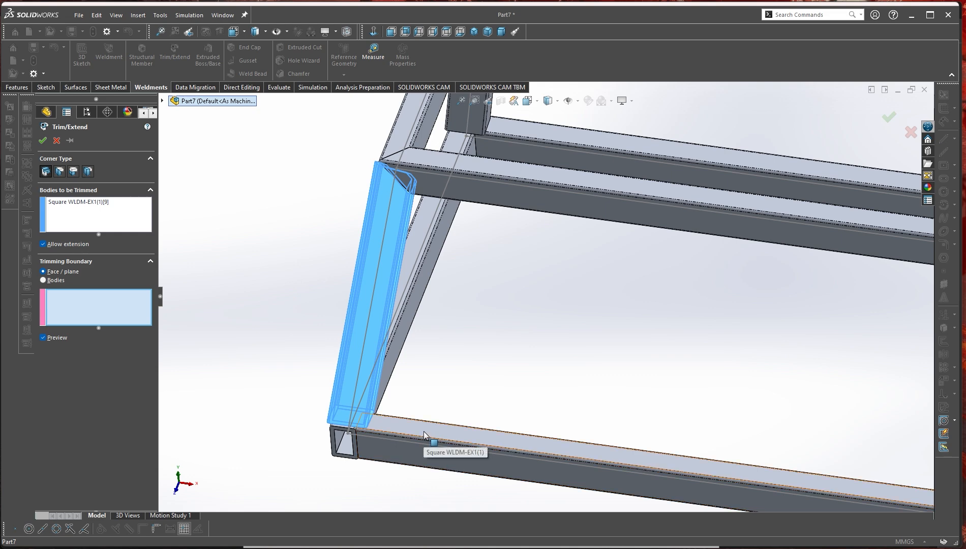
{"action": "left_click", "coordinate": [430, 434]}
{"action": "middle_click_drag", "start_coordinate": [481, 406], "coordinate": [443, 397]}
{"action": "left_click", "coordinate": [452, 357]}
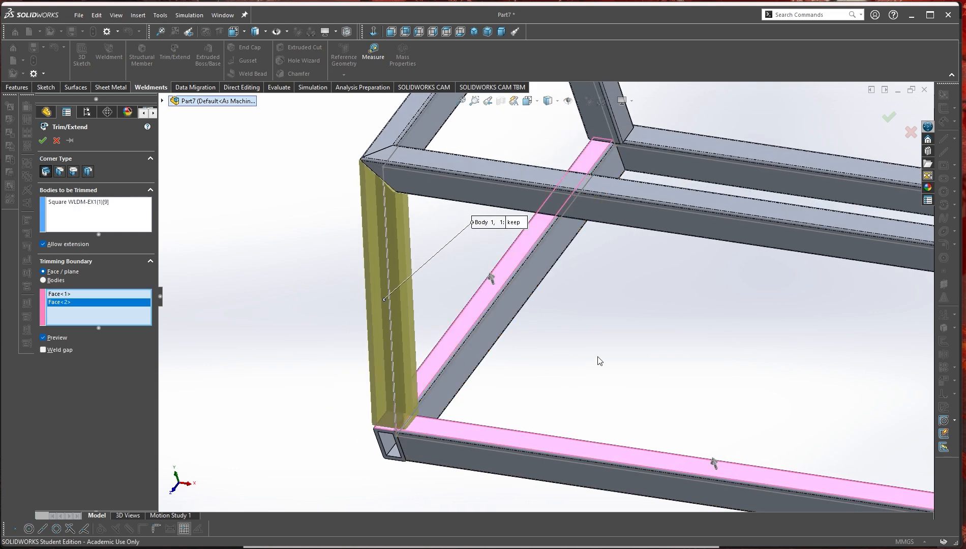
{"action": "left_click", "coordinate": [44, 350]}
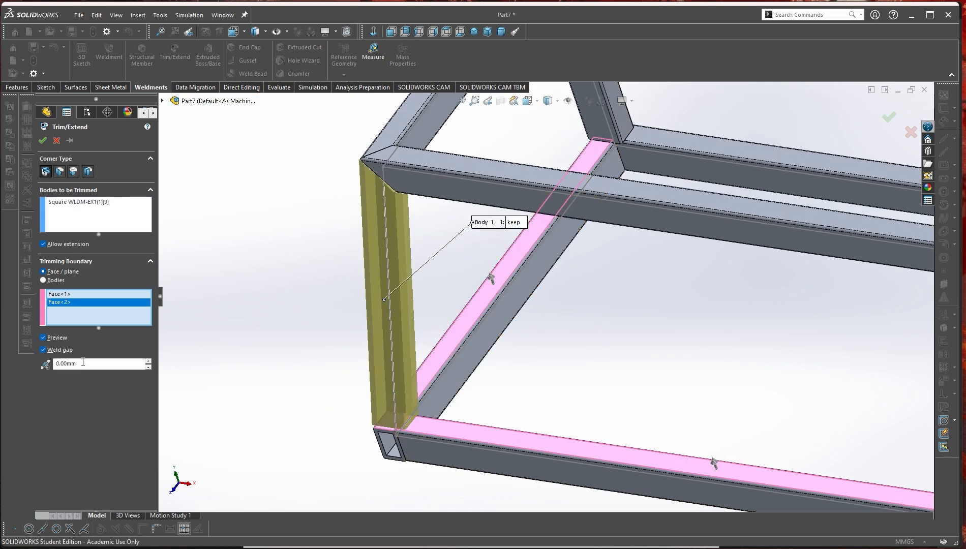
{"action": "left_click", "coordinate": [43, 140]}
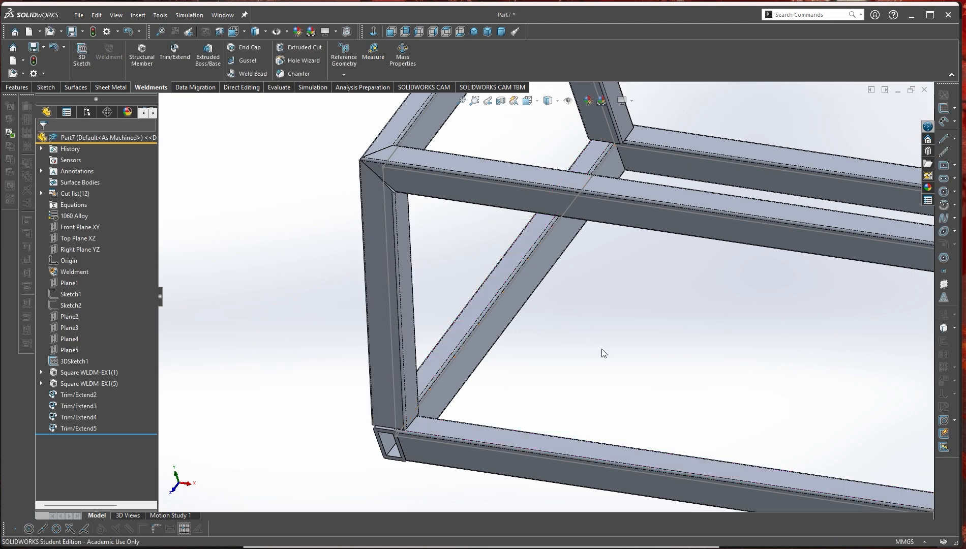
- Isolate the trimmed leg and evaluate its mass properties again
{"action": "right_click", "coordinate": [377, 273]}
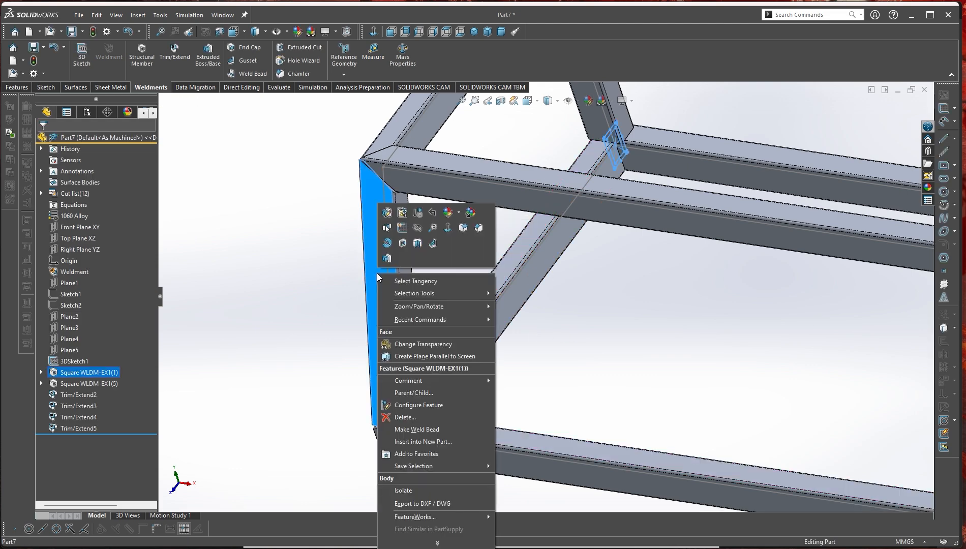
{"action": "left_click", "coordinate": [418, 491]}
{"action": "left_click", "coordinate": [402, 56]}
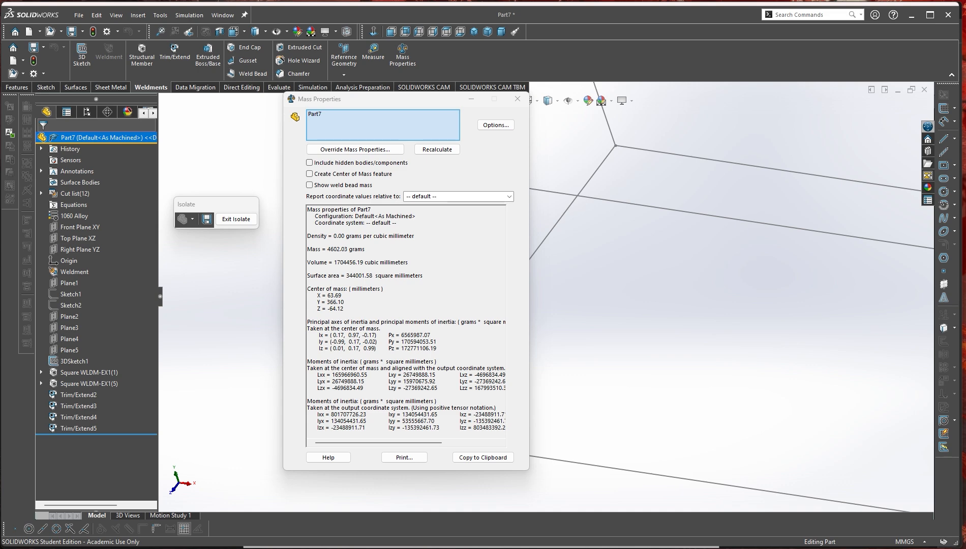
- Compare the isolated leg's mass with the Question 5 entry in the answer key image, exit isolation and close the mass properties
{"action": "key", "text": "alt+Tab"}
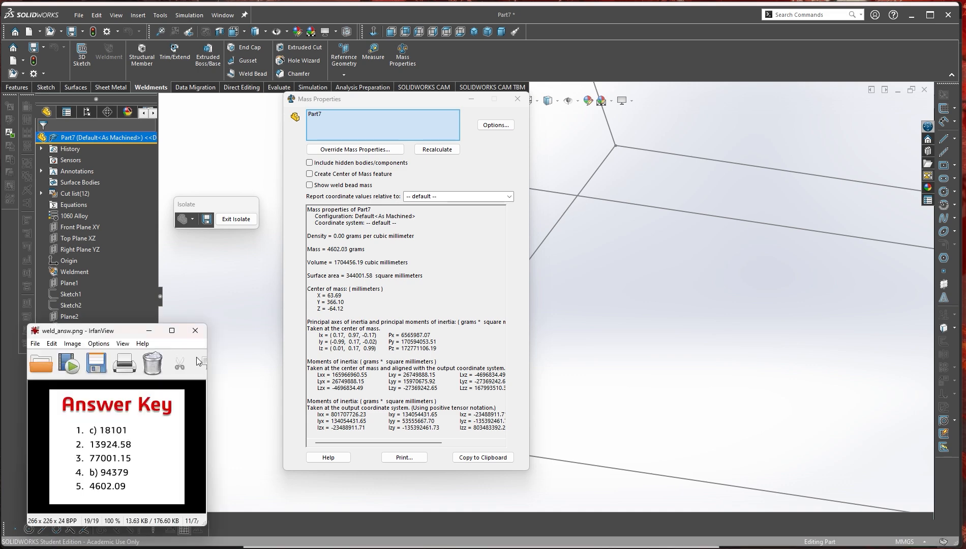
{"action": "left_click", "coordinate": [369, 300]}
{"action": "left_click", "coordinate": [235, 219]}
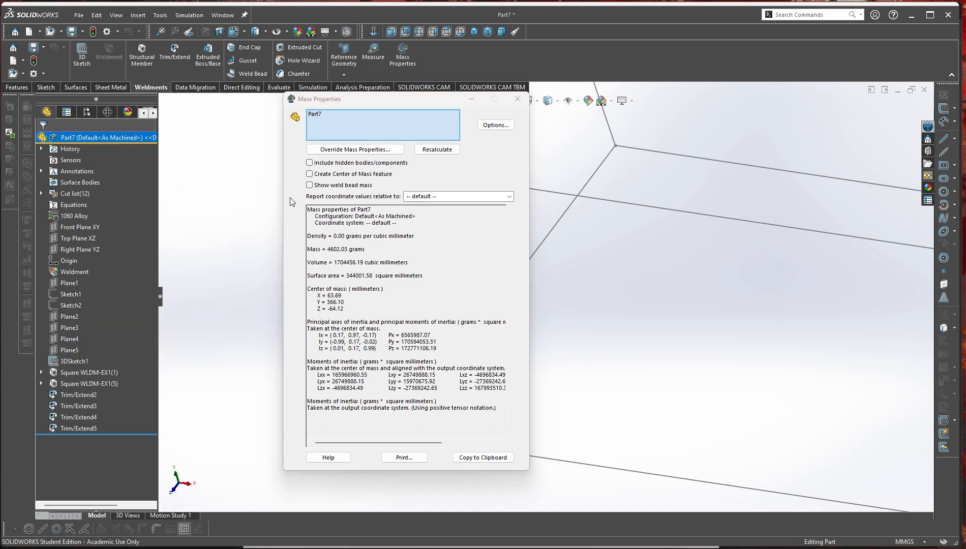
{"action": "left_click", "coordinate": [517, 99]}
{"action": "key", "text": "f"}
{"action": "middle_click_drag", "start_coordinate": [789, 336], "coordinate": [632, 441]}
- Switch to the sample exam PDF and review the Detail BB drawing and the Question 5 corner miter instructions on pages 24 and 25
{"action": "key", "text": "alt+Tab"}
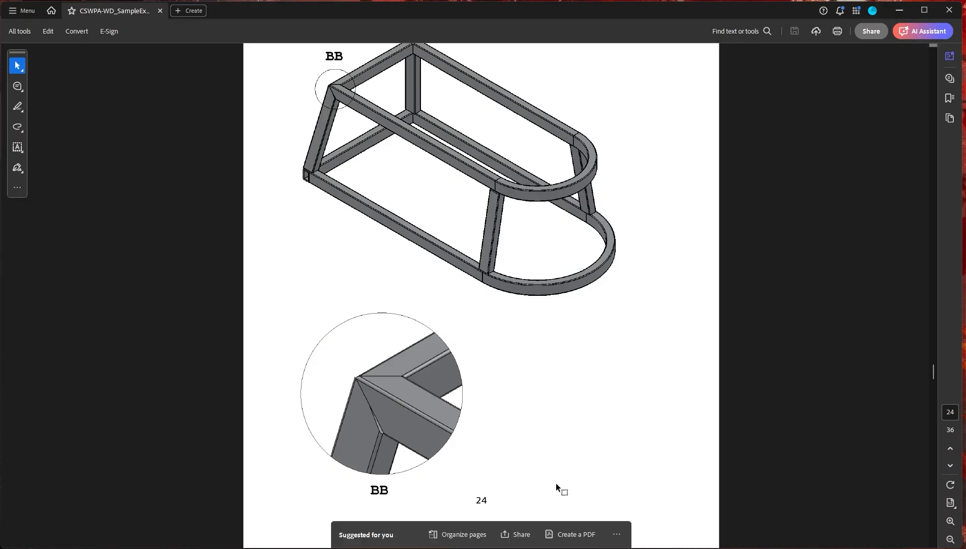
{"action": "scroll", "coordinate": [555, 483], "scroll_direction": "up", "scroll_amount": 3}
{"action": "scroll", "coordinate": [555, 436], "scroll_direction": "down", "scroll_amount": 9}
{"action": "scroll", "coordinate": [557, 397], "scroll_direction": "down", "scroll_amount": 10}
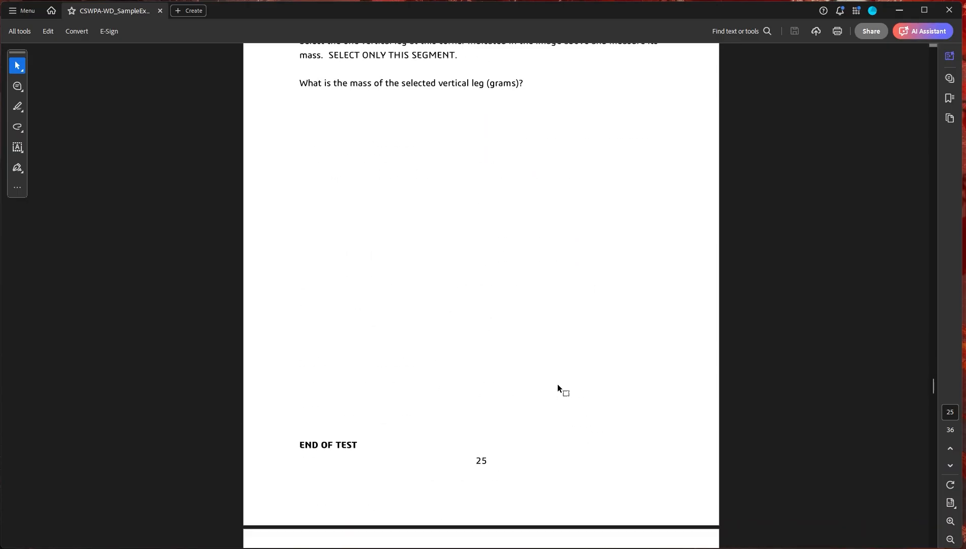
{"action": "scroll", "coordinate": [555, 373], "scroll_direction": "up", "scroll_amount": 3}
{"action": "scroll", "coordinate": [585, 366], "scroll_direction": "up", "scroll_amount": 7}
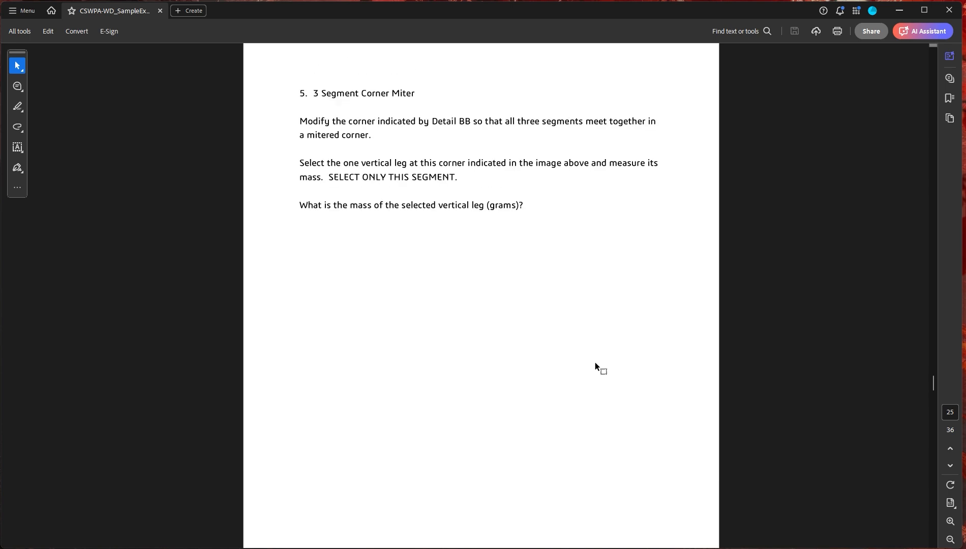
{"action": "scroll", "coordinate": [531, 359], "scroll_direction": "up", "scroll_amount": 8}
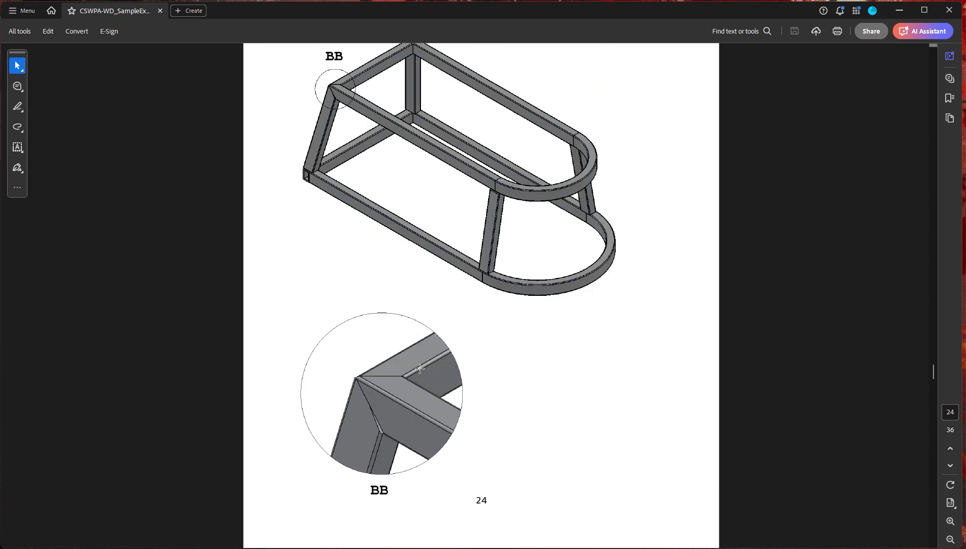
{"action": "scroll", "coordinate": [392, 331], "scroll_direction": "up", "scroll_amount": 2}
{"action": "scroll", "coordinate": [537, 360], "scroll_direction": "down", "scroll_amount": 10}
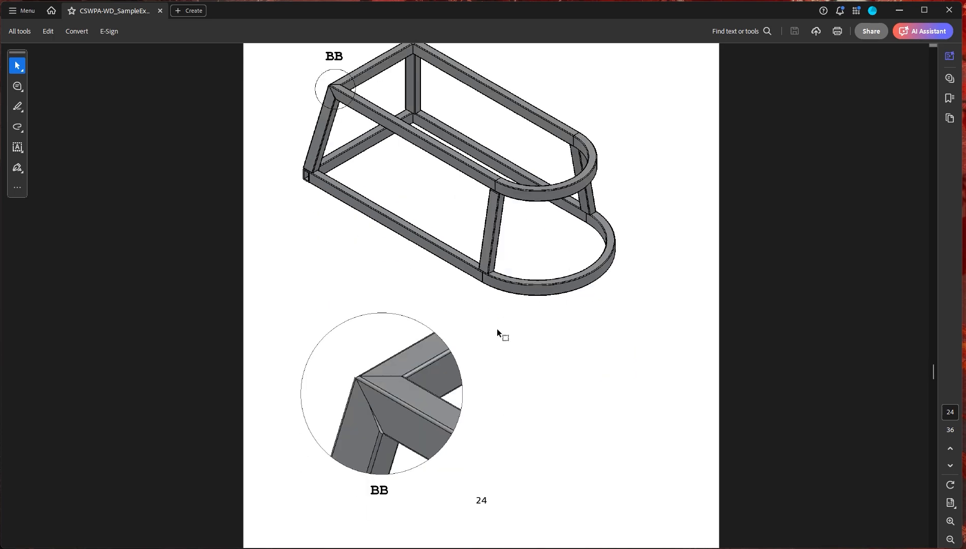